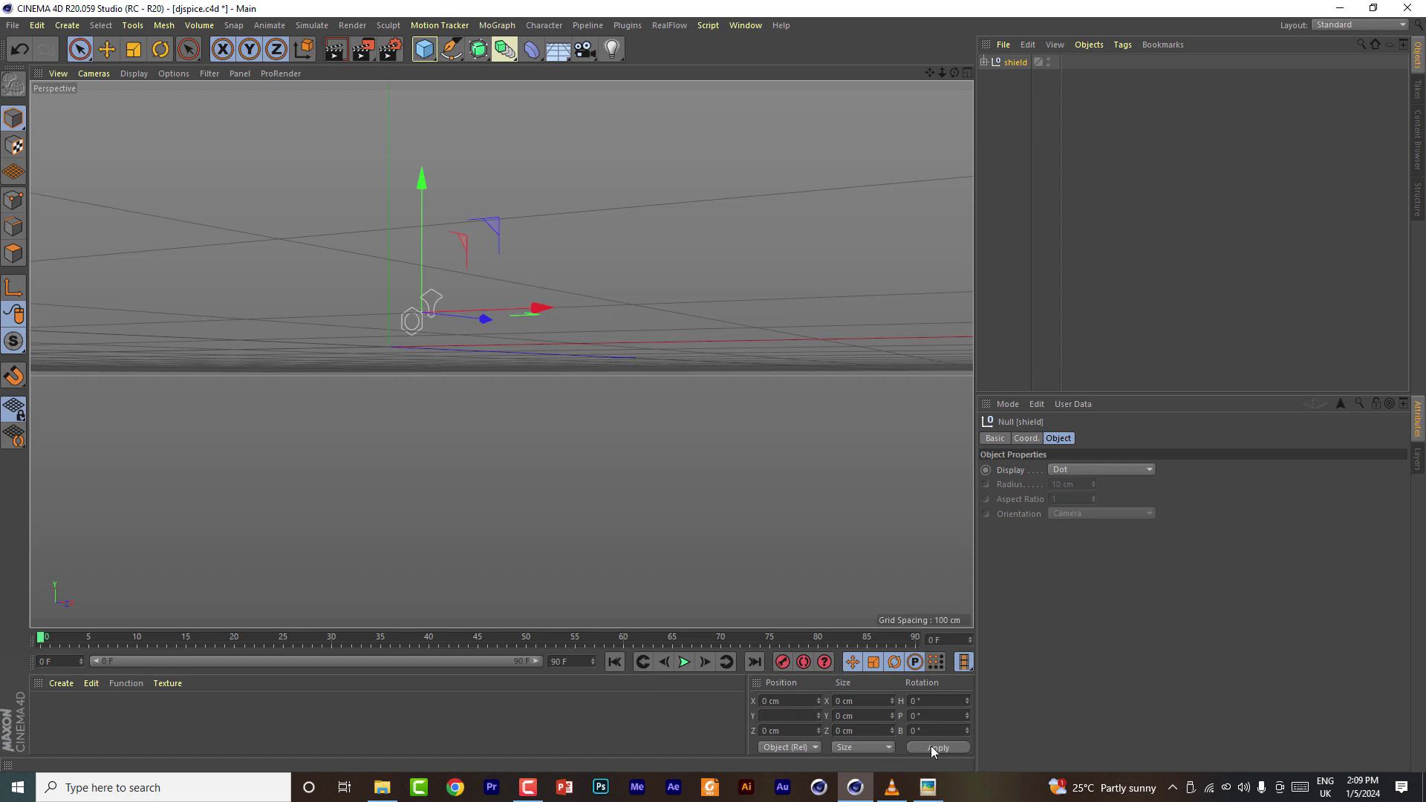
Set the shield null's position to 0 cm on all axes and add a default cube as a size reference
{"action": "left_click", "coordinate": [933, 748]}
{"action": "left_click", "coordinate": [424, 49]}
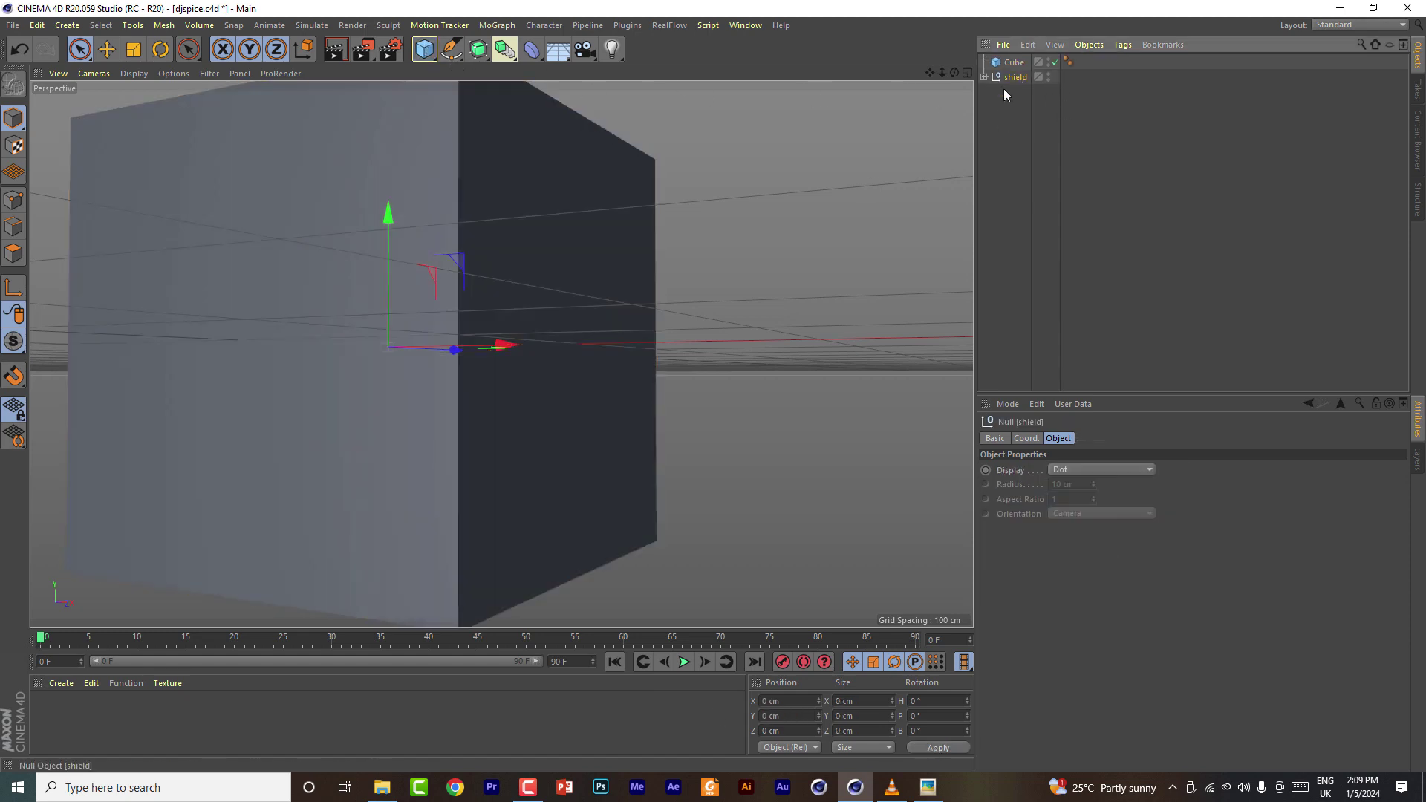
Scale the shield null up to roughly the size of the reference cube and delete the cube
{"action": "scroll", "coordinate": [523, 394], "scroll_direction": "down", "scroll_amount": 5}
{"action": "left_click", "coordinate": [136, 50]}
{"action": "left_click_drag", "start_coordinate": [486, 258], "coordinate": [576, 188]}
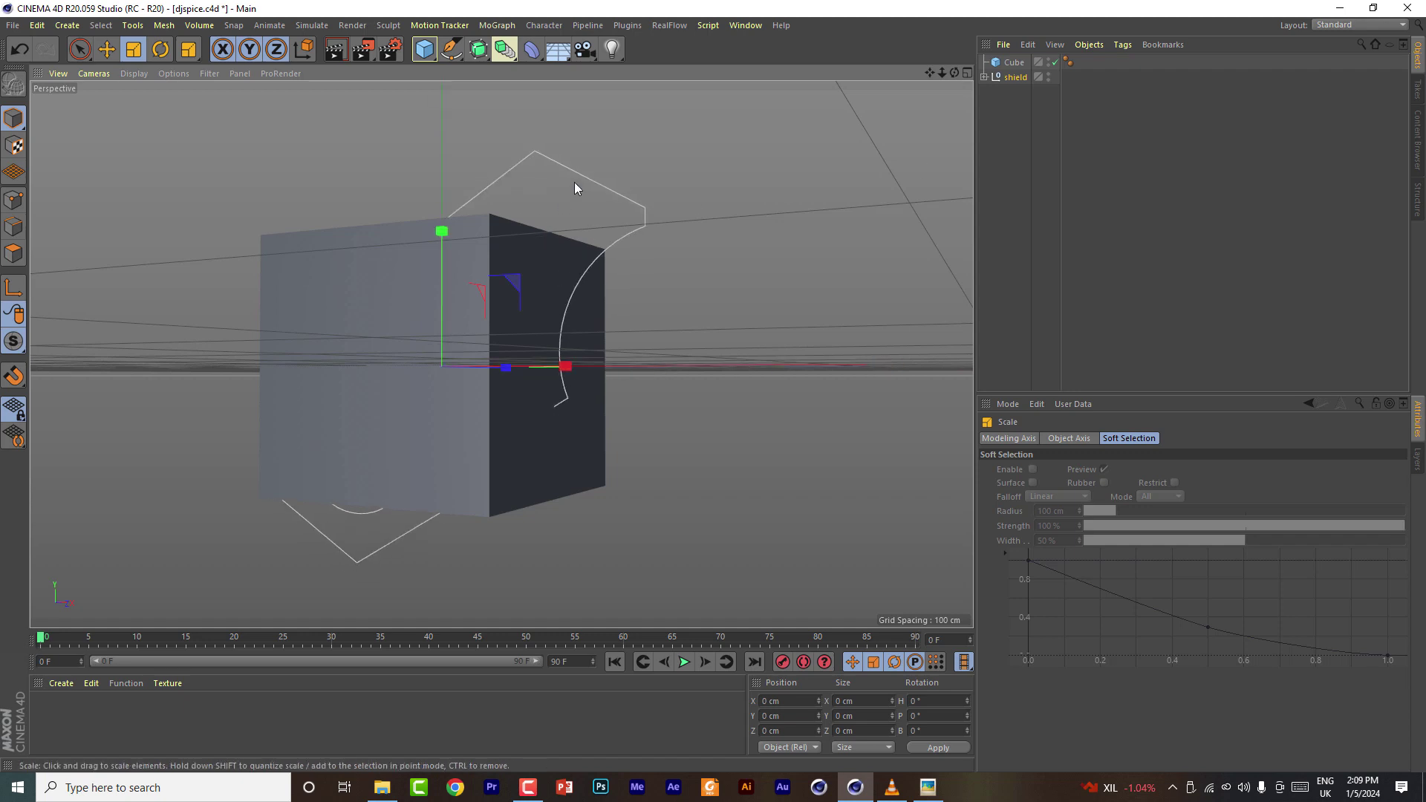
{"action": "key", "text": "Delete"}
Centre the Path 3 spline on the origin in the Front view with X and Y positions of 0 cm
{"action": "left_click", "coordinate": [1016, 62]}
{"action": "left_click", "coordinate": [984, 63]}
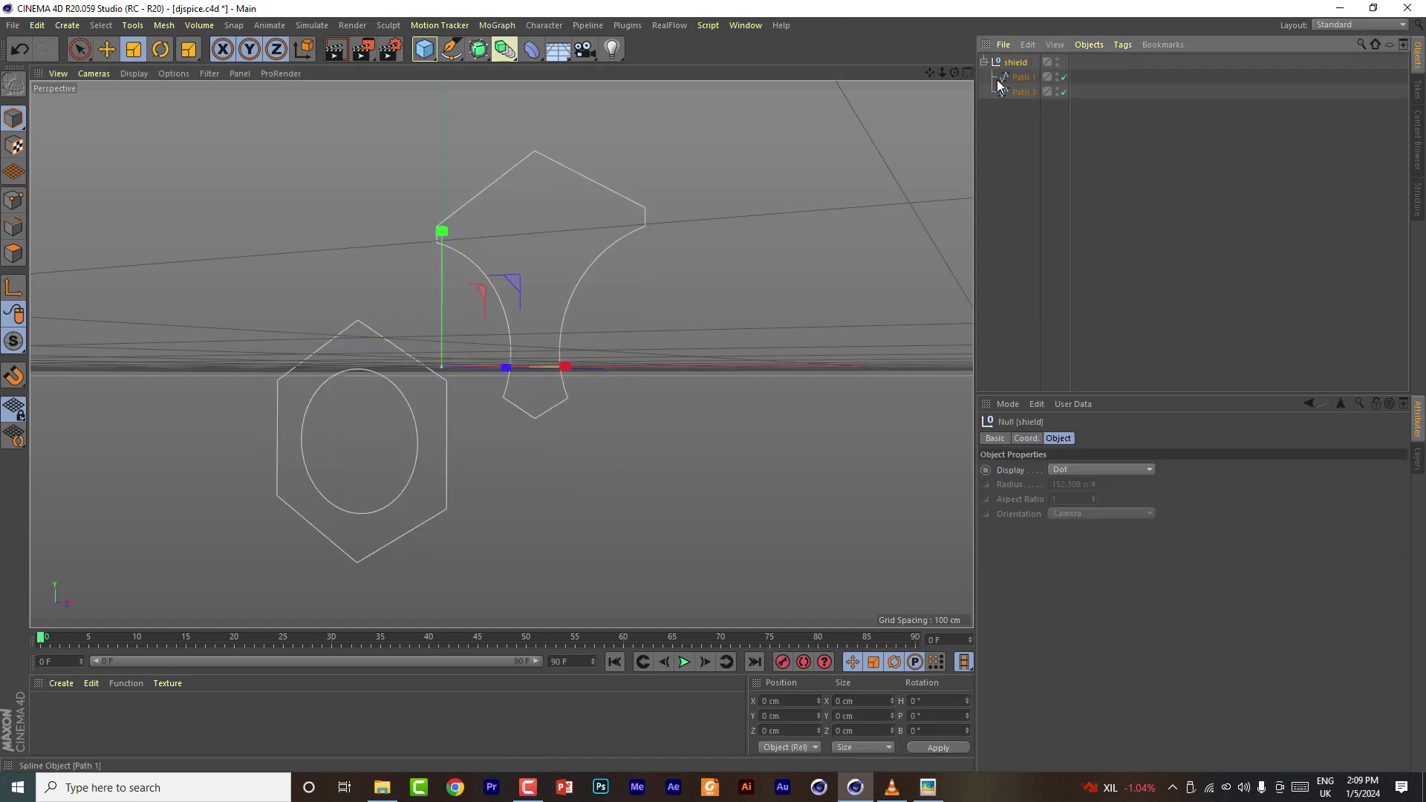
{"action": "left_click", "coordinate": [1020, 92]}
{"action": "left_click", "coordinate": [967, 73]}
{"action": "middle_click", "coordinate": [919, 352]}
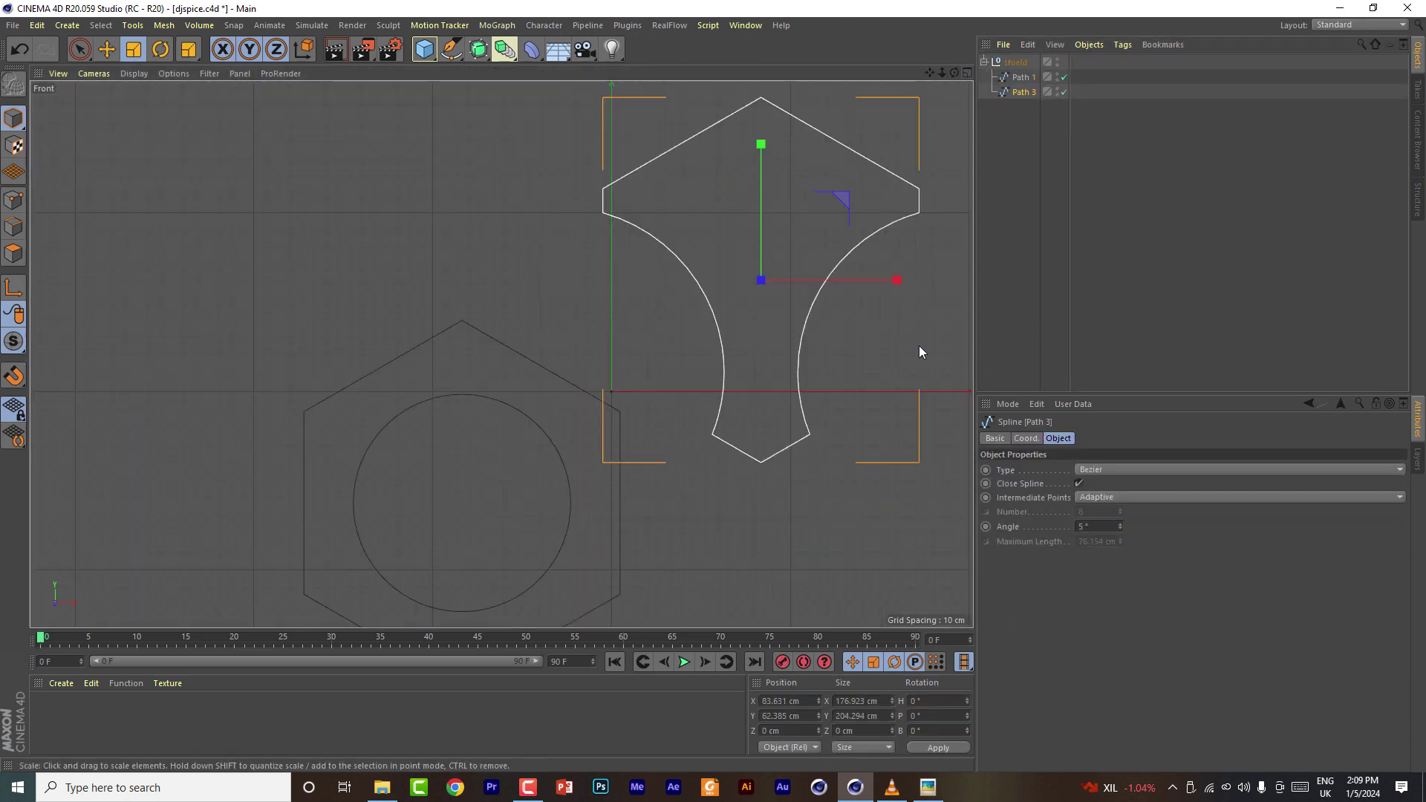
{"action": "key", "text": "e"}
{"action": "left_click_drag", "start_coordinate": [841, 202], "coordinate": [547, 431]}
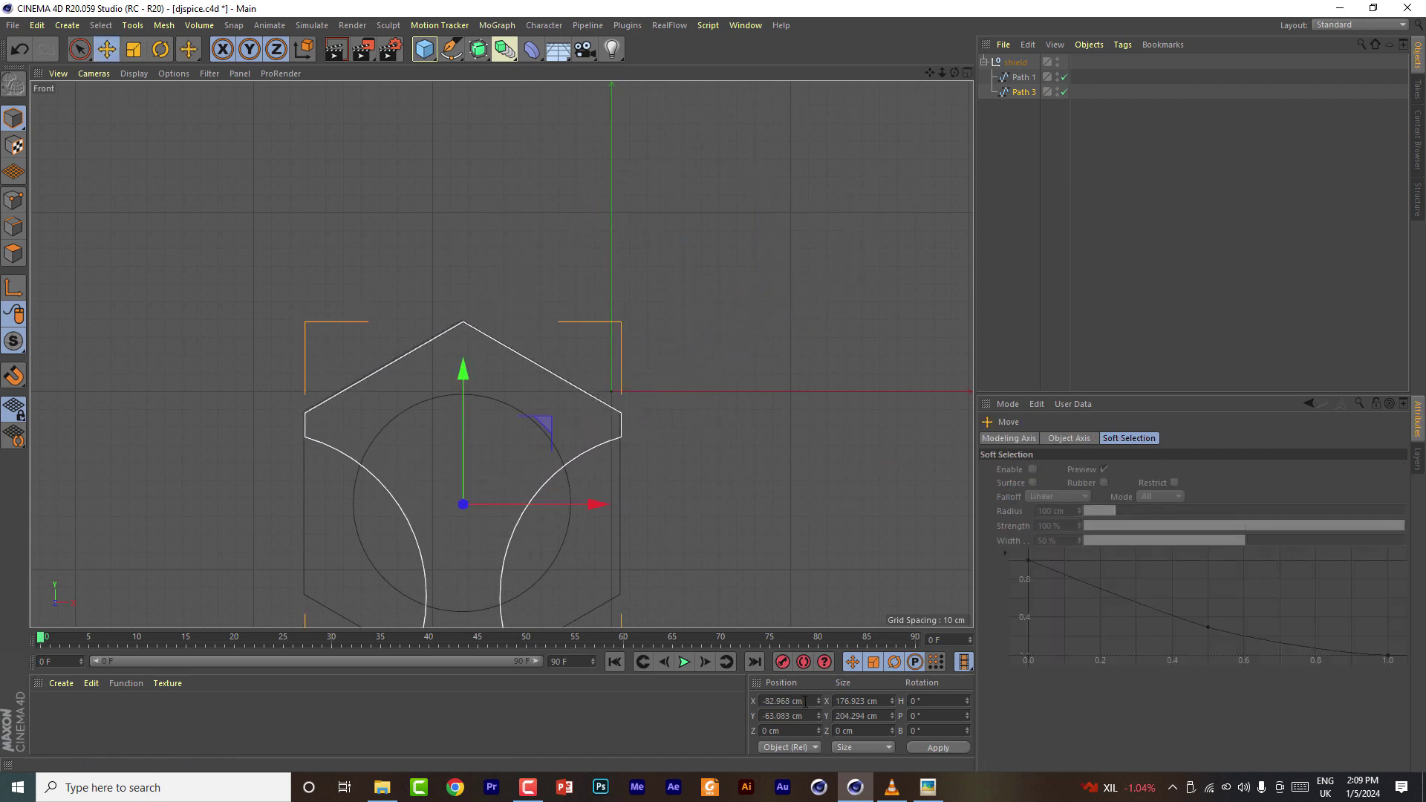
{"action": "left_click", "coordinate": [939, 749]}
{"action": "scroll", "coordinate": [760, 550], "scroll_direction": "down", "scroll_amount": 5}
{"action": "scroll", "coordinate": [702, 471], "scroll_direction": "up", "scroll_amount": 3}
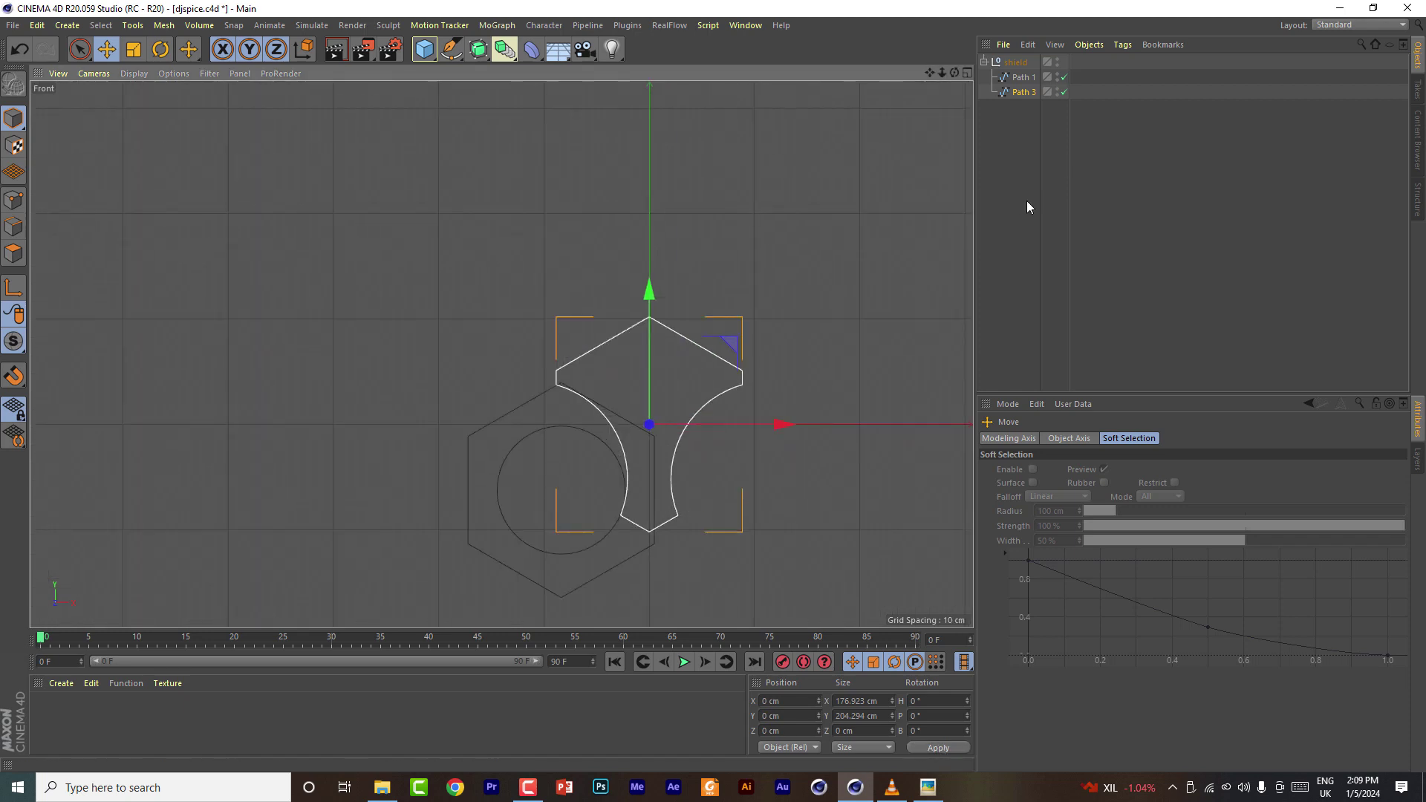
Centre the Path 1 spline on the origin with X and Y positions of 0 cm
{"action": "left_click", "coordinate": [1027, 200]}
{"action": "left_click", "coordinate": [1022, 78]}
{"action": "left_click", "coordinate": [779, 701]}
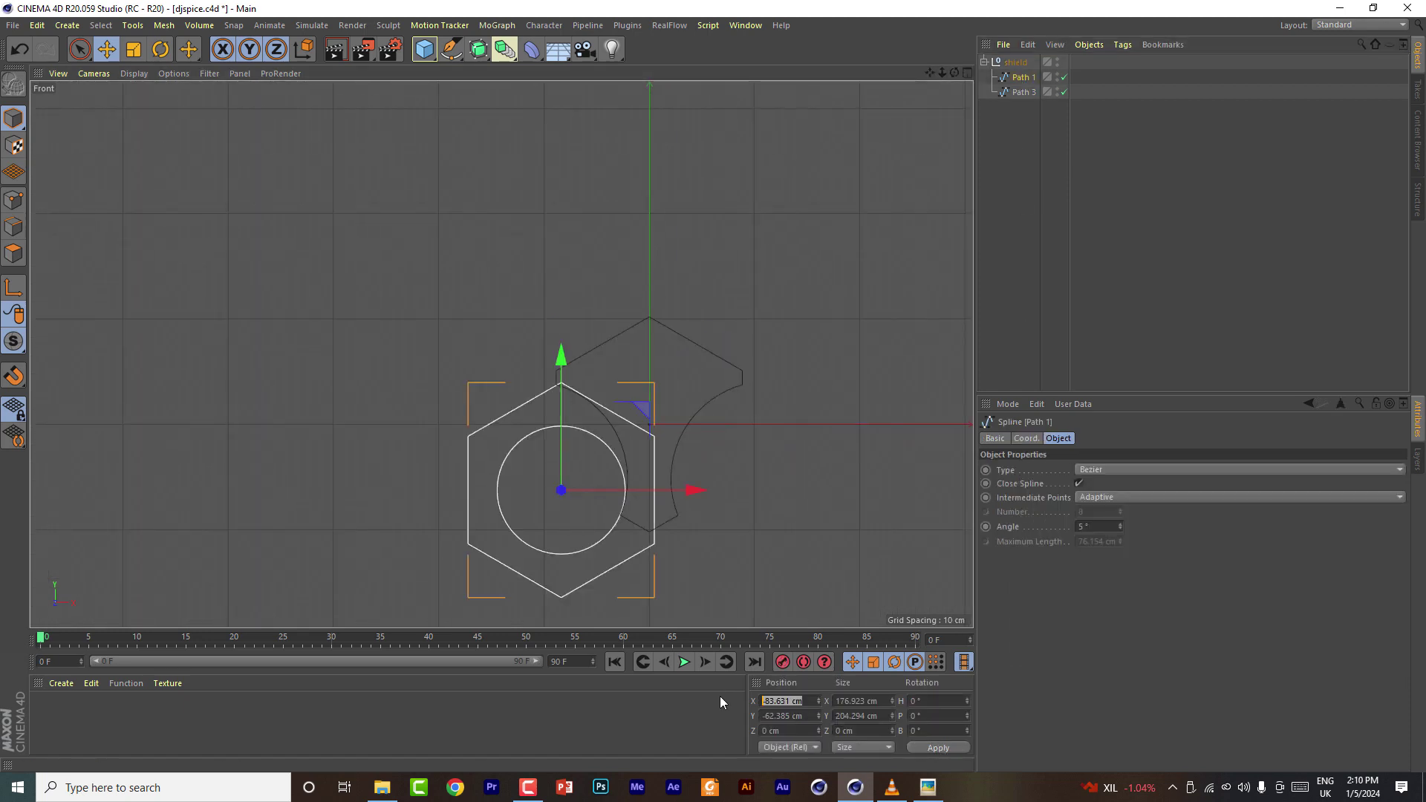
{"action": "left_click", "coordinate": [942, 747]}
{"action": "scroll", "coordinate": [622, 394], "scroll_direction": "up", "scroll_amount": 5}
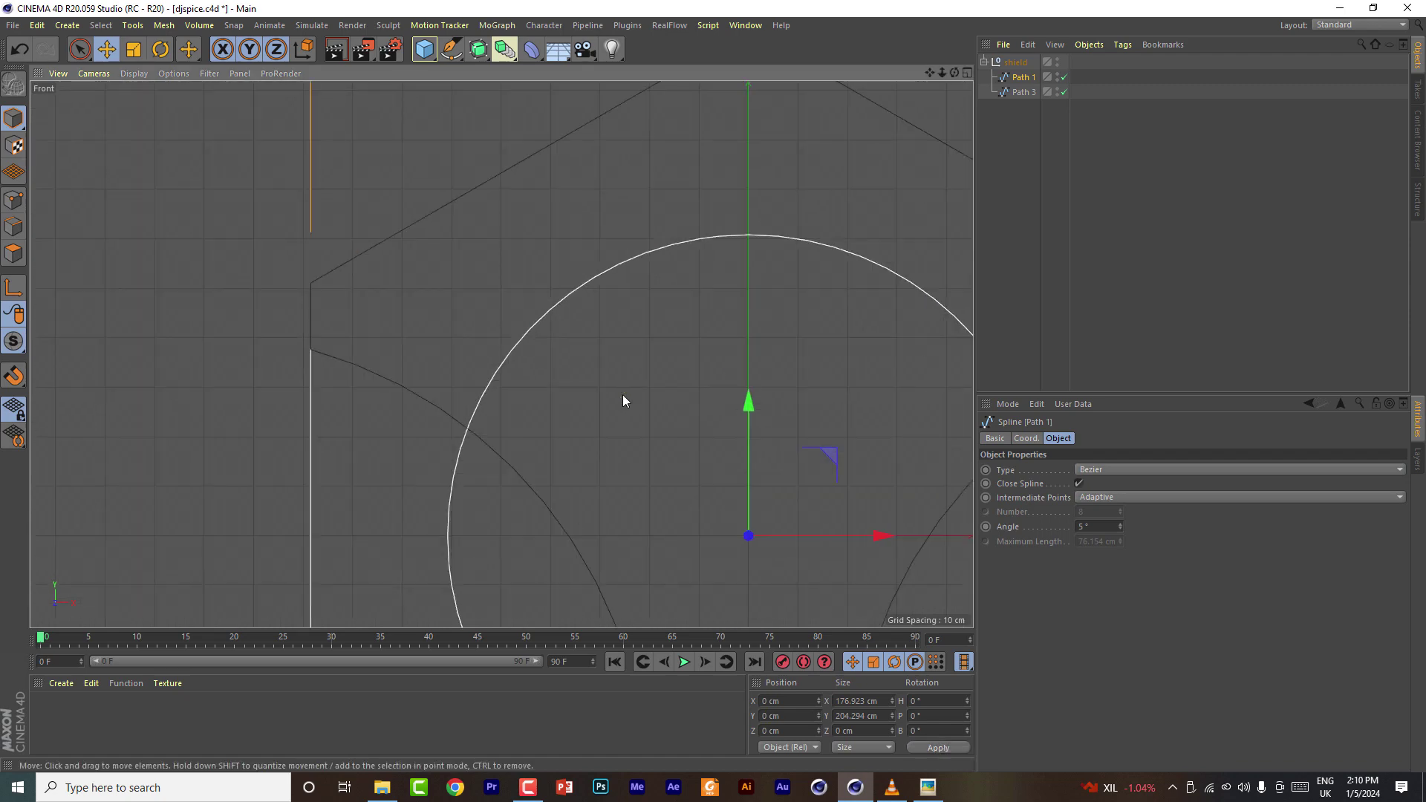
{"action": "scroll", "coordinate": [622, 394], "scroll_direction": "down", "scroll_amount": 2}
Take Path 1 and Path 3 out of the shield null and return to the Perspective view
{"action": "left_click", "coordinate": [1024, 91], "text": "ctrl"}
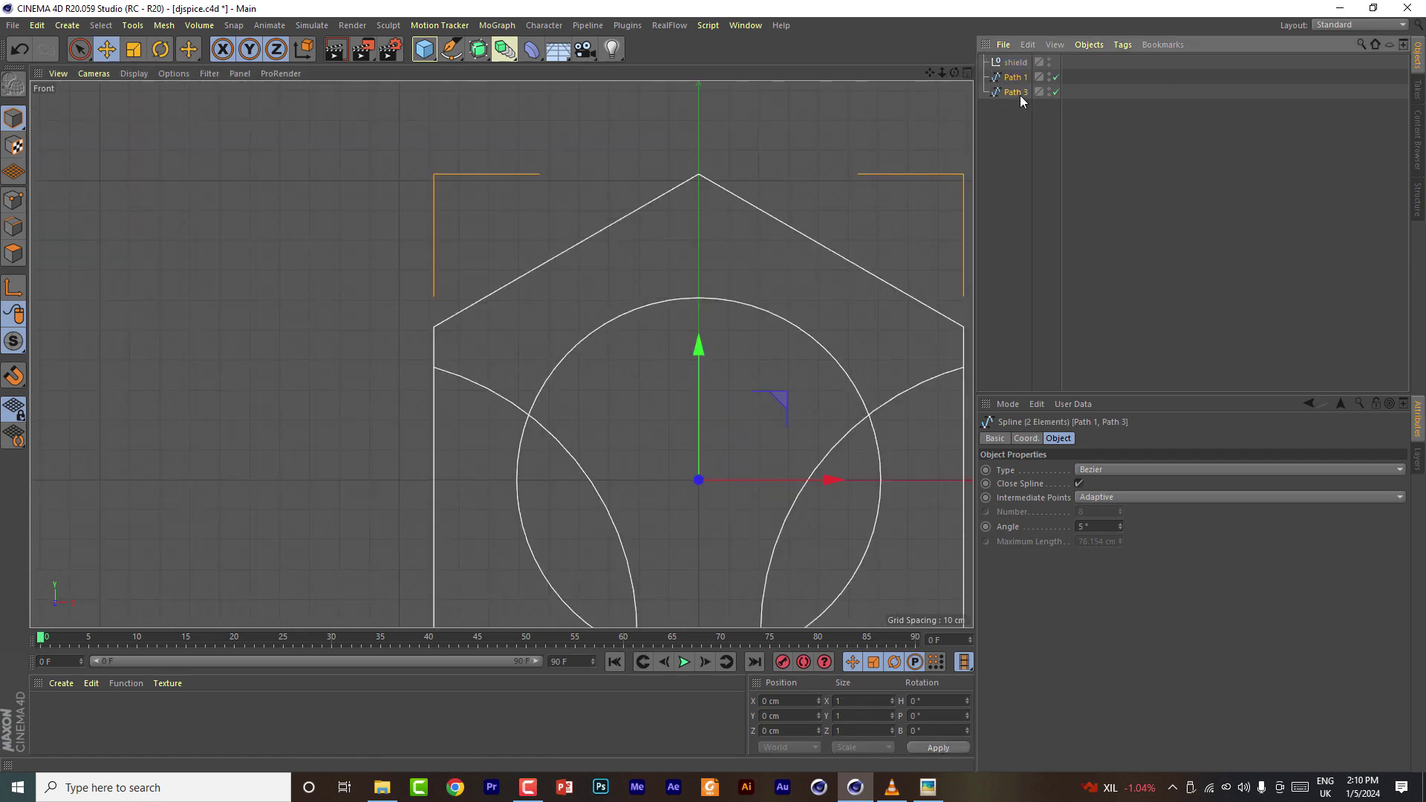
{"action": "left_click", "coordinate": [967, 73]}
{"action": "left_click", "coordinate": [495, 73]}
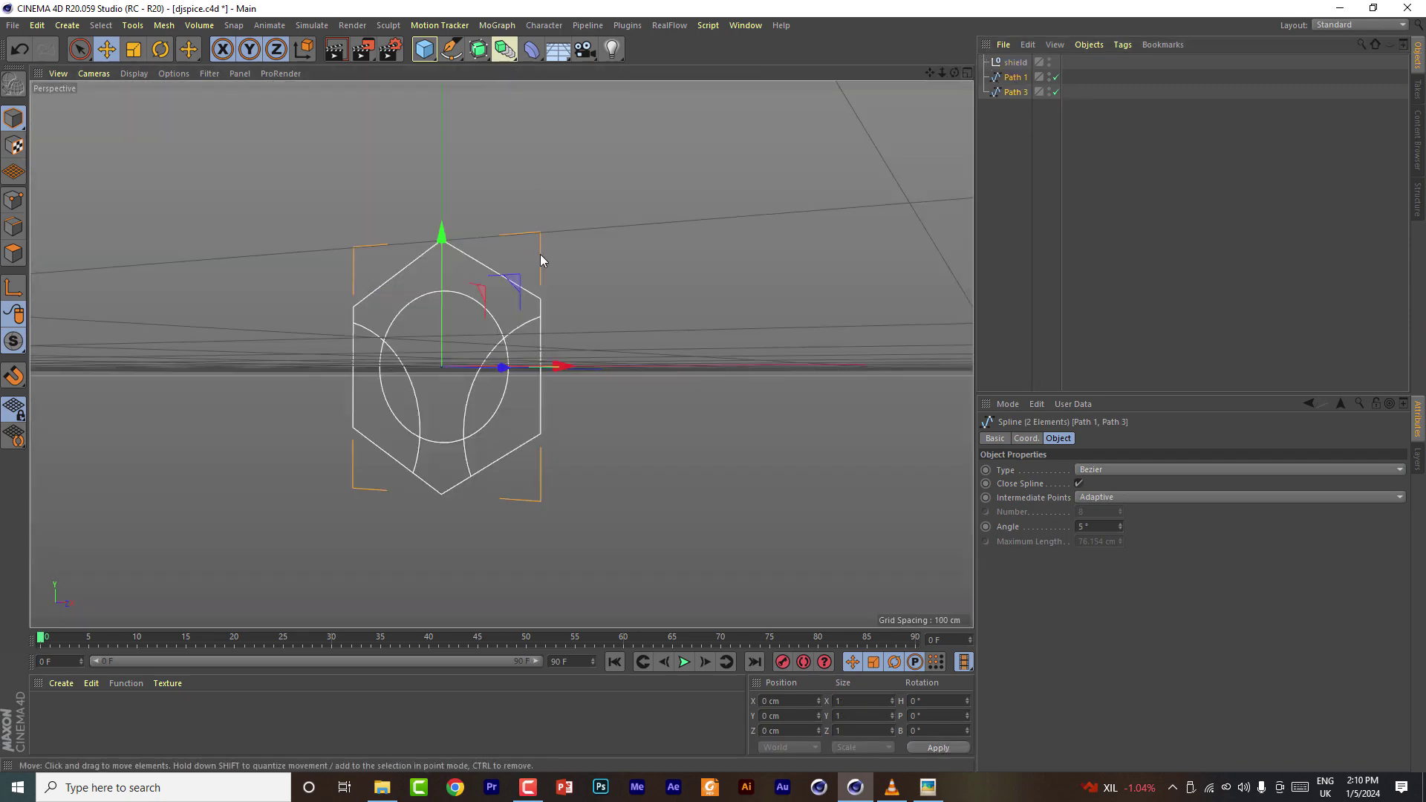
Add a separate Extrude generator as parent of each of the Path 1 and Path 3 splines
{"action": "scroll", "coordinate": [502, 354], "scroll_direction": "up", "scroll_amount": 5}
{"action": "left_click_drag", "start_coordinate": [502, 355], "coordinate": [496, 312], "text": "alt"}
{"action": "left_click_drag", "start_coordinate": [477, 54], "coordinate": [624, 80], "text": "alt"}
{"action": "left_click", "coordinate": [1018, 153]}
{"action": "left_click_drag", "start_coordinate": [955, 73], "coordinate": [806, 93]}
{"action": "left_click_drag", "start_coordinate": [1025, 138], "coordinate": [1011, 74]}
{"action": "left_click", "coordinate": [984, 77]}
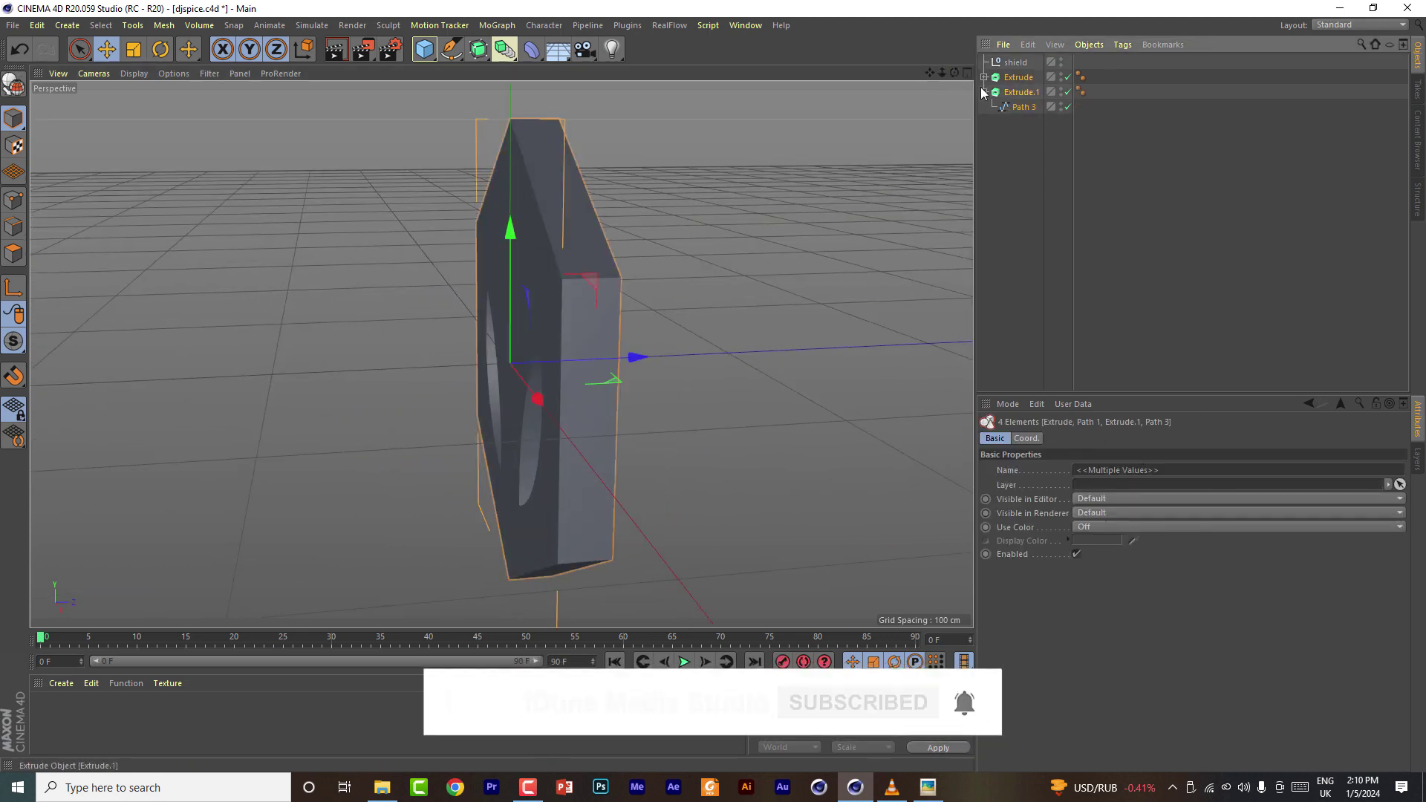
{"action": "left_click", "coordinate": [984, 92]}
Set the Z extrusion depth of both Extrude objects to 10 cm
{"action": "left_click_drag", "start_coordinate": [1010, 124], "coordinate": [1025, 71]}
{"action": "left_click_drag", "start_coordinate": [1211, 471], "coordinate": [1212, 478]}
{"action": "left_click", "coordinate": [1020, 104]}
Move the Extrude.1 object about 10.5 cm along negative Z, in front of the hexagonal body
{"action": "left_click", "coordinate": [1020, 77]}
{"action": "left_click", "coordinate": [1021, 92]}
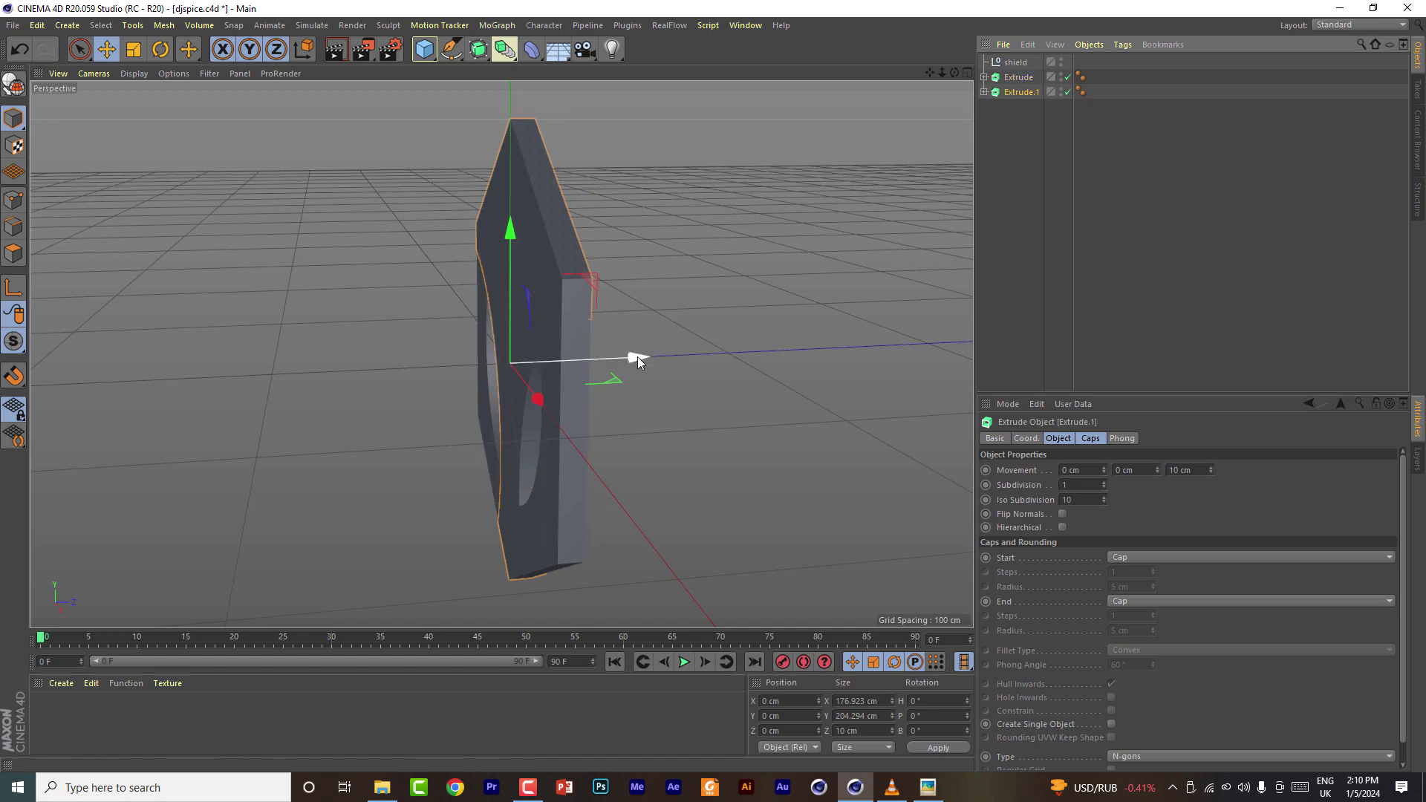
{"action": "left_click_drag", "start_coordinate": [637, 356], "coordinate": [613, 364]}
{"action": "left_click_drag", "start_coordinate": [1005, 132], "coordinate": [955, 74]}
Reduce the Z extrusion depth of Extrude.1 to 4 cm
{"action": "left_click", "coordinate": [1024, 113]}
{"action": "left_click", "coordinate": [1025, 90]}
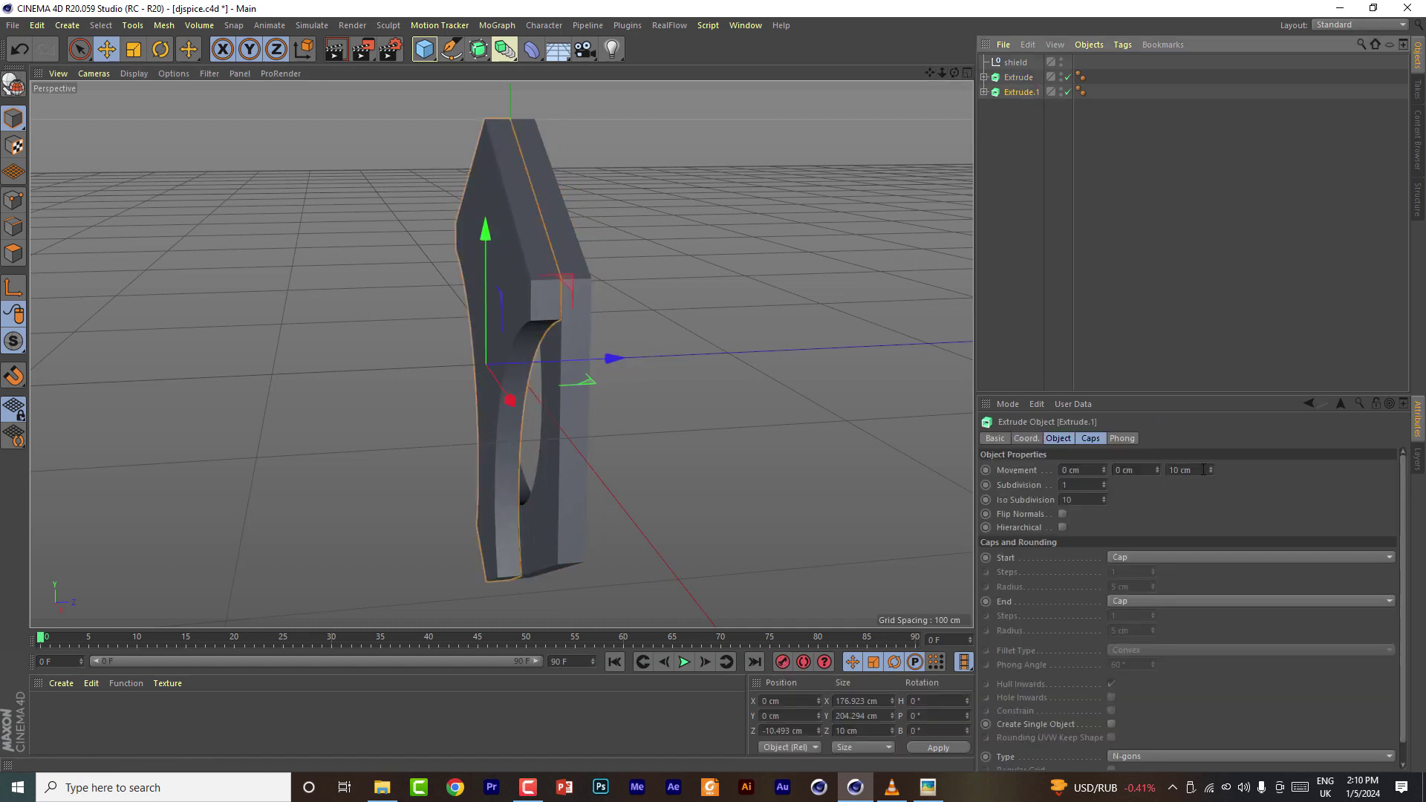
{"action": "left_click_drag", "start_coordinate": [1210, 471], "coordinate": [1210, 470]}
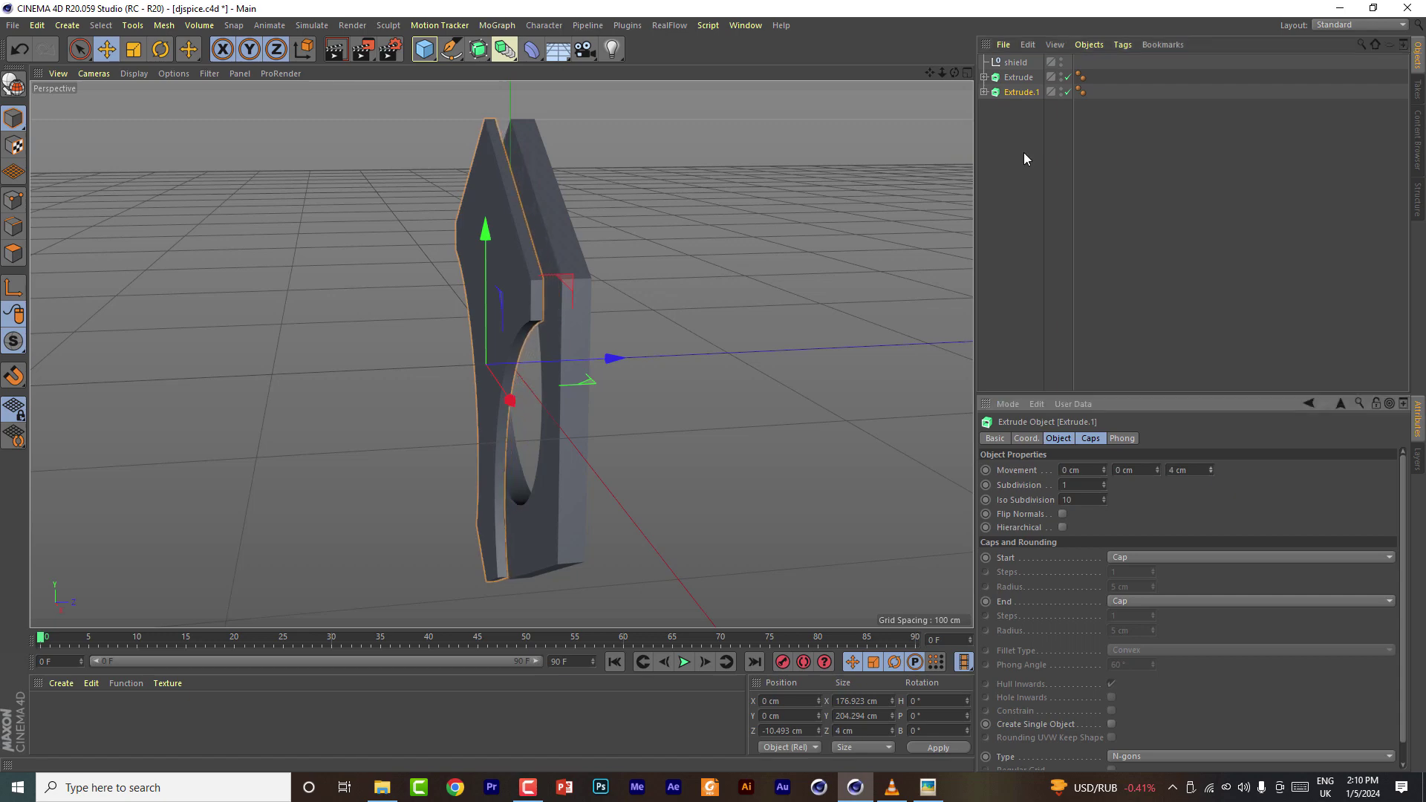
Set the cap type of both Extrude objects to Quadrangles and display the mesh lines in the viewport
{"action": "left_click_drag", "start_coordinate": [954, 73], "coordinate": [1001, 66]}
{"action": "left_click_drag", "start_coordinate": [1016, 122], "coordinate": [1011, 77]}
{"action": "left_click", "coordinate": [1090, 438]}
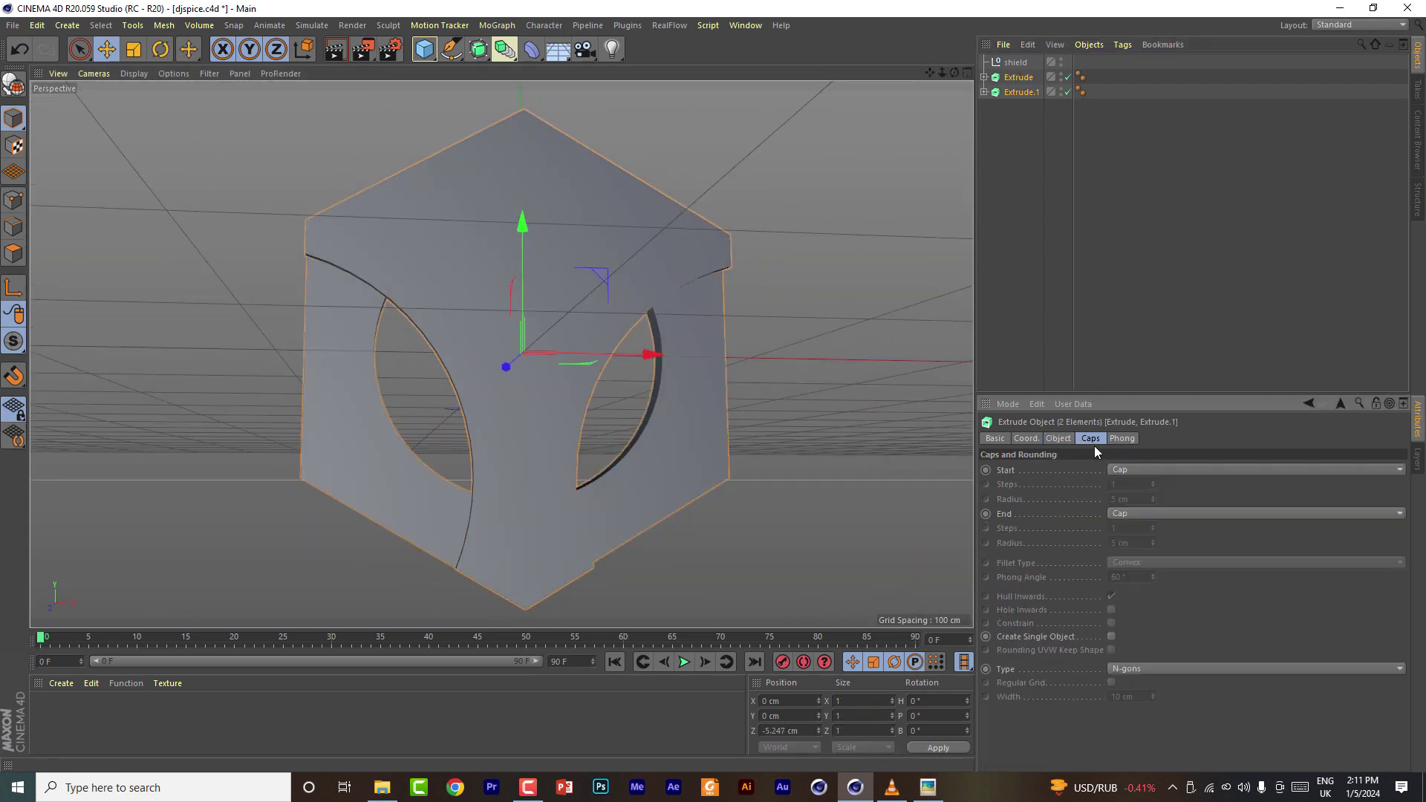
{"action": "left_click", "coordinate": [1189, 668]}
{"action": "left_click", "coordinate": [1147, 684]}
{"action": "left_click", "coordinate": [133, 72]}
{"action": "left_click", "coordinate": [158, 113]}
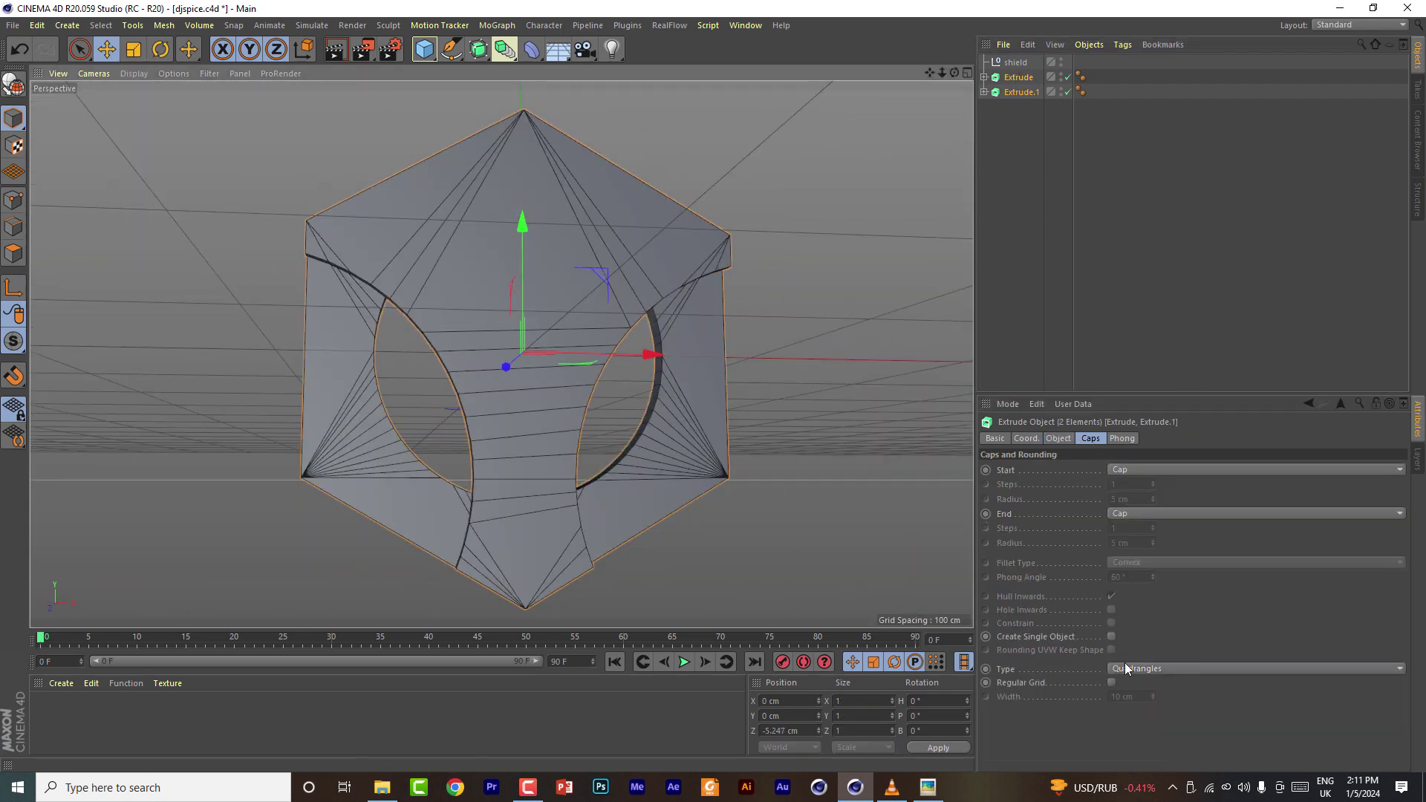
Enable the regular grid on the caps of both extrusions and set their cap type to Triangles
{"action": "left_click", "coordinate": [1111, 682]}
{"action": "left_click", "coordinate": [1135, 669]}
{"action": "left_click", "coordinate": [1135, 684]}
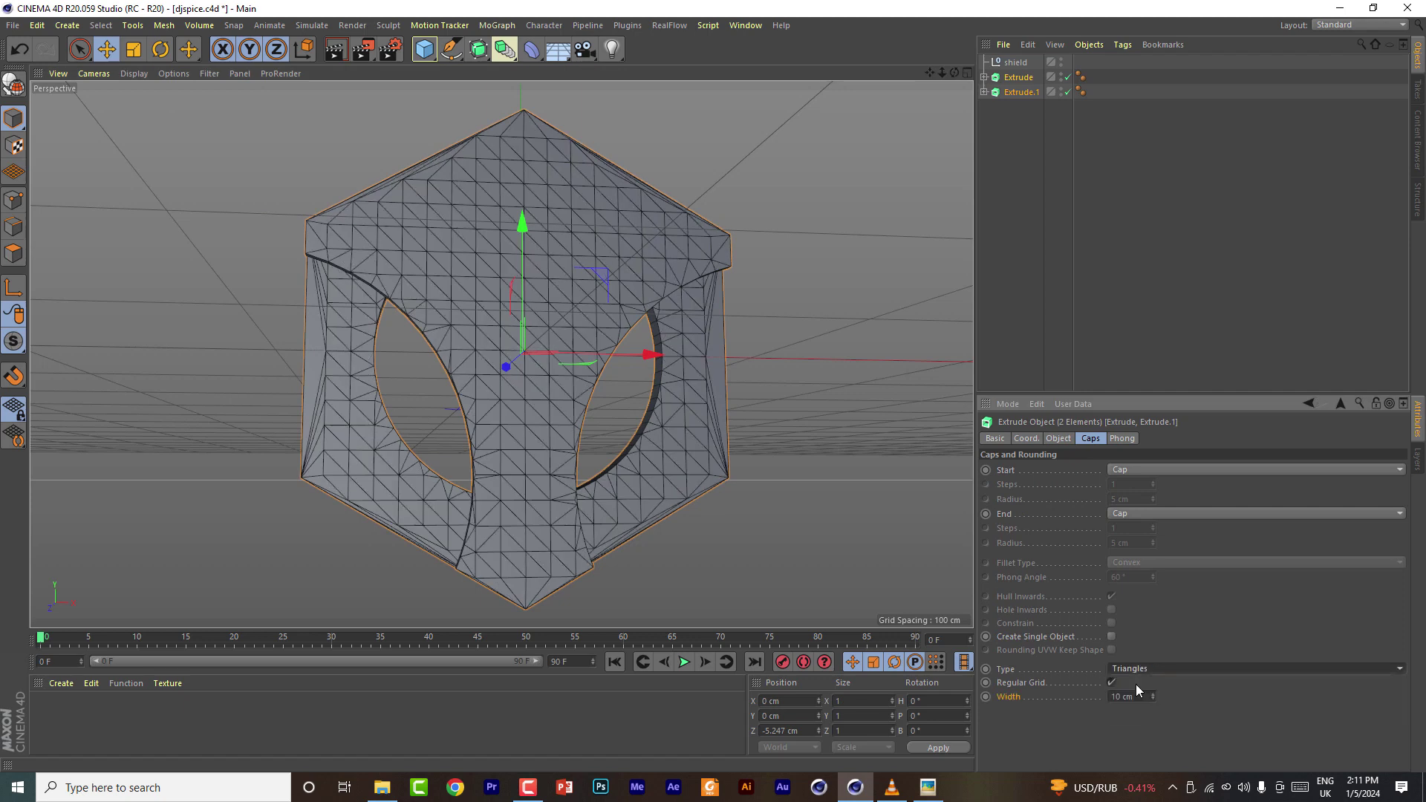
{"action": "left_click", "coordinate": [1138, 669]}
Rename the Extrude.1 object as inner and the Extrude object as main
{"action": "left_click", "coordinate": [1022, 92], "text": "ctrl"}
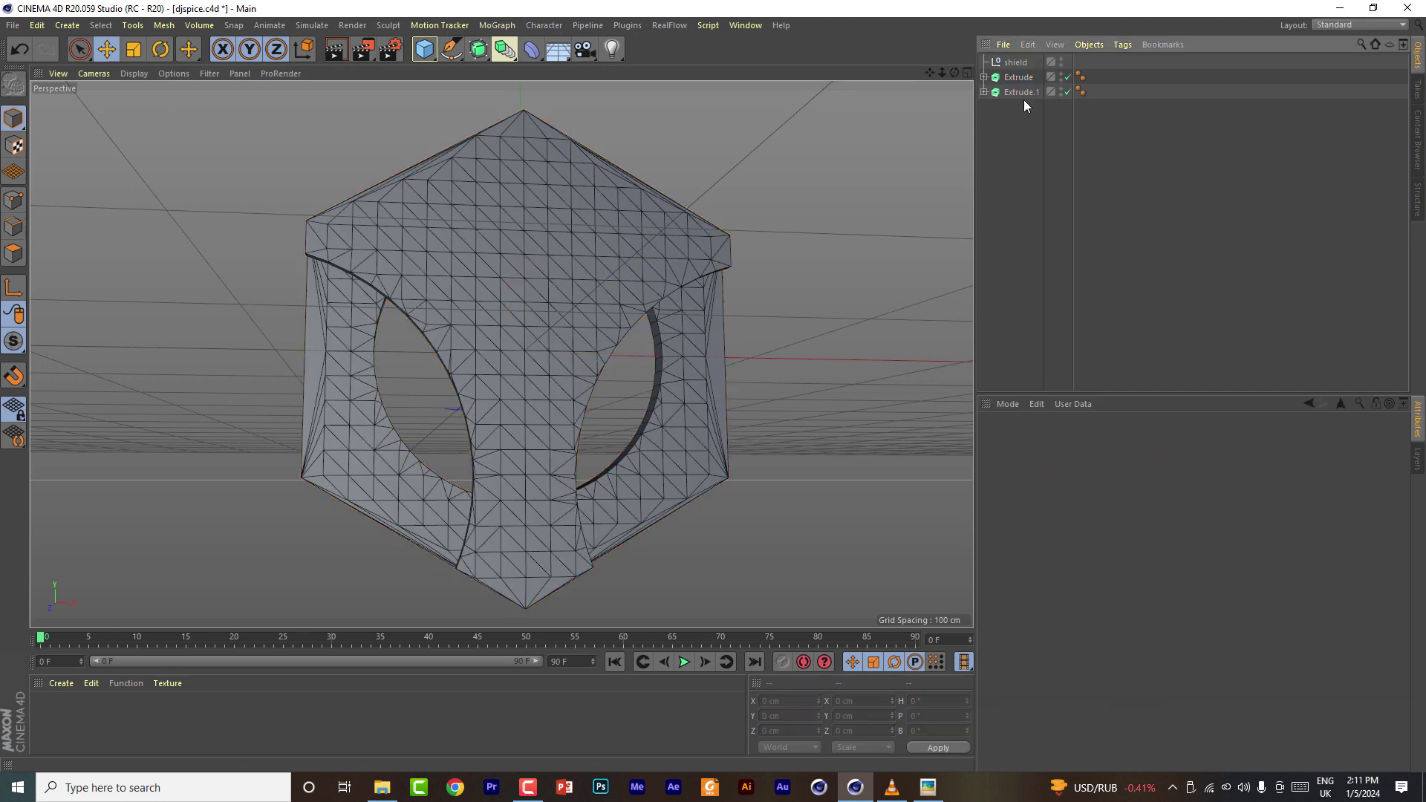
{"action": "double_click", "coordinate": [1021, 91]}
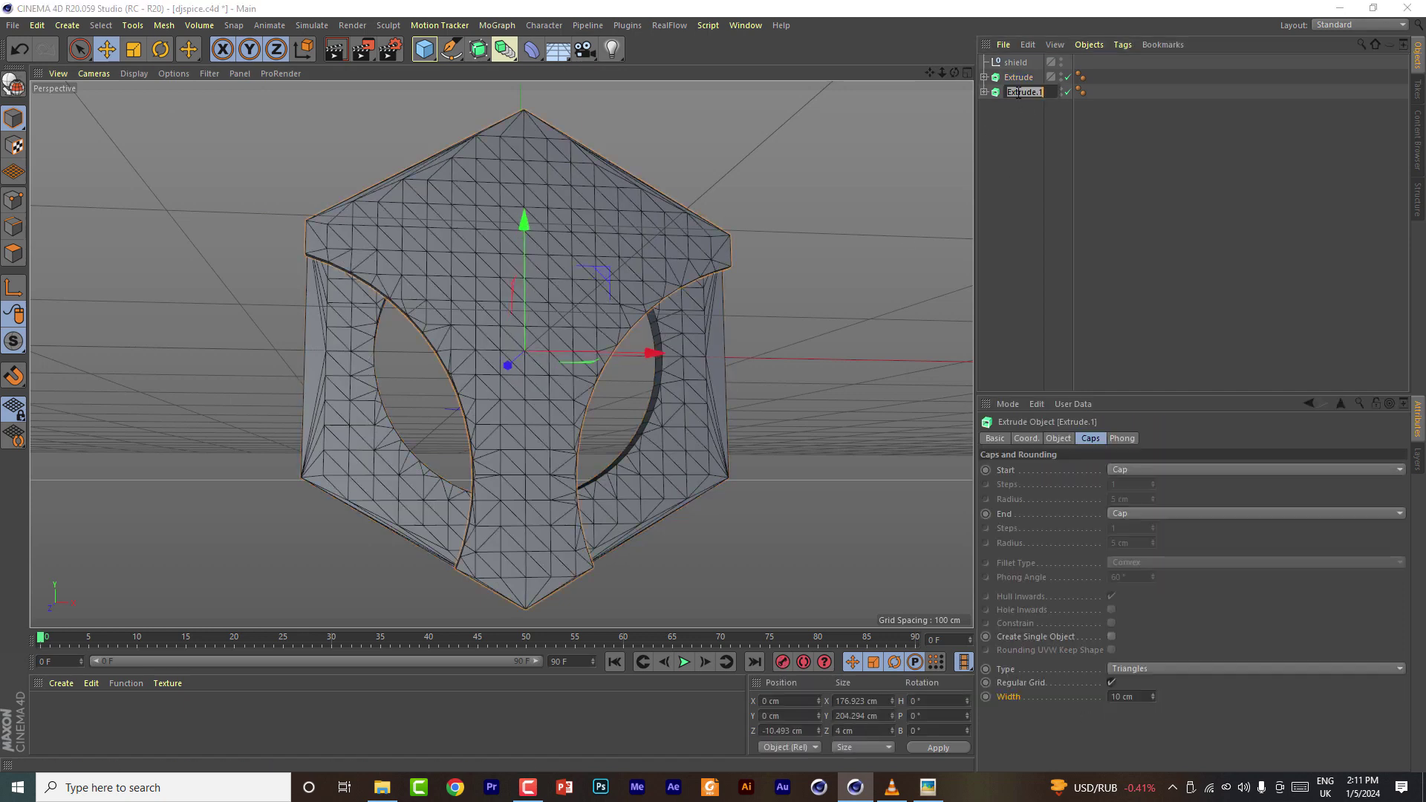
{"action": "type", "text": "inner"}
{"action": "key", "text": "Return"}
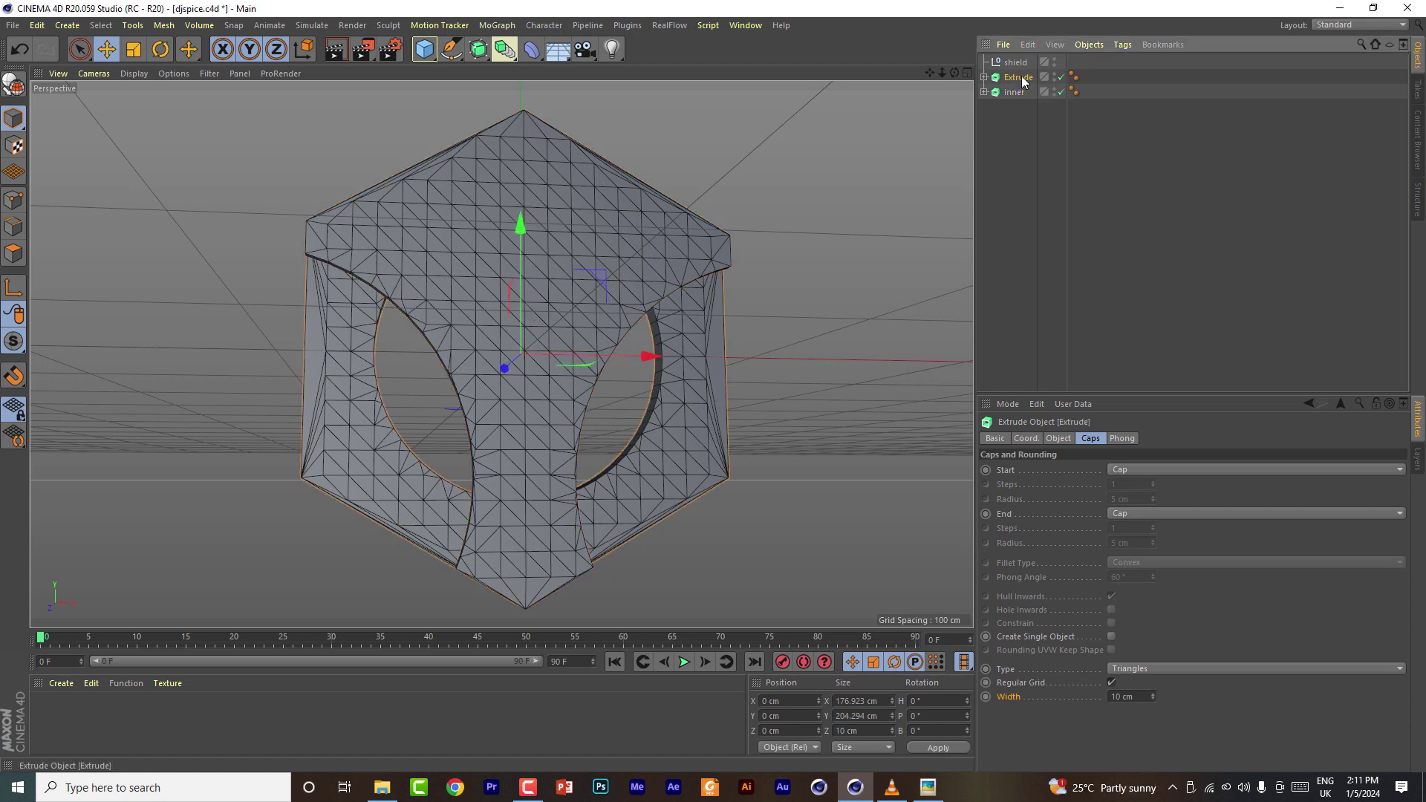
{"action": "double_click", "coordinate": [1021, 78]}
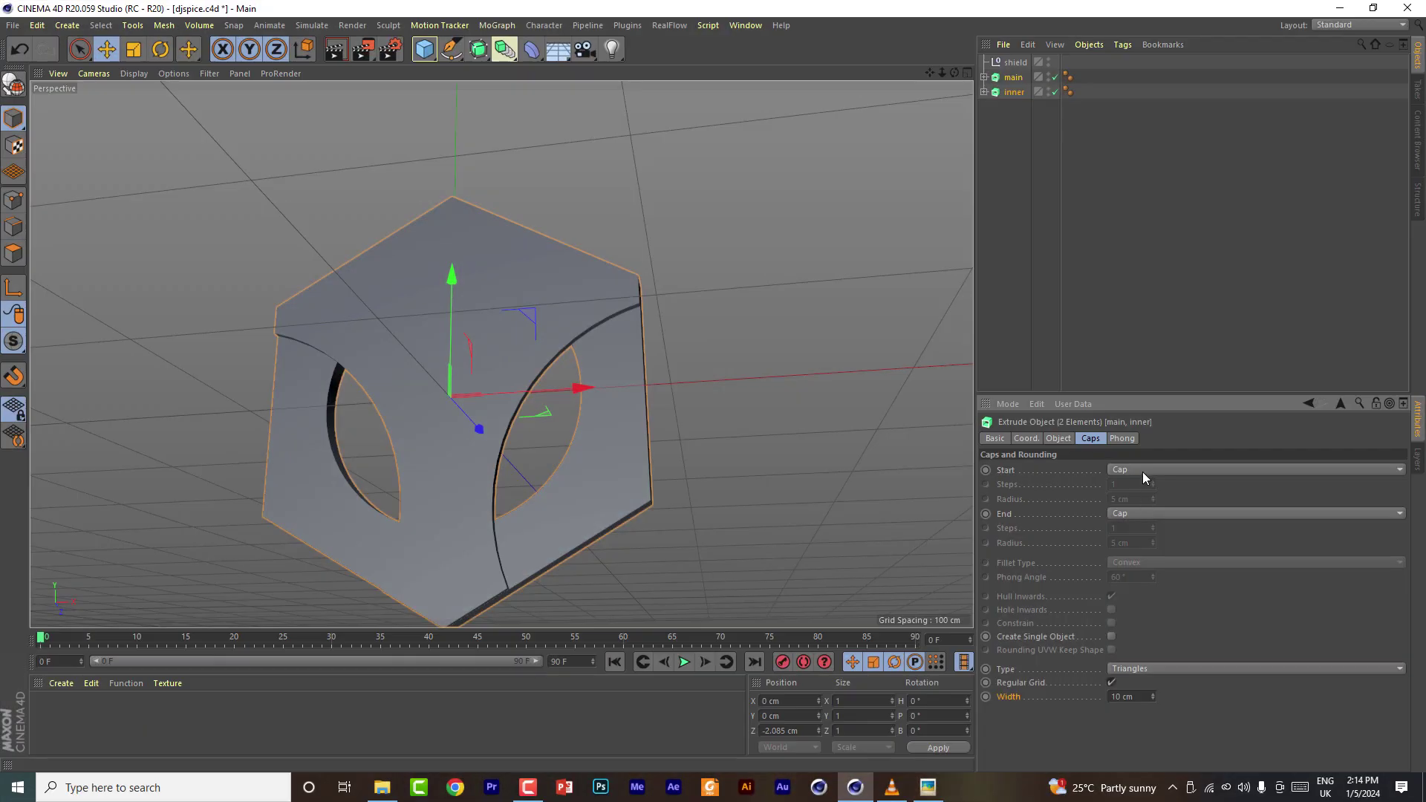
Set both the start and end caps of main and inner to Fillet Cap
{"action": "left_click", "coordinate": [1143, 470]}
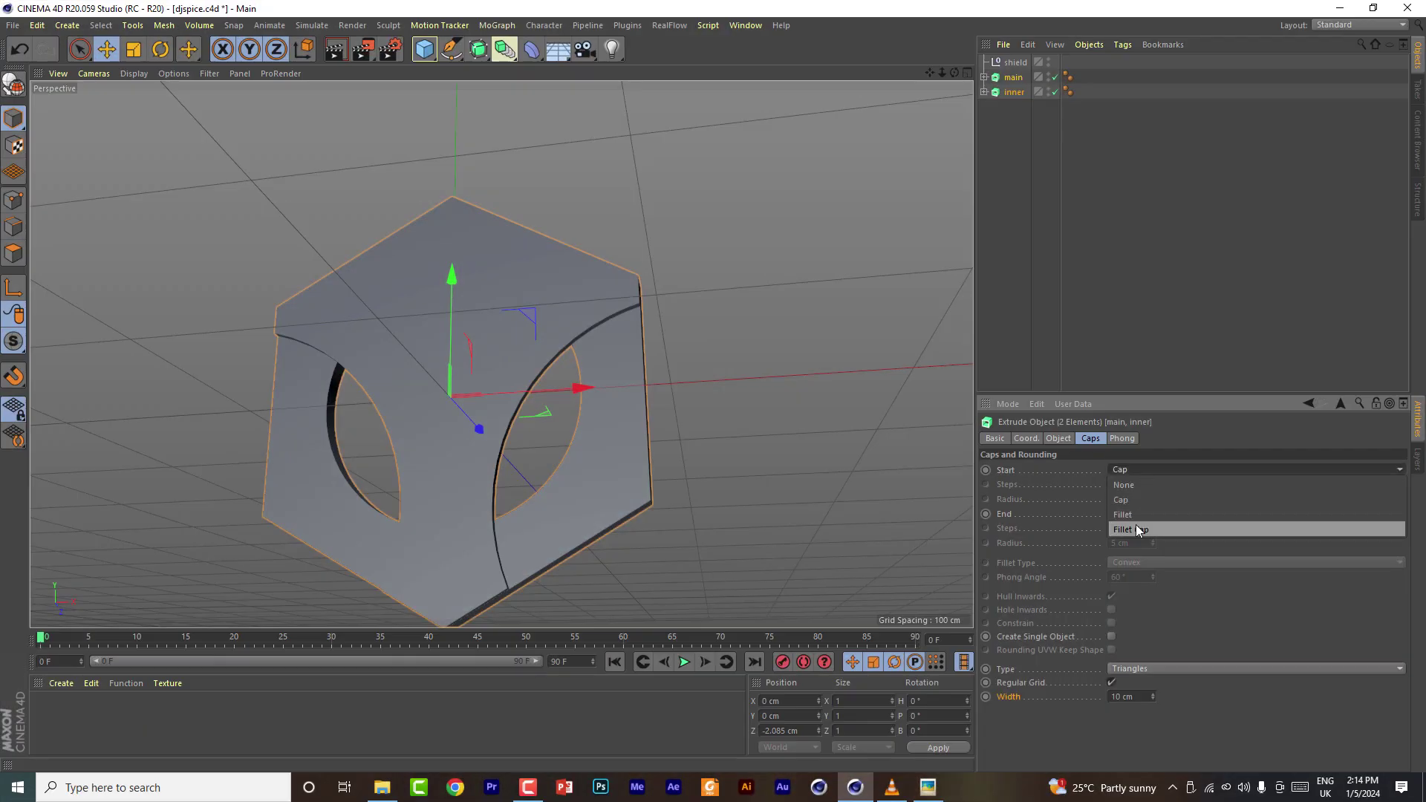
{"action": "left_click", "coordinate": [1138, 530]}
{"action": "left_click_drag", "start_coordinate": [955, 73], "coordinate": [914, 111]}
{"action": "left_click", "coordinate": [1140, 514]}
{"action": "left_click", "coordinate": [1138, 569]}
Set the end fillet radius of the inner extrusion to 1 cm
{"action": "left_click", "coordinate": [1012, 92]}
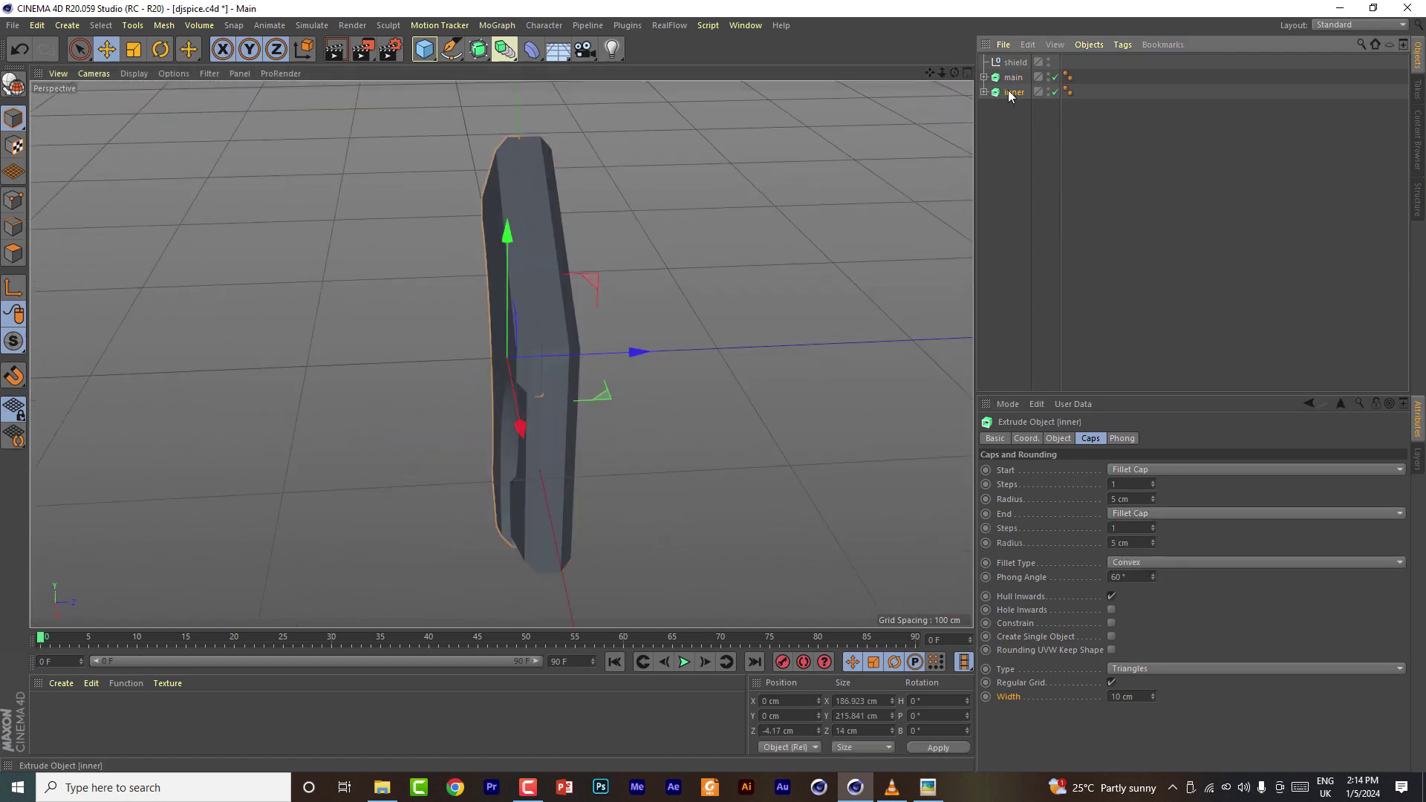
{"action": "left_click", "coordinate": [1155, 546]}
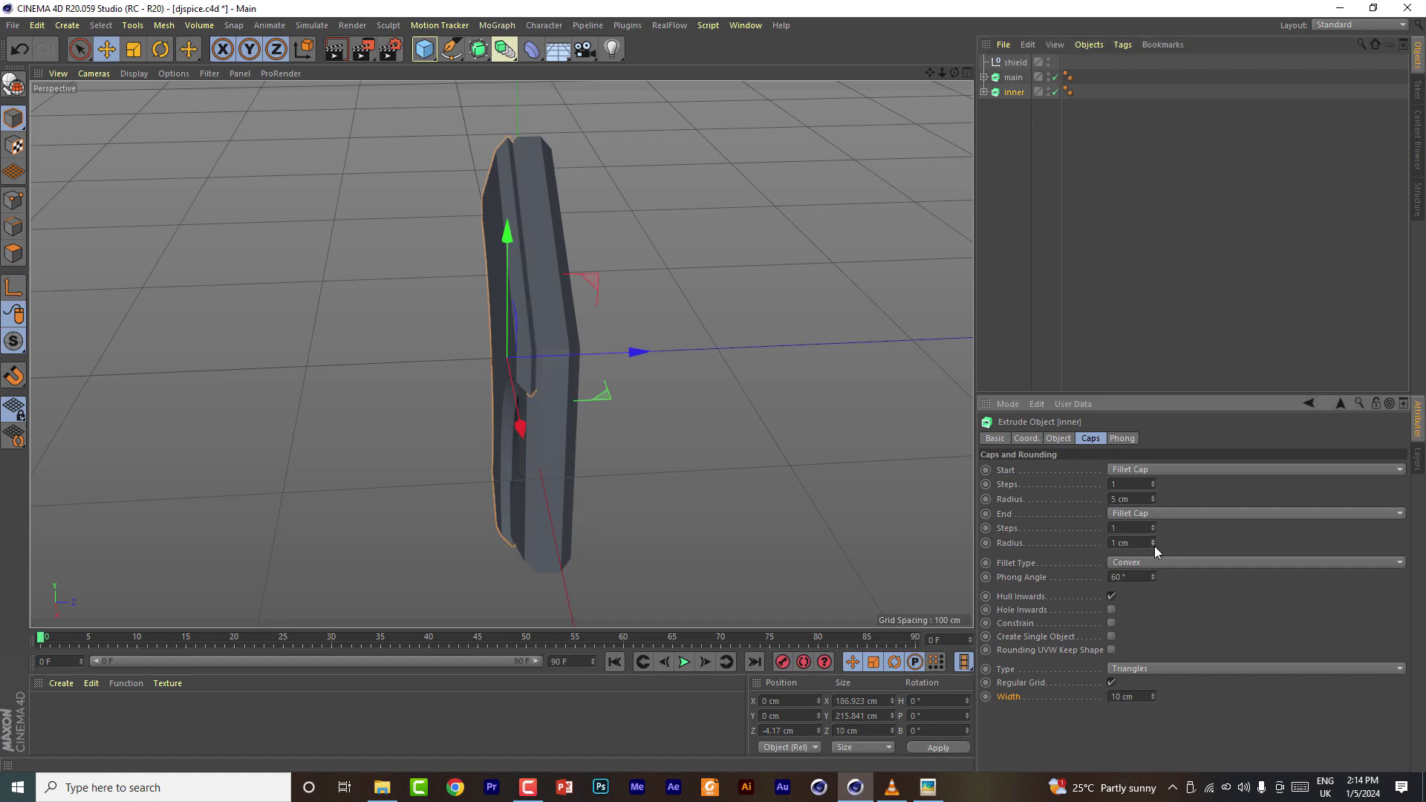
{"action": "left_click", "coordinate": [1154, 546]}
Set the start fillet radius of the main extrusion to 1 cm
{"action": "left_click_drag", "start_coordinate": [954, 72], "coordinate": [1041, 30]}
{"action": "left_click", "coordinate": [1013, 77]}
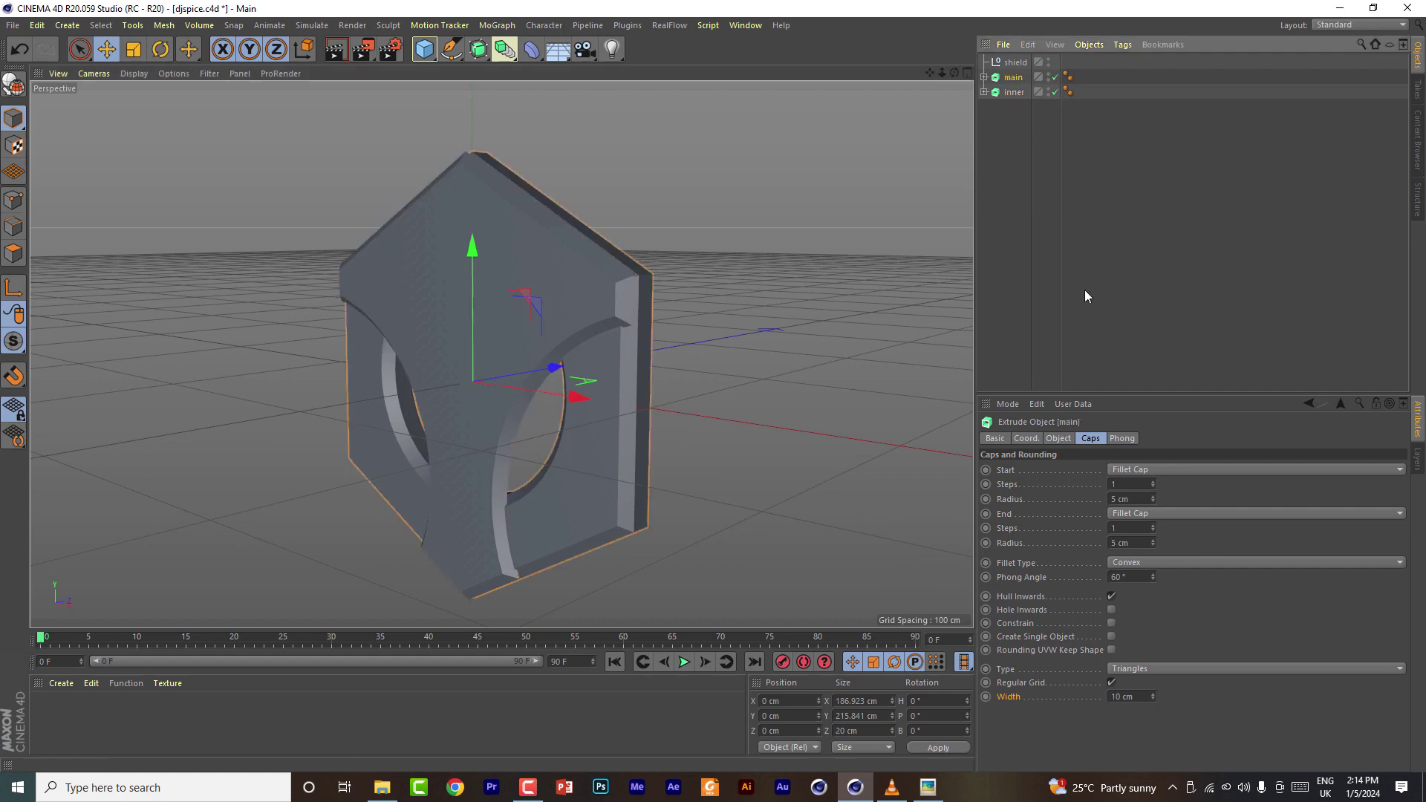
{"action": "left_click", "coordinate": [1153, 500]}
{"action": "left_click", "coordinate": [1152, 500]}
{"action": "left_click", "coordinate": [1153, 501]}
{"action": "left_click", "coordinate": [1153, 501]}
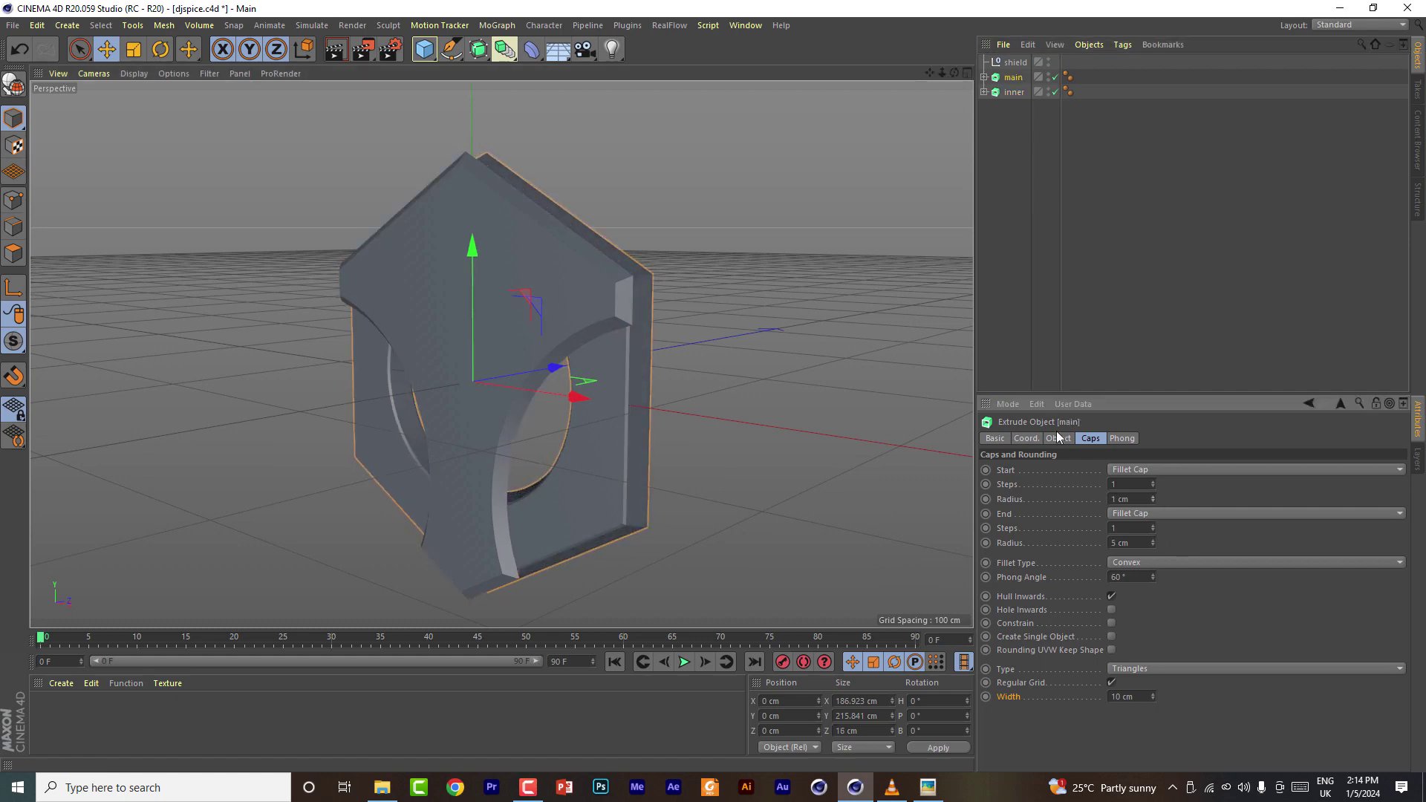
Set the start fillet radius of the inner extrusion to 2 cm
{"action": "left_click_drag", "start_coordinate": [954, 73], "coordinate": [885, 80]}
{"action": "left_click", "coordinate": [1014, 92]}
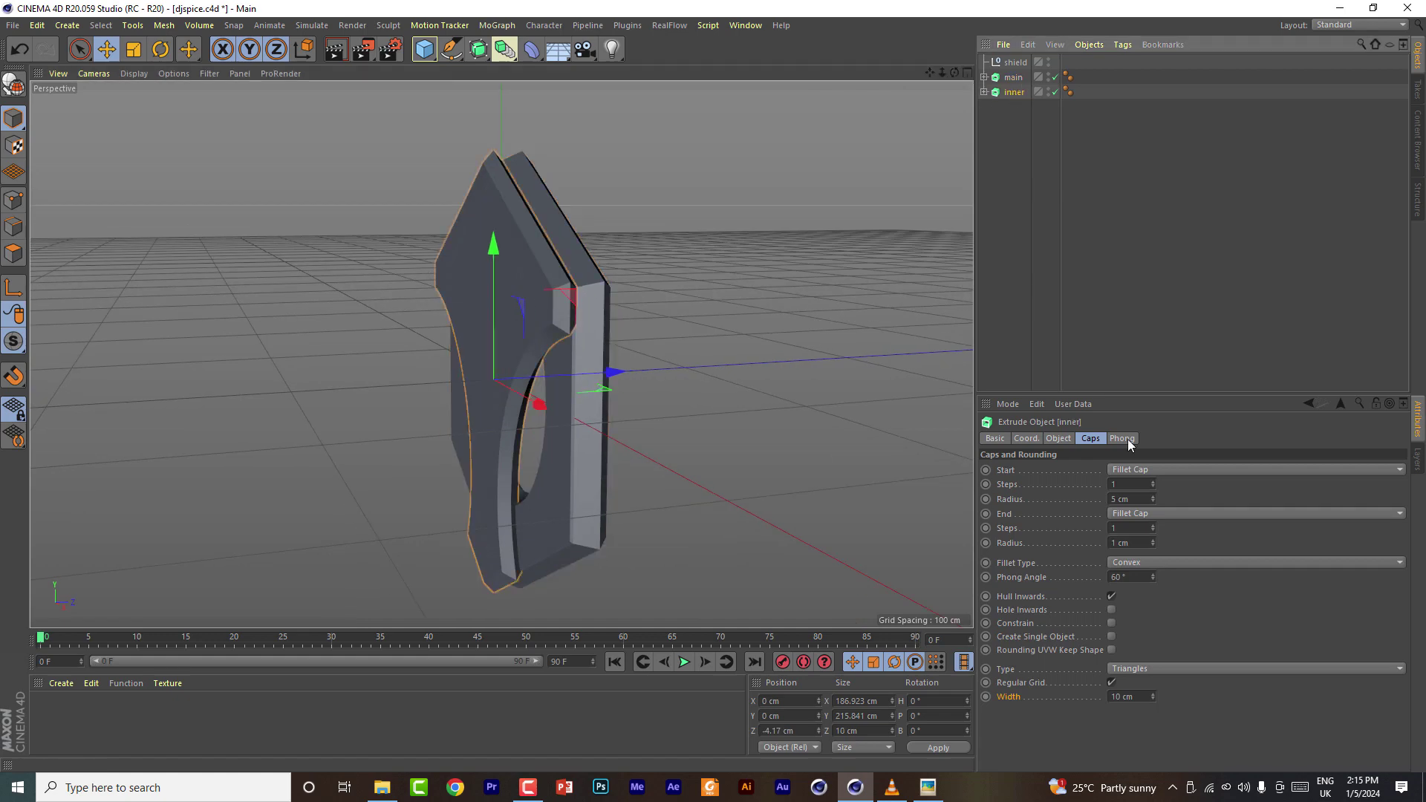
{"action": "left_click", "coordinate": [1152, 501]}
{"action": "left_click", "coordinate": [1152, 501]}
{"action": "left_click", "coordinate": [1152, 501]}
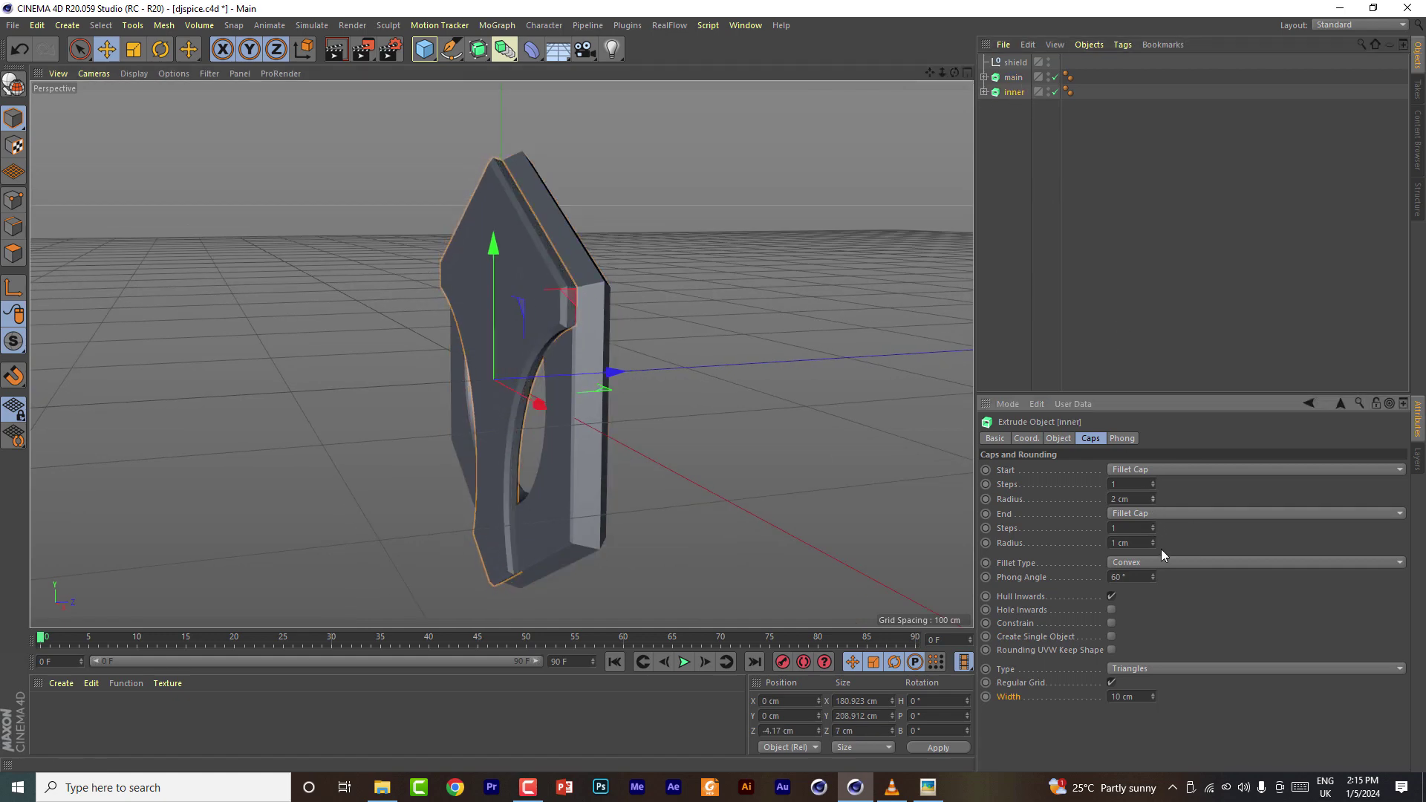
Change the end cap of the inner extrusion to a plain Cap without fillet
{"action": "left_click_drag", "start_coordinate": [947, 69], "coordinate": [1156, 497]}
{"action": "left_click", "coordinate": [1152, 515]}
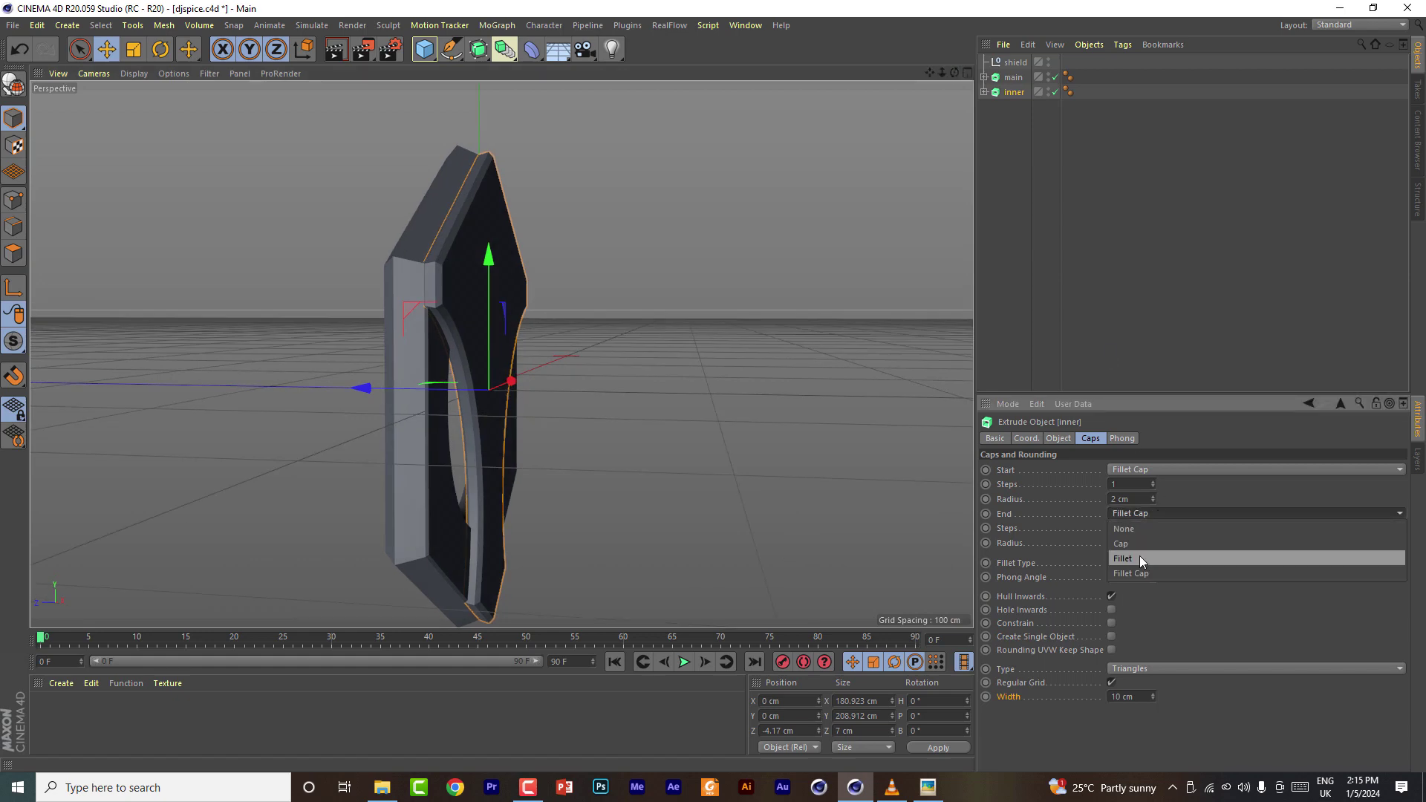
{"action": "left_click", "coordinate": [1136, 544]}
Add a Tube primitive and set its orientation to +Z so it faces the front of the shield
{"action": "mouse_move", "coordinate": [954, 72]}
{"action": "left_mouse_down"}
{"action": "mouse_move", "coordinate": [1032, 100]}
{"action": "mouse_move", "coordinate": [1017, 164]}
{"action": "mouse_move", "coordinate": [802, 174]}
{"action": "mouse_move", "coordinate": [1099, 37]}
{"action": "mouse_move", "coordinate": [973, 93]}
{"action": "mouse_move", "coordinate": [993, 26]}
{"action": "mouse_move", "coordinate": [877, 89]}
{"action": "mouse_move", "coordinate": [966, 78]}
{"action": "left_mouse_up"}
{"action": "left_click", "coordinate": [425, 49]}
{"action": "left_click", "coordinate": [694, 125]}
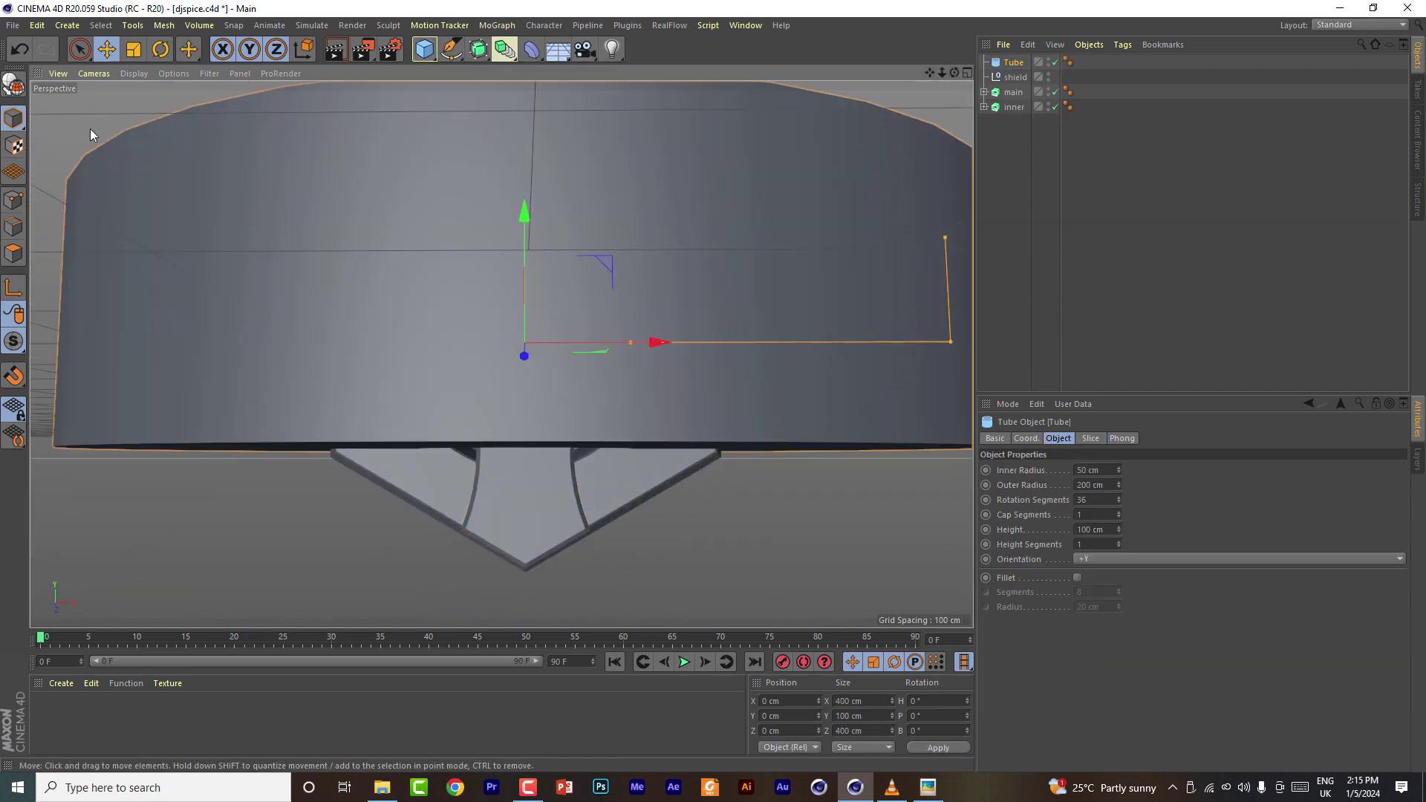
{"action": "left_click", "coordinate": [1116, 559]}
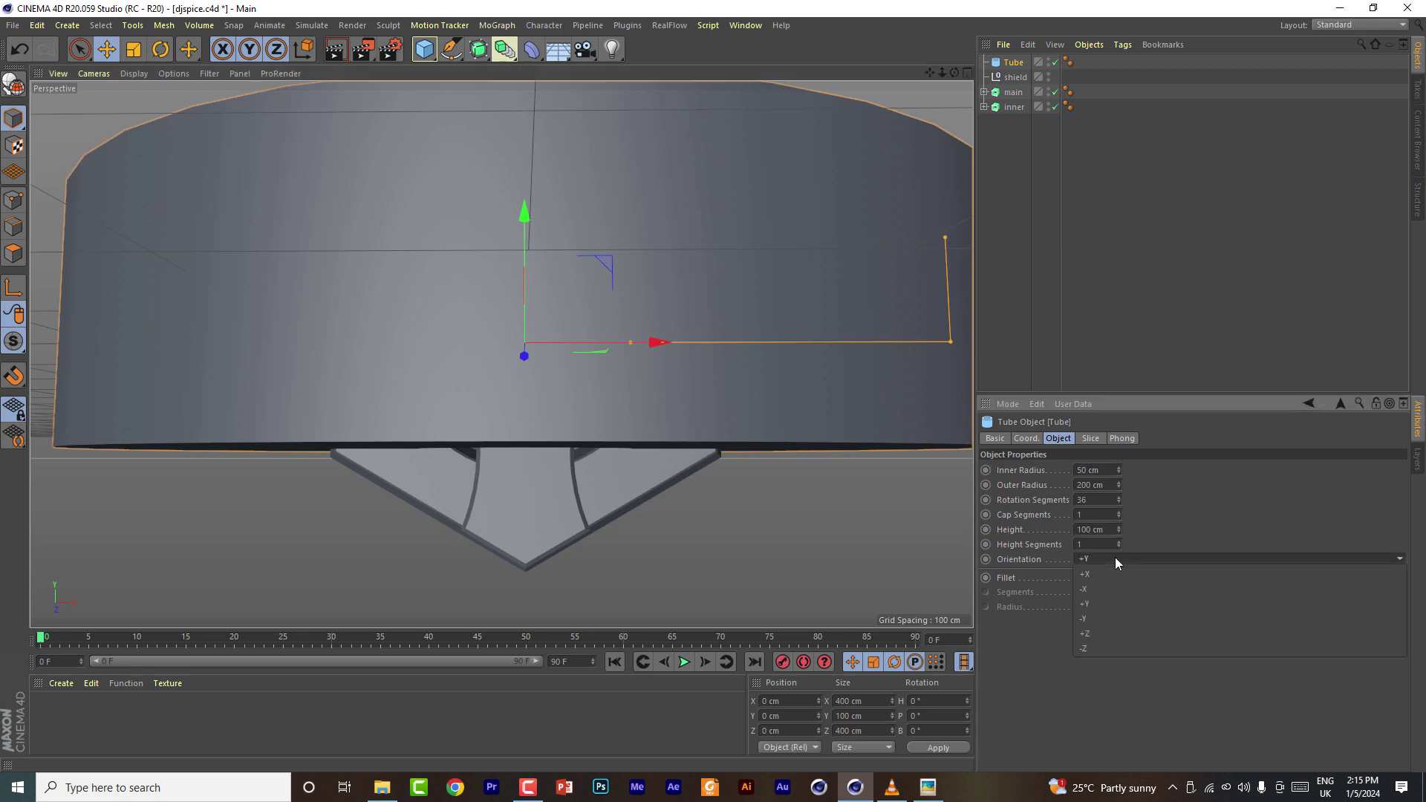
{"action": "left_click", "coordinate": [1098, 589]}
{"action": "left_click", "coordinate": [1099, 558]}
{"action": "left_click", "coordinate": [1100, 633]}
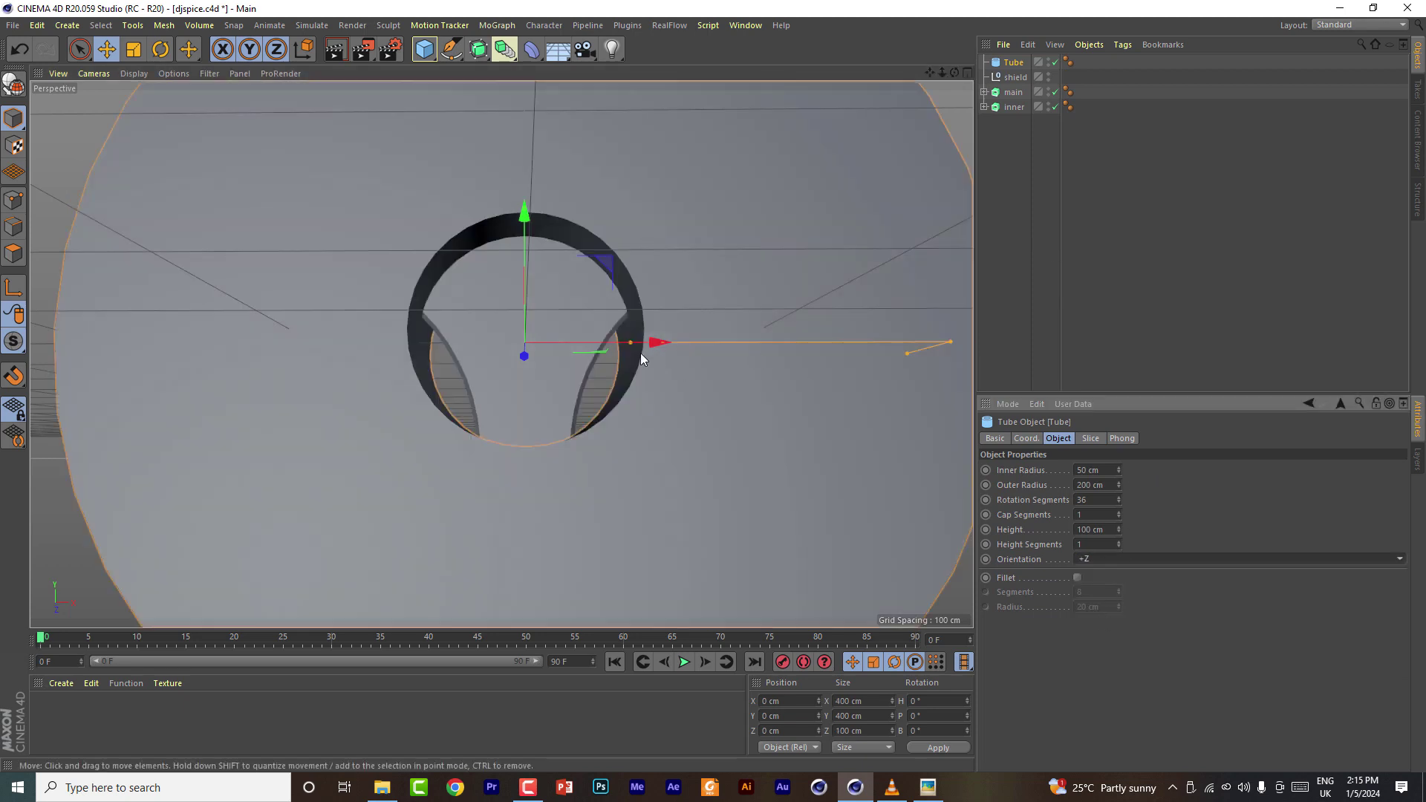
Resize the tube to an inner radius of about 20 cm, an outer radius of about 29 cm and a height of about 7 cm
{"action": "left_click_drag", "start_coordinate": [619, 342], "coordinate": [581, 349]}
{"action": "left_click_drag", "start_coordinate": [951, 342], "coordinate": [587, 349]}
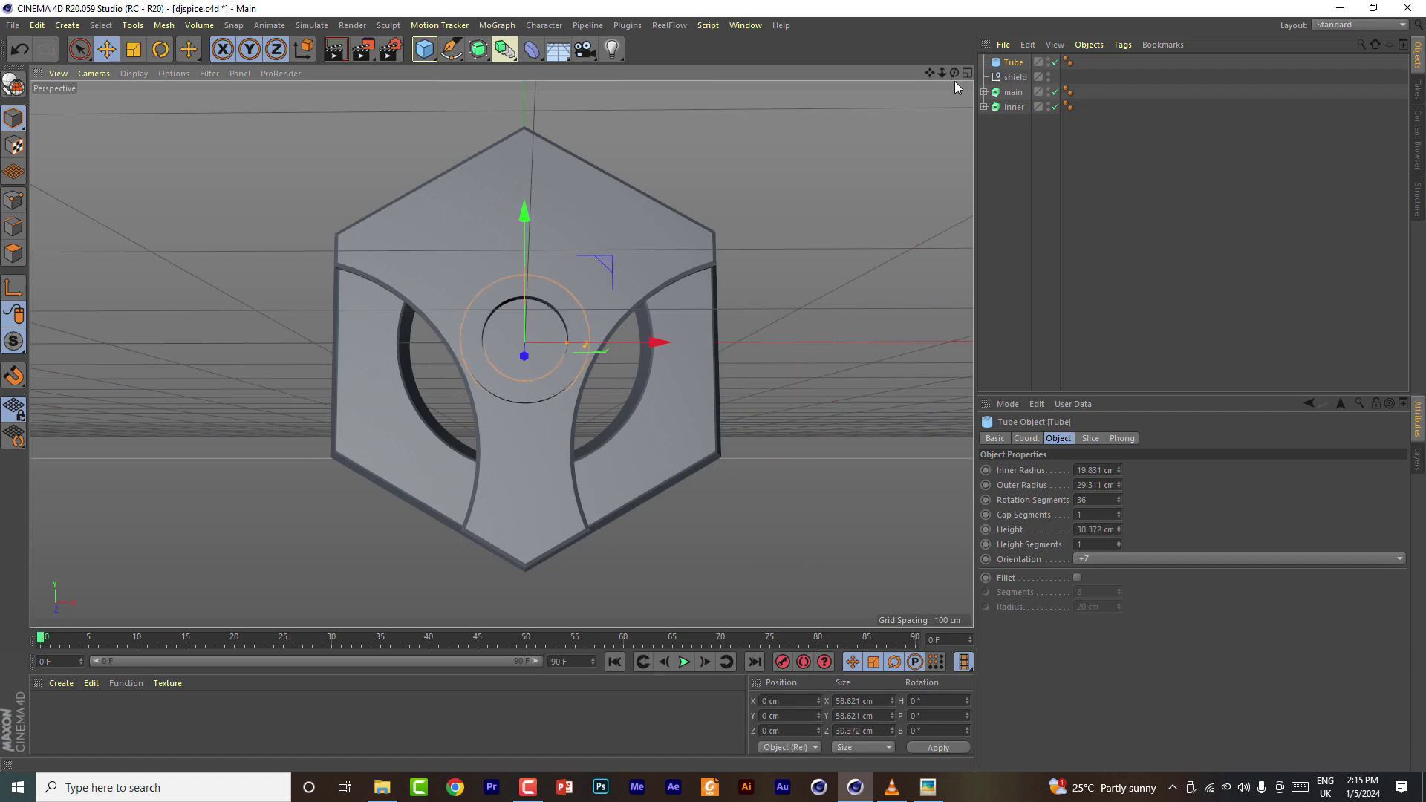
{"action": "left_click_drag", "start_coordinate": [955, 73], "coordinate": [839, 141]}
{"action": "scroll", "coordinate": [492, 325], "scroll_direction": "up", "scroll_amount": 7}
{"action": "left_click_drag", "start_coordinate": [419, 314], "coordinate": [467, 321]}
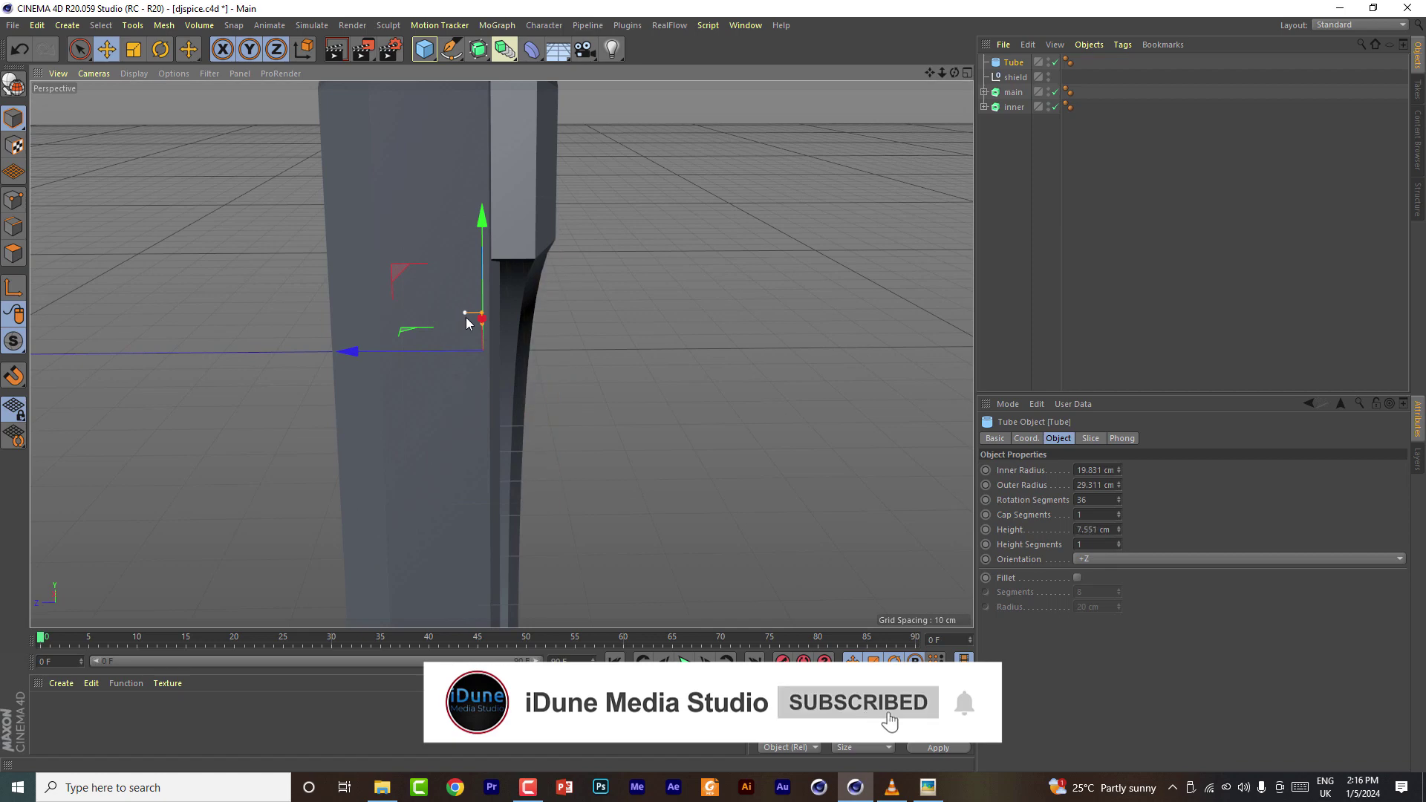
{"action": "left_click_drag", "start_coordinate": [956, 74], "coordinate": [876, 81]}
{"action": "scroll", "coordinate": [502, 356], "scroll_direction": "down", "scroll_amount": 5}
{"action": "scroll", "coordinate": [502, 356], "scroll_direction": "up", "scroll_amount": 1}
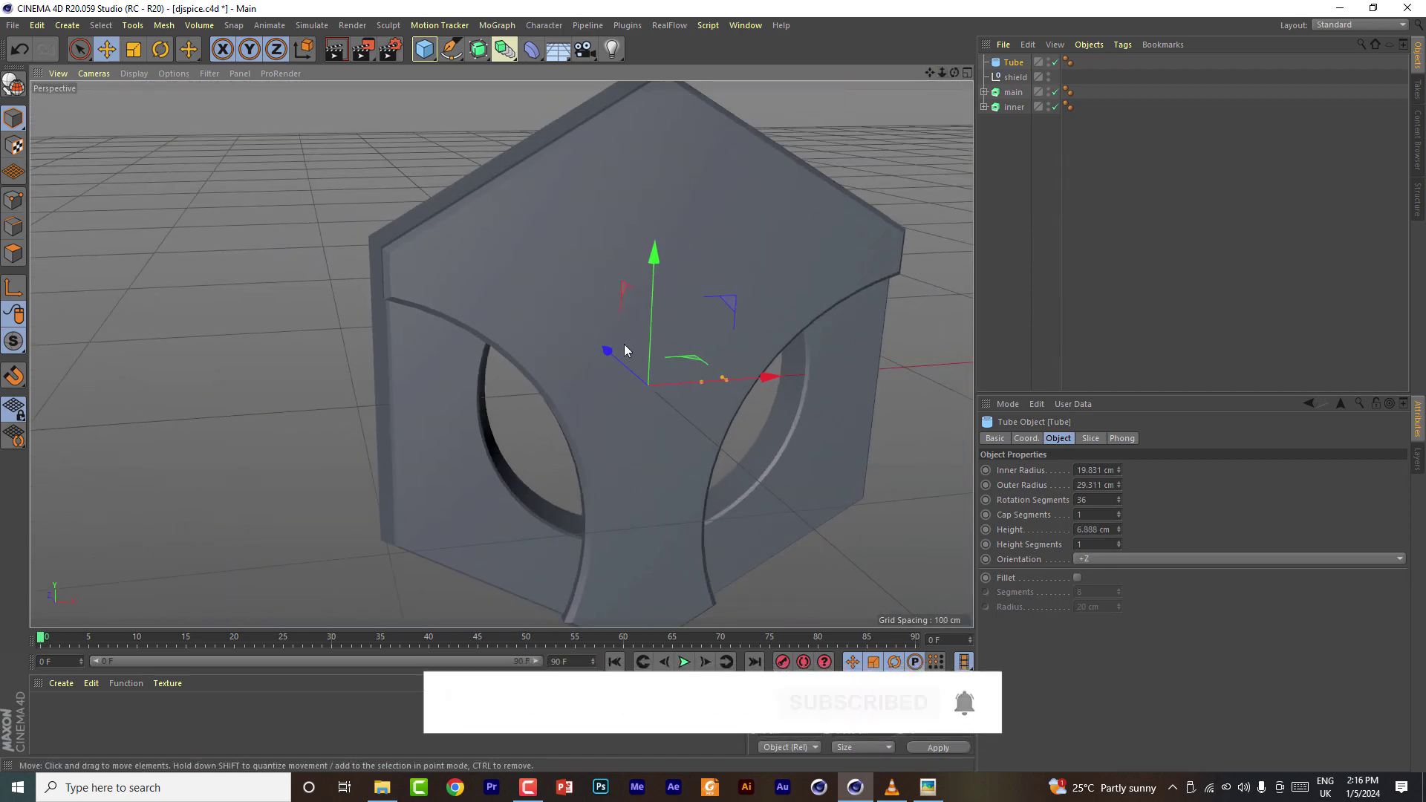
Add a Sphere primitive at the tube's centre and shrink its radius to about 17 cm
{"action": "left_click_drag", "start_coordinate": [427, 51], "coordinate": [724, 97]}
{"action": "left_click_drag", "start_coordinate": [902, 365], "coordinate": [694, 397]}
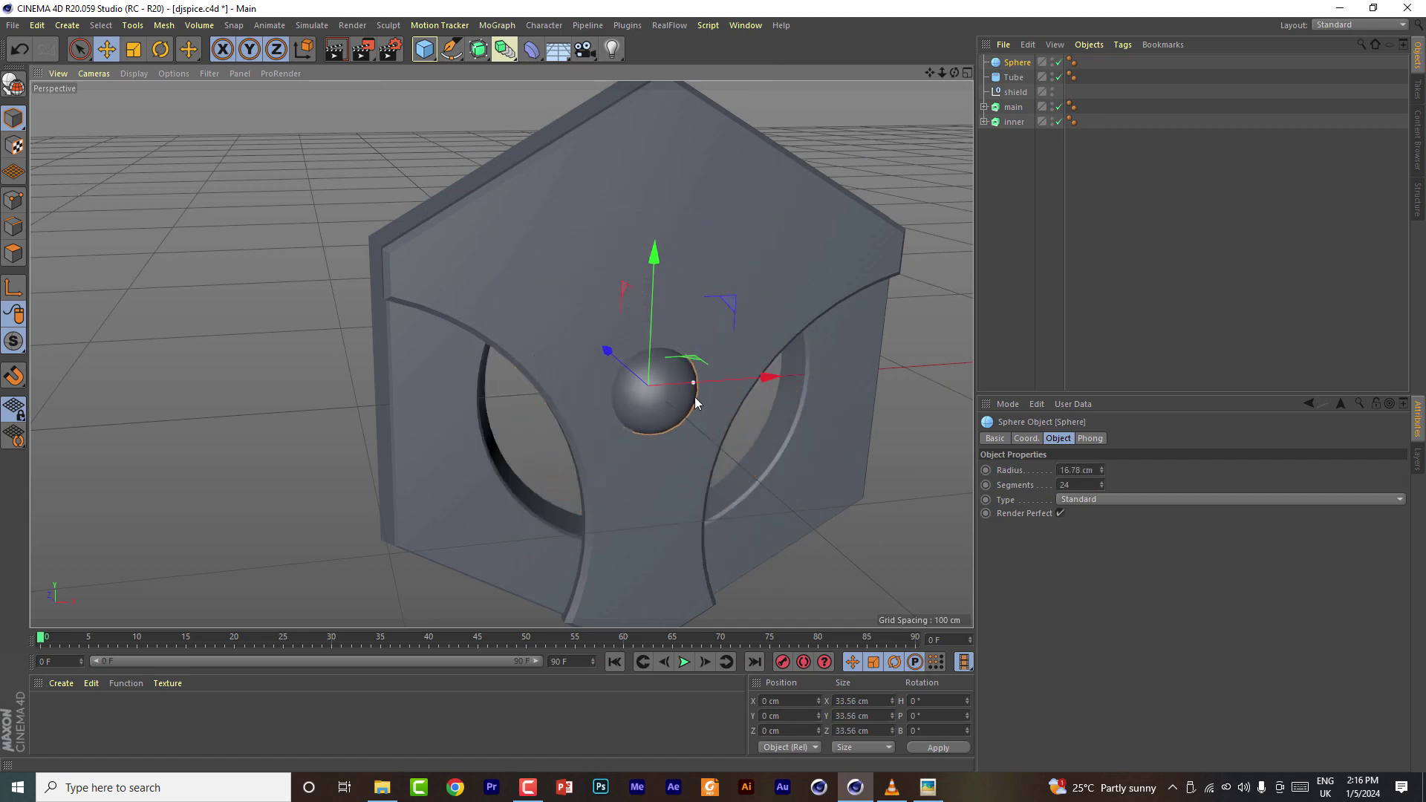
Group the sphere and tube into a null named inner and remove the empty shield null
{"action": "left_click", "coordinate": [1014, 78], "text": "shift"}
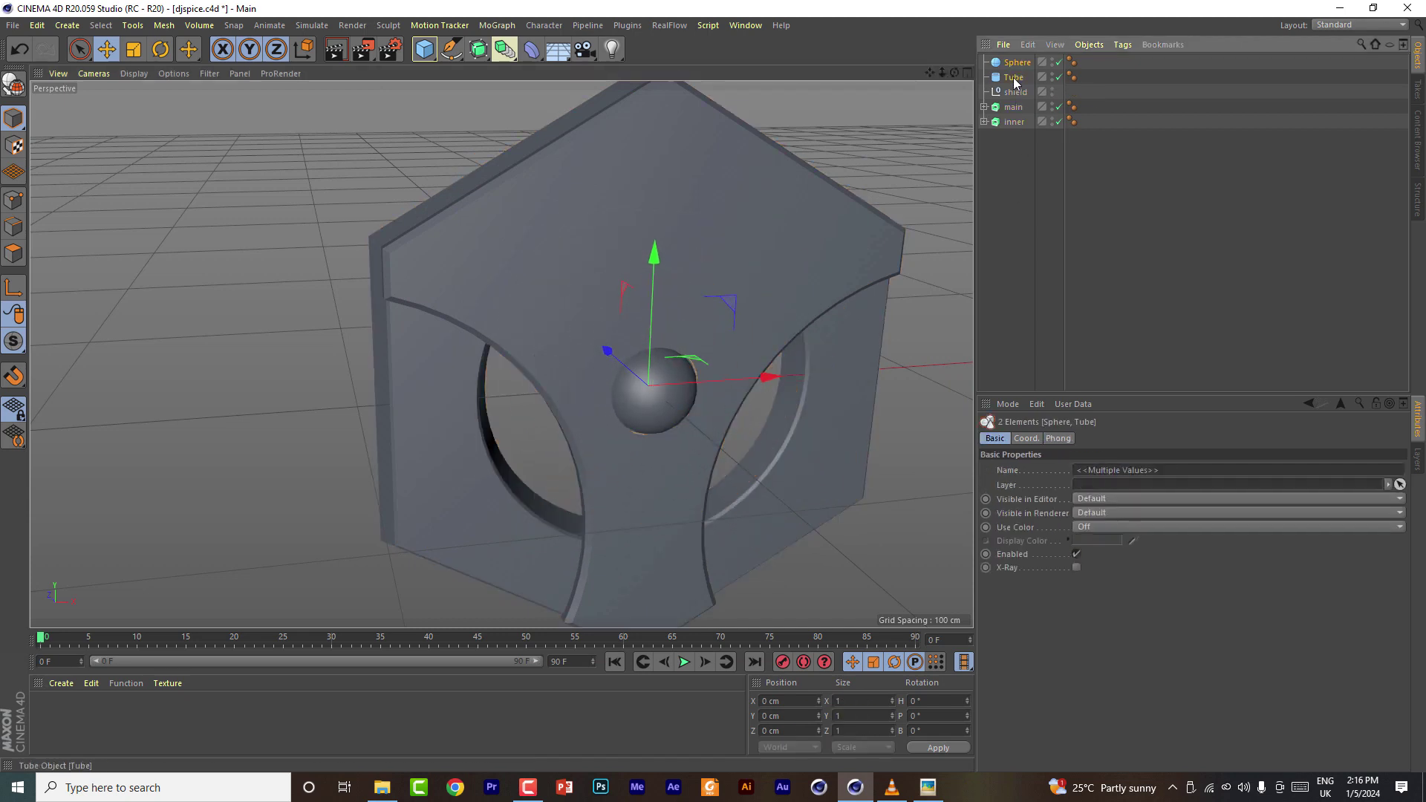
{"action": "key", "text": "alt+g"}
{"action": "double_click", "coordinate": [1014, 62]}
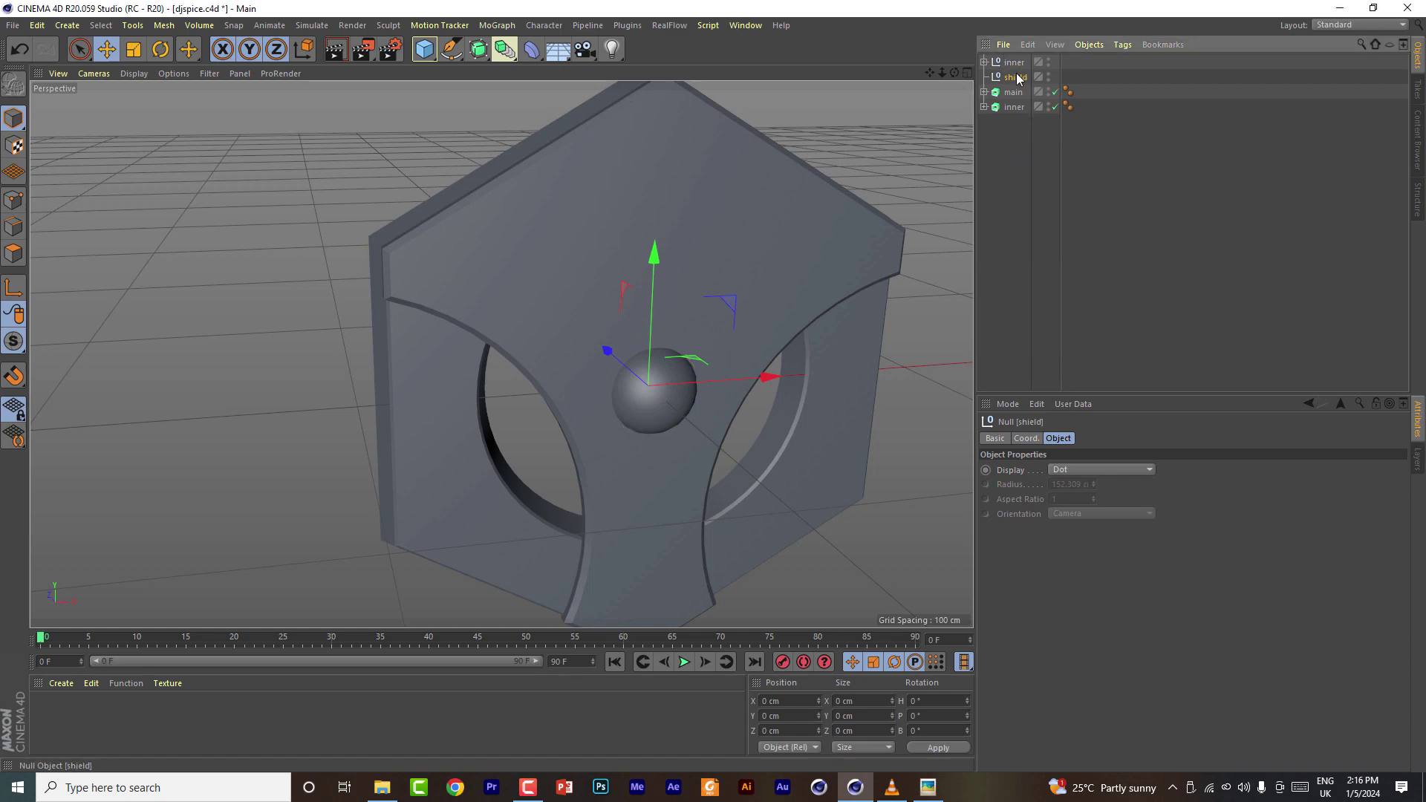
Move the sphere and tube group to about Y 72 cm, Z -14 cm and scale it to about 67%
{"action": "left_click_drag", "start_coordinate": [654, 256], "coordinate": [659, 93]}
{"action": "left_click_drag", "start_coordinate": [616, 164], "coordinate": [635, 168]}
{"action": "mouse_move", "coordinate": [929, 73]}
{"action": "left_mouse_down"}
{"action": "mouse_move", "coordinate": [851, 187]}
{"action": "mouse_move", "coordinate": [791, 115]}
{"action": "mouse_move", "coordinate": [954, 73]}
{"action": "left_mouse_up"}
{"action": "left_click", "coordinate": [134, 51]}
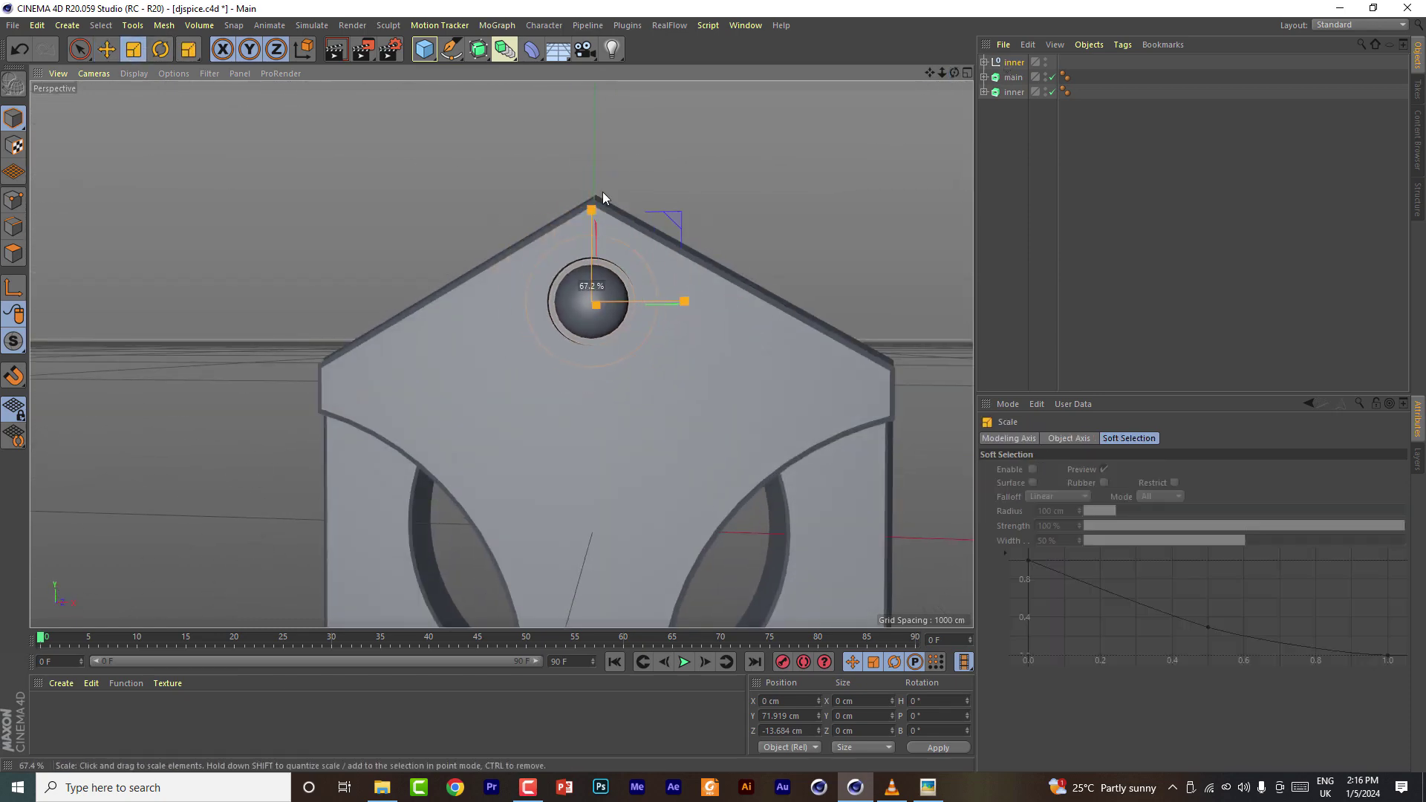
Shrink the sphere and tube group further in the front view and raise it to about Y 79.5 cm
{"action": "left_click", "coordinate": [967, 73]}
{"action": "middle_click", "coordinate": [667, 405]}
{"action": "scroll", "coordinate": [668, 401], "scroll_direction": "up", "scroll_amount": 2}
{"action": "left_click_drag", "start_coordinate": [722, 327], "coordinate": [647, 368]}
{"action": "left_click_drag", "start_coordinate": [591, 256], "coordinate": [587, 202]}
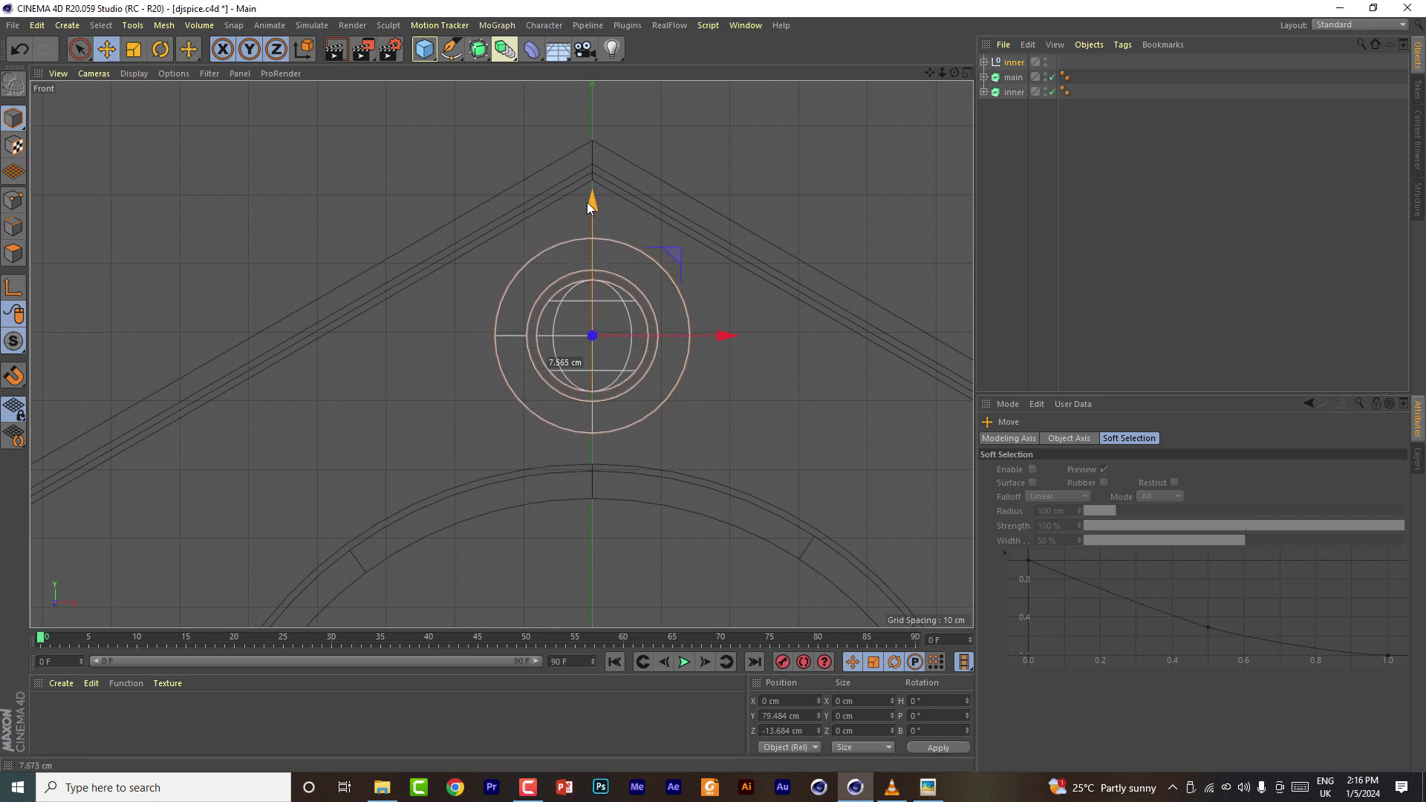
Increase the sphere's radius to about 10 cm so it fills the tube's opening
{"action": "left_click", "coordinate": [984, 62]}
{"action": "left_click", "coordinate": [1025, 78]}
{"action": "left_click", "coordinate": [1101, 469]}
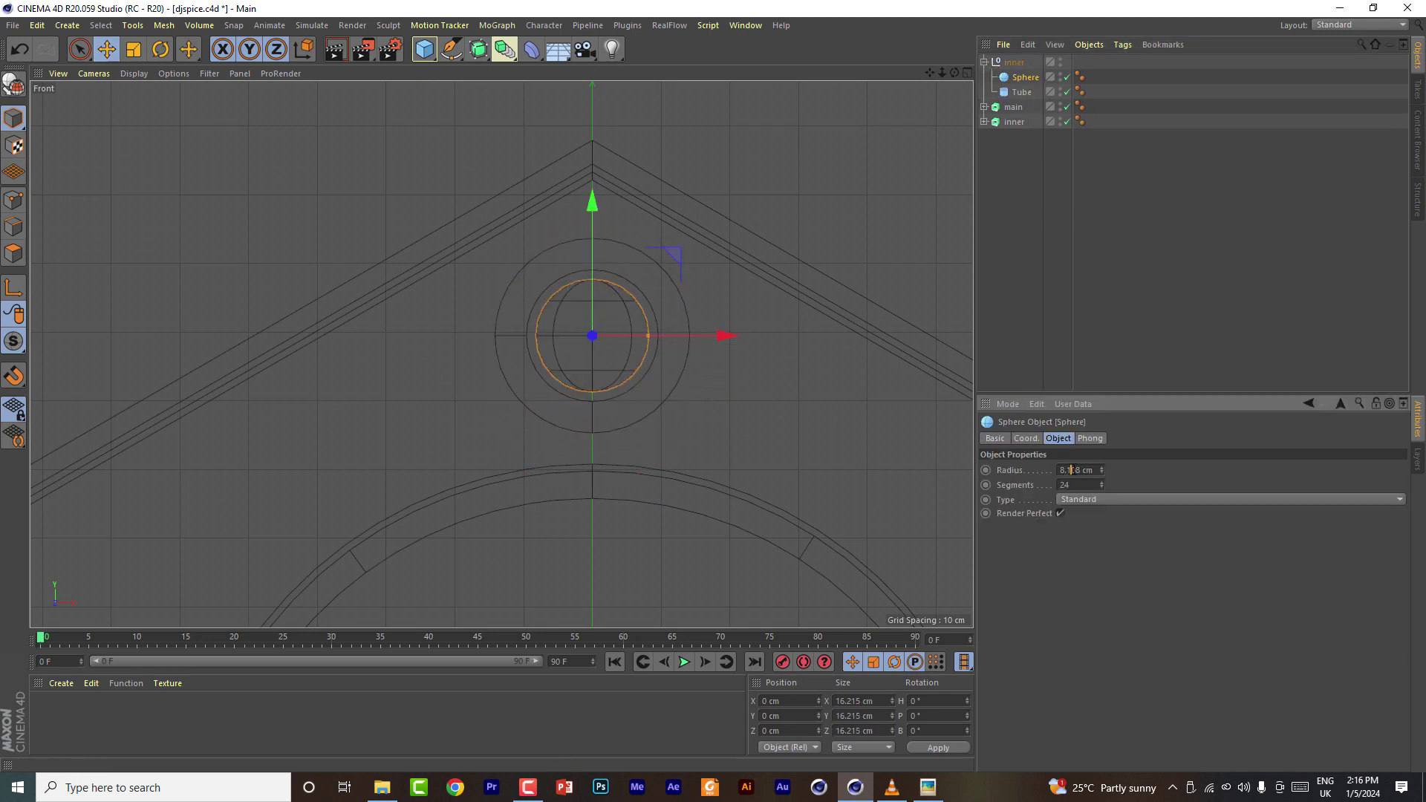
{"action": "left_click", "coordinate": [1101, 468]}
Push the sphere and tube group back toward the shield face to about Z -7 cm
{"action": "left_click", "coordinate": [967, 72]}
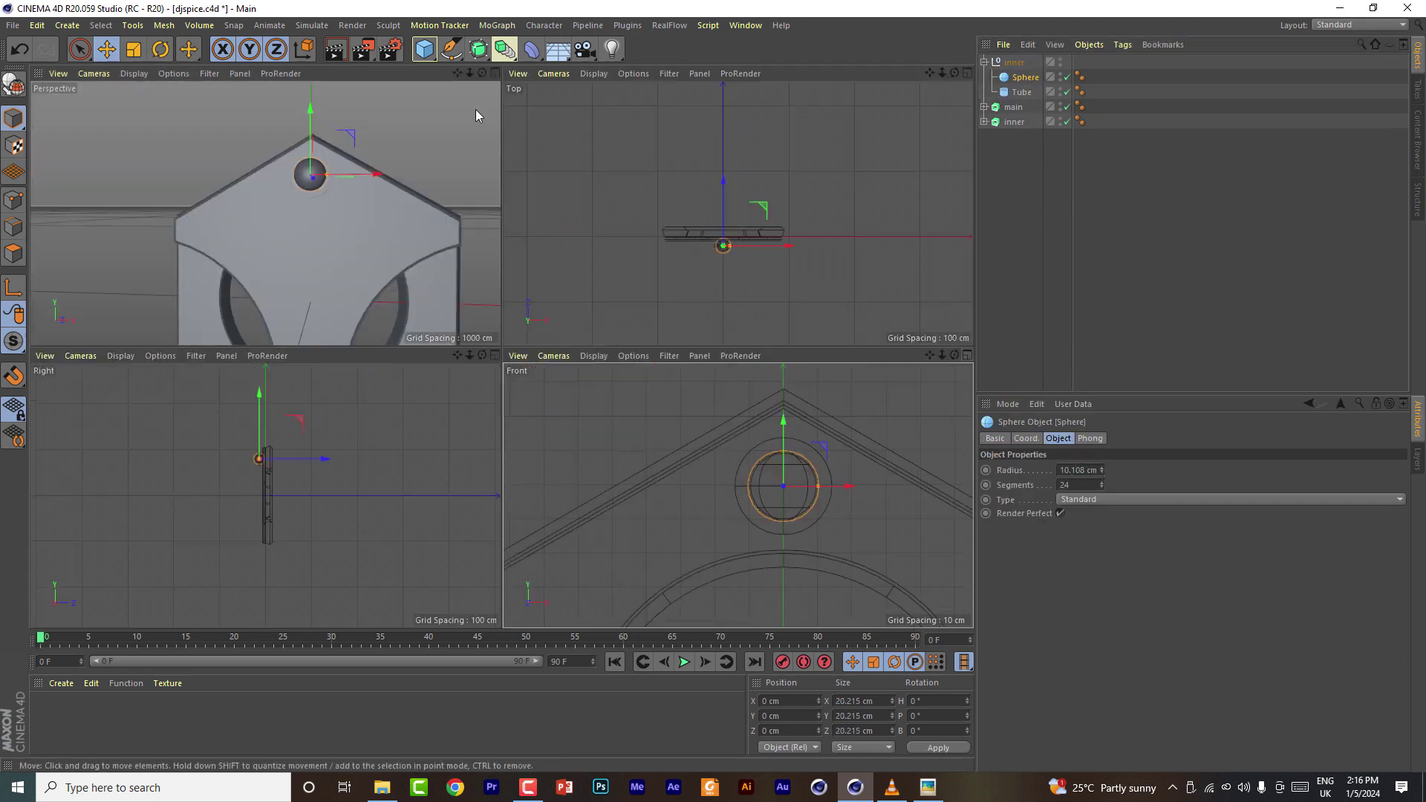
{"action": "left_click", "coordinate": [496, 73]}
{"action": "left_click_drag", "start_coordinate": [501, 354], "coordinate": [455, 375], "text": "alt"}
{"action": "left_click", "coordinate": [1013, 62]}
{"action": "left_click_drag", "start_coordinate": [624, 368], "coordinate": [656, 371]}
{"action": "left_click", "coordinate": [1023, 78]}
{"action": "left_click_drag", "start_coordinate": [656, 371], "coordinate": [773, 327], "text": "alt"}
Enable the fillet on the tube with 1 segment
{"action": "left_click", "coordinate": [1021, 92]}
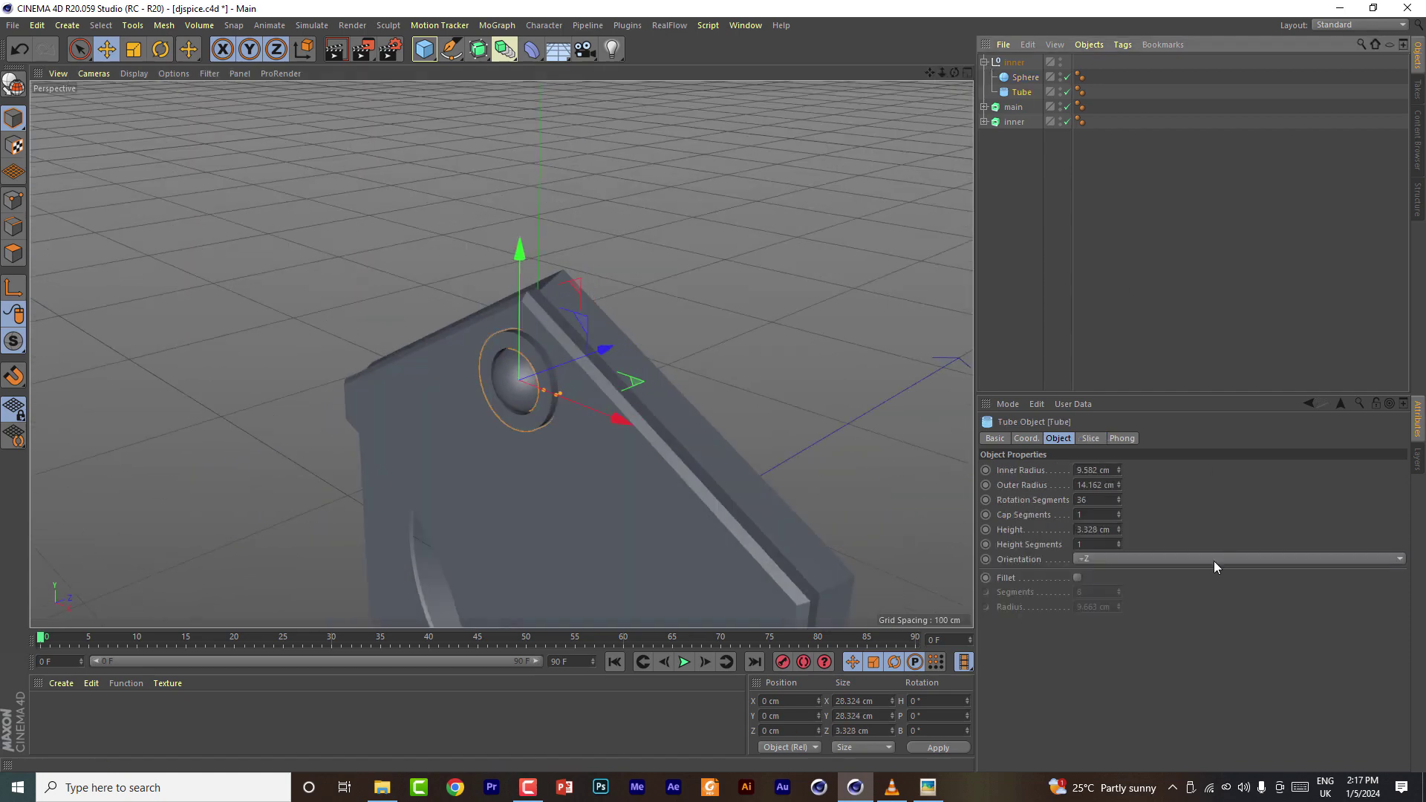
{"action": "left_click", "coordinate": [1078, 578]}
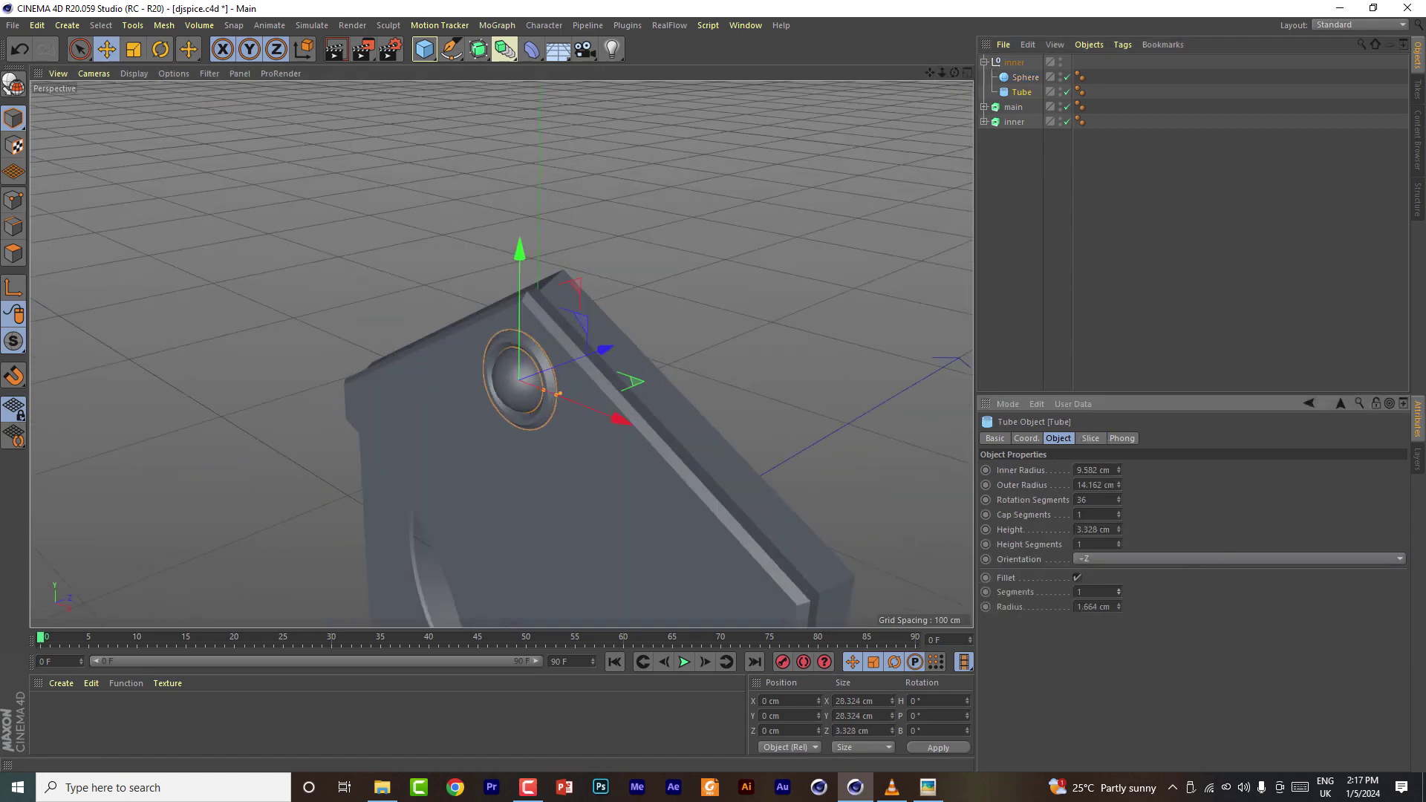
{"action": "left_click_drag", "start_coordinate": [1110, 607], "coordinate": [1044, 610]}
{"action": "type", "text": "1"}
{"action": "key", "text": "Return"}
{"action": "scroll", "coordinate": [498, 427], "scroll_direction": "up", "scroll_amount": 4}
{"action": "left_click_drag", "start_coordinate": [498, 427], "coordinate": [606, 390], "text": "alt"}
{"action": "left_click_drag", "start_coordinate": [502, 355], "coordinate": [498, 332], "text": "alt"}
{"action": "left_click_drag", "start_coordinate": [941, 72], "coordinate": [877, 75]}
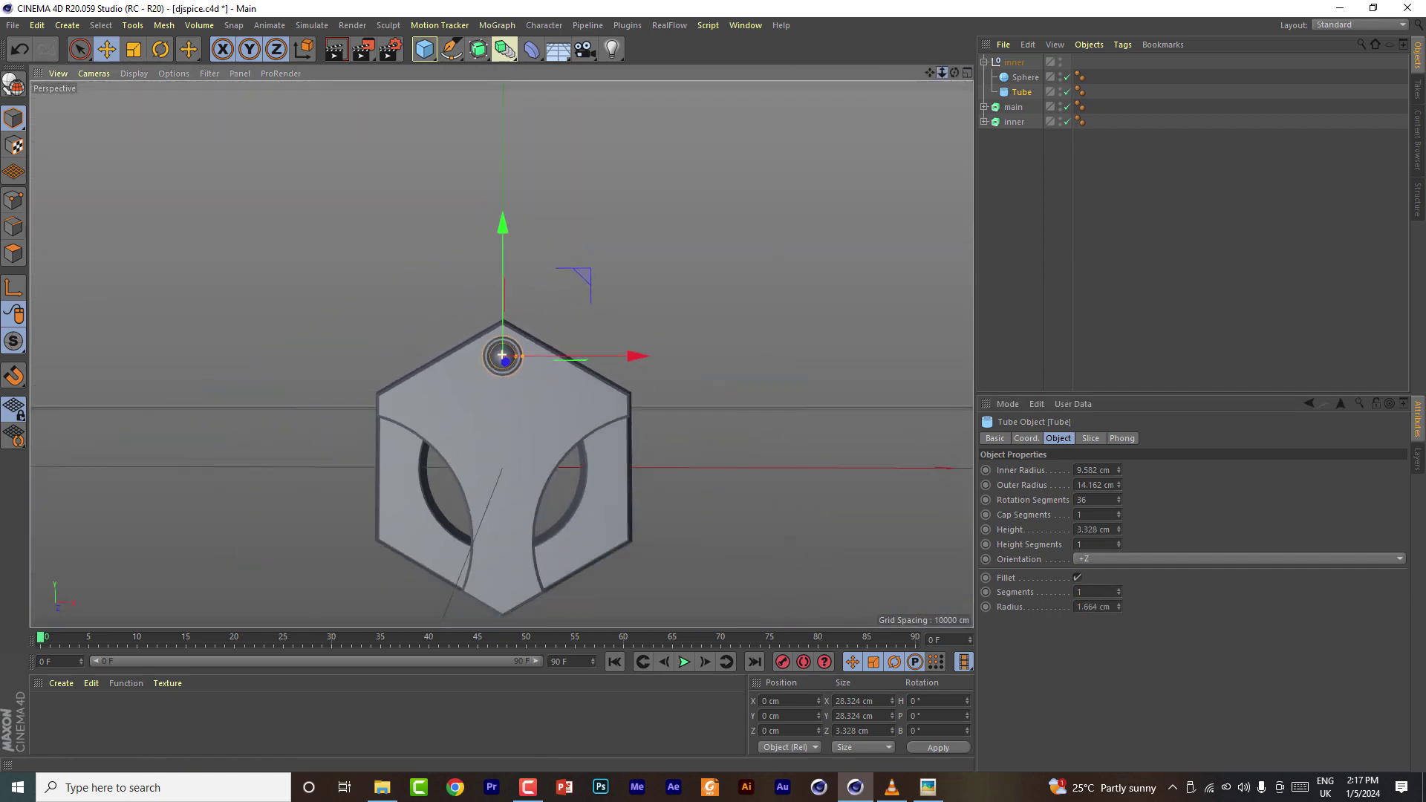
Enlarge the sphere and tube group and lower it to about Y 66.6 cm
{"action": "left_click", "coordinate": [1013, 62]}
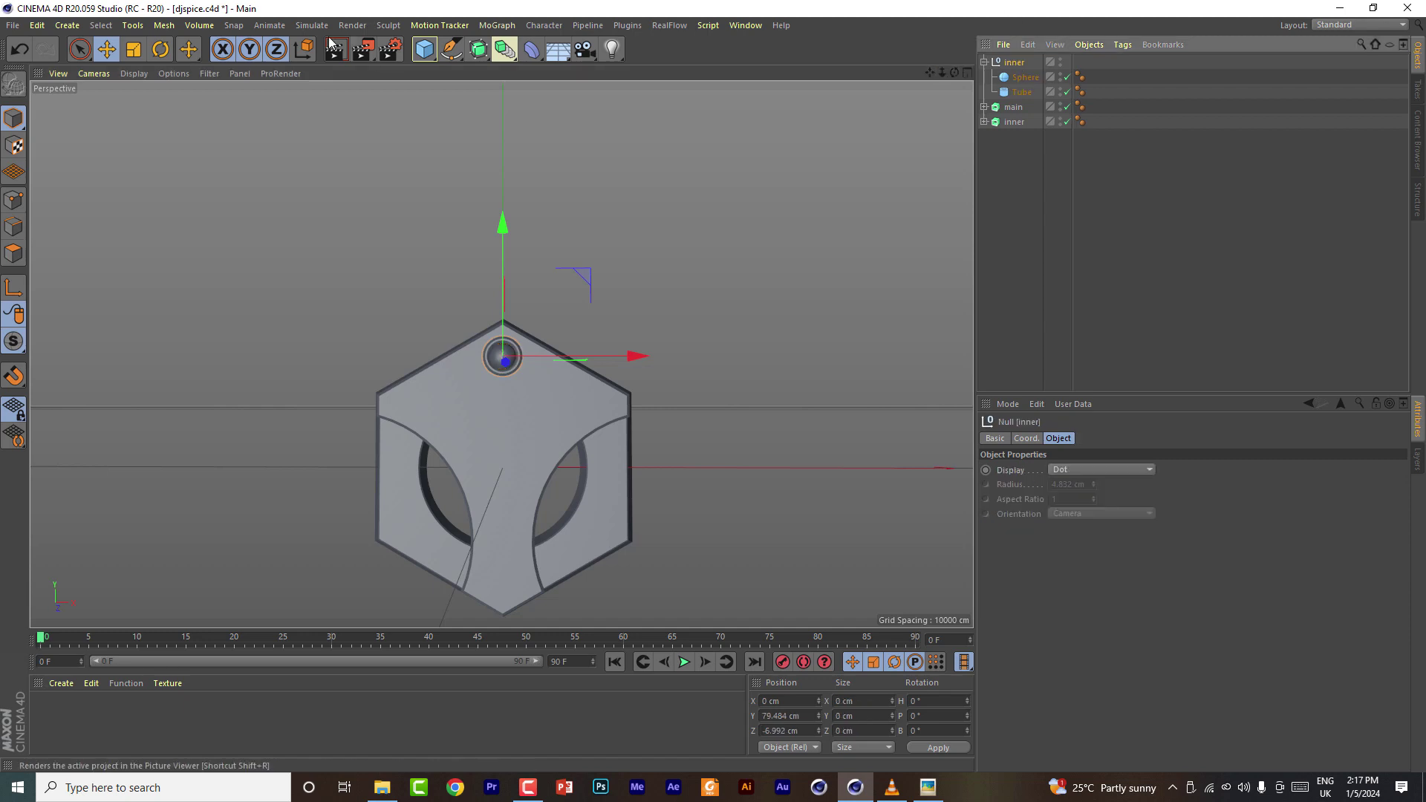
{"action": "left_click", "coordinate": [107, 49]}
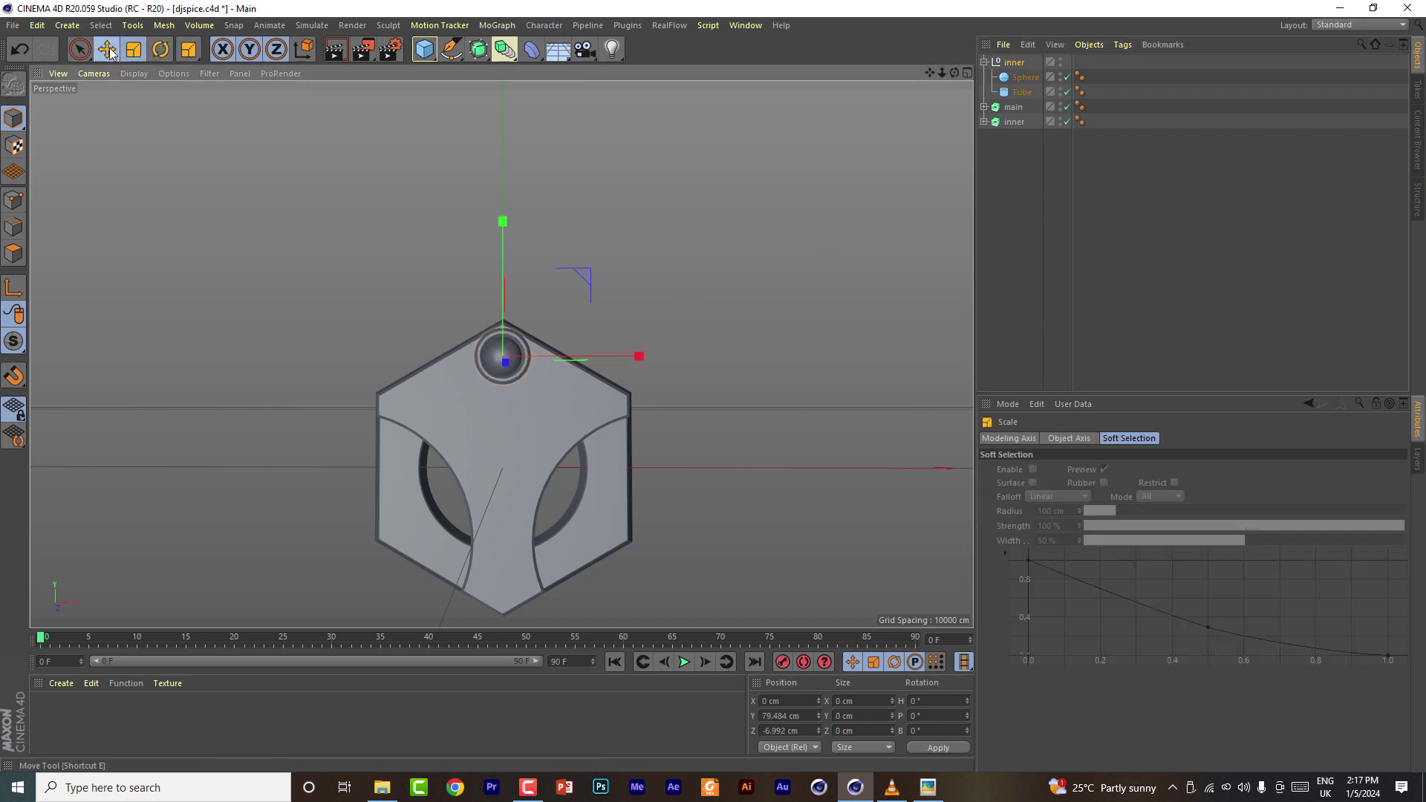
{"action": "left_click_drag", "start_coordinate": [502, 225], "coordinate": [500, 244]}
{"action": "left_click_drag", "start_coordinate": [931, 73], "coordinate": [985, 1]}
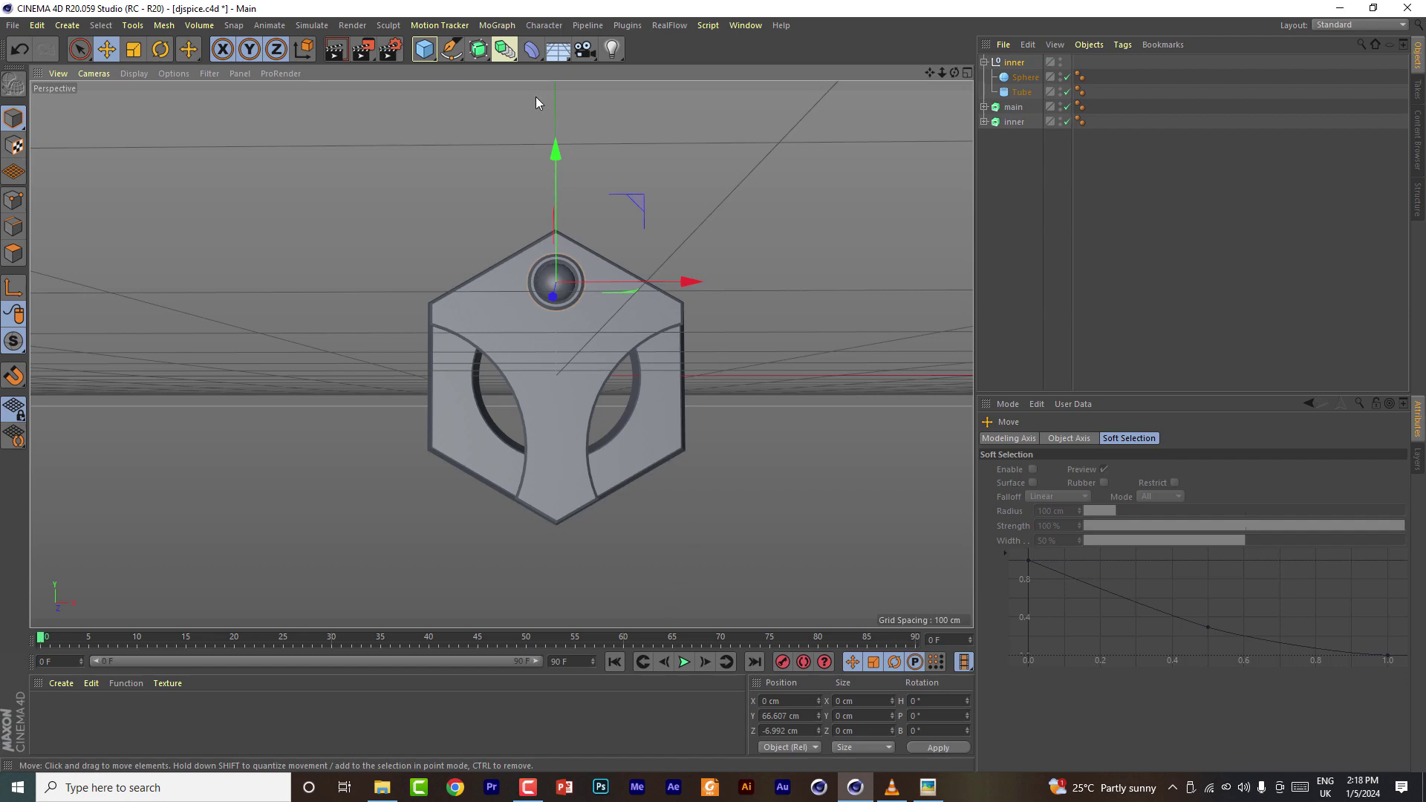
{"action": "left_click", "coordinate": [453, 52]}
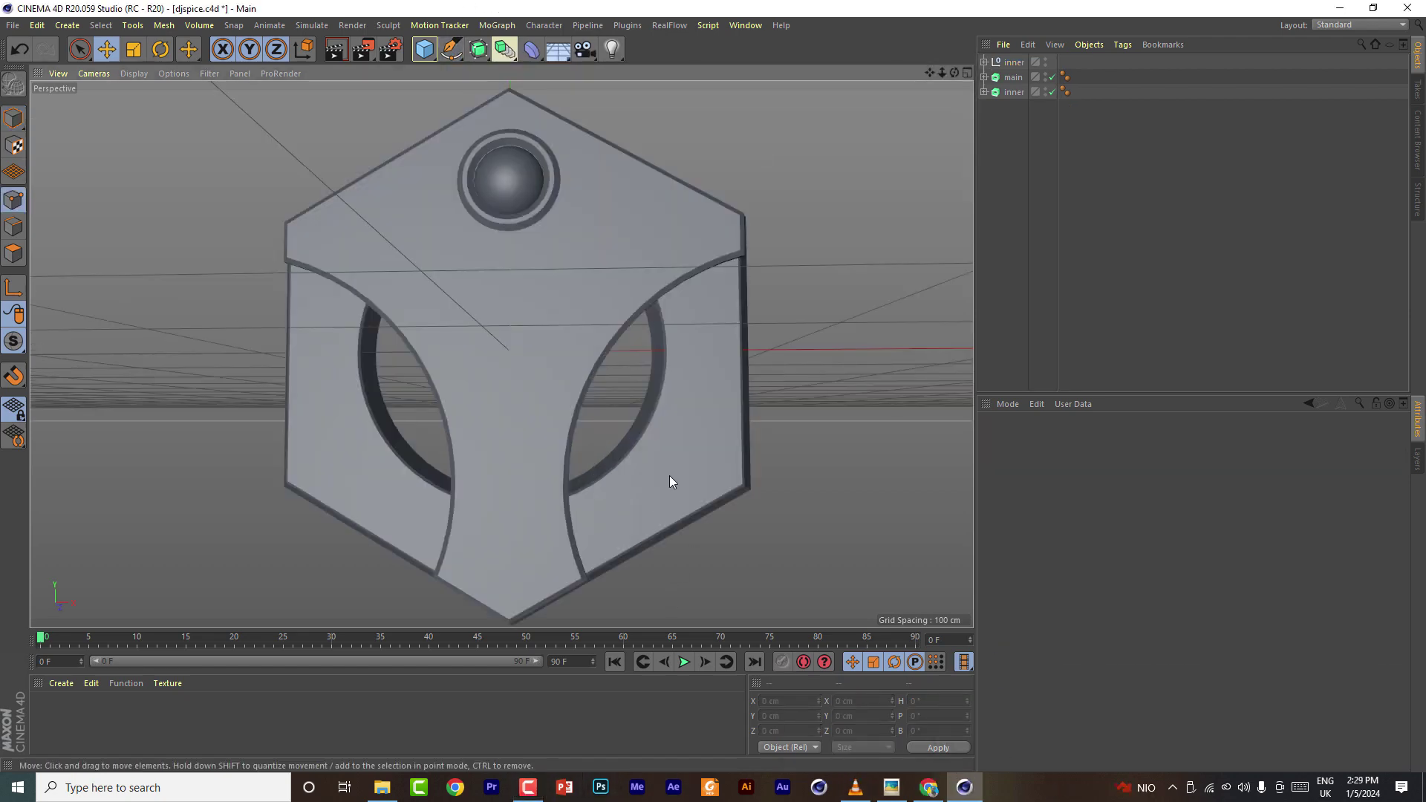
Try a flat Cube of about 200 x 57 x 5.4 cm as a banner across the shield's front
{"action": "left_click_drag", "start_coordinate": [954, 72], "coordinate": [501, 353]}
{"action": "left_click", "coordinate": [424, 49]}
{"action": "left_click", "coordinate": [545, 69]}
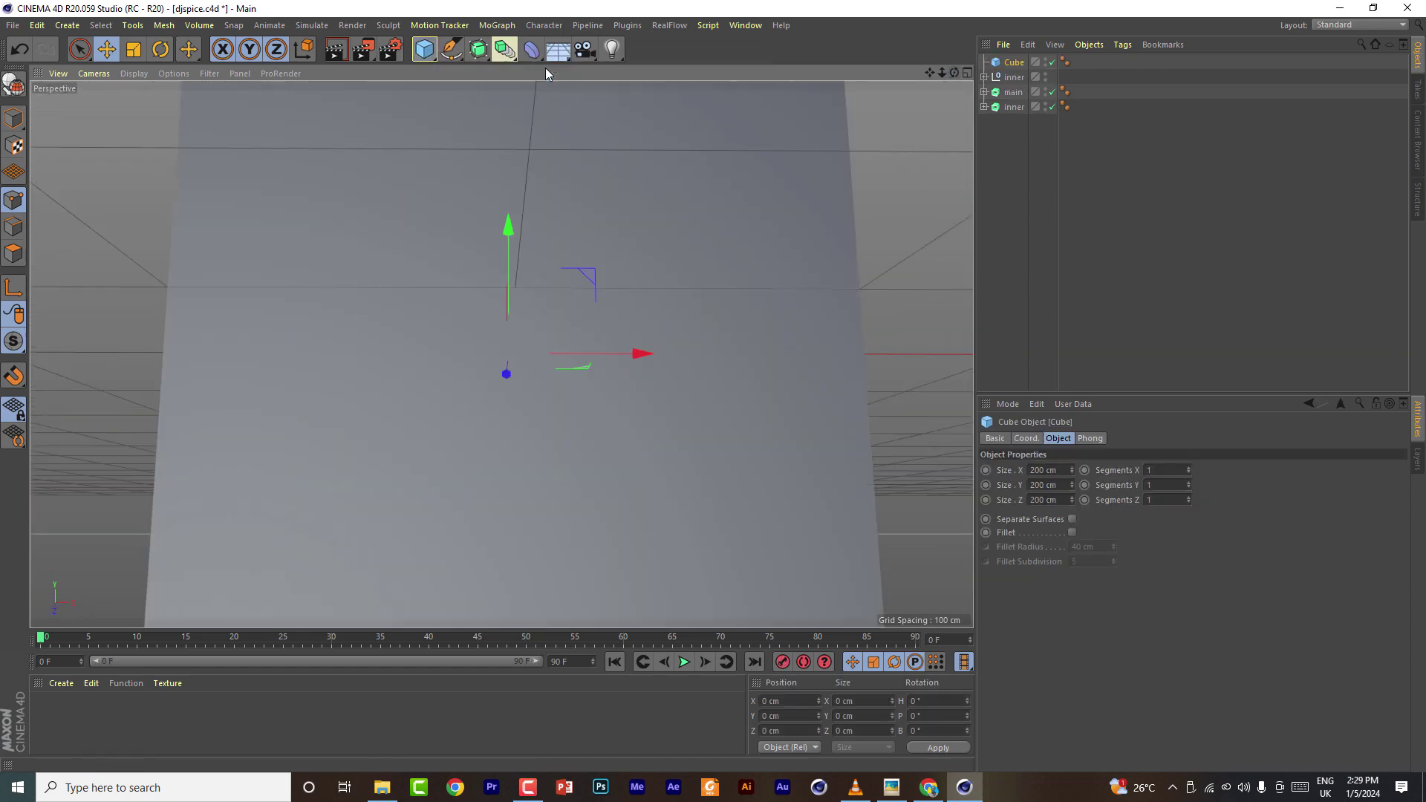
{"action": "scroll", "coordinate": [94, 261], "scroll_direction": "down", "scroll_amount": 3}
{"action": "left_click_drag", "start_coordinate": [536, 162], "coordinate": [537, 305]}
{"action": "left_click_drag", "start_coordinate": [956, 74], "coordinate": [686, 314]}
{"action": "left_click_drag", "start_coordinate": [792, 303], "coordinate": [779, 303]}
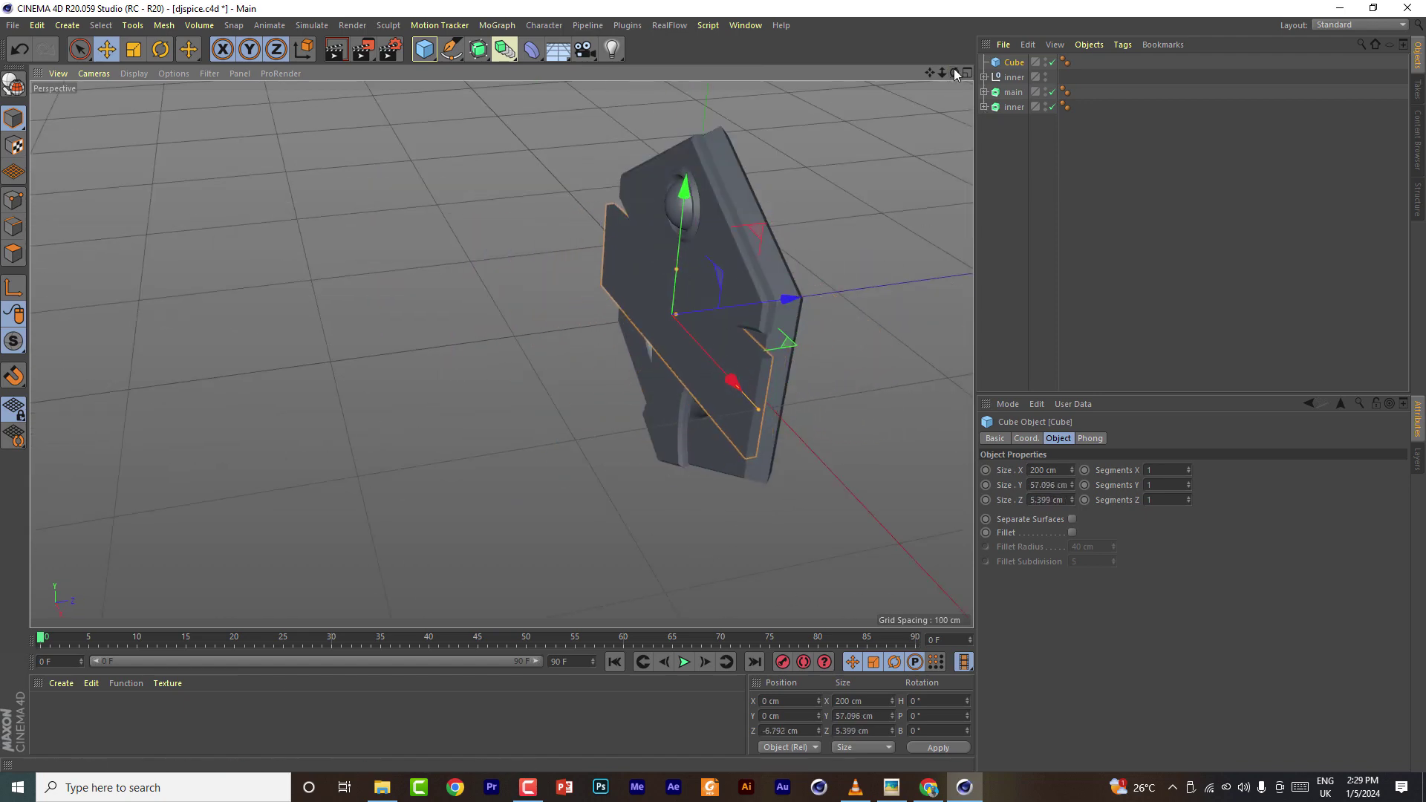
Adjust the cube banner's placement on the shield, and delete the cube
{"action": "left_click_drag", "start_coordinate": [954, 73], "coordinate": [500, 353]}
{"action": "left_click_drag", "start_coordinate": [559, 186], "coordinate": [560, 199]}
{"action": "scroll", "coordinate": [615, 233], "scroll_direction": "up", "scroll_amount": 1}
{"action": "scroll", "coordinate": [615, 233], "scroll_direction": "up", "scroll_amount": 3}
{"action": "left_click_drag", "start_coordinate": [955, 73], "coordinate": [946, 165]}
{"action": "left_click", "coordinate": [1016, 63]}
{"action": "key", "text": "Delete"}
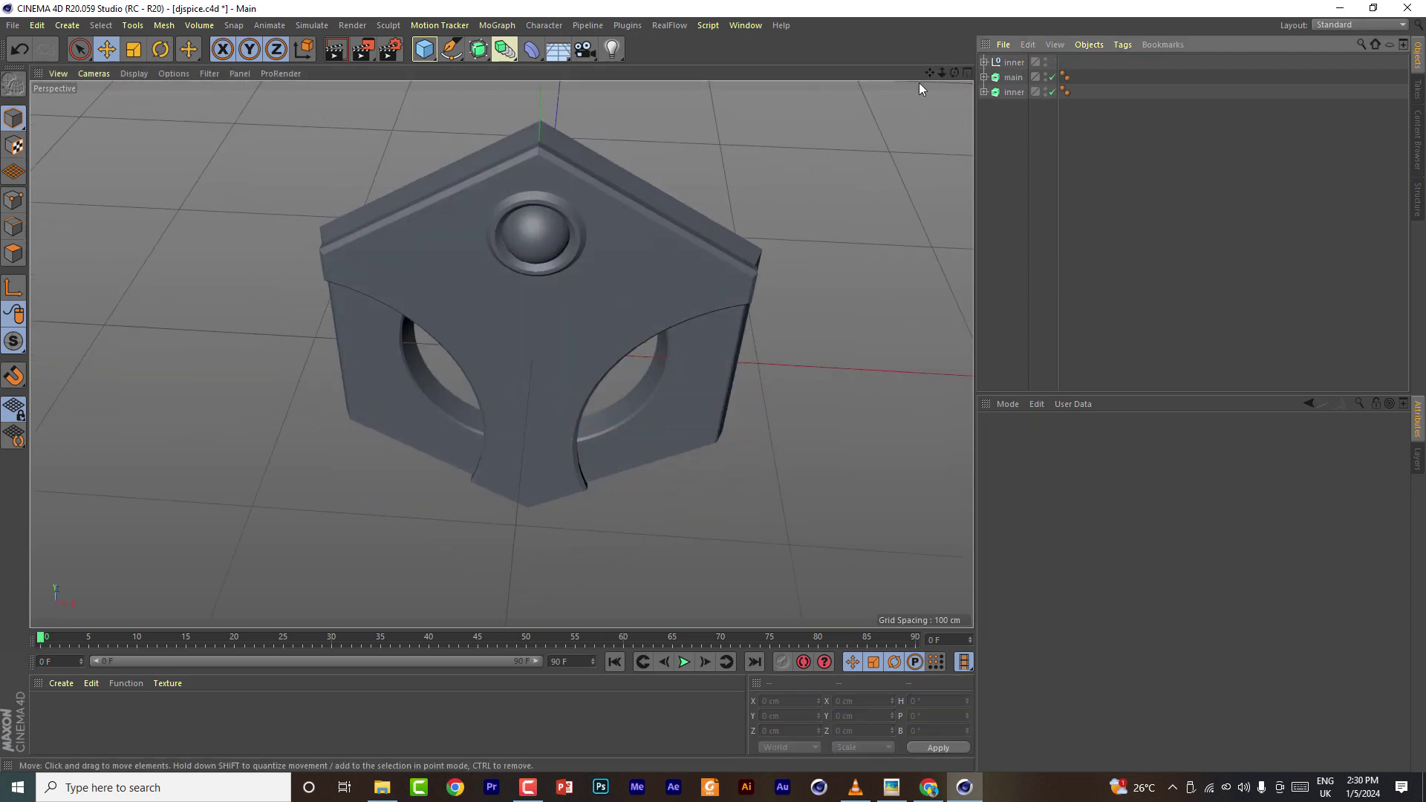
Add a Rectangle spline in the front view and set it to 199 cm wide and 46 cm high
{"action": "left_click", "coordinate": [967, 73]}
{"action": "left_click", "coordinate": [967, 355]}
{"action": "scroll", "coordinate": [541, 188], "scroll_direction": "down", "scroll_amount": 5}
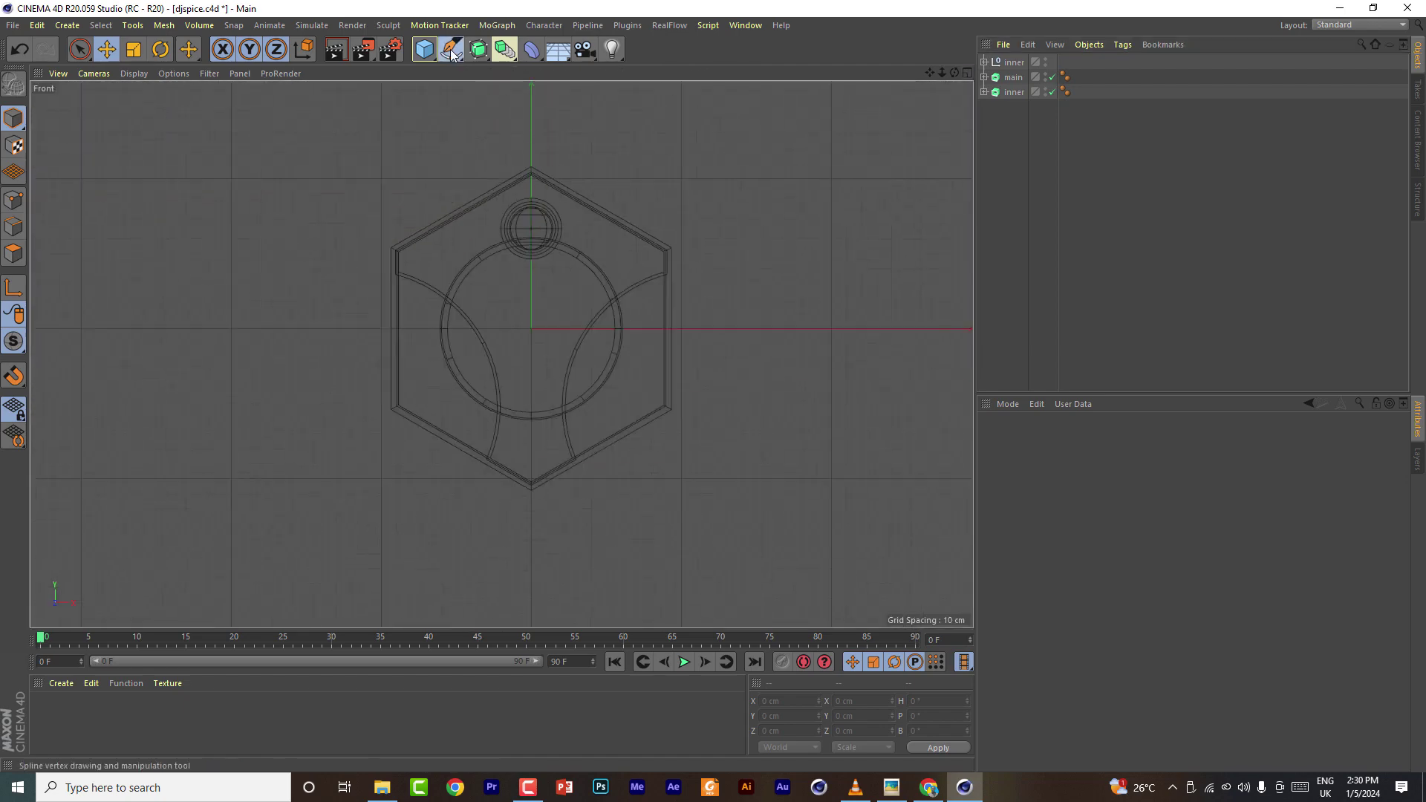
{"action": "left_click_drag", "start_coordinate": [453, 52], "coordinate": [603, 176]}
{"action": "scroll", "coordinate": [717, 233], "scroll_direction": "down", "scroll_amount": 3}
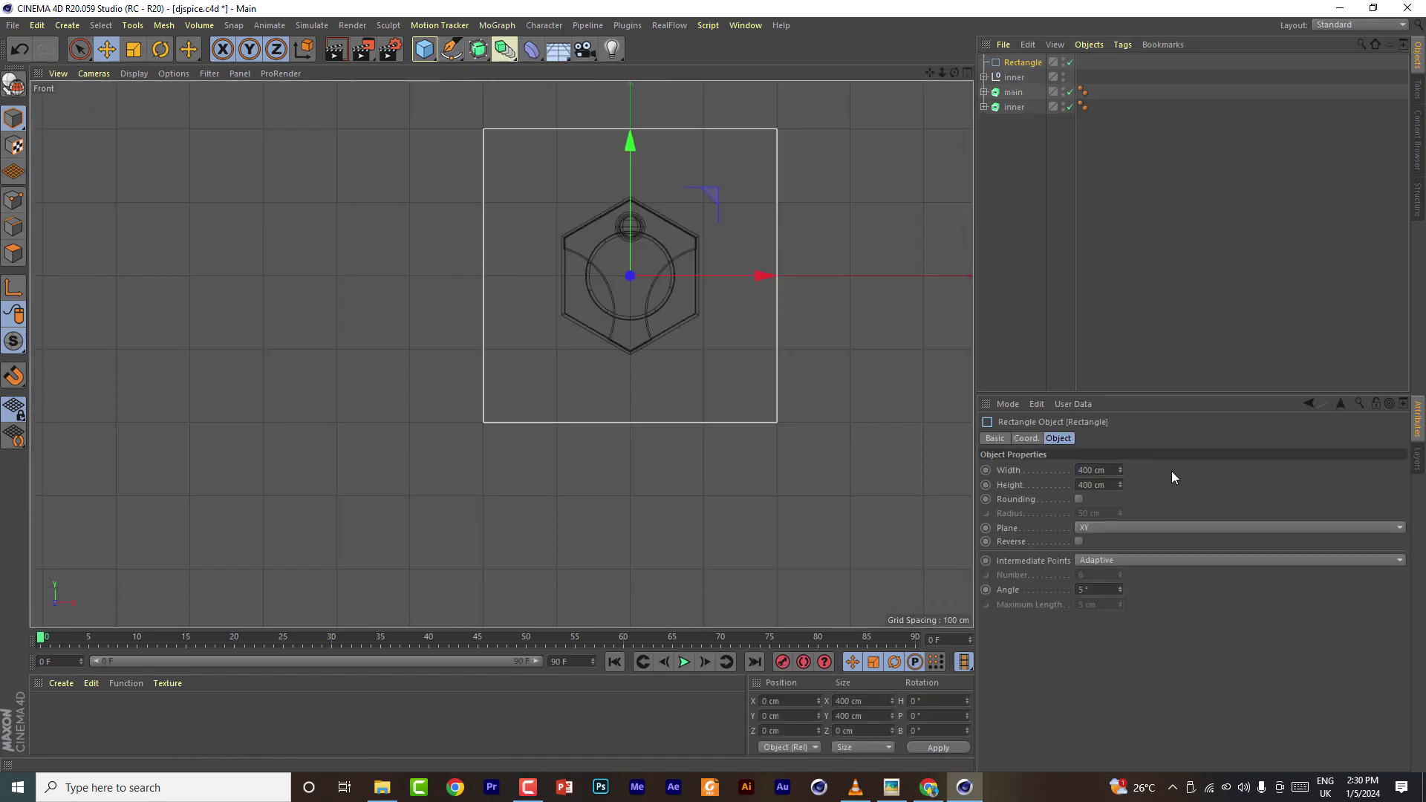
{"action": "left_click_drag", "start_coordinate": [1120, 470], "coordinate": [1120, 513]}
{"action": "scroll", "coordinate": [678, 191], "scroll_direction": "up", "scroll_amount": 3}
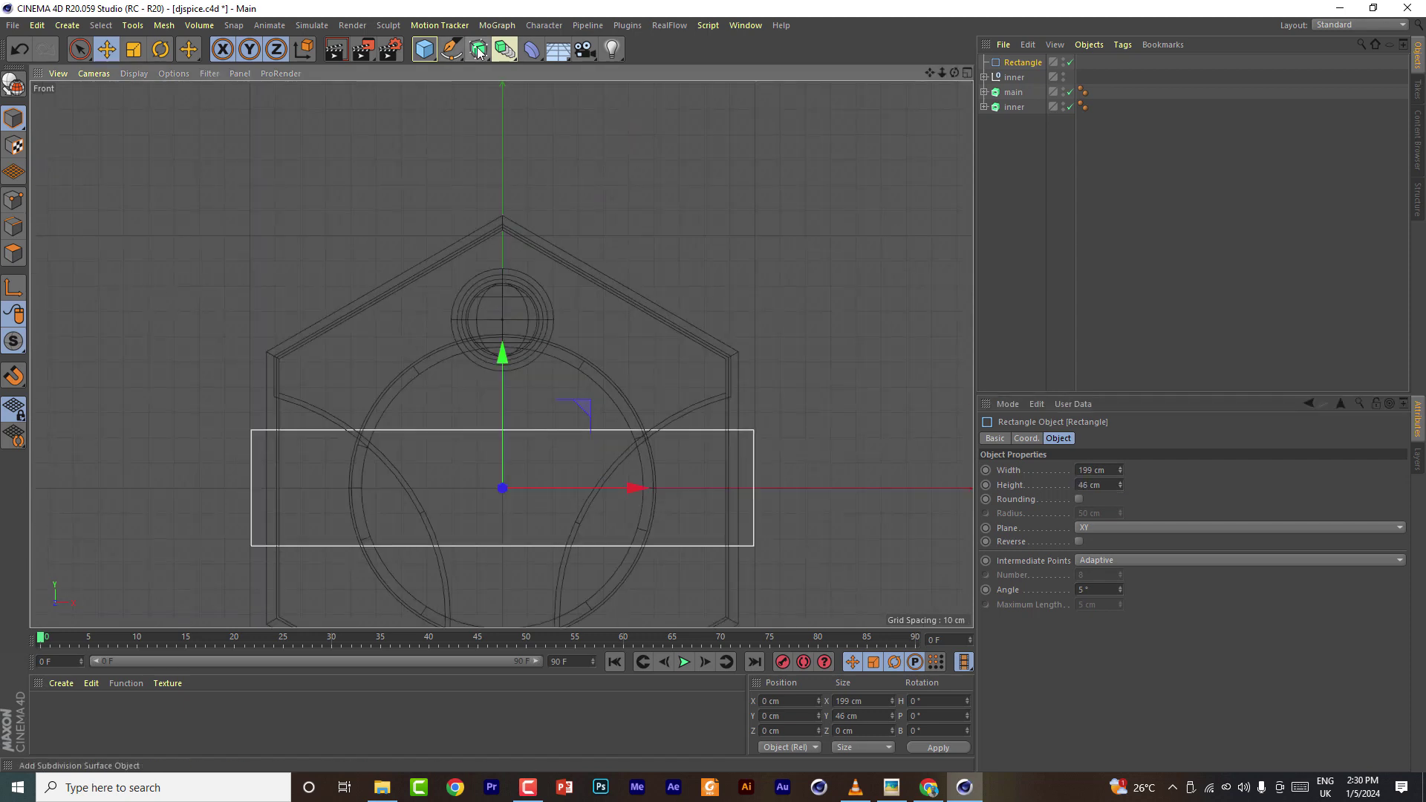
Place the rectangle in an Extrude generator and set the extrusion depth to 3 cm
{"action": "left_click_drag", "start_coordinate": [478, 49], "coordinate": [633, 79]}
{"action": "left_click", "coordinate": [633, 80]}
{"action": "left_click_drag", "start_coordinate": [1014, 76], "coordinate": [865, 80]}
{"action": "left_click", "coordinate": [967, 72]}
{"action": "left_click", "coordinate": [496, 73]}
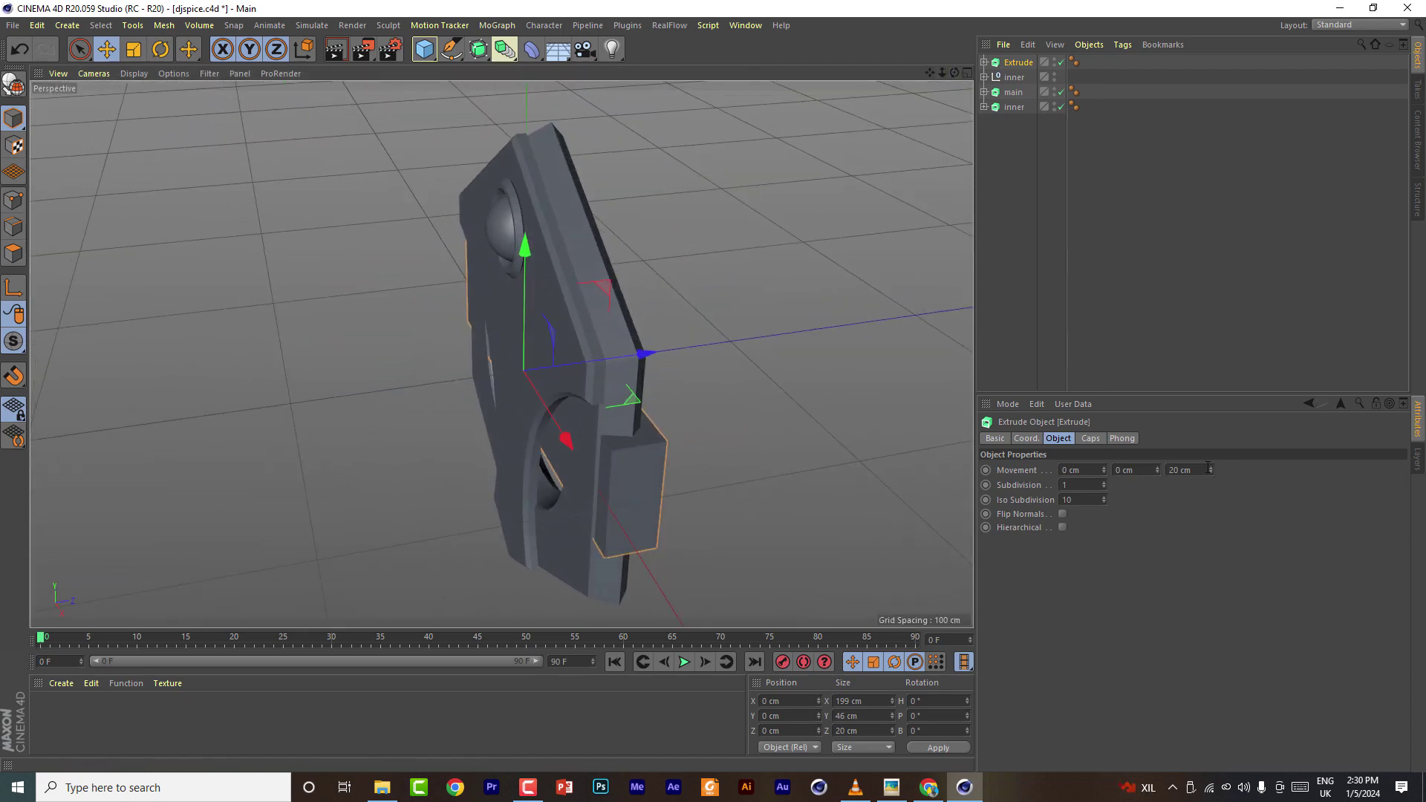
Round the extruded rectangle's corners with a 5 cm radius
{"action": "left_click", "coordinate": [984, 63]}
{"action": "left_click", "coordinate": [1025, 77]}
{"action": "left_click", "coordinate": [1079, 498]}
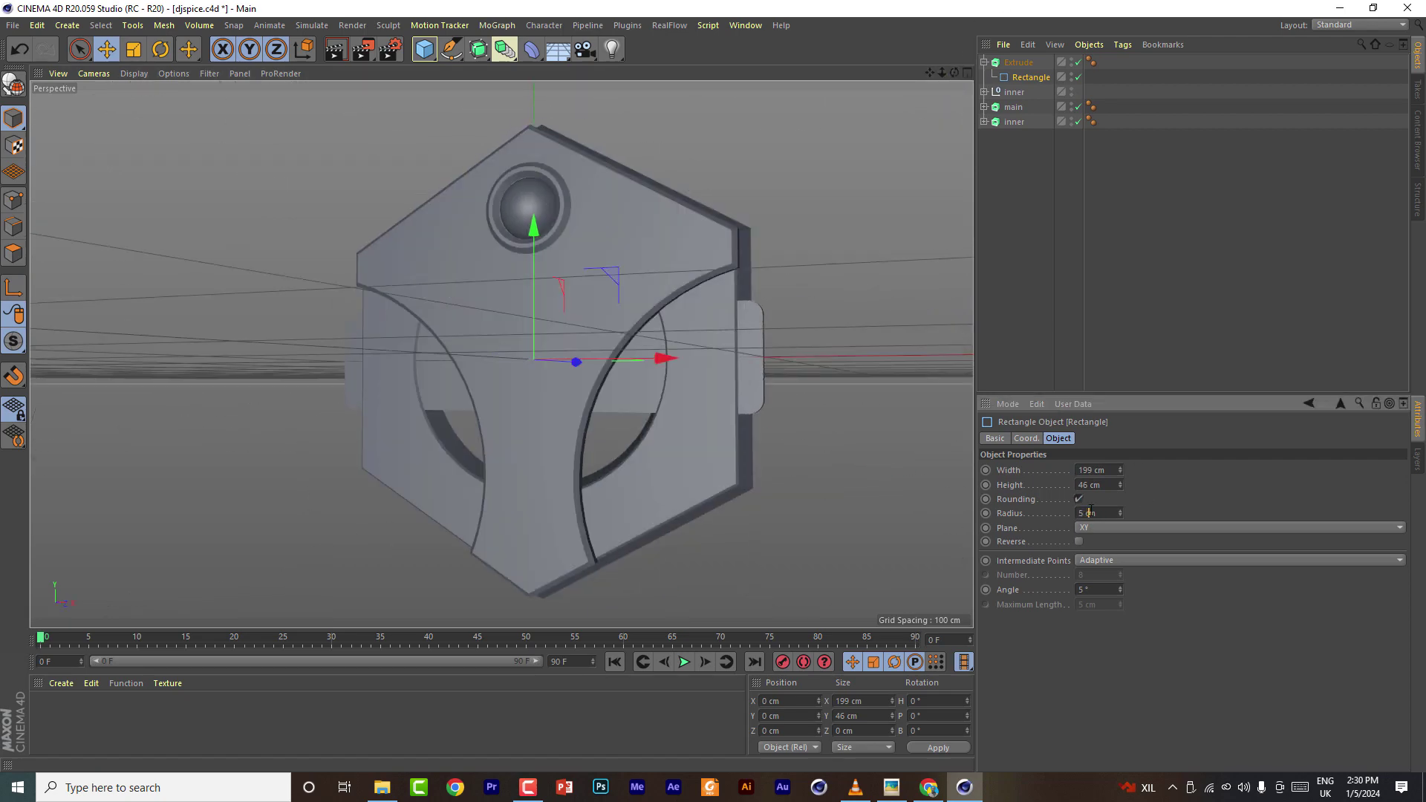
Position the extruded bar in front of the shield at about Y -7.7 cm and Z -9 cm
{"action": "left_click", "coordinate": [1018, 62]}
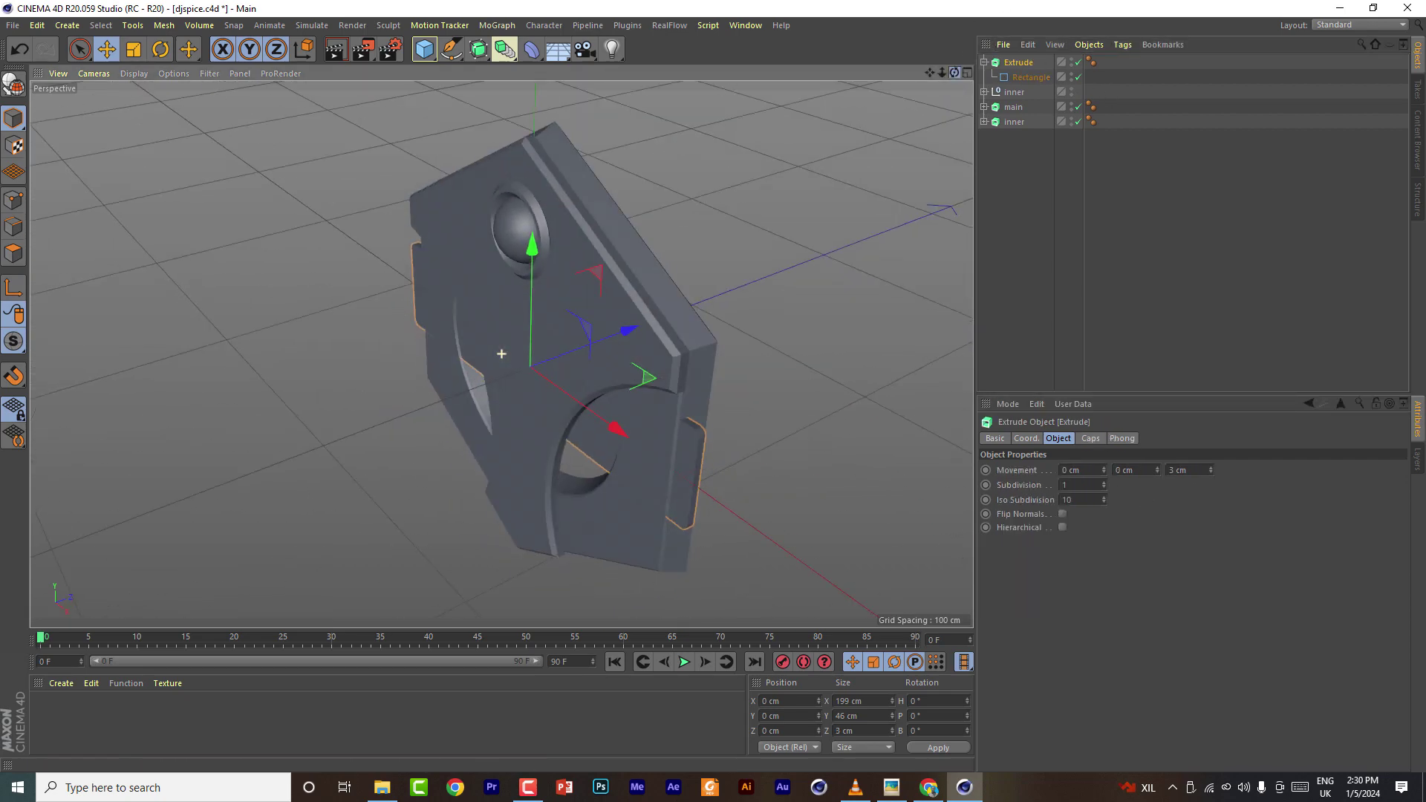
{"action": "left_click_drag", "start_coordinate": [628, 328], "coordinate": [616, 341]}
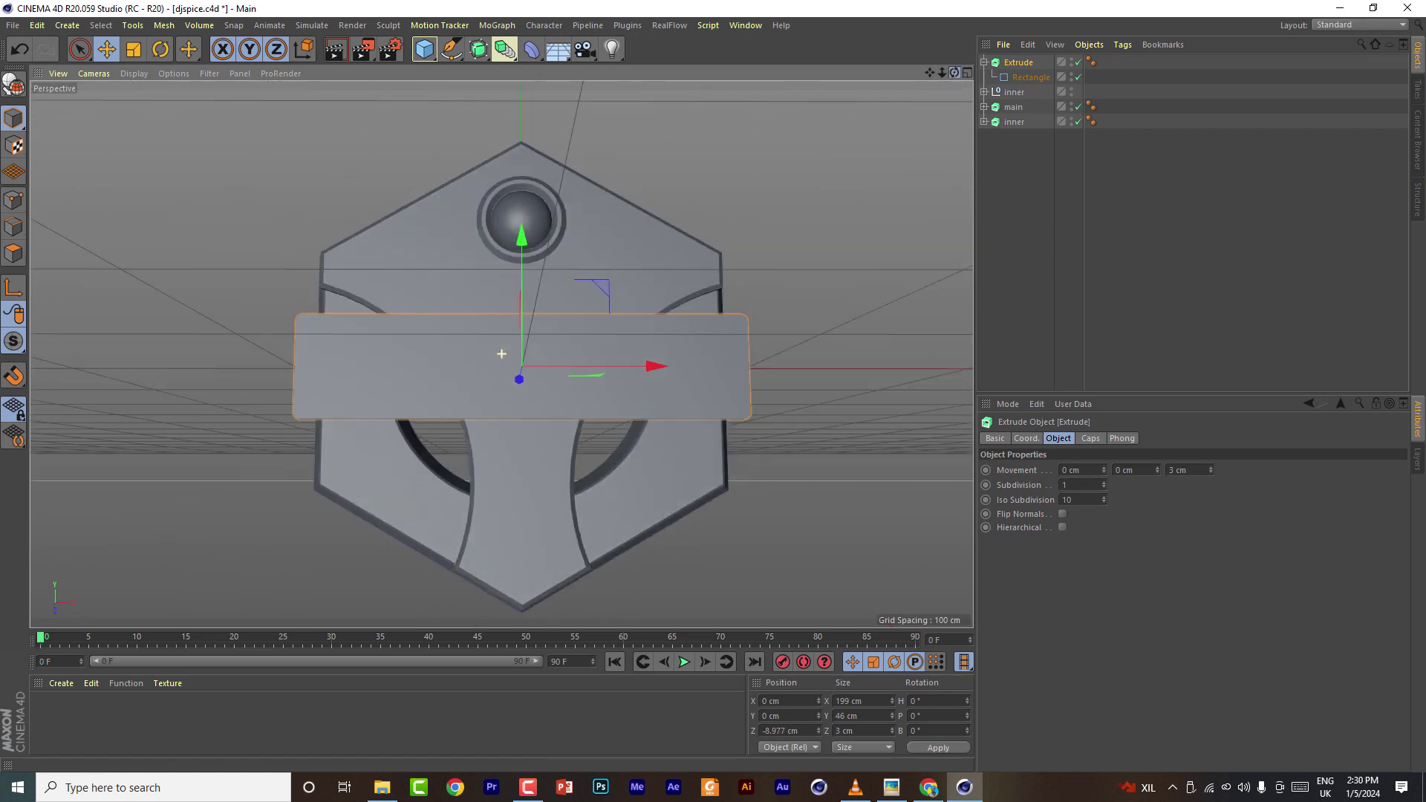
{"action": "left_click_drag", "start_coordinate": [524, 252], "coordinate": [515, 318]}
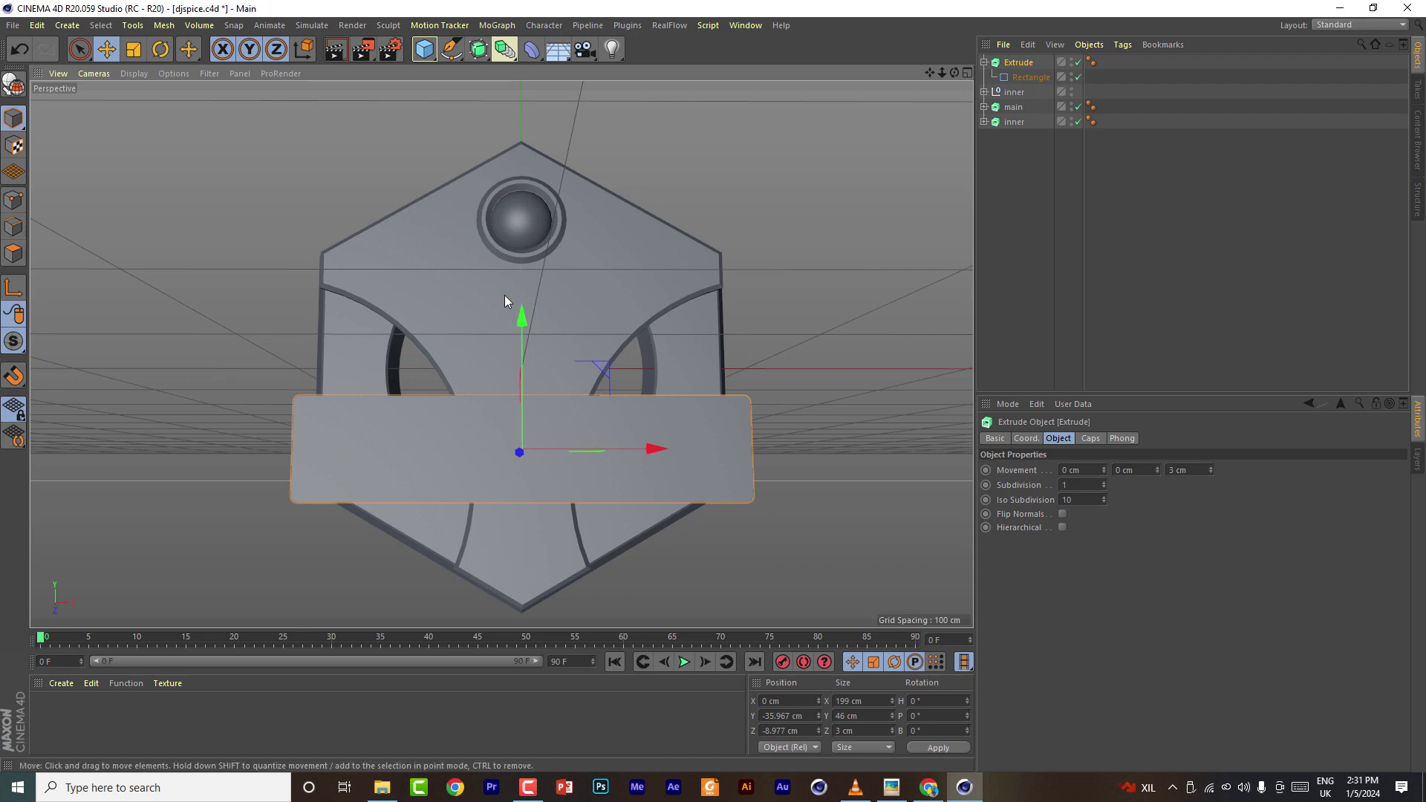
{"action": "left_click", "coordinate": [967, 73]}
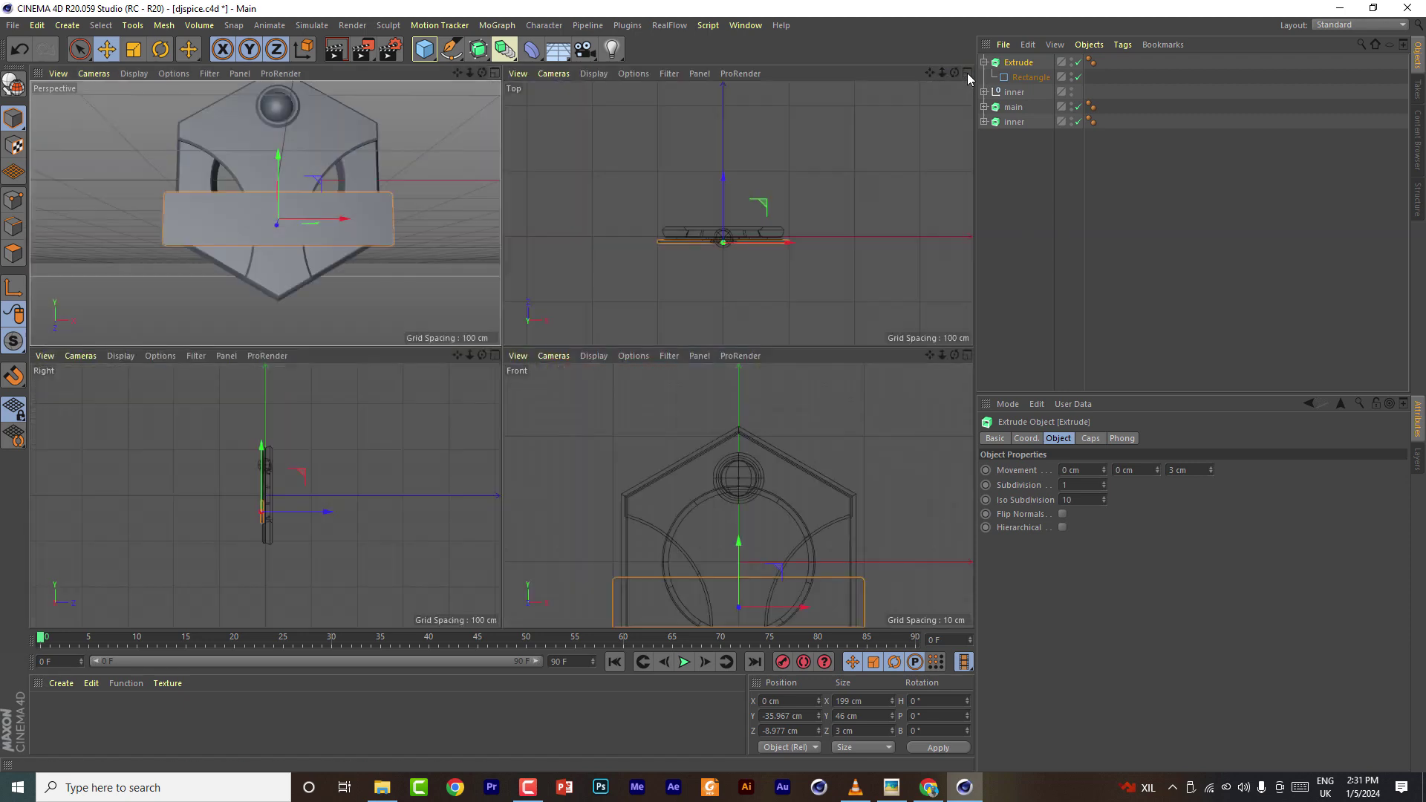
{"action": "left_click", "coordinate": [967, 355]}
{"action": "scroll", "coordinate": [609, 387], "scroll_direction": "up", "scroll_amount": 4}
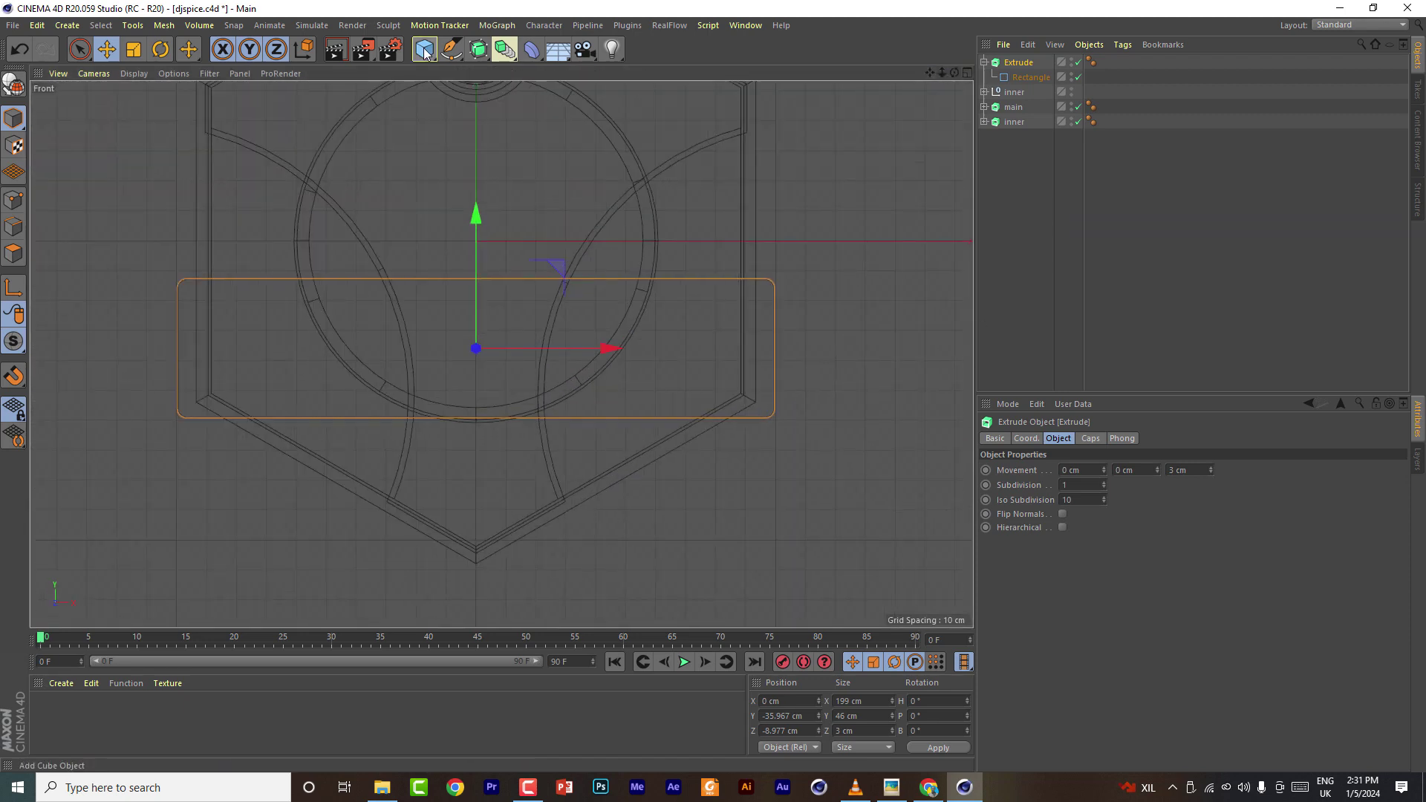
{"action": "left_click_drag", "start_coordinate": [478, 214], "coordinate": [484, 129]}
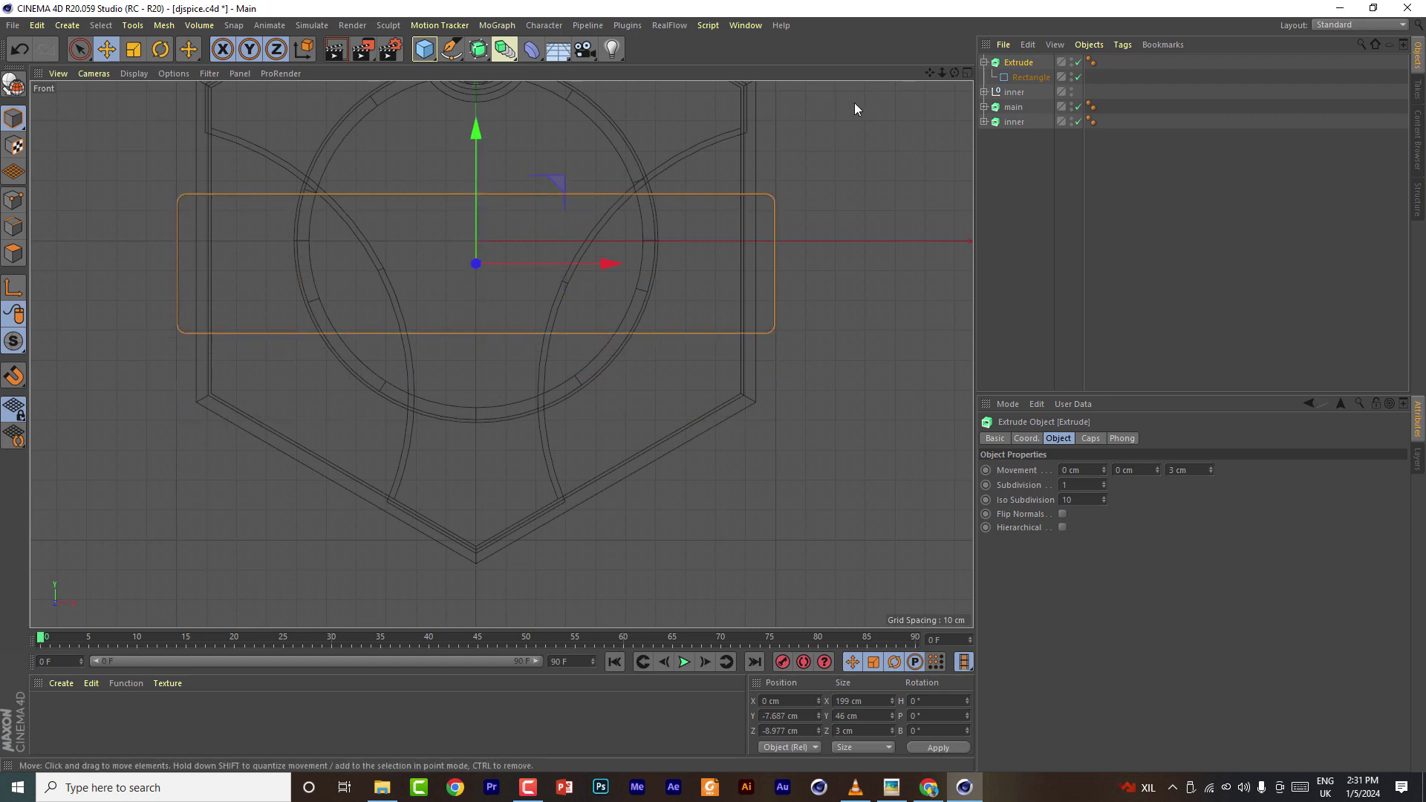
Add a second Rectangle spline and scale it down to about 70 x 70 cm
{"action": "left_click", "coordinate": [452, 49]}
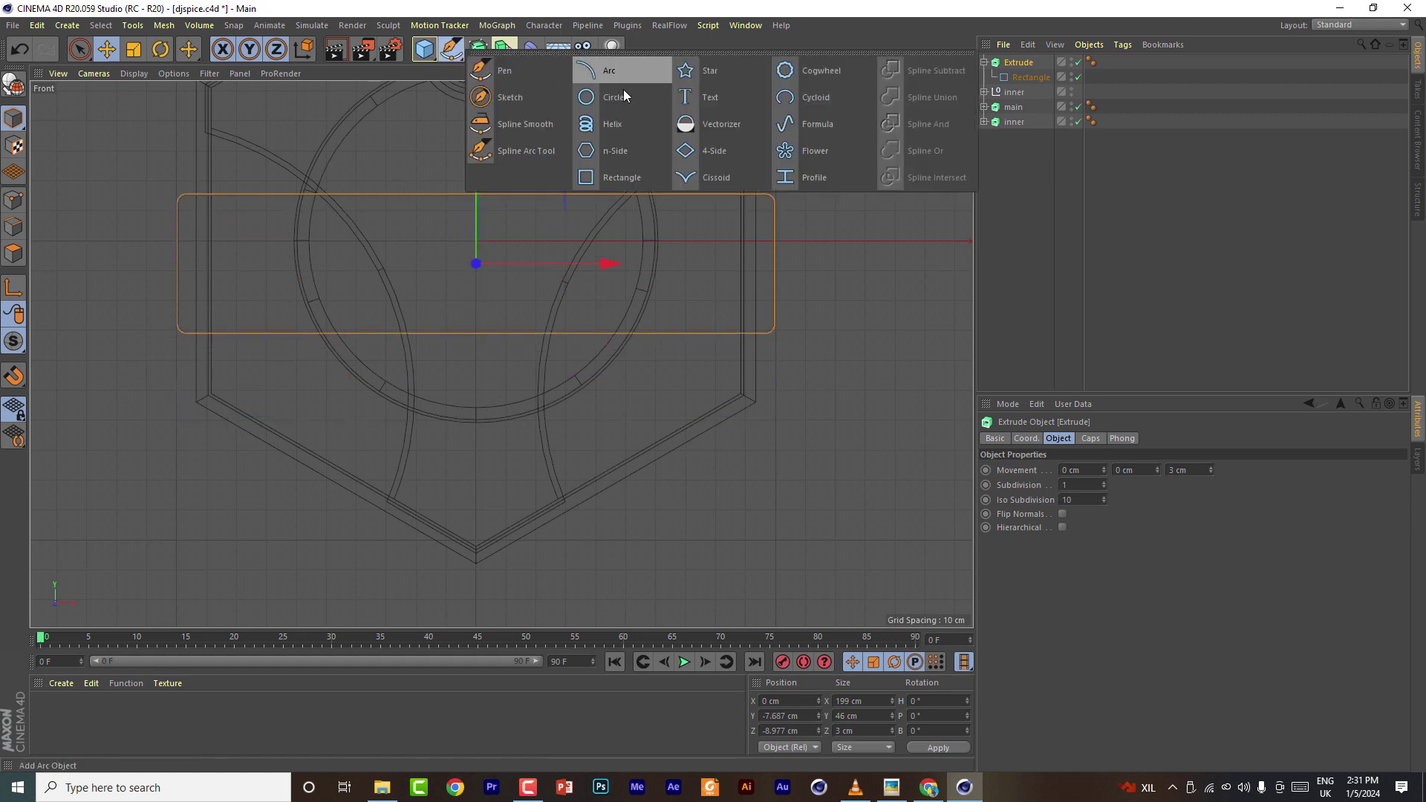
{"action": "left_click", "coordinate": [611, 175]}
{"action": "left_click", "coordinate": [133, 49]}
{"action": "left_click_drag", "start_coordinate": [710, 287], "coordinate": [145, 327]}
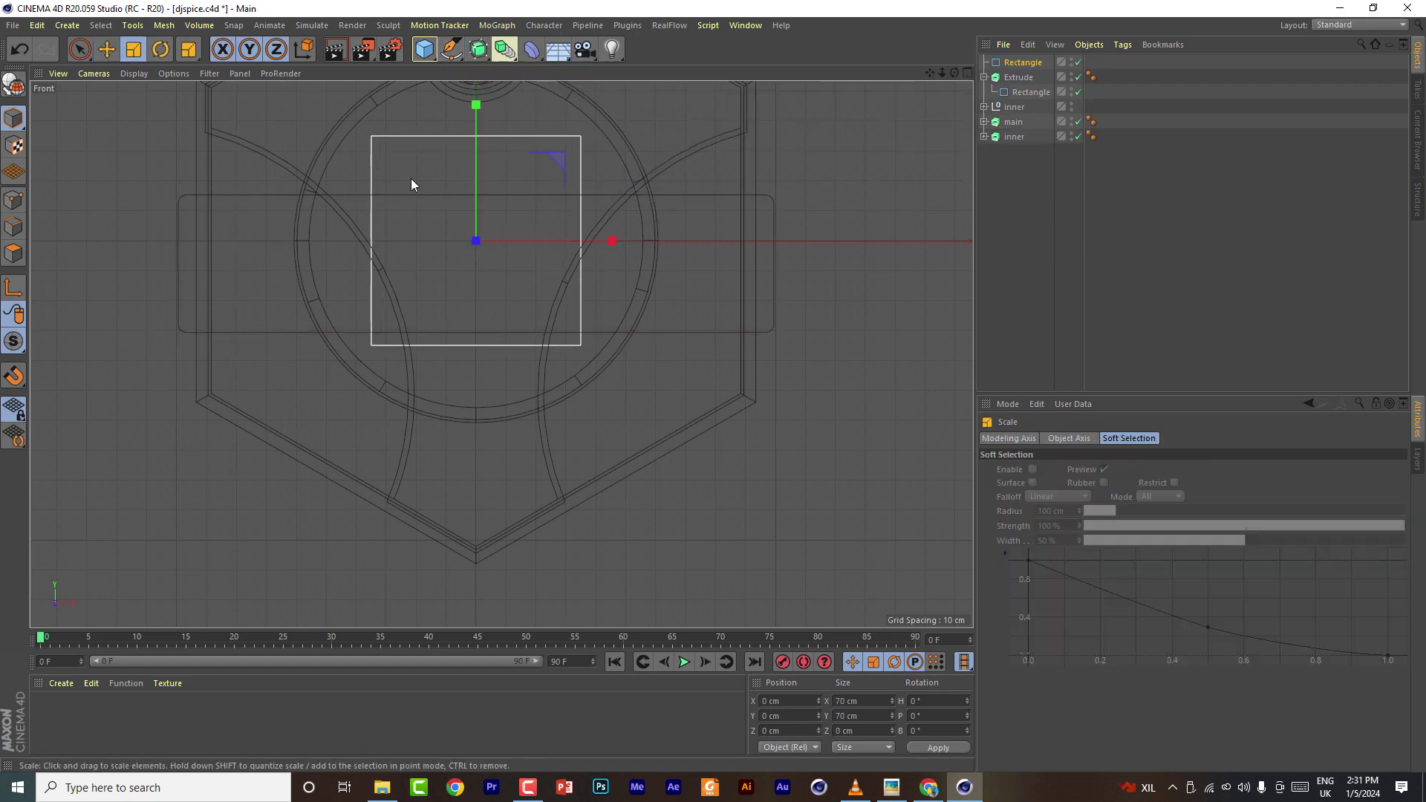
{"action": "key", "text": "e"}
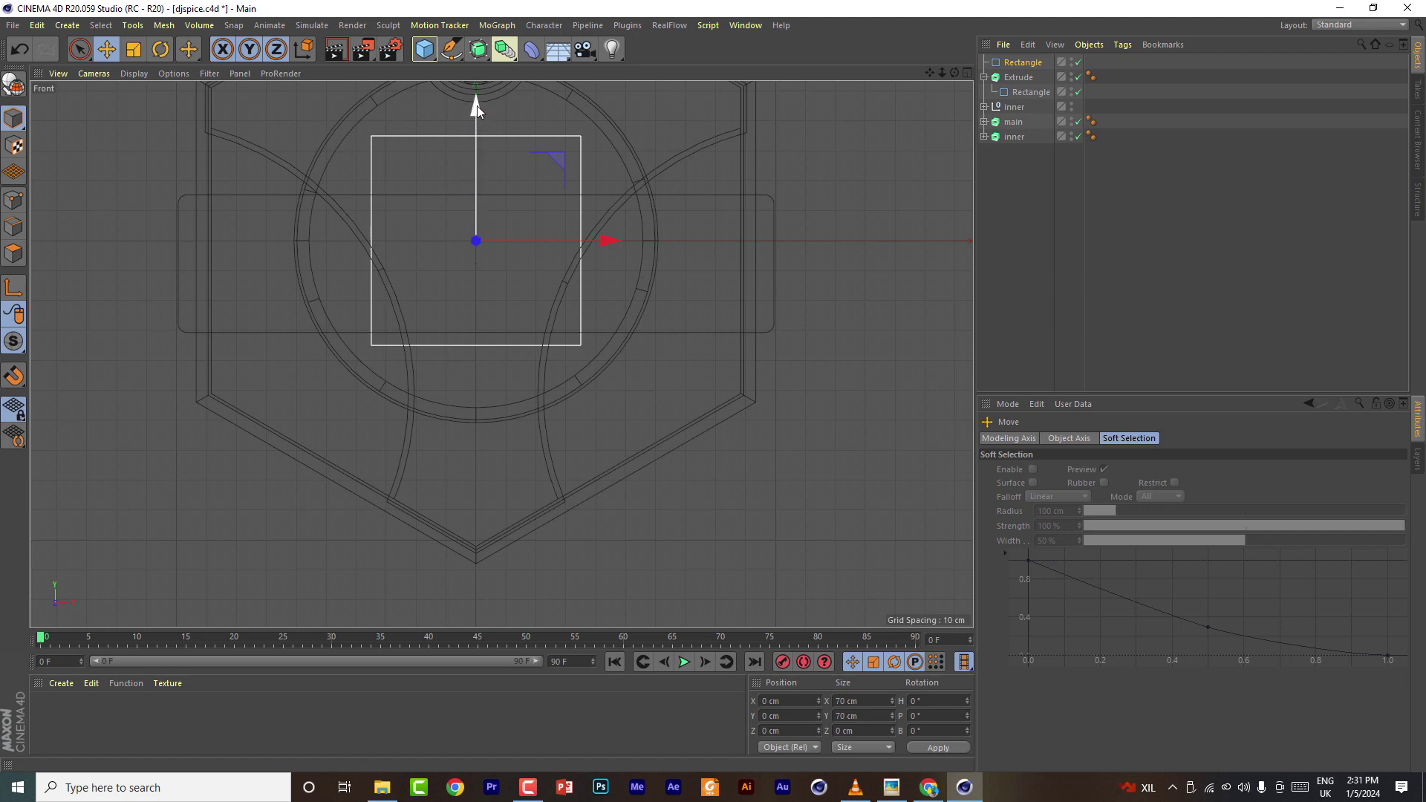
{"action": "left_click_drag", "start_coordinate": [477, 106], "coordinate": [416, 319]}
{"action": "left_click", "coordinate": [19, 49]}
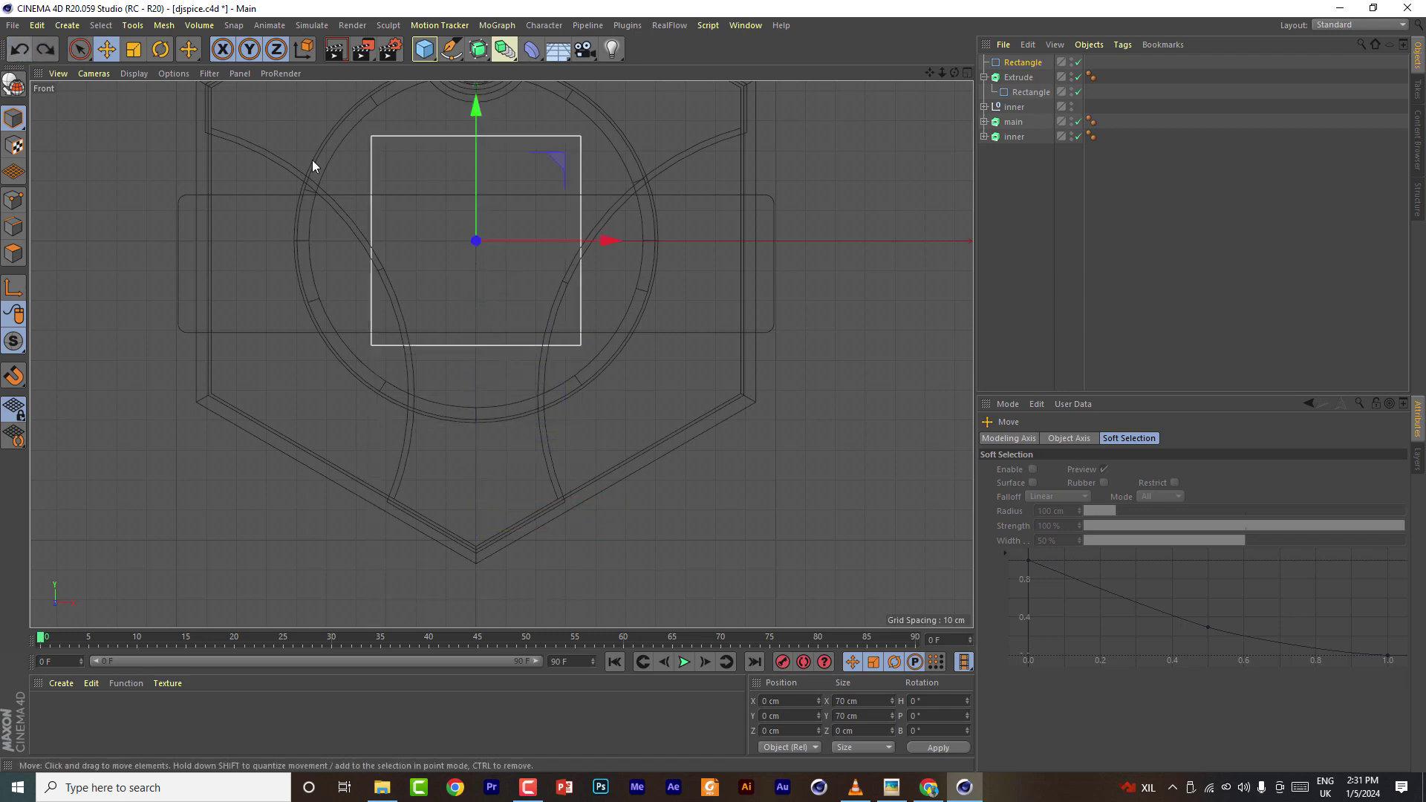
Set the new rectangle's width to 32 cm and round its corners with a 5 cm radius
{"action": "left_click", "coordinate": [1019, 63]}
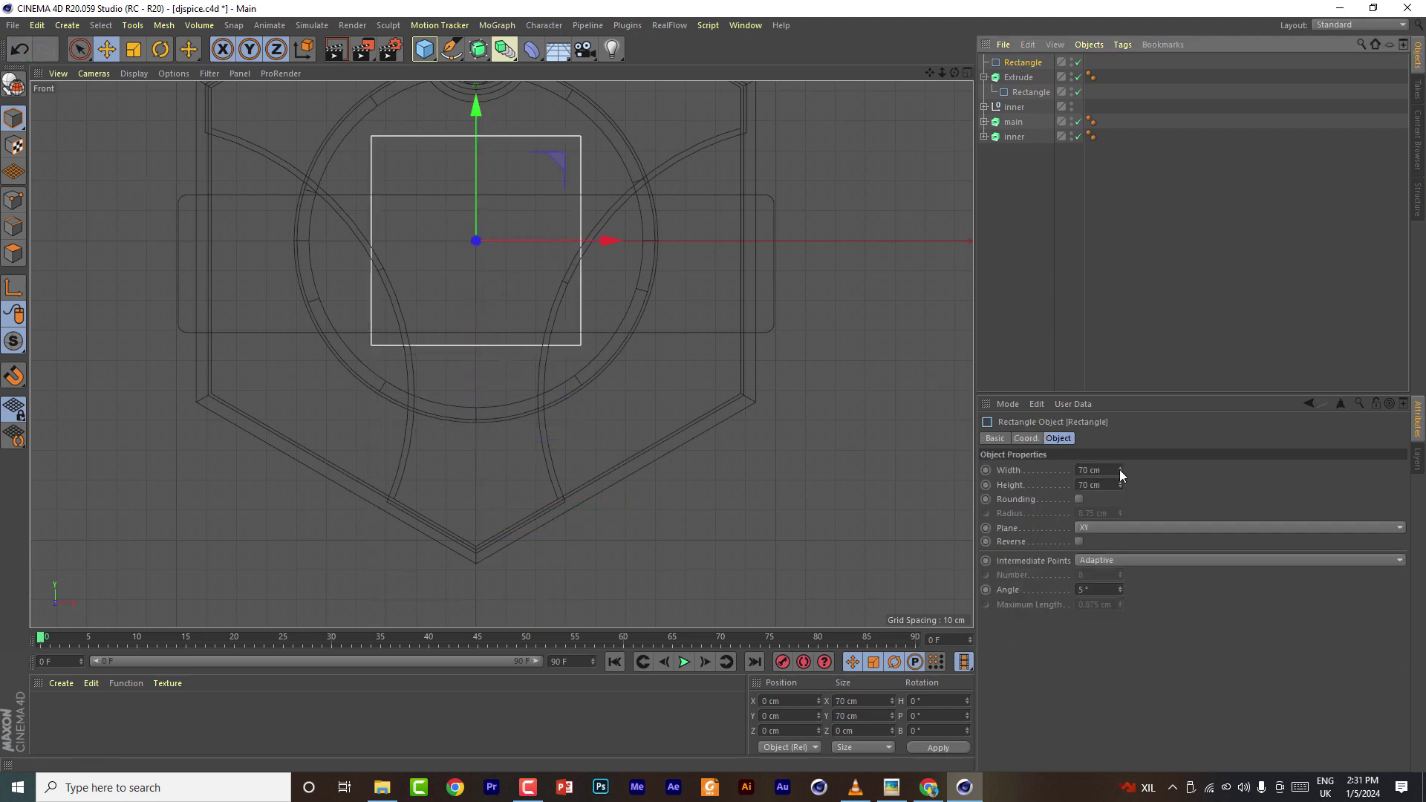
{"action": "left_click_drag", "start_coordinate": [1120, 469], "coordinate": [1091, 469]}
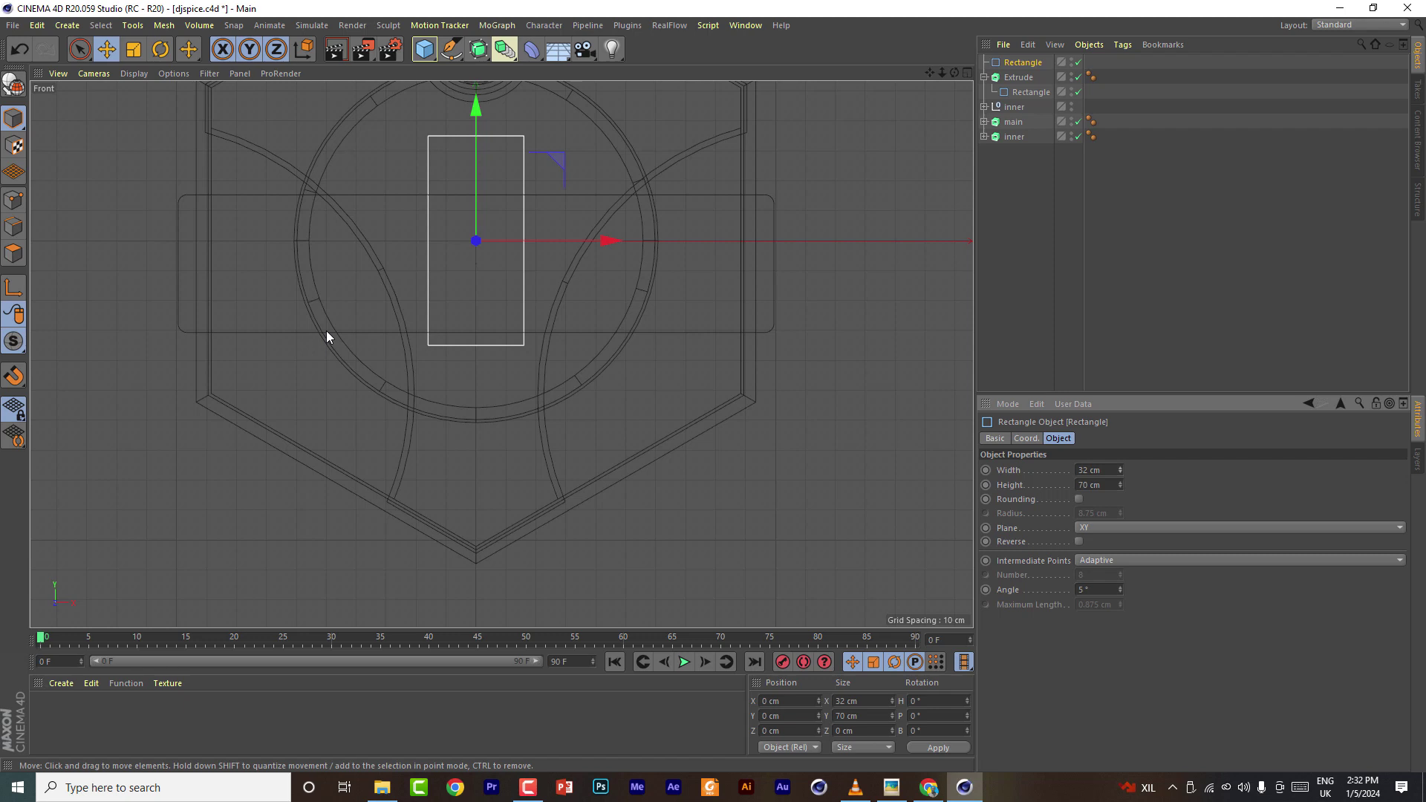
{"action": "left_click", "coordinate": [1079, 499]}
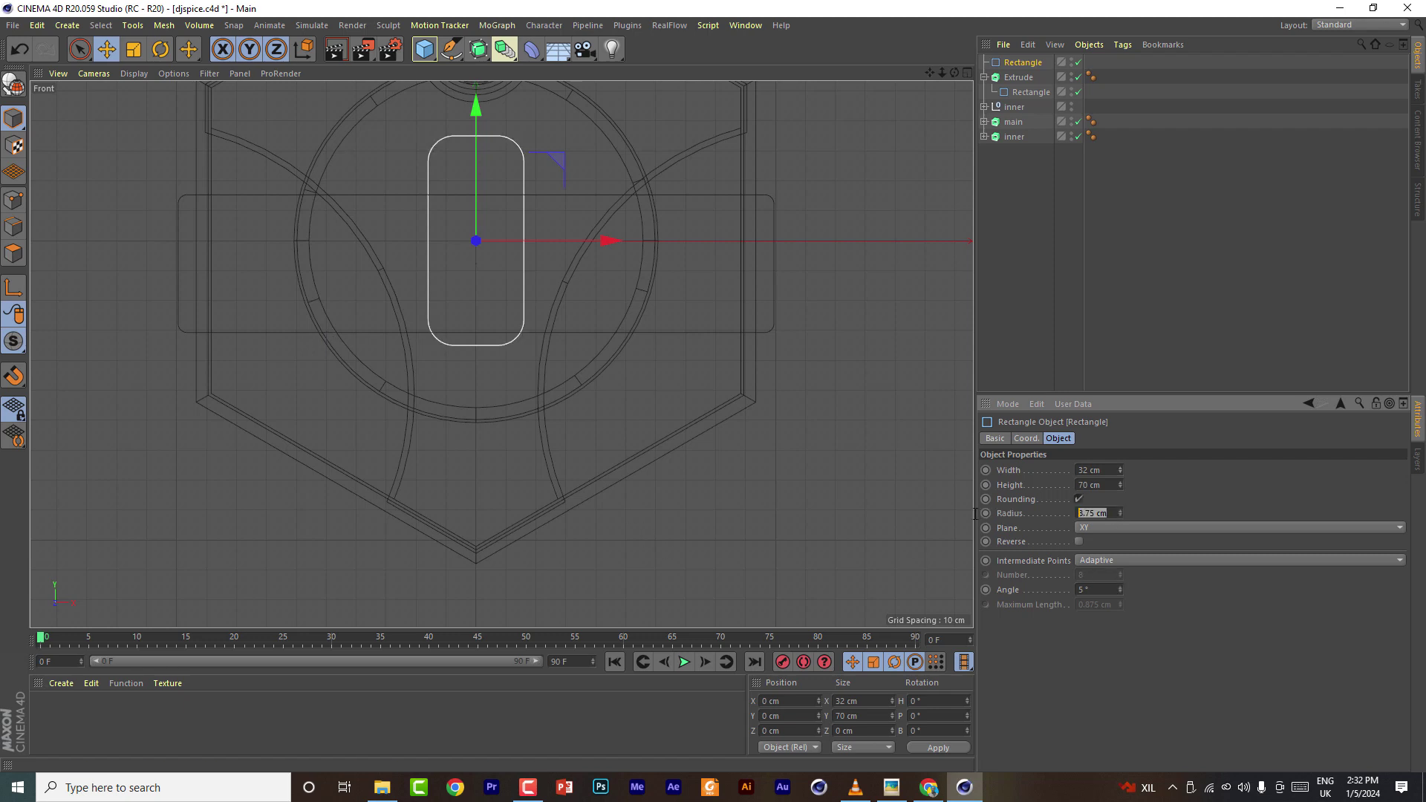
{"action": "key", "text": "Return"}
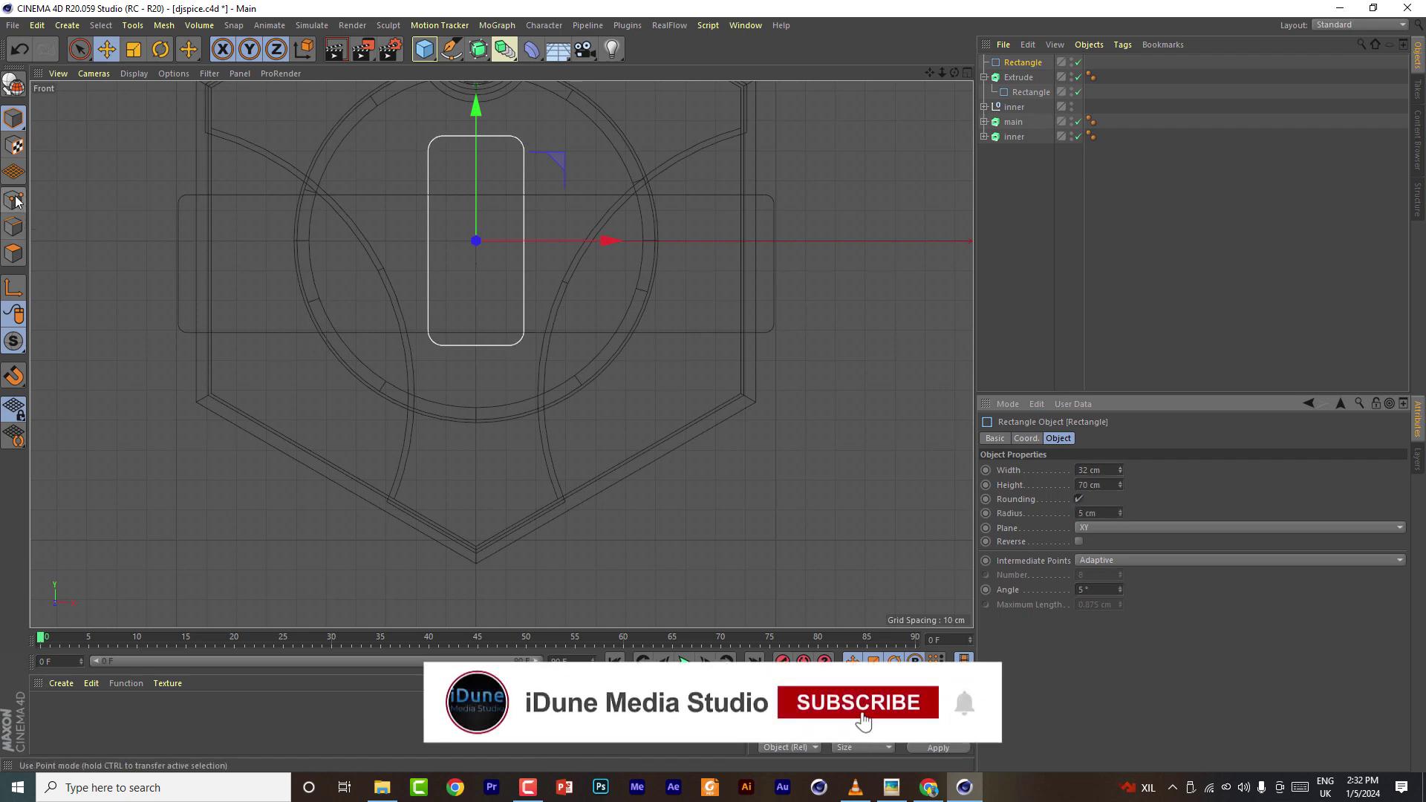
Set the narrow rectangle's height to 74 cm and its corner radius to 2 cm
{"action": "left_click", "coordinate": [1014, 65]}
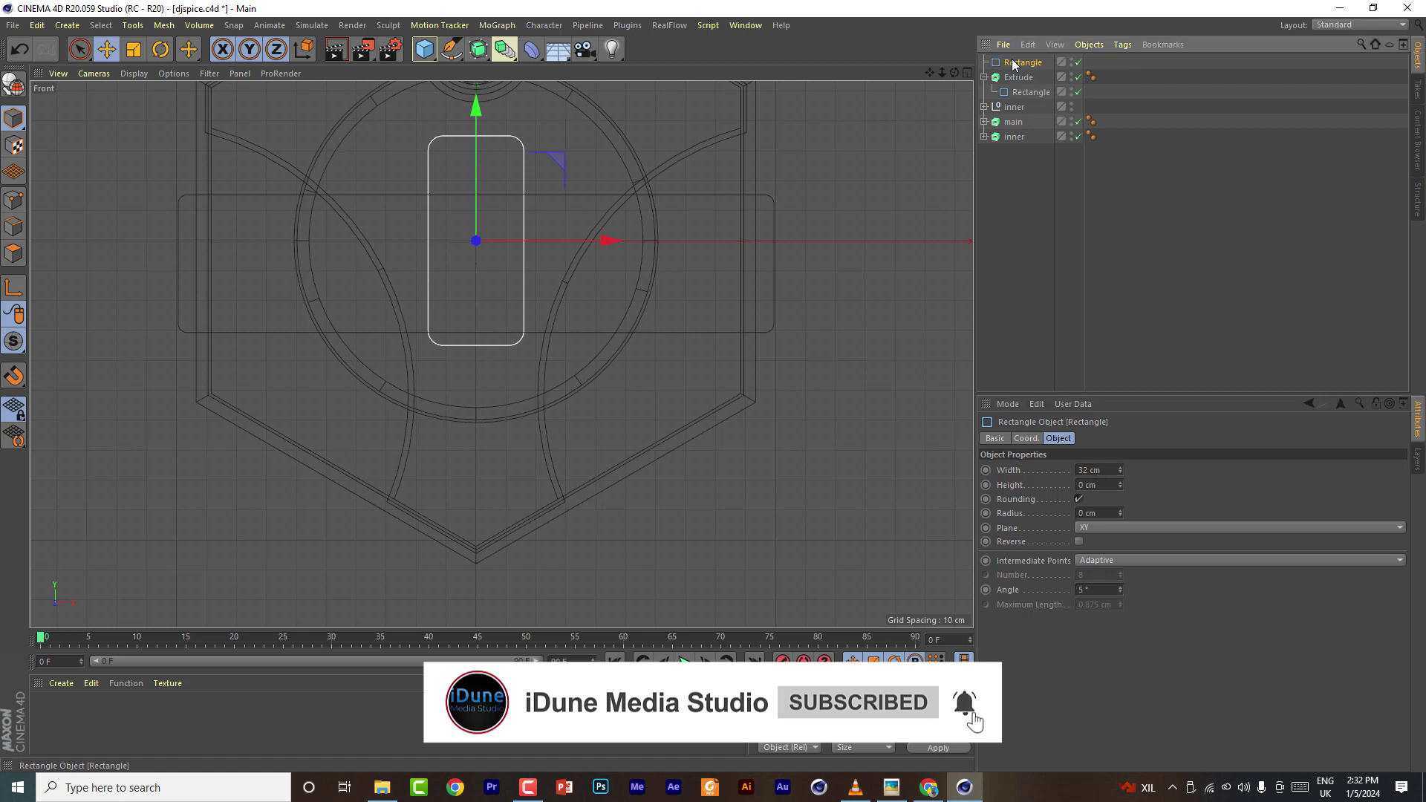
{"action": "key", "text": "ctrl+z"}
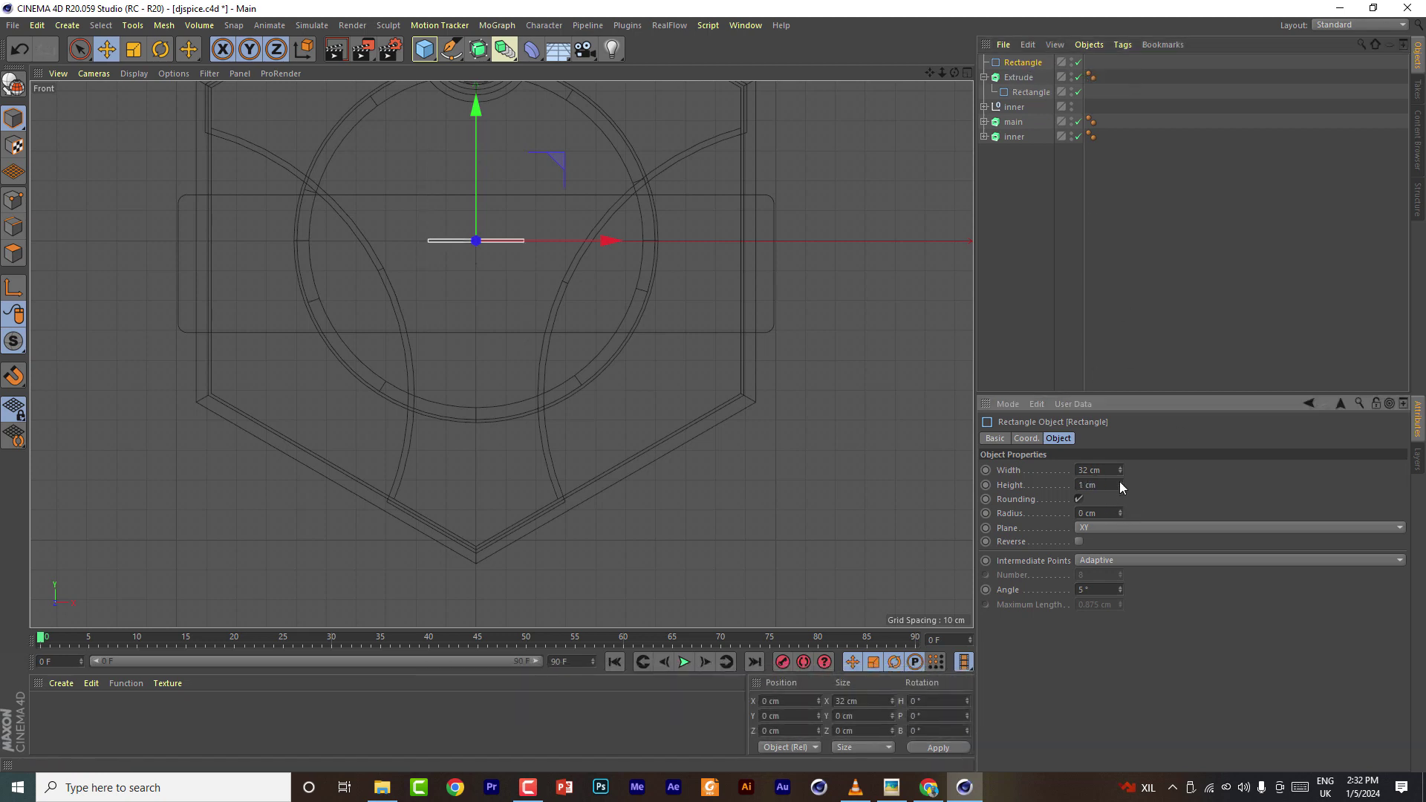
{"action": "left_click_drag", "start_coordinate": [1120, 482], "coordinate": [1120, 445]}
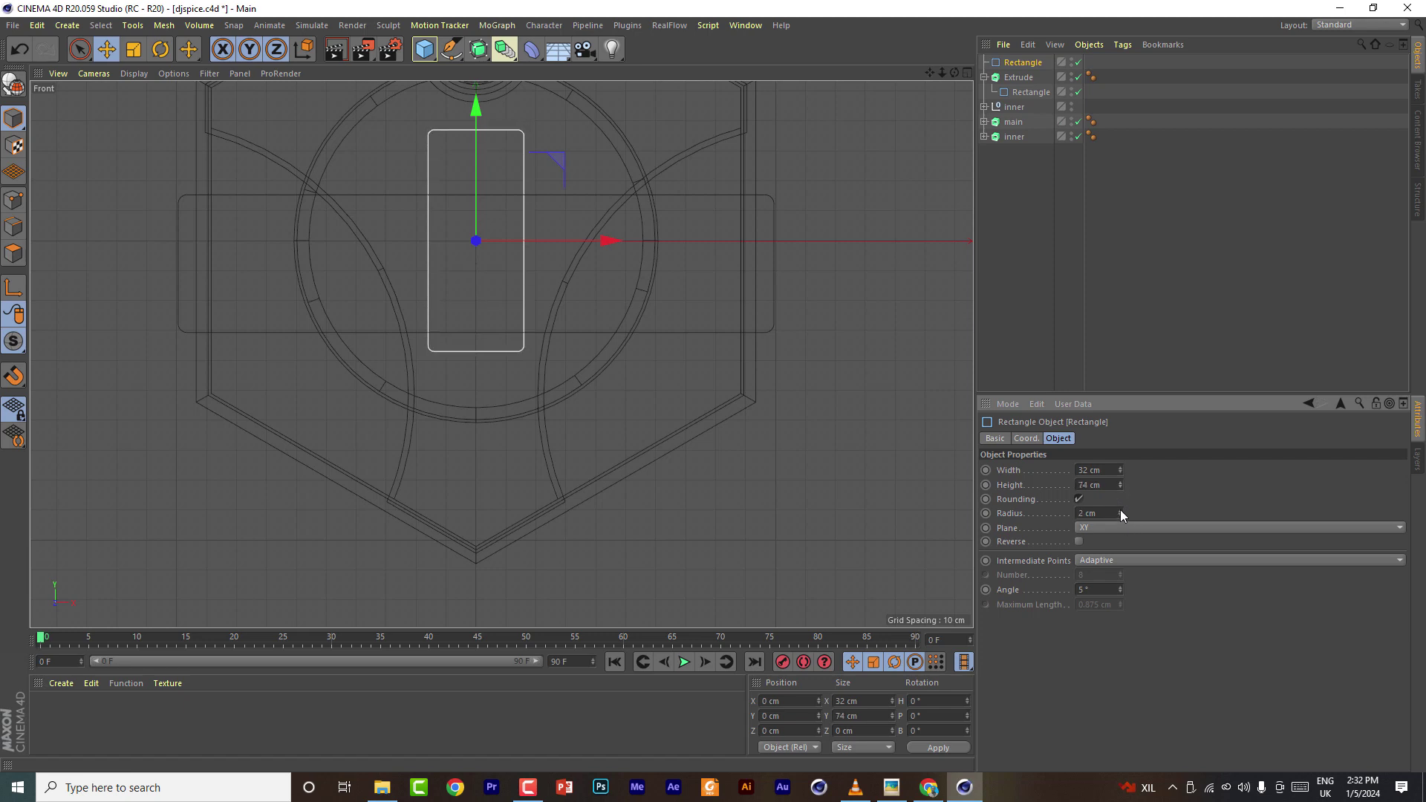
Make the narrow rectangle editable and cut a new point into the middle of its bottom edge with Line Cut
{"action": "left_click", "coordinate": [1019, 65]}
{"action": "key", "text": "c"}
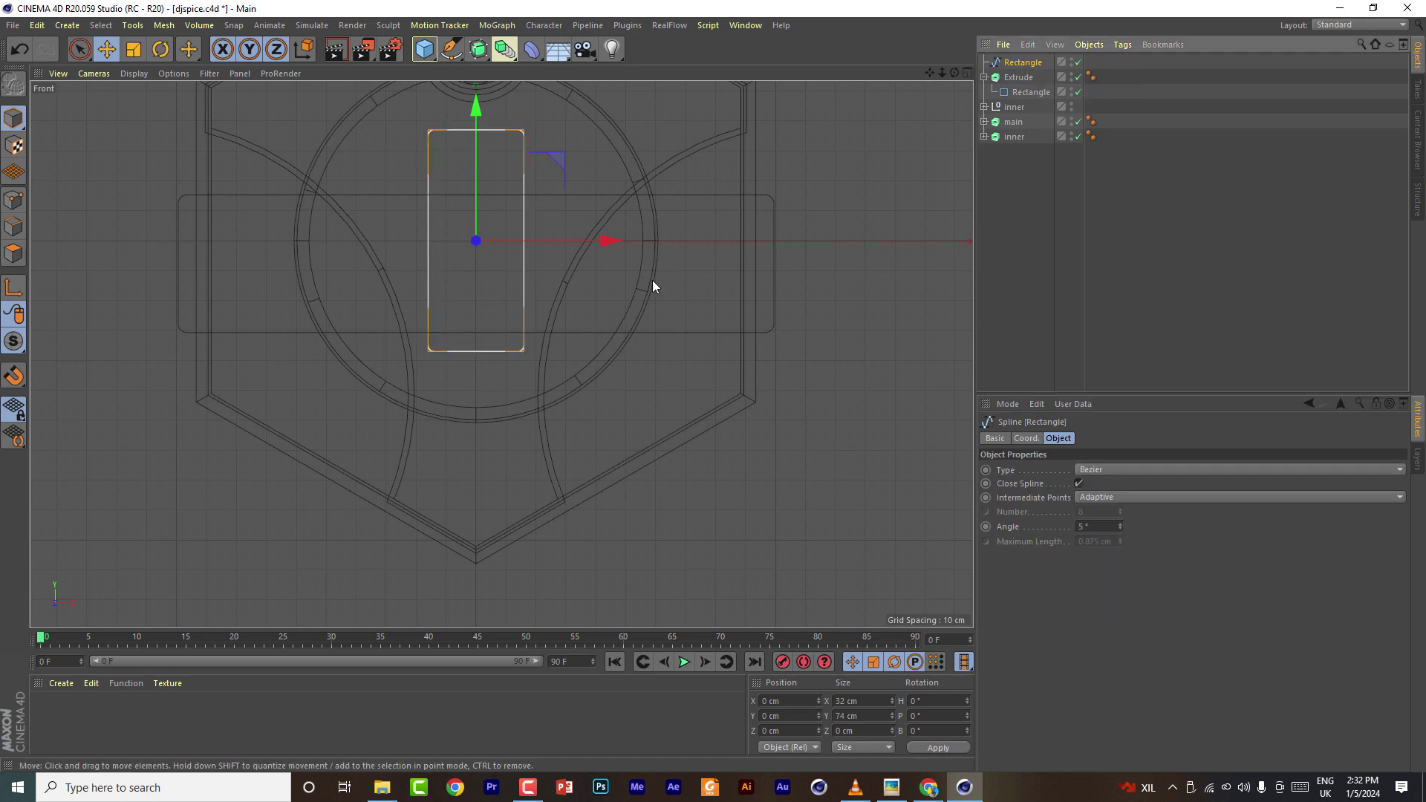
{"action": "left_click", "coordinate": [13, 205]}
{"action": "right_click", "coordinate": [474, 350]}
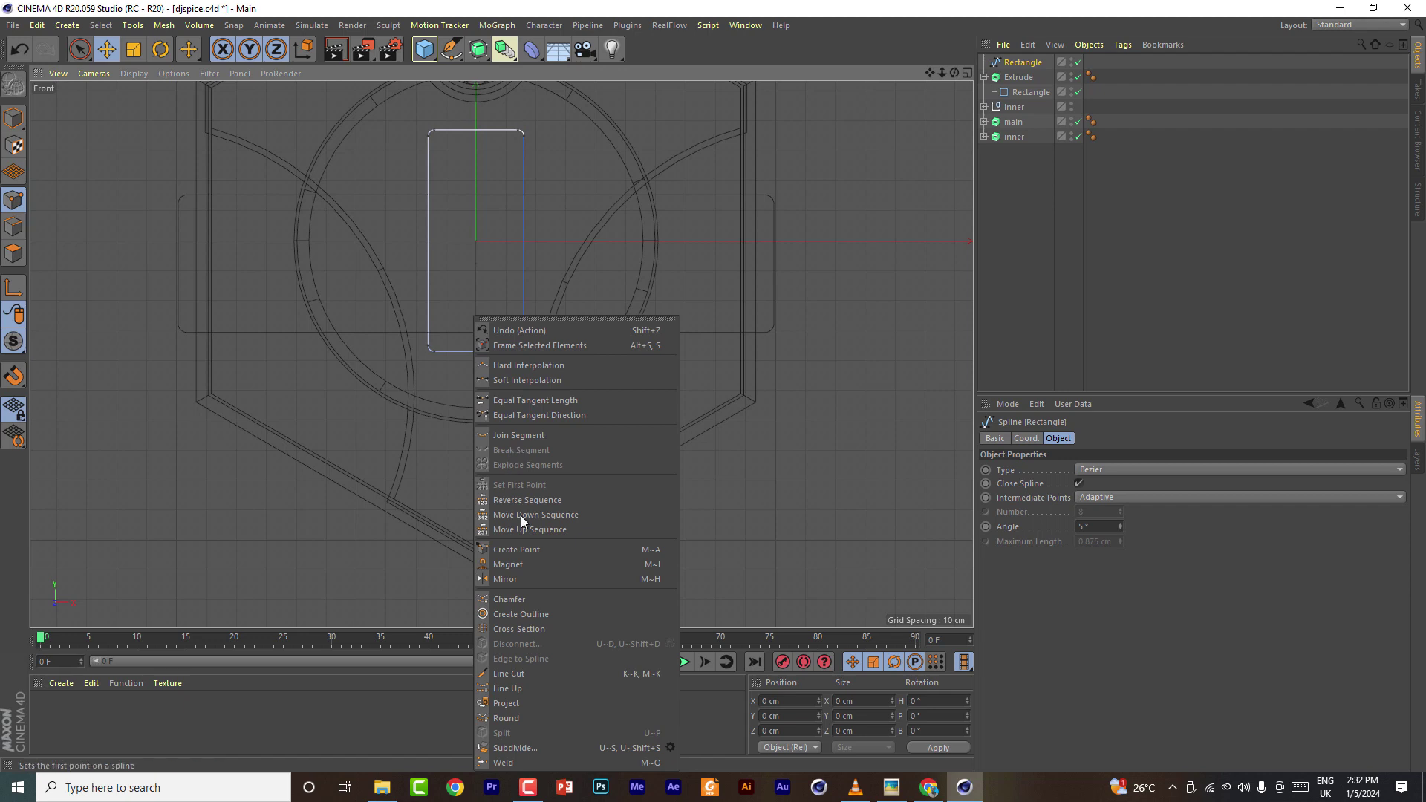
{"action": "key", "text": "k"}
{"action": "key", "text": "k"}
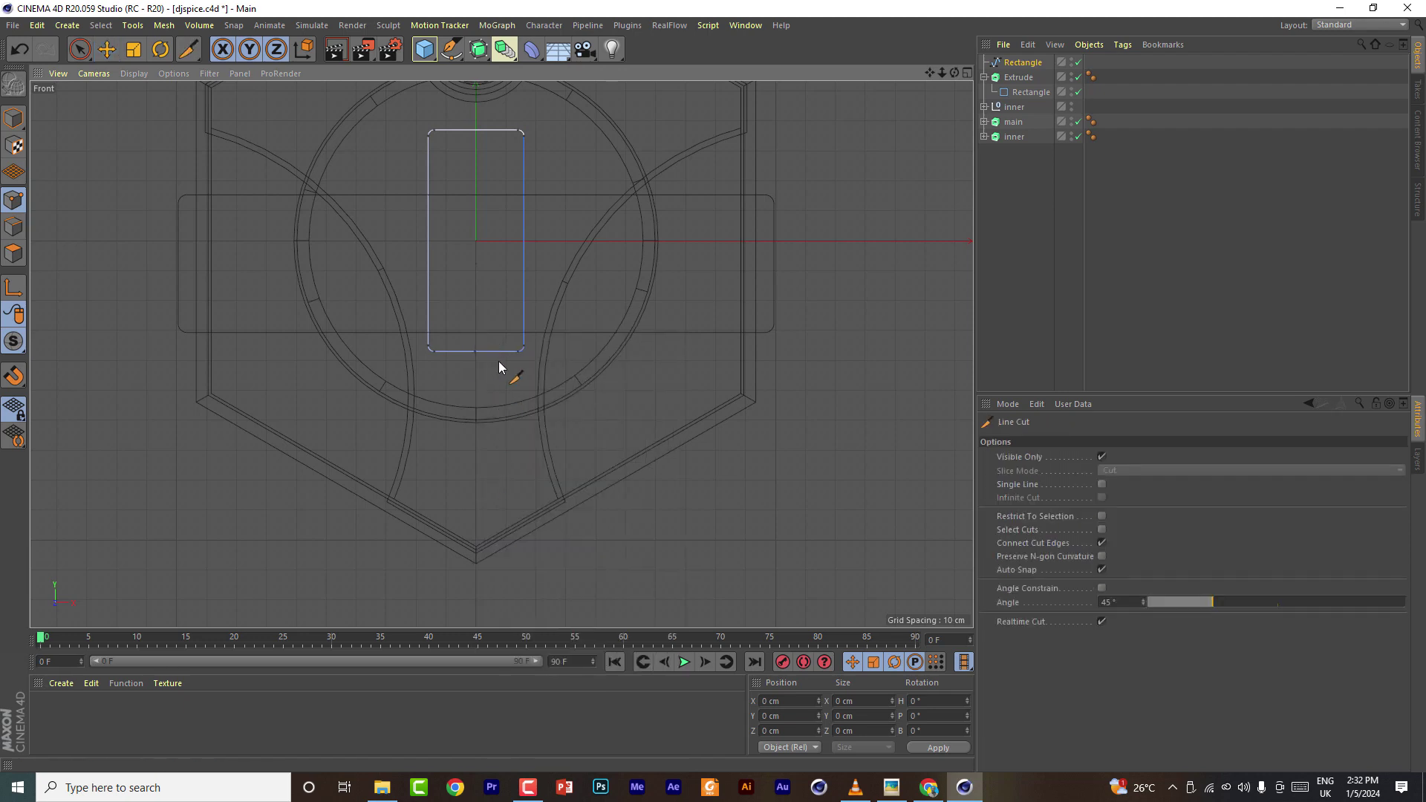
Pull the new bottom-edge point down to about Y -51.9 cm to form a pointed tip
{"action": "left_click", "coordinate": [81, 51]}
{"action": "left_click", "coordinate": [476, 352]}
{"action": "left_click_drag", "start_coordinate": [478, 222], "coordinate": [477, 263]}
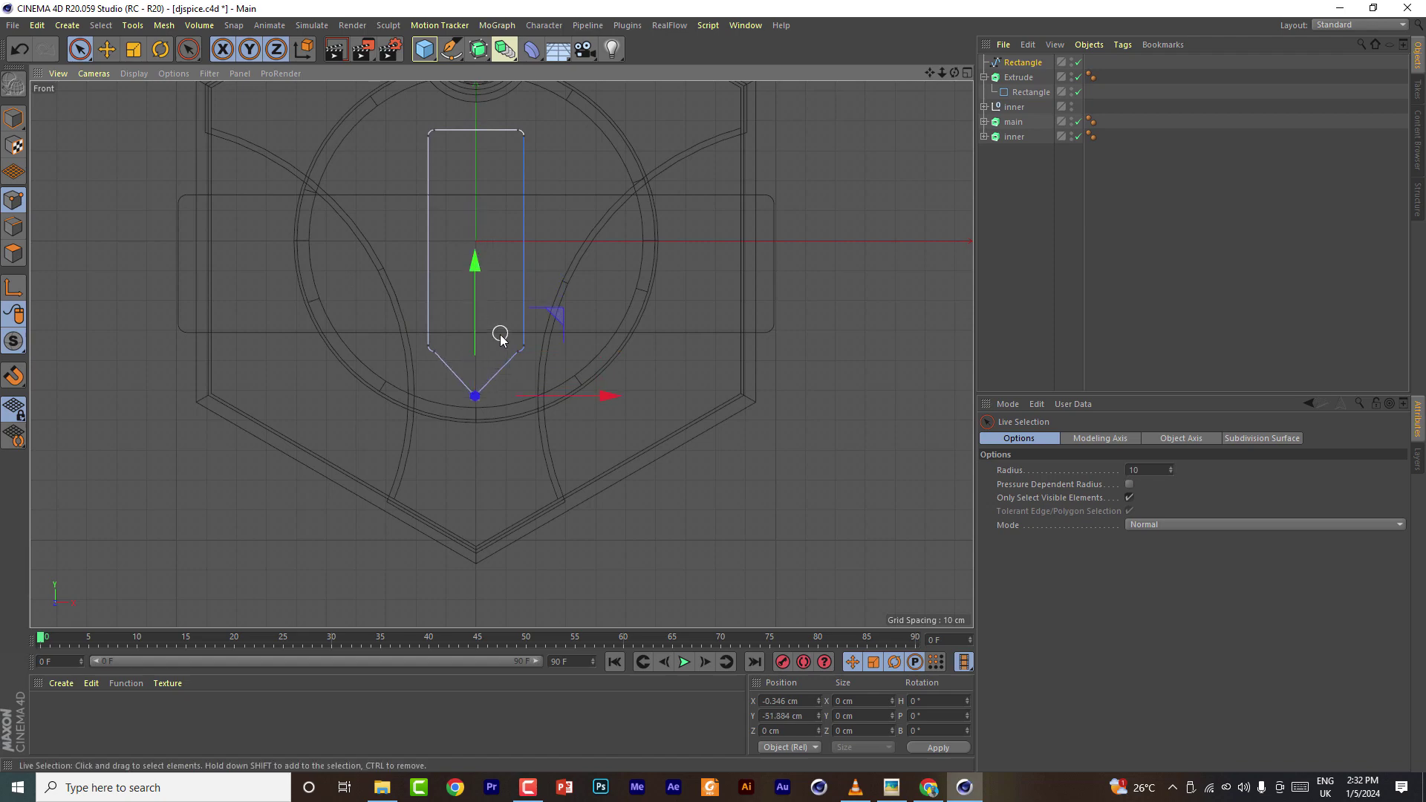
Delete the two inner corner points at the lower ends of the spline, on both sides of the pointed tip
{"action": "scroll", "coordinate": [487, 331], "scroll_direction": "up", "scroll_amount": 6}
{"action": "left_click", "coordinate": [596, 406]}
{"action": "left_click", "coordinate": [285, 404], "text": "shift"}
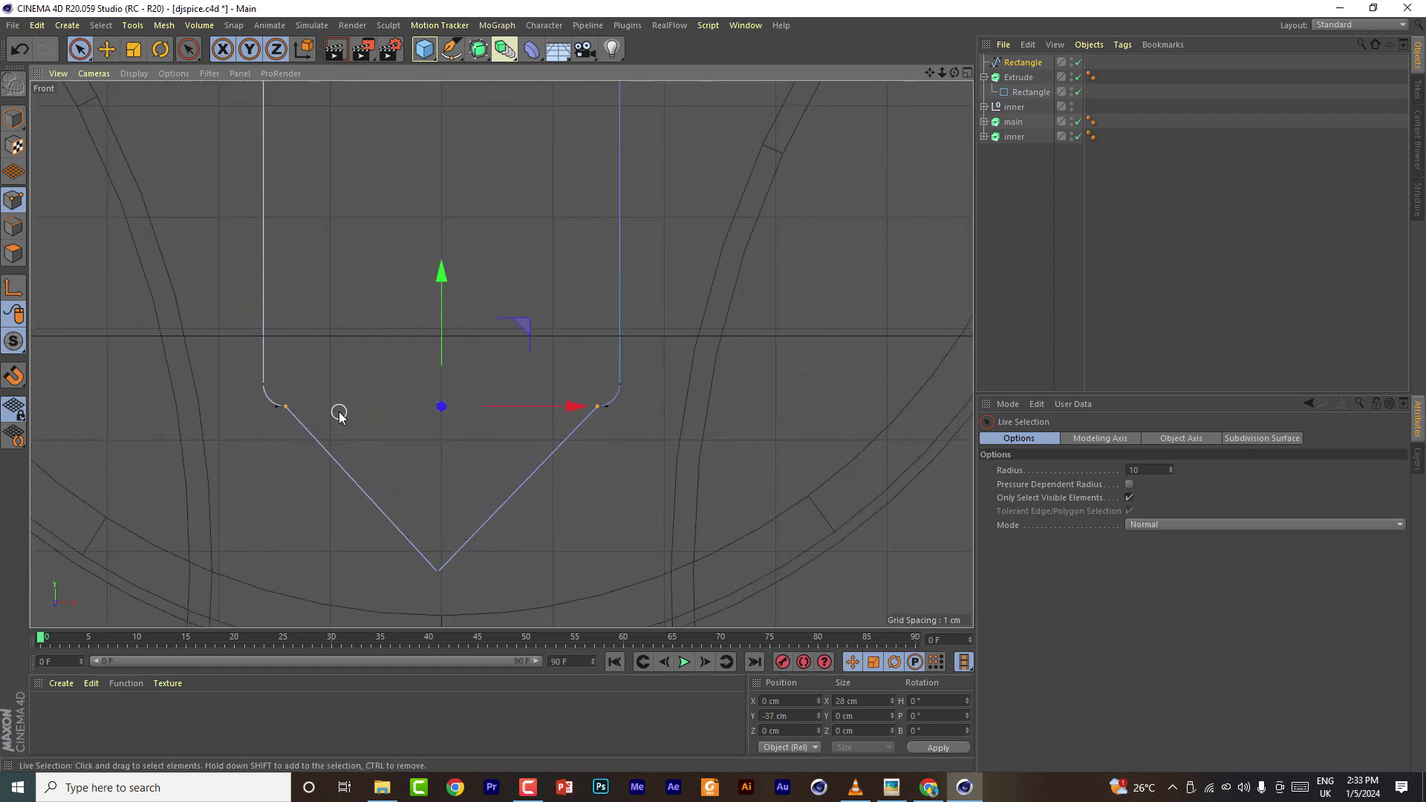
{"action": "right_click", "coordinate": [599, 407]}
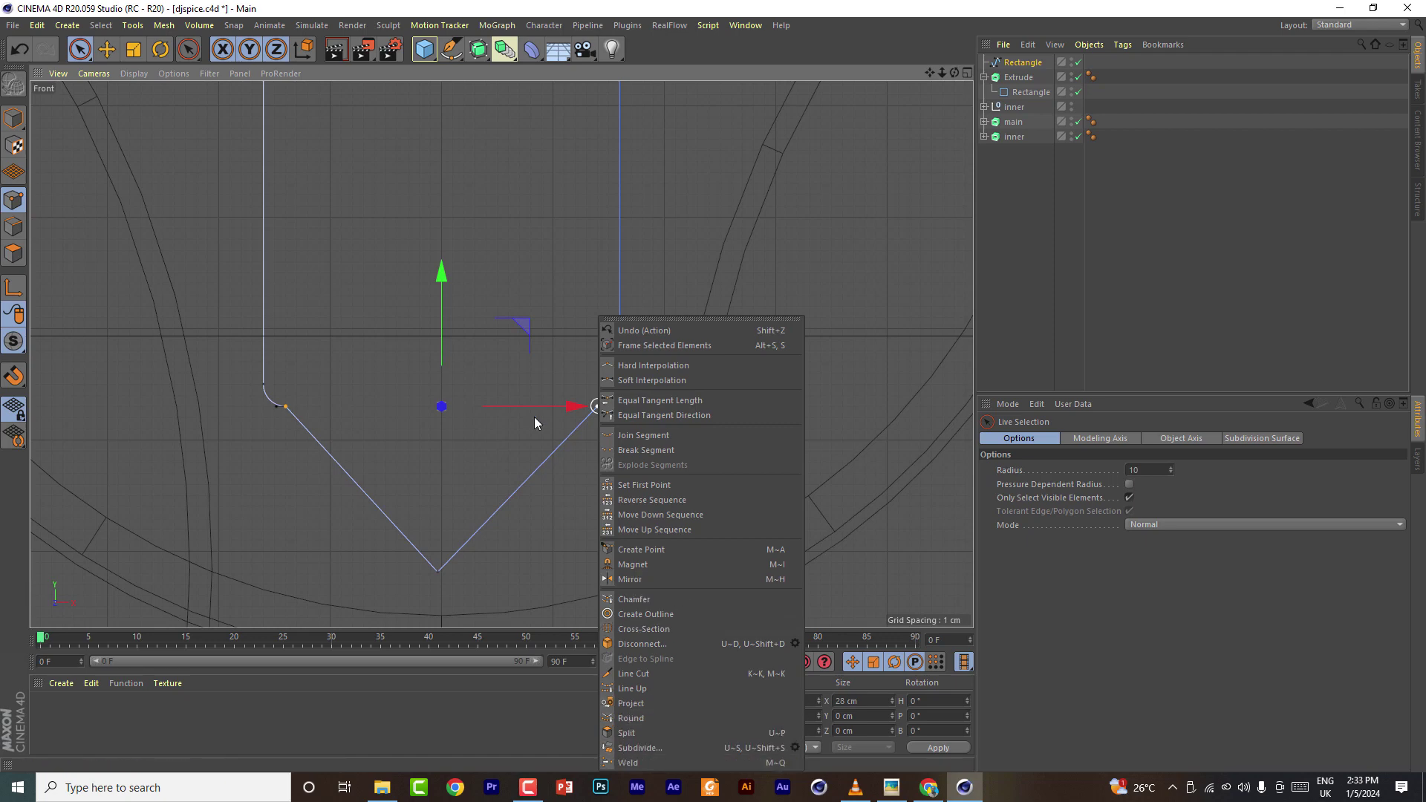
{"action": "left_click", "coordinate": [604, 414]}
Chamfer the spline's bottom tip point with a radius of about 3.58 cm
{"action": "left_click", "coordinate": [437, 570]}
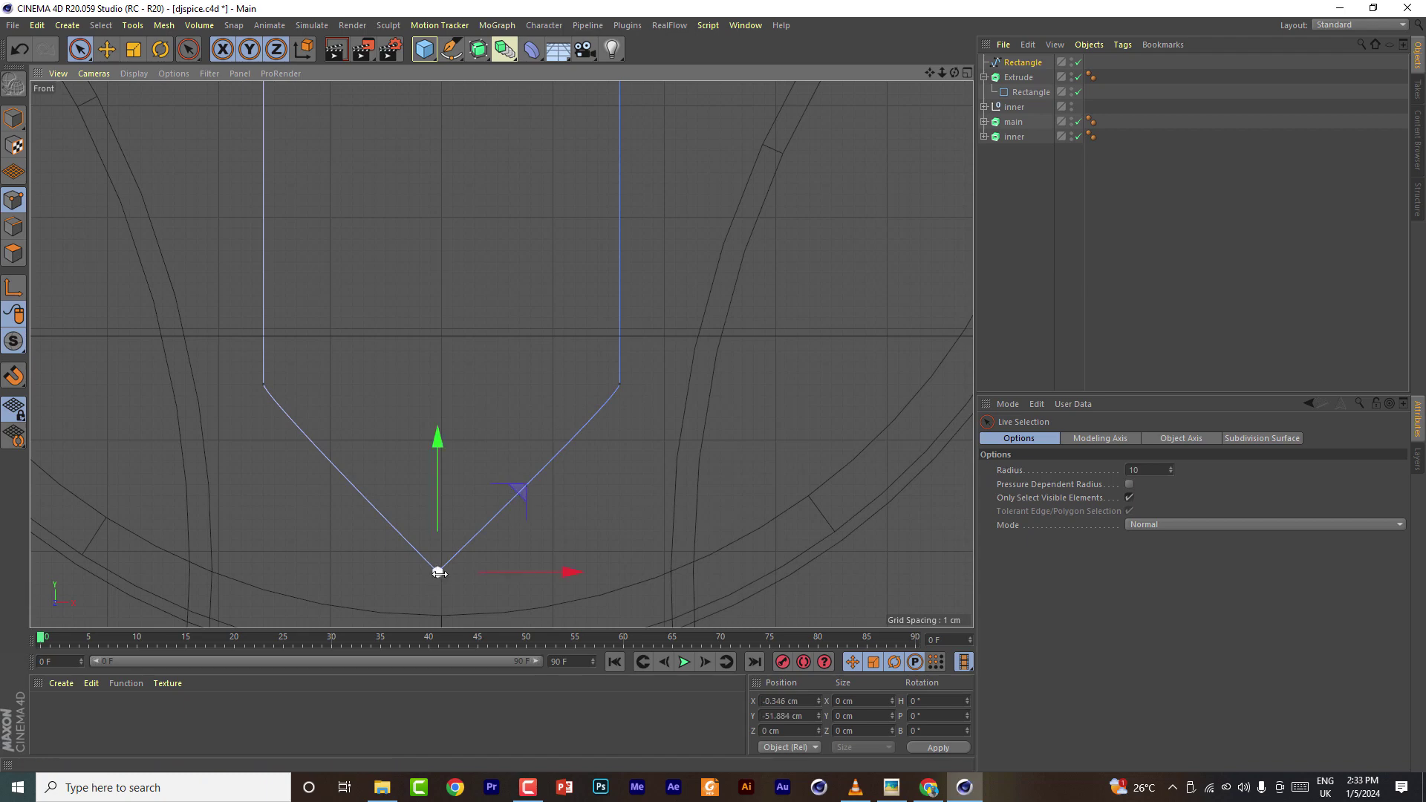
{"action": "right_click", "coordinate": [436, 570]}
{"action": "left_click", "coordinate": [486, 599]}
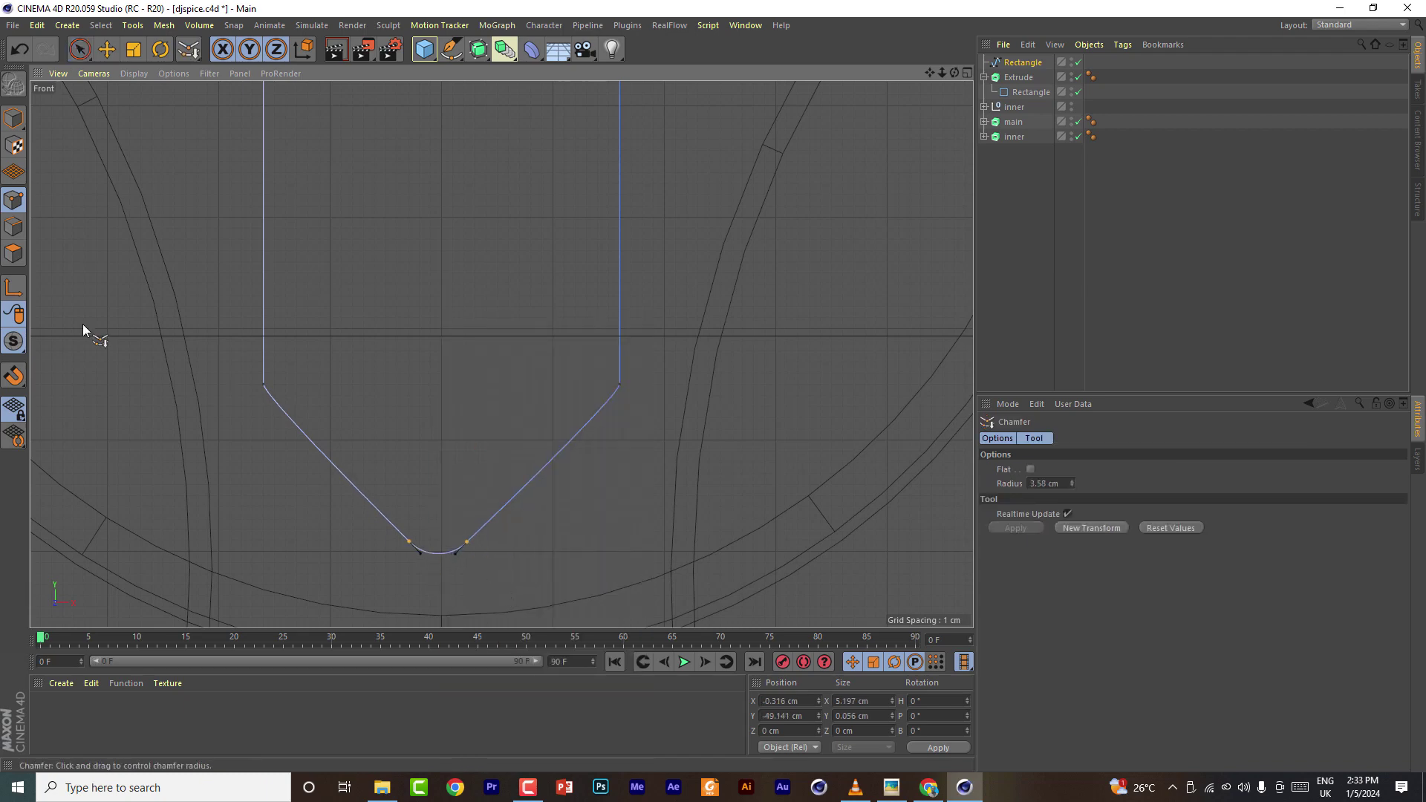
{"action": "key", "text": "e"}
Place the pointed spline in an Extrude generator and set the extrusion depth to 3 cm
{"action": "scroll", "coordinate": [478, 372], "scroll_direction": "down", "scroll_amount": 6}
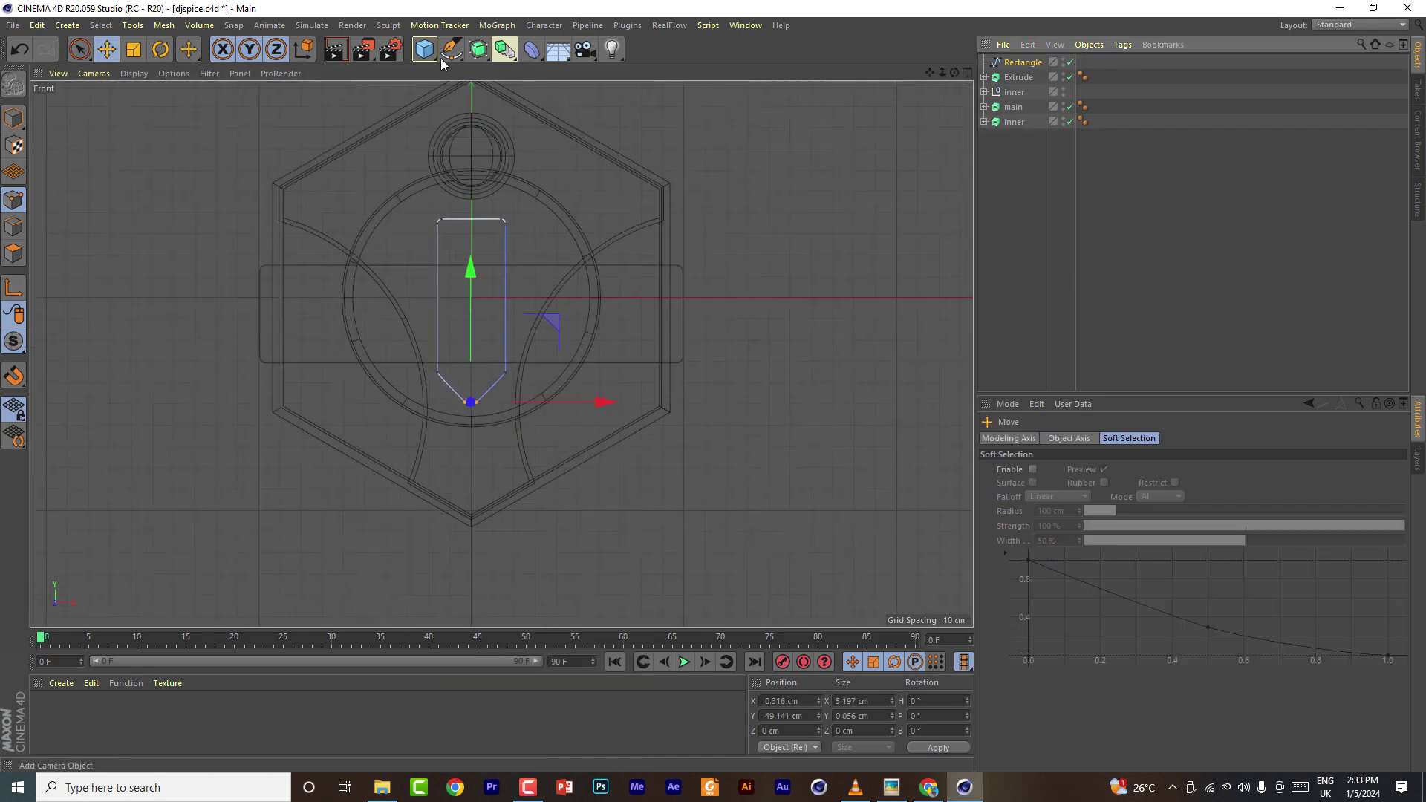
{"action": "left_click", "coordinate": [478, 49]}
{"action": "left_click", "coordinate": [623, 70], "text": "alt"}
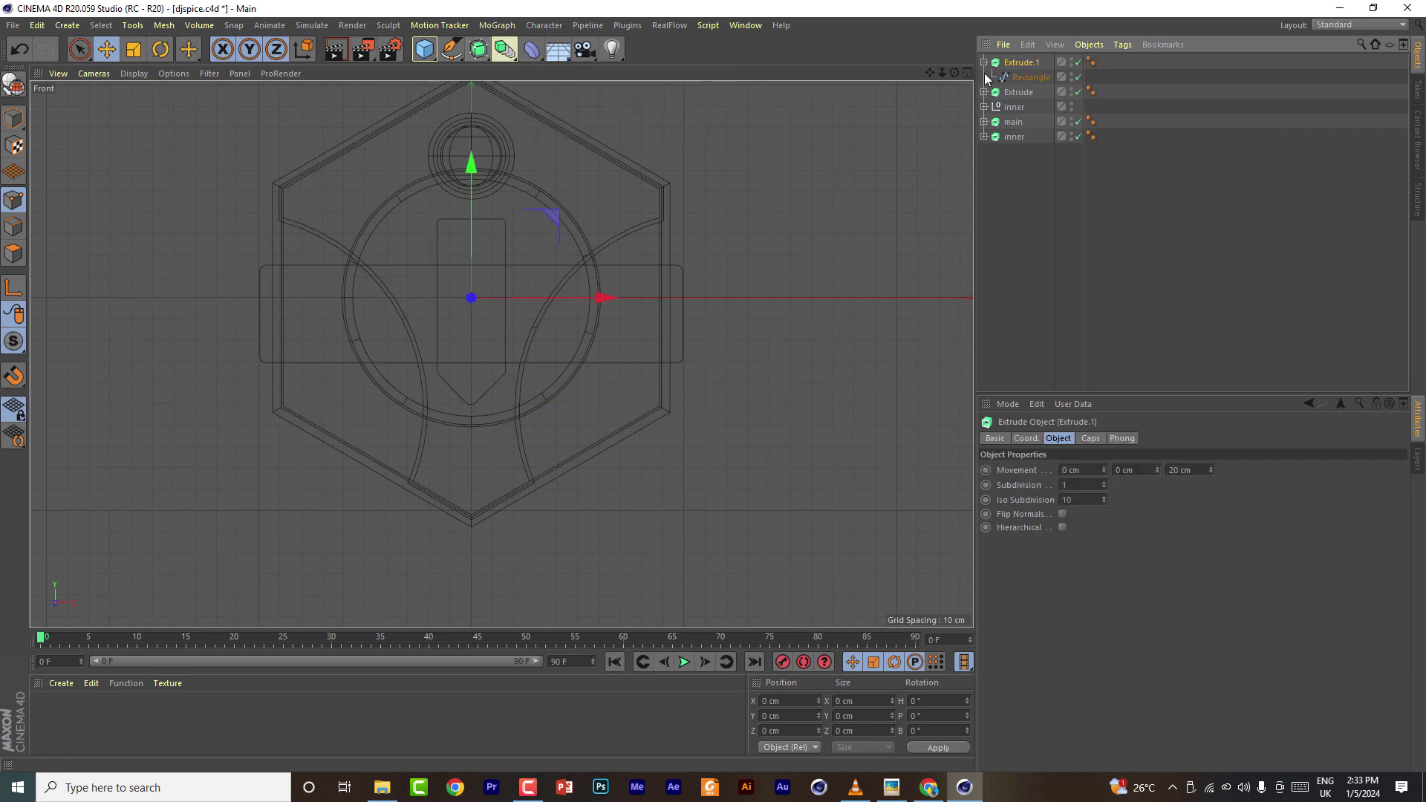
{"action": "left_click", "coordinate": [984, 62]}
{"action": "left_click", "coordinate": [1019, 78]}
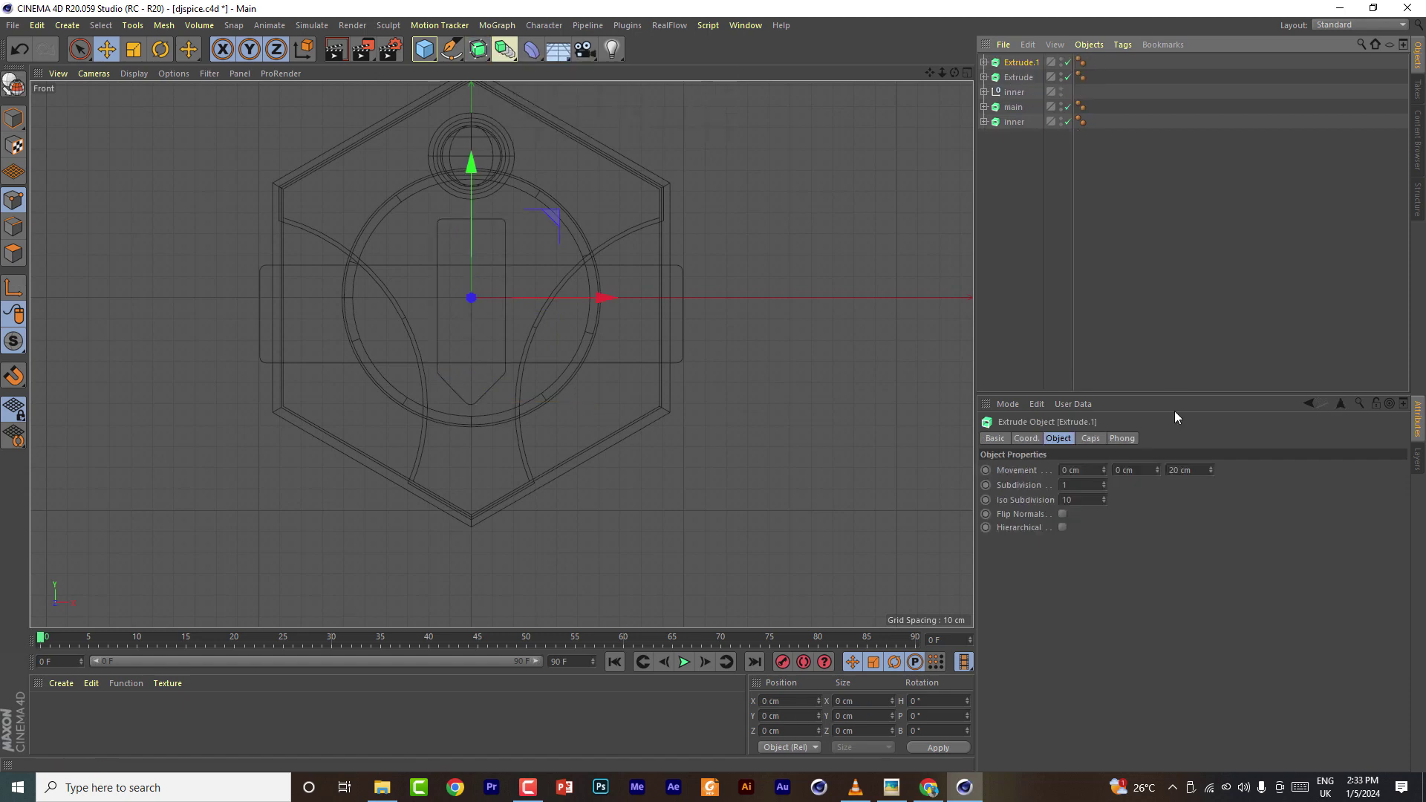
{"action": "left_click", "coordinate": [1026, 62]}
{"action": "left_click_drag", "start_coordinate": [1197, 471], "coordinate": [1105, 465]}
Move the extruded pointed plate down toward the shield's lower tip and forward in front of the shield face
{"action": "left_click", "coordinate": [967, 73]}
{"action": "left_click", "coordinate": [495, 73]}
{"action": "left_click_drag", "start_coordinate": [502, 353], "coordinate": [390, 404], "text": "alt"}
{"action": "left_click_drag", "start_coordinate": [645, 283], "coordinate": [617, 286]}
{"action": "left_click_drag", "start_coordinate": [954, 72], "coordinate": [1099, 45]}
{"action": "left_click_drag", "start_coordinate": [506, 157], "coordinate": [507, 300]}
{"action": "left_click_drag", "start_coordinate": [615, 422], "coordinate": [756, 413]}
{"action": "left_click_drag", "start_coordinate": [955, 72], "coordinate": [839, 52]}
{"action": "left_click_drag", "start_coordinate": [698, 303], "coordinate": [550, 290]}
{"action": "left_click_drag", "start_coordinate": [842, 431], "coordinate": [645, 429]}
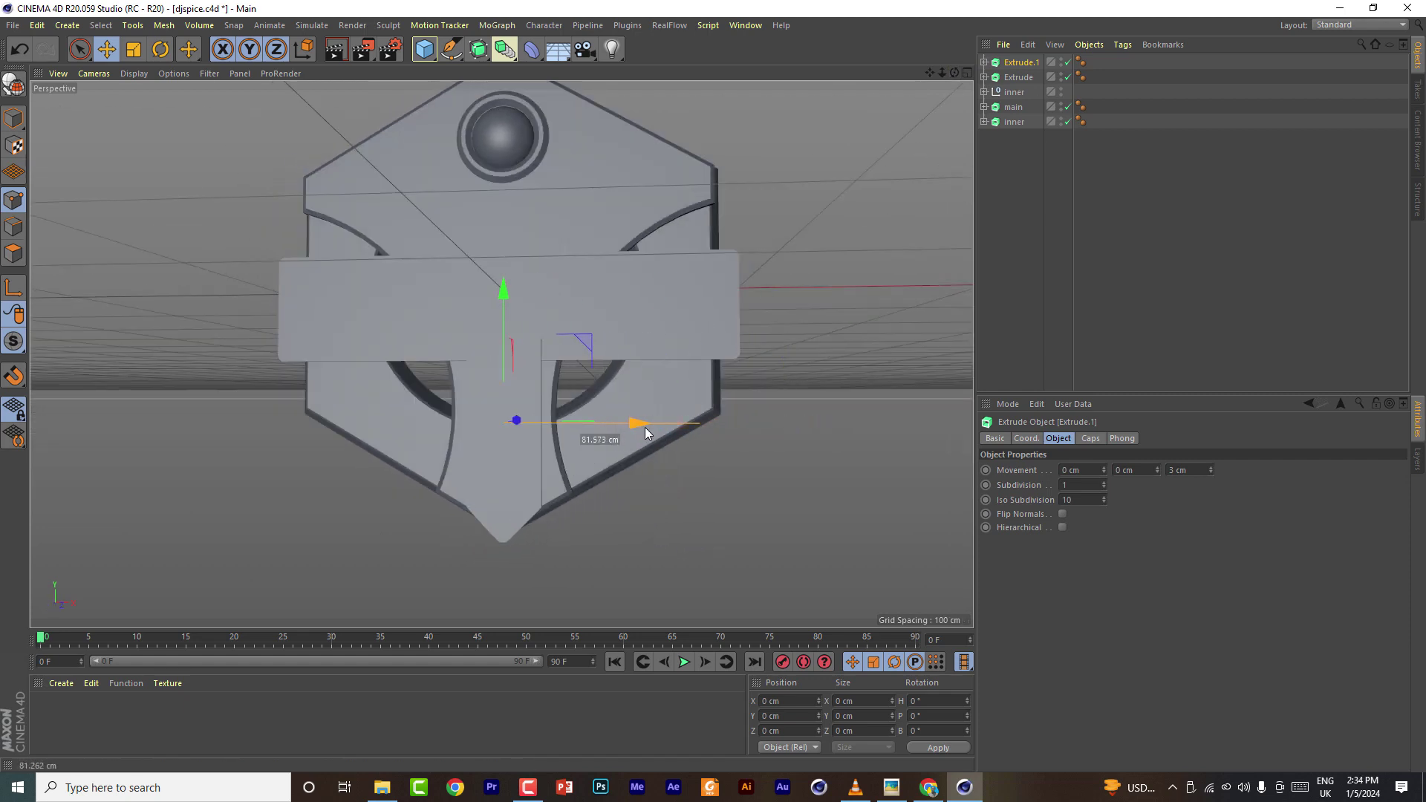
{"action": "left_click_drag", "start_coordinate": [504, 301], "coordinate": [503, 269]}
Give the pointed plate a start Fillet Cap with 1 step and a 2 cm radius
{"action": "left_click_drag", "start_coordinate": [955, 73], "coordinate": [847, 119]}
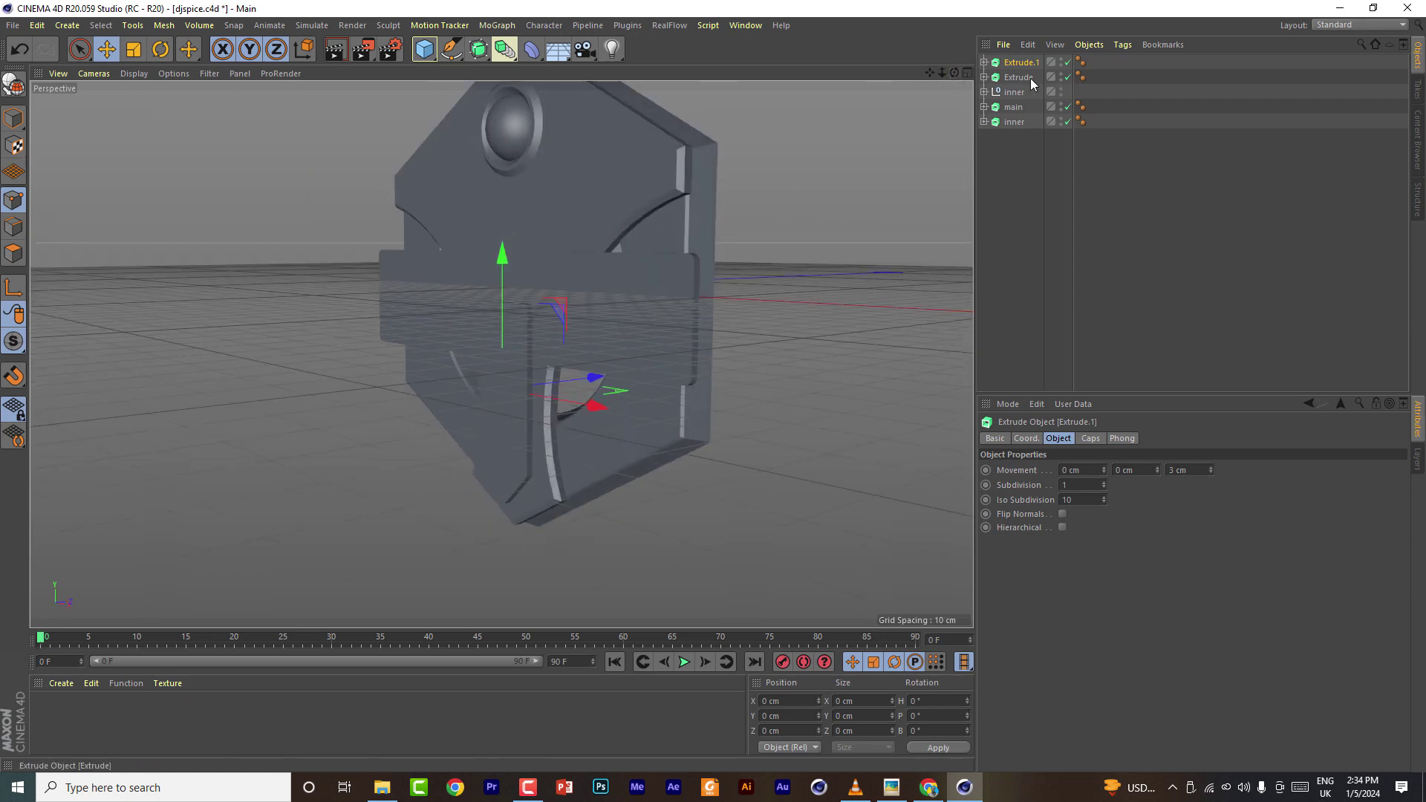
{"action": "left_click", "coordinate": [1101, 438]}
{"action": "left_click", "coordinate": [1135, 470]}
{"action": "left_click", "coordinate": [1133, 511]}
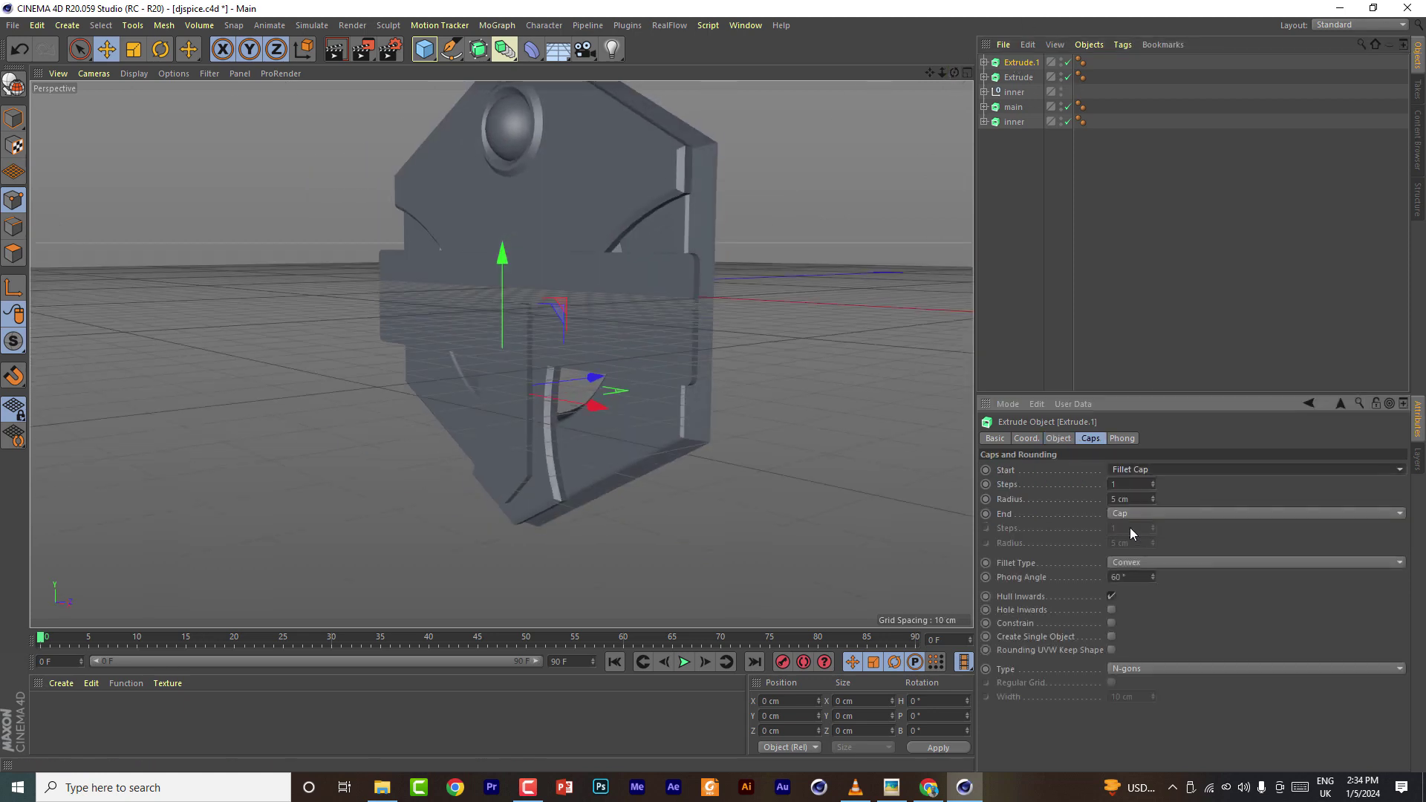
{"action": "left_click", "coordinate": [1155, 502]}
{"action": "left_click", "coordinate": [1155, 502]}
{"action": "left_click", "coordinate": [1154, 502]}
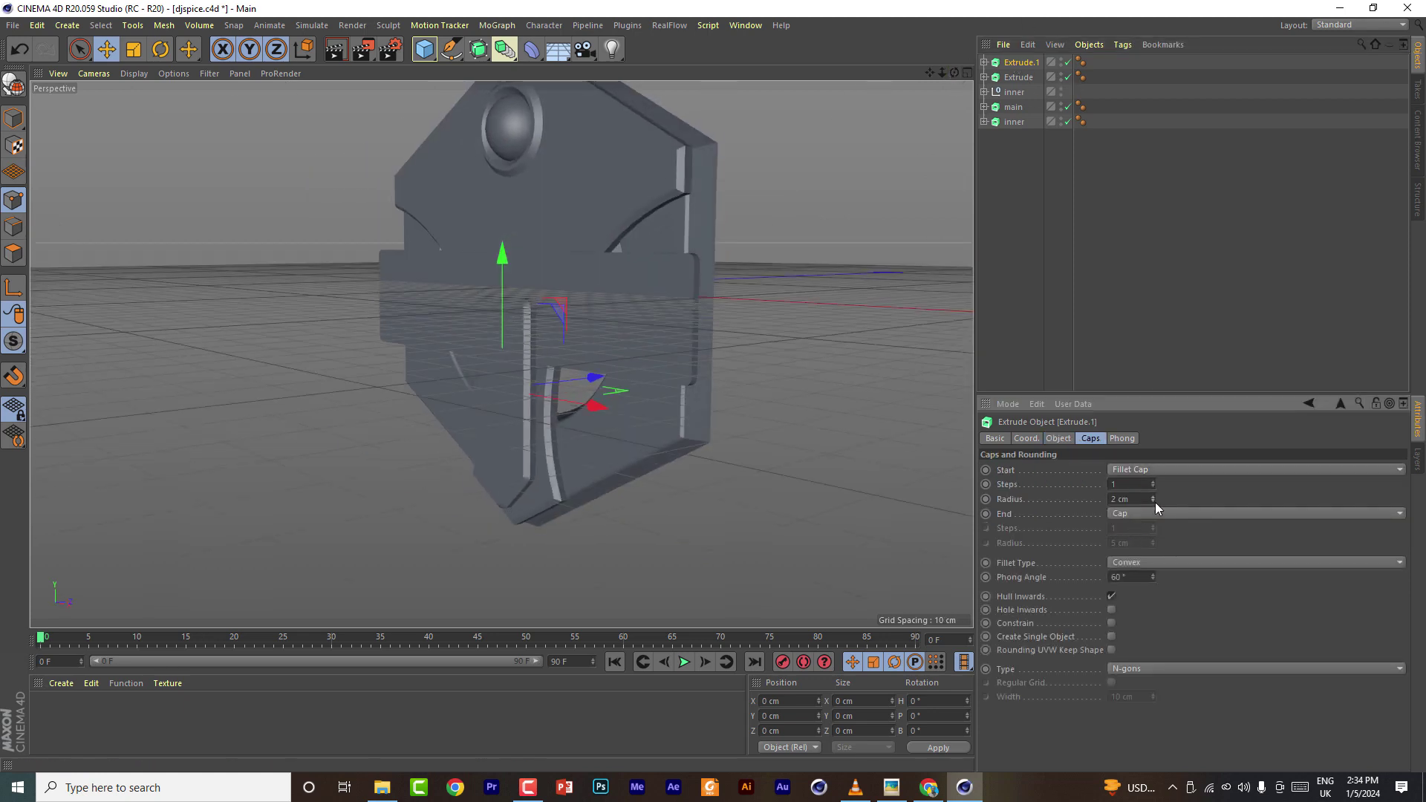
Give the horizontal banner bar a start Fillet Cap with 1 step and reduce its fillet radius
{"action": "left_click", "coordinate": [1019, 79]}
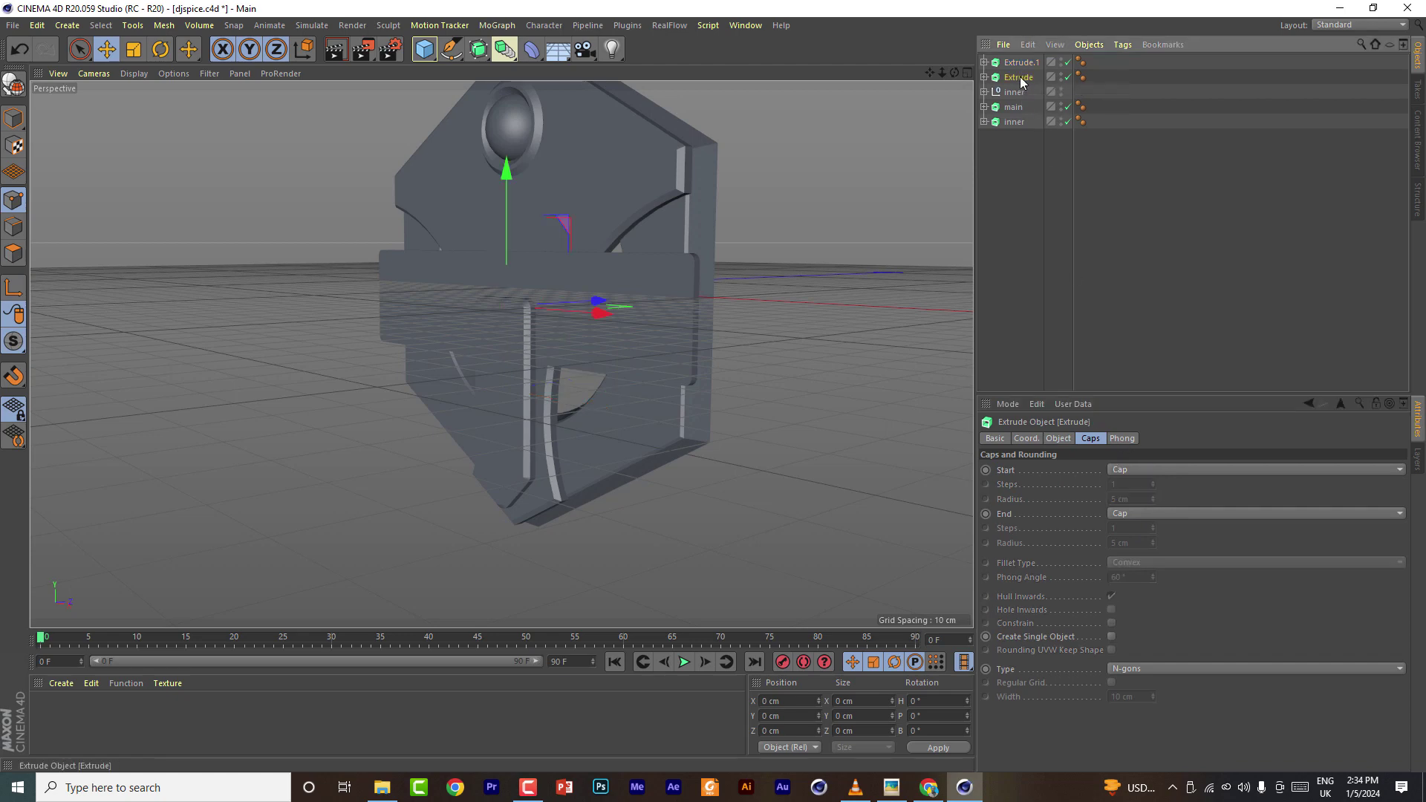
{"action": "left_click", "coordinate": [1138, 471]}
{"action": "left_click", "coordinate": [1135, 528]}
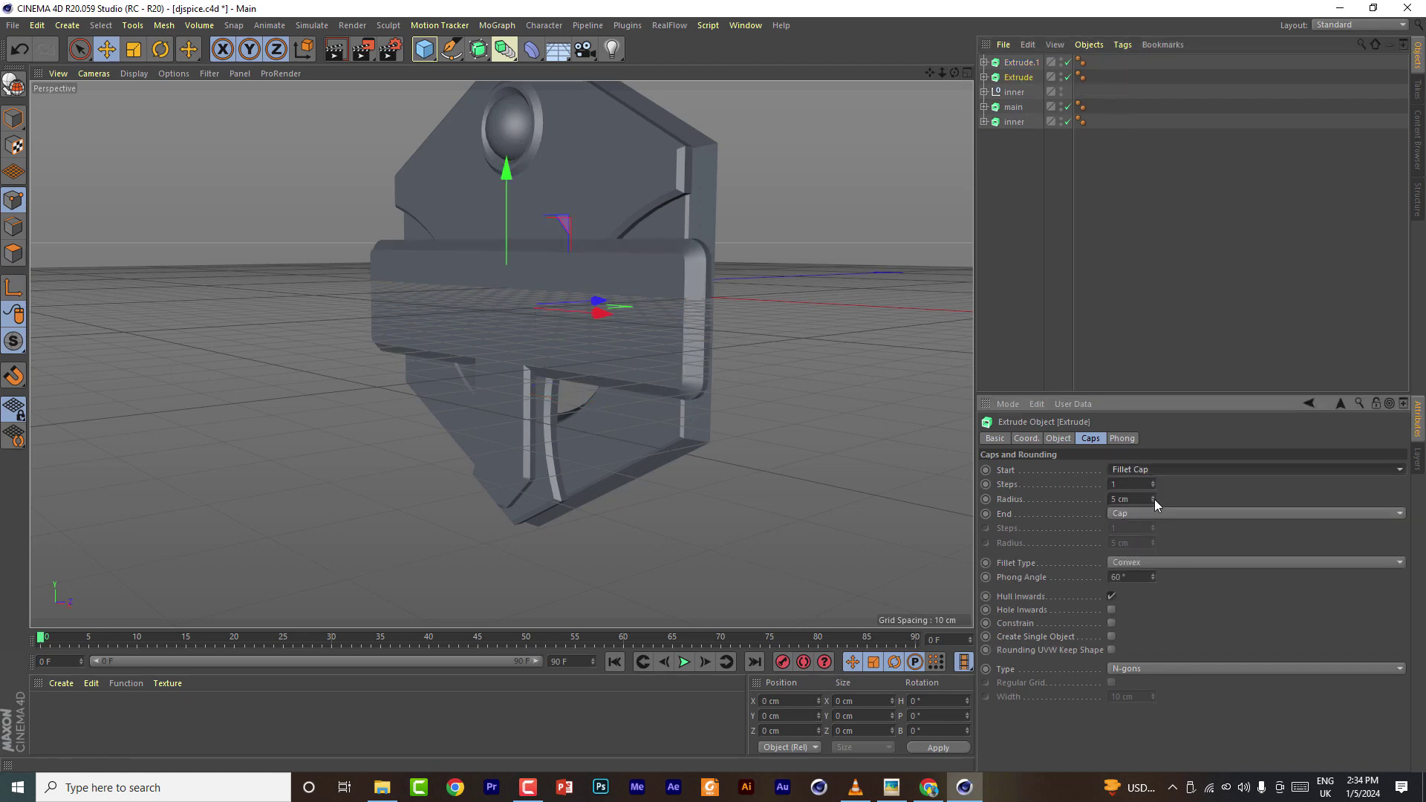
{"action": "left_click", "coordinate": [1153, 501]}
{"action": "left_click", "coordinate": [1153, 501]}
{"action": "left_click", "coordinate": [1153, 502]}
{"action": "left_click", "coordinate": [1153, 501]}
Set the pointed plate's extrusion depth to 1 cm and push the plate back behind the banner bar
{"action": "mouse_move", "coordinate": [954, 73]}
{"action": "left_mouse_down"}
{"action": "mouse_move", "coordinate": [1025, 45]}
{"action": "mouse_move", "coordinate": [1021, 68]}
{"action": "mouse_move", "coordinate": [966, 73]}
{"action": "left_mouse_up"}
{"action": "left_click", "coordinate": [1019, 63]}
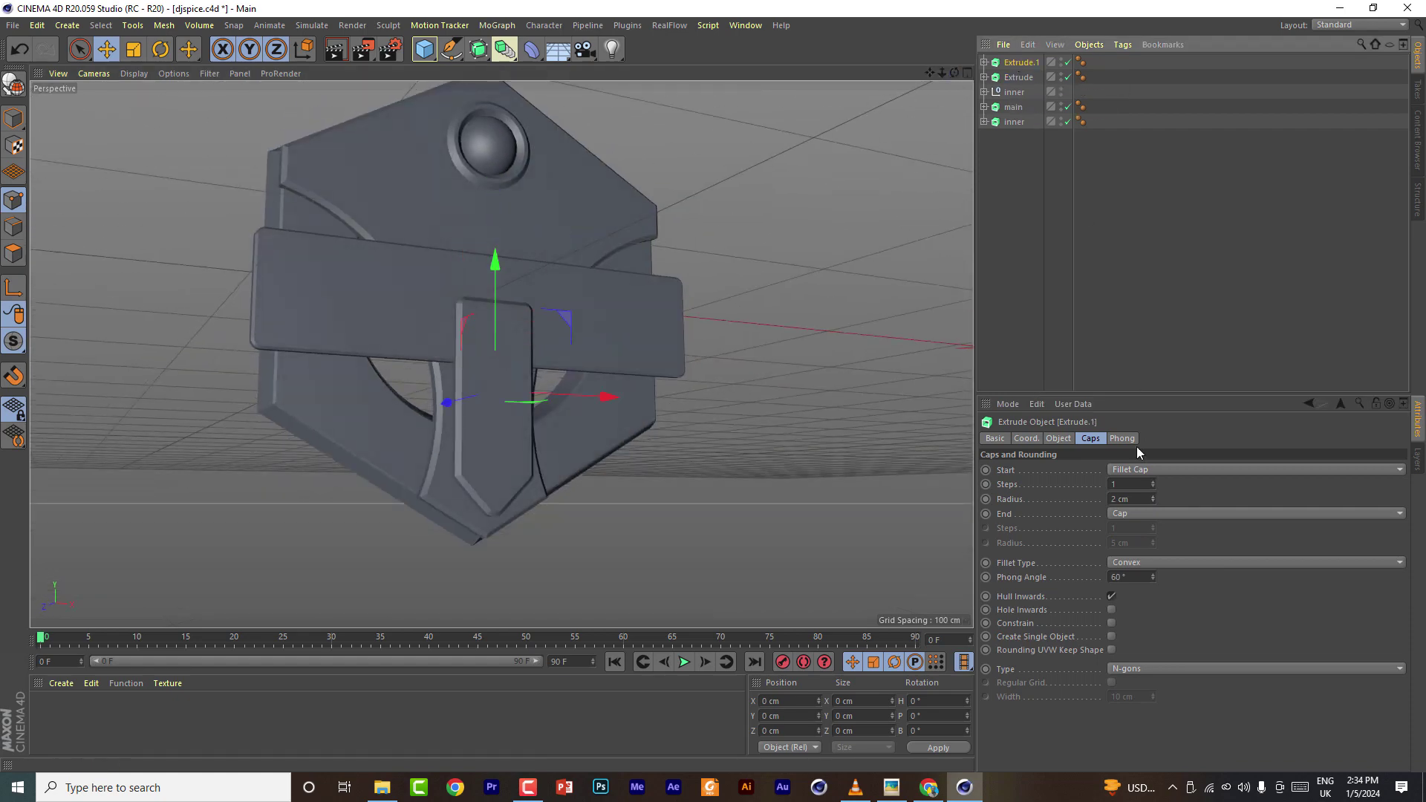
{"action": "left_click", "coordinate": [1058, 439]}
{"action": "left_click", "coordinate": [1210, 473]}
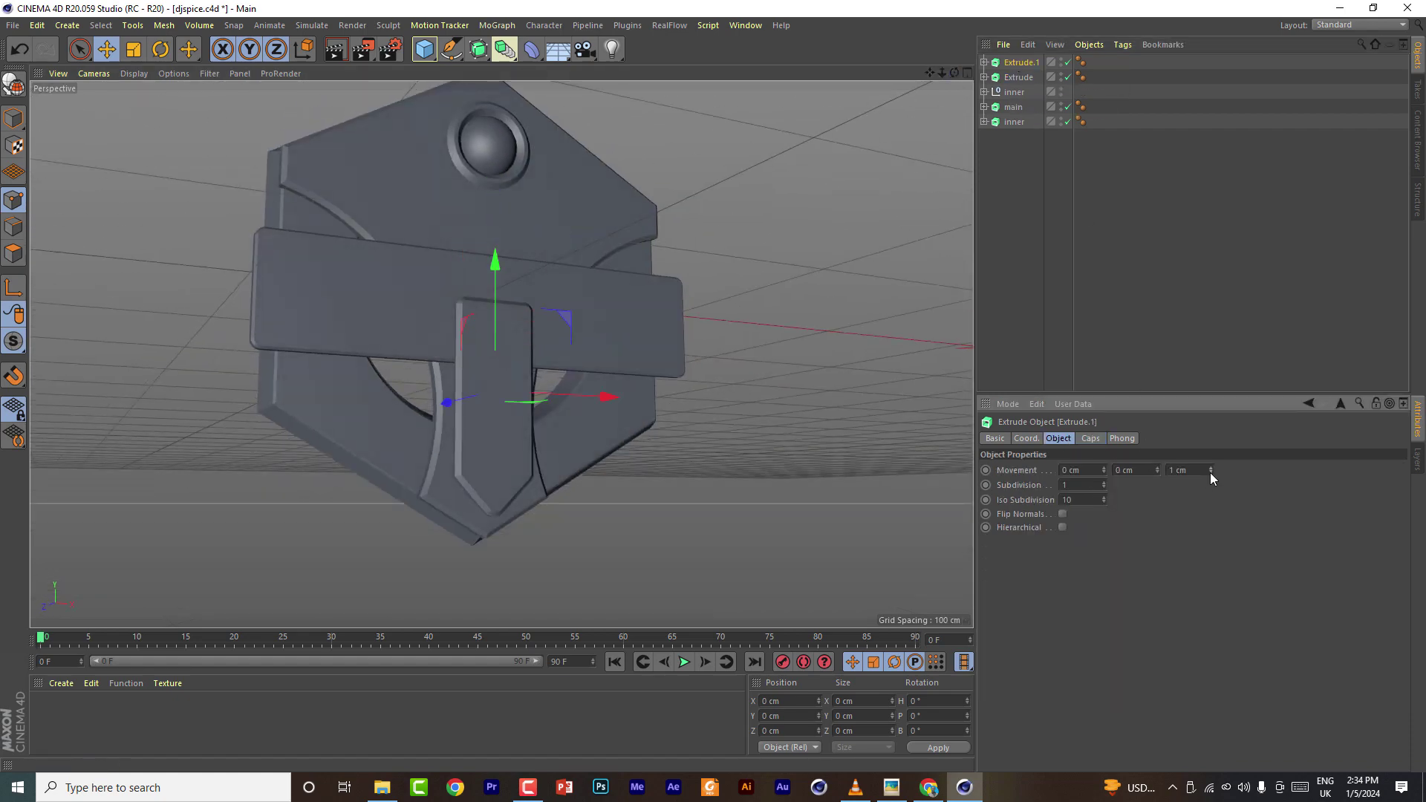
{"action": "left_click_drag", "start_coordinate": [955, 73], "coordinate": [1062, 59]}
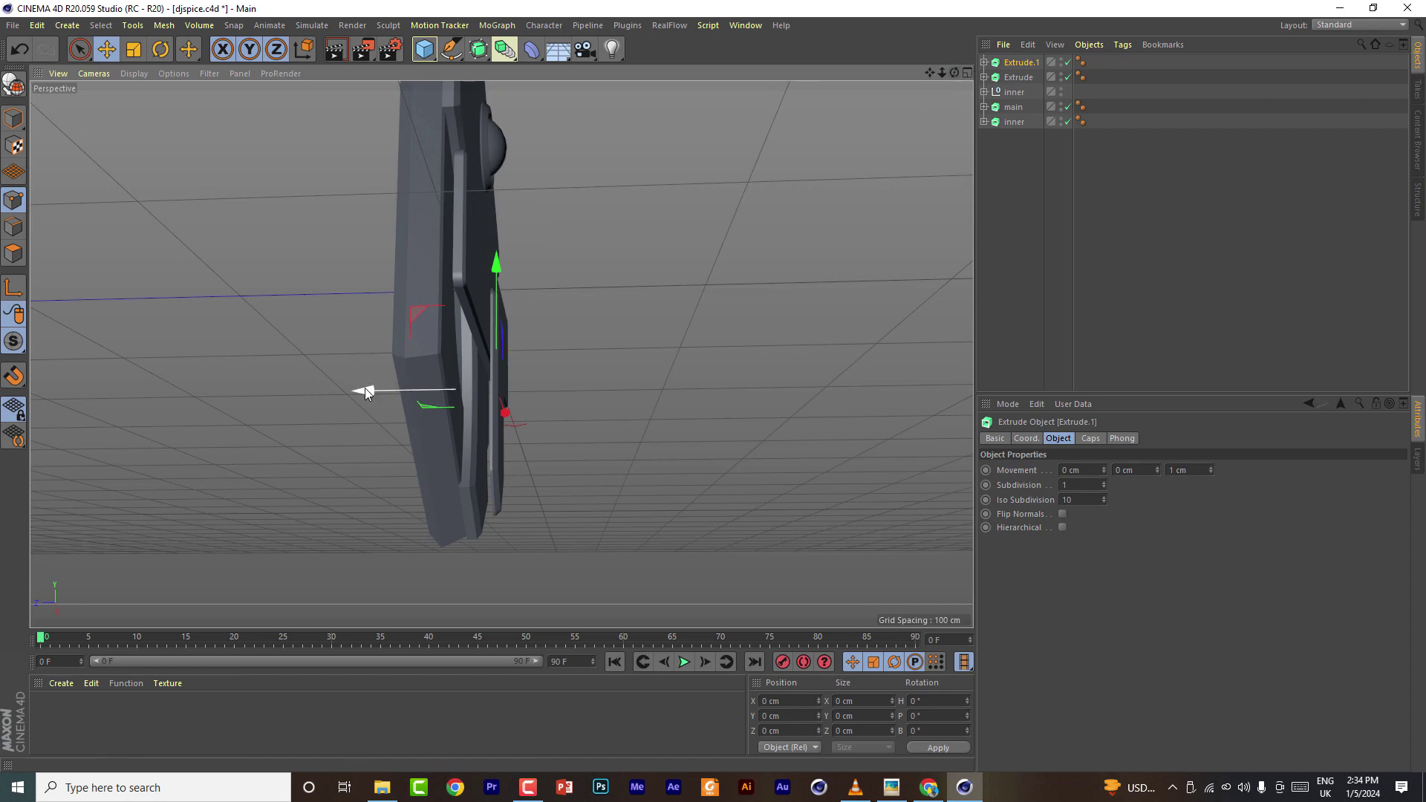
{"action": "left_click_drag", "start_coordinate": [364, 389], "coordinate": [352, 394]}
{"action": "left_click_drag", "start_coordinate": [953, 72], "coordinate": [850, 74]}
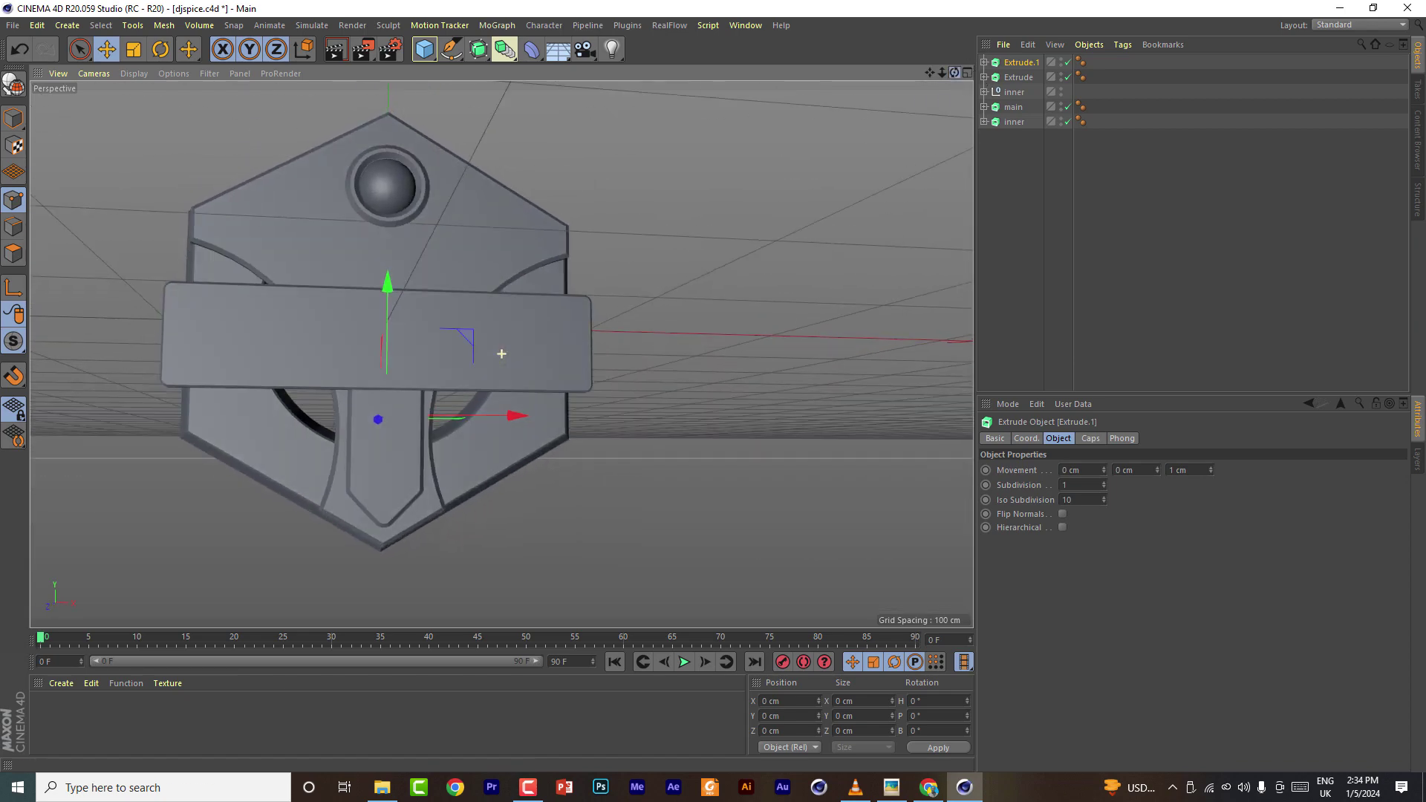
Delete the two points on the top edge of the pointed plate's spline, beside its rounded upper corners
{"action": "left_click", "coordinate": [969, 73]}
{"action": "left_click", "coordinate": [984, 63]}
{"action": "left_click", "coordinate": [1030, 77]}
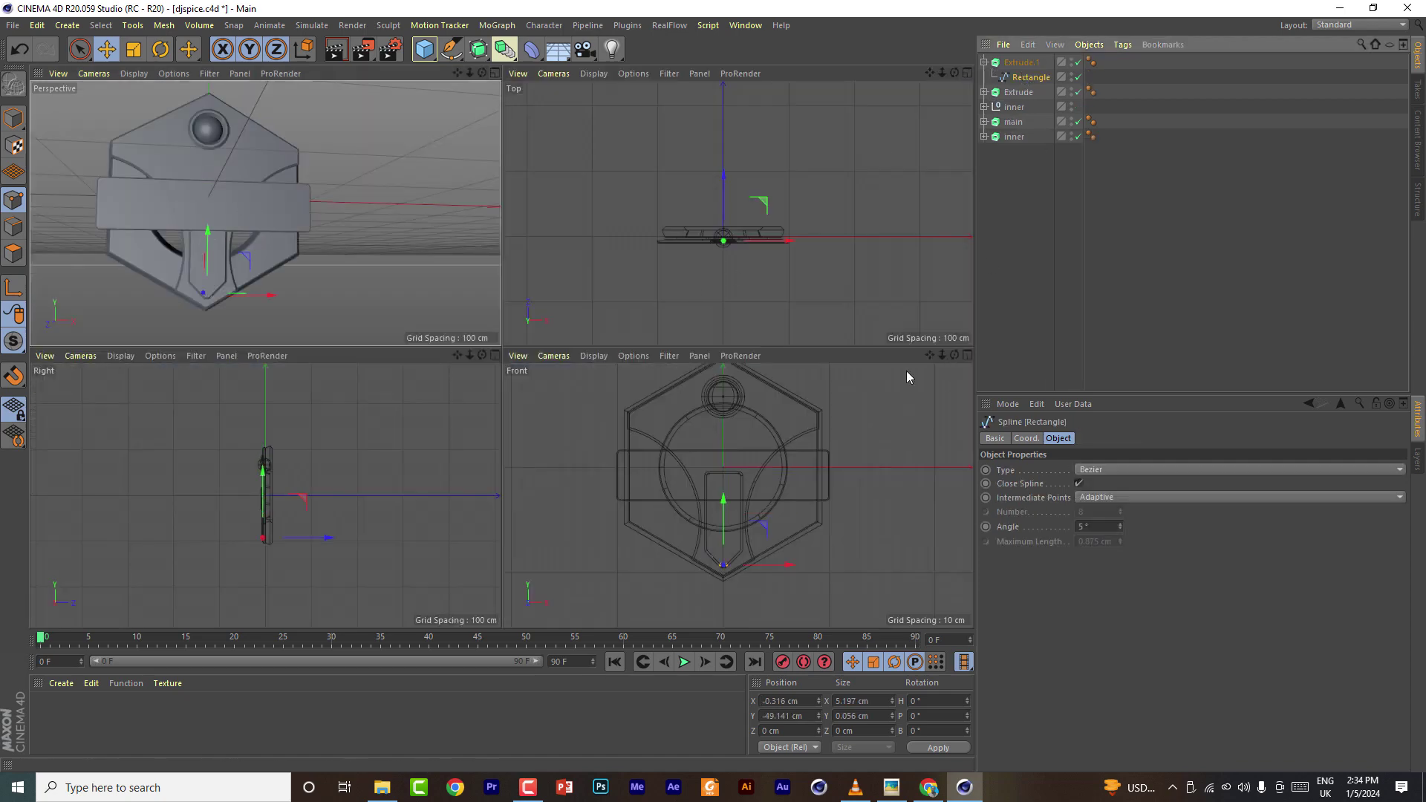
{"action": "left_click", "coordinate": [968, 355]}
{"action": "scroll", "coordinate": [484, 341], "scroll_direction": "up", "scroll_amount": 4}
{"action": "scroll", "coordinate": [483, 339], "scroll_direction": "up", "scroll_amount": 2}
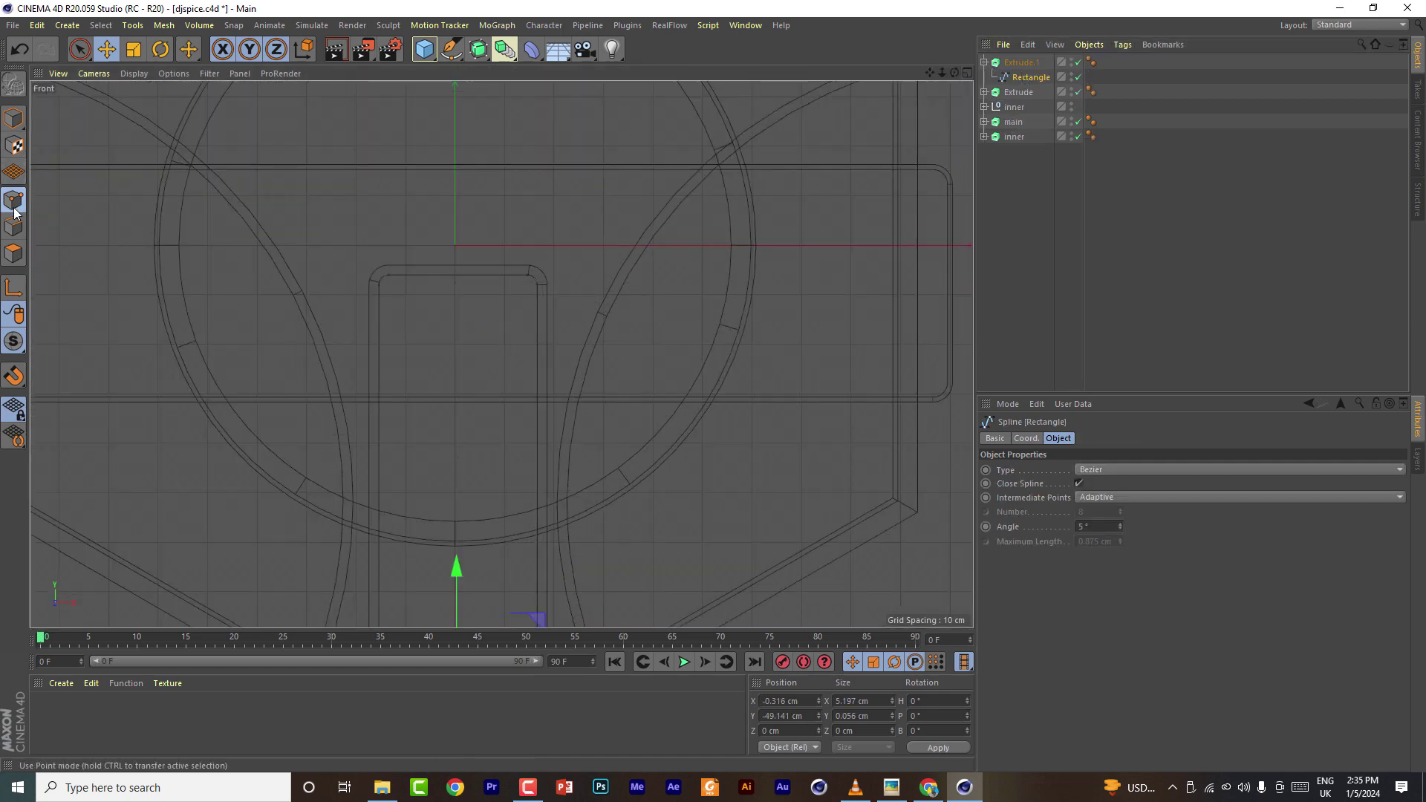
{"action": "left_click", "coordinate": [80, 49]}
{"action": "scroll", "coordinate": [394, 266], "scroll_direction": "up", "scroll_amount": 4}
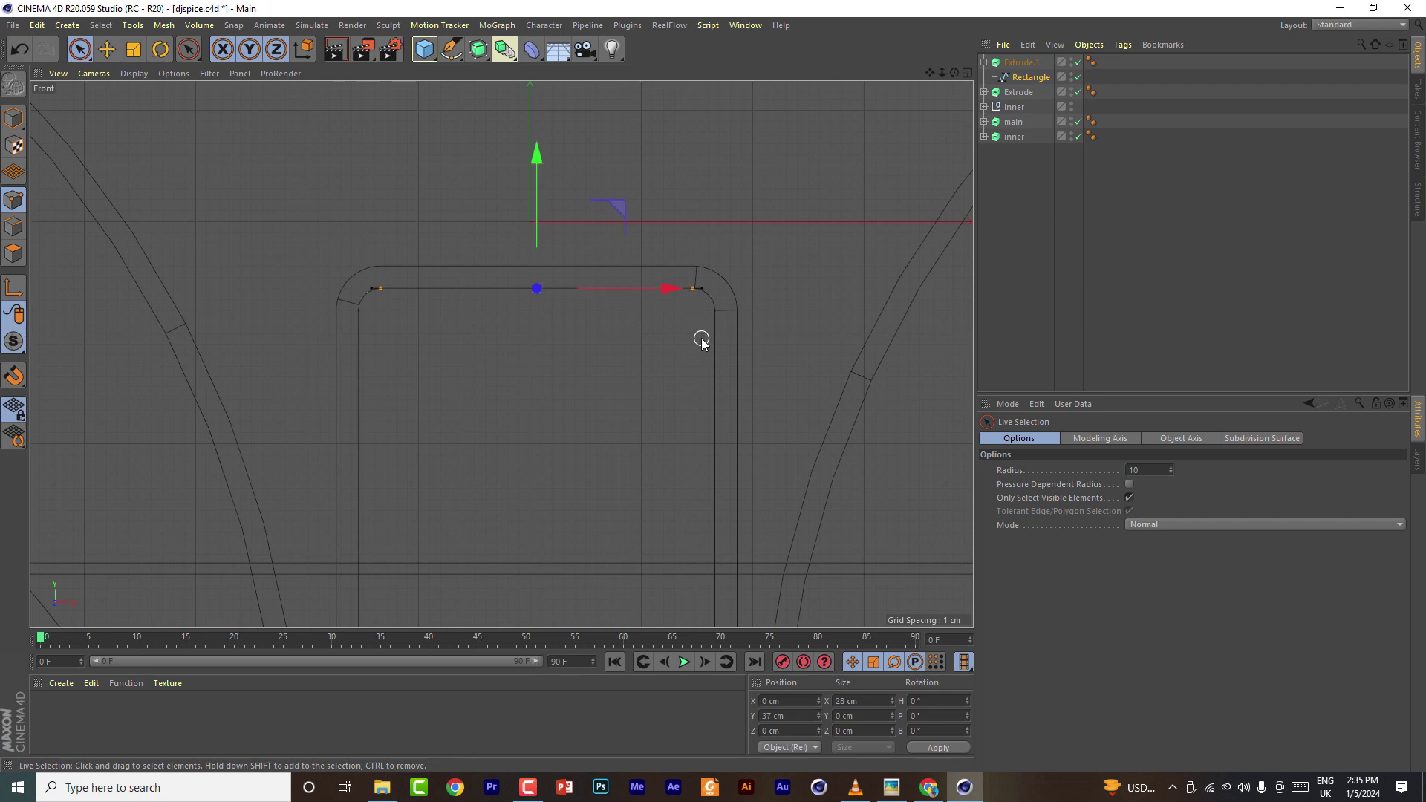
{"action": "key", "text": "Delete"}
Apply Hard Interpolation to the plate's two remaining top points and lower the top edge to about Y 11.6 cm
{"action": "left_click", "coordinate": [711, 311], "text": "shift"}
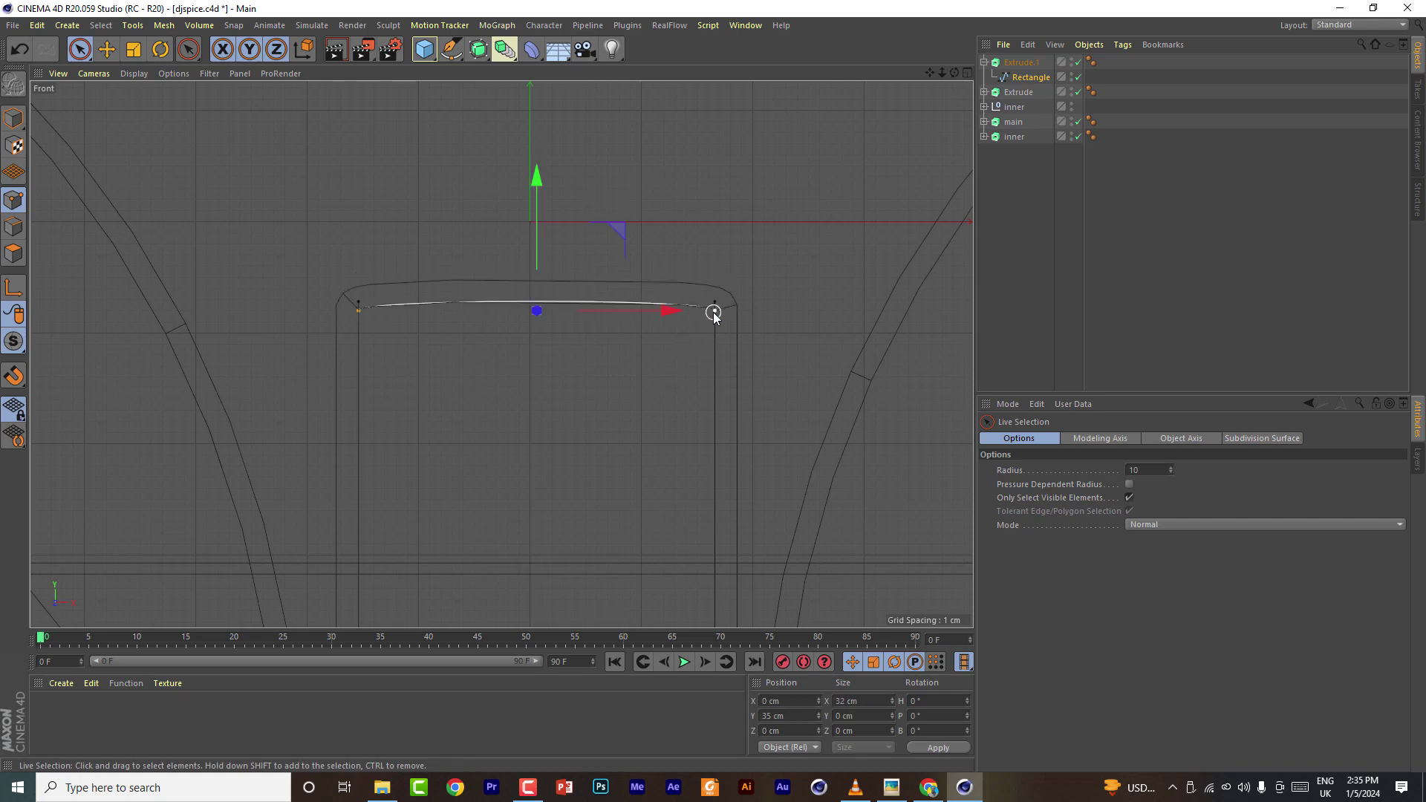
{"action": "right_click", "coordinate": [713, 312]}
{"action": "left_click", "coordinate": [739, 361]}
{"action": "left_click_drag", "start_coordinate": [930, 72], "coordinate": [501, 355]}
{"action": "left_click_drag", "start_coordinate": [514, 208], "coordinate": [512, 271]}
Return to the full perspective view, select the banner bar's Extrude and save the scene
{"action": "left_click", "coordinate": [967, 72]}
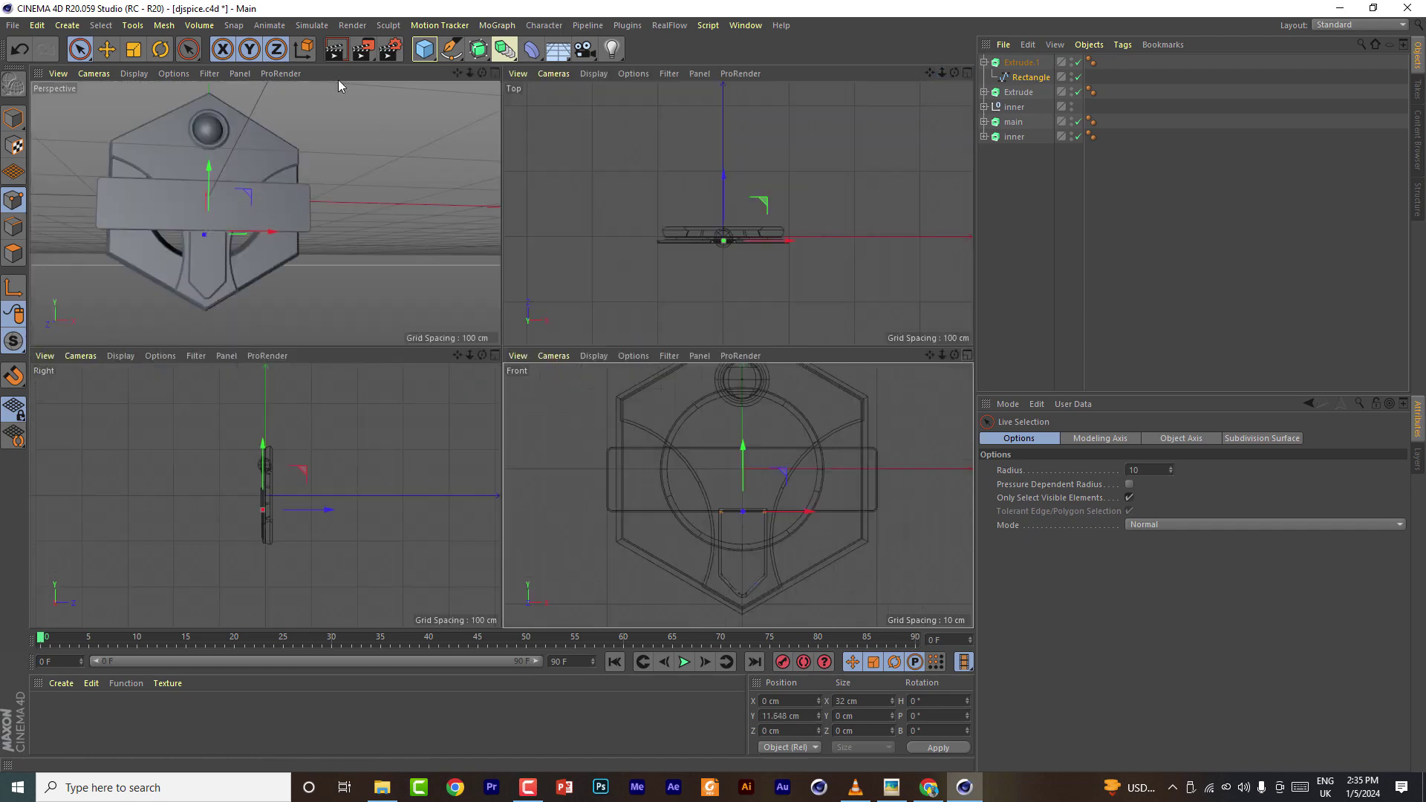
{"action": "left_click", "coordinate": [495, 74]}
{"action": "mouse_move", "coordinate": [929, 72]}
{"action": "left_mouse_down"}
{"action": "mouse_move", "coordinate": [1041, 71]}
{"action": "mouse_move", "coordinate": [892, 71]}
{"action": "mouse_move", "coordinate": [938, 9]}
{"action": "mouse_move", "coordinate": [929, 82]}
{"action": "mouse_move", "coordinate": [951, 101]}
{"action": "mouse_move", "coordinate": [750, 108]}
{"action": "mouse_move", "coordinate": [940, 130]}
{"action": "mouse_move", "coordinate": [1070, 59]}
{"action": "mouse_move", "coordinate": [918, 89]}
{"action": "left_mouse_up"}
{"action": "left_click", "coordinate": [984, 62]}
{"action": "left_click", "coordinate": [1015, 77]}
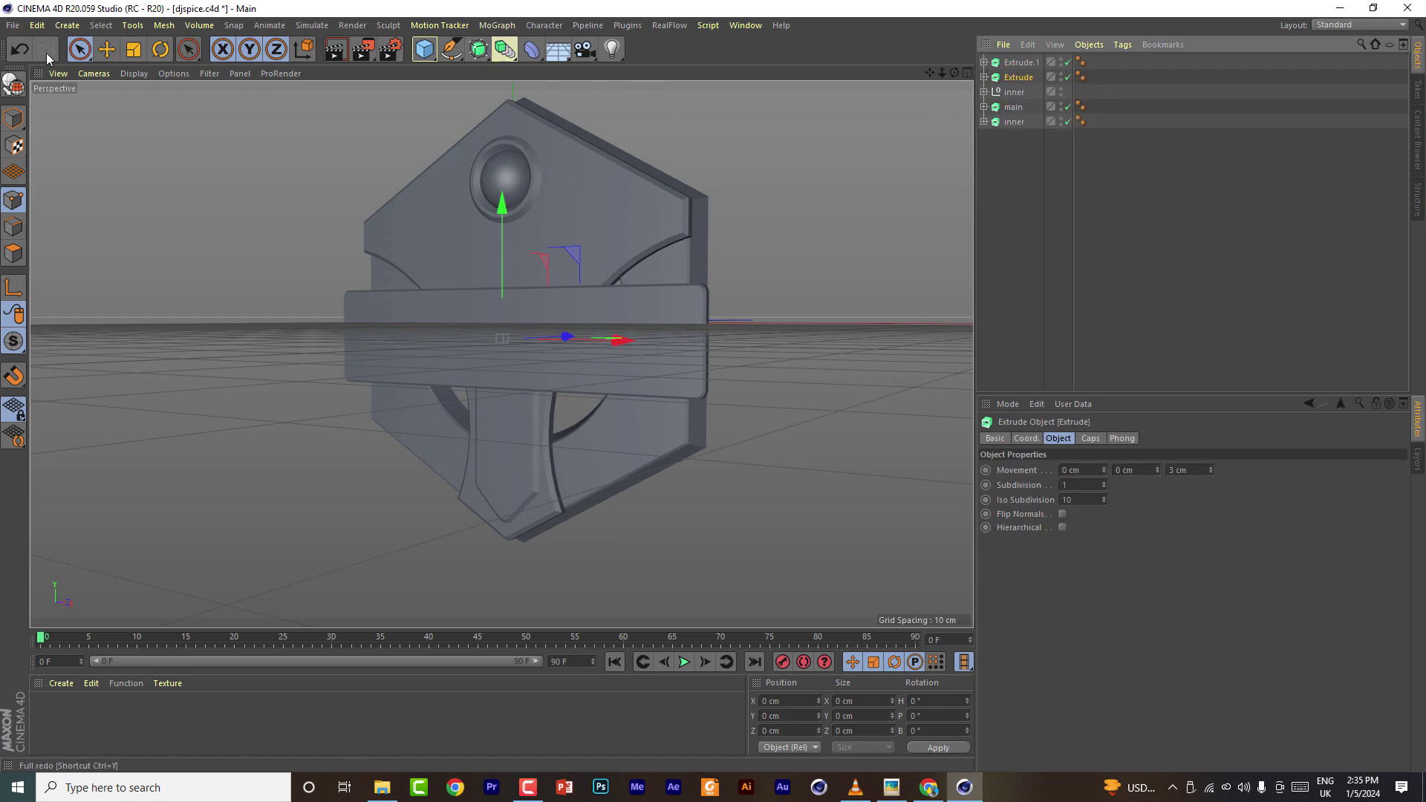
{"action": "left_click", "coordinate": [13, 25]}
{"action": "left_click", "coordinate": [44, 148]}
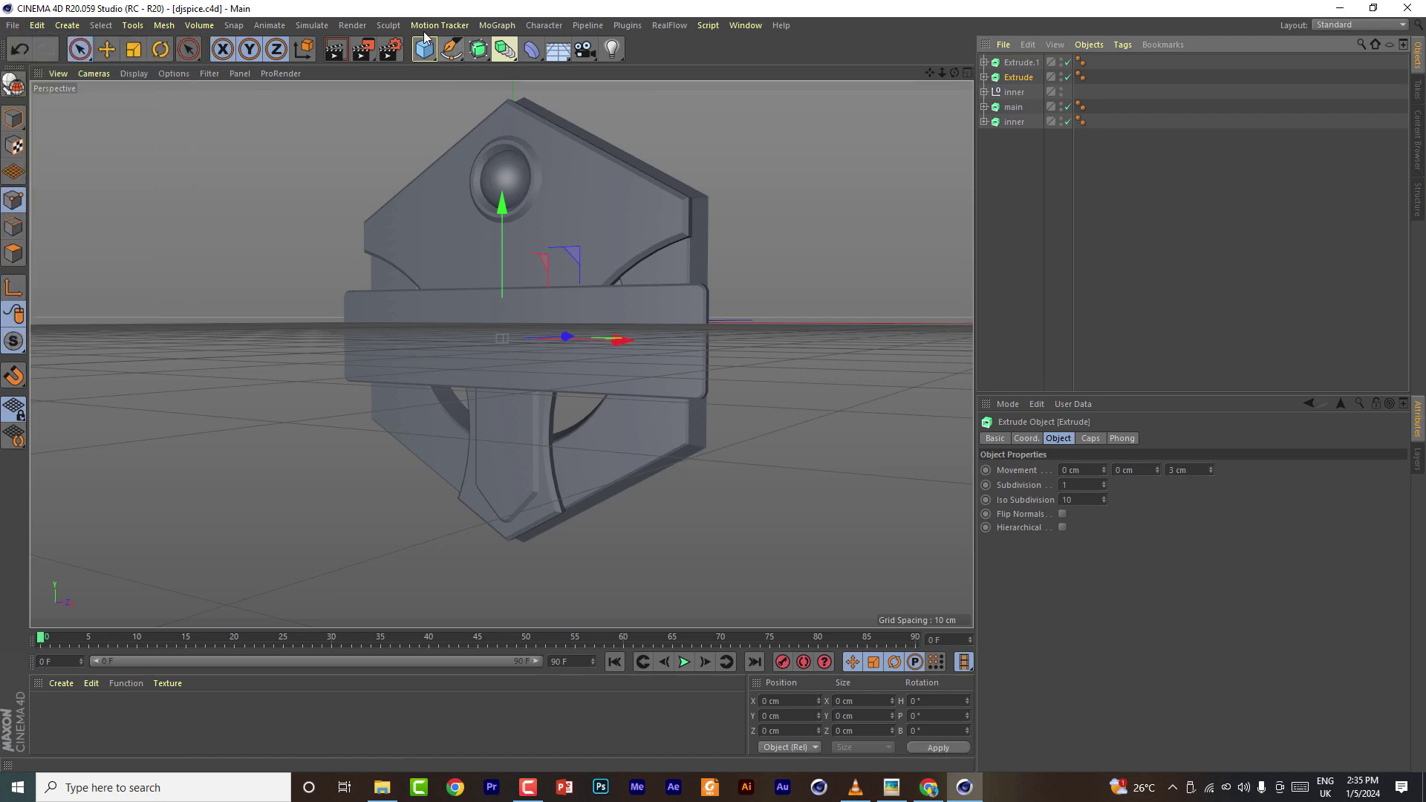
Add a MoText object to the scene and set its text to SPICE
{"action": "left_click", "coordinate": [497, 25]}
{"action": "left_click", "coordinate": [509, 262]}
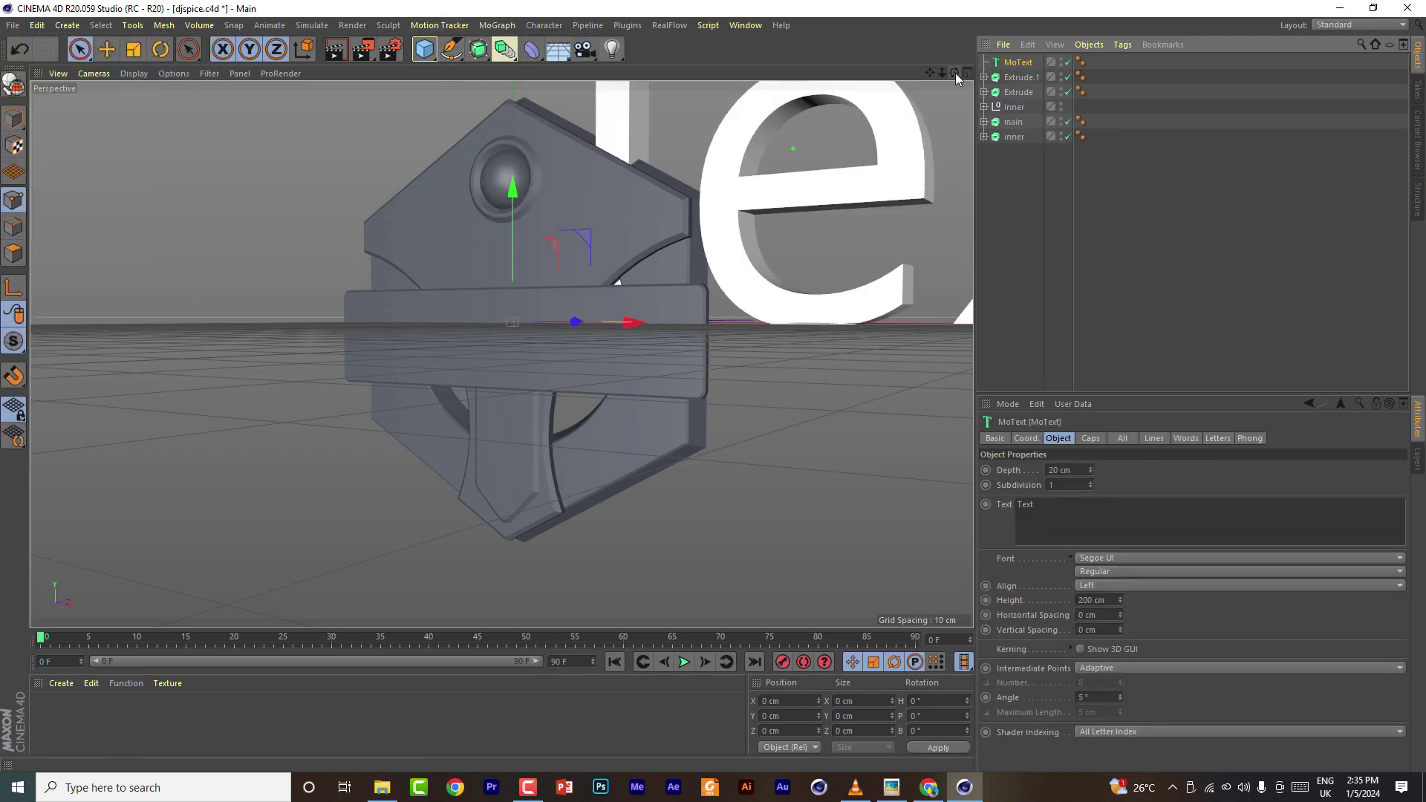
{"action": "left_click_drag", "start_coordinate": [955, 74], "coordinate": [924, 52]}
{"action": "left_click_drag", "start_coordinate": [1043, 505], "coordinate": [904, 508]}
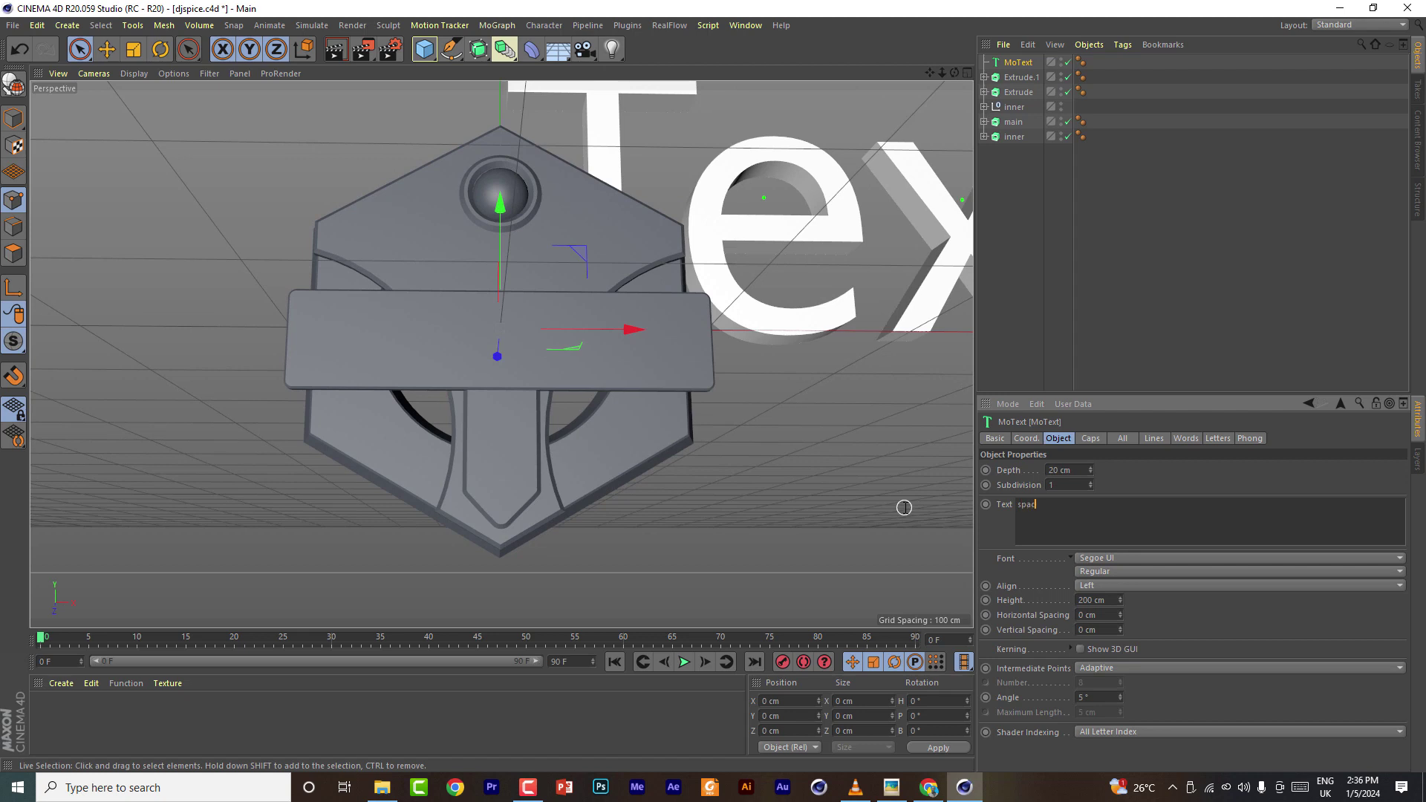
{"action": "left_click", "coordinate": [904, 508]}
{"action": "key", "text": "s"}
{"action": "key", "text": "p"}
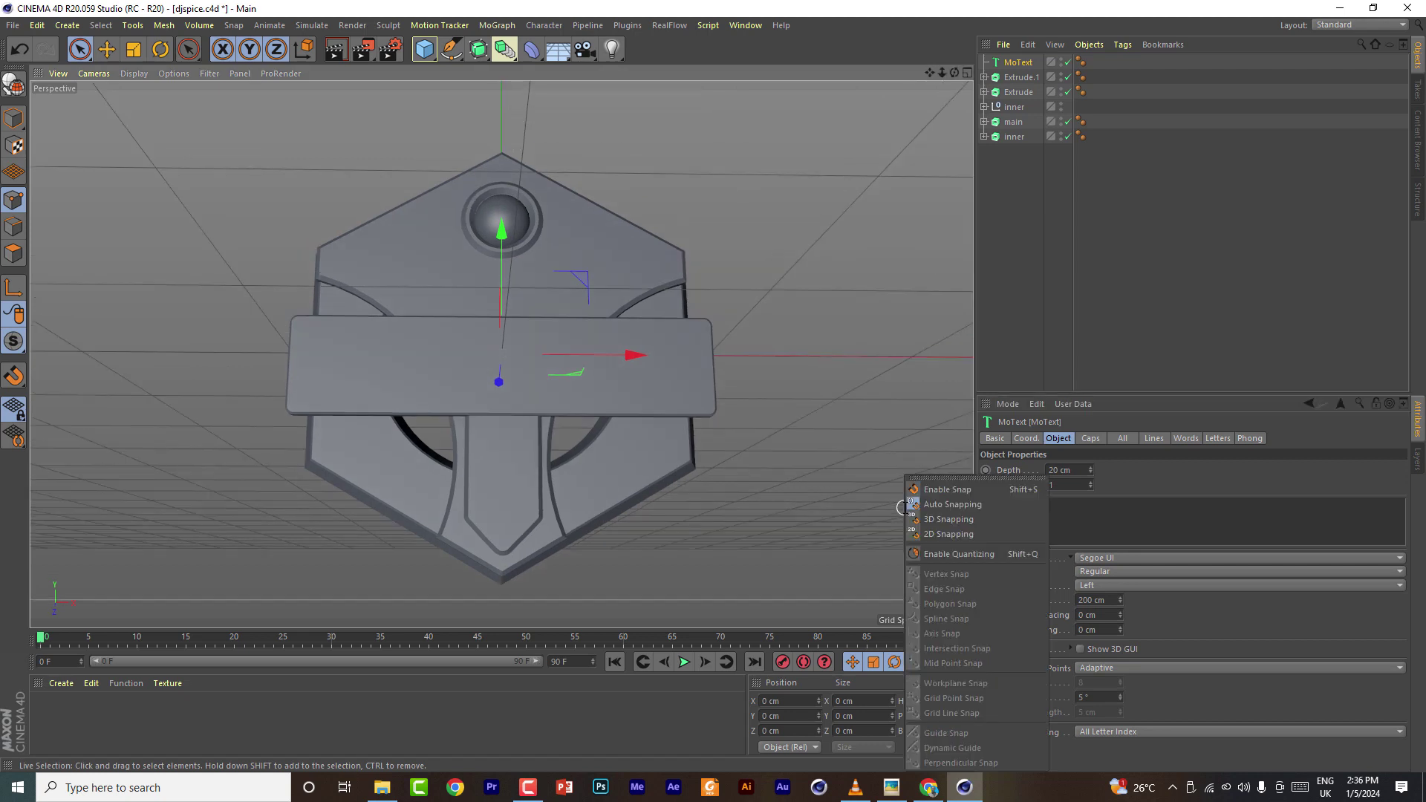
{"action": "left_click", "coordinate": [1093, 514]}
{"action": "type", "text": "SPICE"}
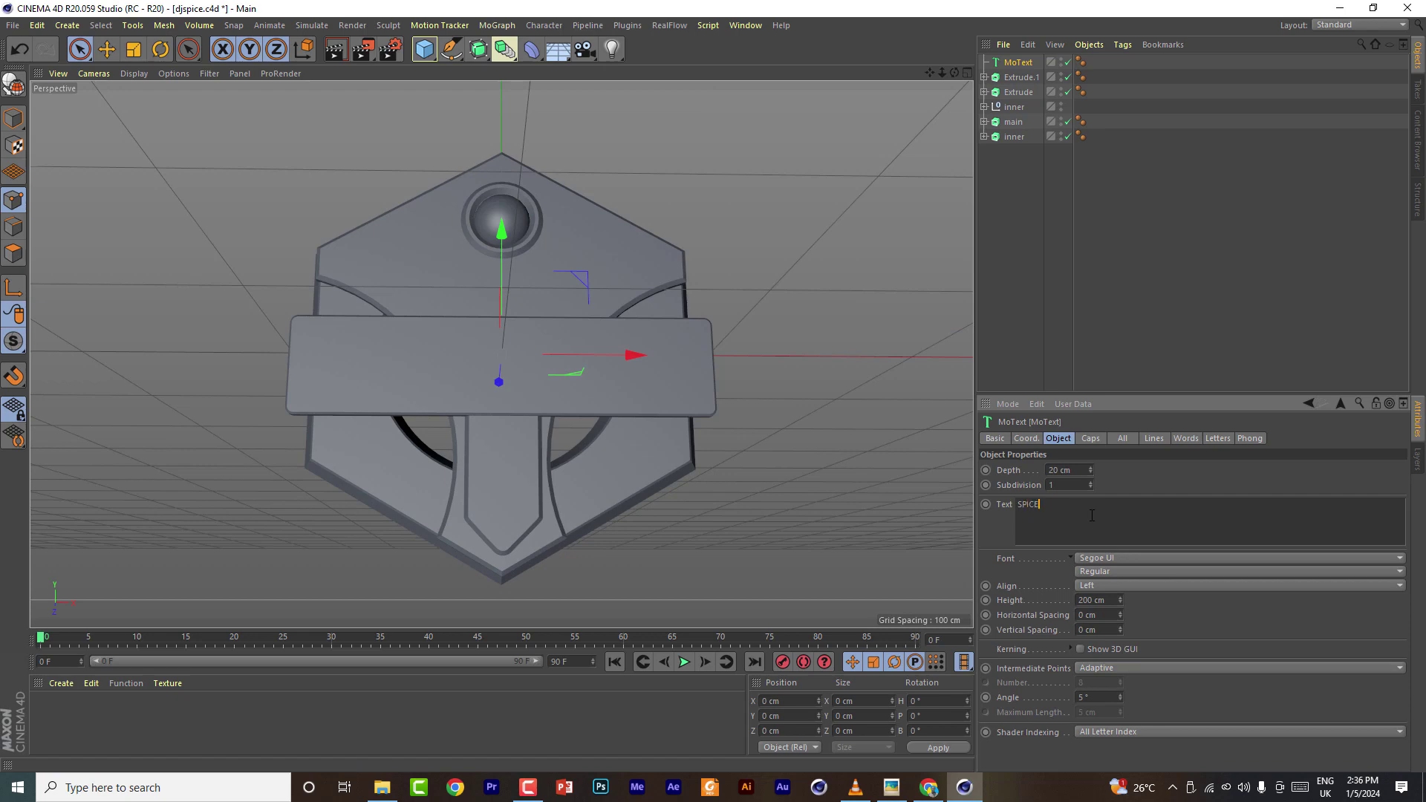
{"action": "left_click", "coordinate": [1069, 507]}
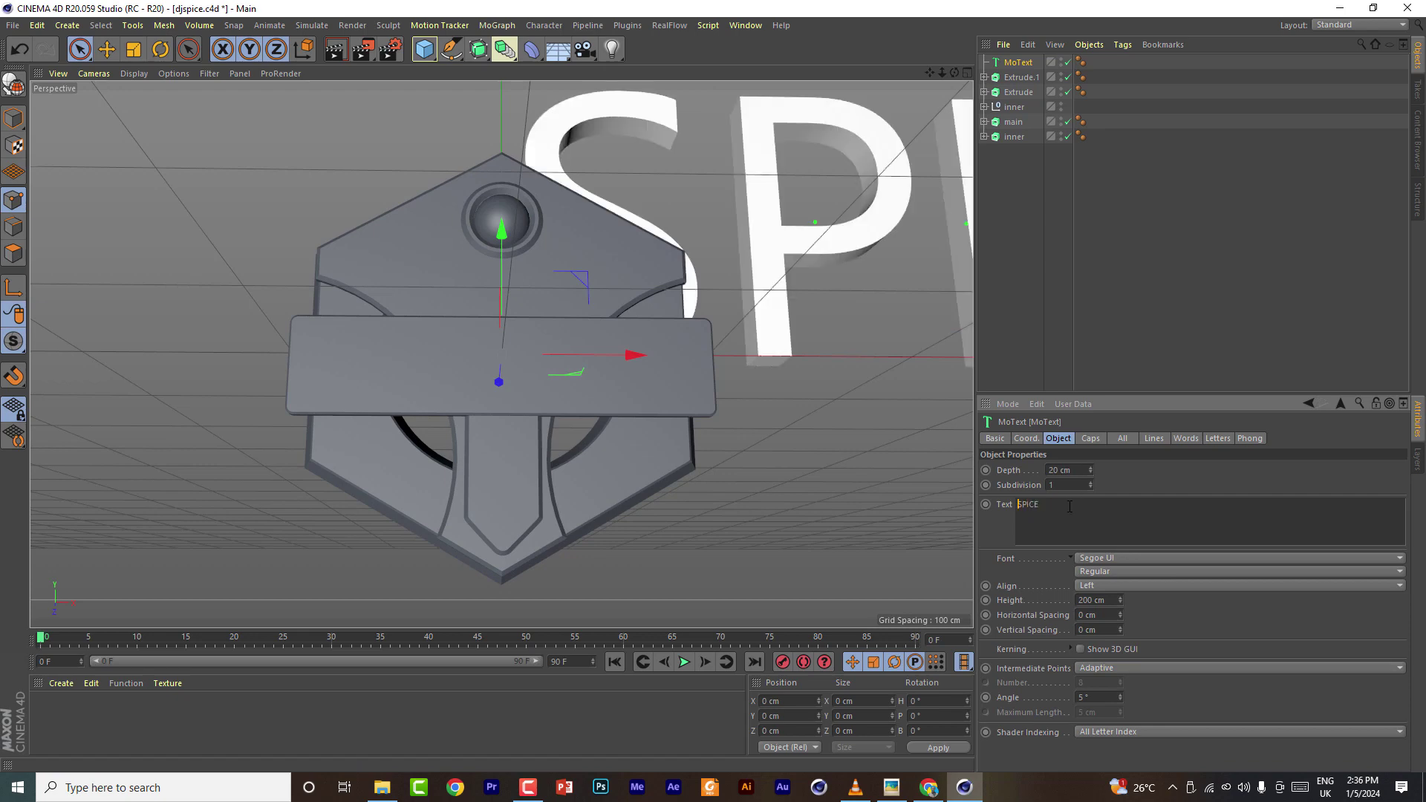
Set the SPICE text's font to Roboto Black and its alignment to Middle
{"action": "left_click", "coordinate": [1118, 559]}
{"action": "left_click", "coordinate": [1118, 559]}
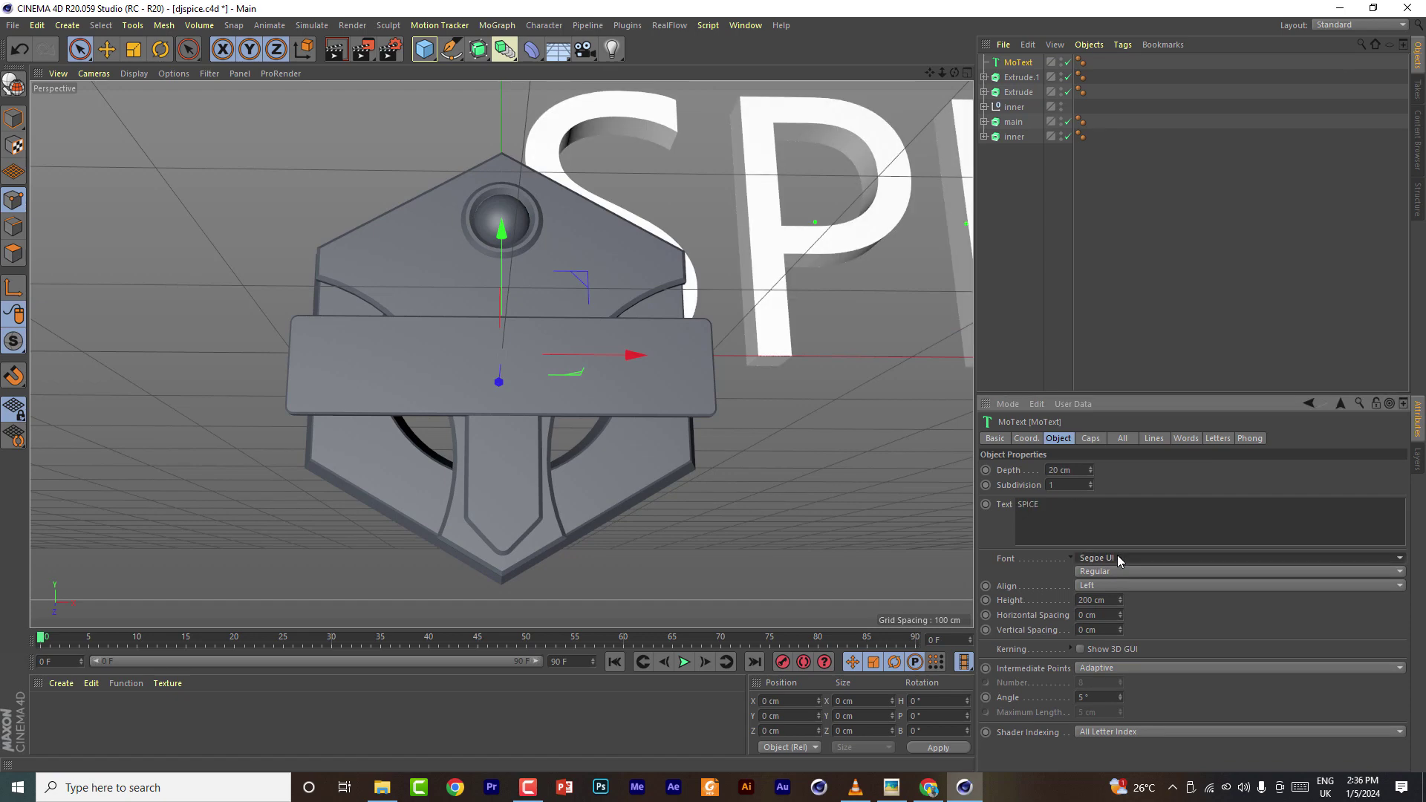
{"action": "left_click", "coordinate": [1118, 558]}
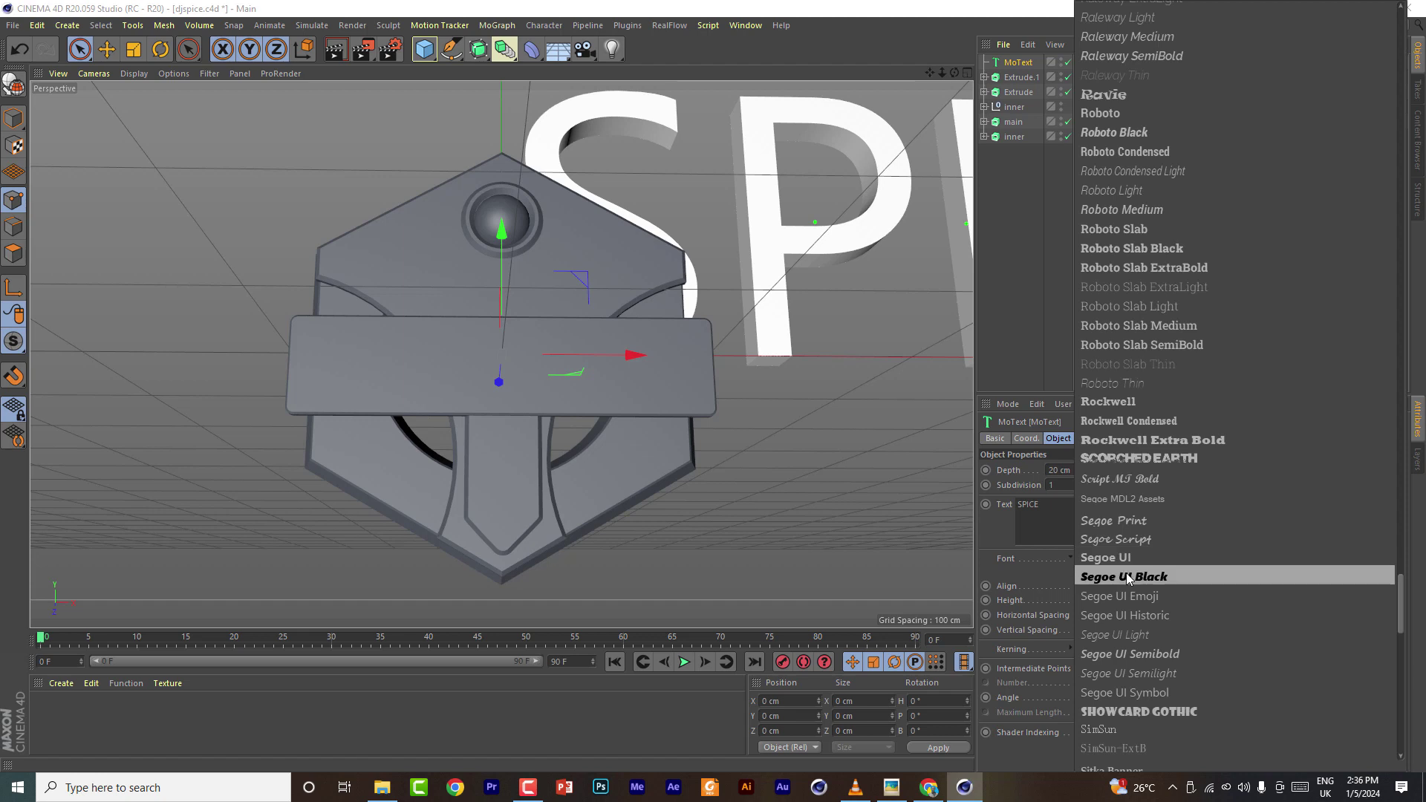
{"action": "left_click", "coordinate": [1123, 132]}
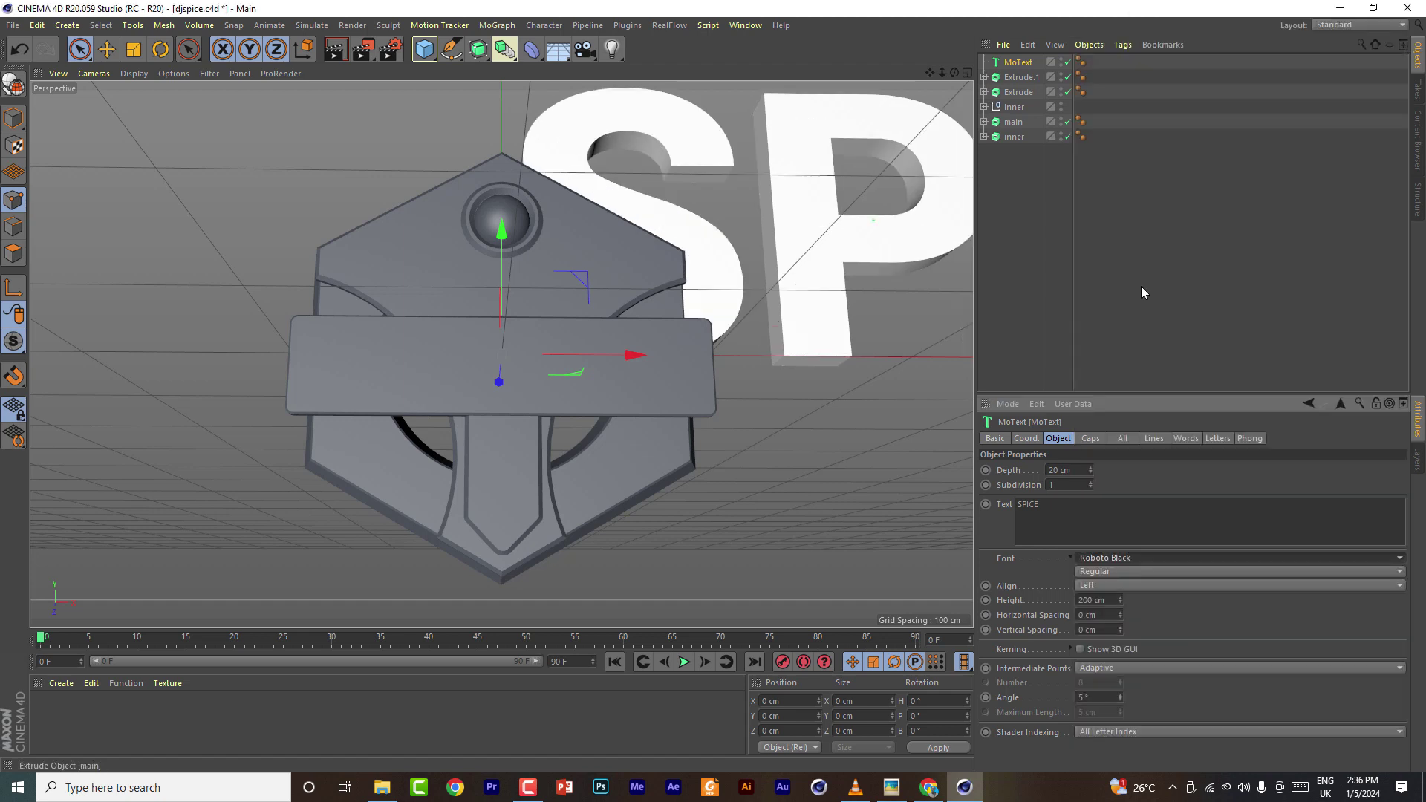
{"action": "left_click", "coordinate": [1129, 586]}
{"action": "left_click", "coordinate": [1131, 616]}
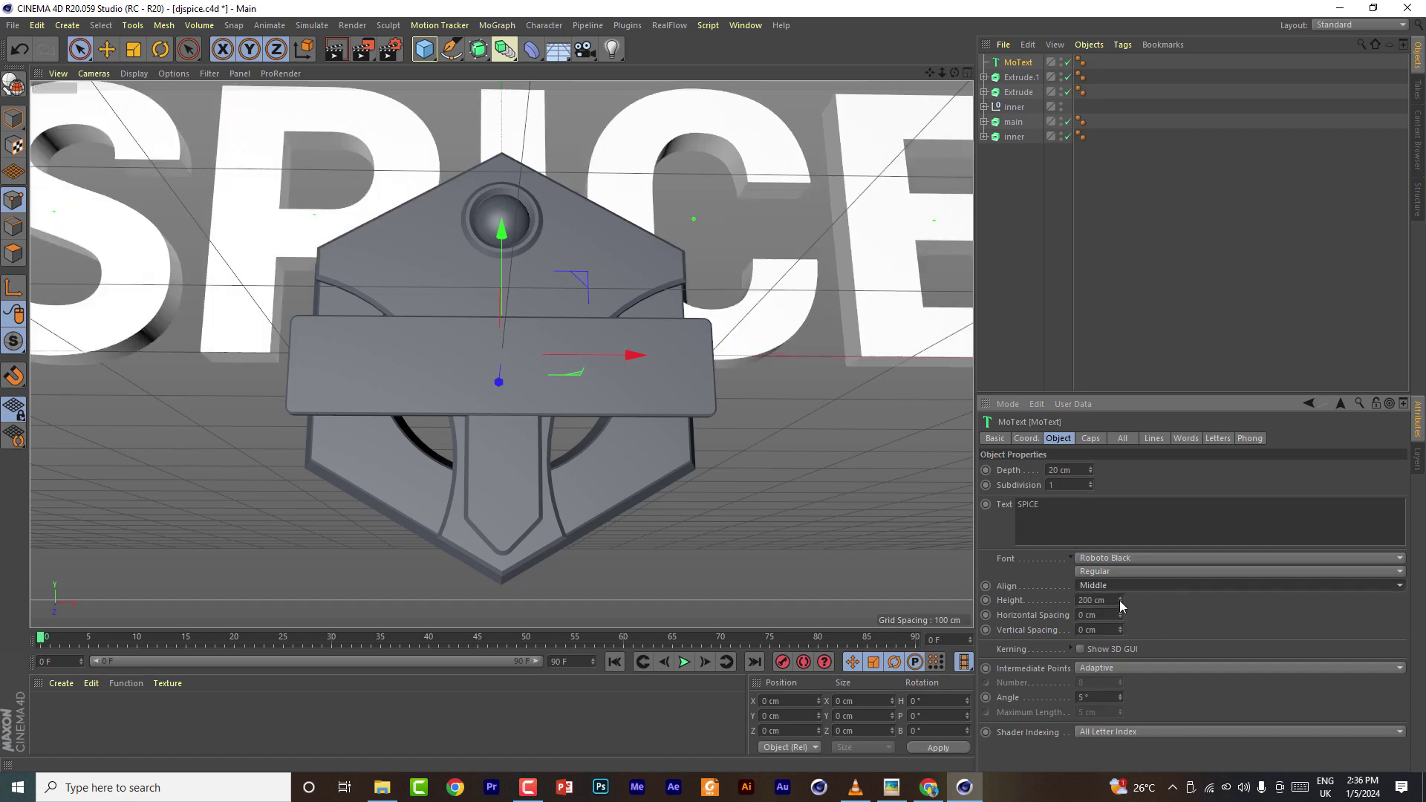
Reduce the text height to 56 cm and lower the text in the front view so it sits within the banner bar's outline
{"action": "left_click_drag", "start_coordinate": [1120, 601], "coordinate": [1120, 646]}
{"action": "left_click", "coordinate": [967, 72]}
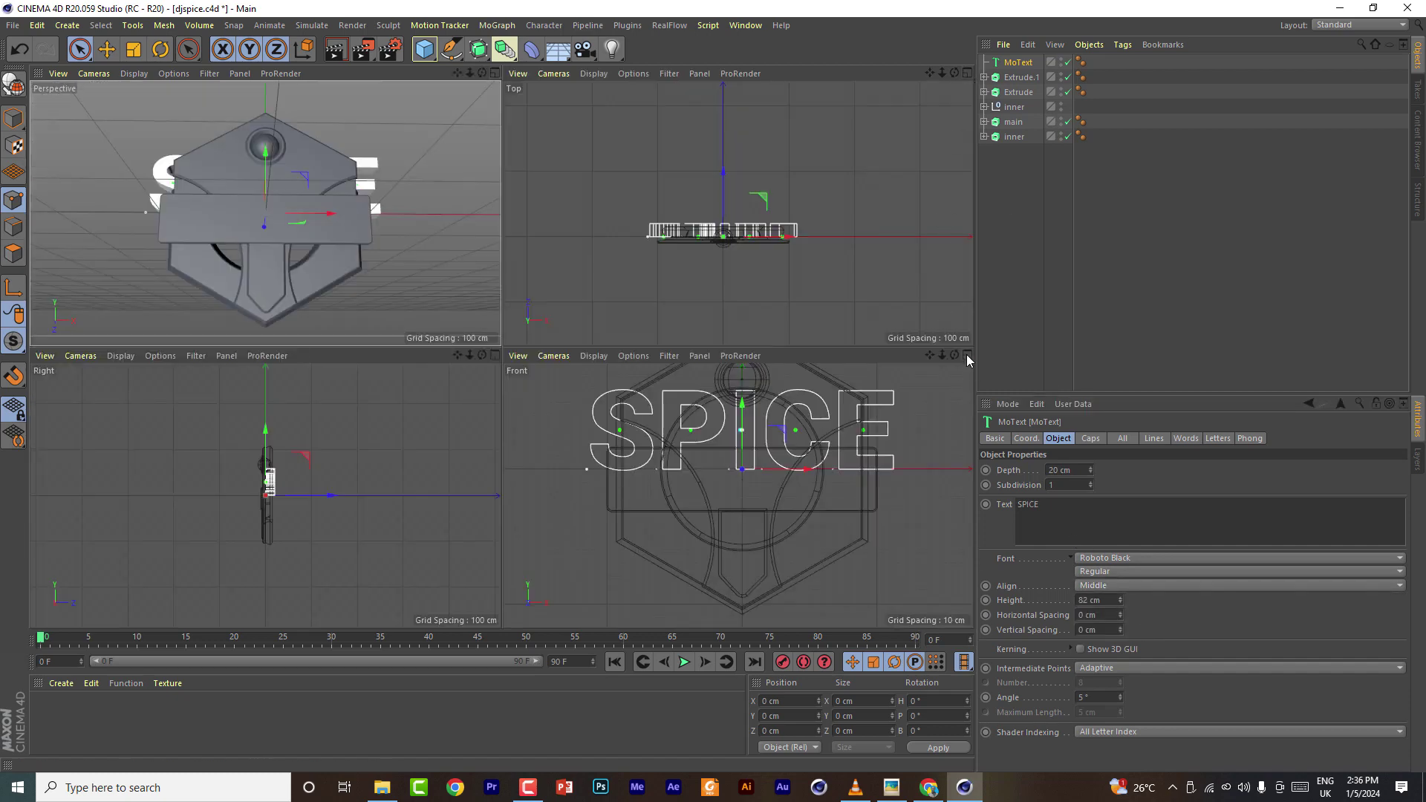
{"action": "left_click", "coordinate": [965, 354]}
{"action": "left_click_drag", "start_coordinate": [509, 167], "coordinate": [505, 268]}
{"action": "left_click_drag", "start_coordinate": [1120, 604], "coordinate": [1120, 624]}
{"action": "left_click_drag", "start_coordinate": [510, 261], "coordinate": [509, 244]}
{"action": "left_click_drag", "start_coordinate": [1120, 602], "coordinate": [1120, 609]}
{"action": "left_click_drag", "start_coordinate": [510, 254], "coordinate": [511, 251]}
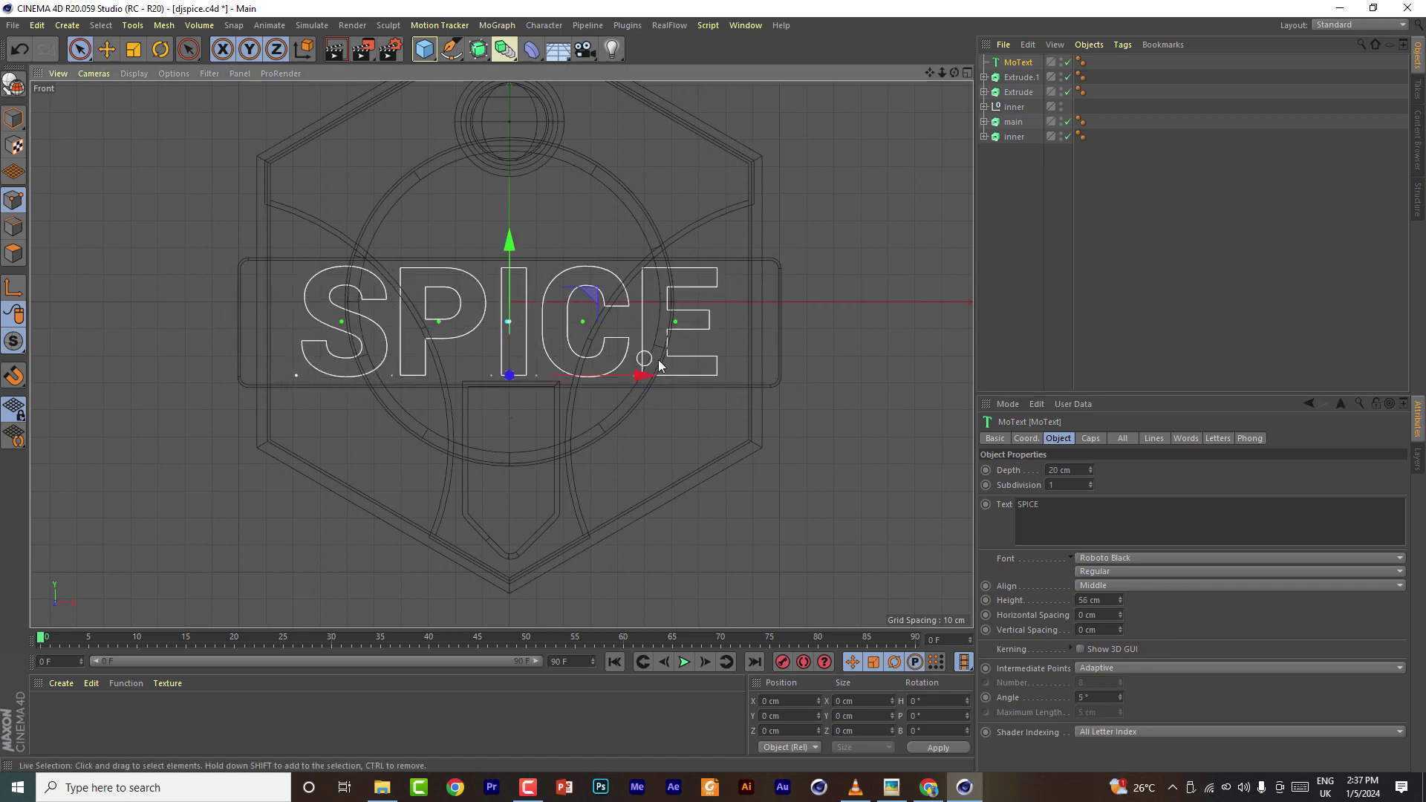
Bring the SPICE text forward in front of the banner bar and set its depth to 6 cm
{"action": "middle_click", "coordinate": [492, 78]}
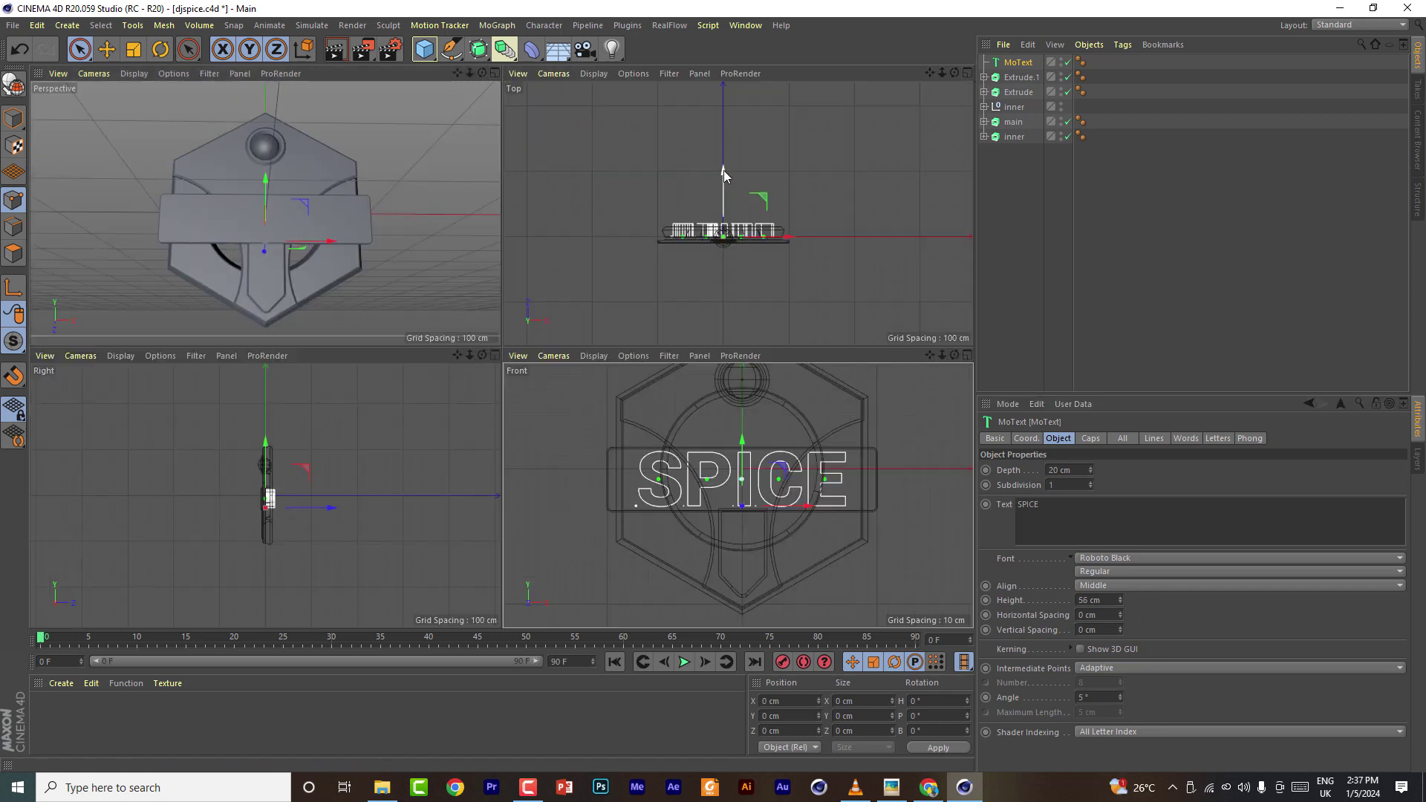
{"action": "left_click_drag", "start_coordinate": [723, 169], "coordinate": [723, 180]}
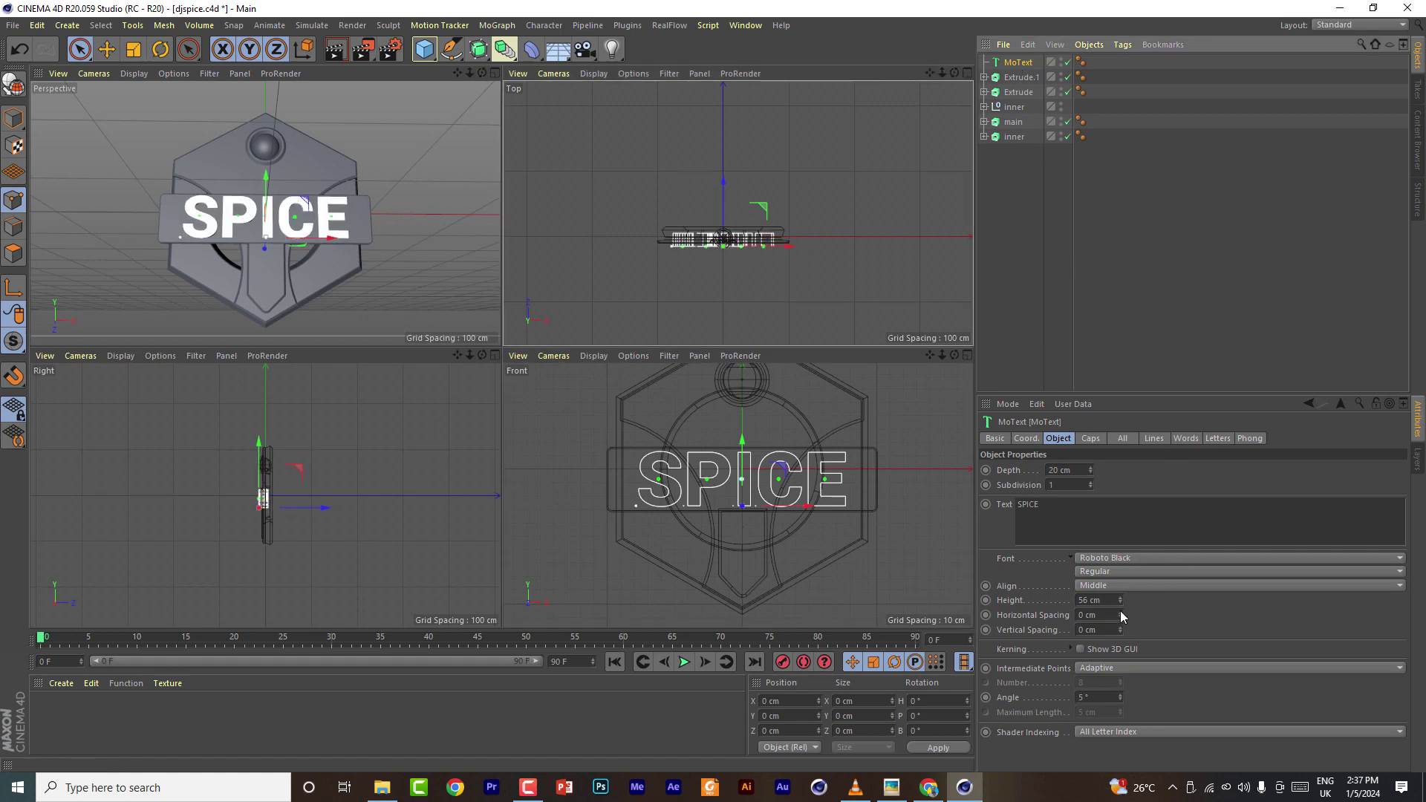
{"action": "scroll", "coordinate": [1075, 467], "scroll_direction": "down", "scroll_amount": 3}
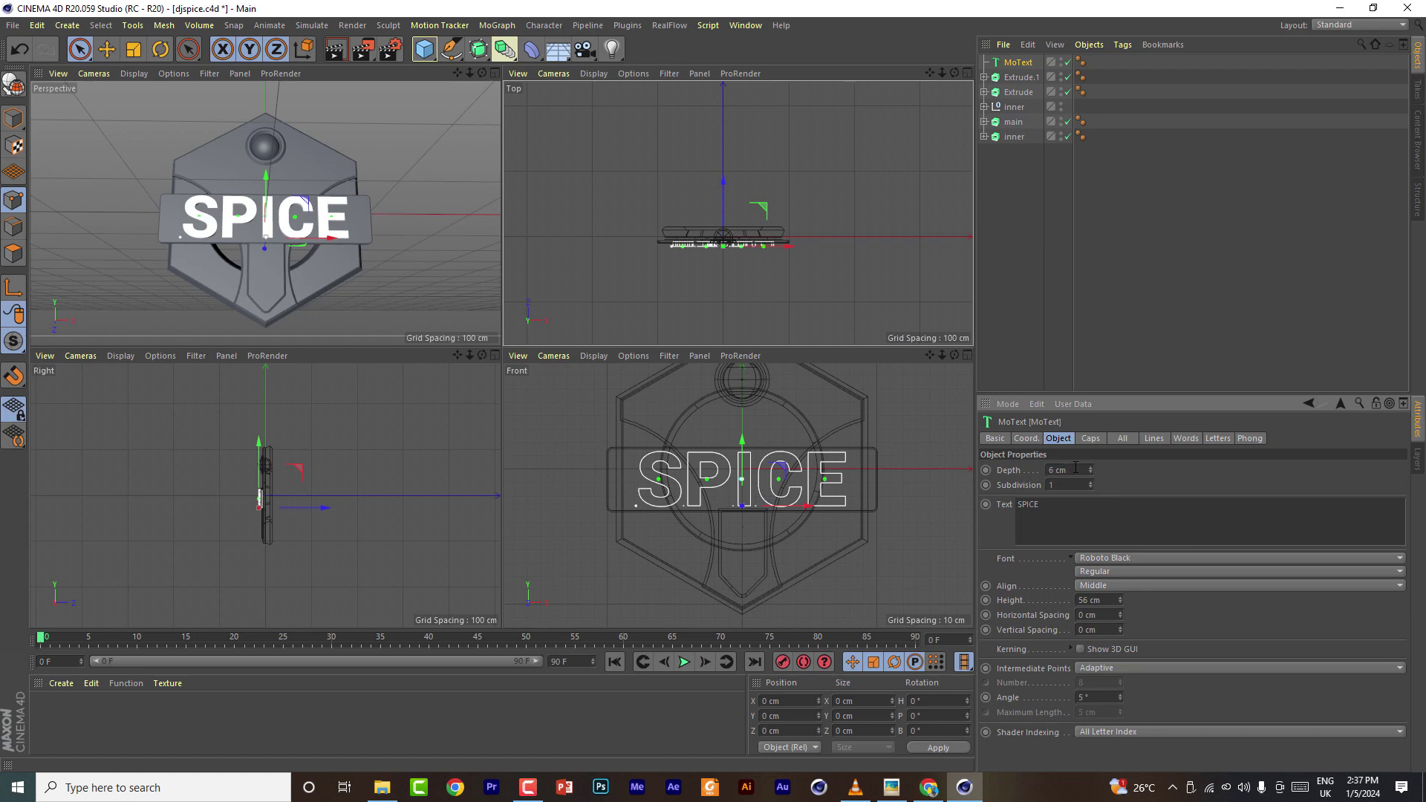
{"action": "scroll", "coordinate": [769, 166], "scroll_direction": "up", "scroll_amount": 5}
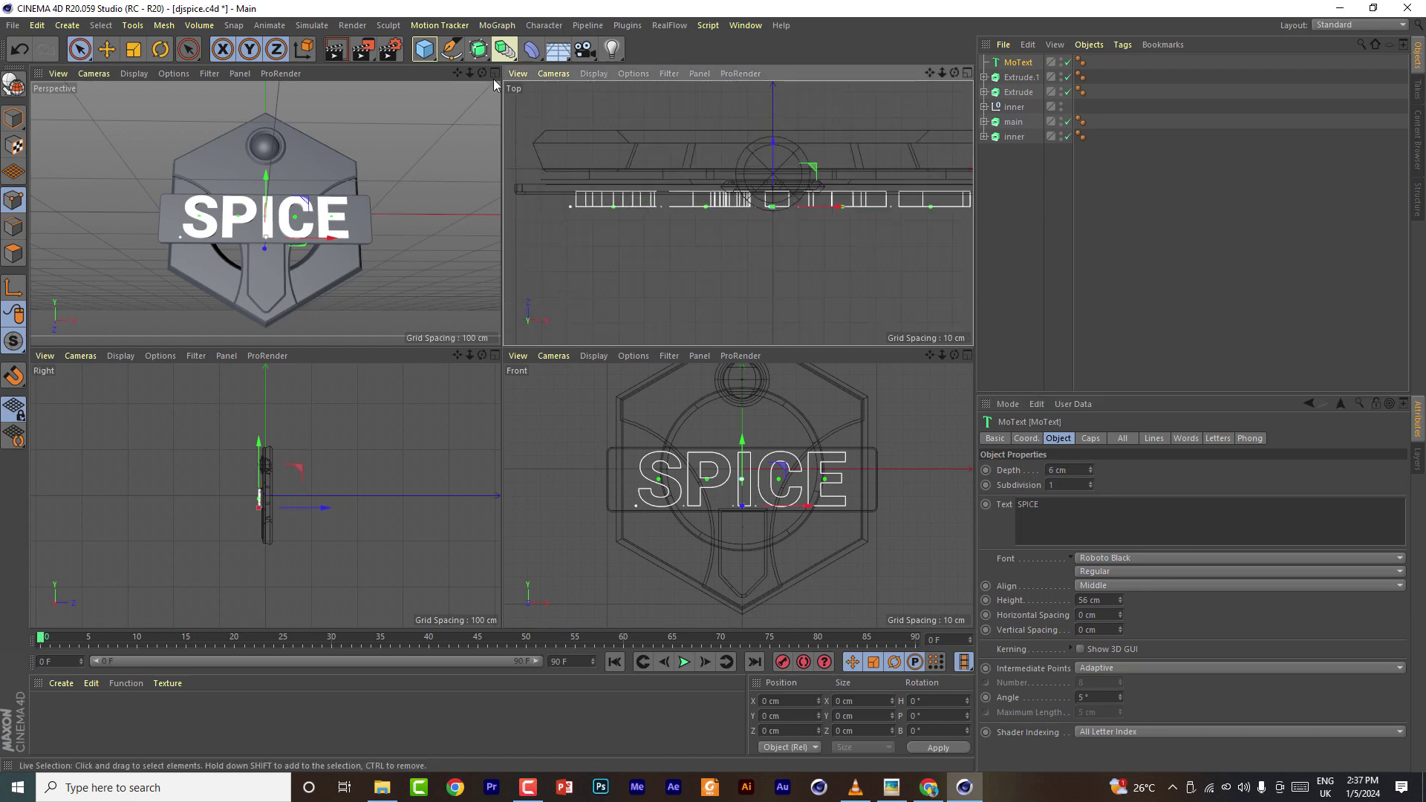
{"action": "key", "text": "F1"}
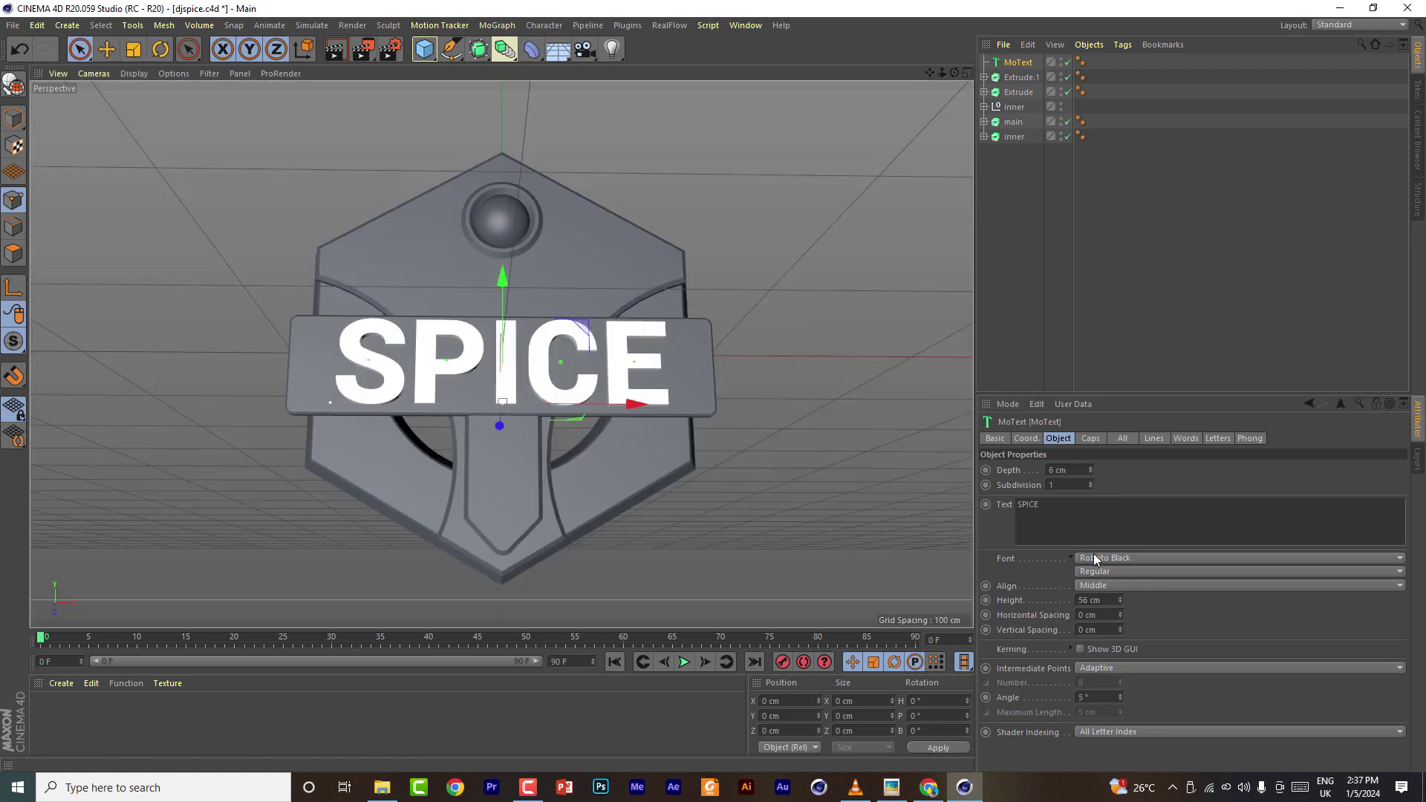
Set the text's start cap to Fillet Cap with a 1 cm radius
{"action": "left_click", "coordinate": [1089, 437]}
{"action": "left_click", "coordinate": [1137, 469]}
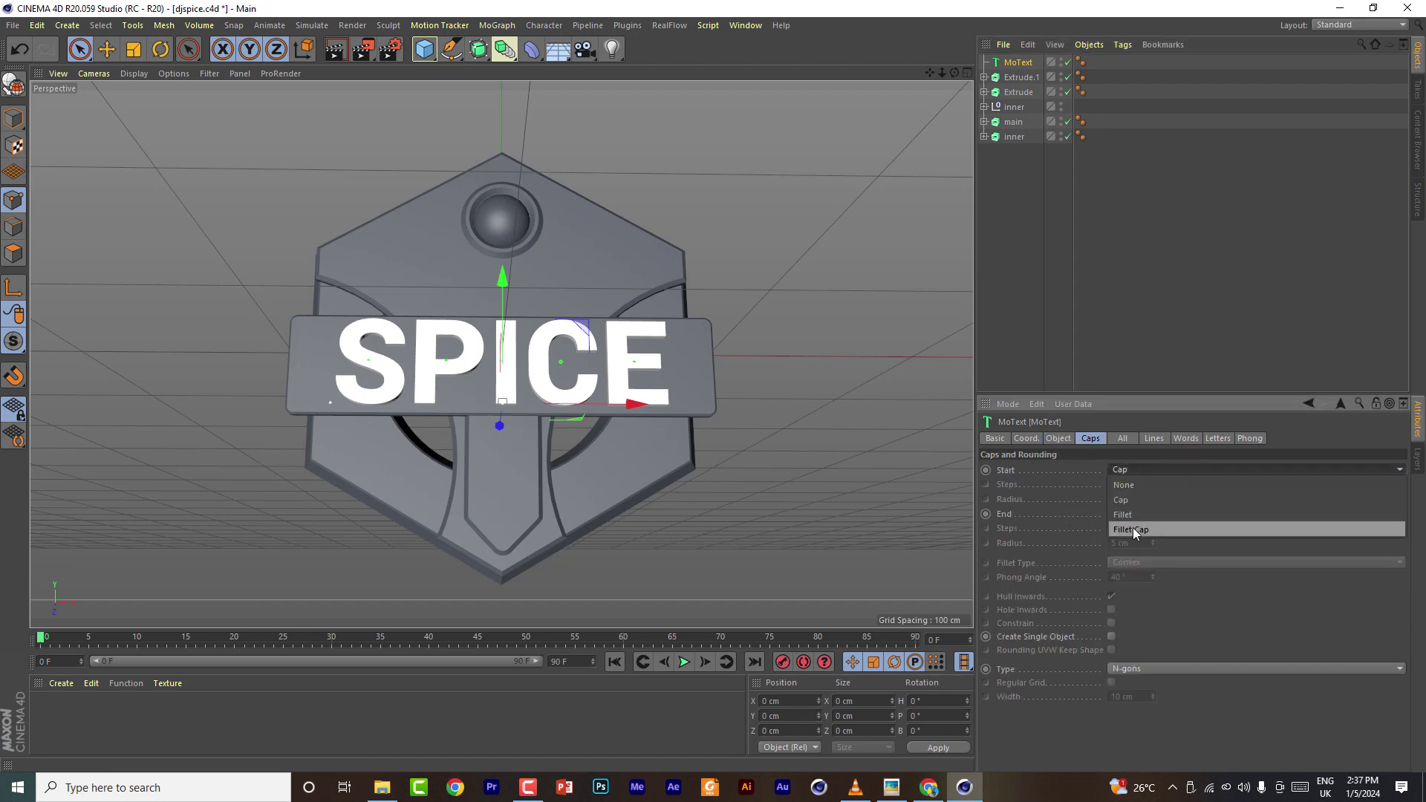
{"action": "left_click", "coordinate": [1133, 527]}
{"action": "left_click", "coordinate": [1135, 499]}
{"action": "scroll", "coordinate": [1135, 499], "scroll_direction": "down", "scroll_amount": 4}
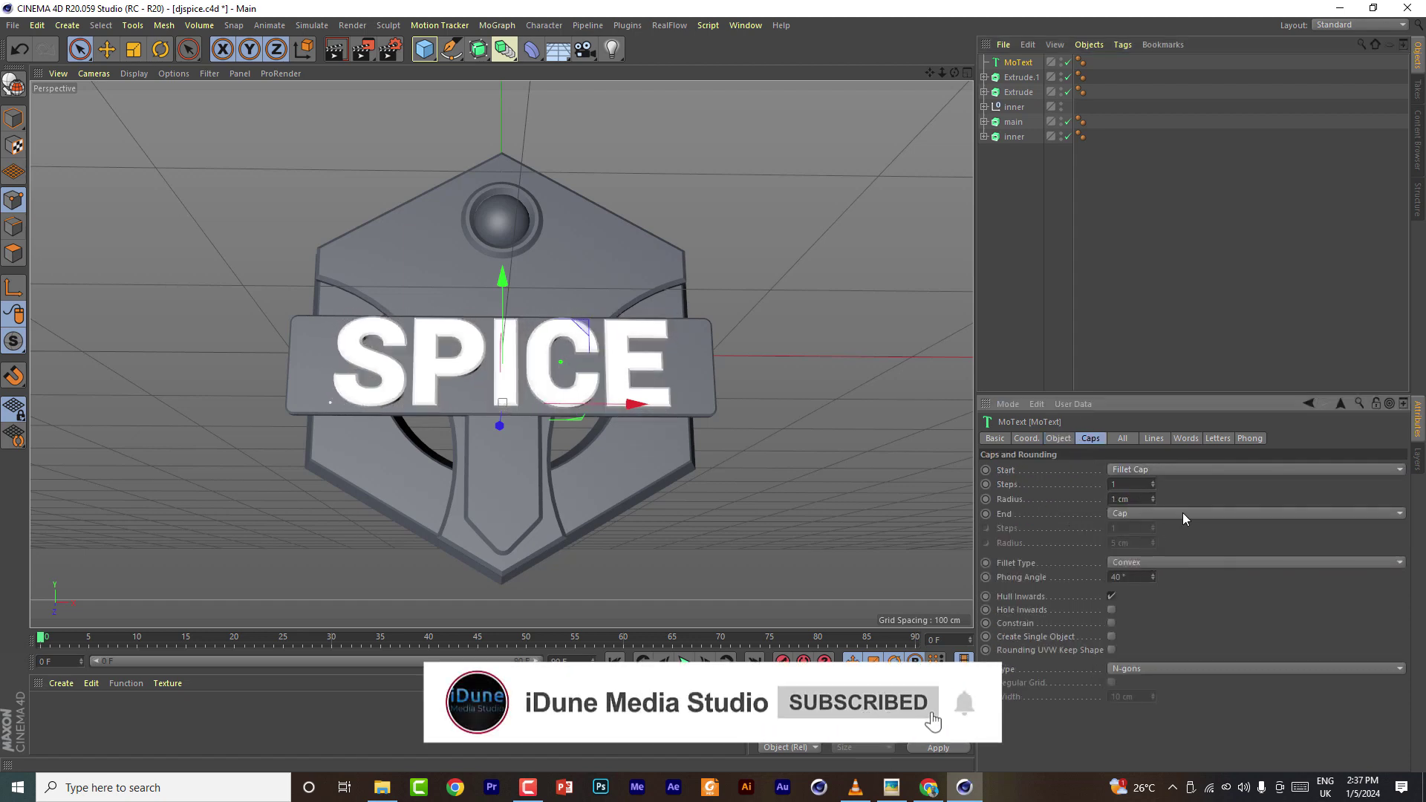
Set the text's end cap to Fillet Cap with a 3 cm radius
{"action": "left_click", "coordinate": [1182, 513]}
{"action": "left_click", "coordinate": [1158, 573]}
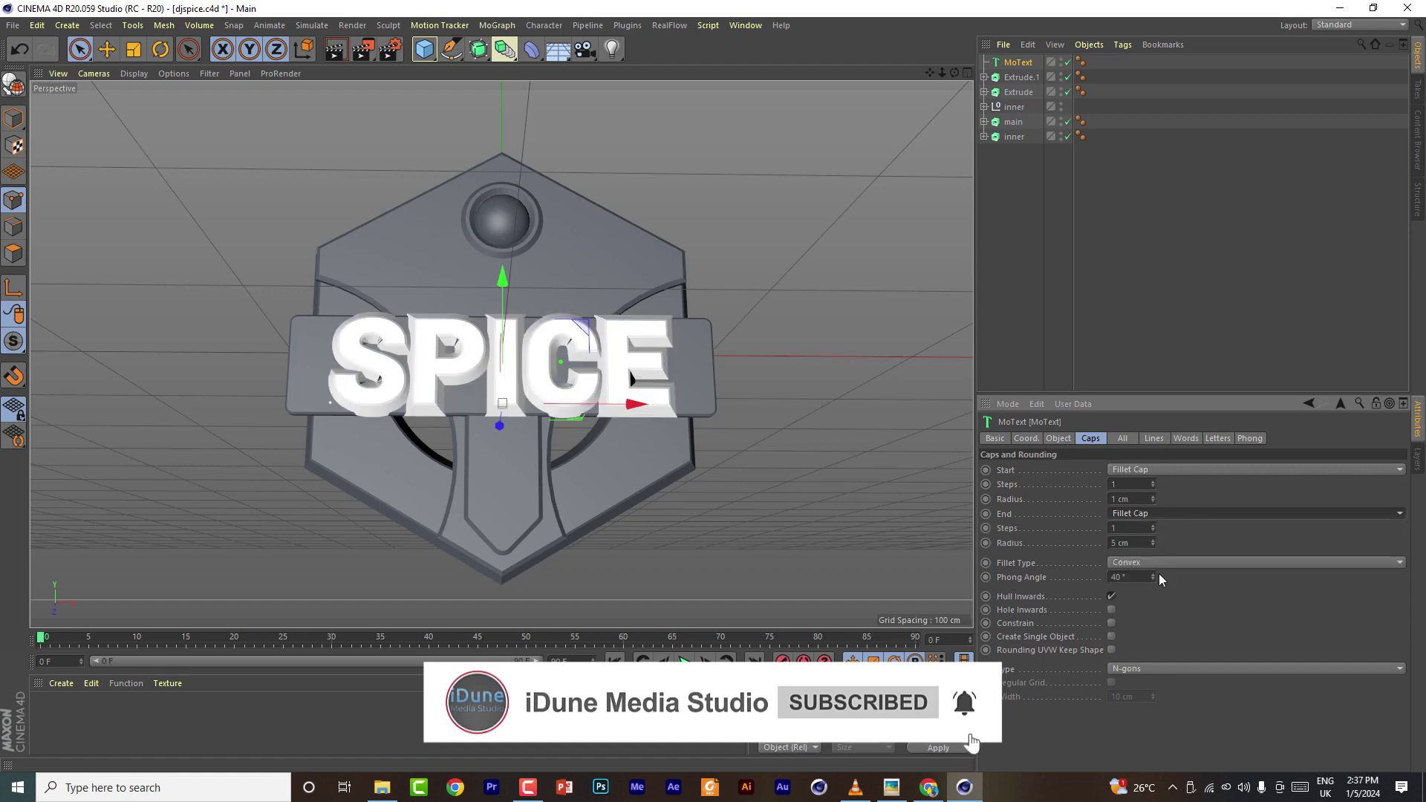
{"action": "left_click", "coordinate": [1135, 543]}
{"action": "scroll", "coordinate": [1135, 543], "scroll_direction": "down", "scroll_amount": 1}
{"action": "mouse_move", "coordinate": [955, 73]}
{"action": "left_mouse_down"}
{"action": "mouse_move", "coordinate": [817, 119]}
{"action": "mouse_move", "coordinate": [1100, 70]}
{"action": "mouse_move", "coordinate": [943, 63]}
{"action": "left_mouse_up"}
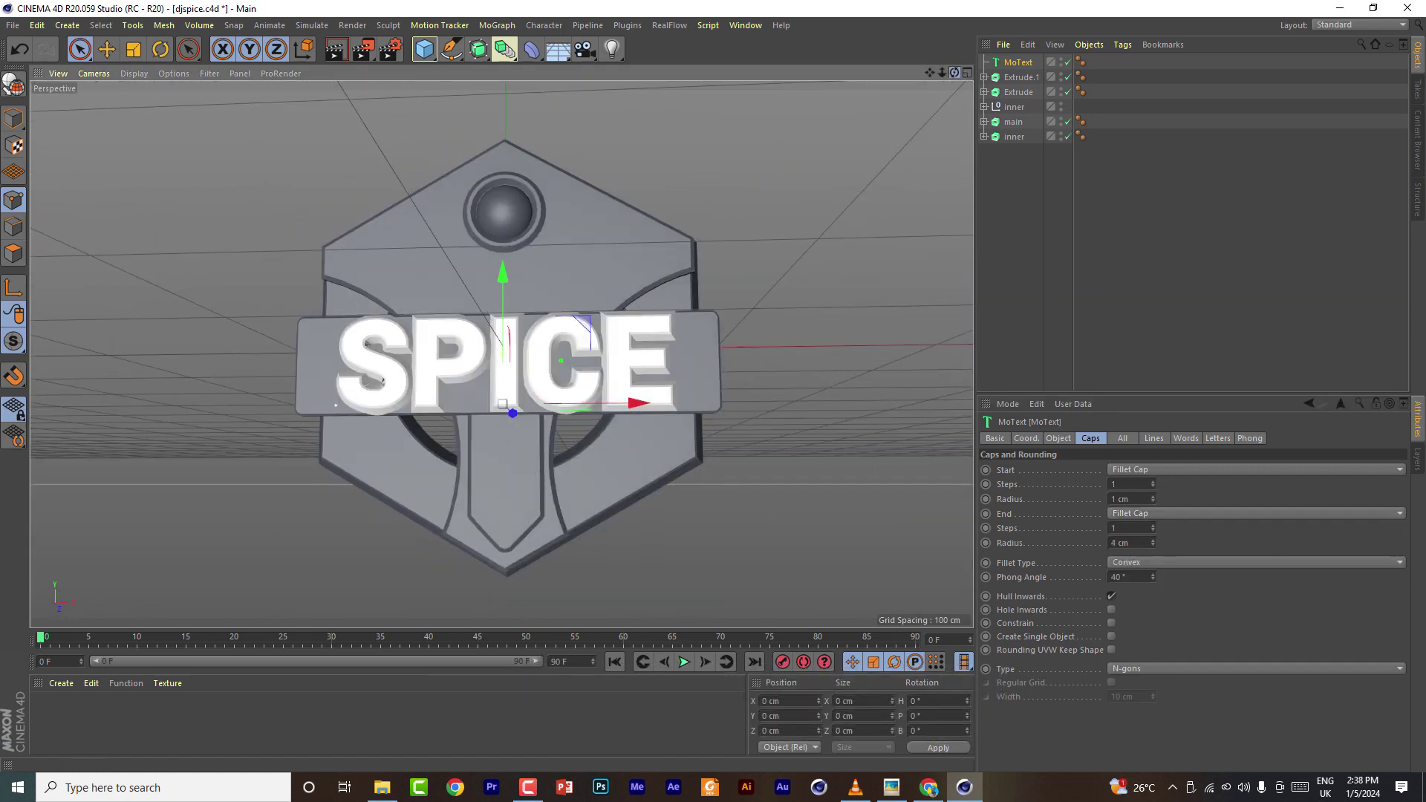
{"action": "left_click", "coordinate": [1153, 546]}
{"action": "left_click", "coordinate": [1153, 546]}
{"action": "left_click_drag", "start_coordinate": [668, 356], "coordinate": [668, 394], "text": "alt"}
{"action": "left_click", "coordinate": [1153, 540]}
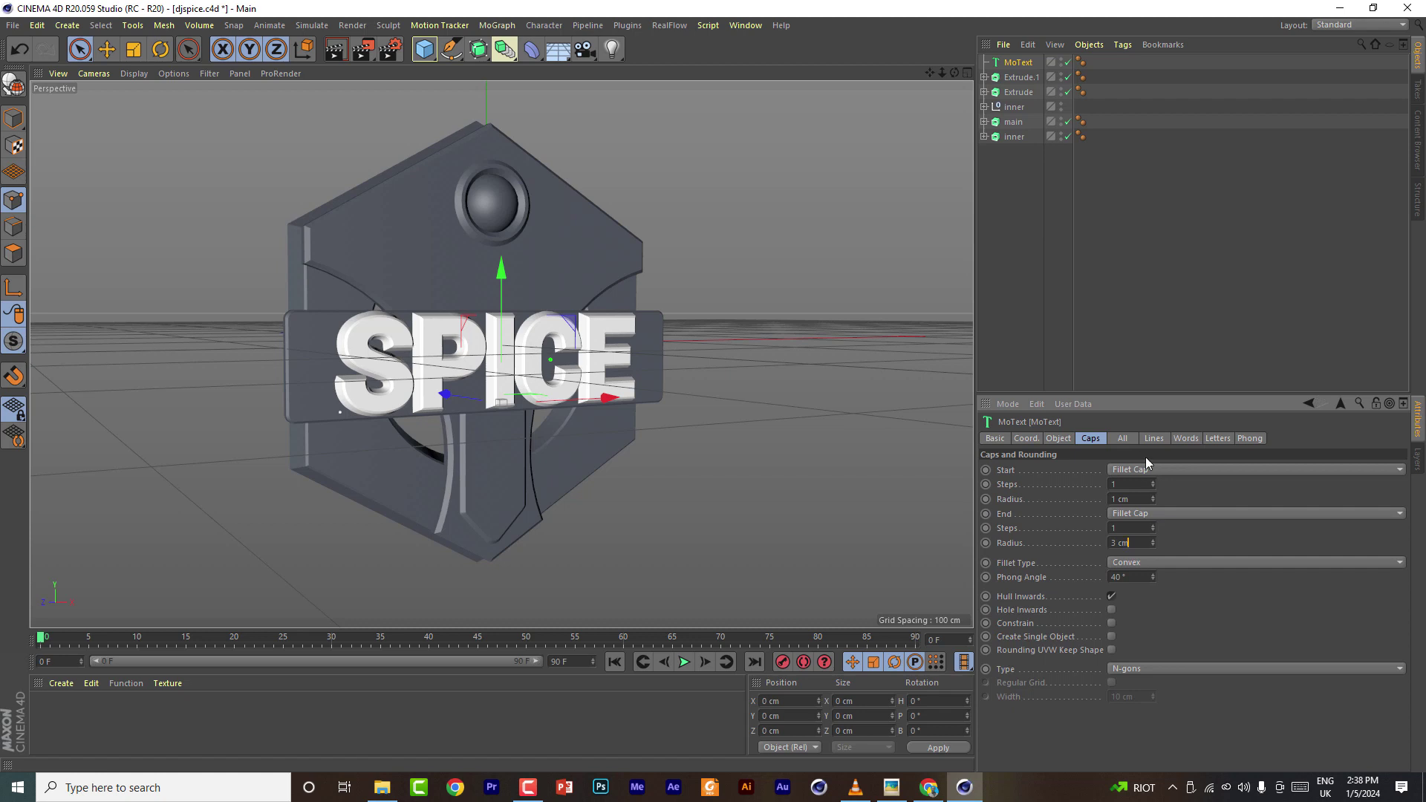
Set the SPICE text's height to 51 cm and its depth to 3 cm
{"action": "left_click", "coordinate": [1061, 438]}
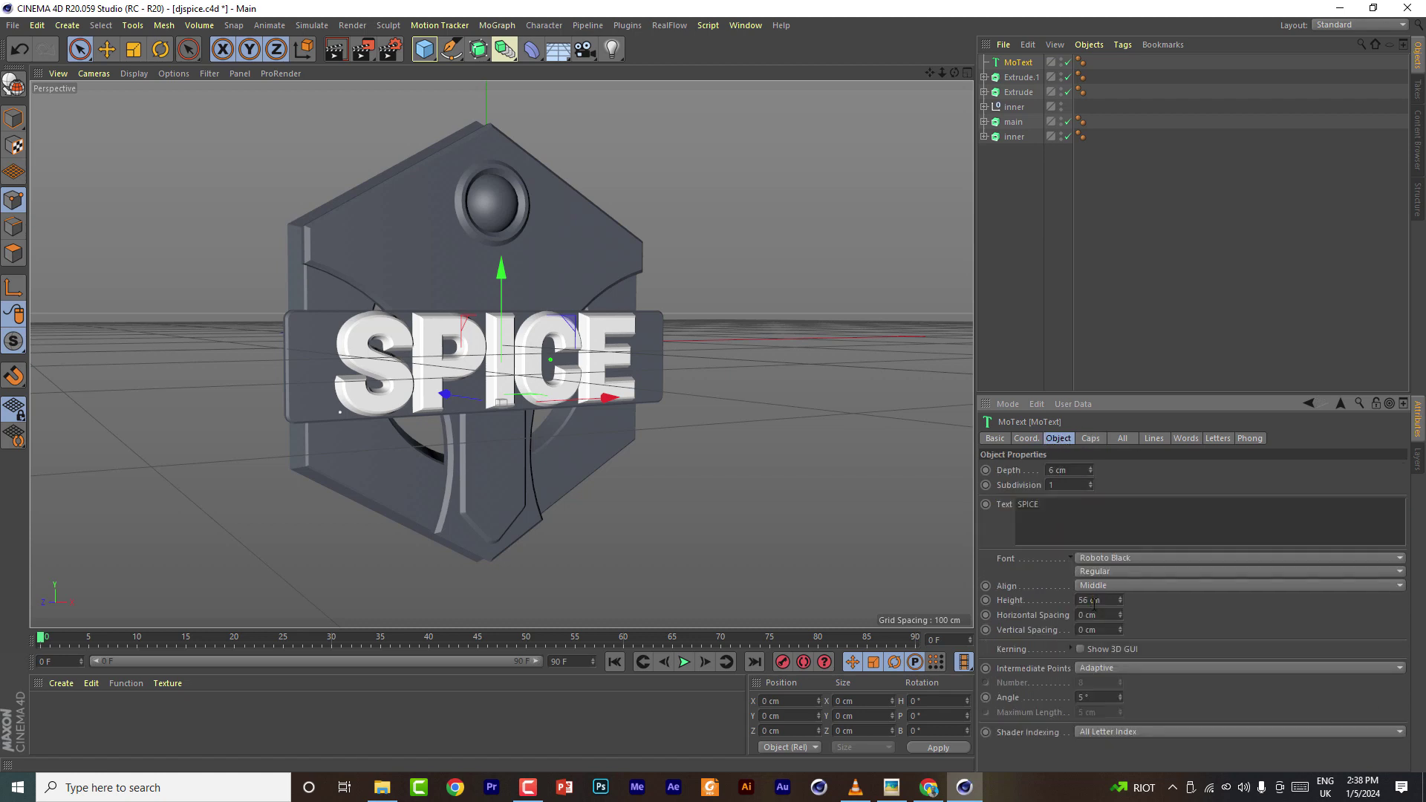
{"action": "scroll", "coordinate": [1094, 603], "scroll_direction": "down", "scroll_amount": 5}
{"action": "scroll", "coordinate": [1065, 469], "scroll_direction": "down", "scroll_amount": 3}
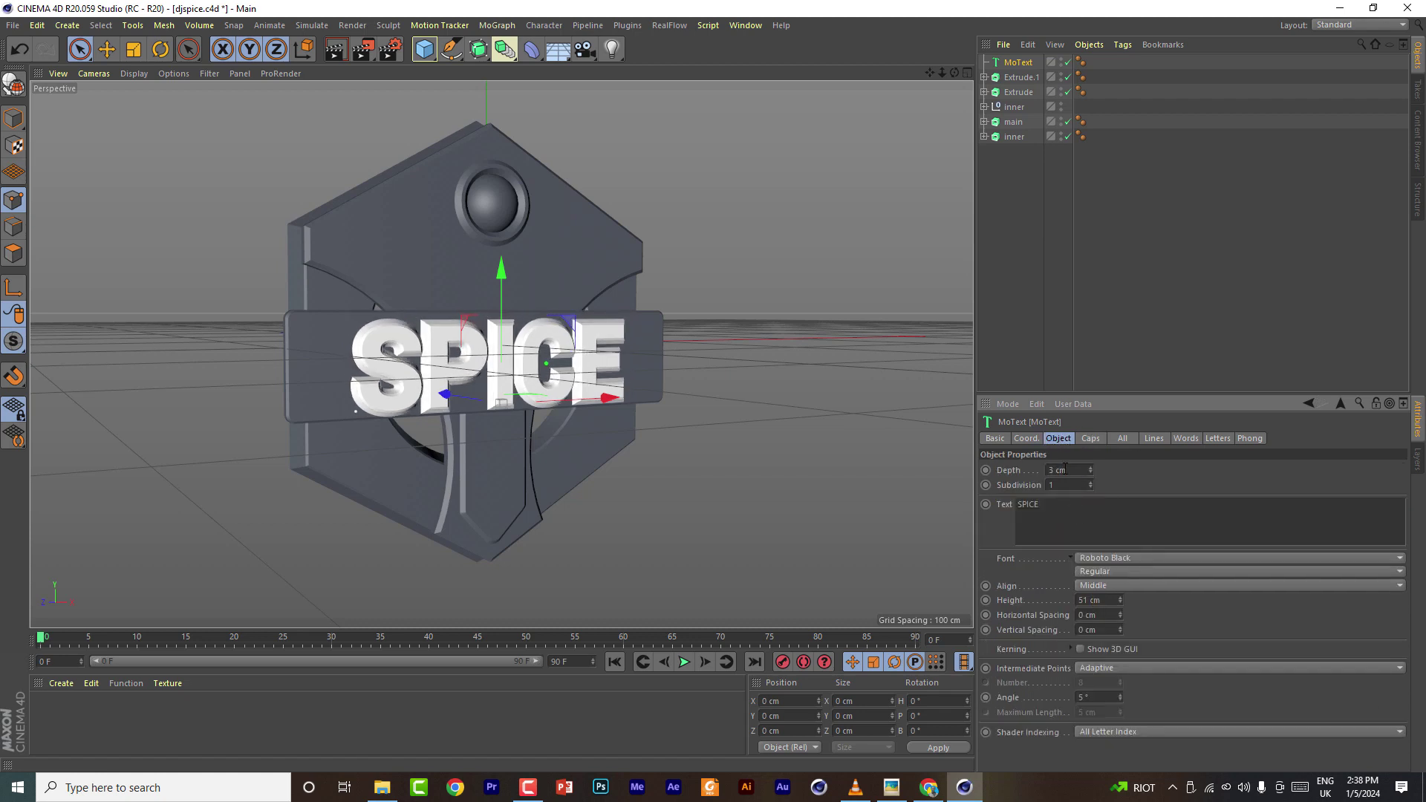
{"action": "left_click_drag", "start_coordinate": [955, 73], "coordinate": [490, 75]}
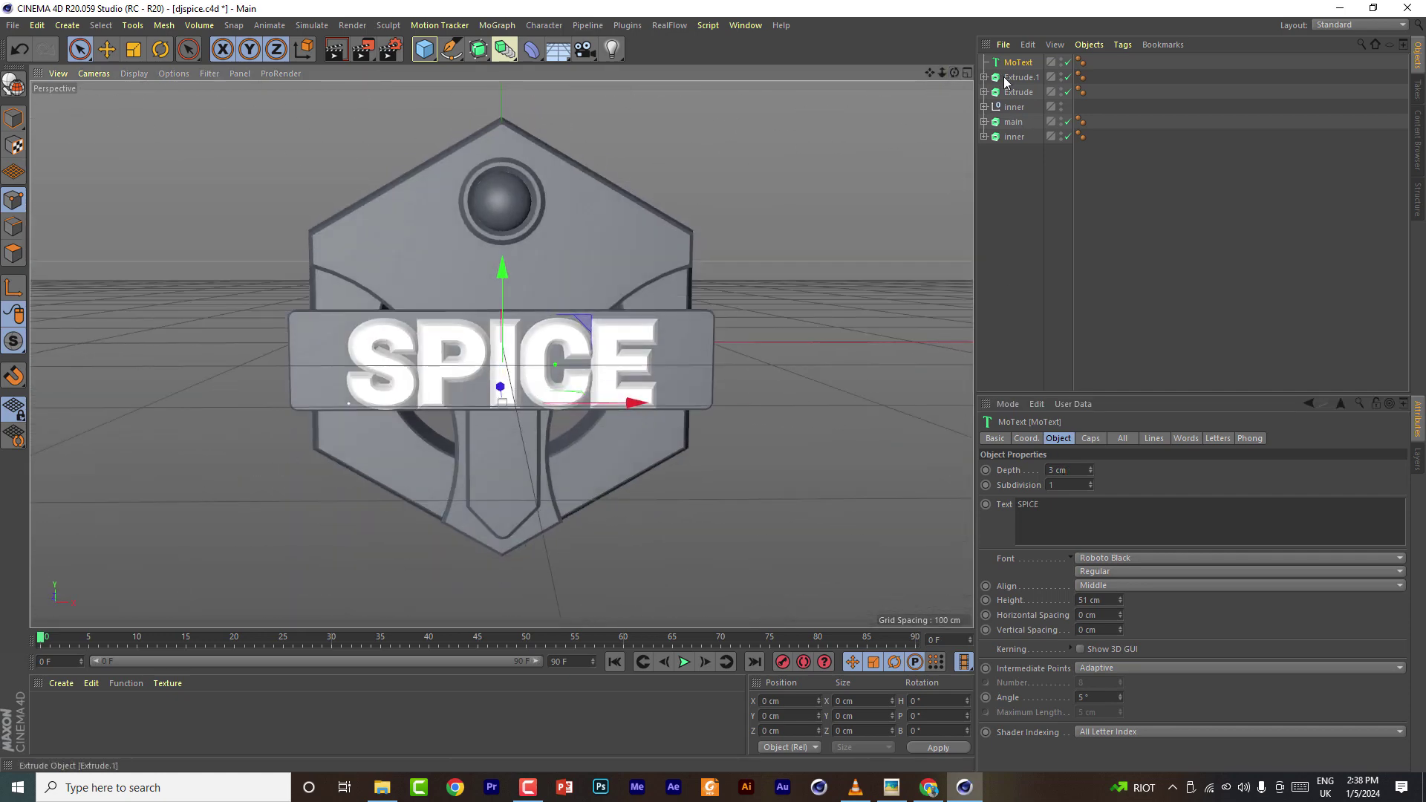
Set the height of the banner bar's Rectangle spline to 50 cm
{"action": "left_click", "coordinate": [984, 77]}
{"action": "left_click", "coordinate": [1031, 92]}
{"action": "left_click", "coordinate": [984, 107]}
{"action": "left_click", "coordinate": [1031, 121]}
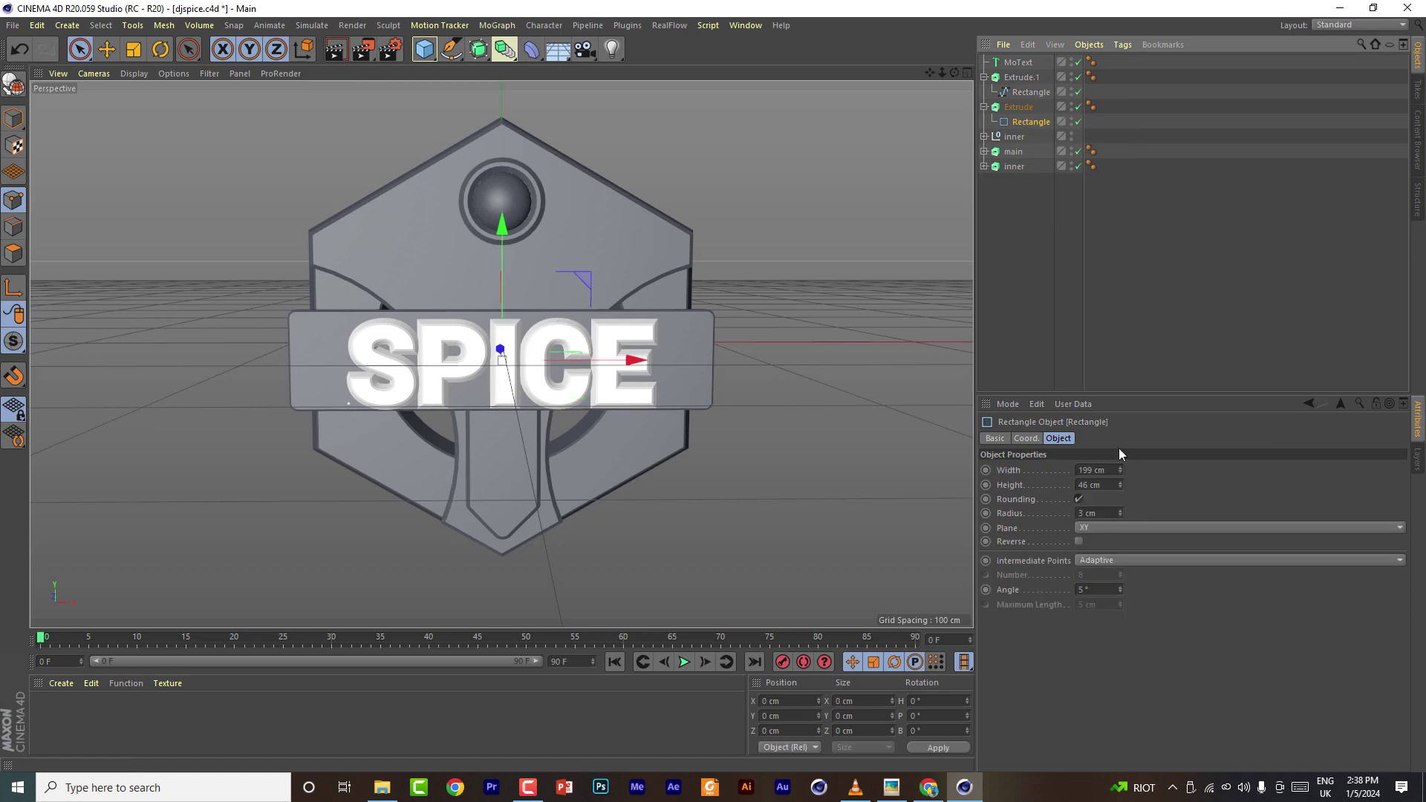
{"action": "scroll", "coordinate": [1099, 485], "scroll_direction": "up", "scroll_amount": 4}
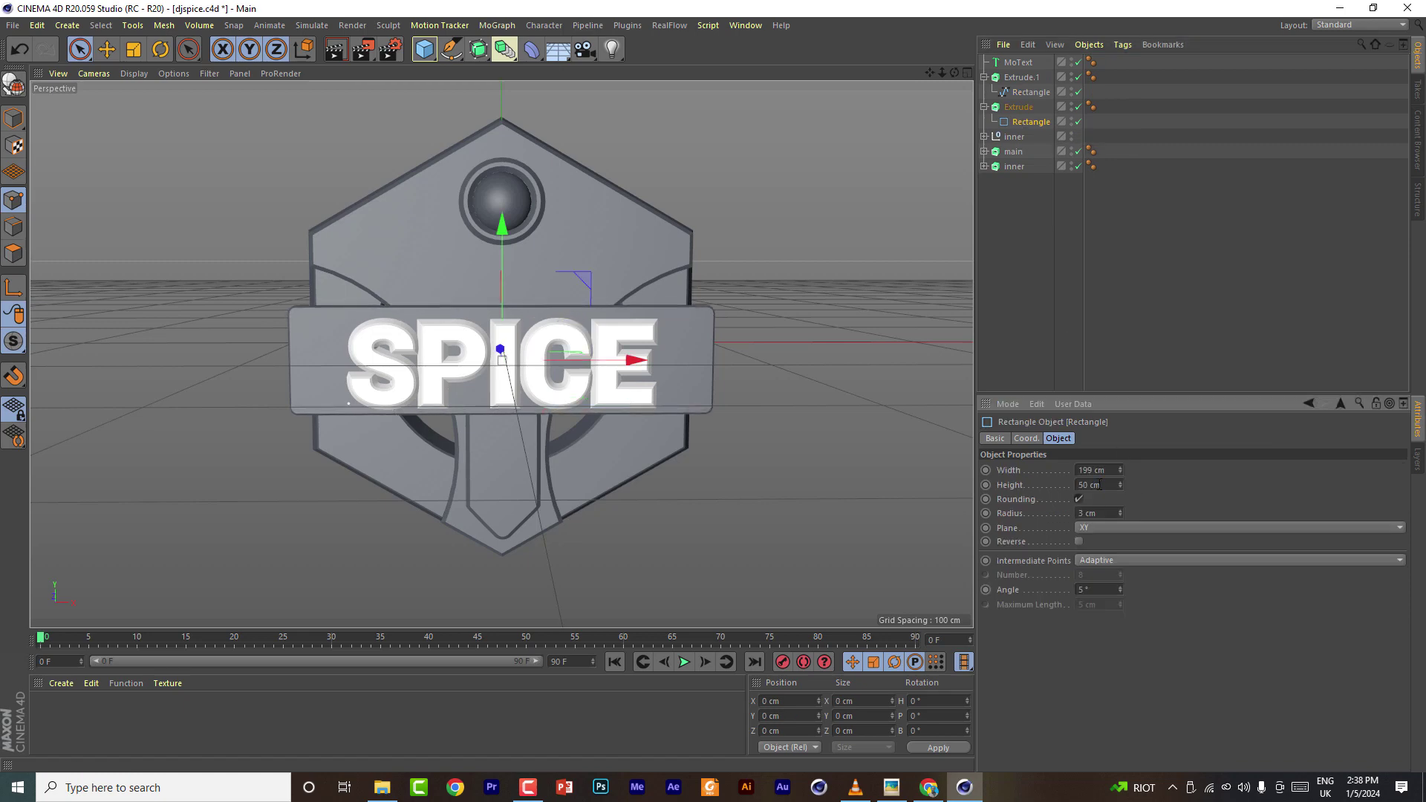
Shift the SPICE text slightly along the Z axis to seat it against the front of the banner bar
{"action": "left_click_drag", "start_coordinate": [959, 77], "coordinate": [1193, 82]}
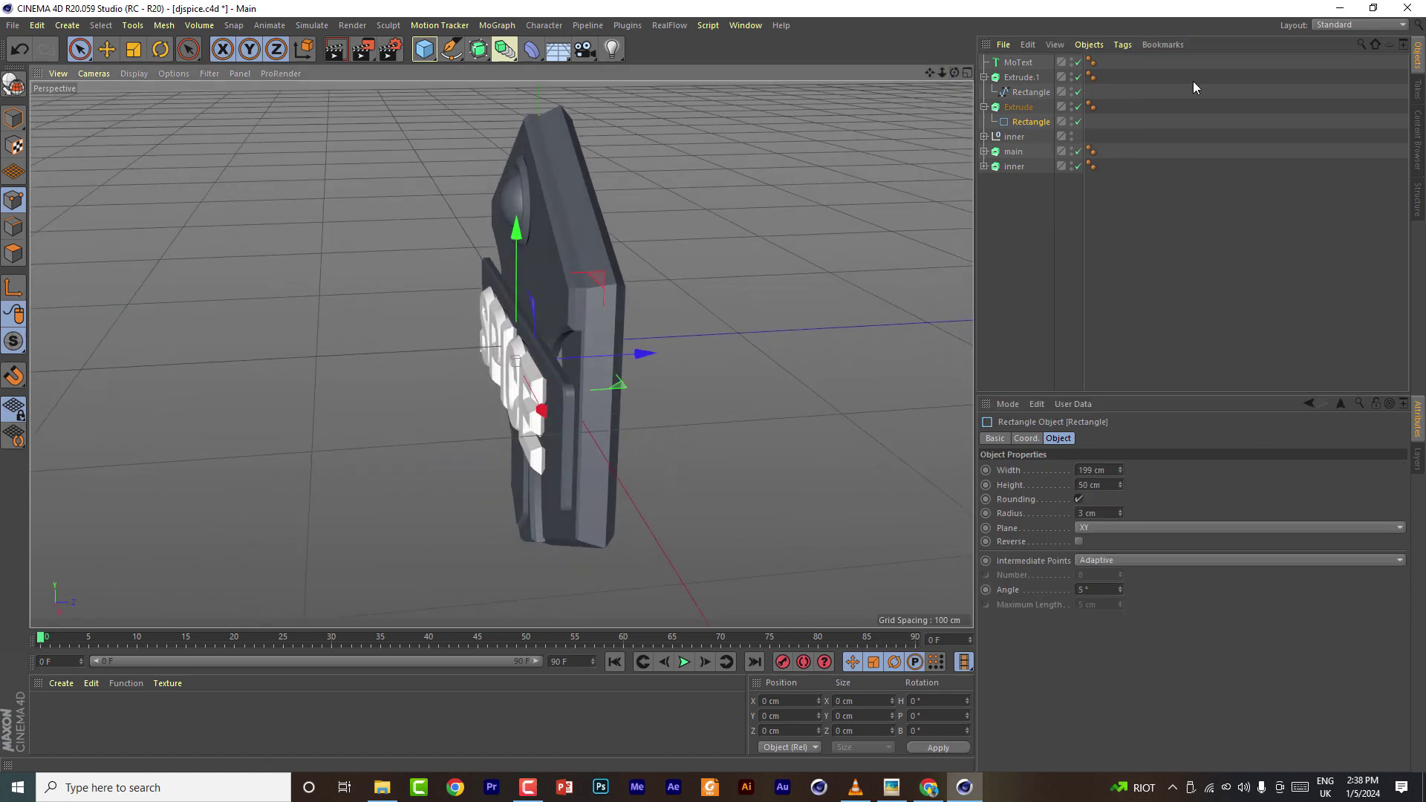
{"action": "left_click", "coordinate": [1019, 62]}
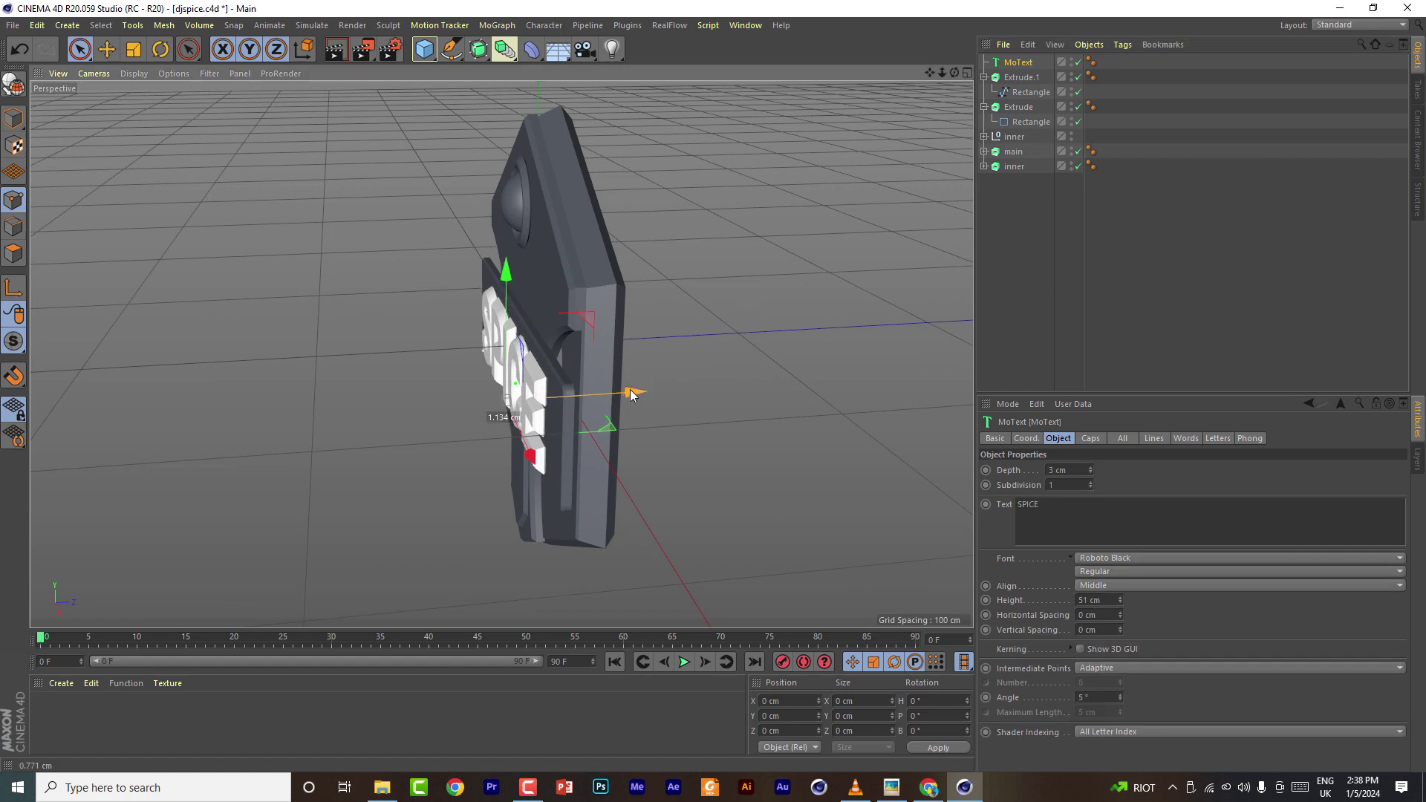
{"action": "left_click_drag", "start_coordinate": [954, 72], "coordinate": [765, 77]}
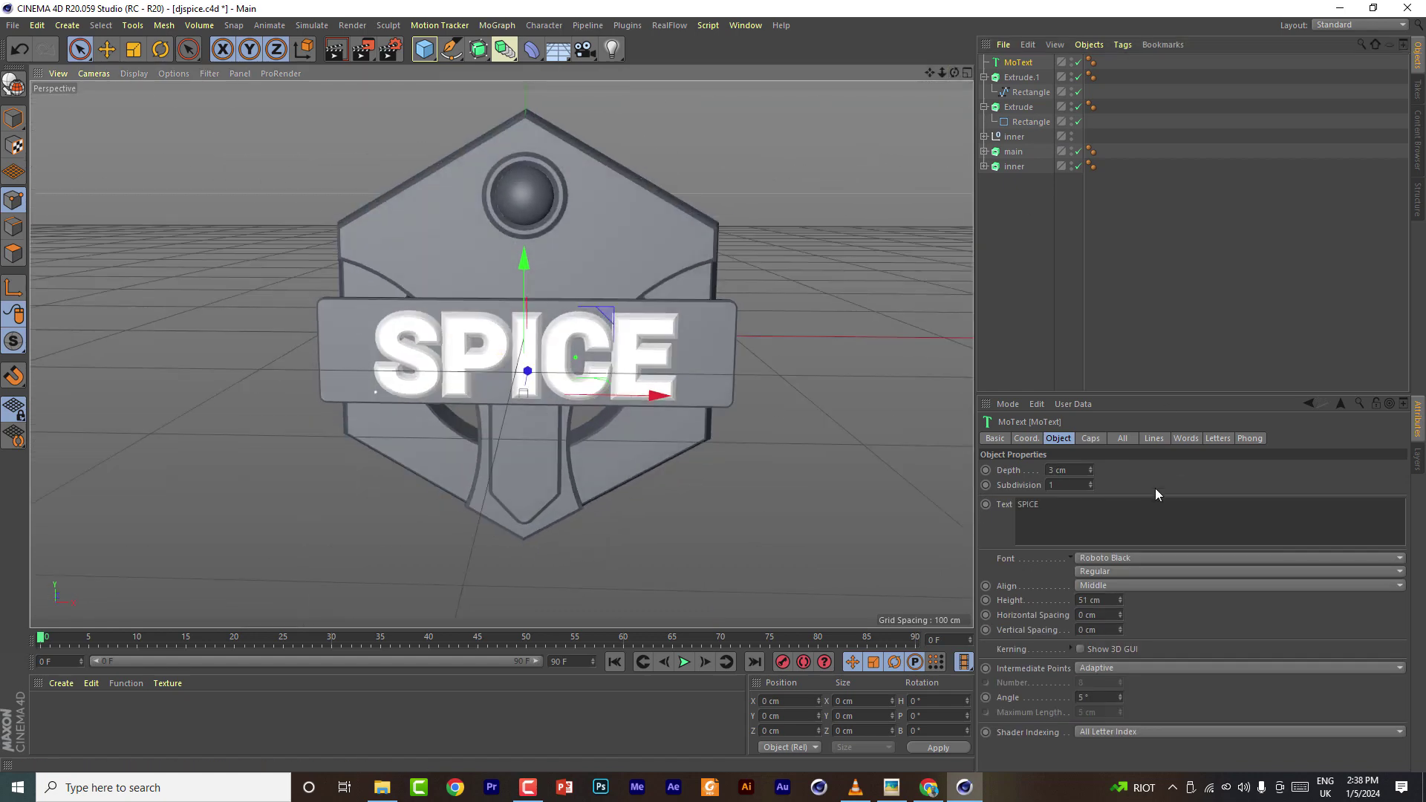
Set the text's end cap radius to 2 cm and its start cap to 5 steps
{"action": "left_click", "coordinate": [1090, 438]}
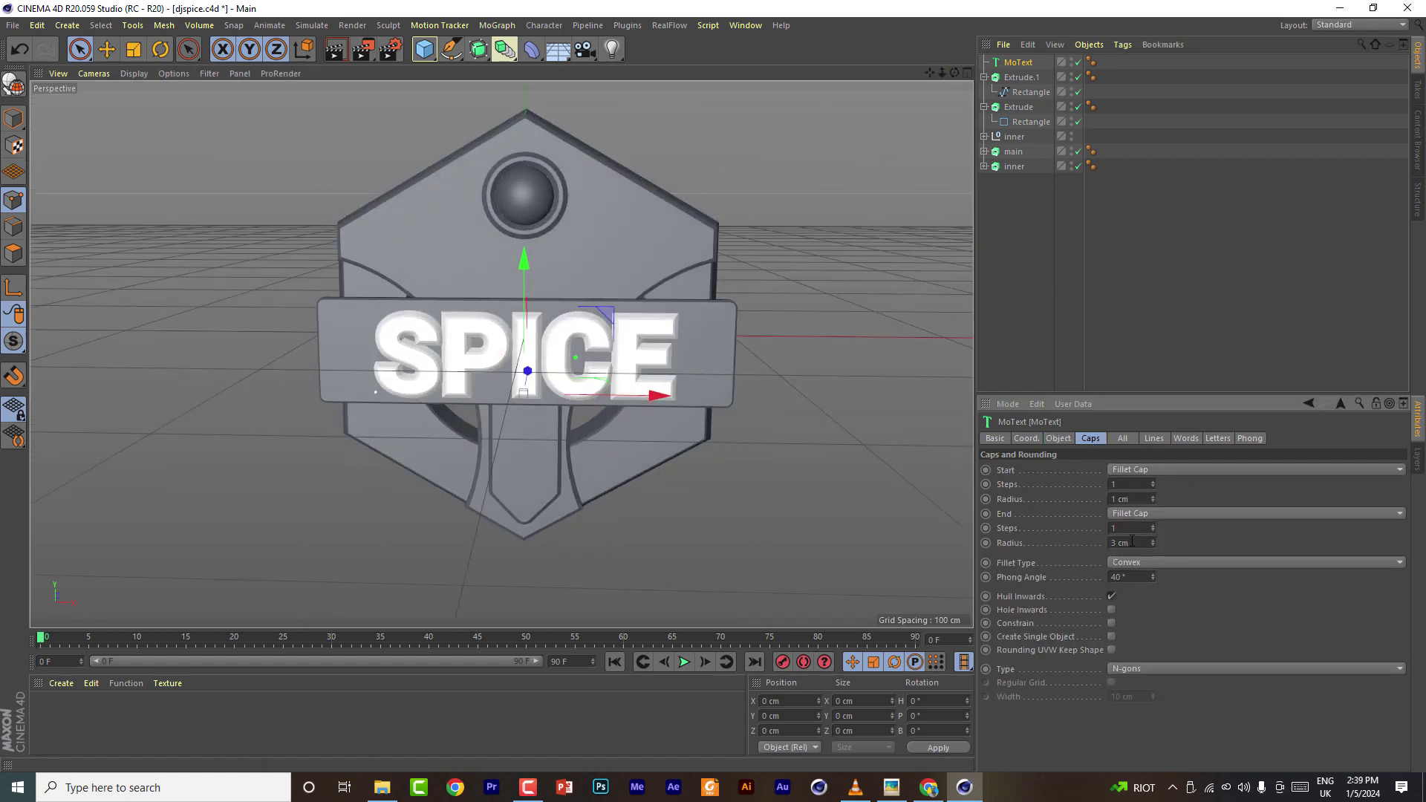
{"action": "scroll", "coordinate": [1129, 543], "scroll_direction": "down", "scroll_amount": 1}
{"action": "scroll", "coordinate": [621, 349], "scroll_direction": "up", "scroll_amount": 6}
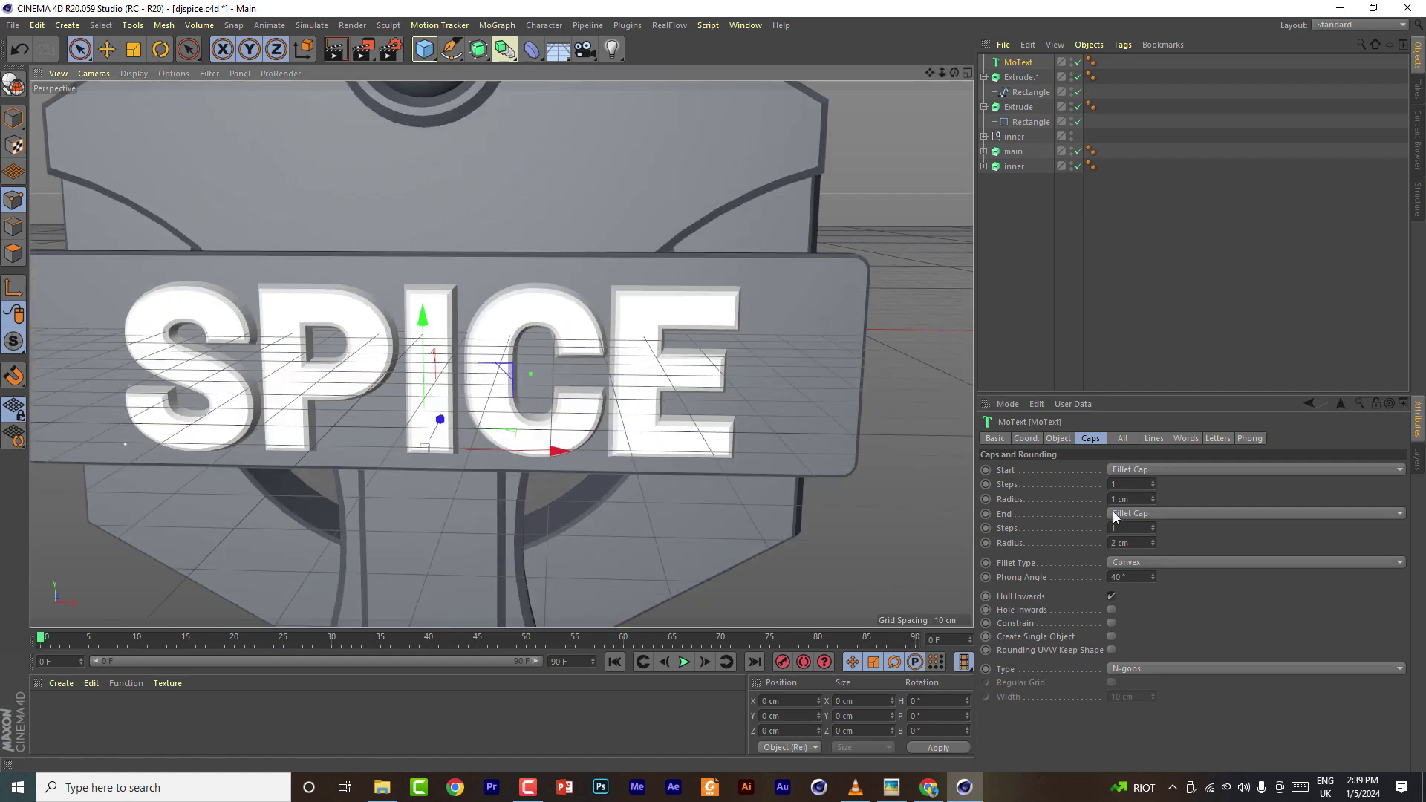
{"action": "scroll", "coordinate": [1144, 486], "scroll_direction": "up", "scroll_amount": 4}
{"action": "left_click_drag", "start_coordinate": [954, 73], "coordinate": [409, 70]}
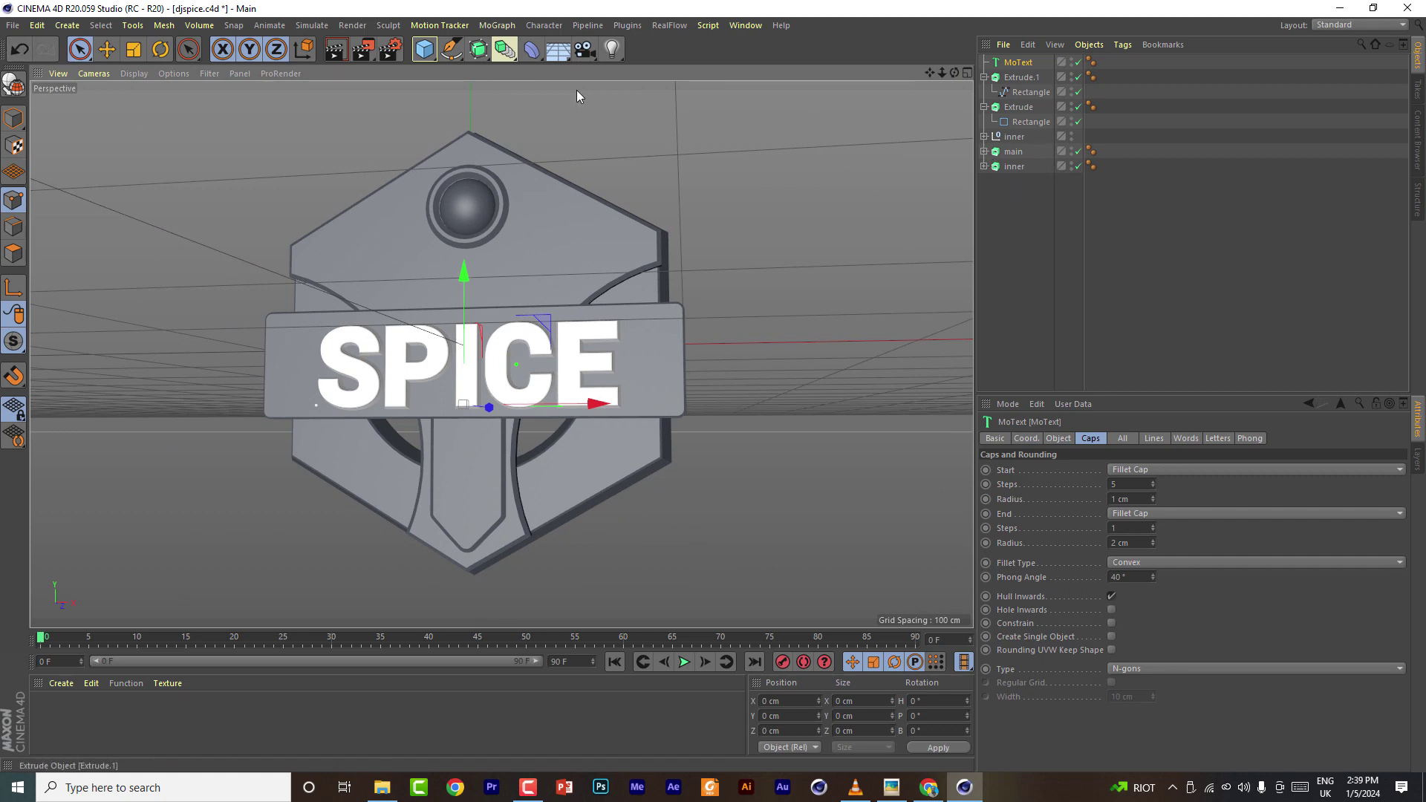
Save the scene and collapse the hierarchies of the two banner and plate Extrude objects
{"action": "left_click", "coordinate": [13, 24]}
{"action": "left_click", "coordinate": [148, 146]}
{"action": "left_click", "coordinate": [984, 77]}
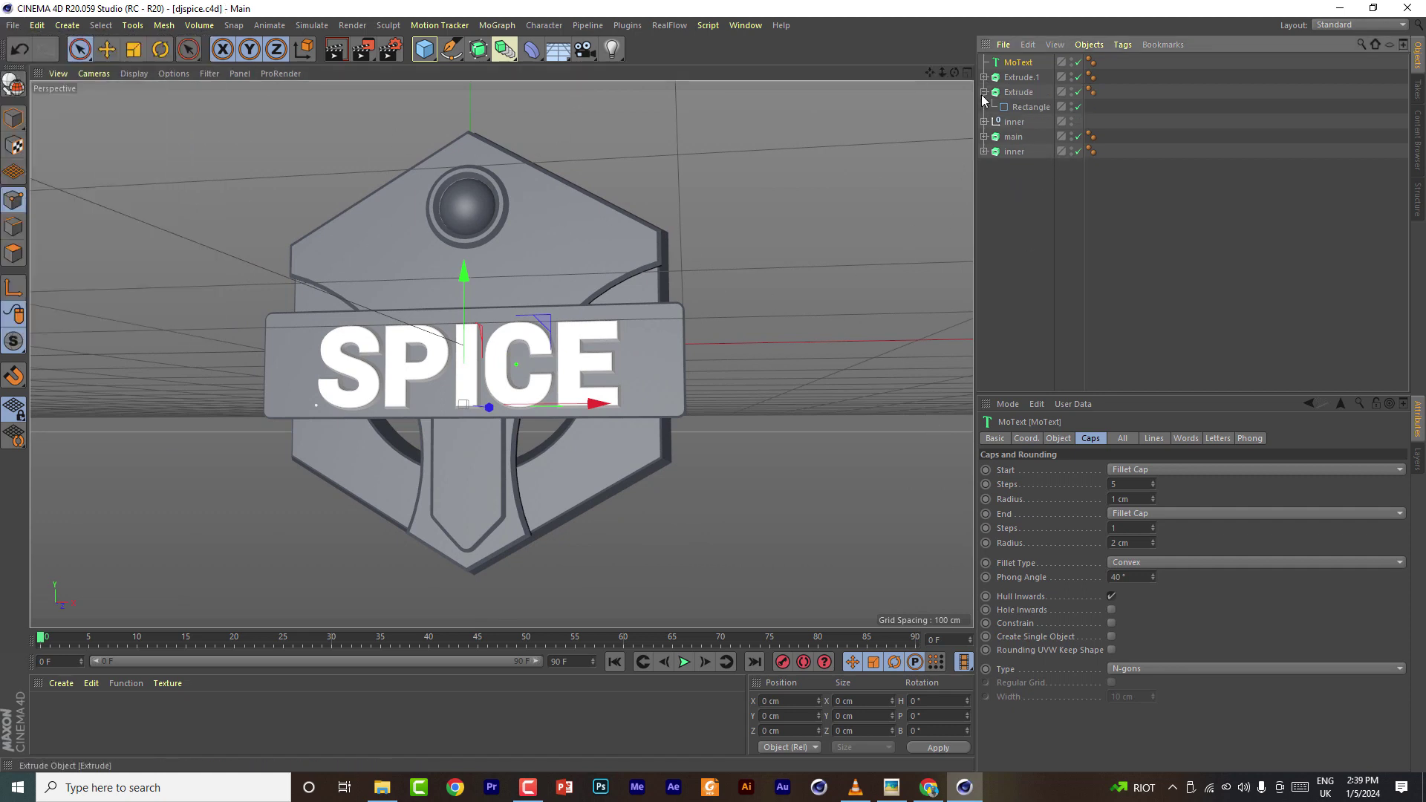
{"action": "left_click", "coordinate": [984, 93]}
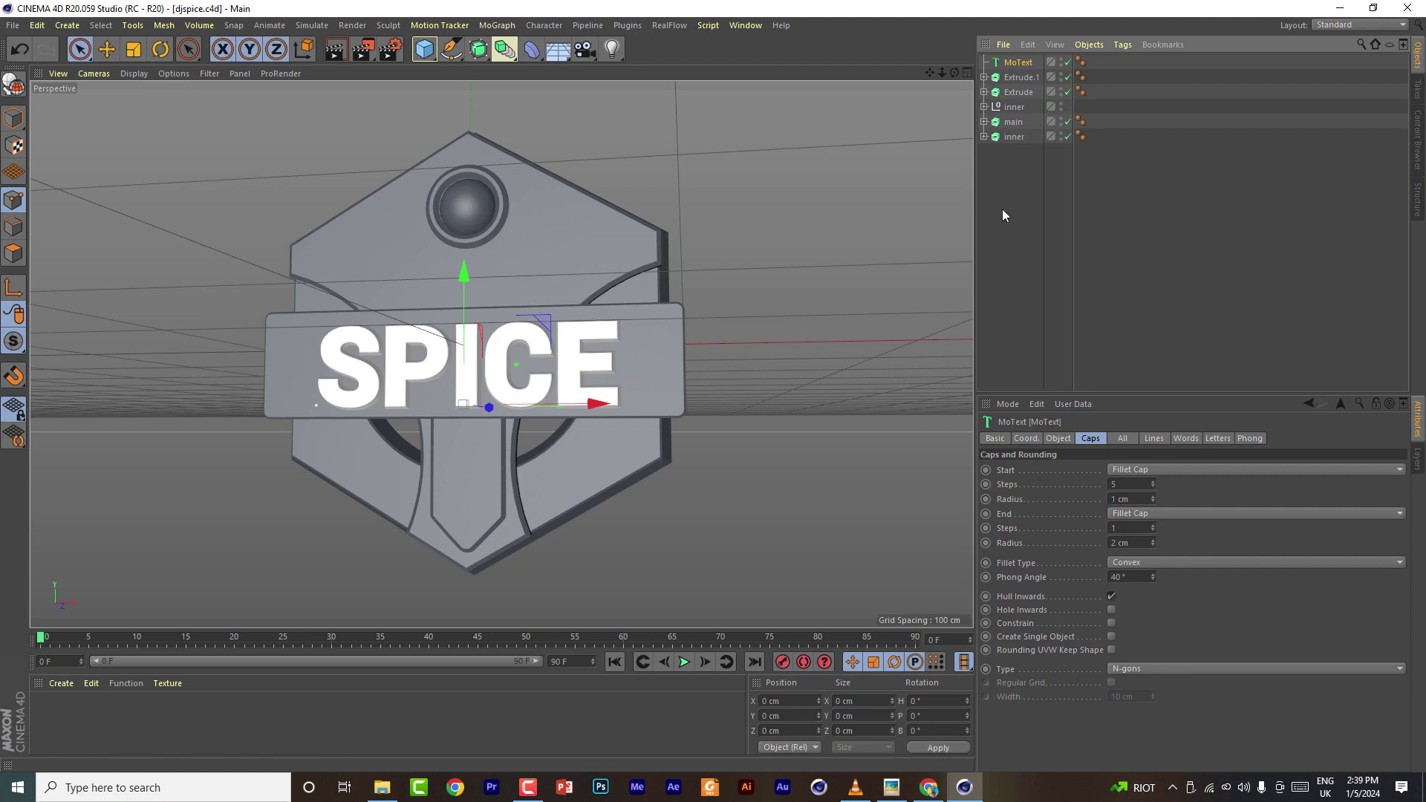
Add a Cylinder oriented along +Z with a 2 cm radius, 51 cm height and filleted caps
{"action": "left_click_drag", "start_coordinate": [424, 49], "coordinate": [727, 70]}
{"action": "left_click", "coordinate": [1059, 438]}
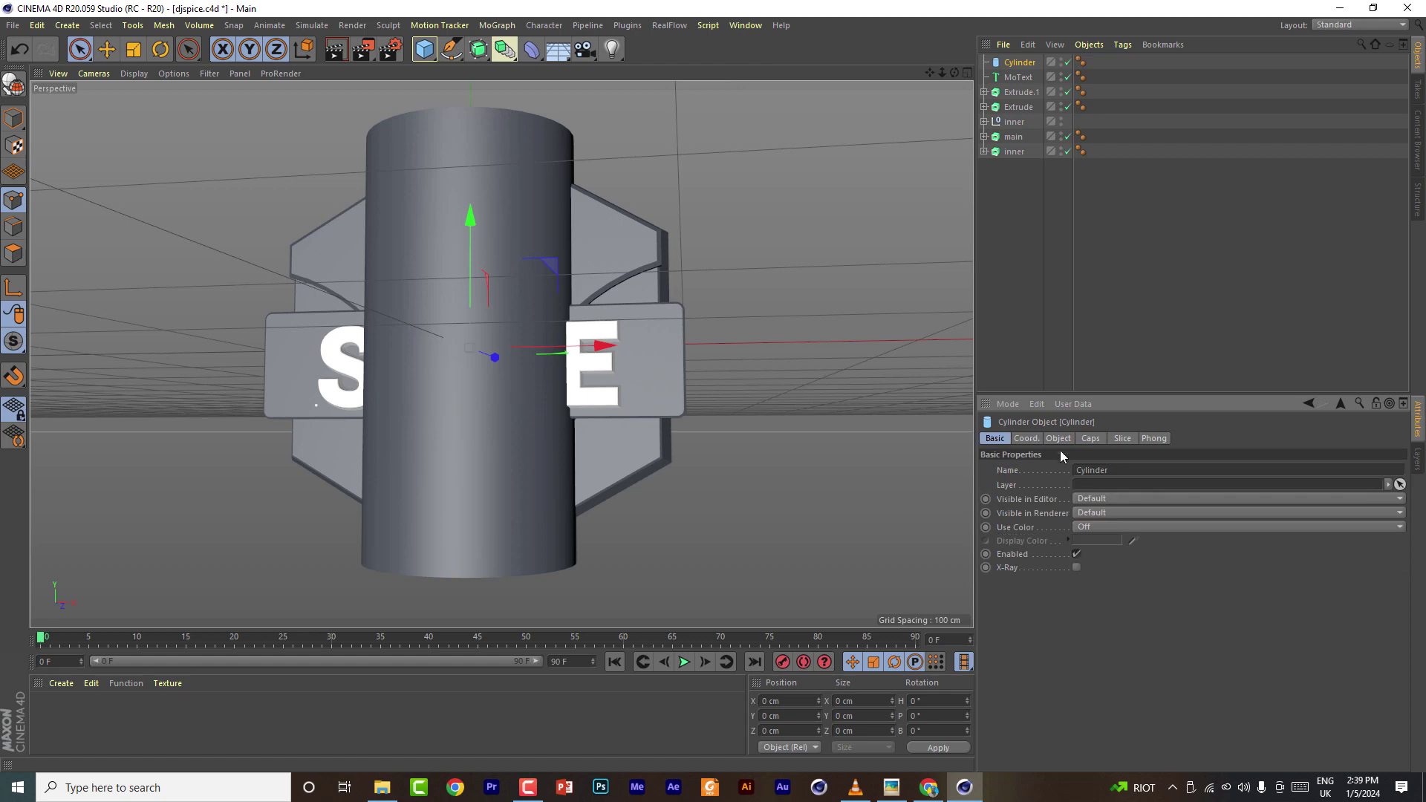
{"action": "left_click", "coordinate": [1093, 604]}
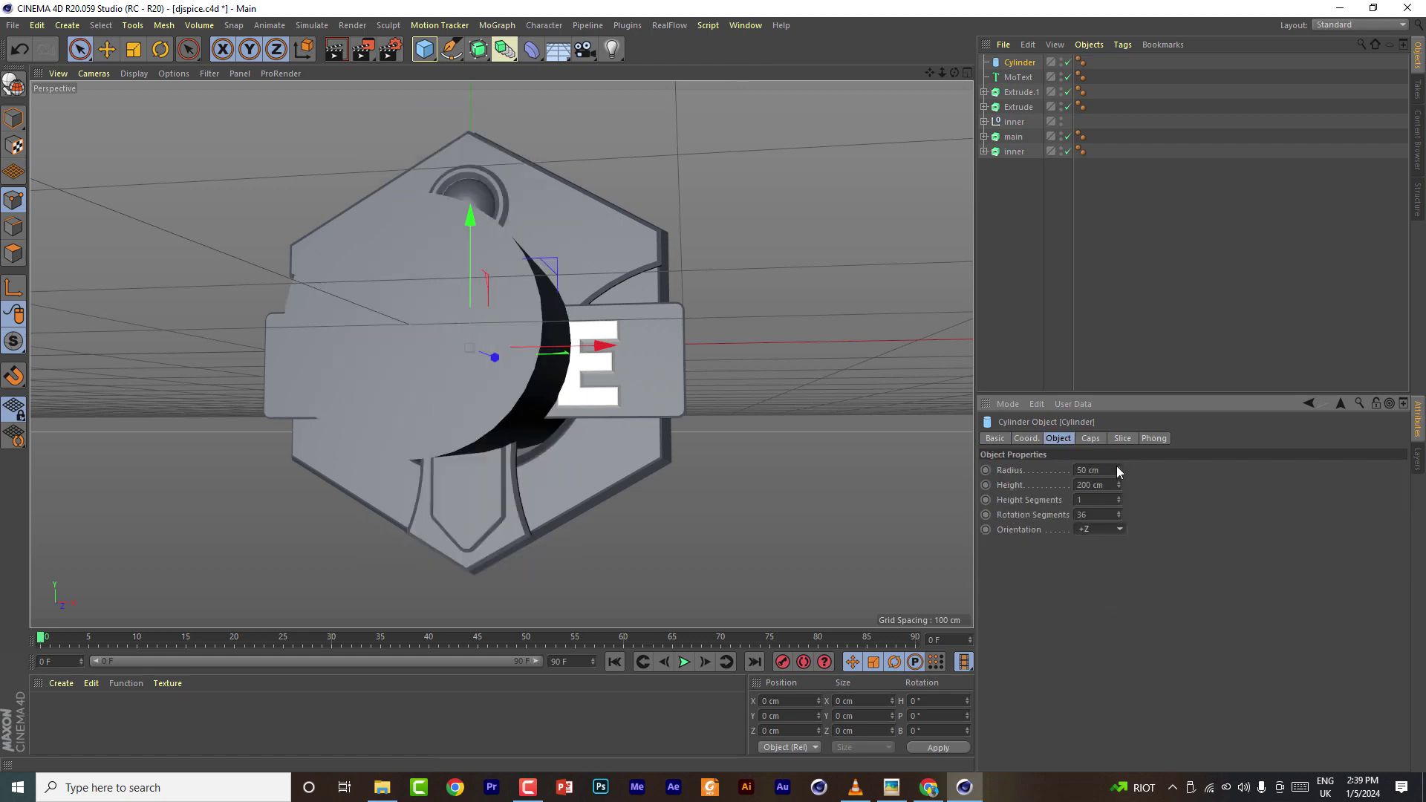
{"action": "left_click_drag", "start_coordinate": [1118, 470], "coordinate": [1117, 505]}
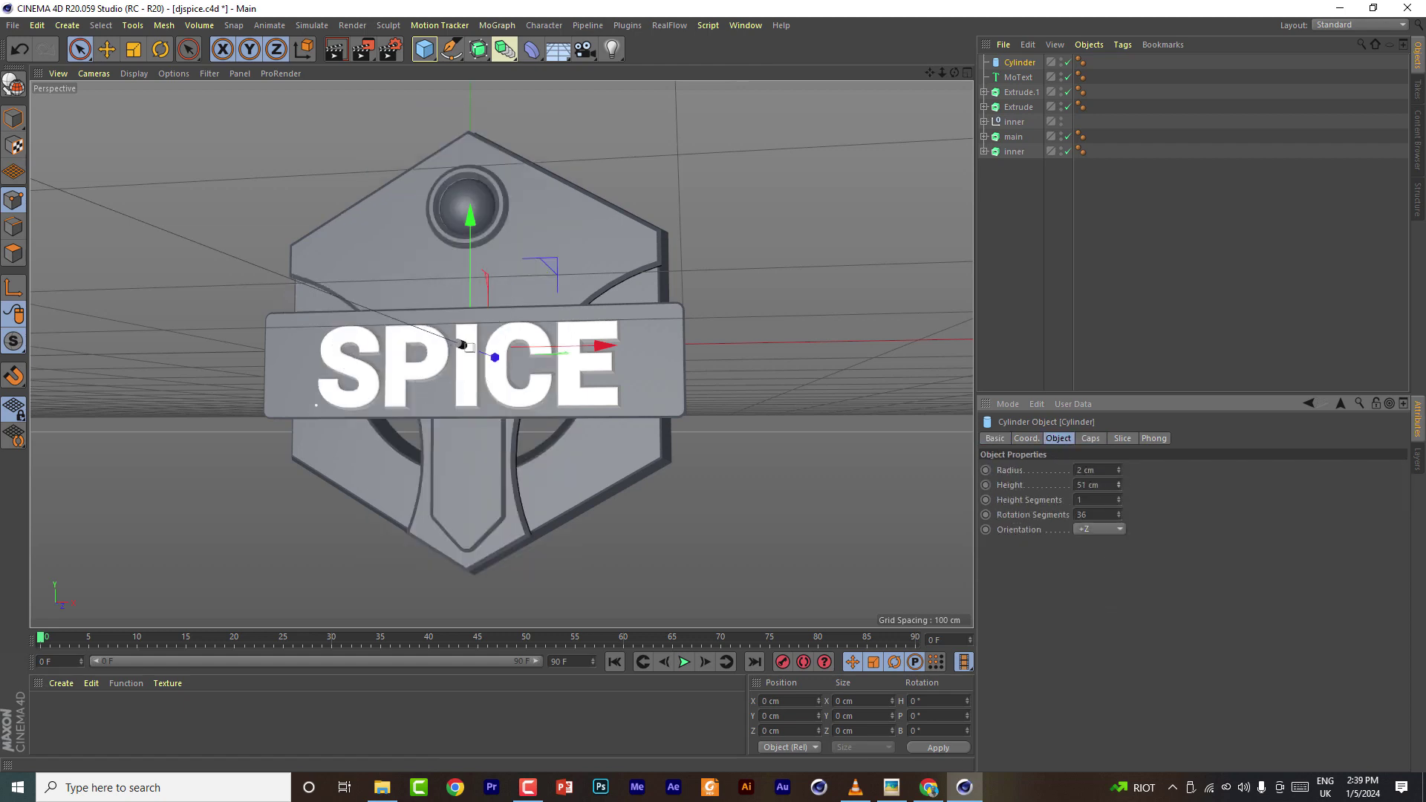
{"action": "left_click", "coordinate": [1090, 438]}
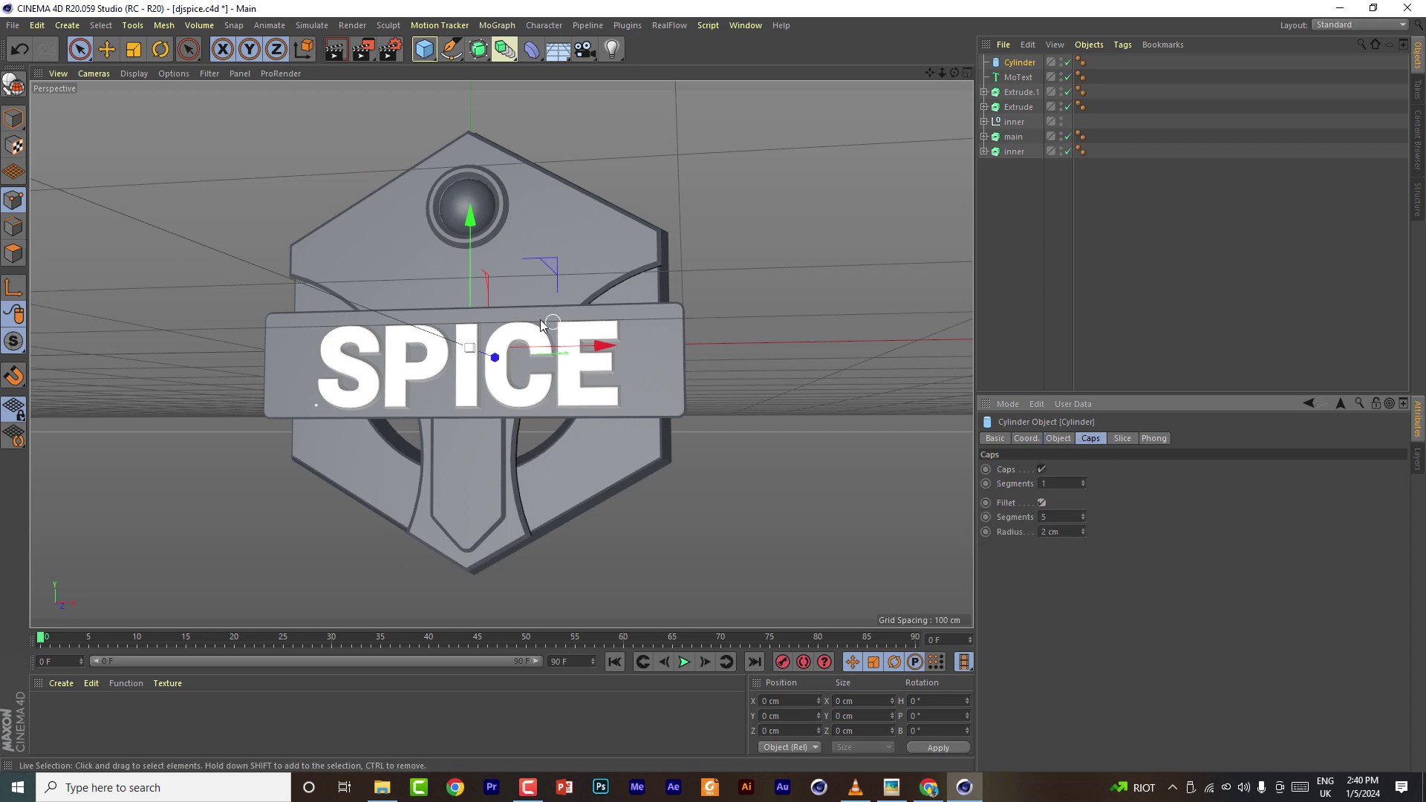
Move the cylinder toward the right end of the banner bar and set its radius to 5 cm and height to 10 cm
{"action": "left_click_drag", "start_coordinate": [596, 347], "coordinate": [795, 355]}
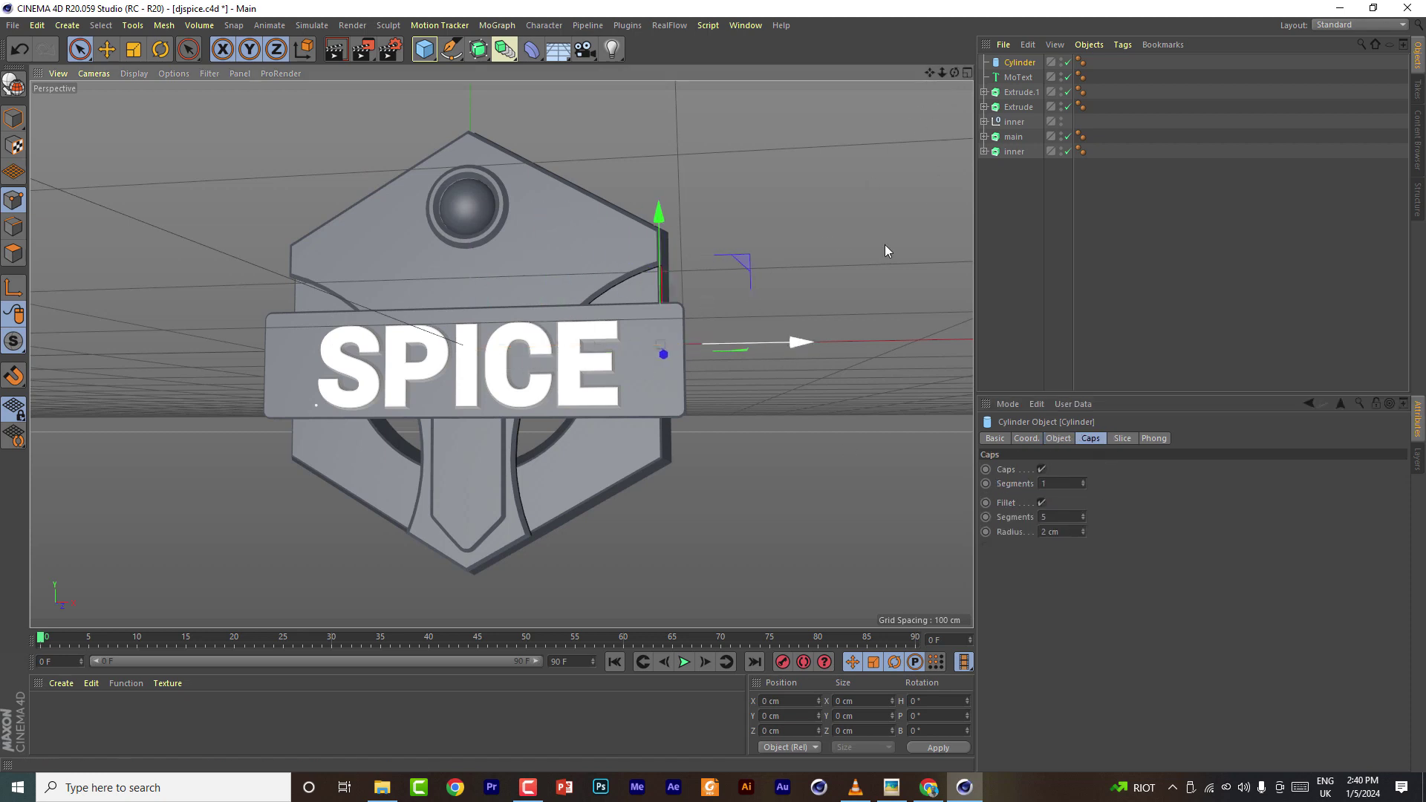
{"action": "left_click", "coordinate": [967, 73]}
{"action": "left_click", "coordinate": [968, 355]}
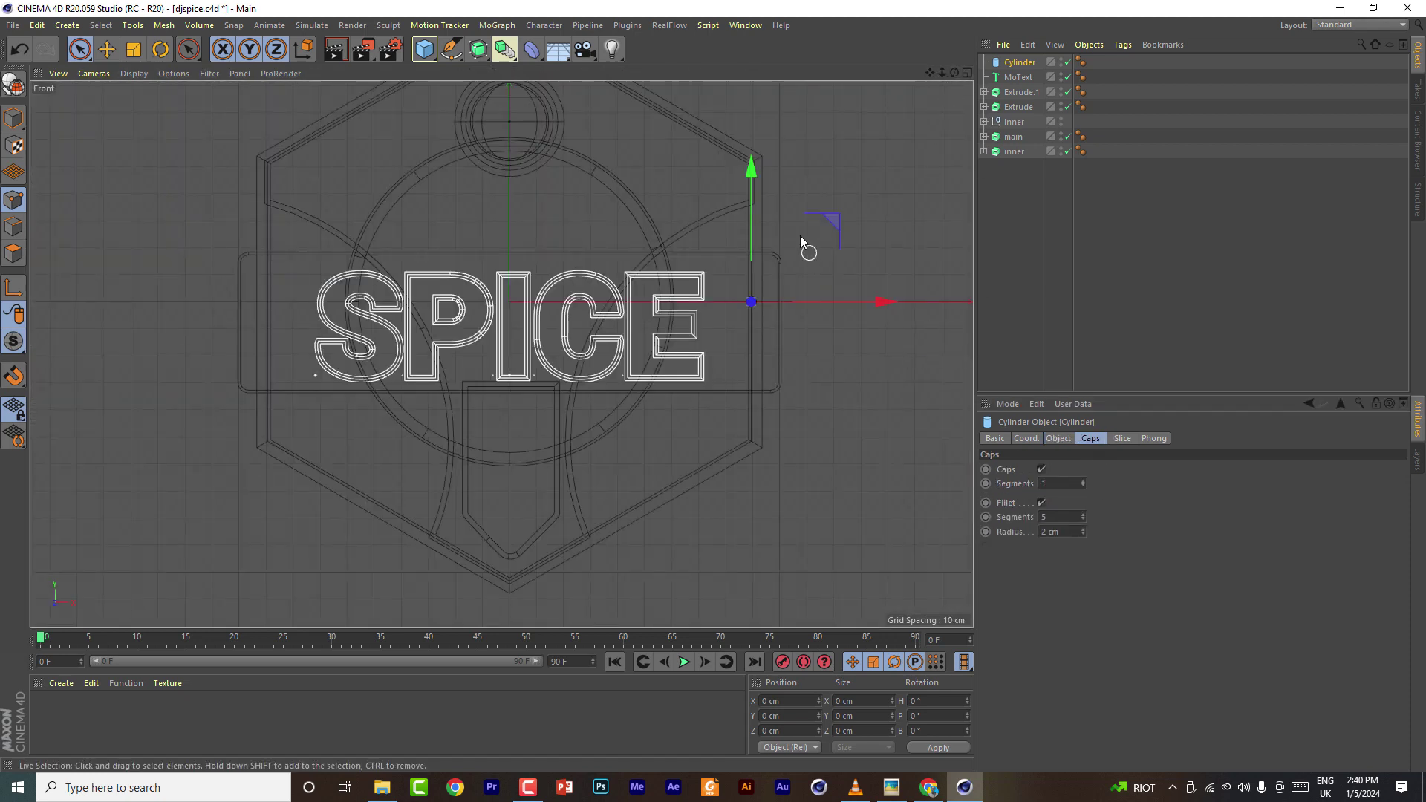
{"action": "left_click_drag", "start_coordinate": [751, 169], "coordinate": [743, 195]}
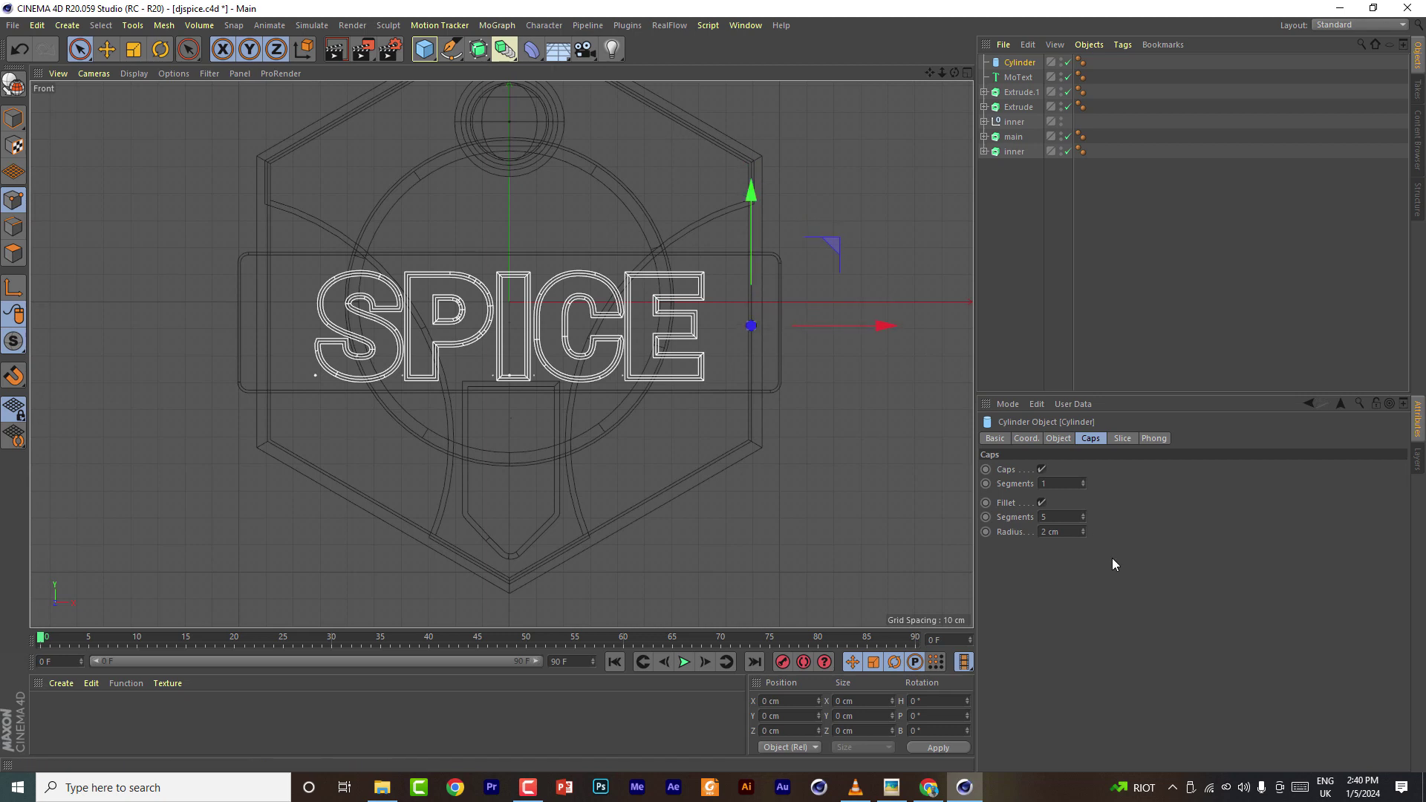
{"action": "left_click", "coordinate": [1058, 438]}
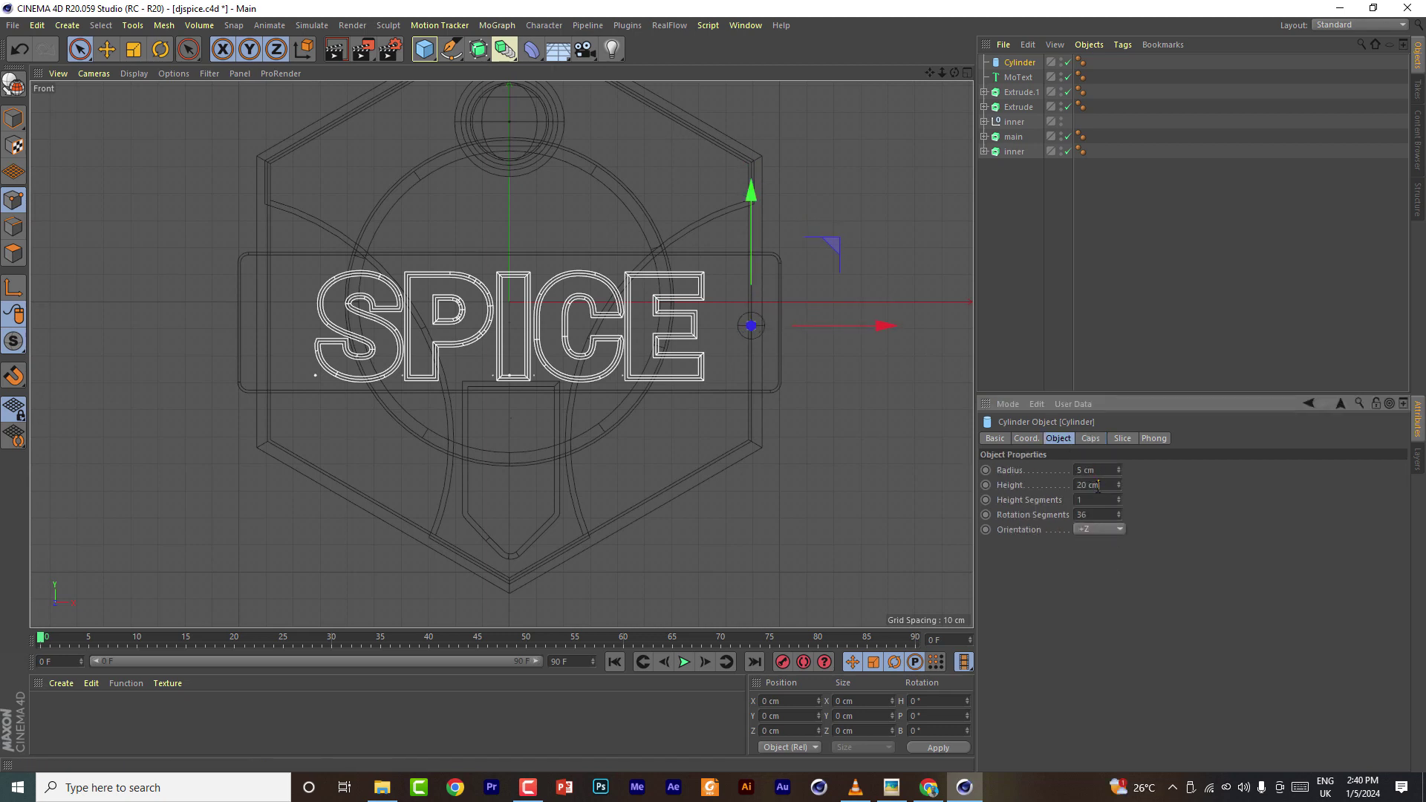
Set the cylinder's cap fillet to 9 segments with a 1 cm radius
{"action": "left_click", "coordinate": [968, 73]}
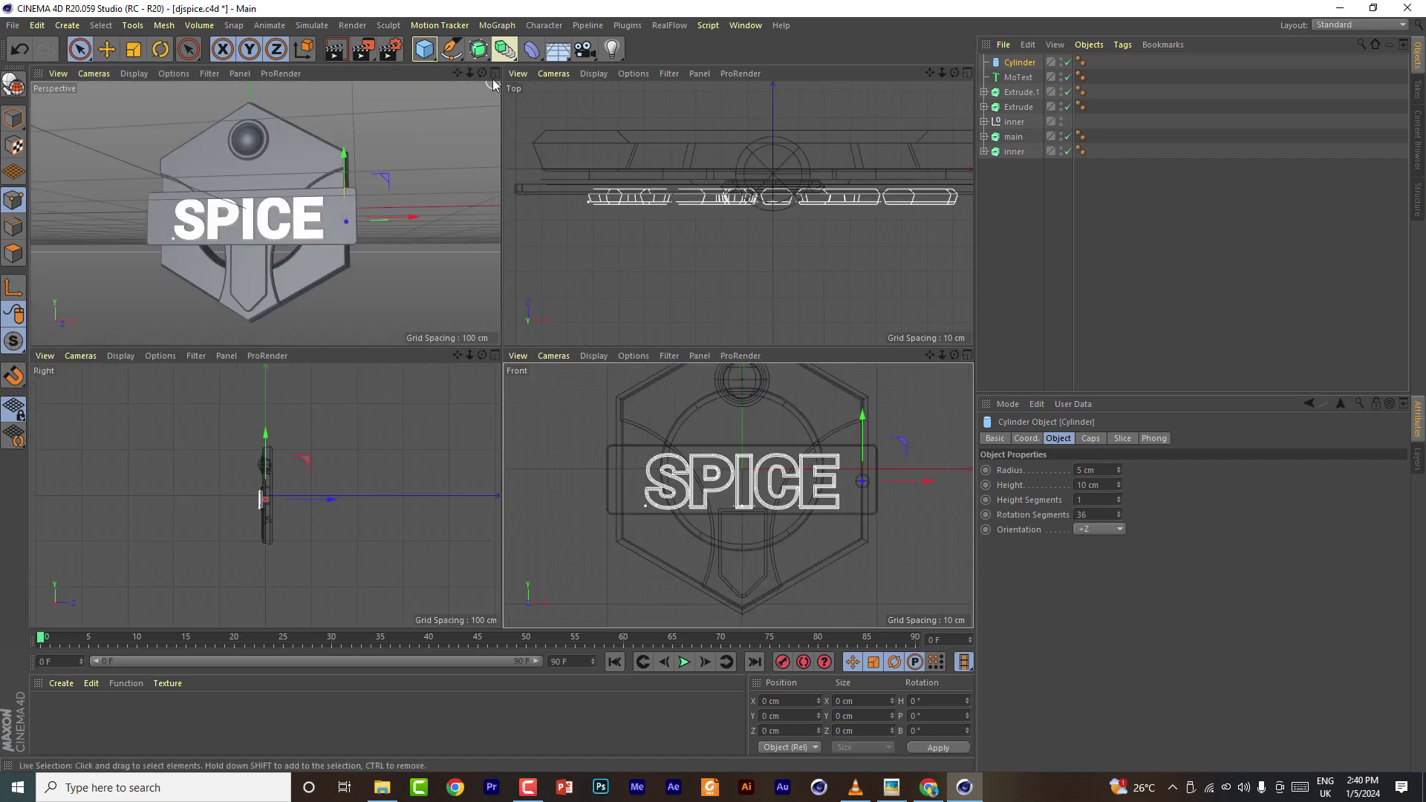
{"action": "left_click_drag", "start_coordinate": [446, 167], "coordinate": [362, 214], "text": "alt"}
{"action": "scroll", "coordinate": [362, 214], "scroll_direction": "up", "scroll_amount": 5}
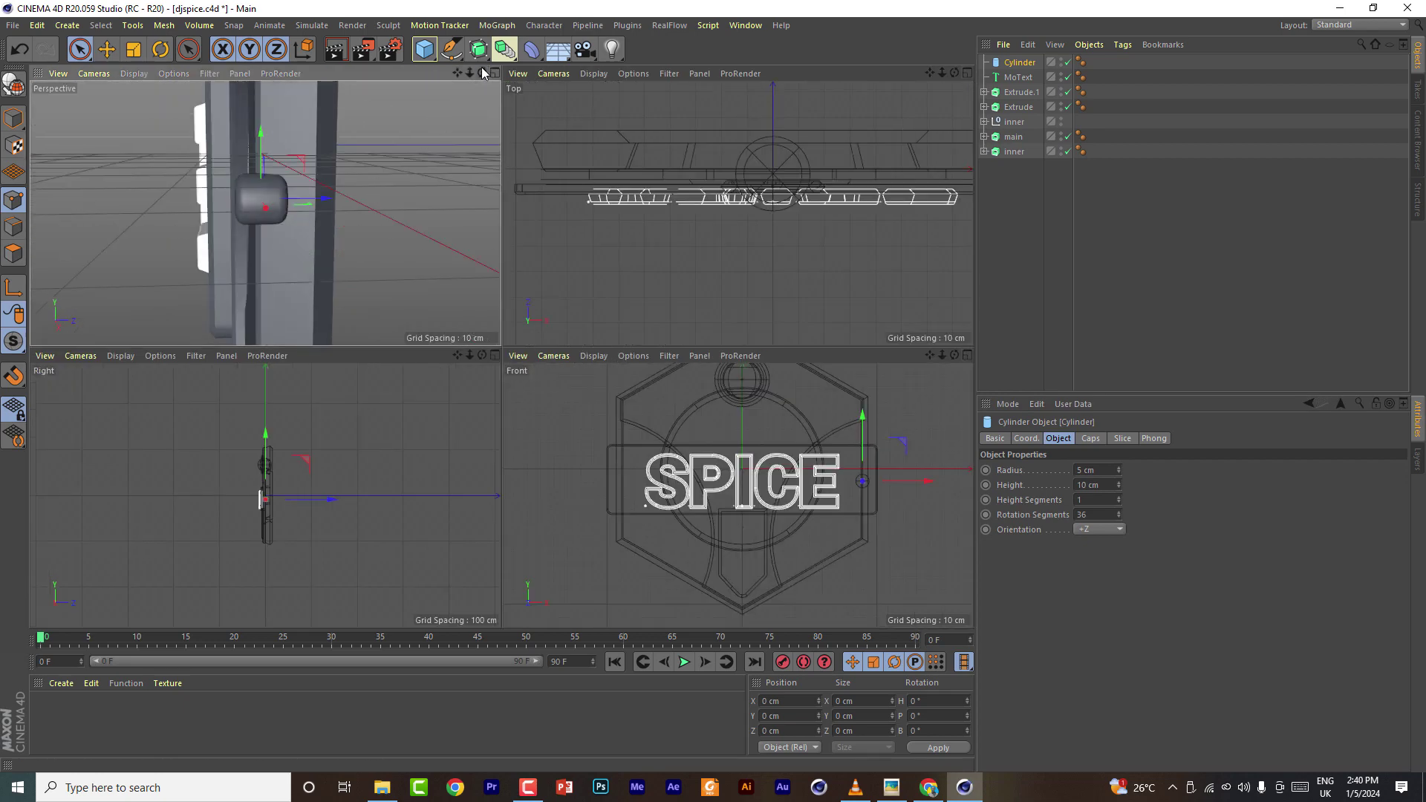
{"action": "left_click_drag", "start_coordinate": [482, 73], "coordinate": [422, 150]}
{"action": "left_click", "coordinate": [1090, 439]}
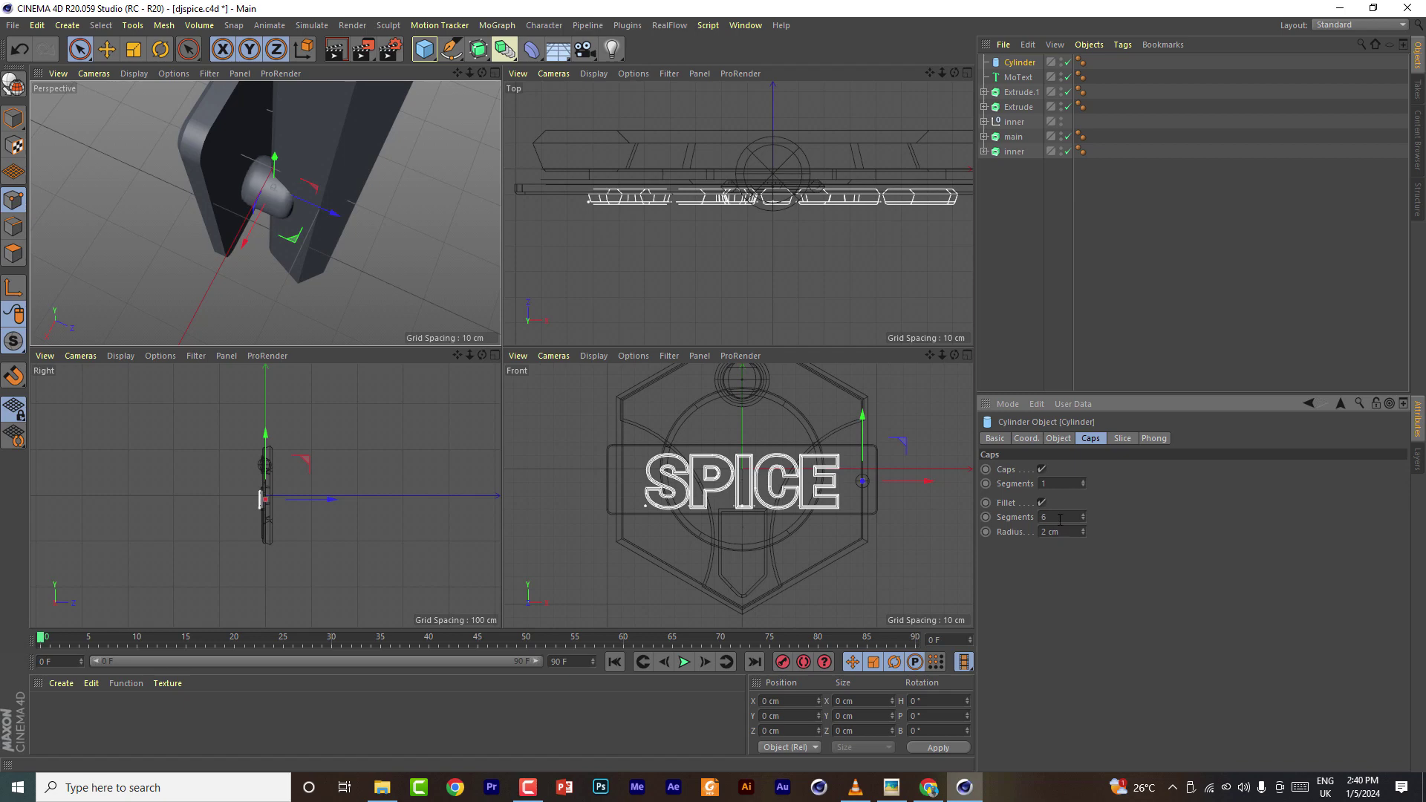
{"action": "scroll", "coordinate": [1059, 532], "scroll_direction": "down", "scroll_amount": 2}
{"action": "scroll", "coordinate": [1059, 532], "scroll_direction": "up", "scroll_amount": 1}
Shift the cylinder inward along X so it sits between the letter E and the end of the banner bar
{"action": "left_click_drag", "start_coordinate": [245, 243], "coordinate": [280, 232]}
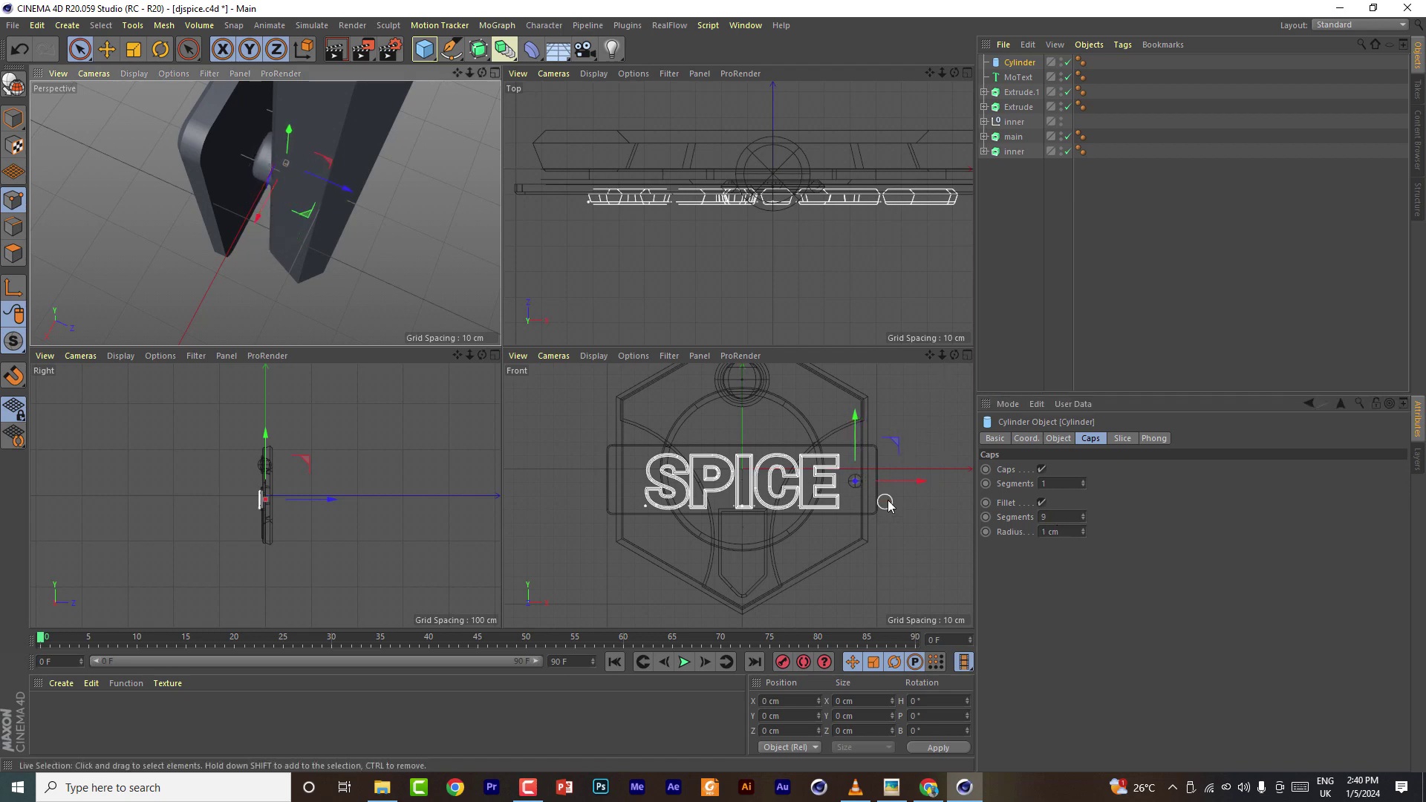
{"action": "scroll", "coordinate": [887, 505], "scroll_direction": "up", "scroll_amount": 5}
{"action": "left_click_drag", "start_coordinate": [907, 471], "coordinate": [891, 476]}
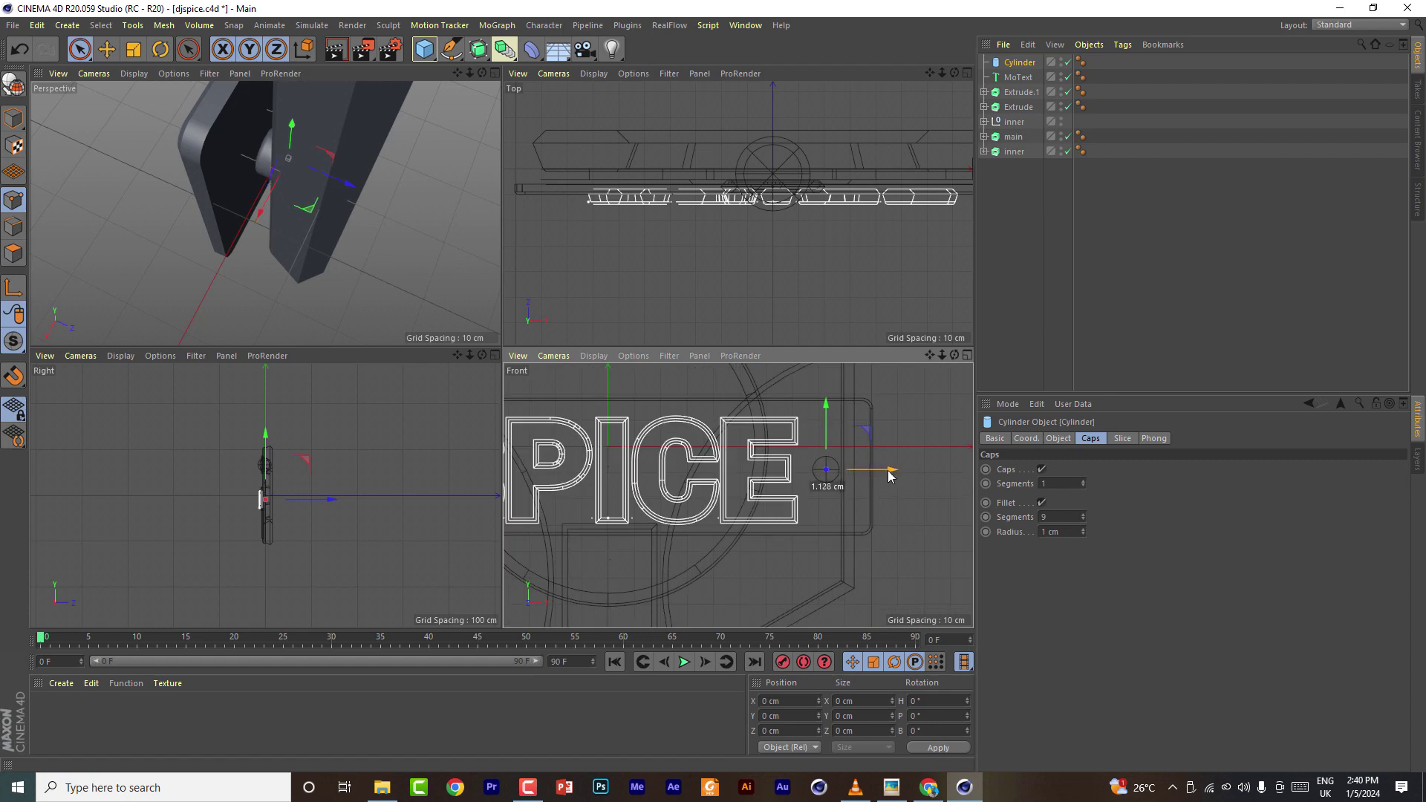
Set the cylinder's height to 21 cm and move it slightly along Z so it protrudes from the banner bar
{"action": "left_click", "coordinate": [1059, 439]}
{"action": "left_click_drag", "start_coordinate": [930, 74], "coordinate": [842, 87]}
{"action": "left_click", "coordinate": [1092, 485]}
{"action": "scroll", "coordinate": [1092, 485], "scroll_direction": "up", "scroll_amount": 2}
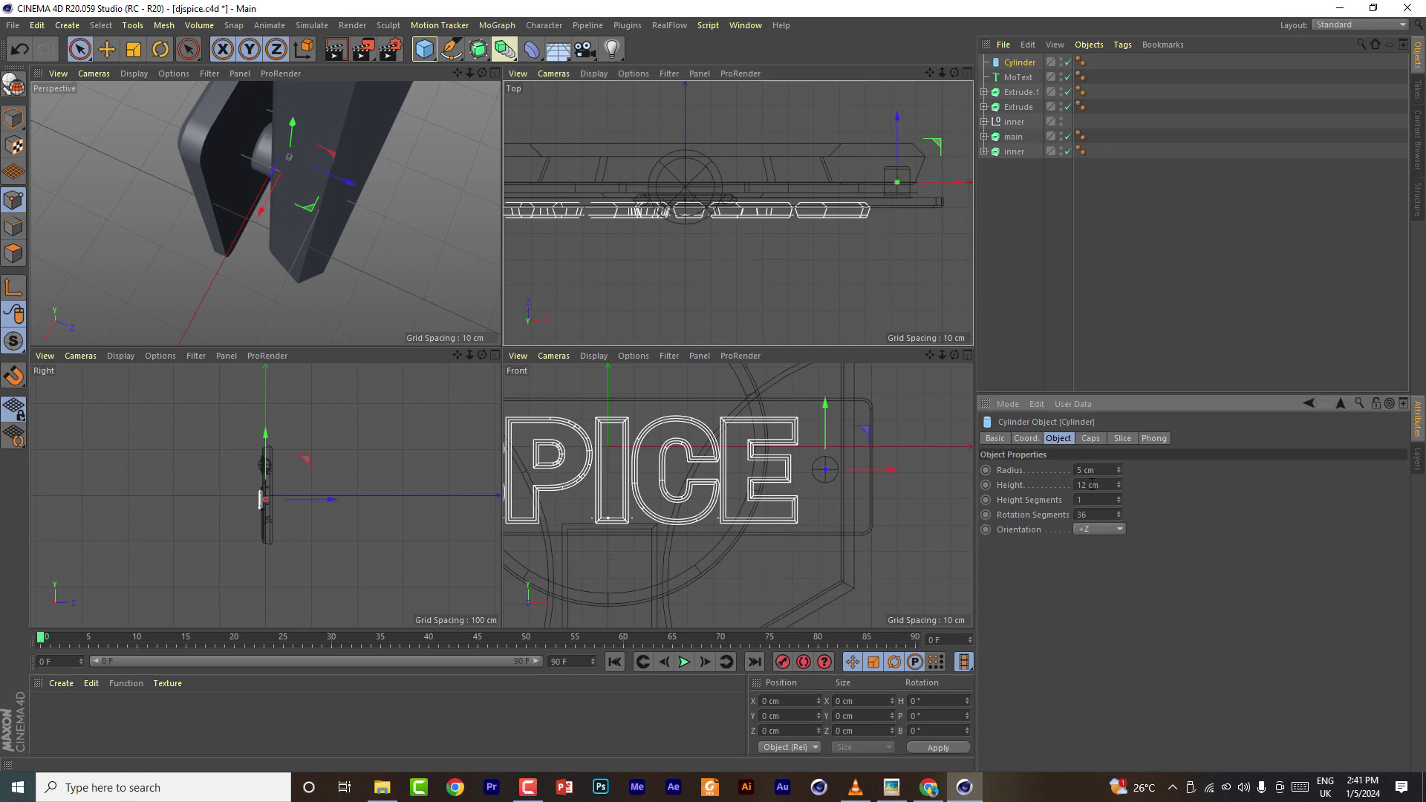
{"action": "scroll", "coordinate": [1092, 485], "scroll_direction": "up", "scroll_amount": 1}
{"action": "left_click_drag", "start_coordinate": [899, 118], "coordinate": [900, 123]}
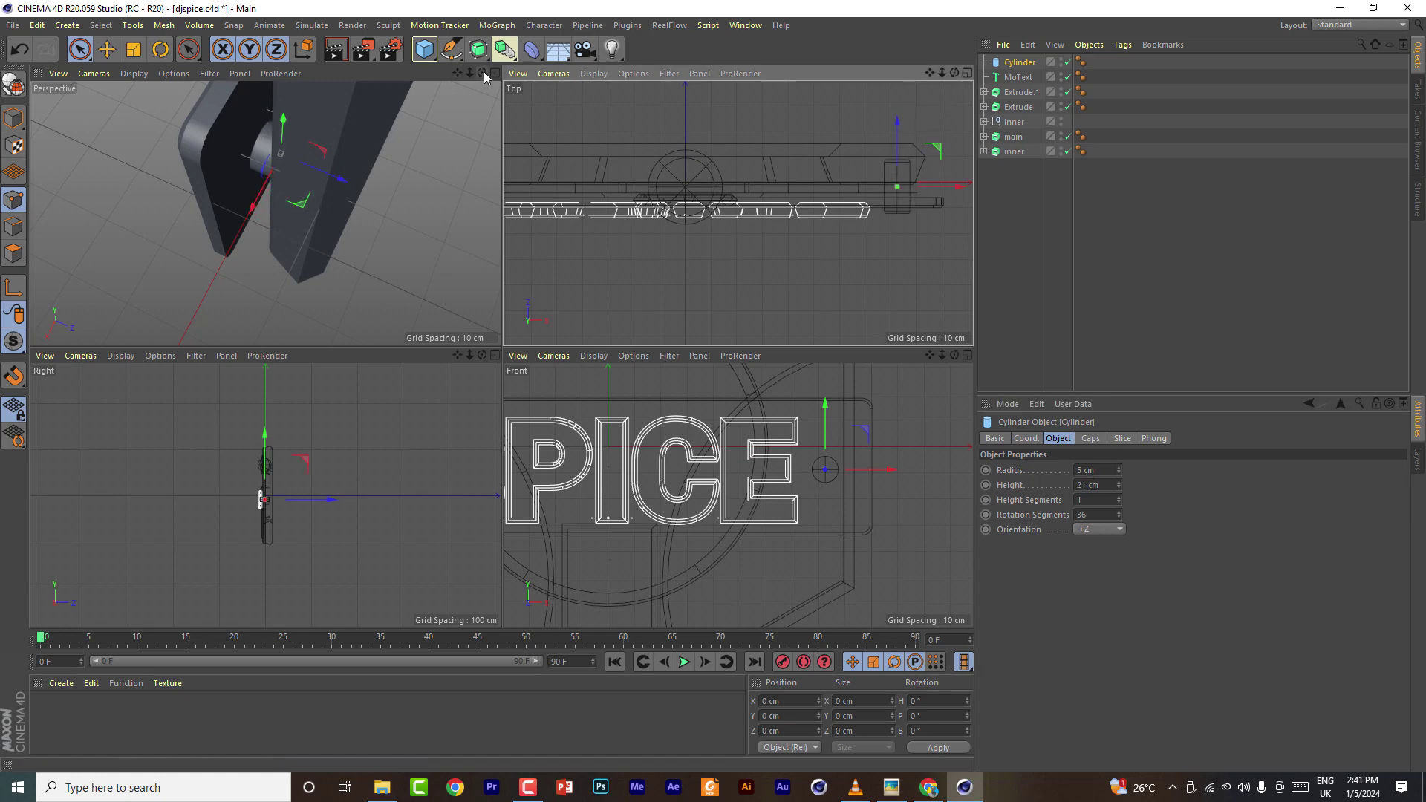
Set the cylinder's cap fillet to 3 segments with a 0.2 cm radius
{"action": "left_click_drag", "start_coordinate": [483, 73], "coordinate": [518, 83]}
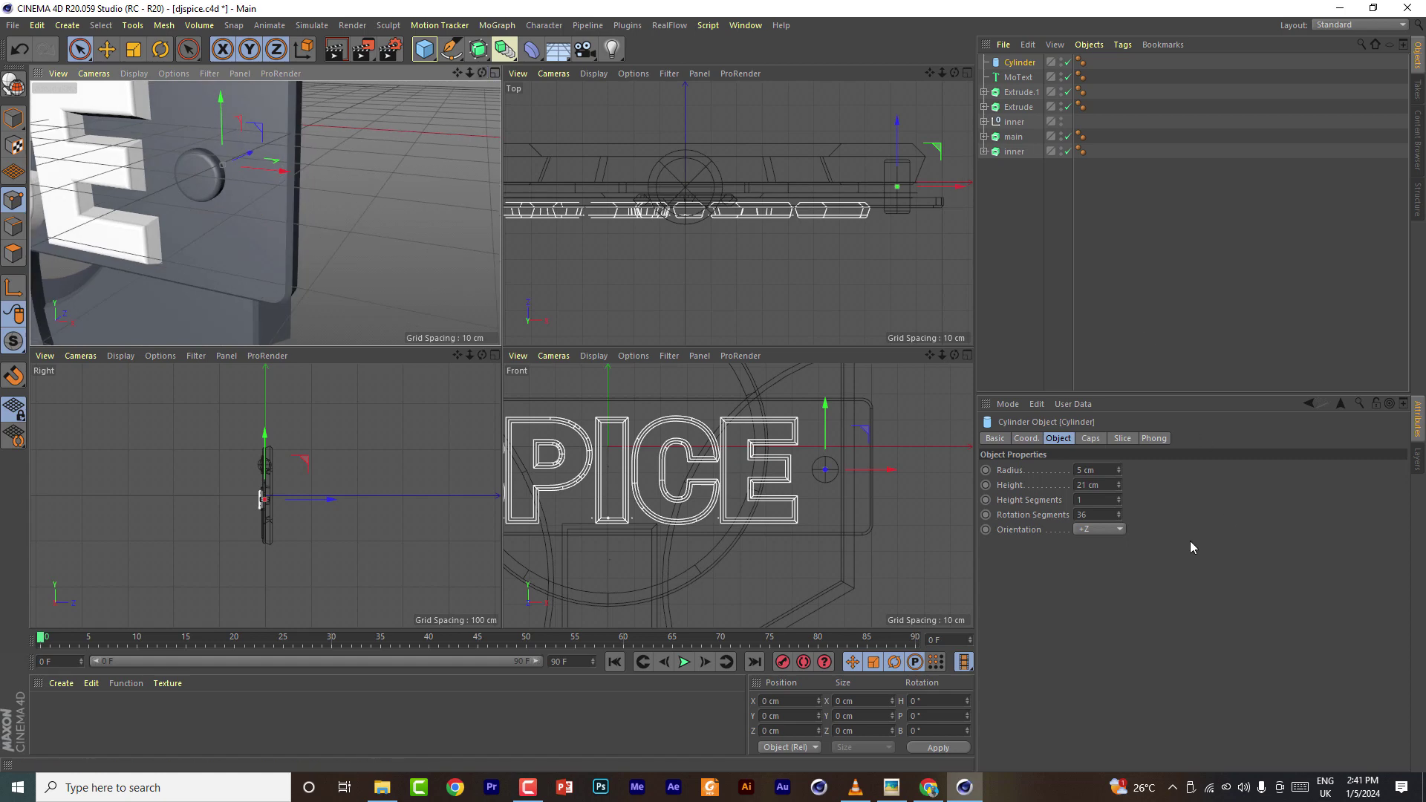
{"action": "left_click", "coordinate": [1090, 439]}
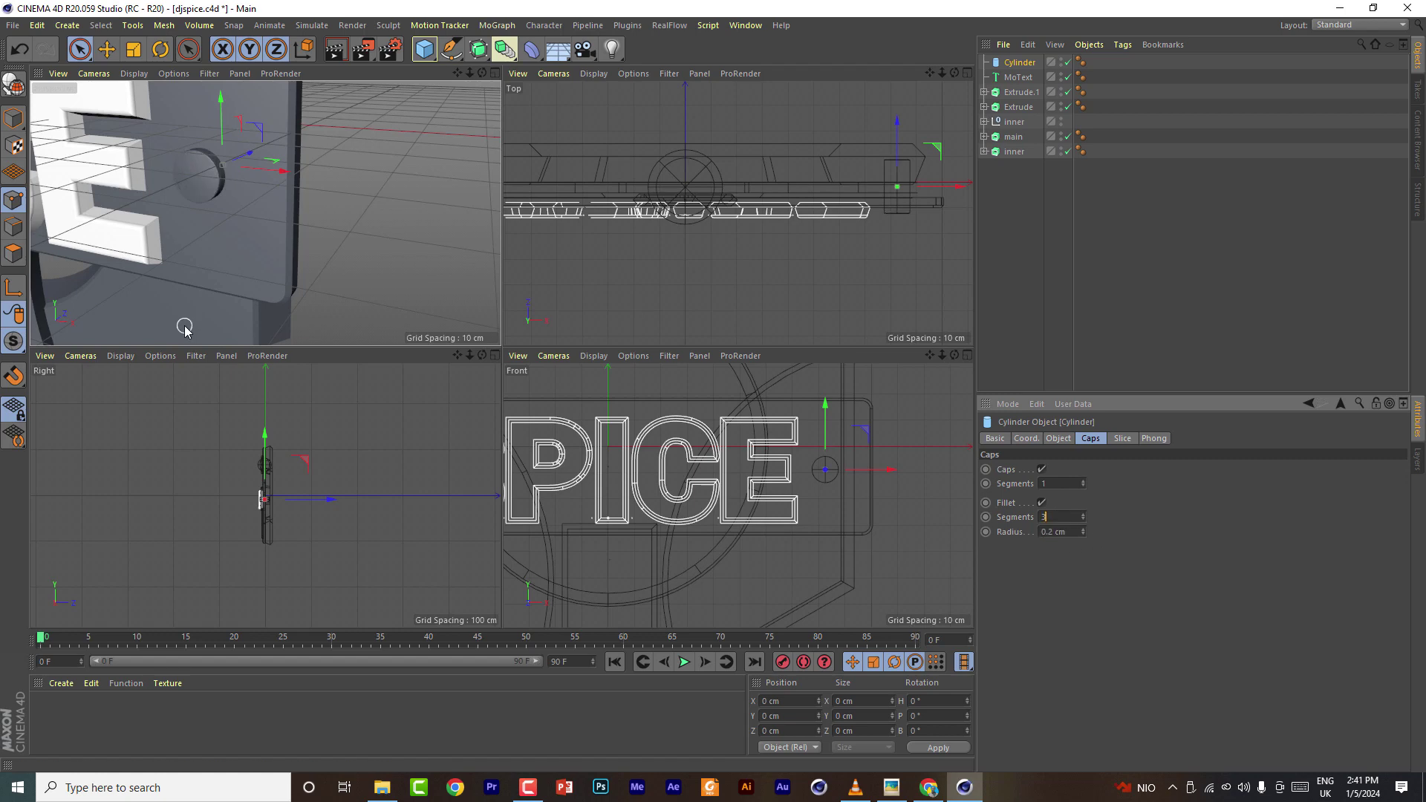
{"action": "scroll", "coordinate": [858, 245], "scroll_direction": "down", "scroll_amount": 5}
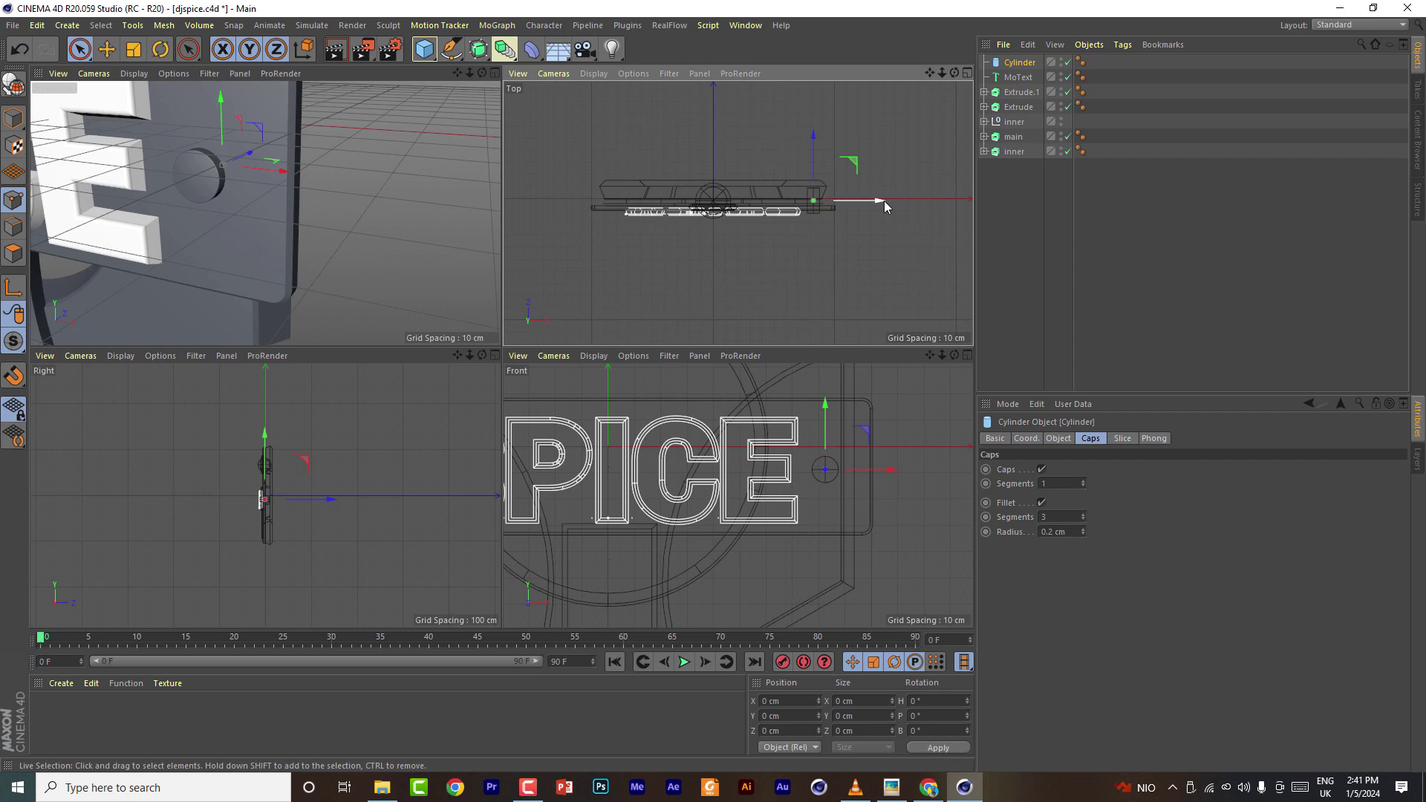
Duplicate the cylinder to the opposite end of the banner bar and to the lower tip of the pointed plate
{"action": "key", "text": "F4"}
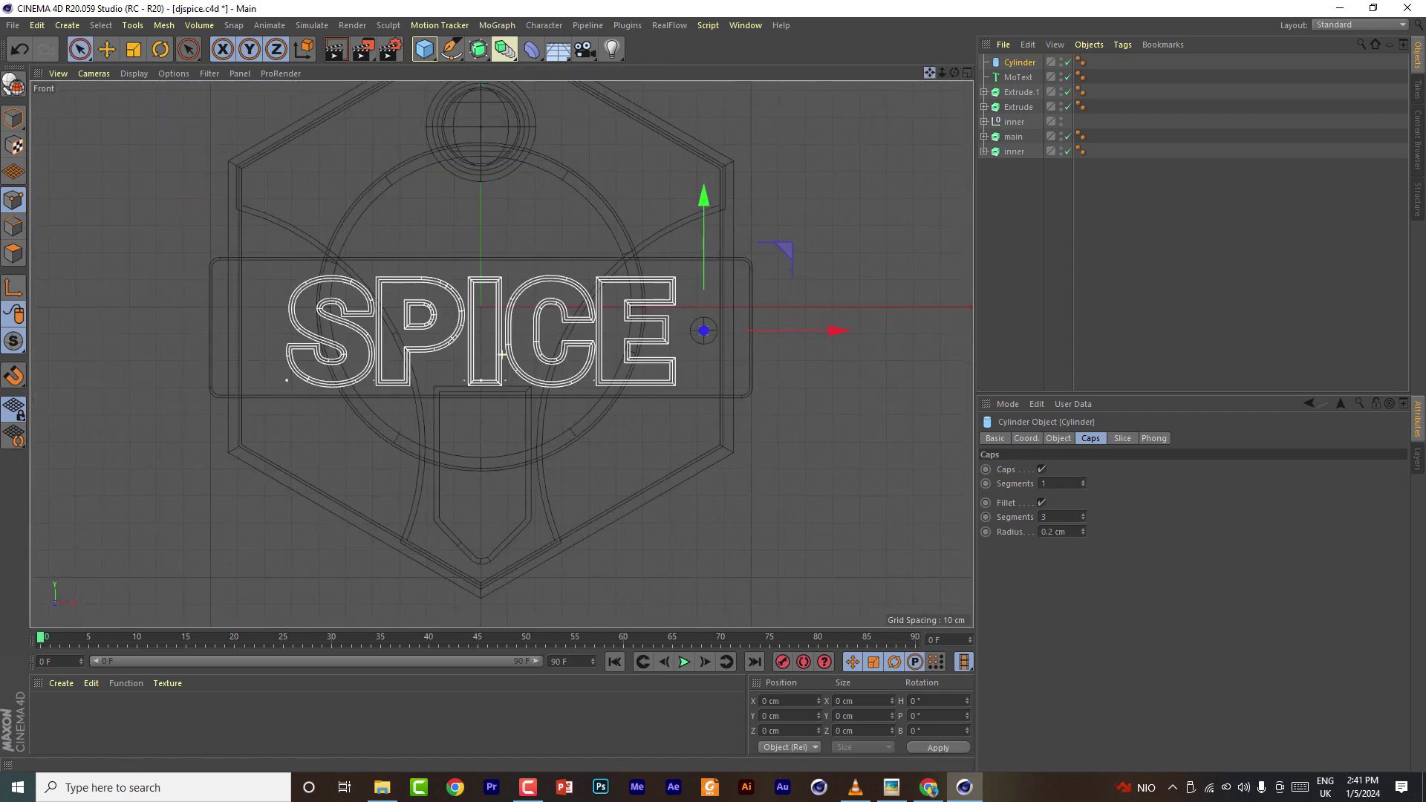
{"action": "left_click_drag", "start_coordinate": [841, 333], "coordinate": [396, 324], "text": "ctrl"}
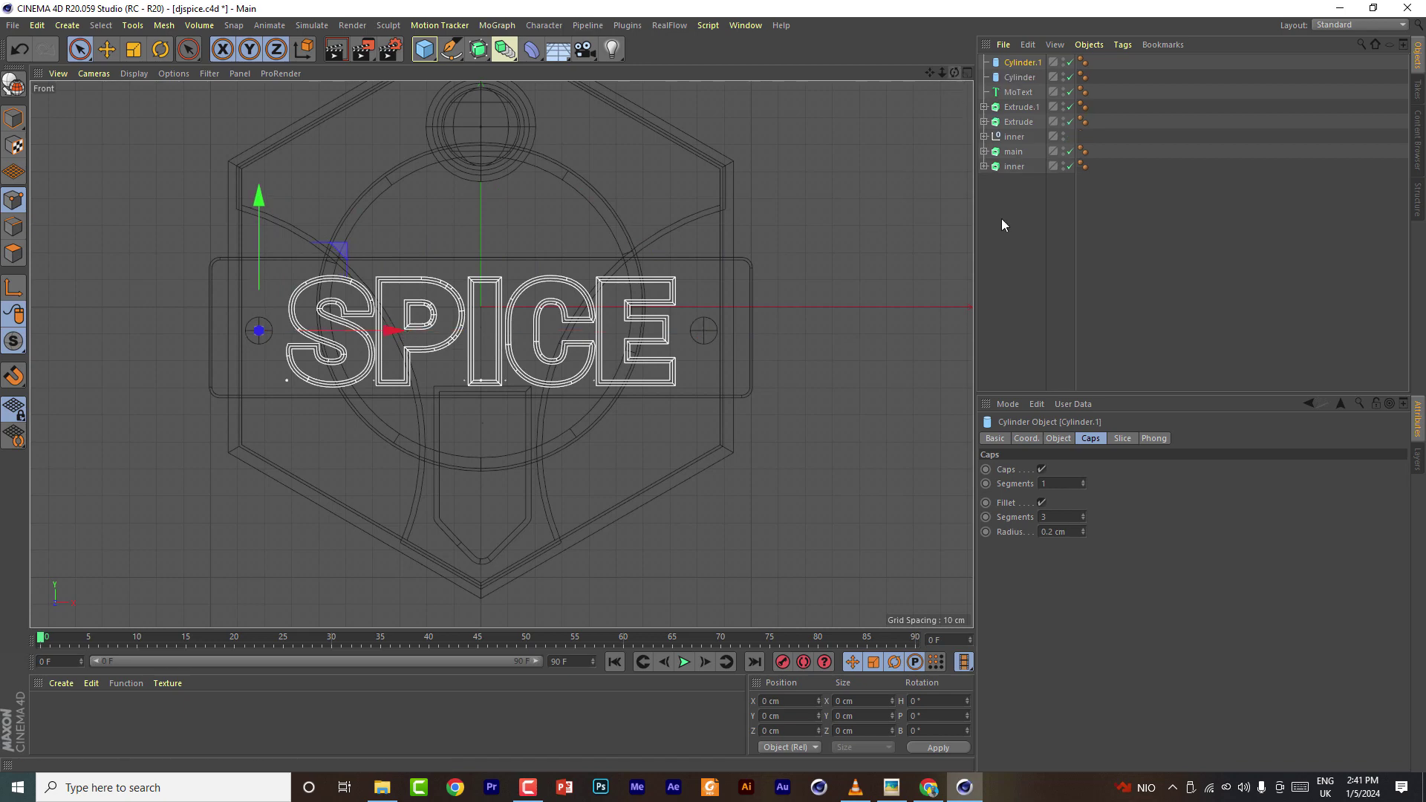
{"action": "left_click_drag", "start_coordinate": [345, 254], "coordinate": [569, 455], "text": "ctrl"}
Set the plate-tip cylinder's radius to 3 cm and lower it slightly within the pointed plate
{"action": "left_click", "coordinate": [968, 74]}
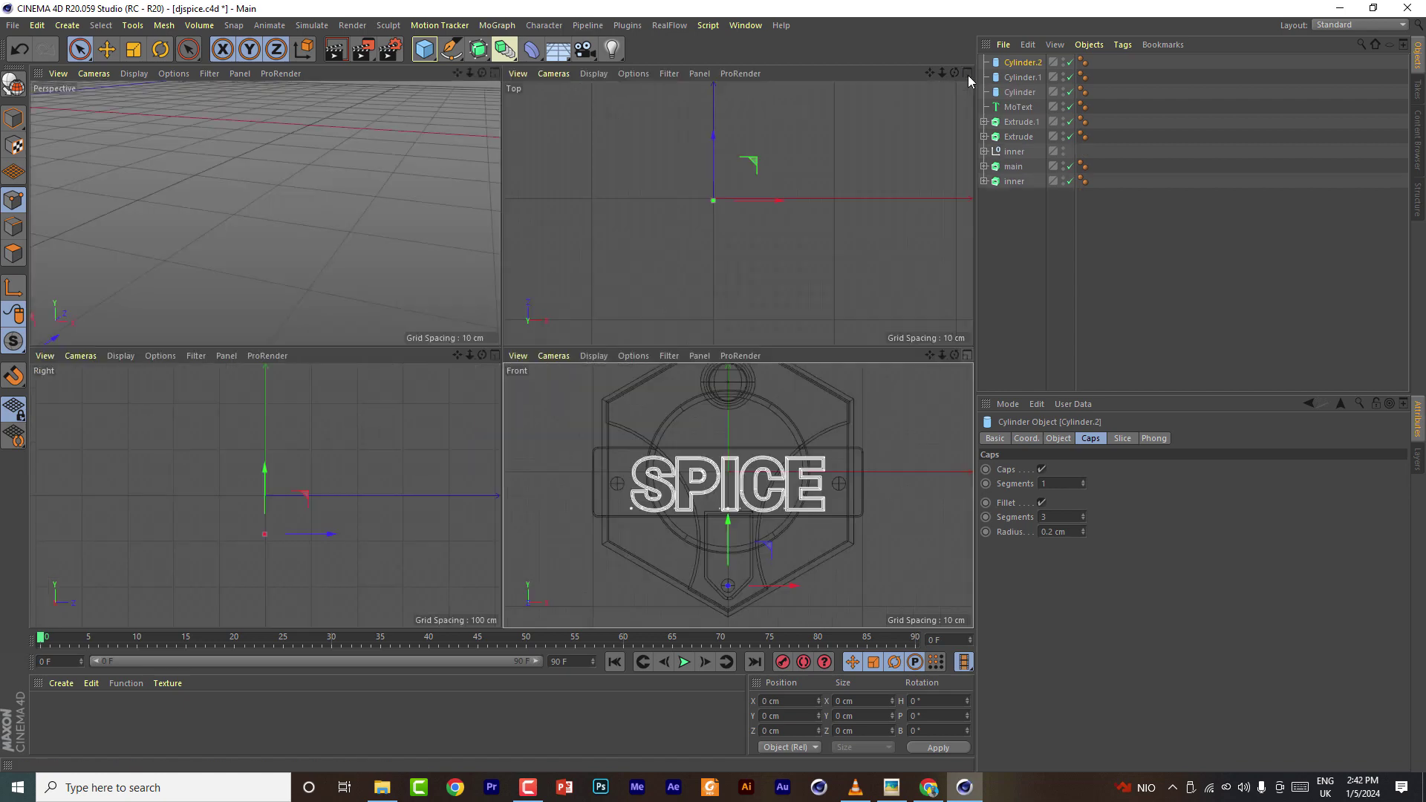
{"action": "left_click", "coordinate": [493, 76]}
{"action": "left_click_drag", "start_coordinate": [931, 73], "coordinate": [511, 343]}
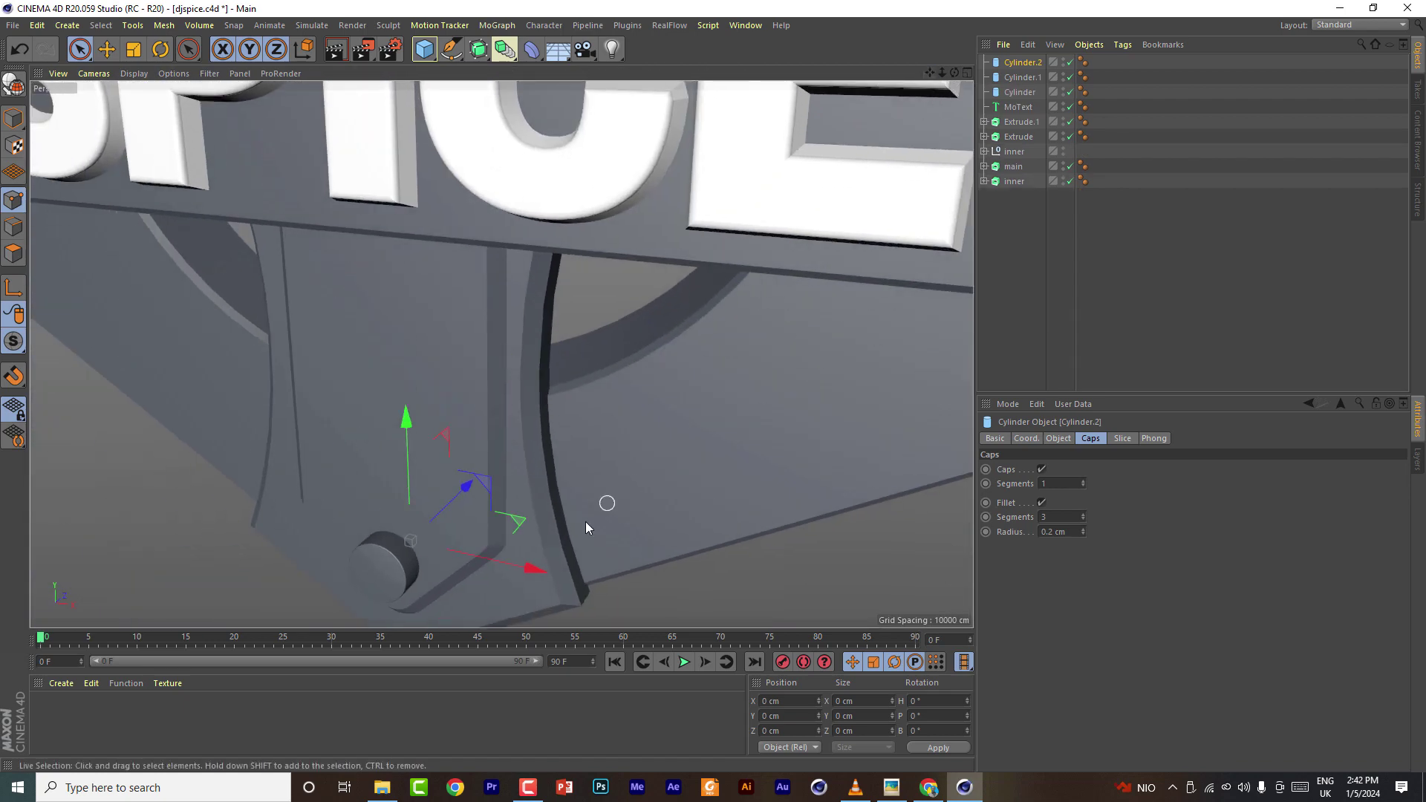
{"action": "left_click", "coordinate": [1058, 439]}
{"action": "left_click_drag", "start_coordinate": [955, 74], "coordinate": [537, 307]}
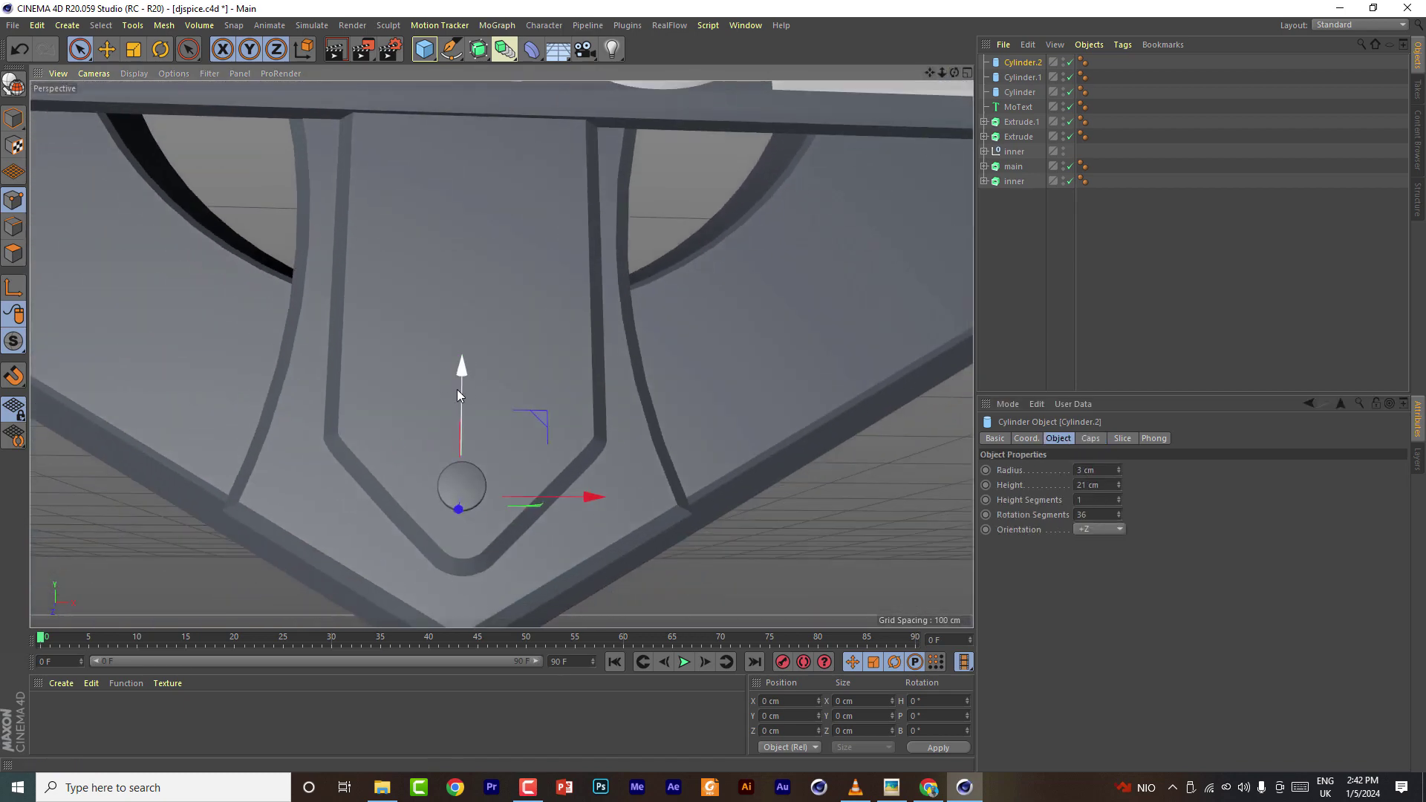
{"action": "left_click_drag", "start_coordinate": [461, 374], "coordinate": [464, 389]}
Nudge the two banner bar cylinders slightly along Z, followed by a small Z shift of all three cylinders together
{"action": "scroll", "coordinate": [635, 432], "scroll_direction": "down", "scroll_amount": 5}
{"action": "left_click_drag", "start_coordinate": [930, 72], "coordinate": [954, 133]}
{"action": "left_click_drag", "start_coordinate": [930, 73], "coordinate": [940, 160]}
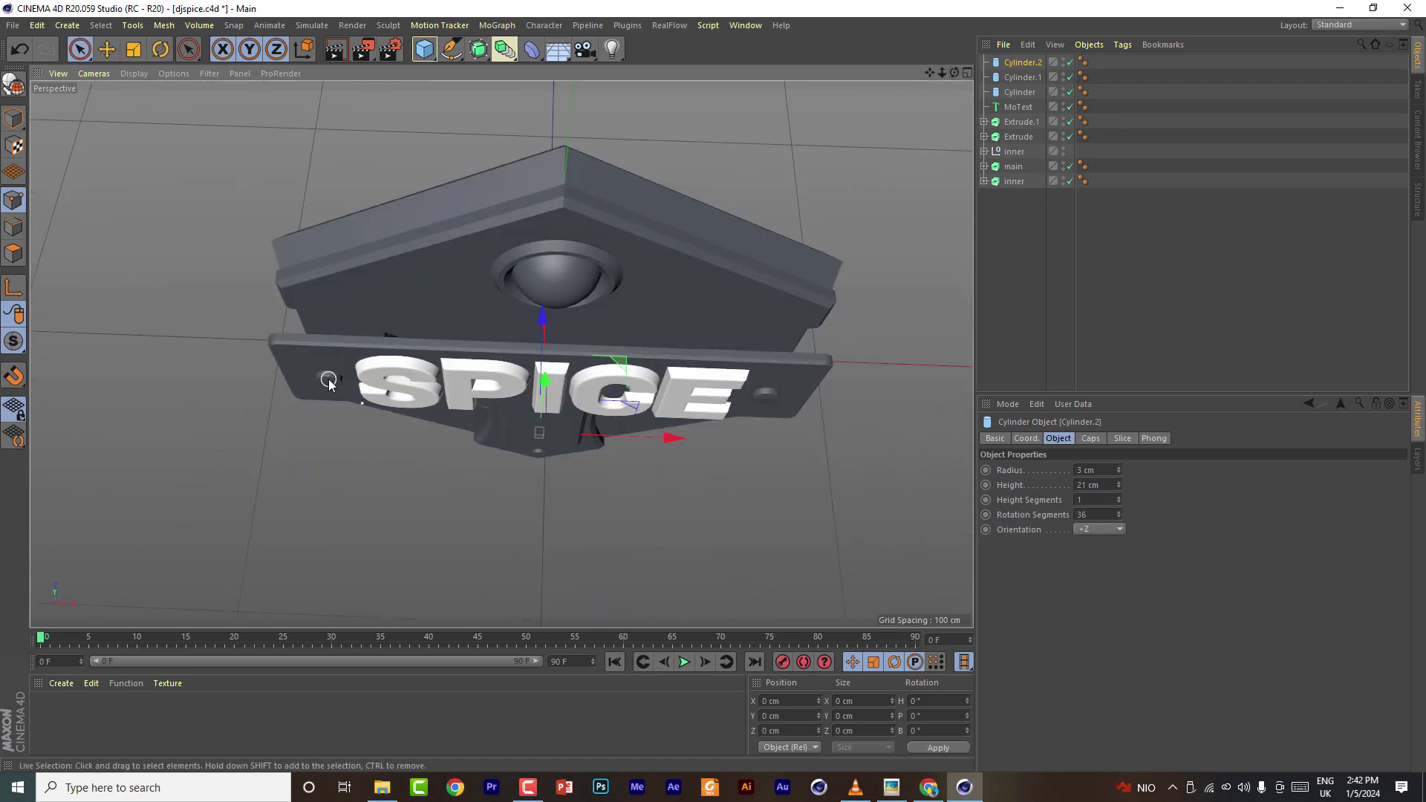
{"action": "left_click", "coordinate": [106, 49]}
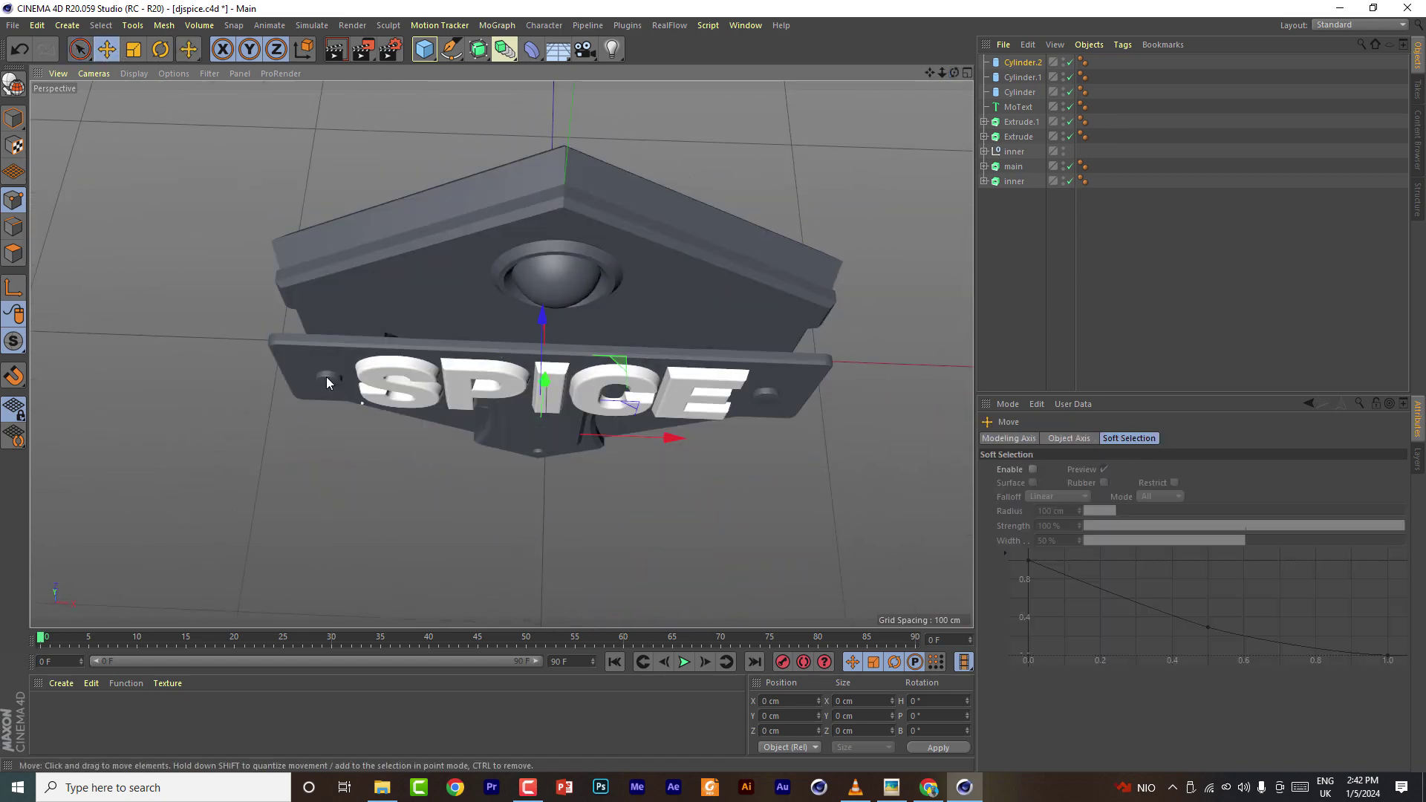
{"action": "left_click", "coordinate": [1014, 77]}
{"action": "left_click", "coordinate": [1018, 92], "text": "shift"}
{"action": "left_click_drag", "start_coordinate": [954, 72], "coordinate": [876, 37]}
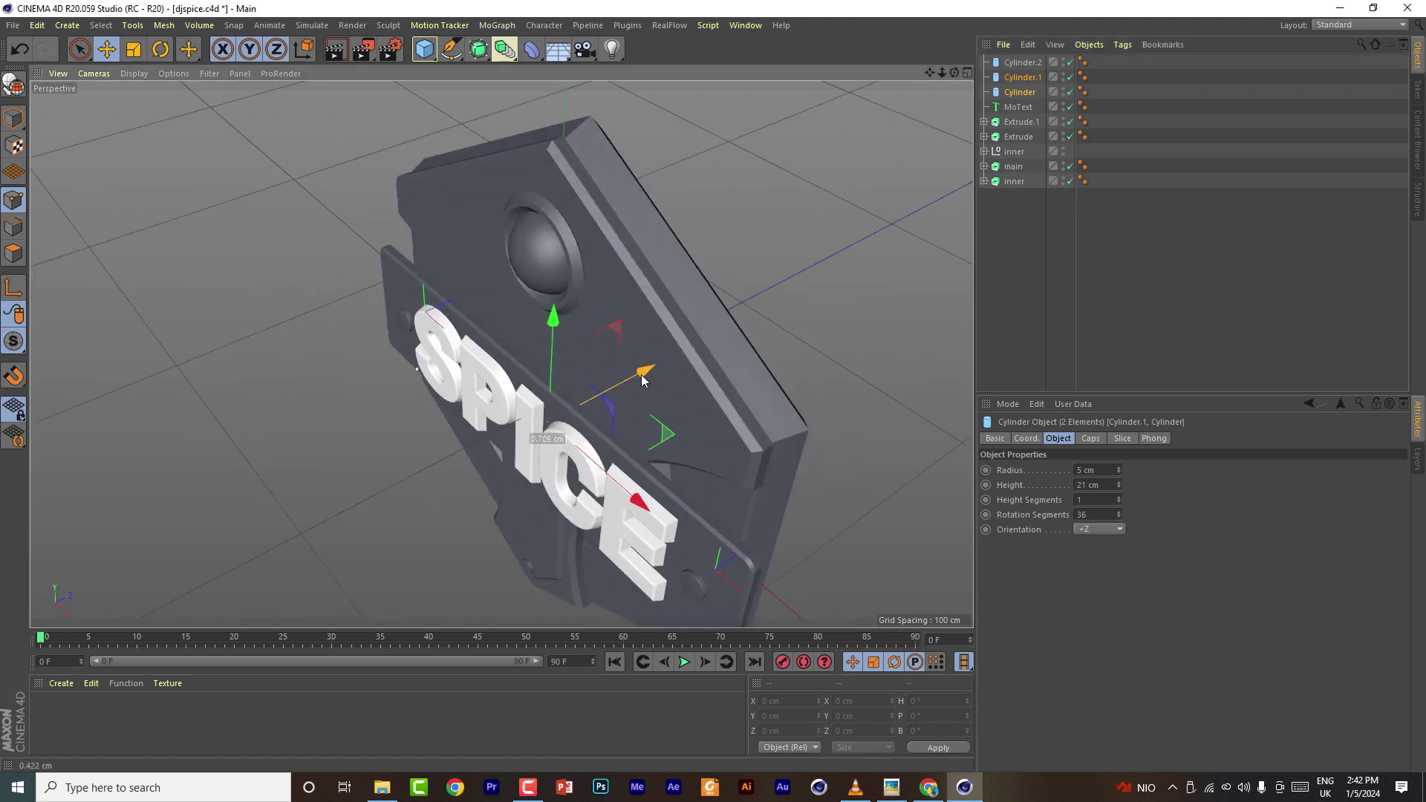
{"action": "left_click", "coordinate": [1023, 62], "text": "shift"}
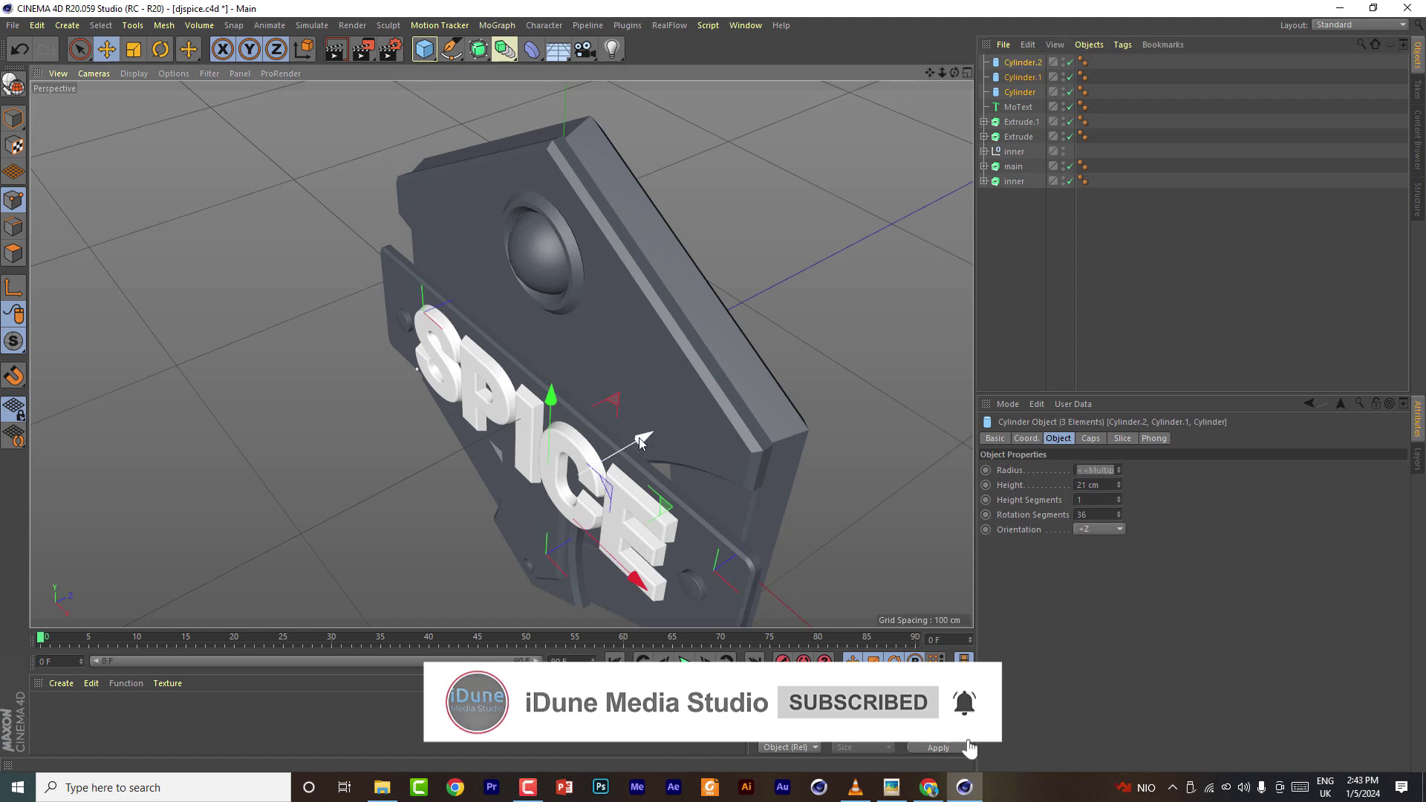
{"action": "left_click_drag", "start_coordinate": [641, 442], "coordinate": [644, 443]}
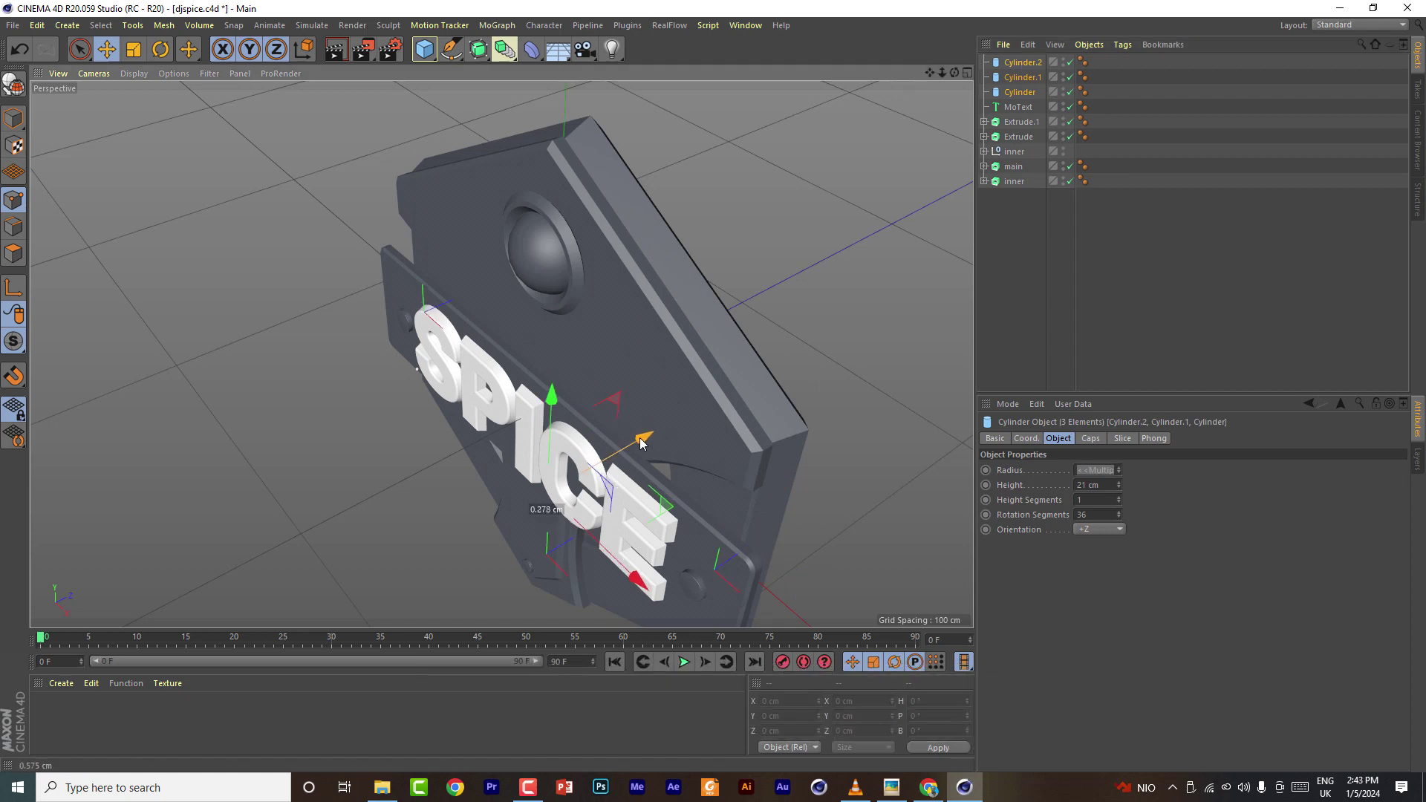
Save the scene and clear the object selection
{"action": "key", "text": "ctrl+s"}
{"action": "left_click", "coordinate": [13, 25]}
{"action": "left_click", "coordinate": [73, 148]}
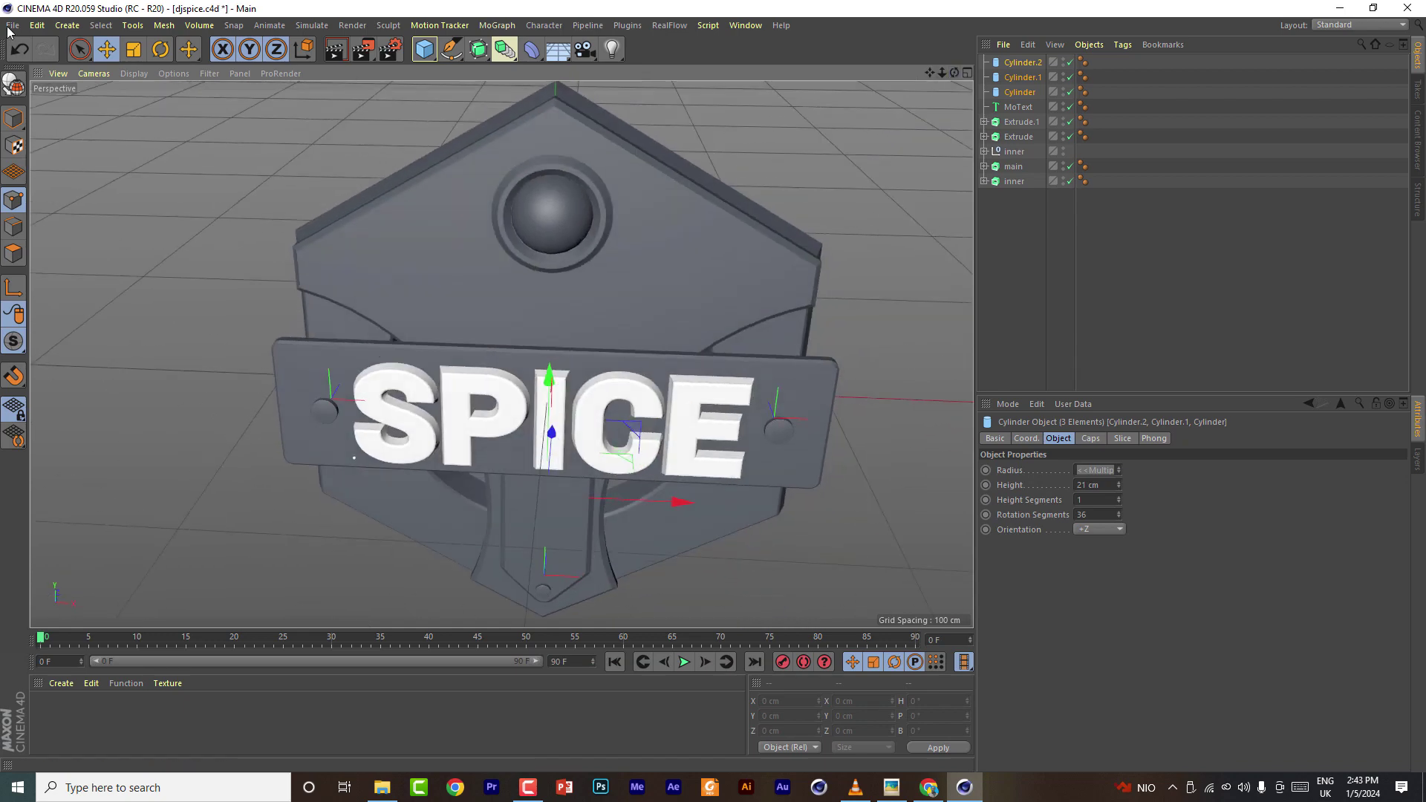
{"action": "left_click", "coordinate": [13, 25]}
{"action": "key", "text": "Escape"}
{"action": "left_click", "coordinate": [1090, 364]}
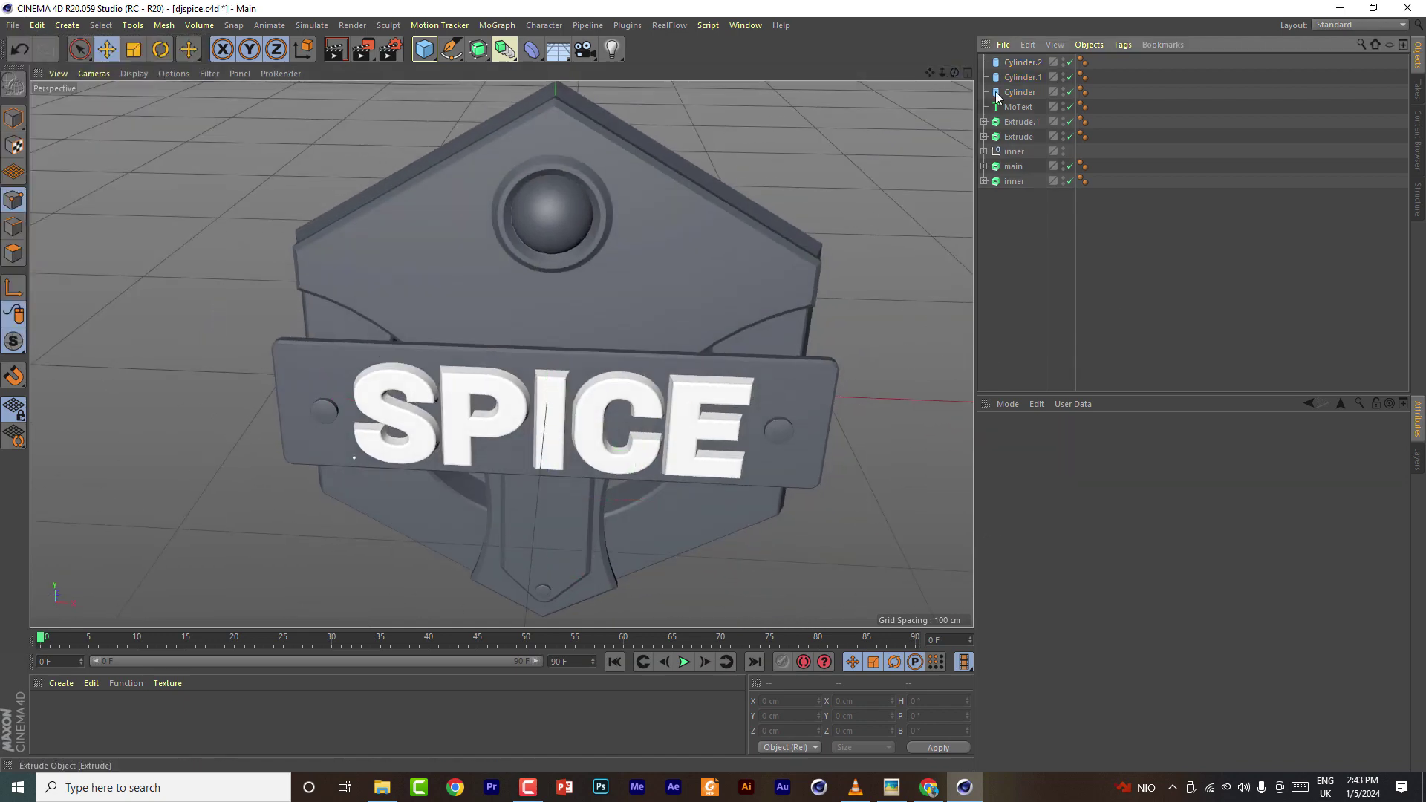
Duplicate the right banner bar cylinder upward to the shield's upper right corner
{"action": "left_click_drag", "start_coordinate": [955, 73], "coordinate": [951, 44]}
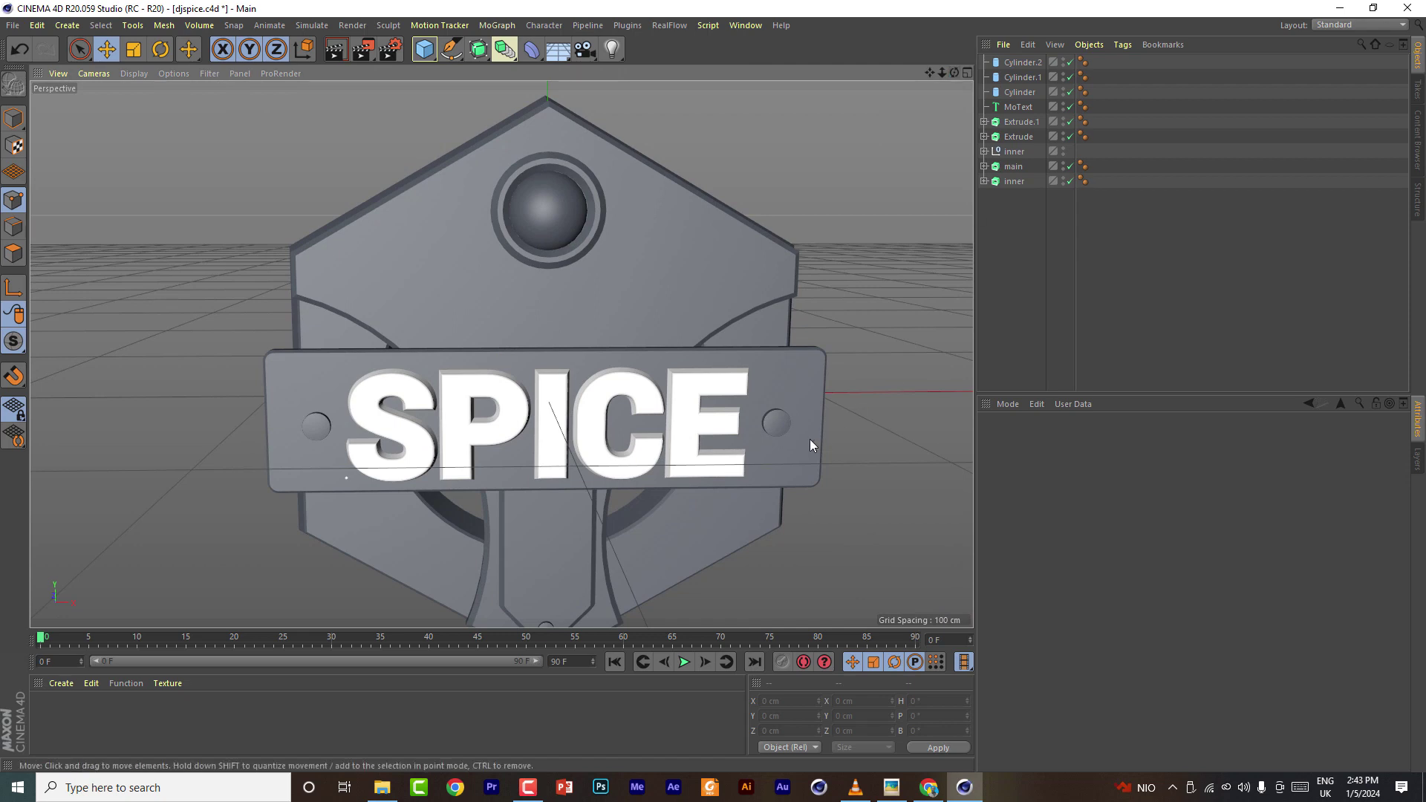
{"action": "left_click", "coordinate": [780, 424]}
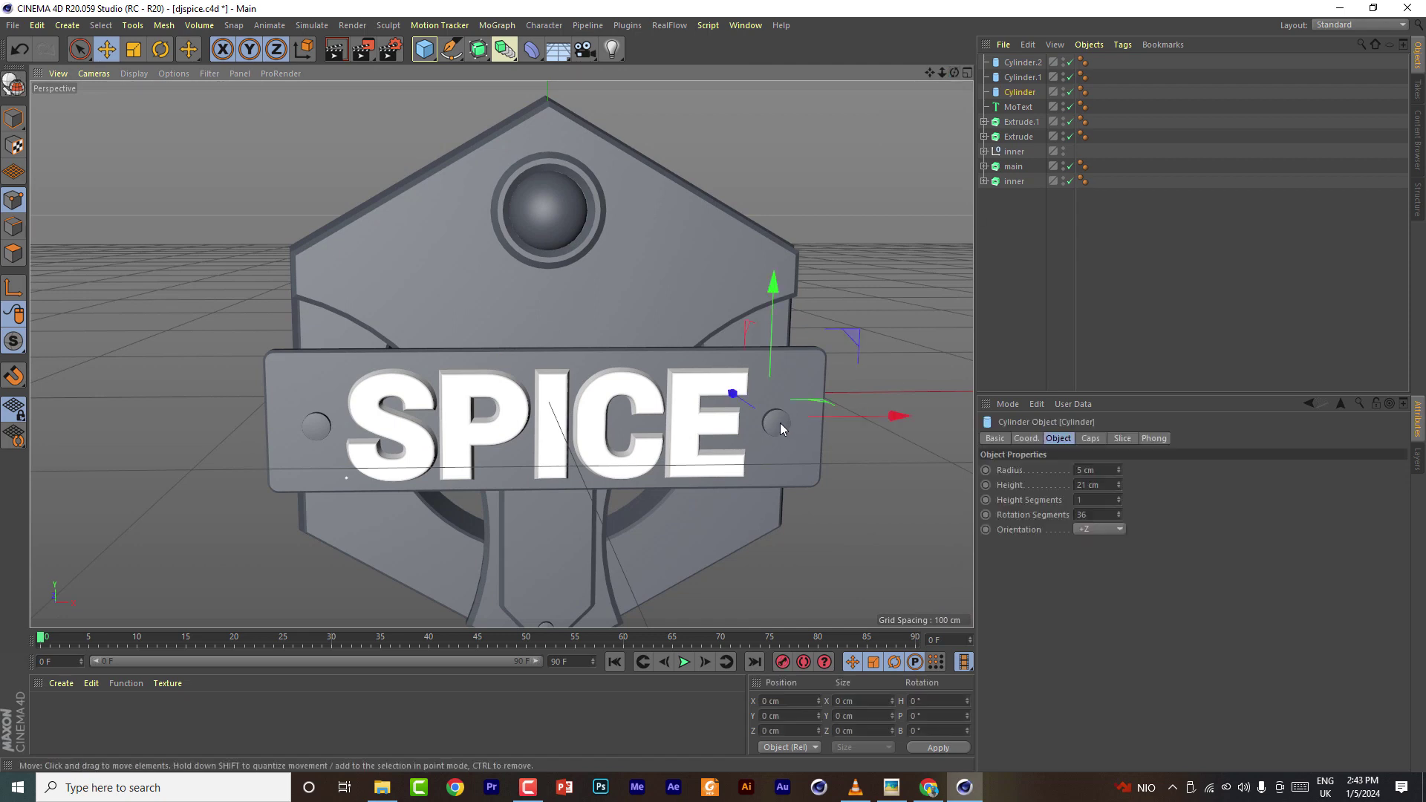
{"action": "left_click", "coordinate": [319, 429], "text": "shift"}
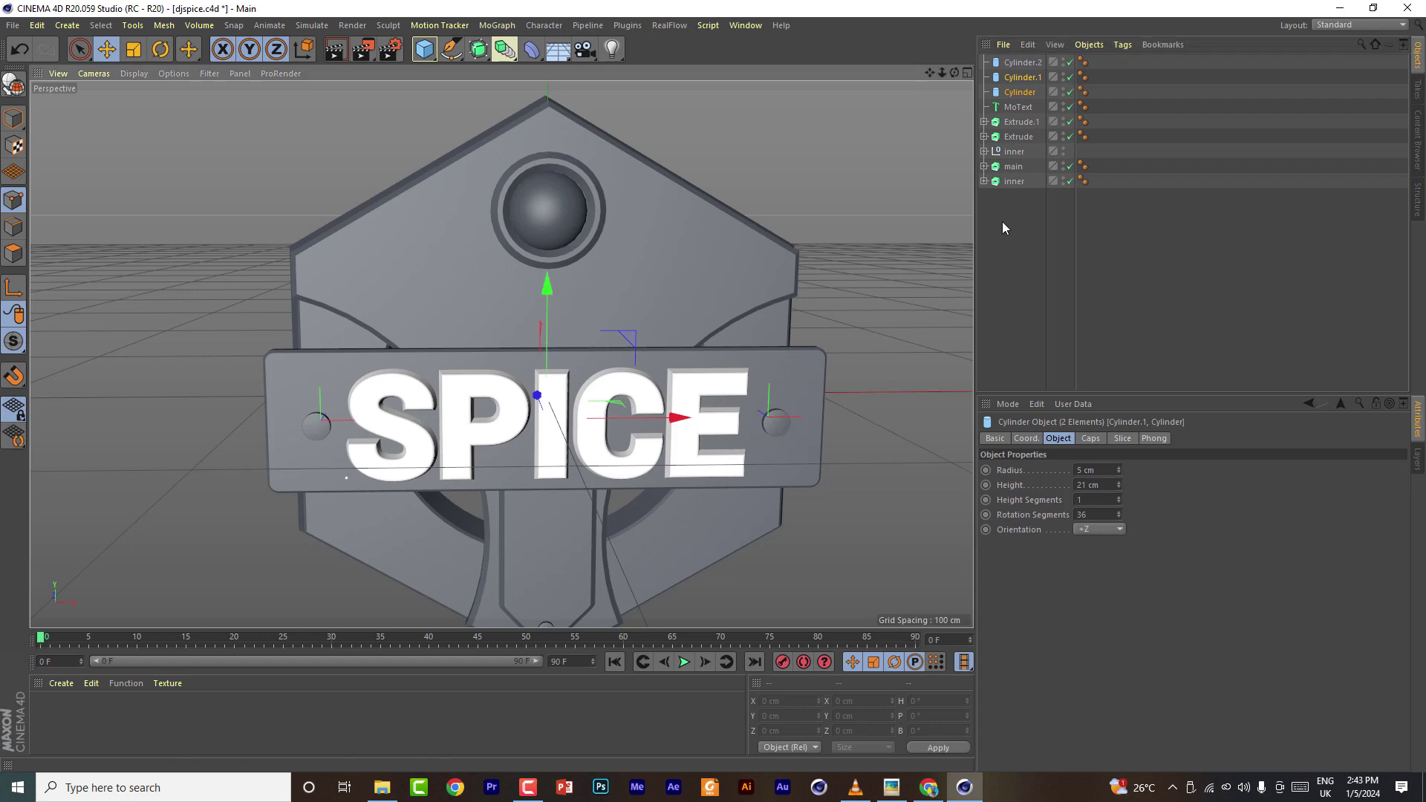
{"action": "key", "text": "ctrl+z"}
{"action": "left_click_drag", "start_coordinate": [771, 289], "coordinate": [776, 139], "text": "ctrl"}
Set the height of the upper corner cylinder to 10 cm and shift it along Z against the shield's front face
{"action": "left_click_drag", "start_coordinate": [954, 73], "coordinate": [947, 80]}
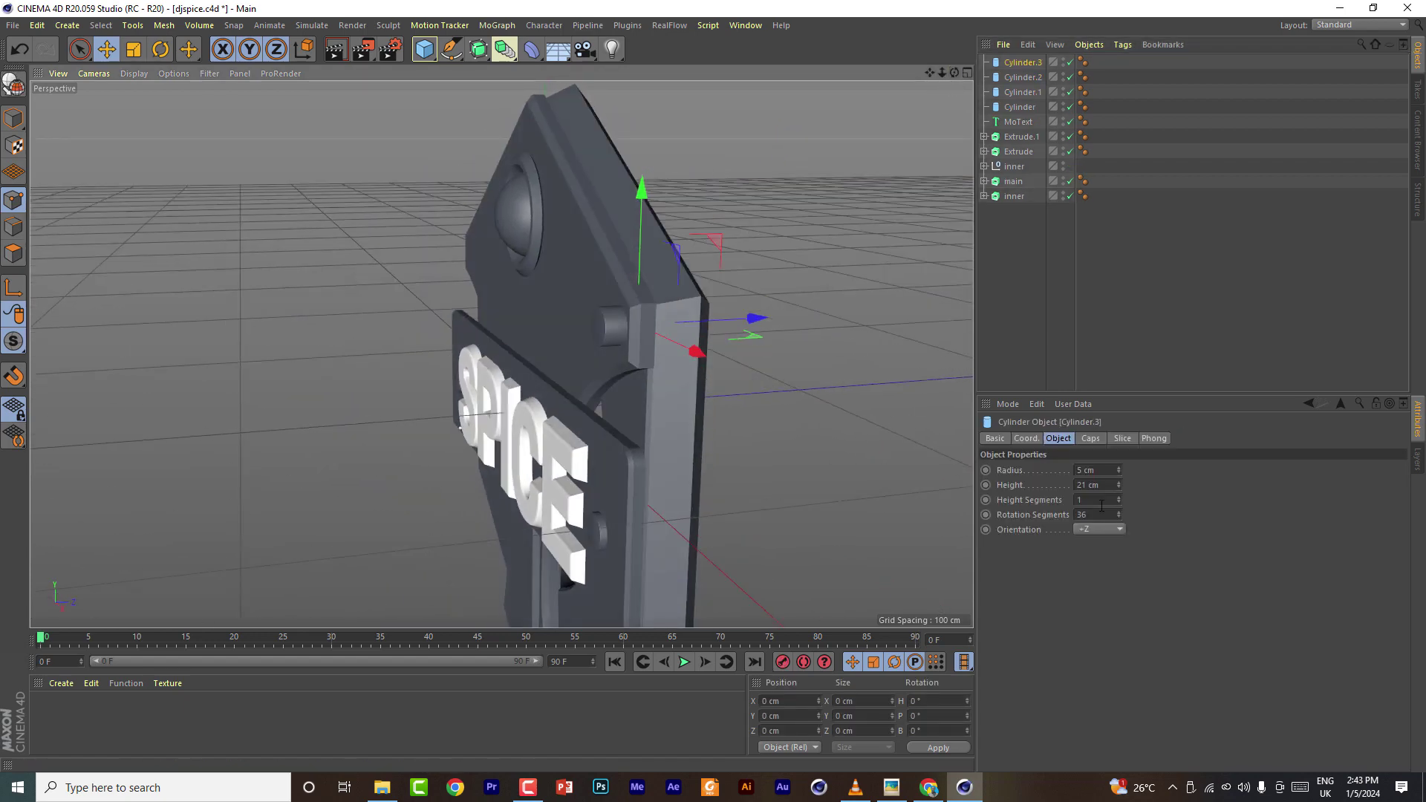
{"action": "scroll", "coordinate": [1098, 486], "scroll_direction": "down", "scroll_amount": 6}
{"action": "scroll", "coordinate": [1097, 487], "scroll_direction": "down", "scroll_amount": 5}
{"action": "left_click_drag", "start_coordinate": [756, 319], "coordinate": [753, 319]}
{"action": "left_click_drag", "start_coordinate": [955, 73], "coordinate": [956, 177]}
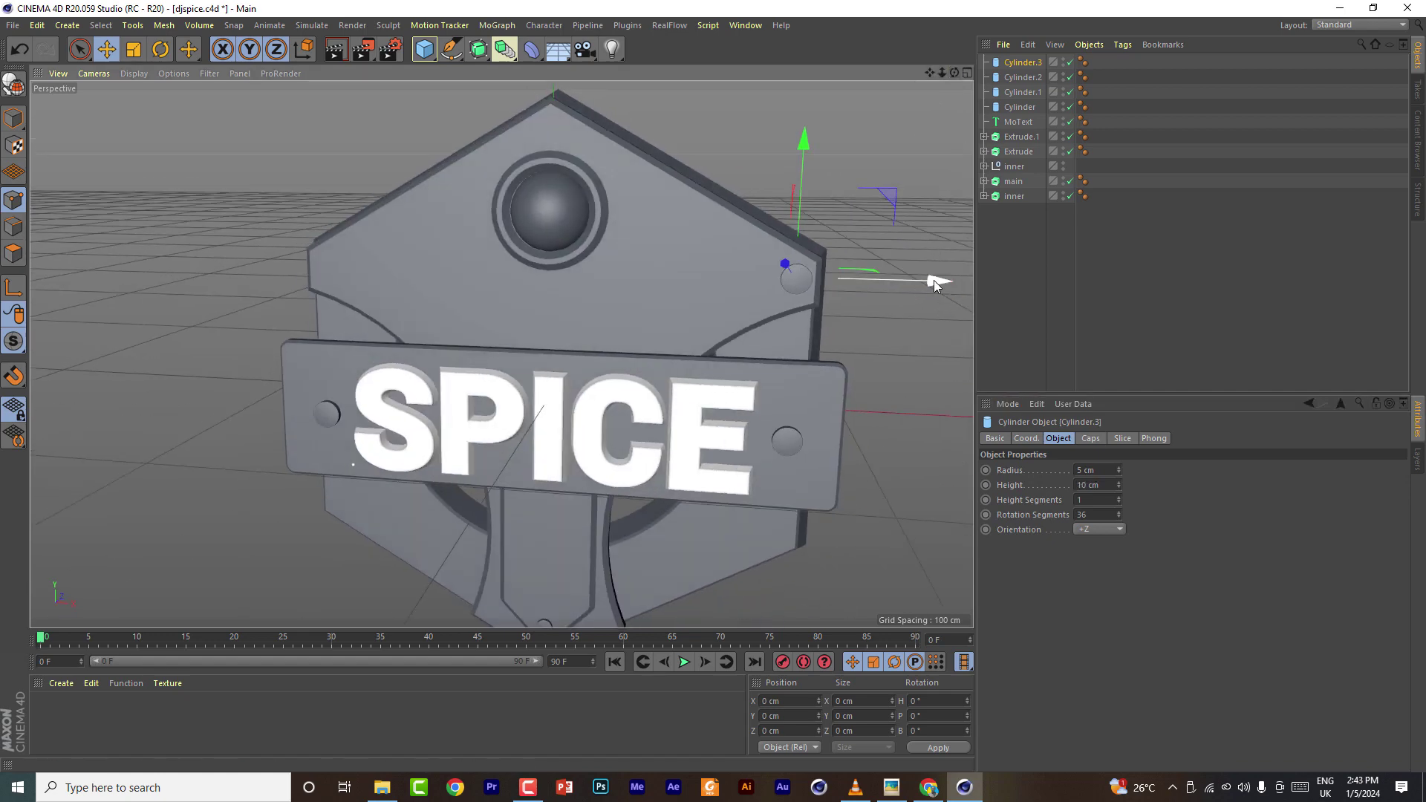
Duplicate the upper right corner cylinder across to the shield's upper left corner and check the placement in the front view
{"action": "left_click_drag", "start_coordinate": [934, 279], "coordinate": [458, 256], "text": "ctrl"}
{"action": "left_click", "coordinate": [967, 73]}
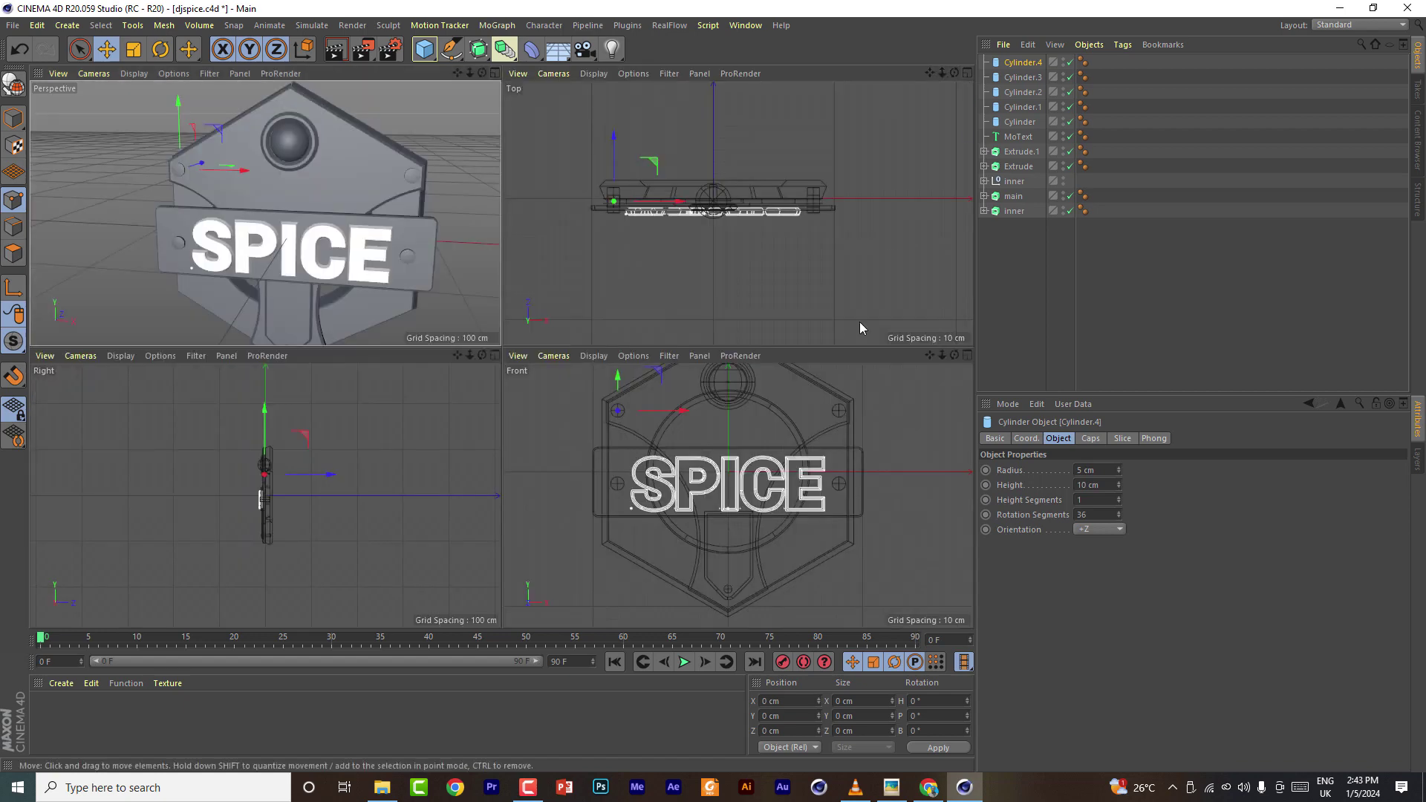
{"action": "left_click", "coordinate": [967, 355]}
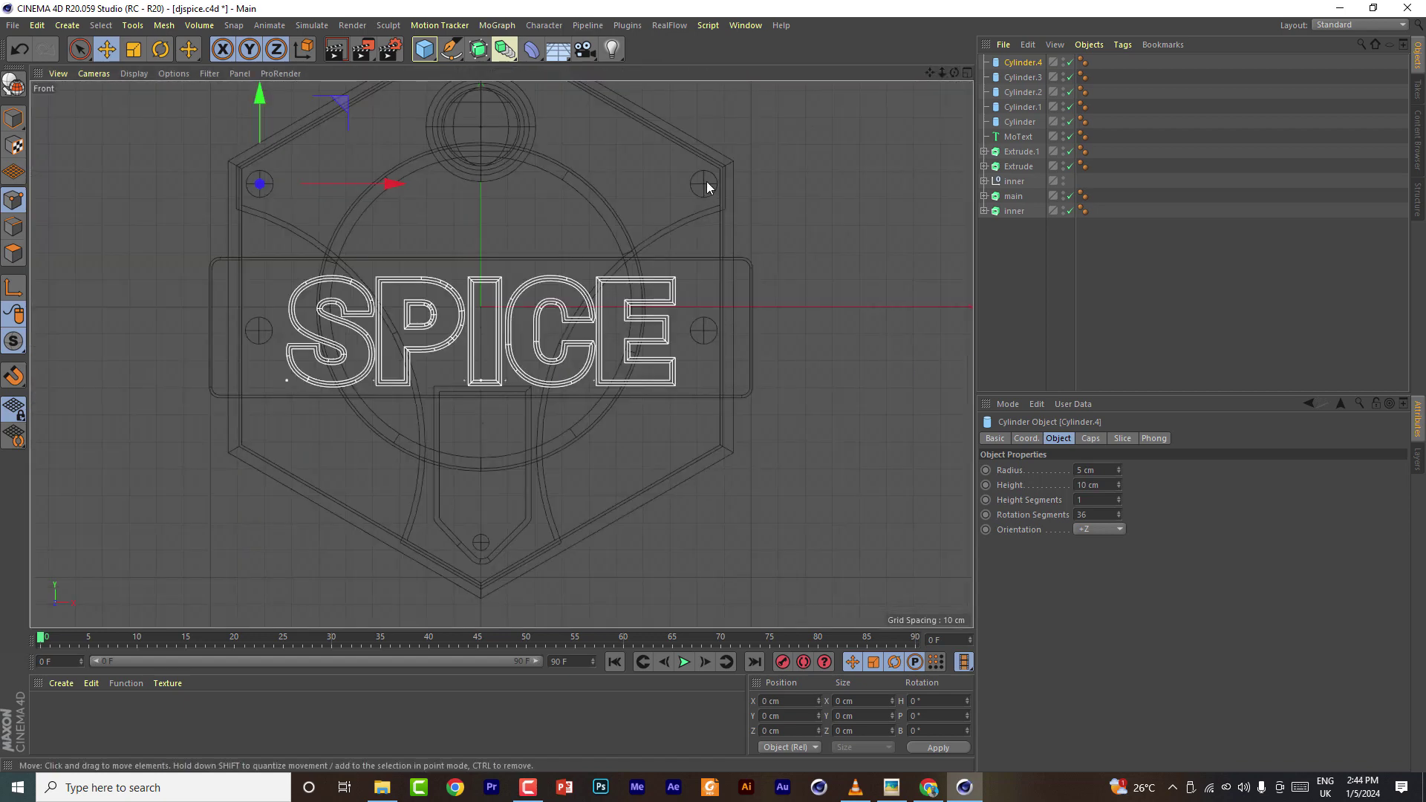
Nudge the upper right corner cylinder along X to line up with the bar cylinder below it, and save the scene
{"action": "left_click_drag", "start_coordinate": [707, 187], "coordinate": [703, 188]}
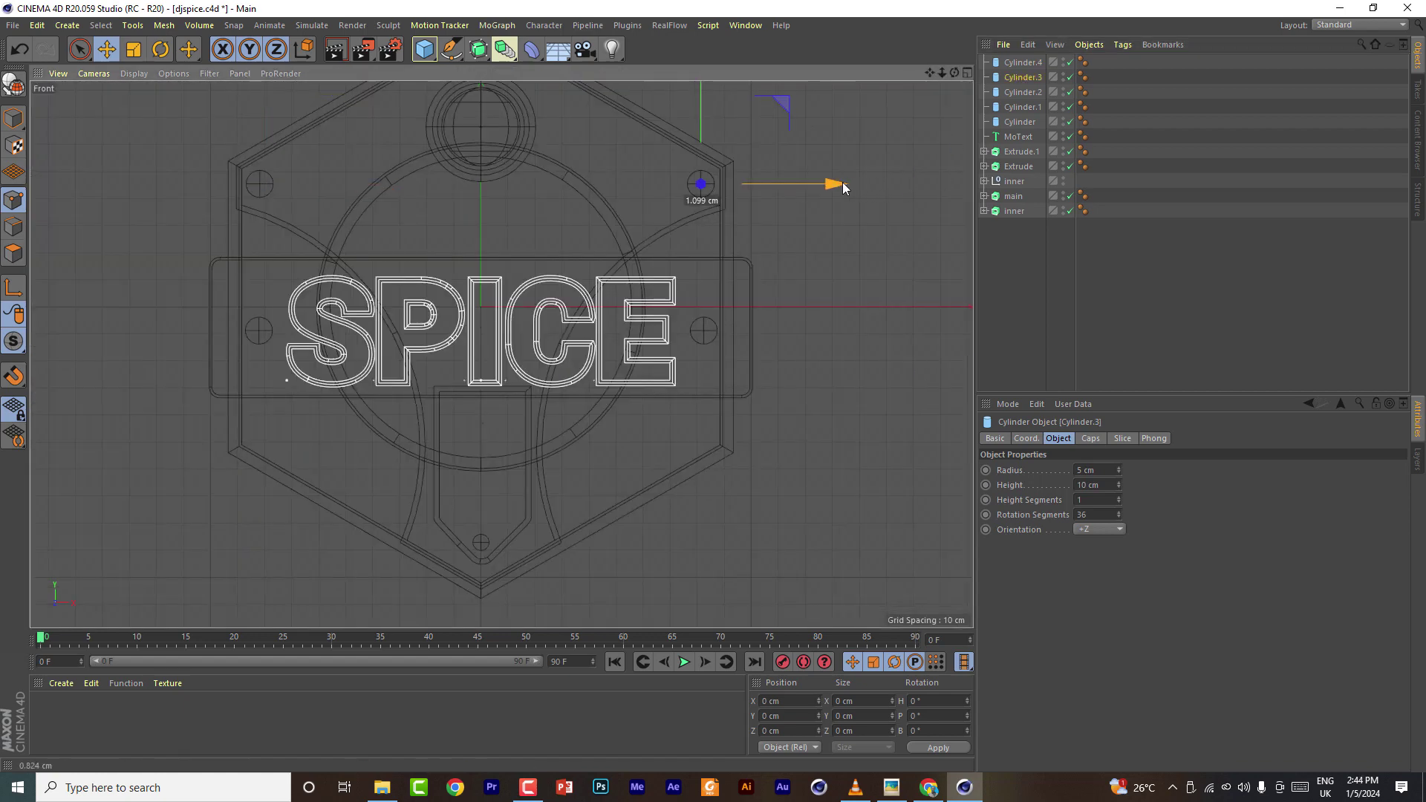
{"action": "left_click_drag", "start_coordinate": [842, 183], "coordinate": [845, 182]}
{"action": "left_click", "coordinate": [13, 25]}
{"action": "left_click", "coordinate": [36, 146]}
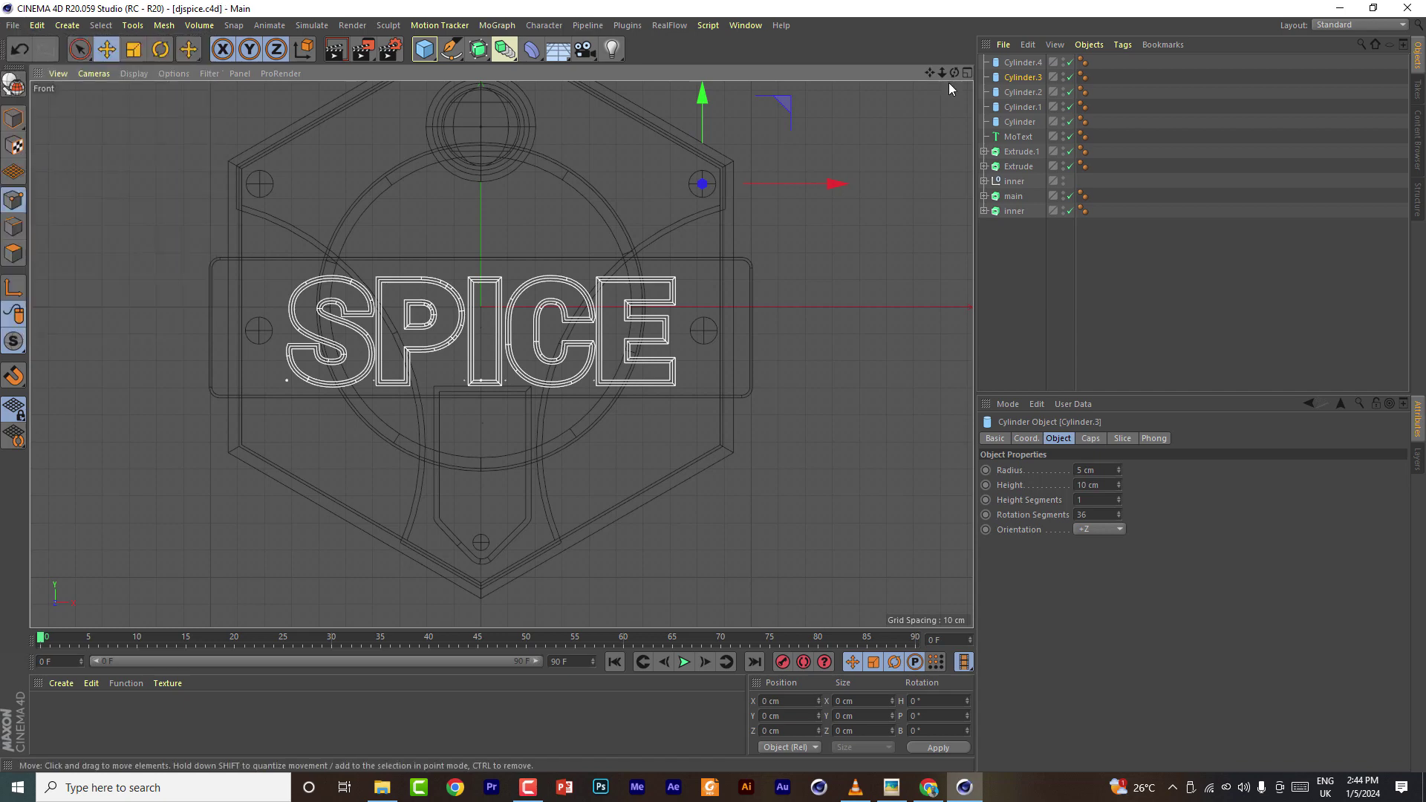
Return to the perspective view and display the whole emblem shaded with its mesh lines
{"action": "left_click", "coordinate": [967, 72]}
{"action": "left_click", "coordinate": [493, 73]}
{"action": "mouse_move", "coordinate": [929, 73]}
{"action": "left_mouse_down"}
{"action": "mouse_move", "coordinate": [965, 82]}
{"action": "mouse_move", "coordinate": [958, 148]}
{"action": "mouse_move", "coordinate": [921, 77]}
{"action": "mouse_move", "coordinate": [965, 78]}
{"action": "mouse_move", "coordinate": [955, 73]}
{"action": "left_mouse_up"}
{"action": "scroll", "coordinate": [502, 354], "scroll_direction": "down", "scroll_amount": 4}
{"action": "left_click_drag", "start_coordinate": [1010, 241], "coordinate": [1036, 61]}
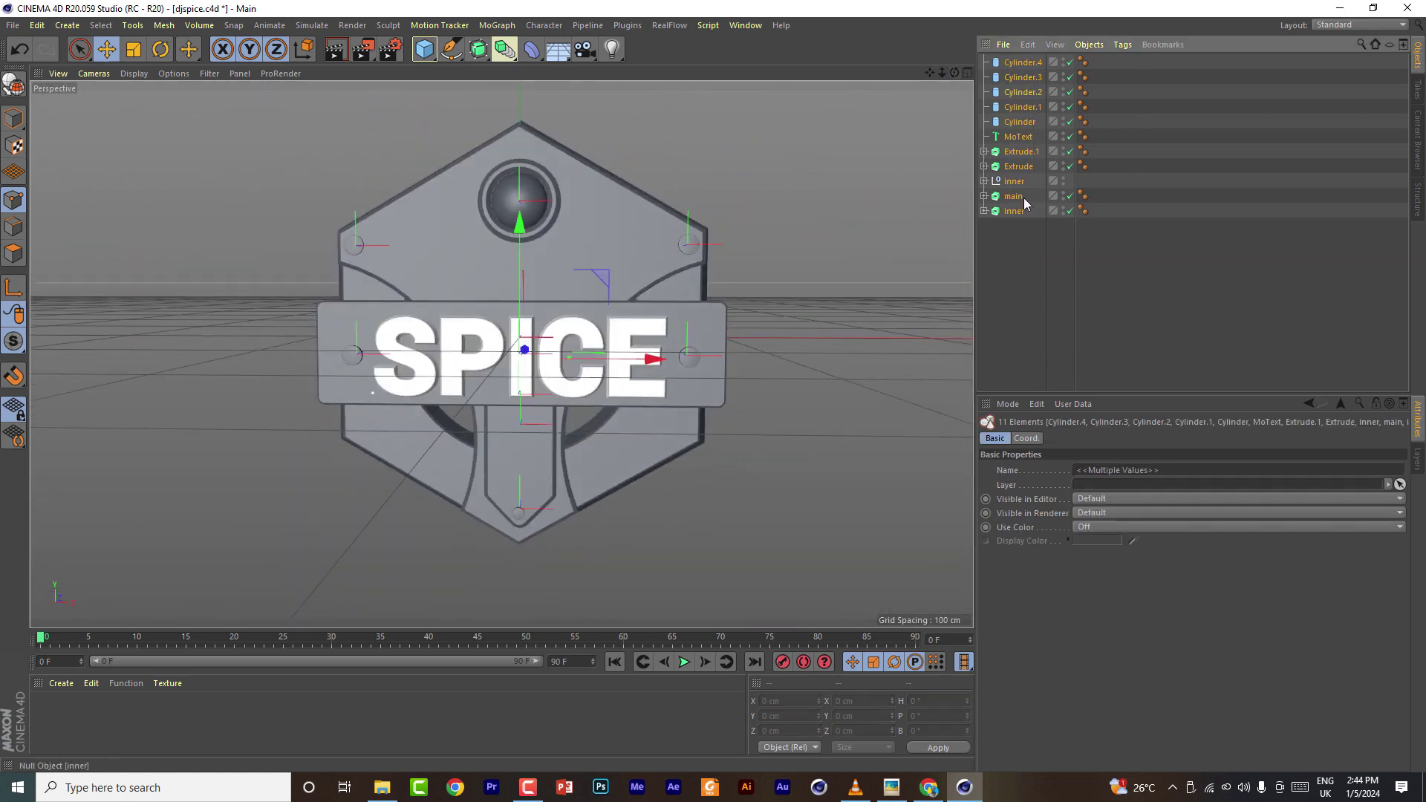
{"action": "left_click", "coordinate": [134, 73]}
{"action": "left_click", "coordinate": [145, 110]}
Set the cap type of the pointed plate's extrude (Extrude.1) to Triangles with Regular Grid enabled
{"action": "left_click", "coordinate": [1018, 156]}
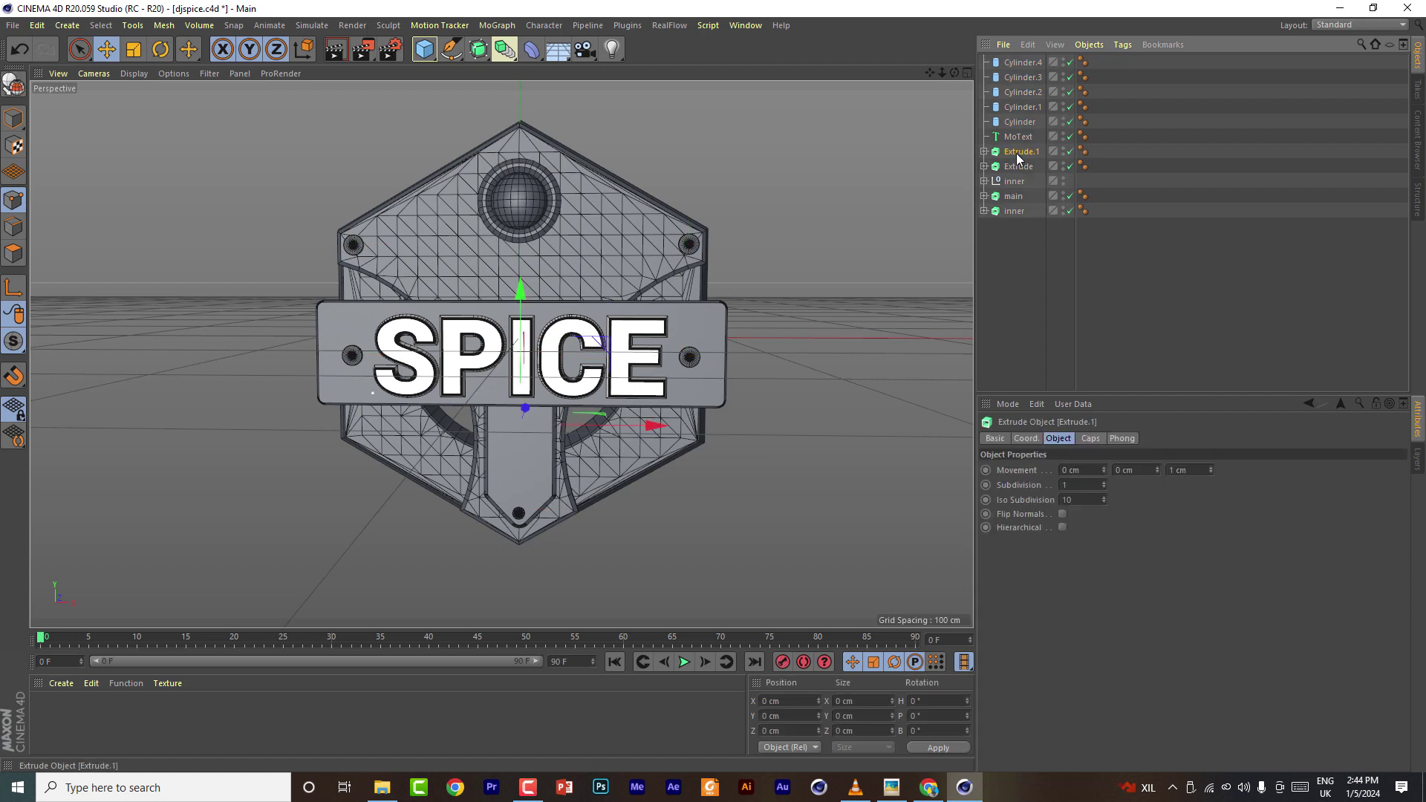
{"action": "left_click", "coordinate": [1090, 438]}
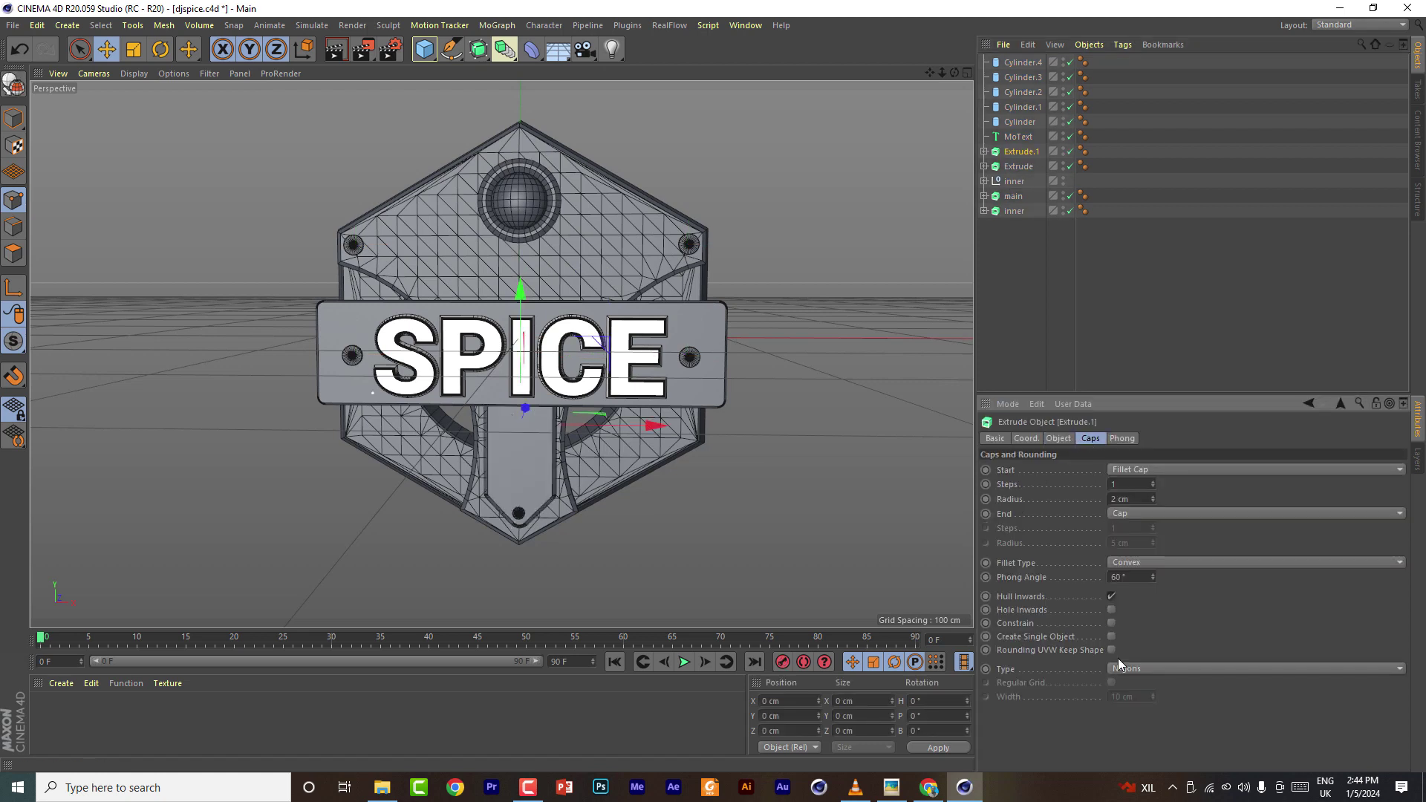
{"action": "left_click", "coordinate": [1122, 668]}
{"action": "left_click", "coordinate": [1130, 685]}
{"action": "left_click", "coordinate": [1112, 681]}
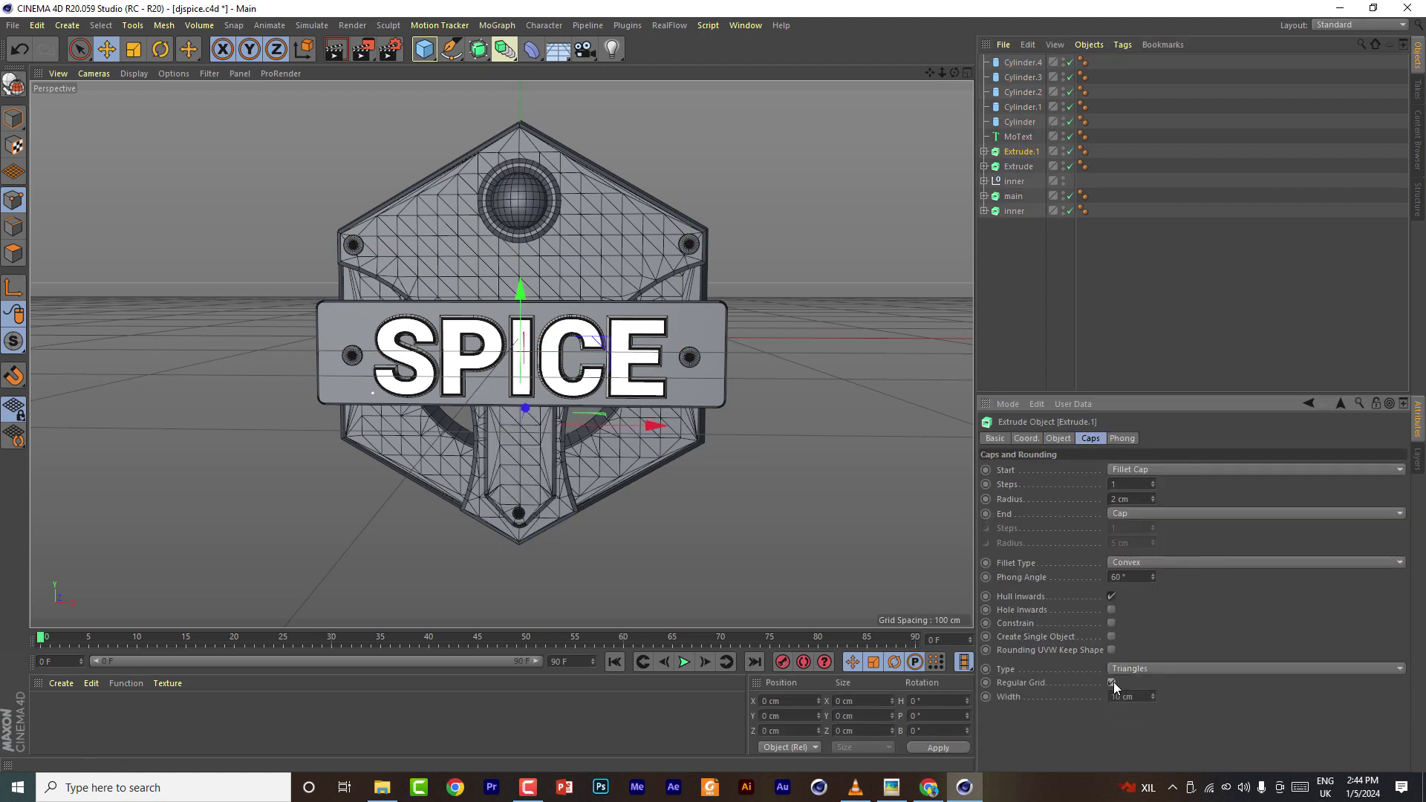
Set the cap type of the banner bar's extrude to Triangles with Regular Grid enabled
{"action": "left_click", "coordinate": [1018, 166]}
{"action": "left_click", "coordinate": [1148, 669]}
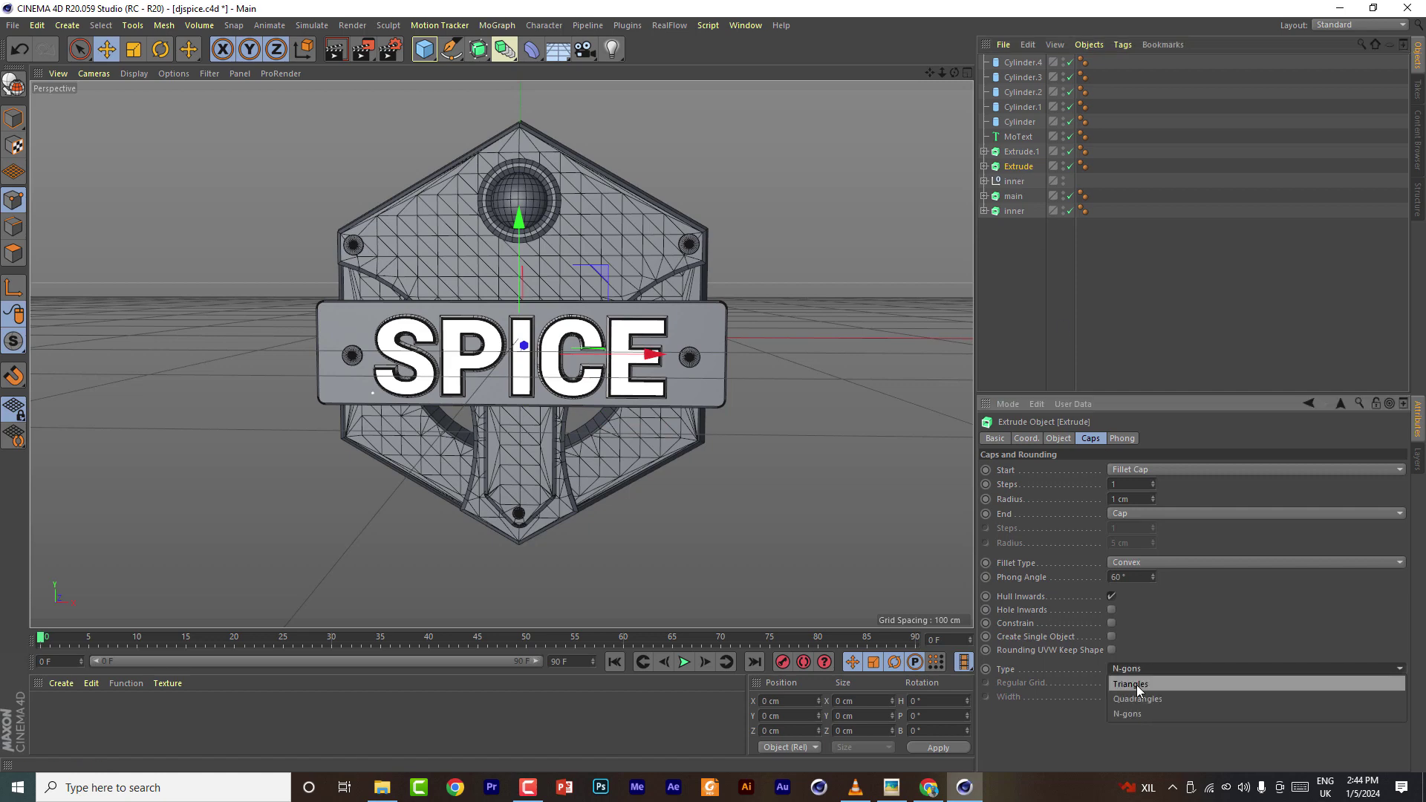
{"action": "left_click", "coordinate": [1130, 685]}
{"action": "left_click", "coordinate": [1112, 682]}
Set the SPICE text's cap type to Triangles and enable Regular Grid
{"action": "left_click", "coordinate": [1018, 137]}
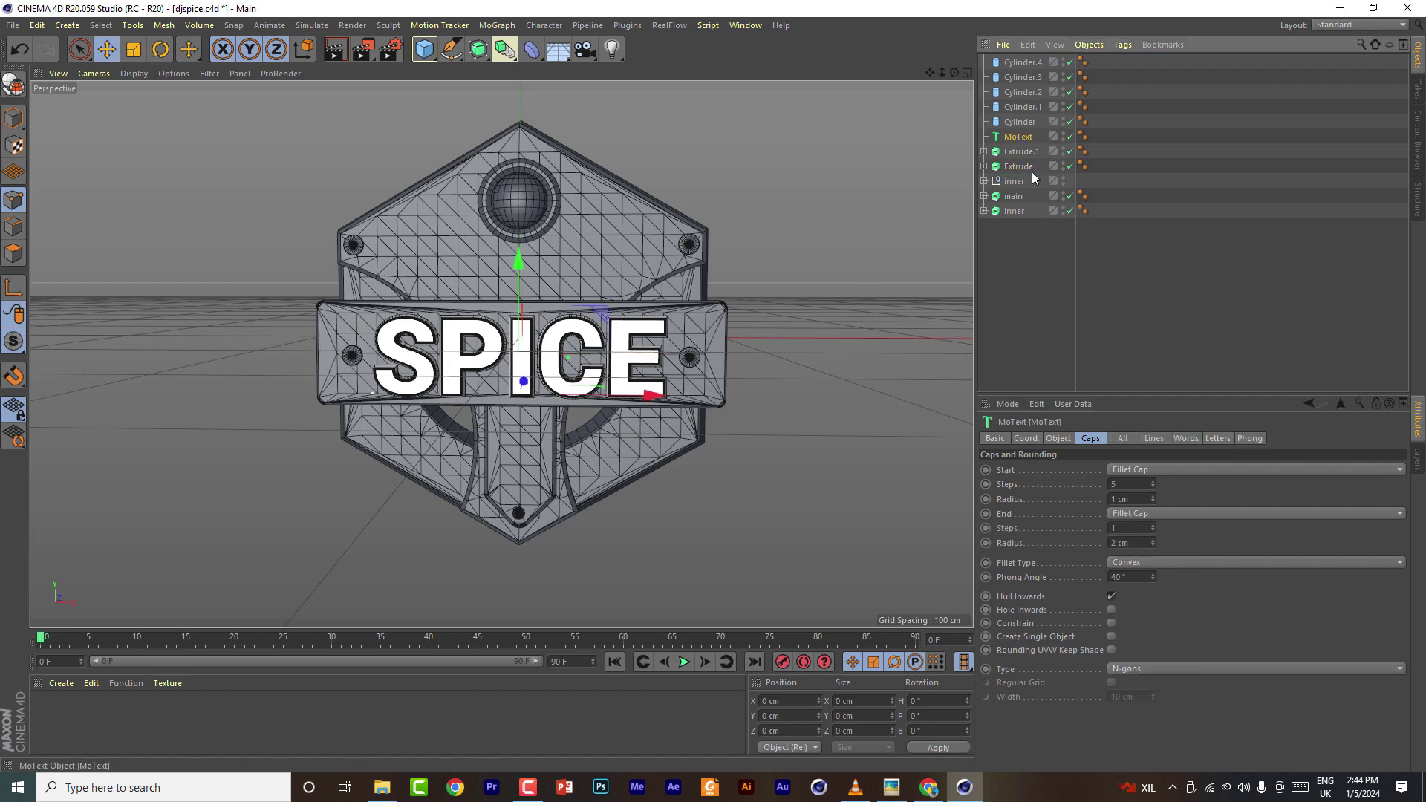
{"action": "left_click", "coordinate": [1148, 669]}
{"action": "left_click", "coordinate": [1137, 685]}
{"action": "scroll", "coordinate": [583, 375], "scroll_direction": "up", "scroll_amount": 3}
{"action": "scroll", "coordinate": [583, 375], "scroll_direction": "up", "scroll_amount": 1}
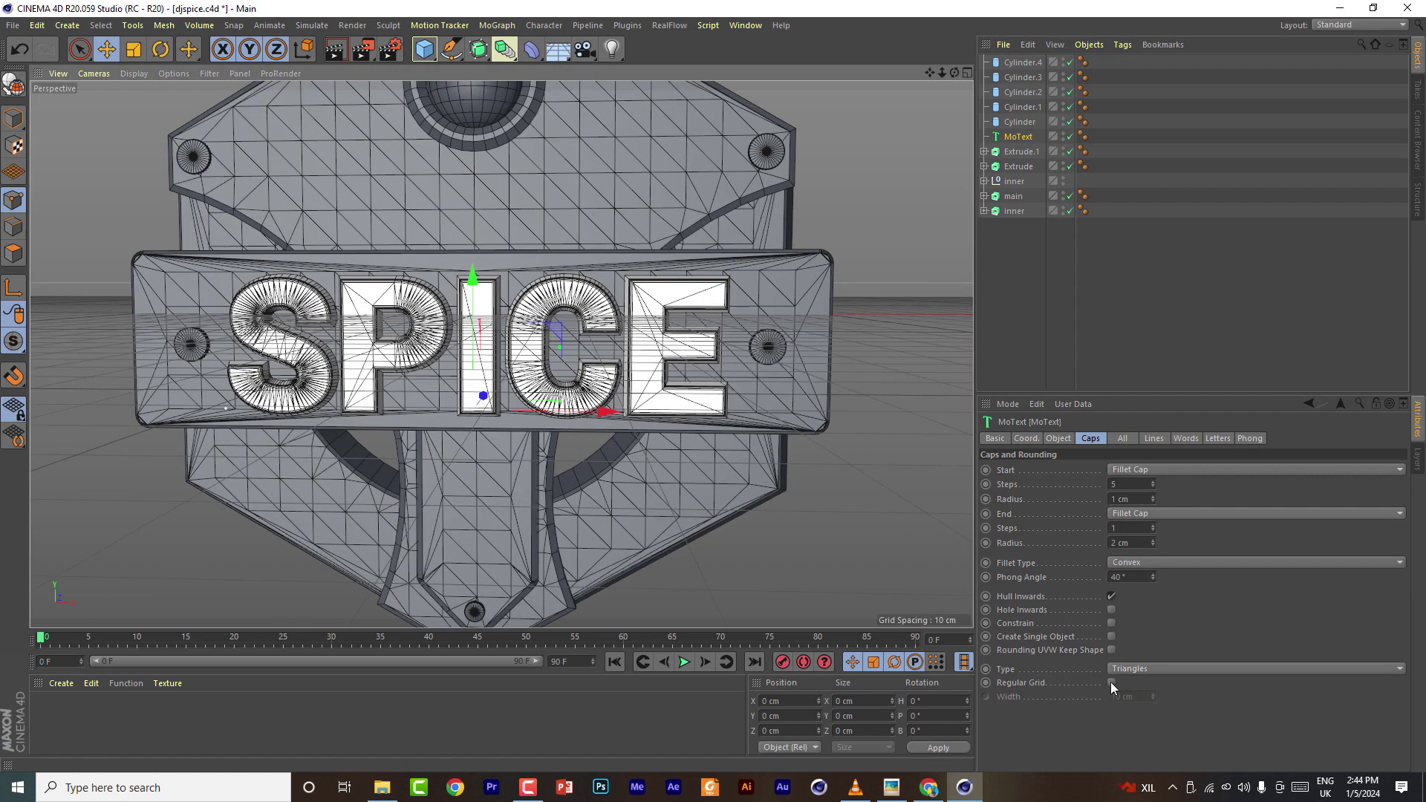
{"action": "left_click", "coordinate": [1112, 682]}
Try Quadrangles as the SPICE text's cap type with a progressively smaller grid width
{"action": "left_click", "coordinate": [1147, 671]}
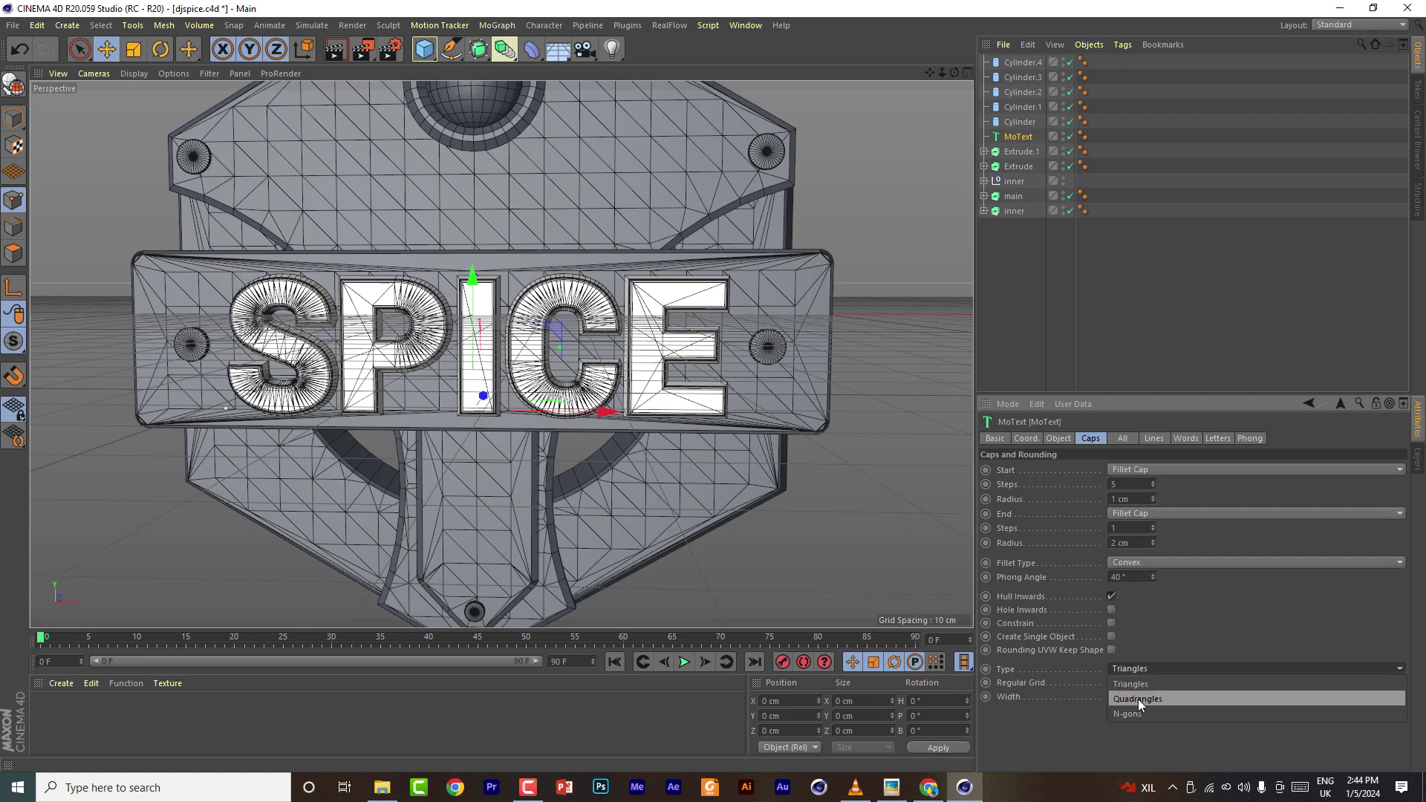
{"action": "left_click", "coordinate": [1138, 698]}
{"action": "left_click", "coordinate": [1154, 693]}
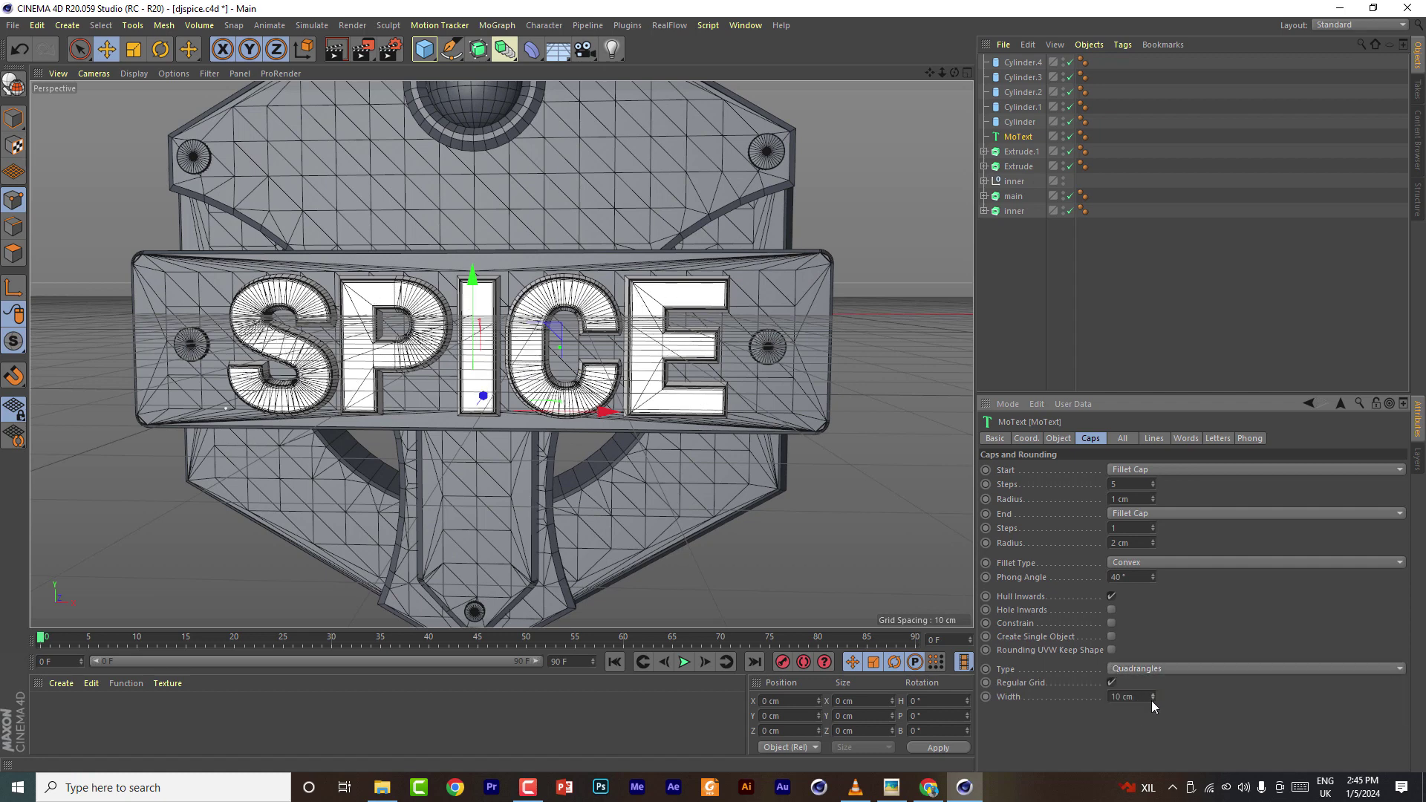
{"action": "left_click", "coordinate": [1154, 698]}
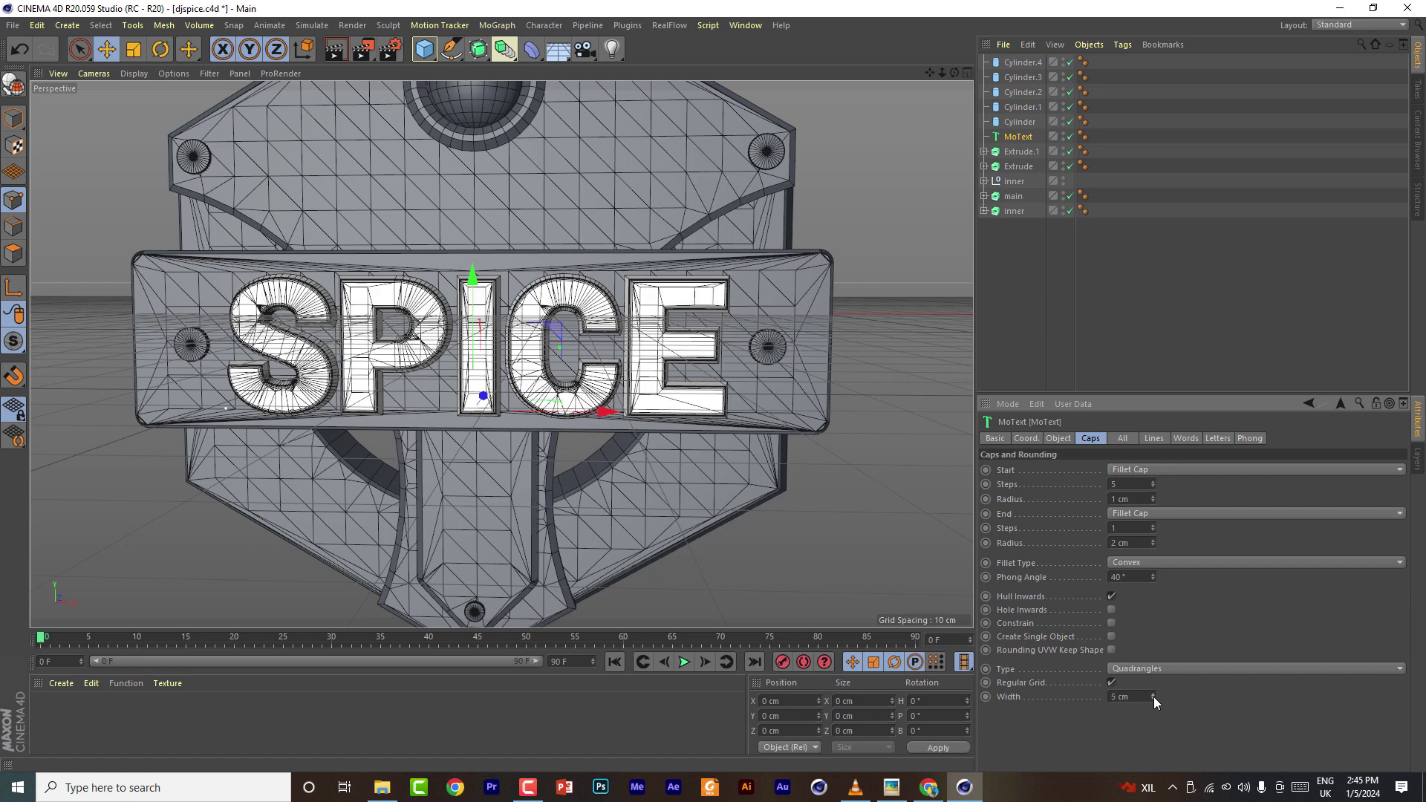
{"action": "left_click", "coordinate": [1153, 698]}
{"action": "left_click", "coordinate": [1153, 697]}
{"action": "left_click", "coordinate": [1154, 698]}
{"action": "left_click", "coordinate": [1153, 698]}
{"action": "left_click", "coordinate": [1154, 697]}
Set the SPICE text's caps back to Triangles with a 2 cm grid width and save the scene
{"action": "left_click", "coordinate": [1147, 669]}
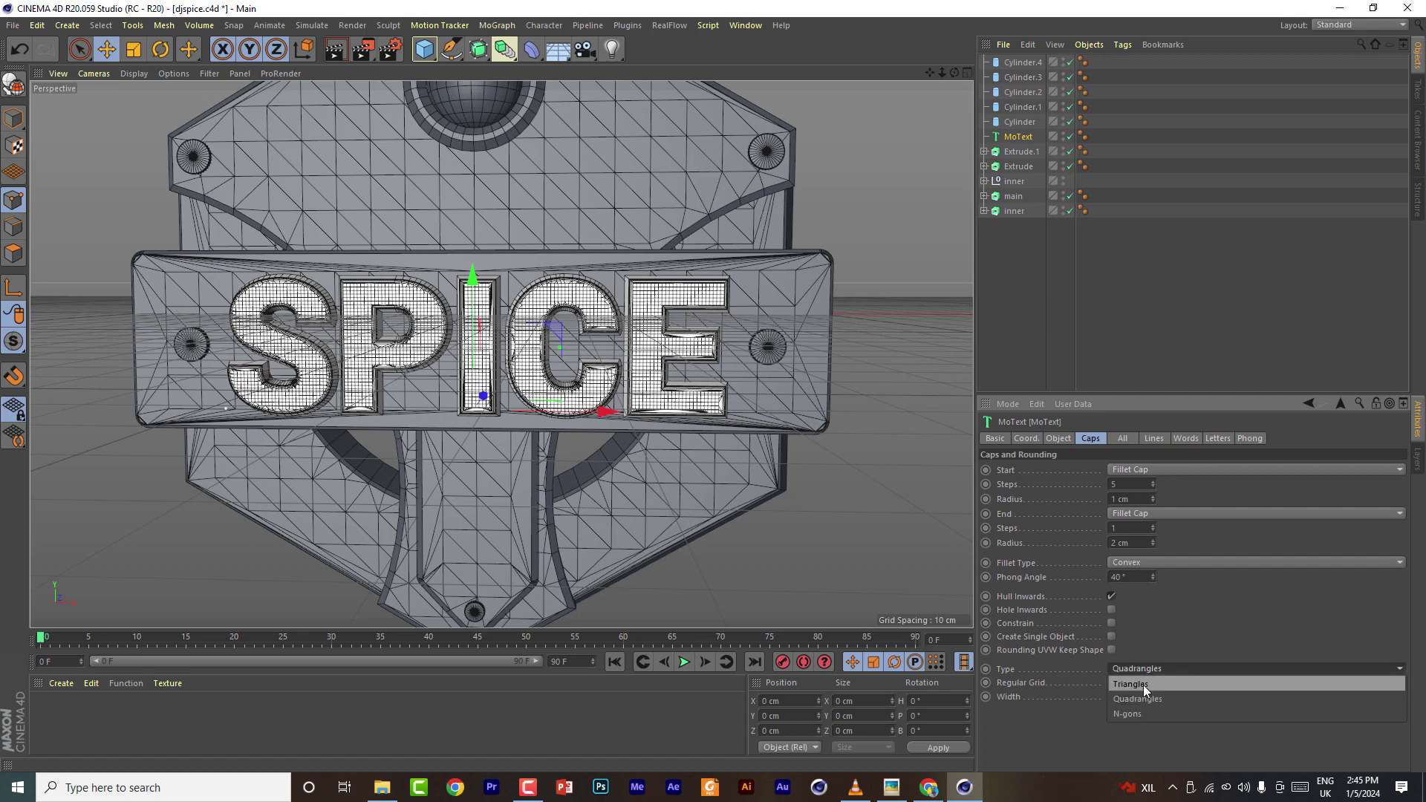
{"action": "left_click", "coordinate": [1143, 684]}
{"action": "left_click", "coordinate": [1154, 694]}
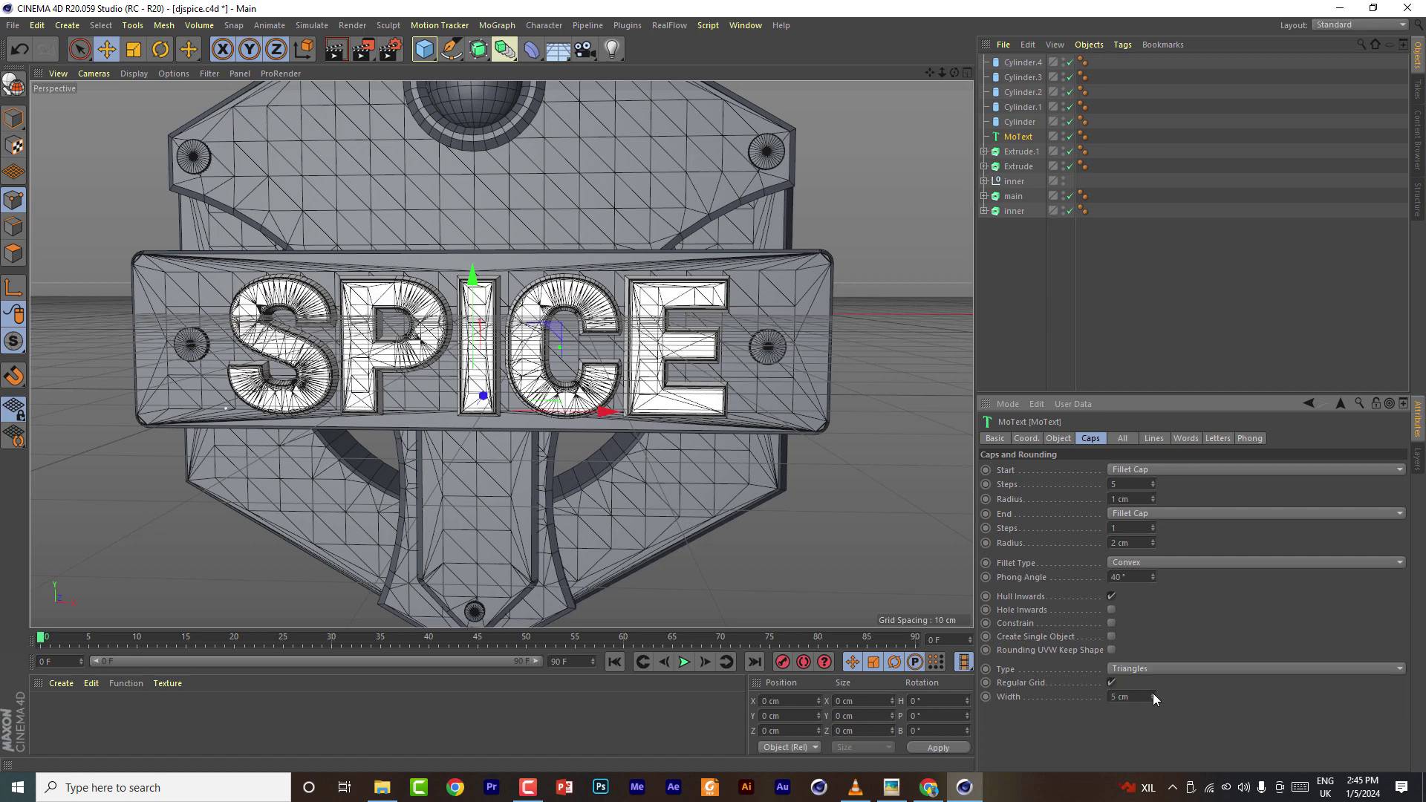
{"action": "left_click", "coordinate": [13, 25]}
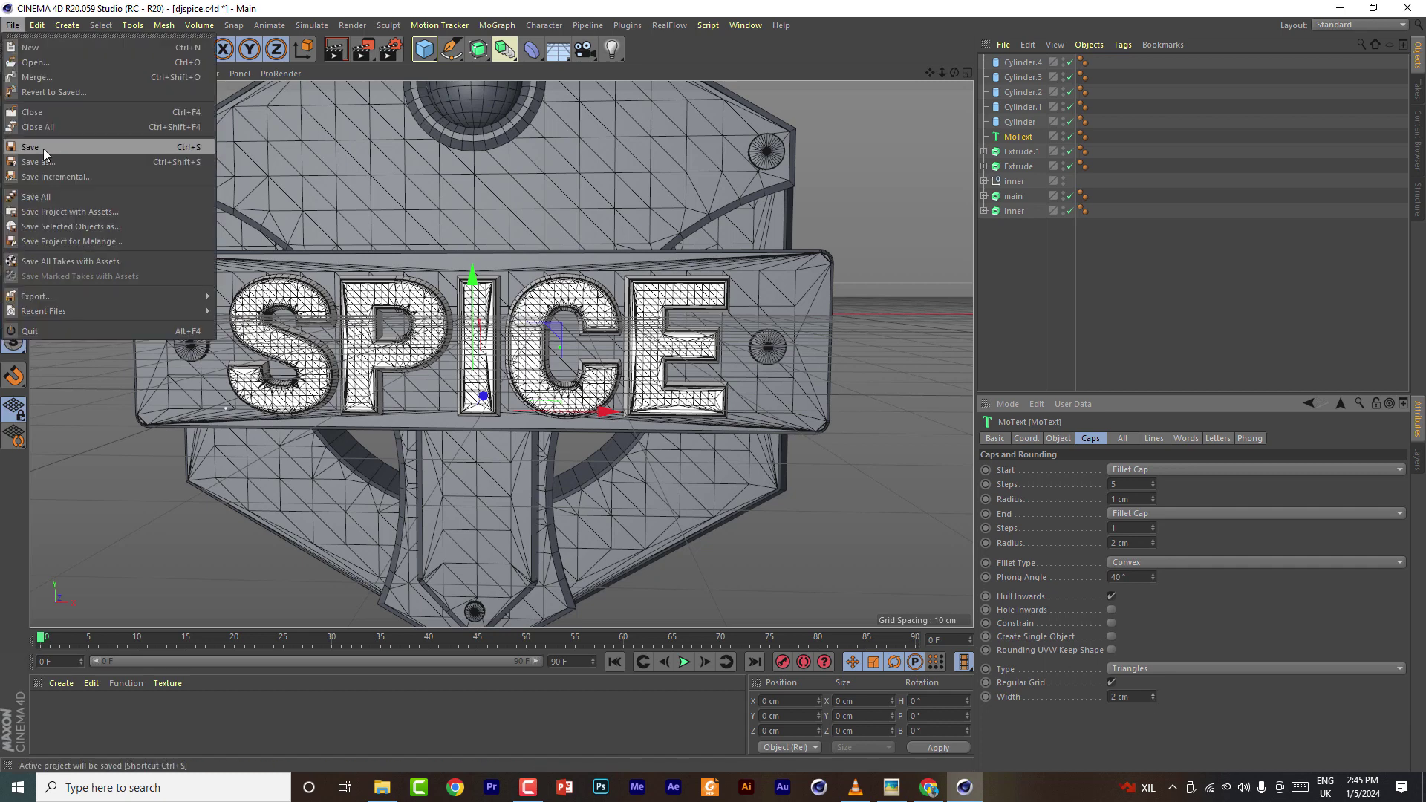
{"action": "left_click", "coordinate": [44, 148]}
Select all objects of the emblem and group them under one null
{"action": "scroll", "coordinate": [488, 402], "scroll_direction": "down", "scroll_amount": 4}
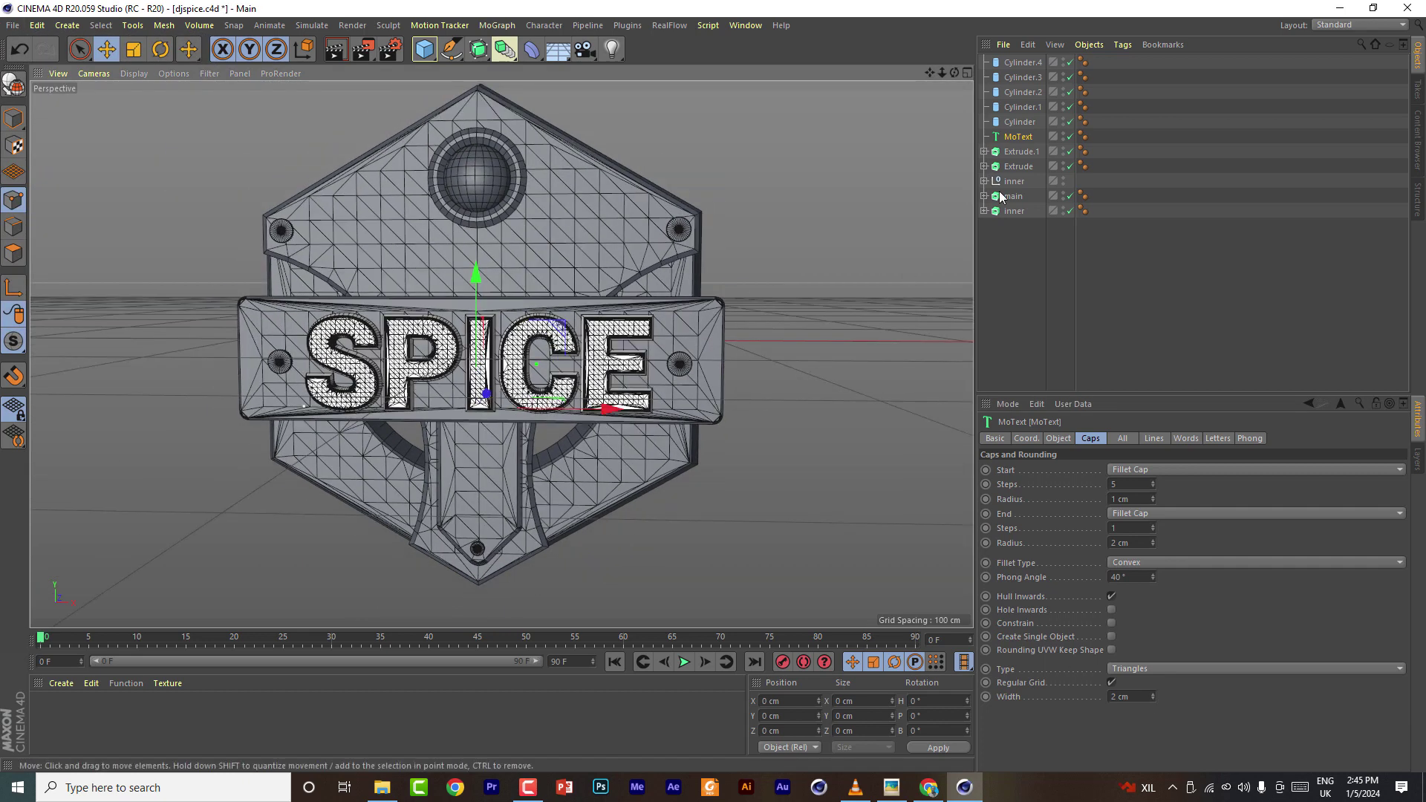
{"action": "key", "text": "ctrl+a"}
{"action": "key", "text": "alt+g"}
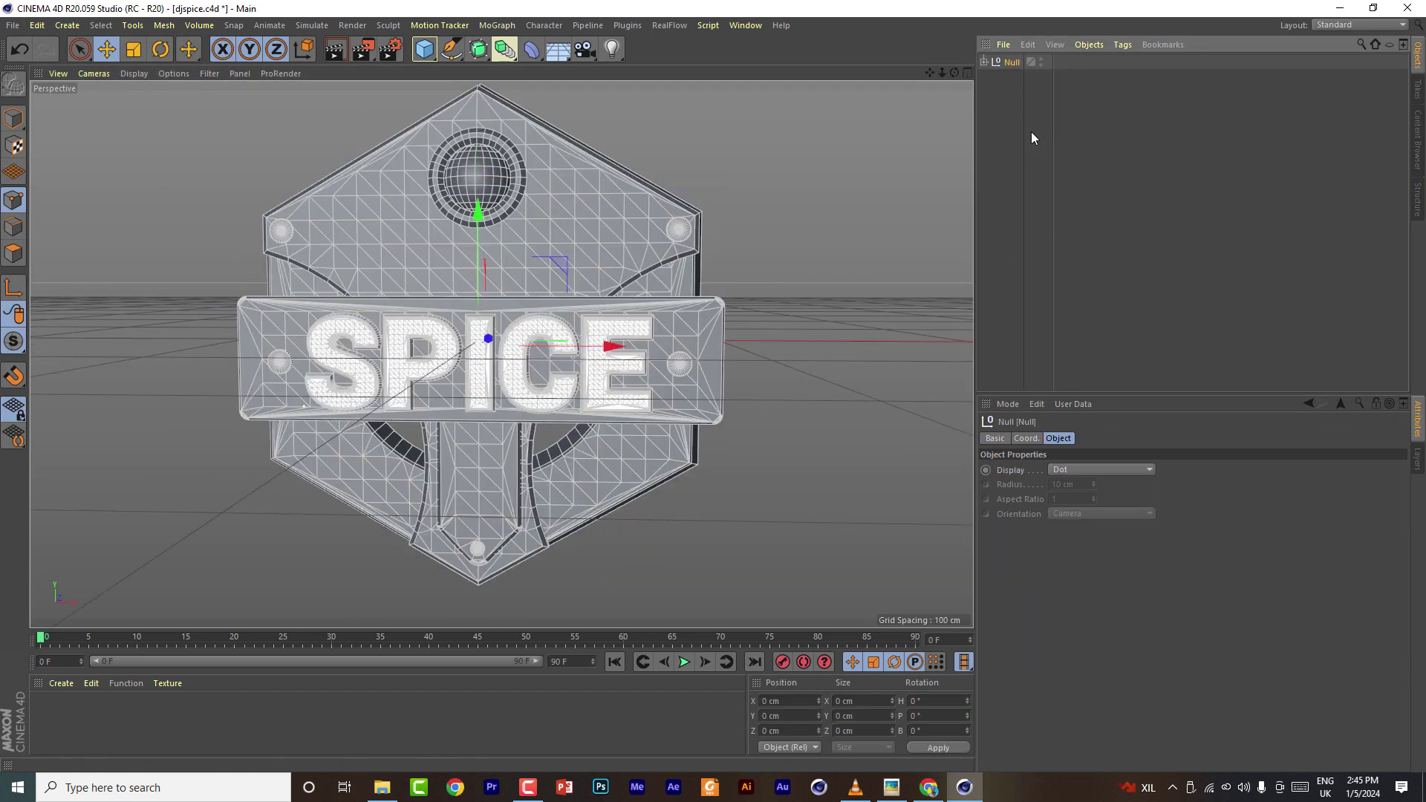
Add a Bend deformer inside the emblem's null with an angle of 90° and a strength of about 58°
{"action": "left_click_drag", "start_coordinate": [513, 56], "coordinate": [594, 68]}
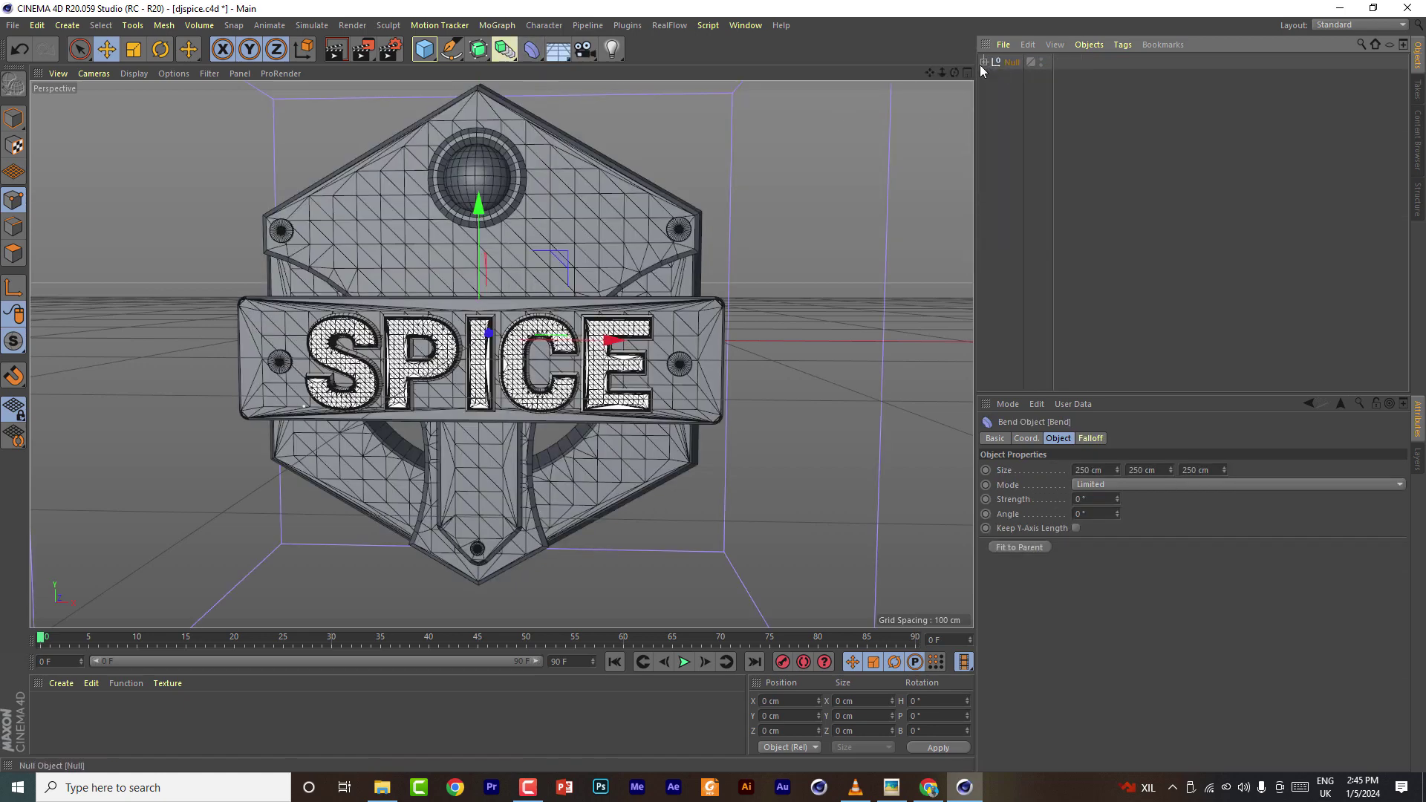
{"action": "left_click", "coordinate": [1092, 512]}
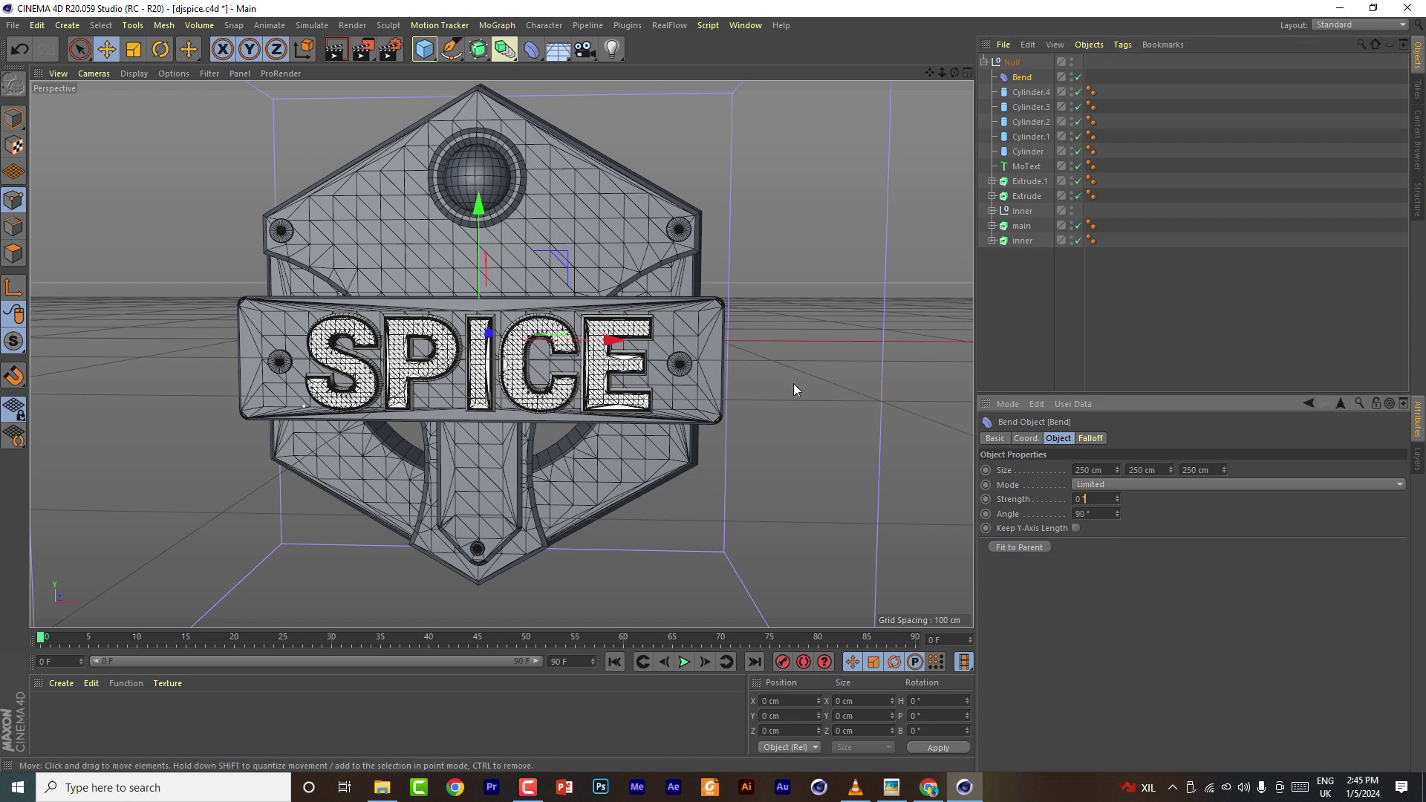
{"action": "scroll", "coordinate": [793, 383], "scroll_direction": "down", "scroll_amount": 5}
{"action": "left_click_drag", "start_coordinate": [1117, 499], "coordinate": [1147, 483]}
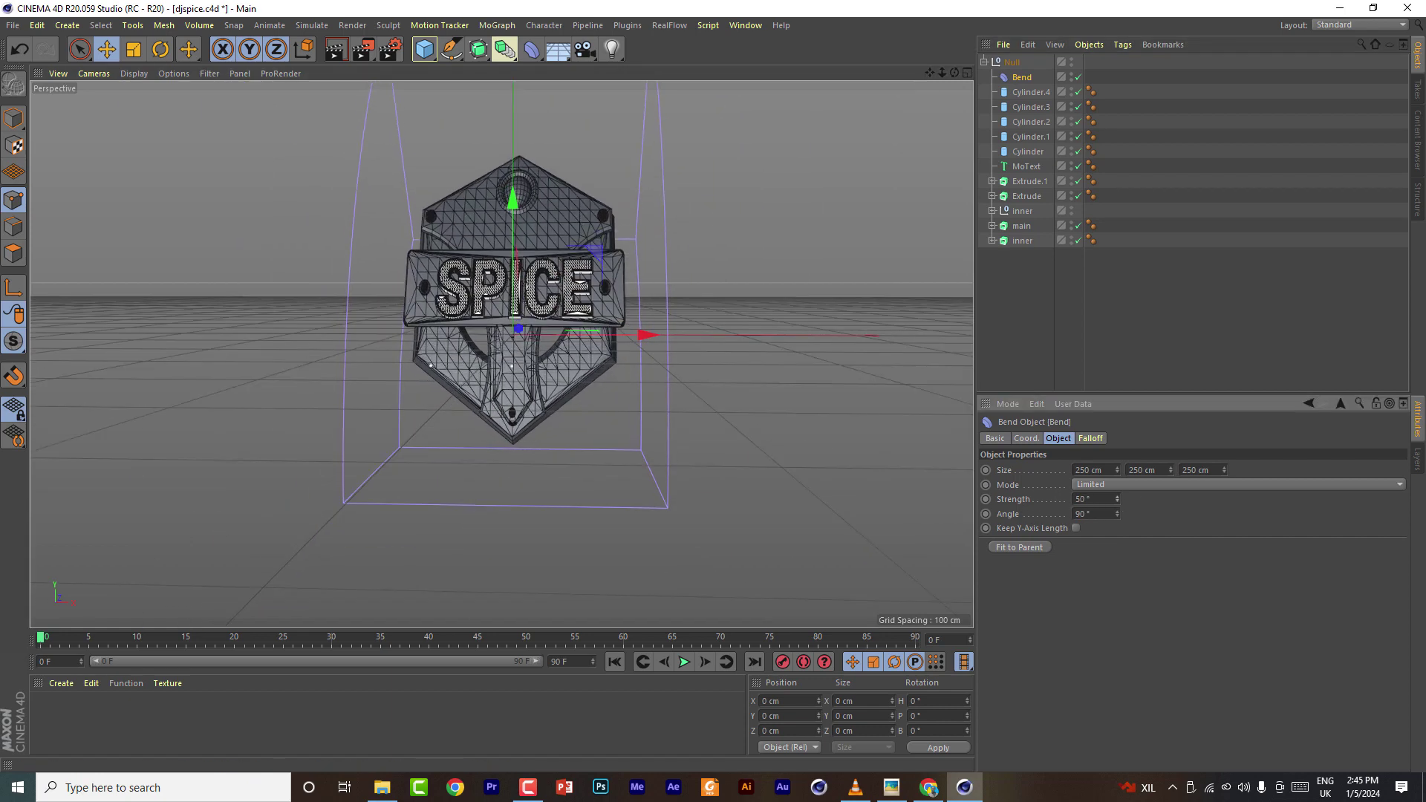
Rotate the Bend deformer so the emblem curves horizontally from side to side, and enable Keep Y-Axis Length
{"action": "key", "text": "r"}
{"action": "left_click_drag", "start_coordinate": [522, 262], "coordinate": [595, 354]}
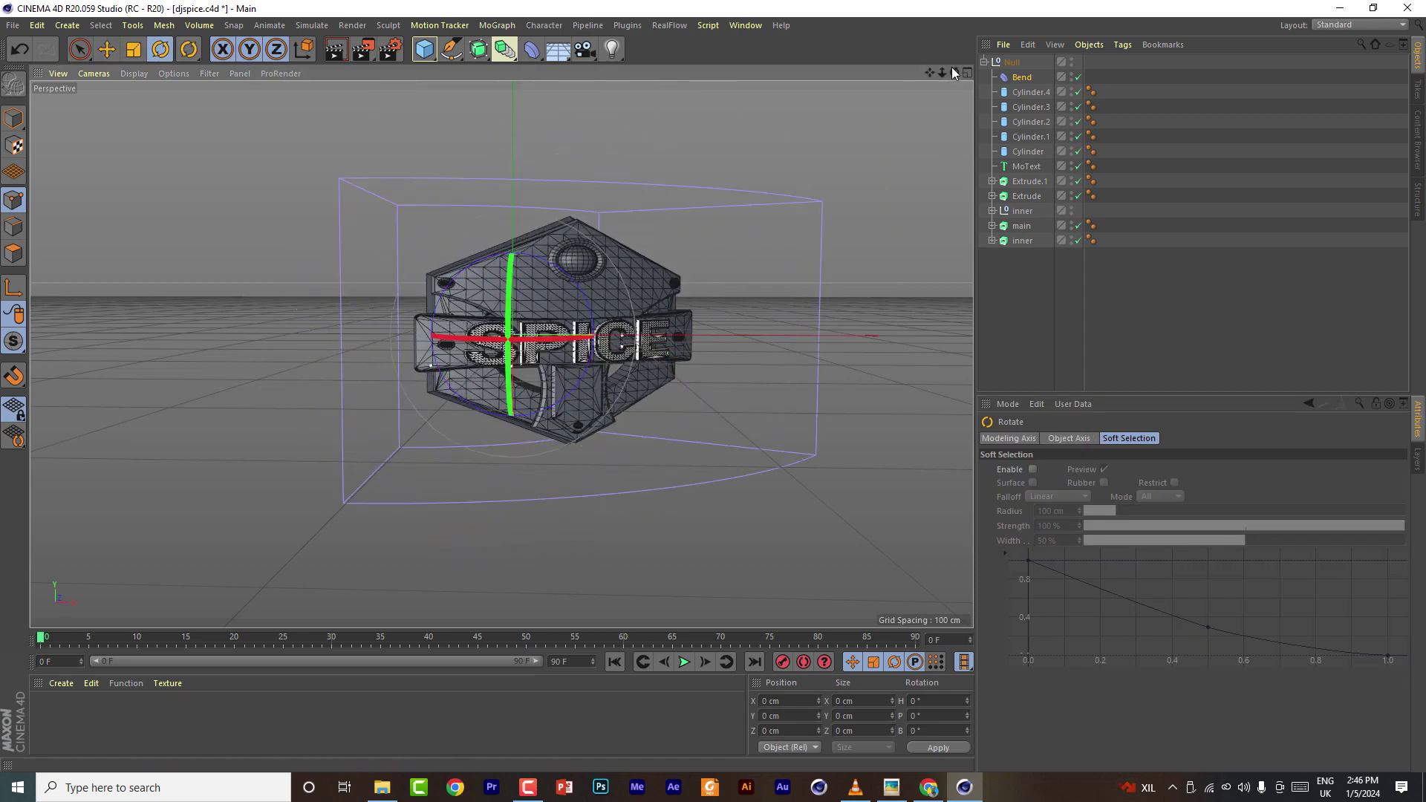
{"action": "left_click_drag", "start_coordinate": [954, 73], "coordinate": [934, 45]}
{"action": "left_click", "coordinate": [1023, 80]}
{"action": "left_click", "coordinate": [1077, 528]}
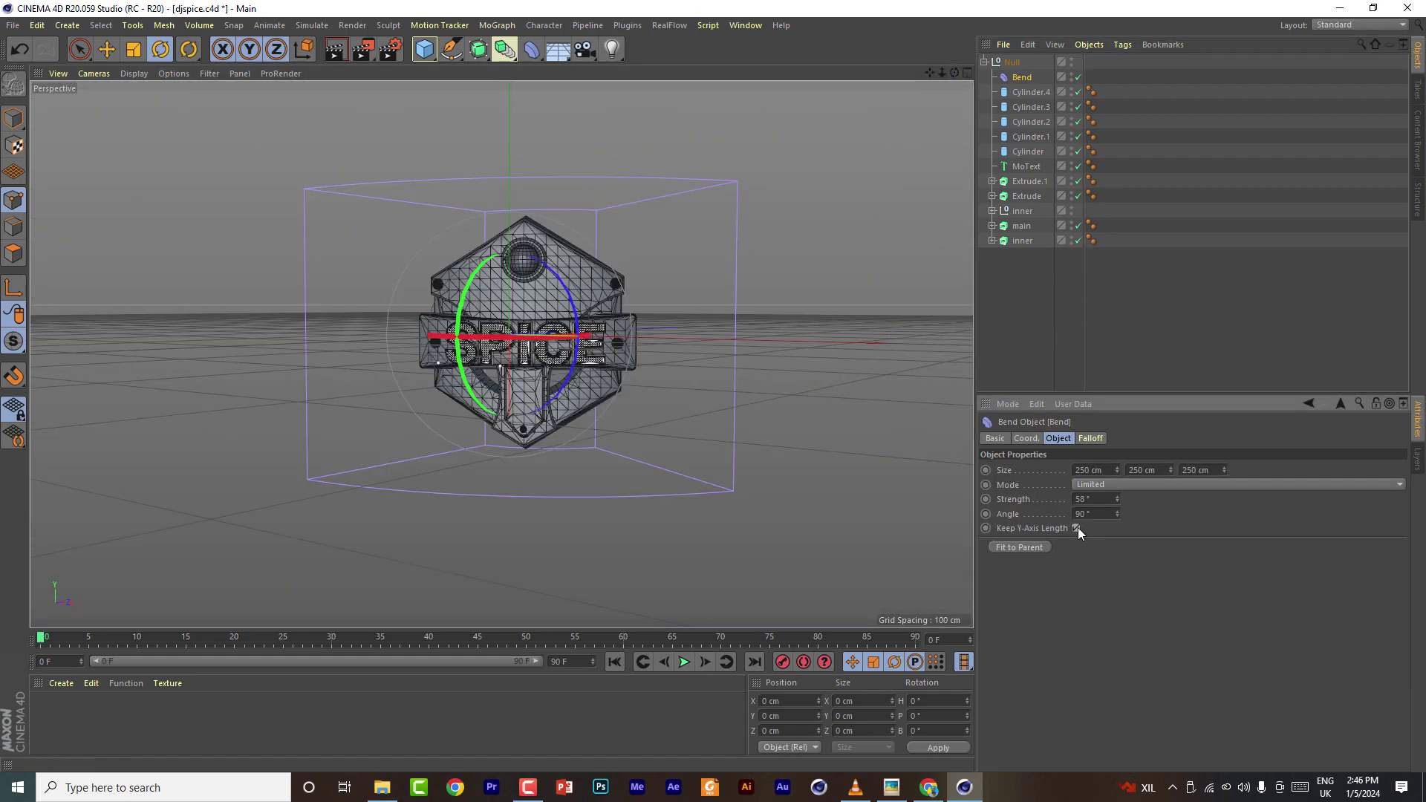
Reduce the Bend deformer's Z size to 9 cm
{"action": "scroll", "coordinate": [535, 341], "scroll_direction": "up", "scroll_amount": 3}
{"action": "left_click_drag", "start_coordinate": [954, 70], "coordinate": [1050, 141]}
{"action": "left_click_drag", "start_coordinate": [1172, 473], "coordinate": [1224, 653]}
{"action": "key", "text": "ctrl+z"}
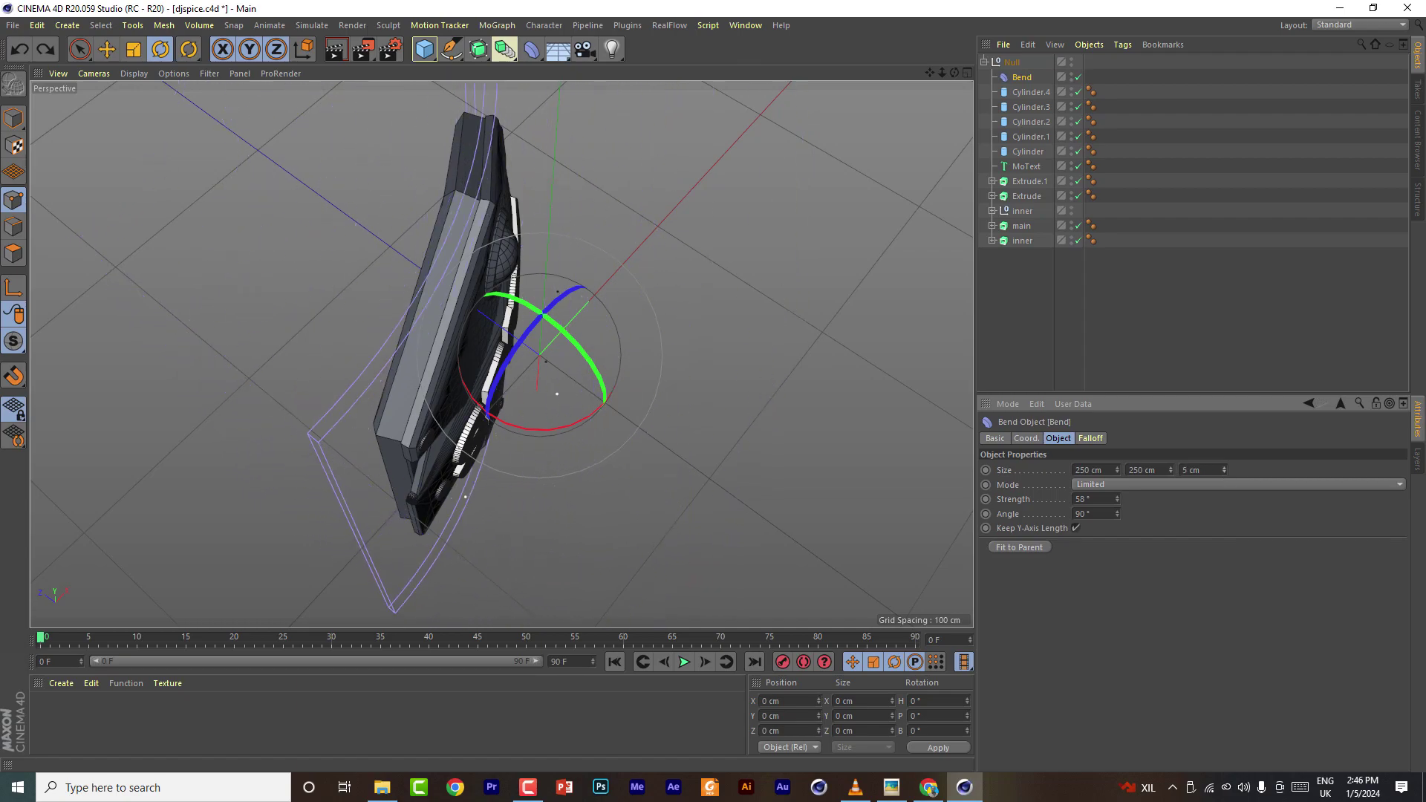
{"action": "left_click_drag", "start_coordinate": [954, 72], "coordinate": [137, 92]}
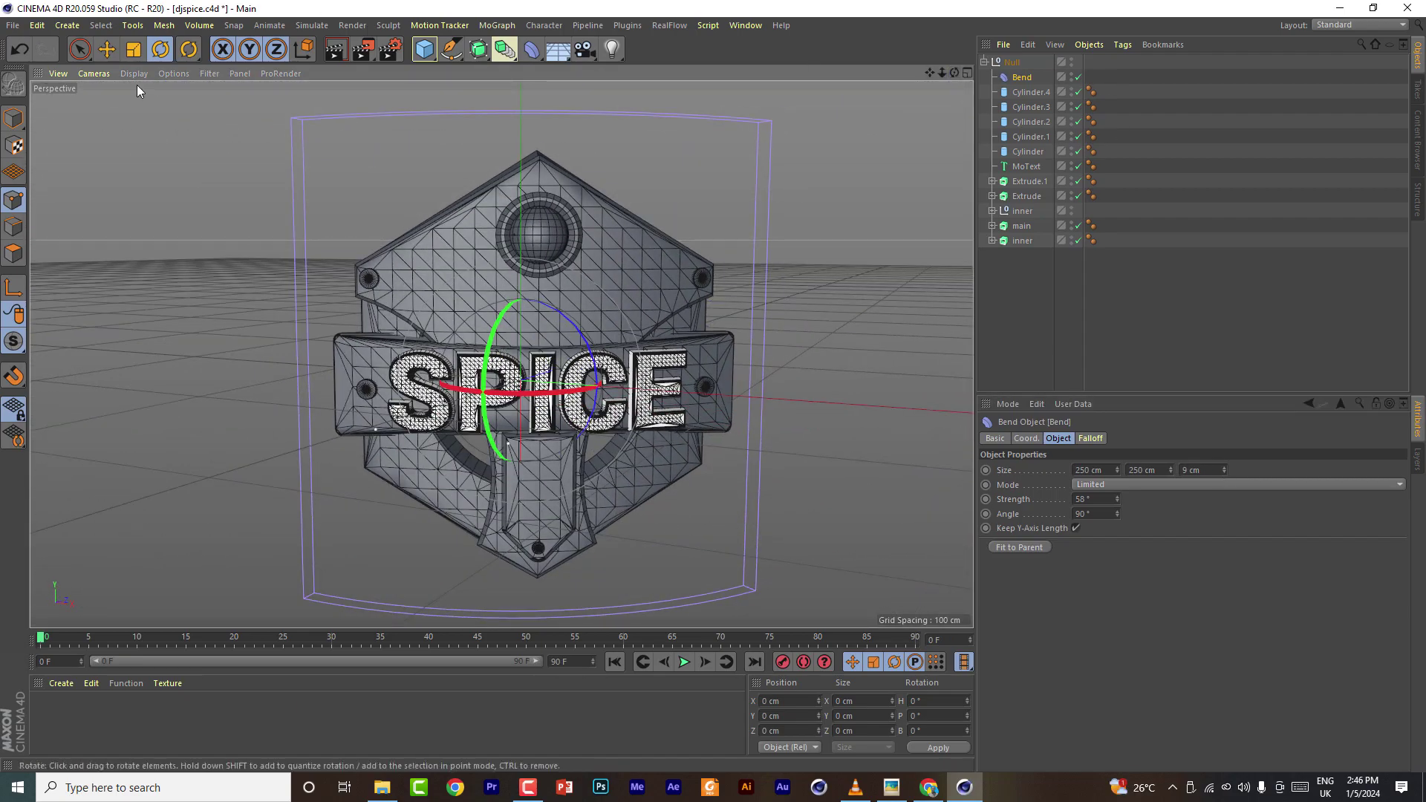
Switch the viewport to plain shading without mesh lines and try fitting the Bend deformer to its parent
{"action": "left_click", "coordinate": [134, 72]}
{"action": "left_click", "coordinate": [147, 98]}
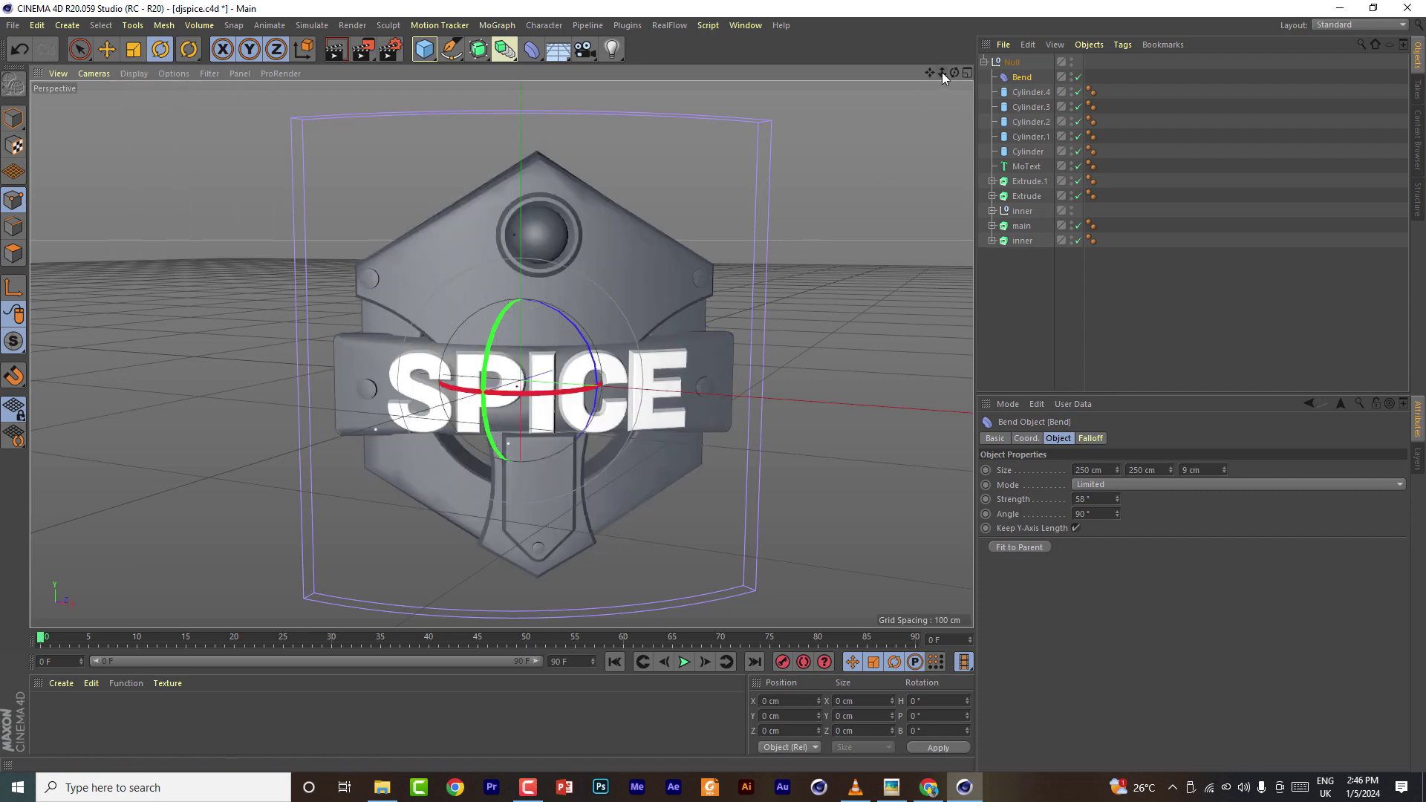
{"action": "left_click_drag", "start_coordinate": [942, 73], "coordinate": [965, 73]}
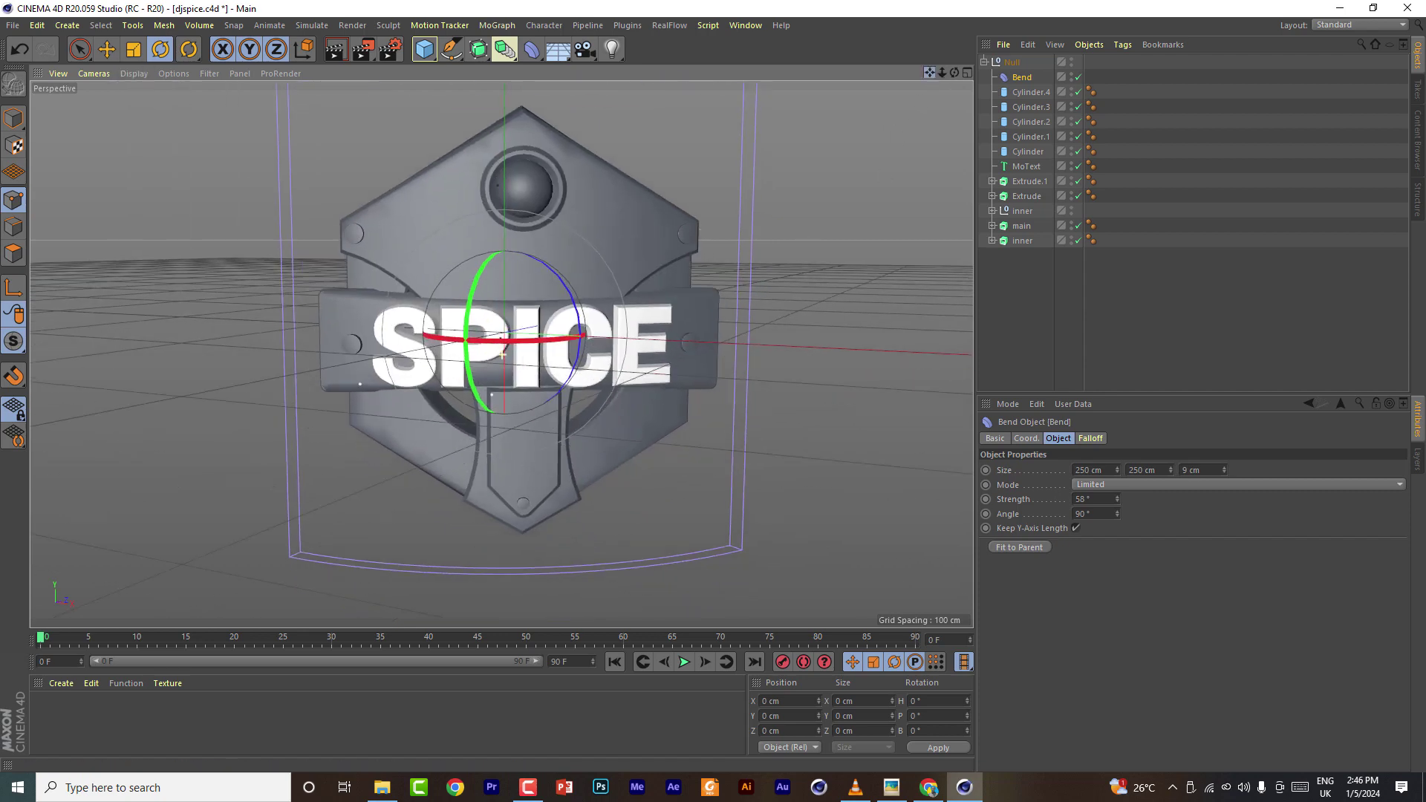
{"action": "left_click", "coordinate": [1041, 548]}
{"action": "left_click_drag", "start_coordinate": [955, 72], "coordinate": [1122, 140]}
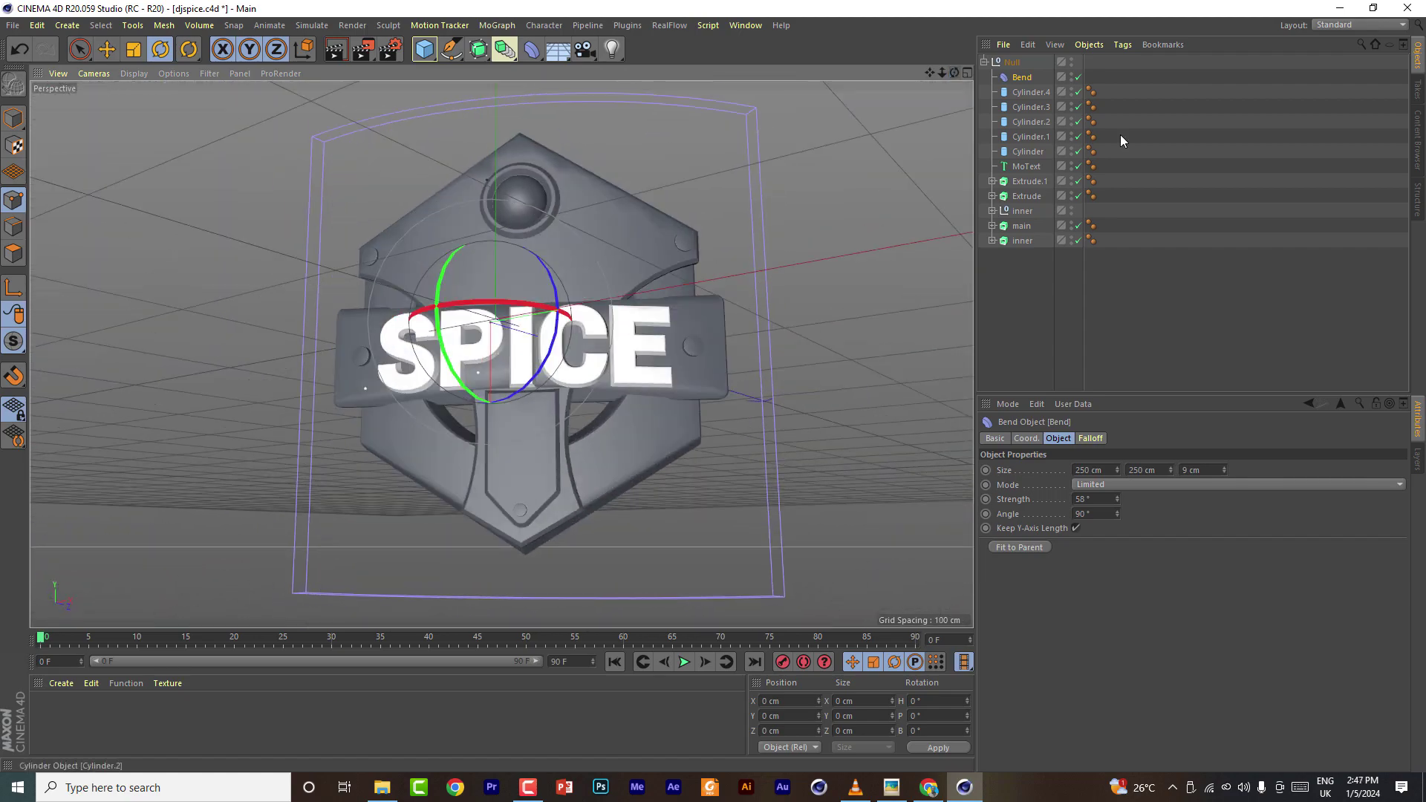
Temporarily disable the banner bar's extrude and select its Rectangle spline
{"action": "left_click", "coordinate": [1030, 182]}
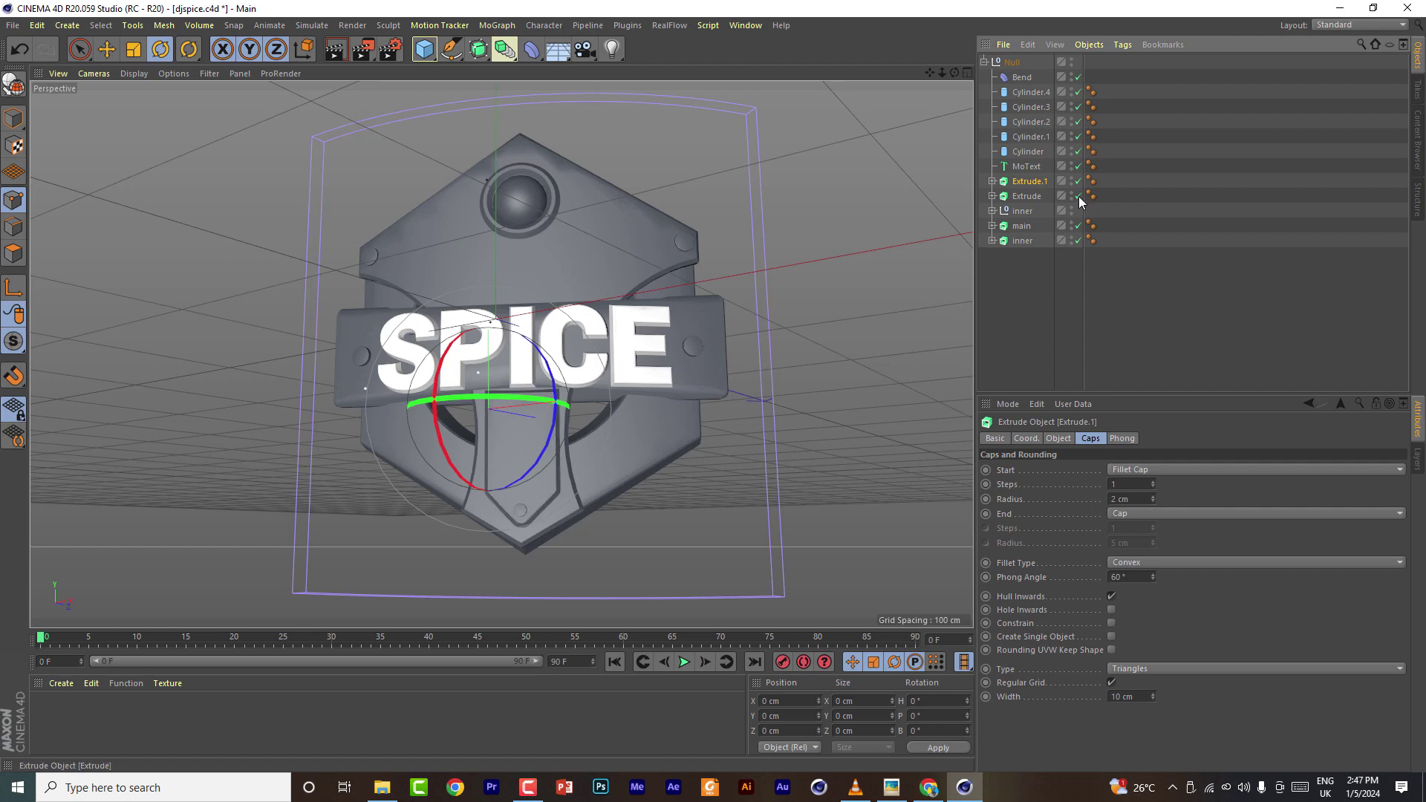
{"action": "left_click", "coordinate": [1079, 197]}
{"action": "left_click_drag", "start_coordinate": [955, 73], "coordinate": [1012, 108]}
{"action": "left_click", "coordinate": [993, 197]}
{"action": "left_click", "coordinate": [1032, 212]}
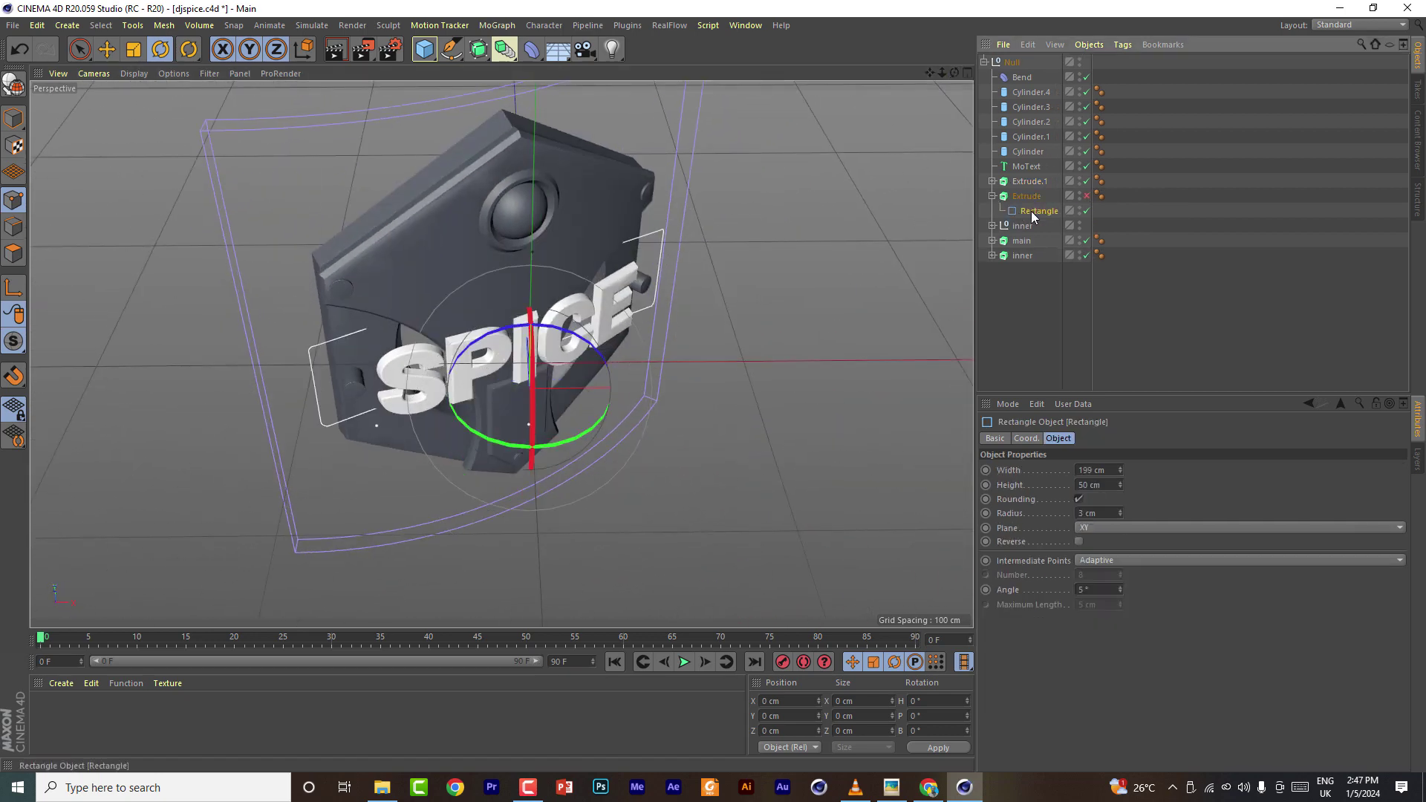
Try a copy of the Bend deformer inside the banner bar's extrude, and delete the copy
{"action": "left_click", "coordinate": [1022, 78]}
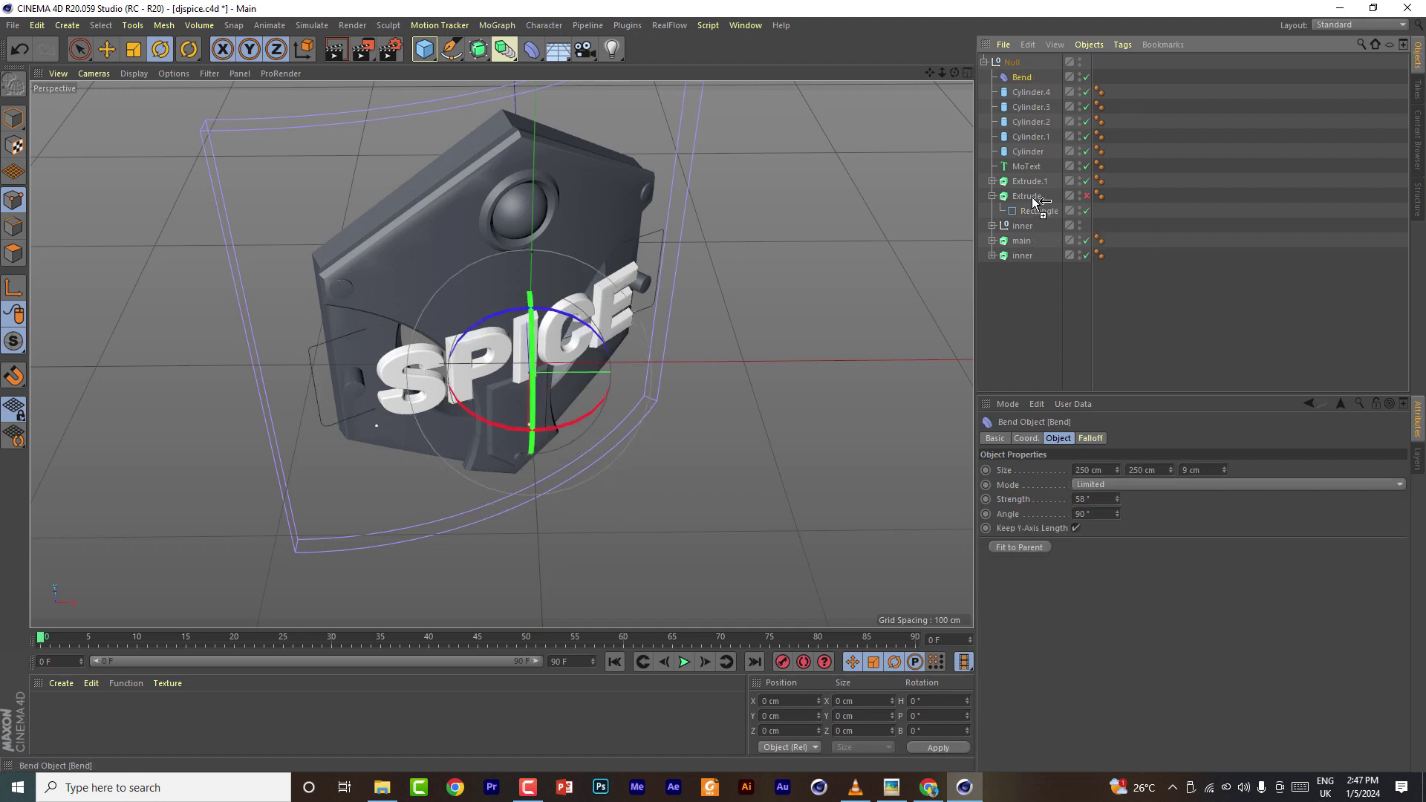
{"action": "left_click_drag", "start_coordinate": [1034, 202], "coordinate": [1033, 198], "text": "ctrl"}
{"action": "left_click_drag", "start_coordinate": [955, 73], "coordinate": [943, 45]}
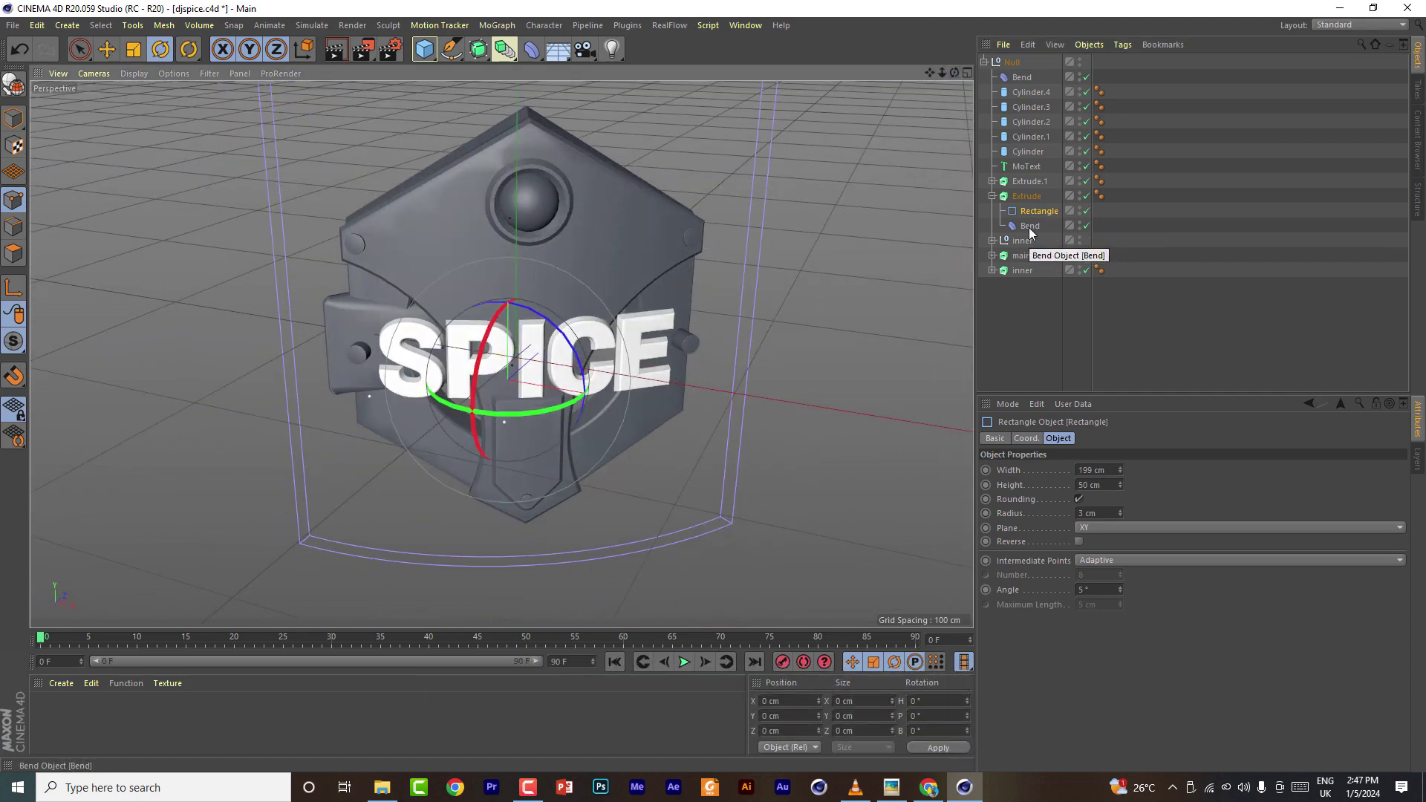
{"action": "left_click", "coordinate": [1030, 225]}
{"action": "key", "text": "Delete"}
Set the cap grid width of the banner bar's extrude to 1 cm
{"action": "left_click", "coordinate": [1032, 212]}
{"action": "left_click_drag", "start_coordinate": [954, 73], "coordinate": [1114, 67]}
{"action": "scroll", "coordinate": [566, 332], "scroll_direction": "up", "scroll_amount": 5}
{"action": "left_click", "coordinate": [1027, 196]}
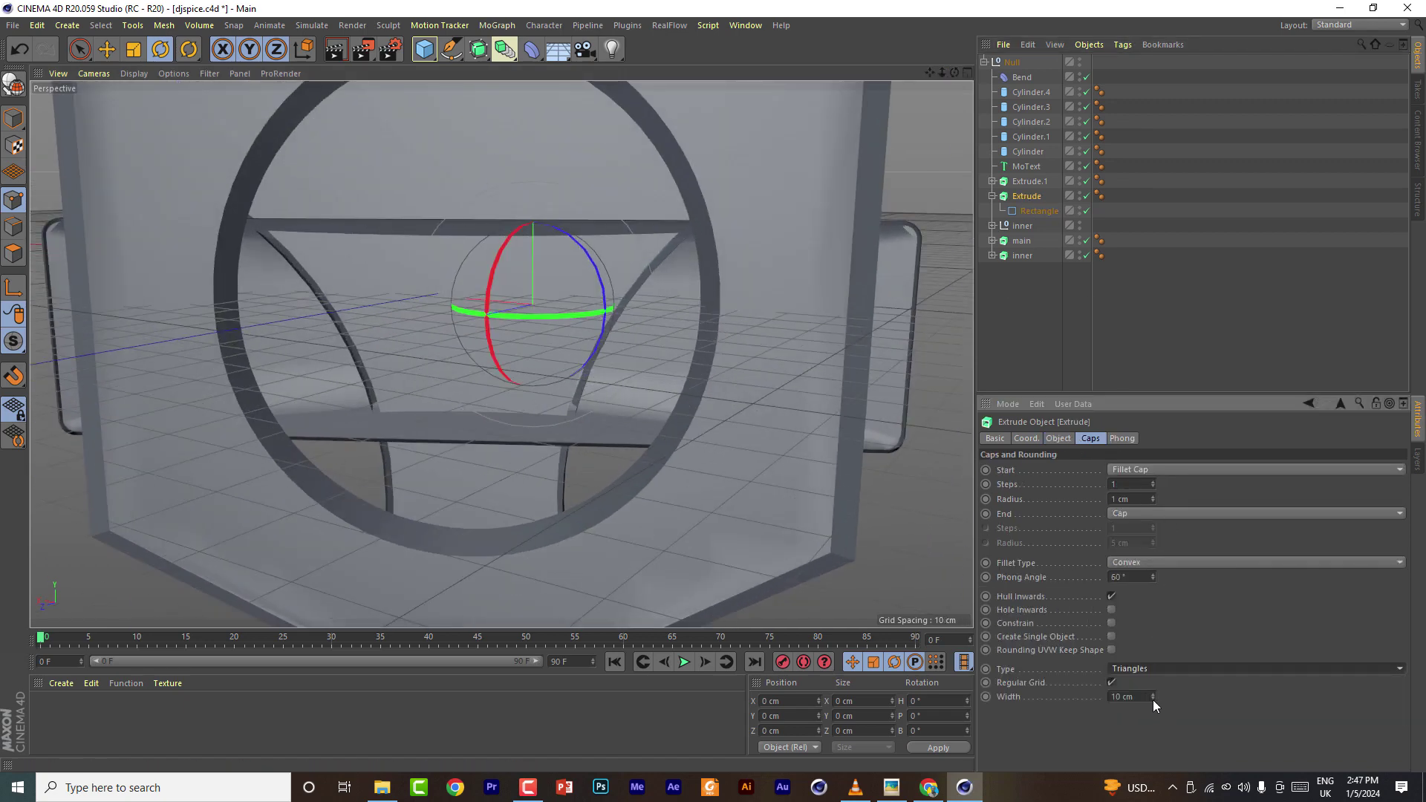
{"action": "left_click", "coordinate": [1151, 698]}
{"action": "left_click", "coordinate": [1151, 698]}
{"action": "left_click", "coordinate": [1151, 698]}
{"action": "left_click", "coordinate": [1151, 698]}
{"action": "left_click", "coordinate": [1151, 698]}
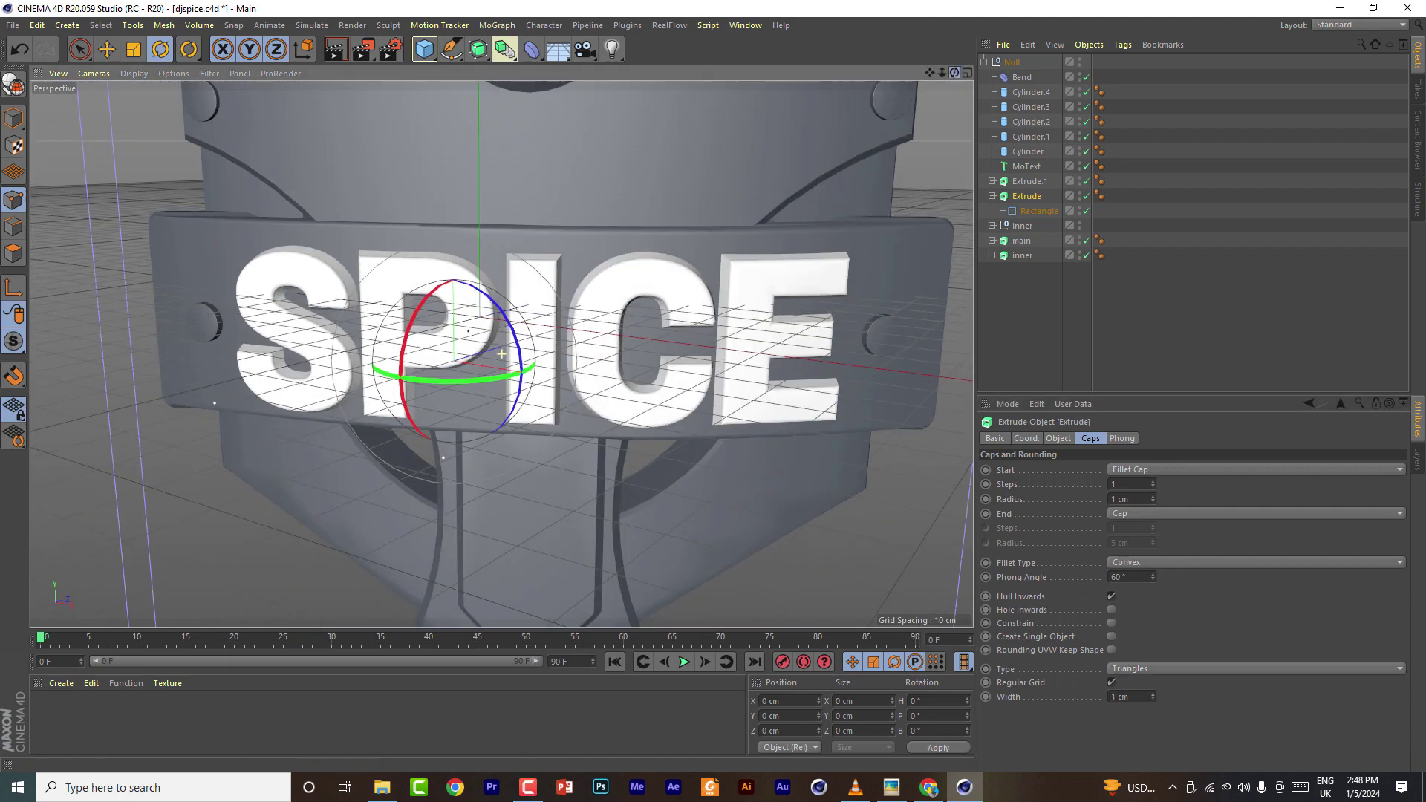
Delete the banner bar's extrude object and add a Cube primitive to replace it
{"action": "left_click_drag", "start_coordinate": [954, 72], "coordinate": [909, 149]}
{"action": "left_click", "coordinate": [1036, 200]}
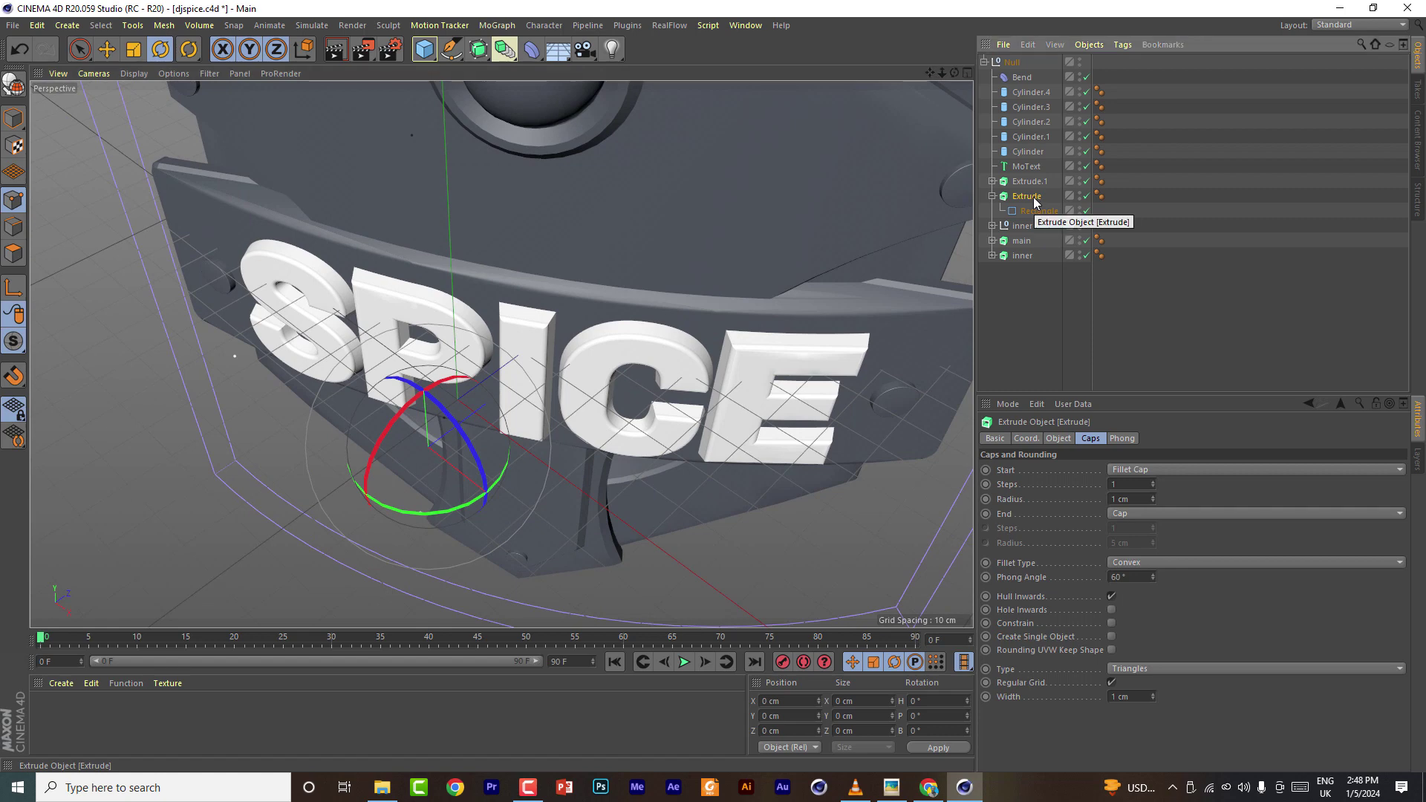
{"action": "key", "text": "Delete"}
{"action": "left_click_drag", "start_coordinate": [429, 50], "coordinate": [551, 77]}
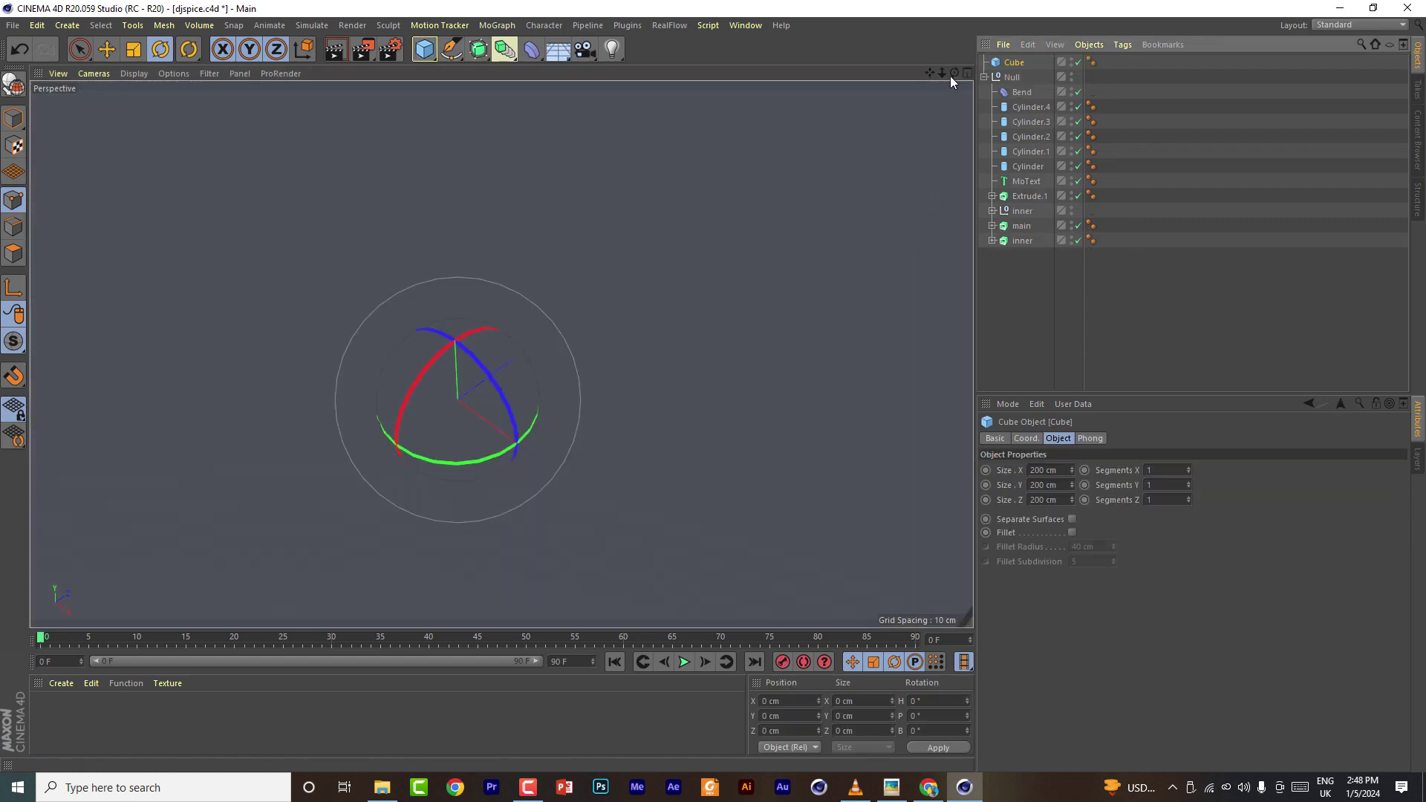
In the front view, reduce the cube's height to about 35 cm and lower it to about Y -8.8 cm behind the SPICE text
{"action": "left_click", "coordinate": [967, 73]}
{"action": "left_click", "coordinate": [968, 356]}
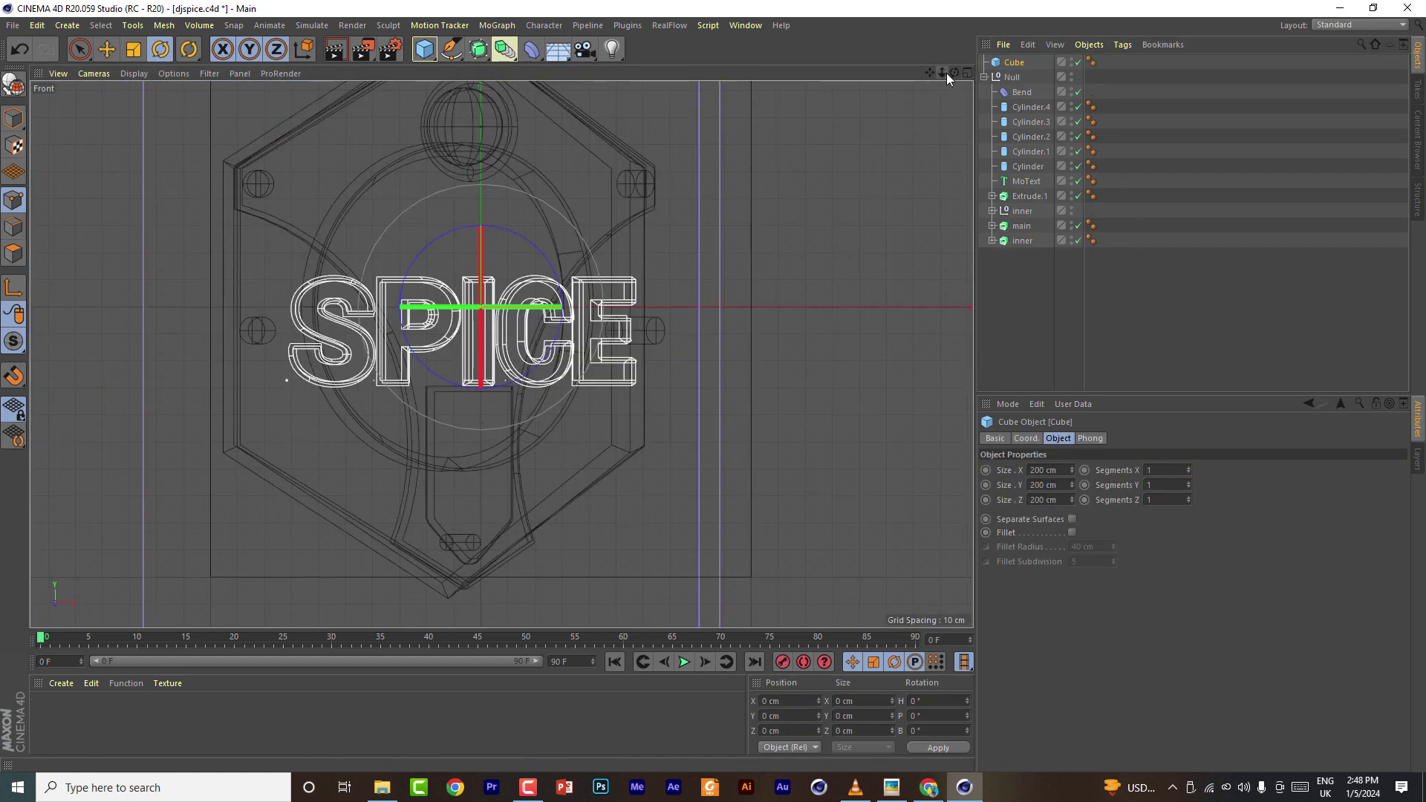
{"action": "mouse_move", "coordinate": [942, 73]}
{"action": "left_mouse_down"}
{"action": "mouse_move", "coordinate": [891, 80]}
{"action": "mouse_move", "coordinate": [953, 77]}
{"action": "left_mouse_up"}
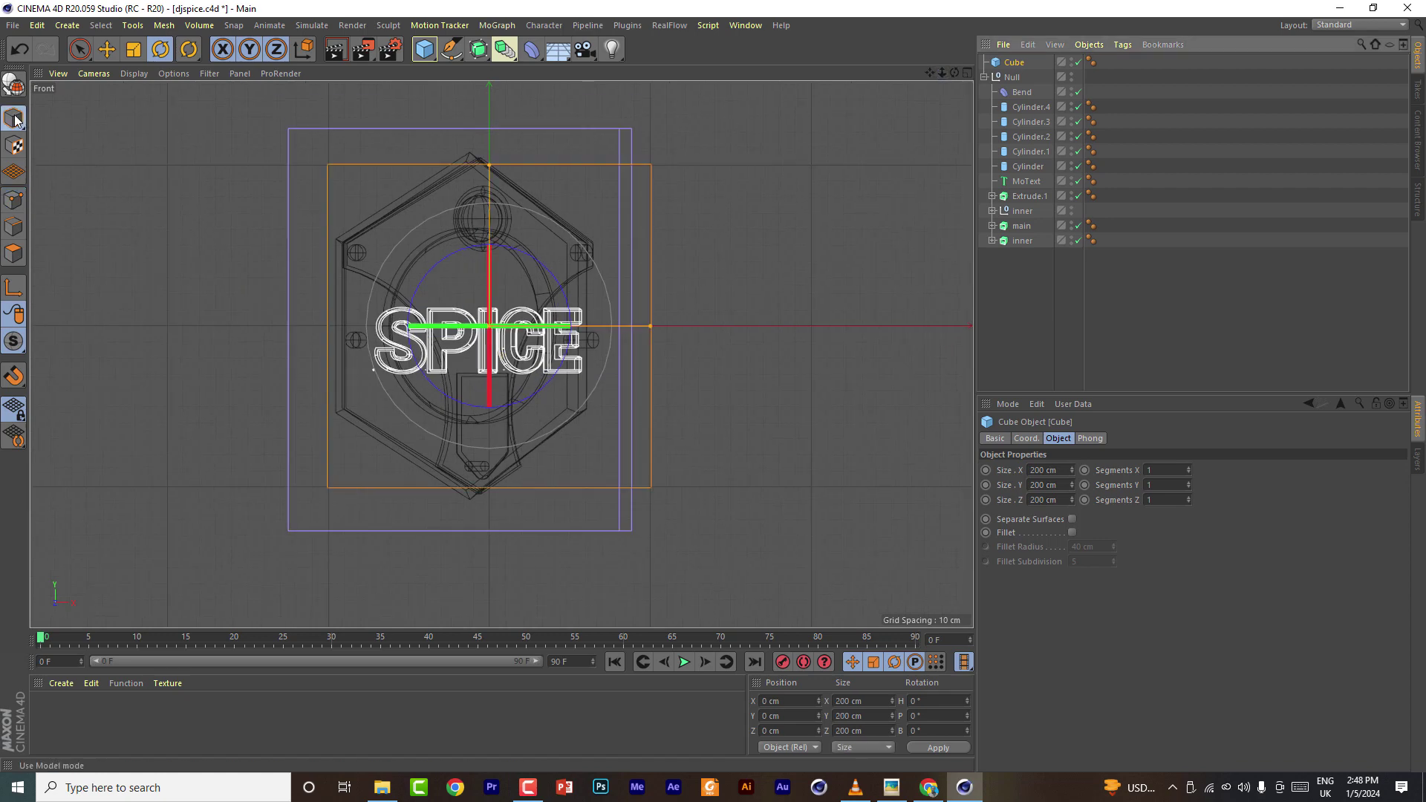
{"action": "left_click_drag", "start_coordinate": [489, 166], "coordinate": [503, 300]}
{"action": "left_click", "coordinate": [134, 50]}
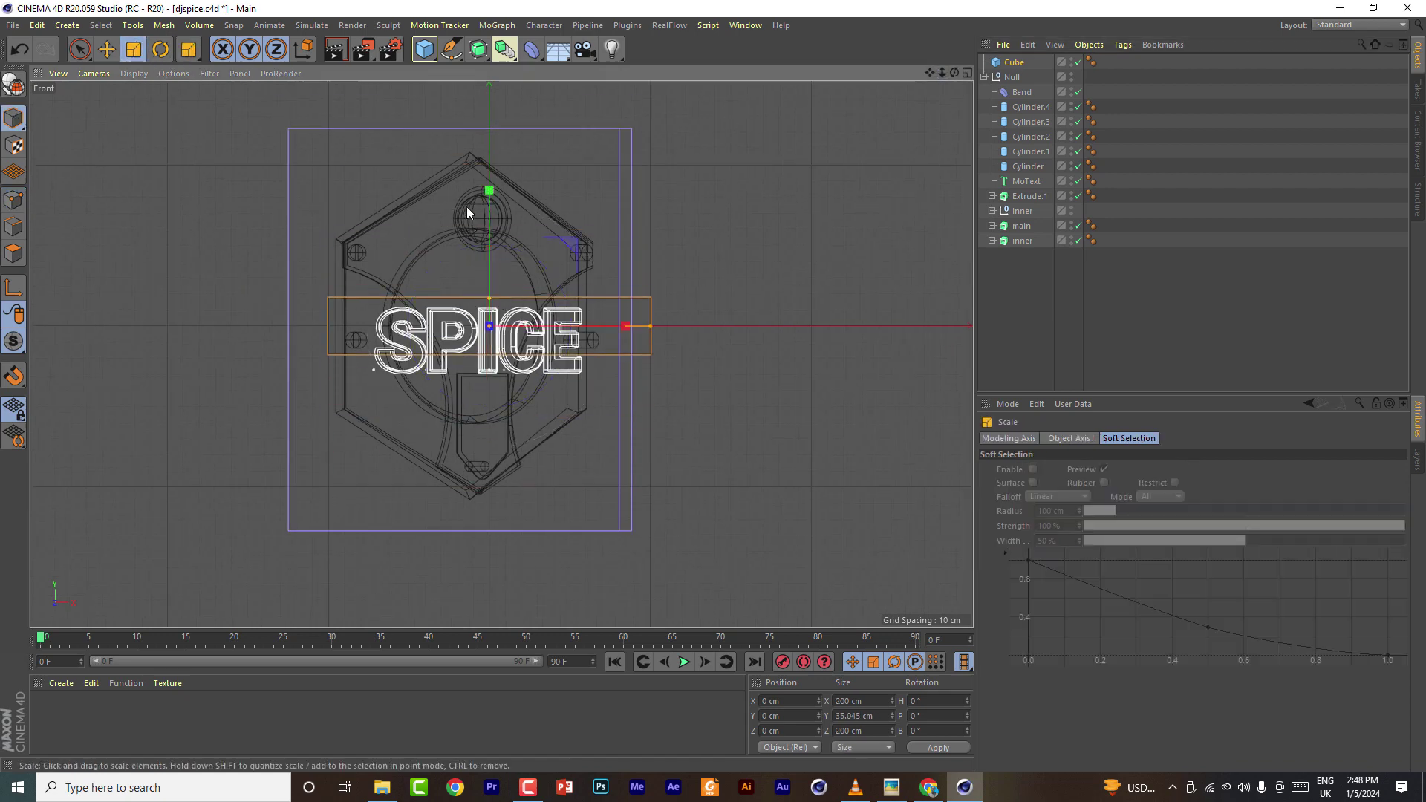
{"action": "left_click", "coordinate": [107, 50]}
{"action": "left_click_drag", "start_coordinate": [491, 191], "coordinate": [490, 205]}
Resize the cube to about 174 cm wide and 48.5 cm high around the SPICE text, and place it in the Null group below MoText
{"action": "scroll", "coordinate": [447, 349], "scroll_direction": "up", "scroll_amount": 4}
{"action": "scroll", "coordinate": [773, 349], "scroll_direction": "down", "scroll_amount": 2}
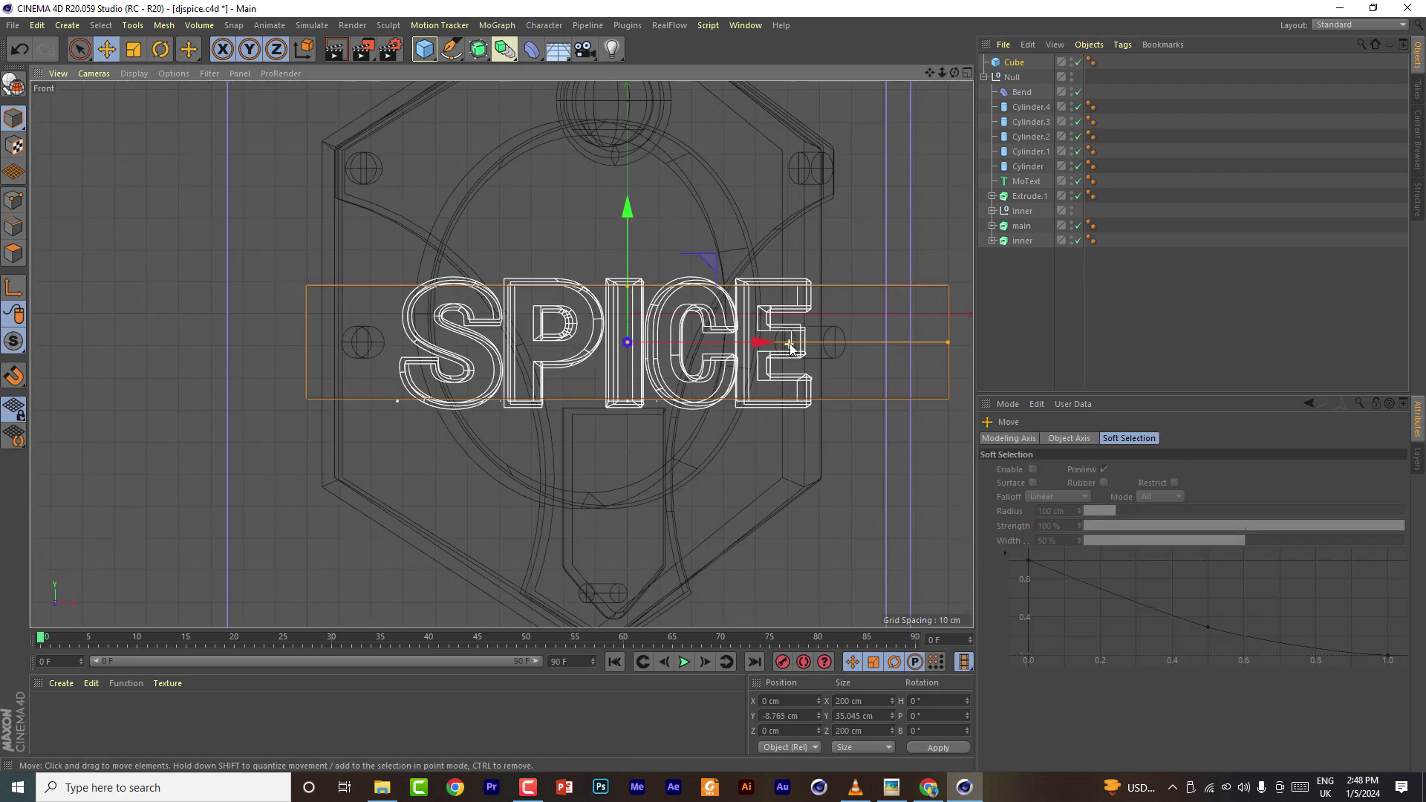
{"action": "left_click_drag", "start_coordinate": [762, 343], "coordinate": [720, 346]}
{"action": "left_click_drag", "start_coordinate": [587, 247], "coordinate": [590, 275]}
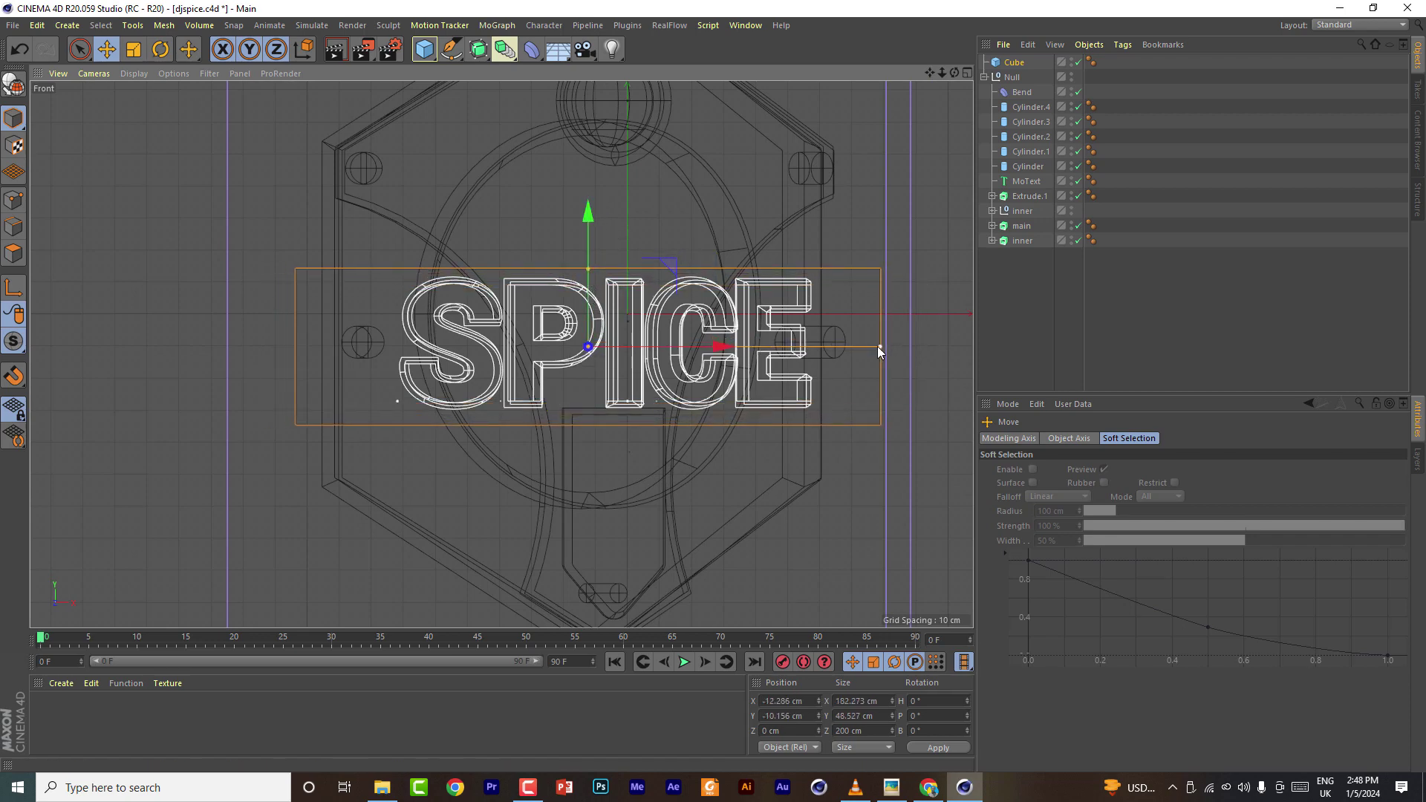
{"action": "left_click_drag", "start_coordinate": [721, 346], "coordinate": [708, 346]}
{"action": "left_click_drag", "start_coordinate": [1011, 64], "coordinate": [1024, 188]}
Thin the cube's depth to about 7.4 cm in the perspective view and disable the Bend deformer
{"action": "left_click", "coordinate": [967, 73]}
{"action": "left_click", "coordinate": [496, 73]}
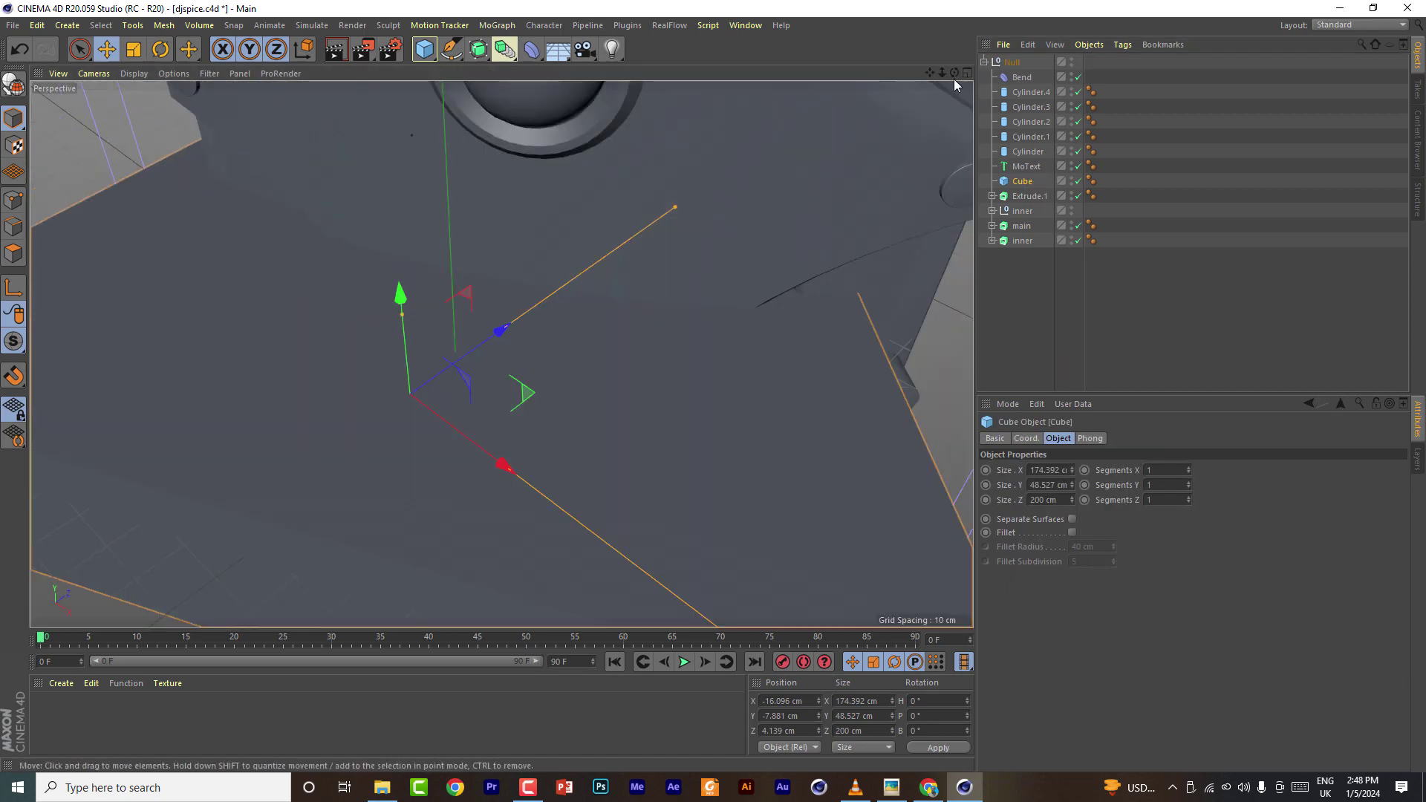
{"action": "left_click_drag", "start_coordinate": [943, 72], "coordinate": [884, 74]}
{"action": "left_click_drag", "start_coordinate": [587, 287], "coordinate": [461, 358]}
{"action": "left_click_drag", "start_coordinate": [954, 73], "coordinate": [1039, 135]}
{"action": "left_click", "coordinate": [1079, 78]}
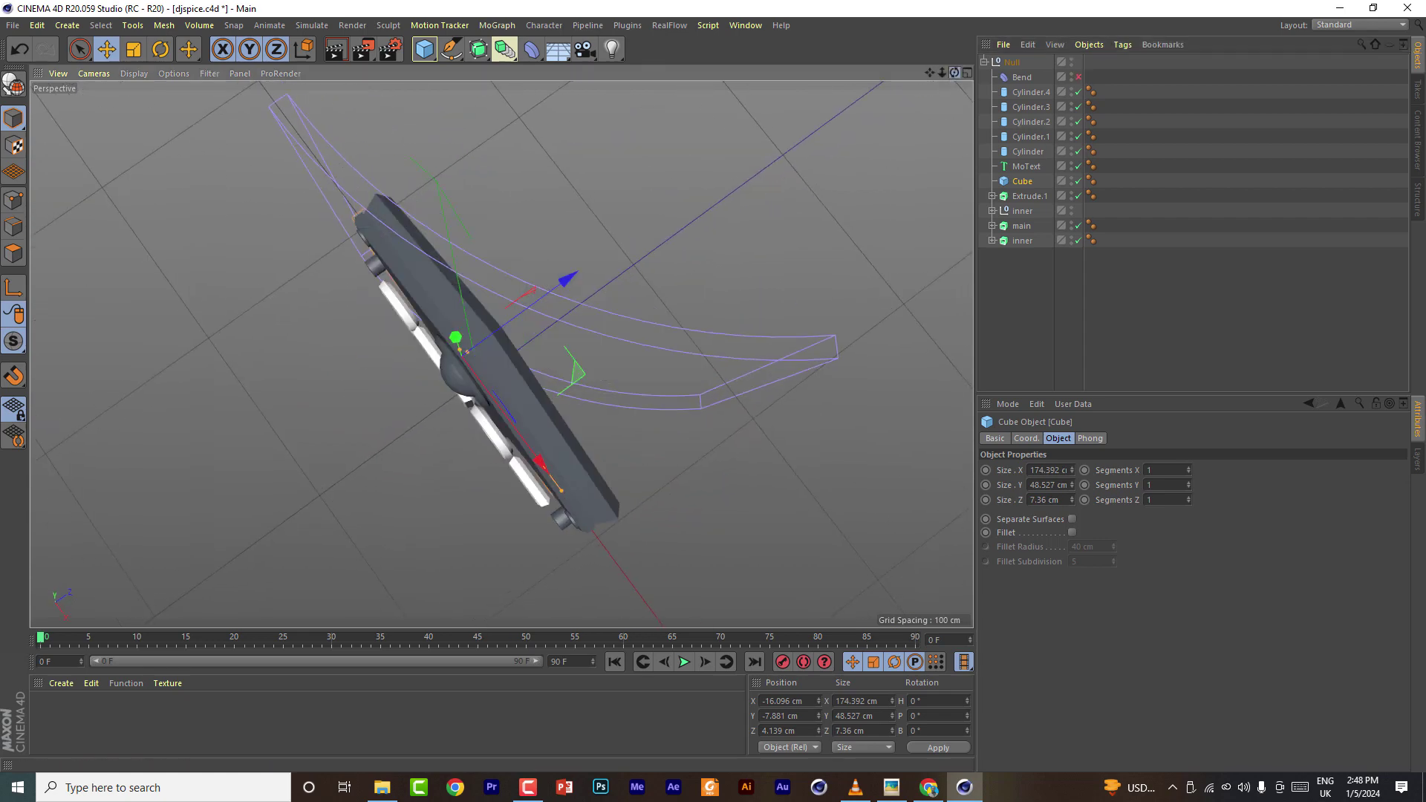
In the front view, widen the cube to about 182 cm and center it behind the SPICE text at about X 0.6 cm
{"action": "left_click_drag", "start_coordinate": [955, 72], "coordinate": [960, 37]}
{"action": "left_click", "coordinate": [967, 73]}
{"action": "left_click", "coordinate": [496, 73]}
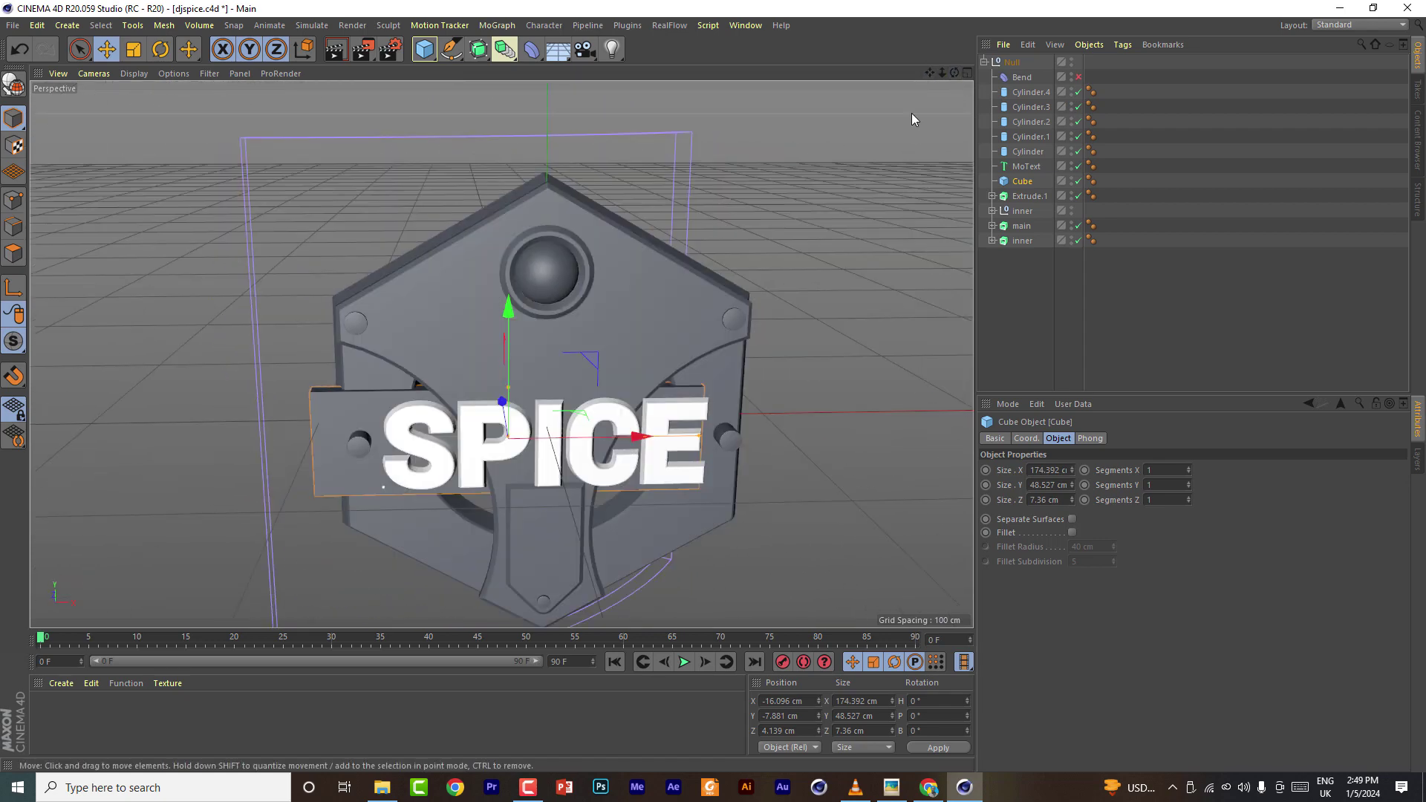
{"action": "left_click", "coordinate": [967, 73]}
{"action": "left_click", "coordinate": [967, 355]}
{"action": "left_click_drag", "start_coordinate": [694, 344], "coordinate": [754, 344]}
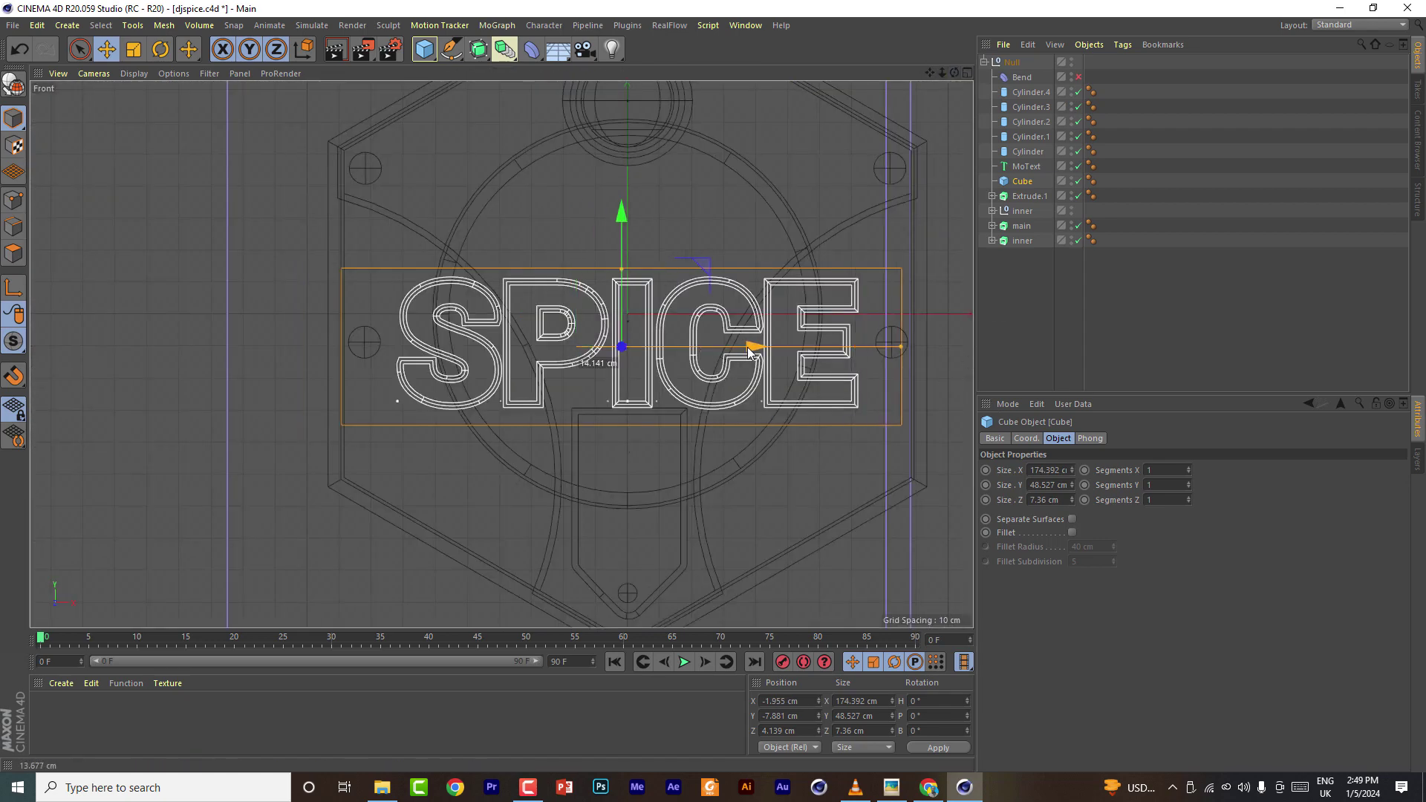
{"action": "left_click_drag", "start_coordinate": [902, 348], "coordinate": [914, 351]}
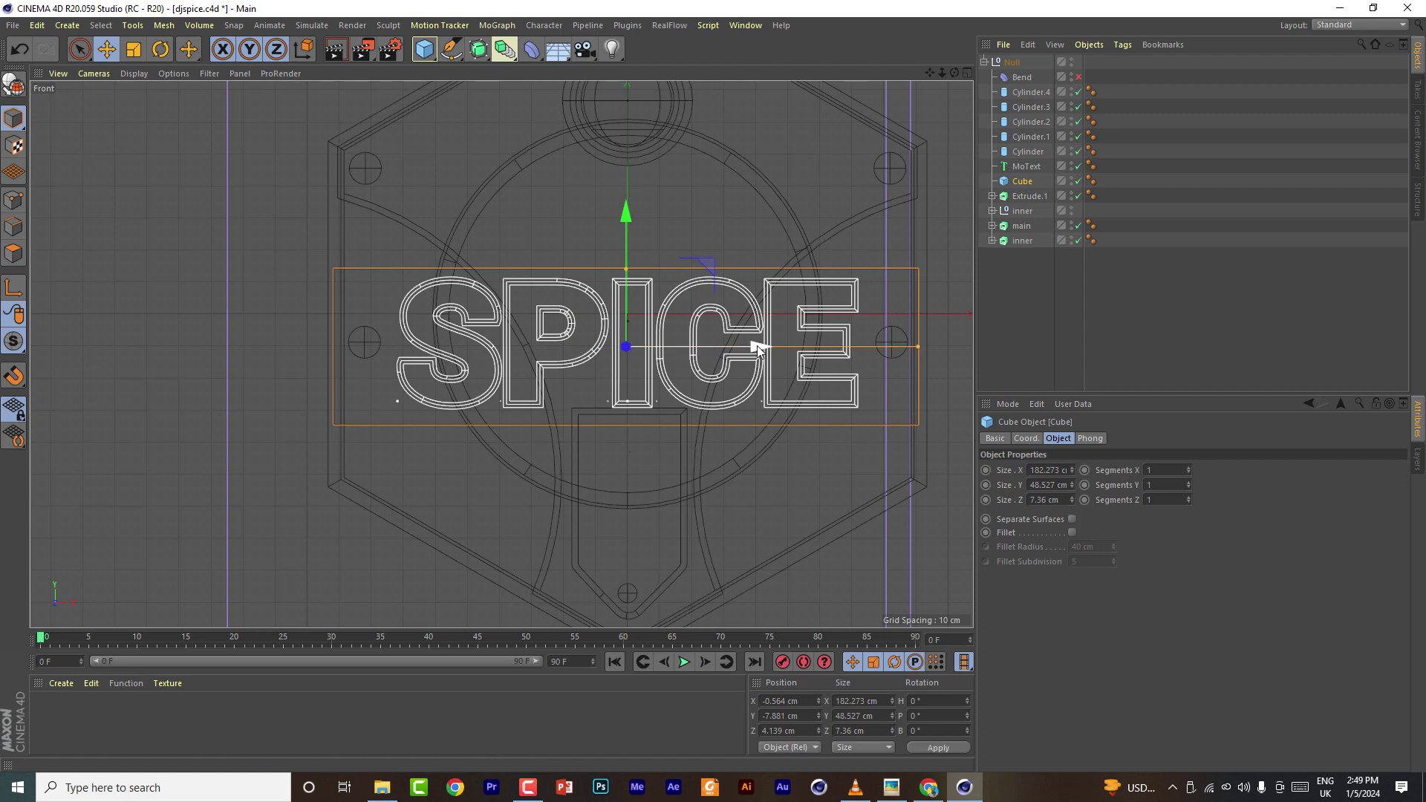
{"action": "left_click_drag", "start_coordinate": [757, 346], "coordinate": [763, 350]}
{"action": "left_click", "coordinate": [968, 73]}
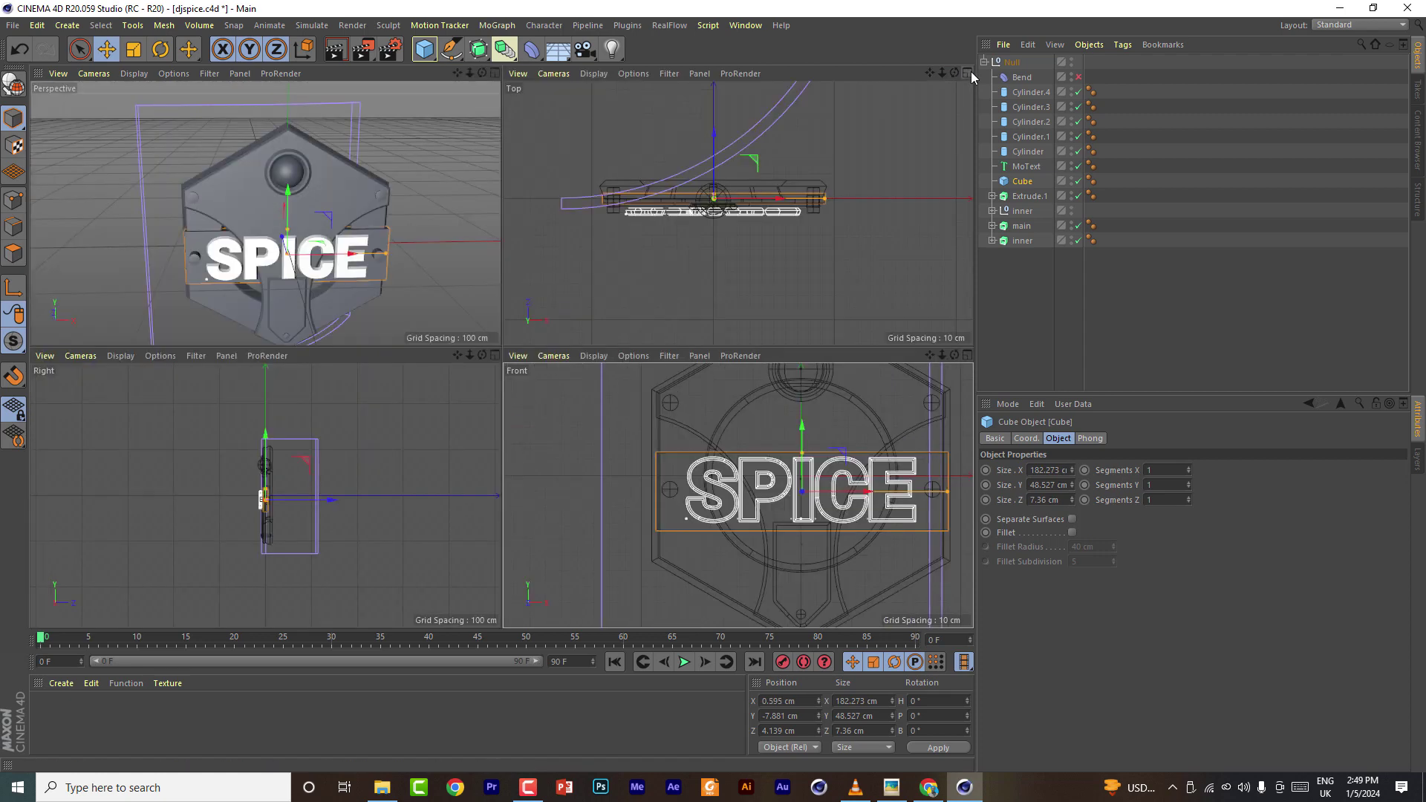
Thin the cube's depth to about 2.2 cm and shift it forward to about Z -4.7 cm, between the text and the shield
{"action": "scroll", "coordinate": [277, 511], "scroll_direction": "up", "scroll_amount": 6}
{"action": "mouse_move", "coordinate": [291, 454]}
{"action": "left_mouse_down"}
{"action": "mouse_move", "coordinate": [256, 434]}
{"action": "mouse_move", "coordinate": [290, 439]}
{"action": "left_mouse_up"}
{"action": "scroll", "coordinate": [204, 462], "scroll_direction": "up", "scroll_amount": 6}
{"action": "left_click", "coordinate": [494, 72]}
{"action": "mouse_move", "coordinate": [954, 73]}
{"action": "left_mouse_down"}
{"action": "mouse_move", "coordinate": [877, 108]}
{"action": "mouse_move", "coordinate": [806, 73]}
{"action": "mouse_move", "coordinate": [835, 74]}
{"action": "mouse_move", "coordinate": [787, 74]}
{"action": "left_mouse_up"}
Display Gouraud shading with mesh lines and set the cube's X segments to 30, with the Bend deformer enabled again
{"action": "left_click", "coordinate": [134, 72]}
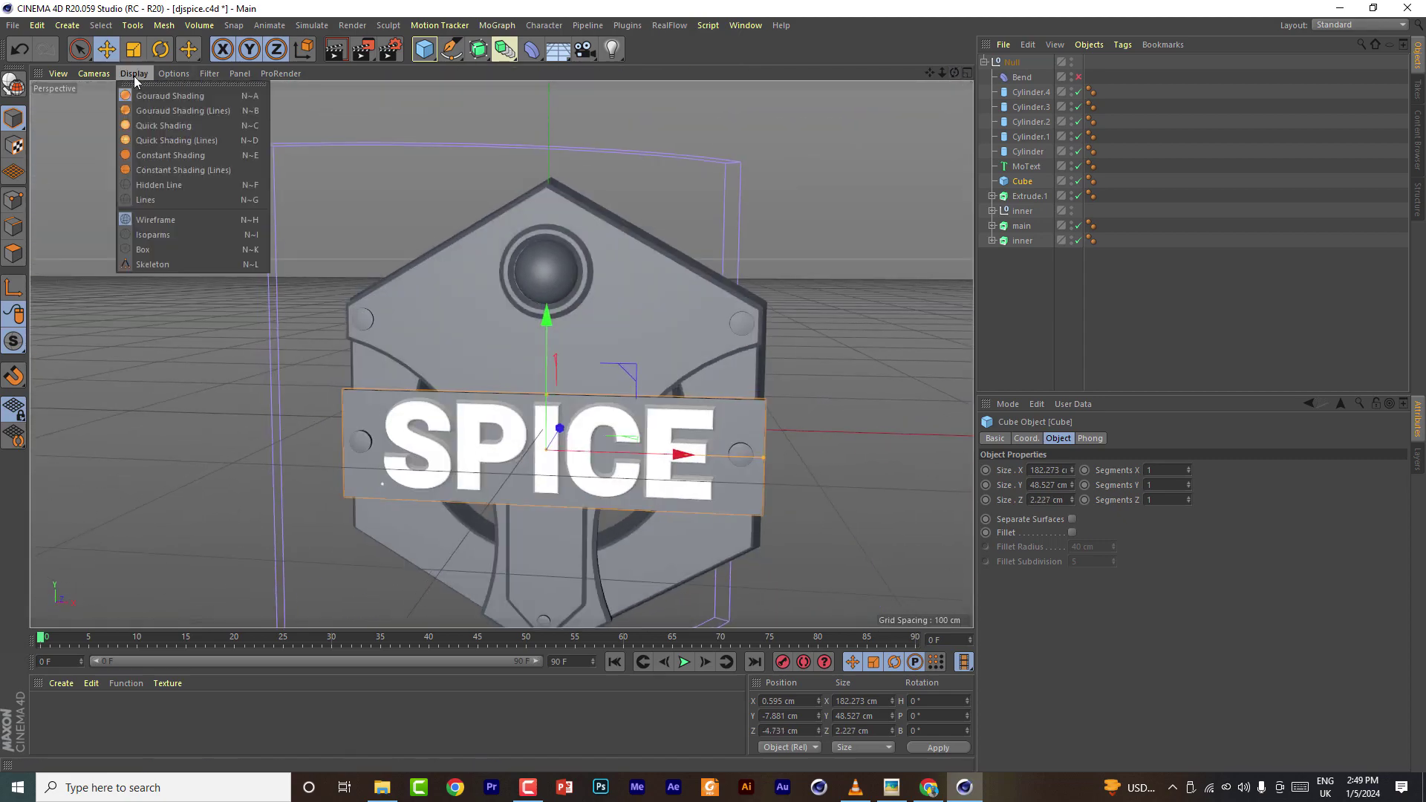
{"action": "left_click", "coordinate": [150, 113]}
{"action": "left_click", "coordinate": [1187, 482]}
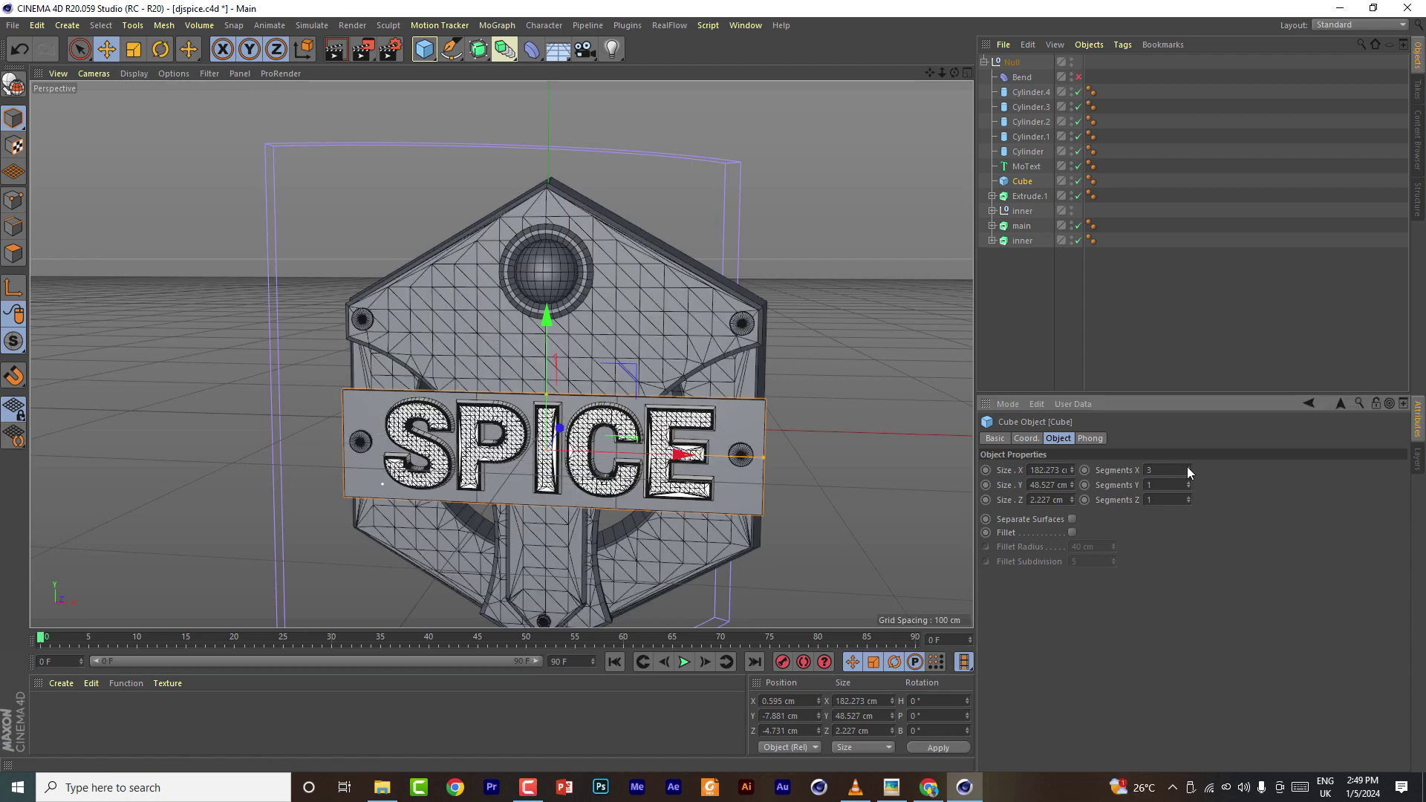
{"action": "left_click", "coordinate": [1187, 467]}
{"action": "left_click", "coordinate": [1078, 77]}
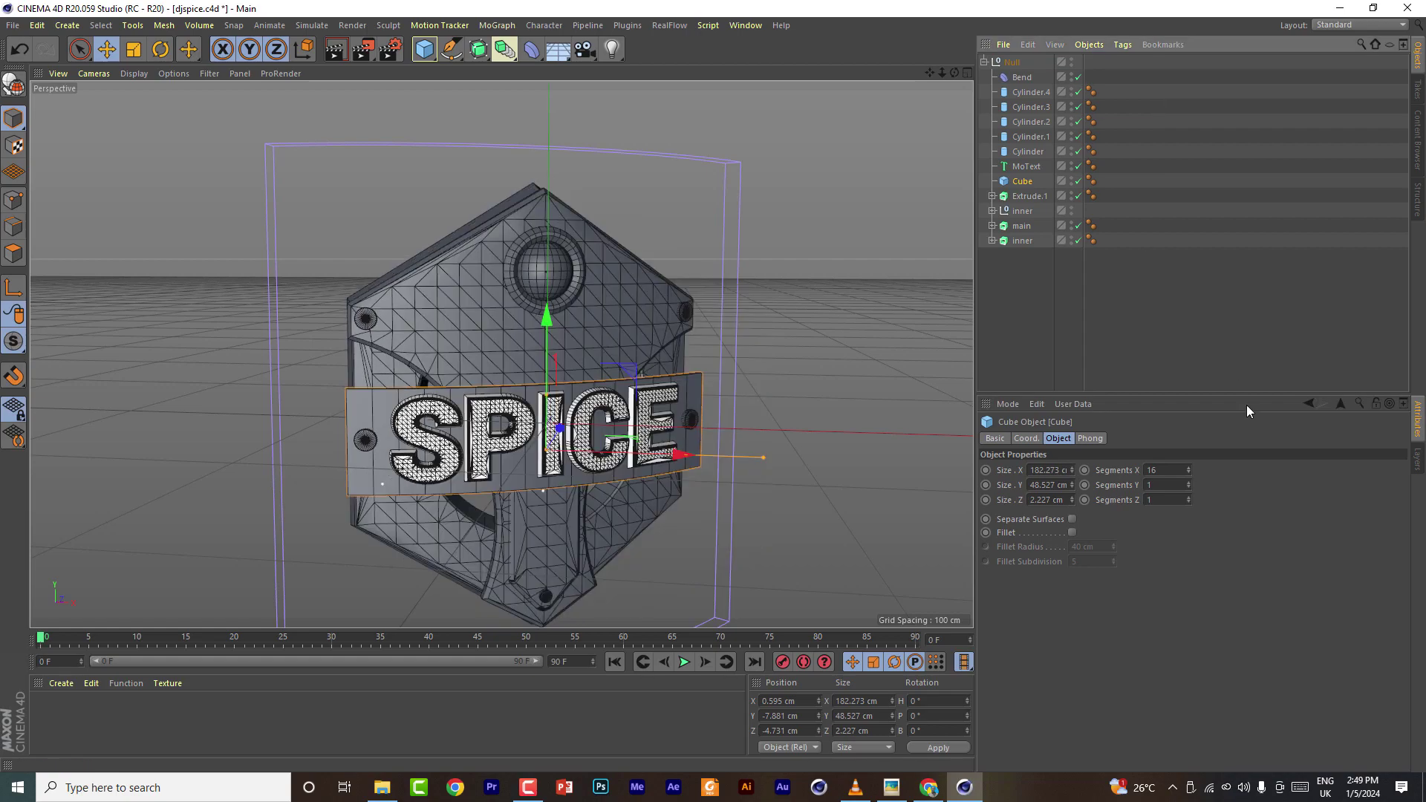
{"action": "left_click", "coordinate": [1188, 468]}
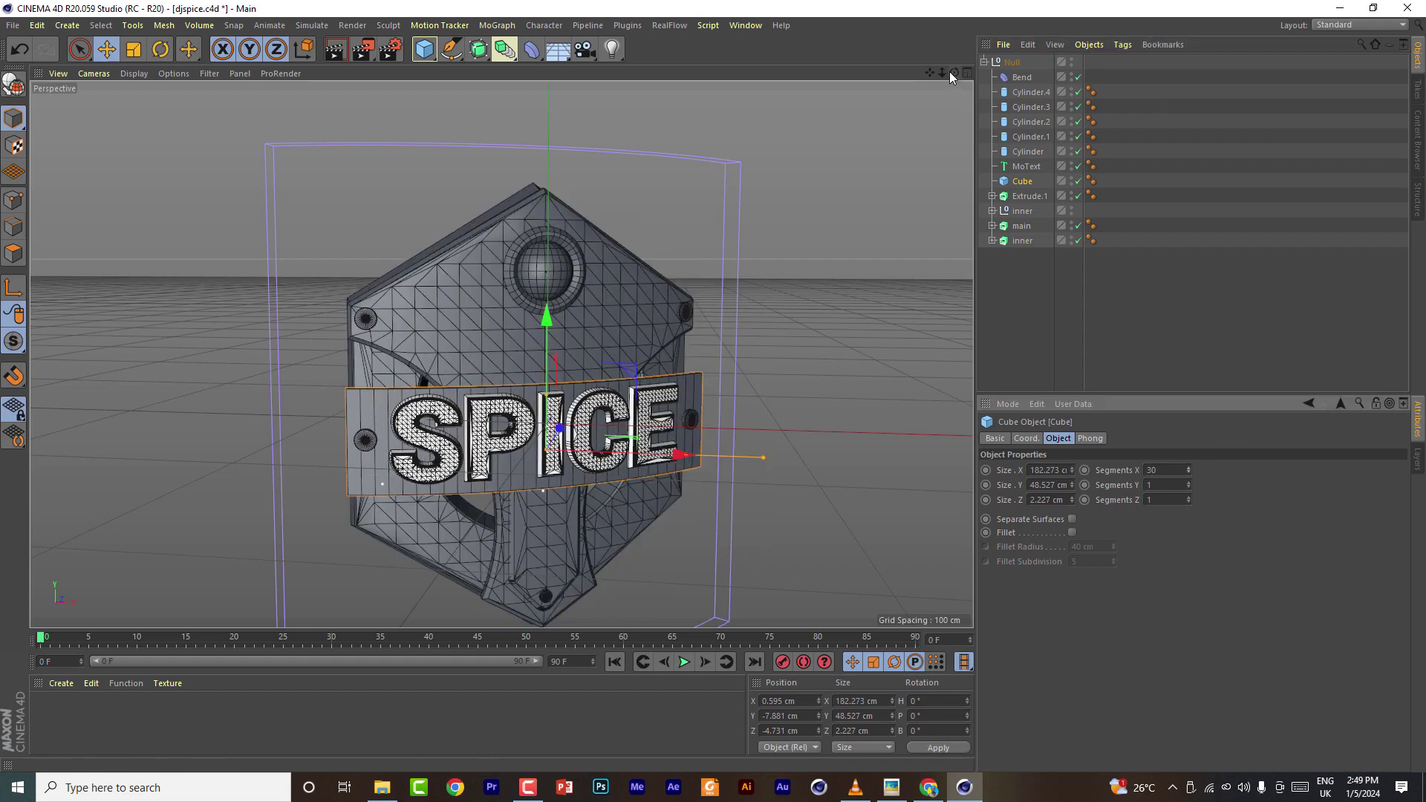
Save the djspice.c4d project after orbiting around the bent emblem
{"action": "mouse_move", "coordinate": [954, 73]}
{"action": "left_mouse_down"}
{"action": "mouse_move", "coordinate": [1158, 65]}
{"action": "mouse_move", "coordinate": [1114, 186]}
{"action": "mouse_move", "coordinate": [1002, 133]}
{"action": "mouse_move", "coordinate": [958, 208]}
{"action": "mouse_move", "coordinate": [950, 89]}
{"action": "mouse_move", "coordinate": [840, 171]}
{"action": "mouse_move", "coordinate": [906, 127]}
{"action": "mouse_move", "coordinate": [1055, 149]}
{"action": "mouse_move", "coordinate": [920, 67]}
{"action": "mouse_move", "coordinate": [928, 134]}
{"action": "mouse_move", "coordinate": [788, 97]}
{"action": "mouse_move", "coordinate": [876, 111]}
{"action": "mouse_move", "coordinate": [958, 66]}
{"action": "left_mouse_up"}
{"action": "left_click", "coordinate": [13, 25]}
{"action": "left_click", "coordinate": [52, 145]}
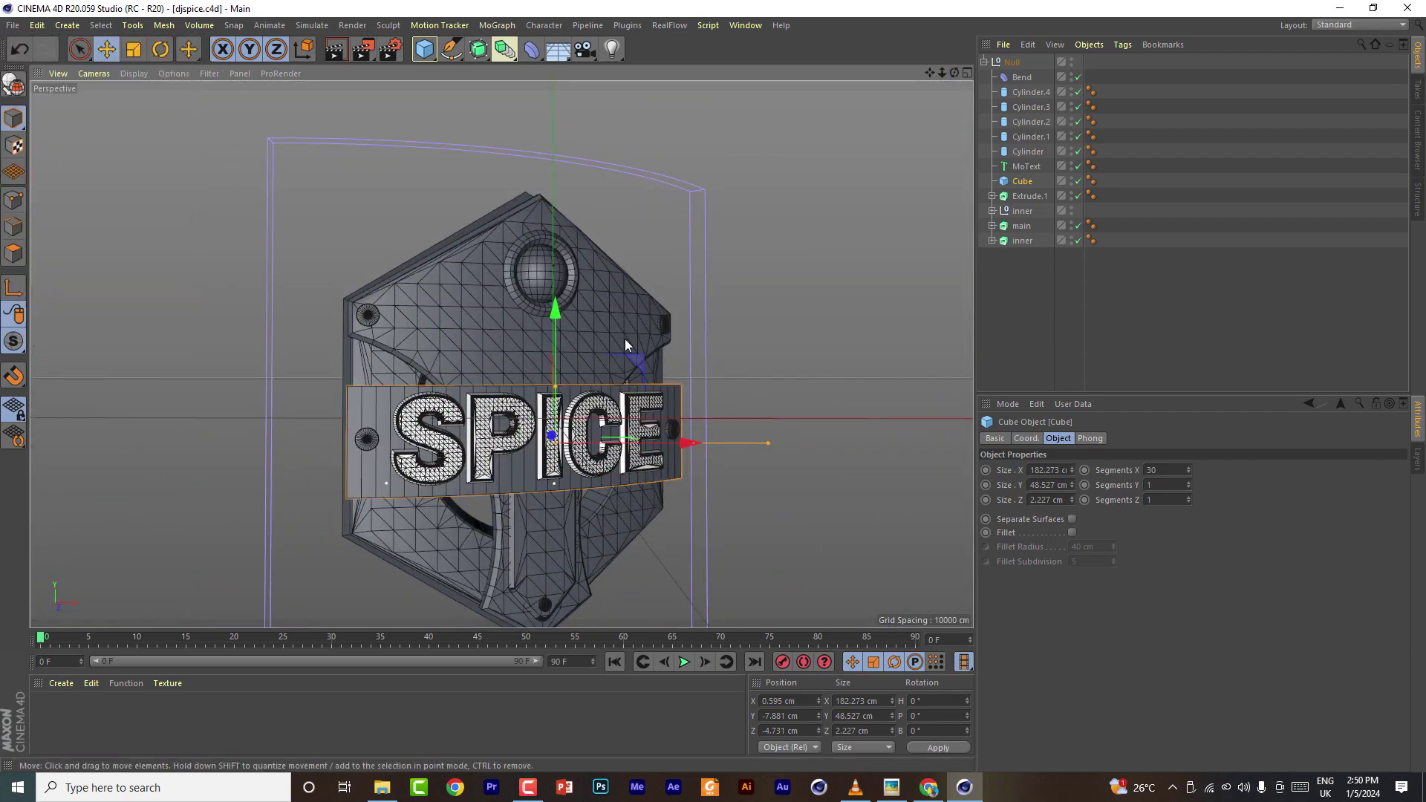
Enable a fillet with 1 subdivision on the plate behind the SPICE text and shade the view without wireframe lines
{"action": "left_click", "coordinate": [1072, 533]}
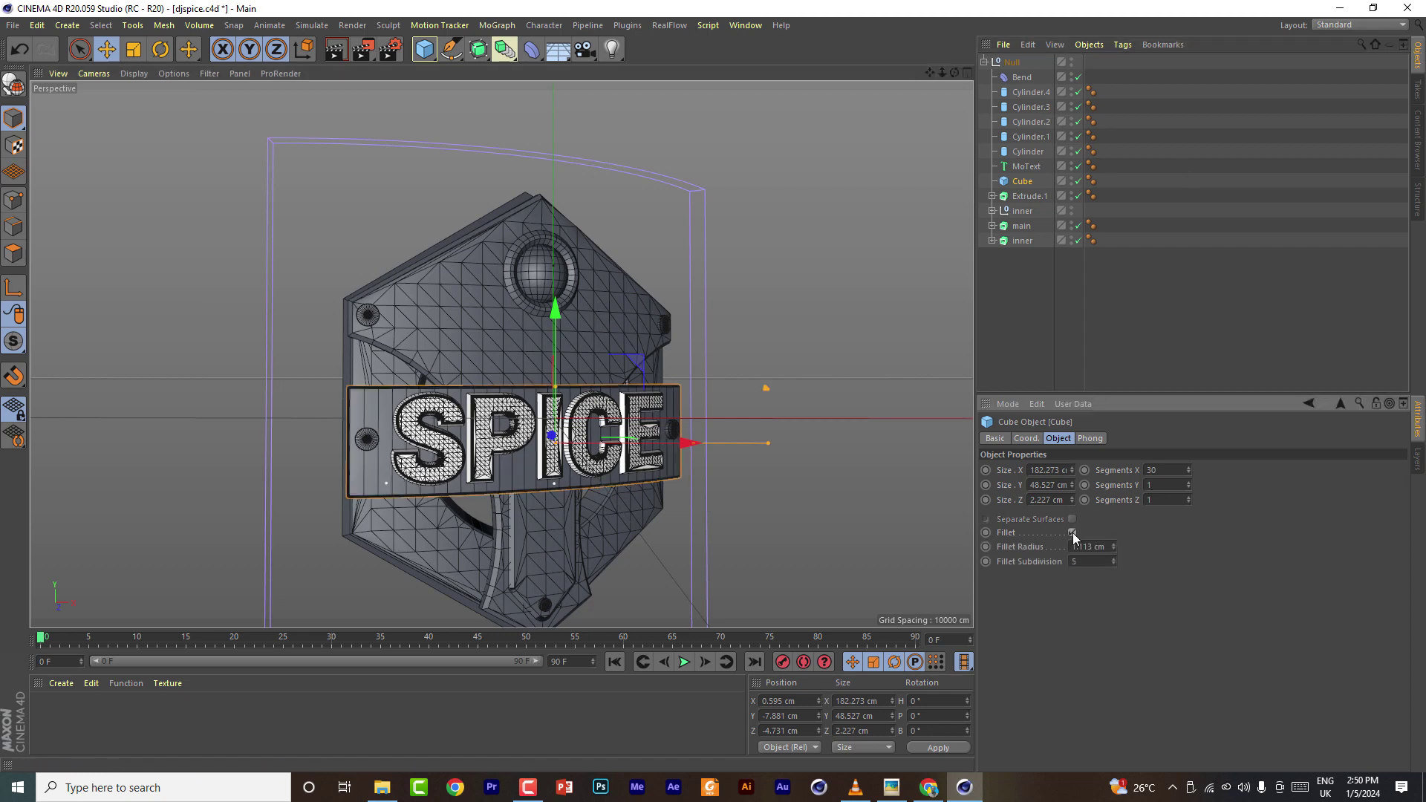
{"action": "left_click", "coordinate": [134, 73]}
{"action": "left_click", "coordinate": [147, 97]}
{"action": "scroll", "coordinate": [422, 465], "scroll_direction": "up", "scroll_amount": 5}
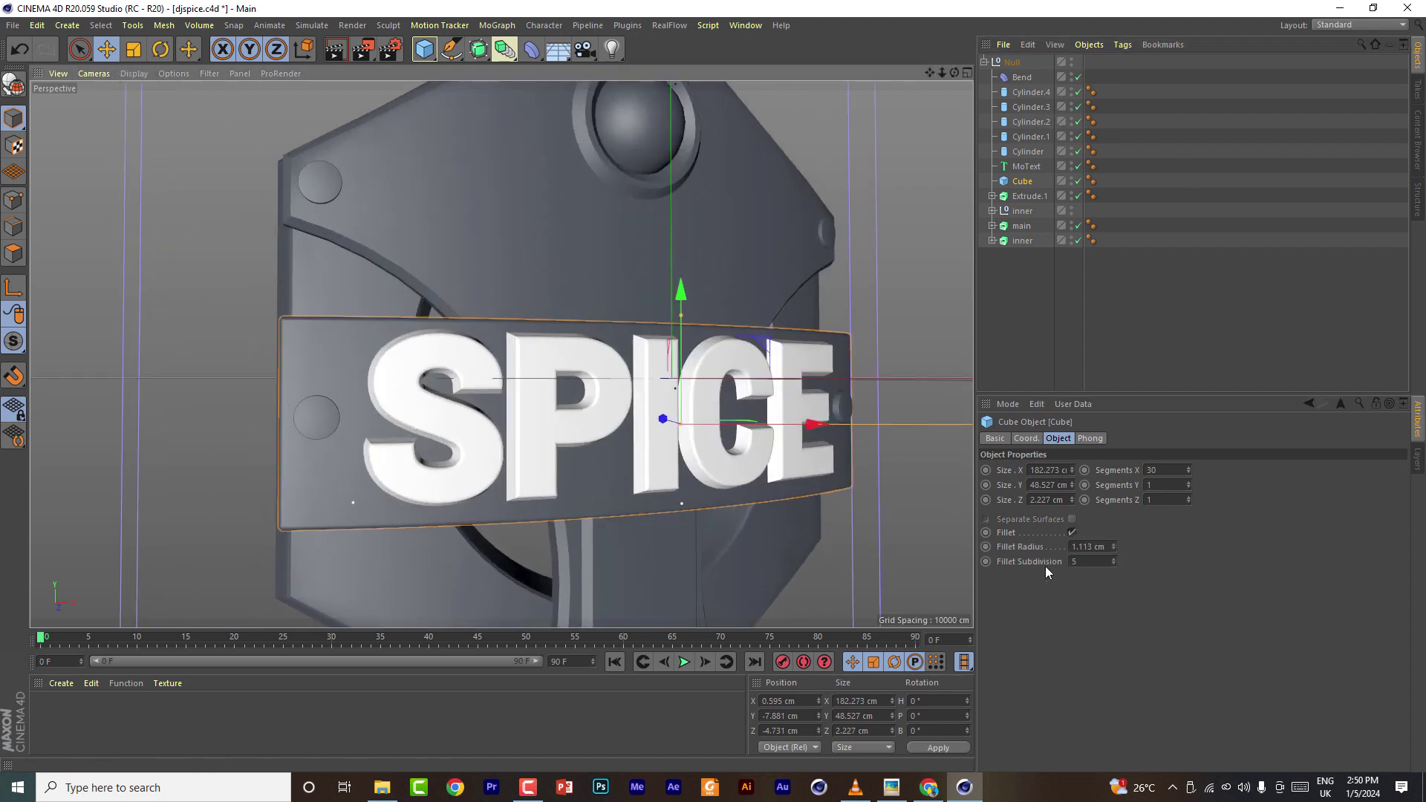
{"action": "left_click_drag", "start_coordinate": [1112, 564], "coordinate": [1008, 546]}
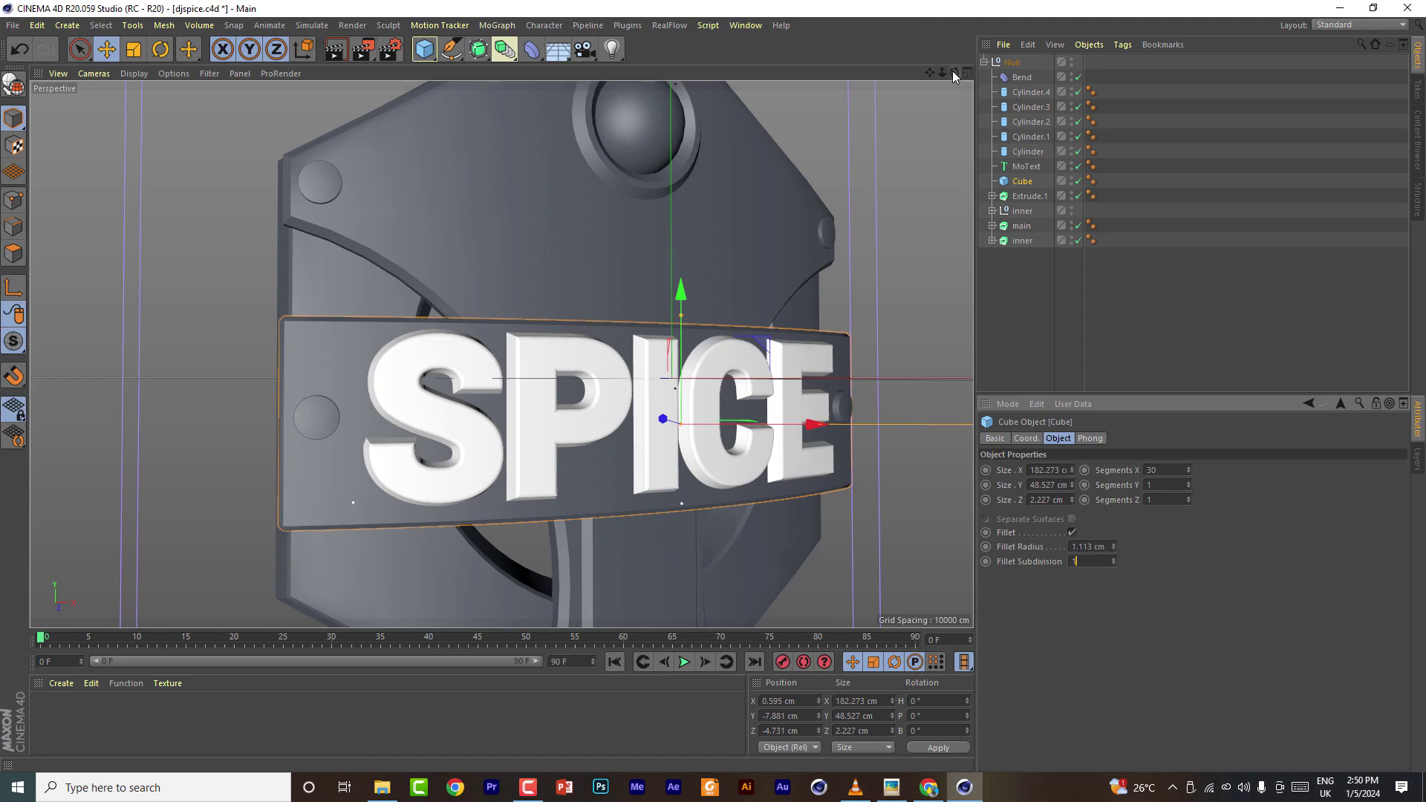
{"action": "left_click_drag", "start_coordinate": [954, 73], "coordinate": [954, 159]}
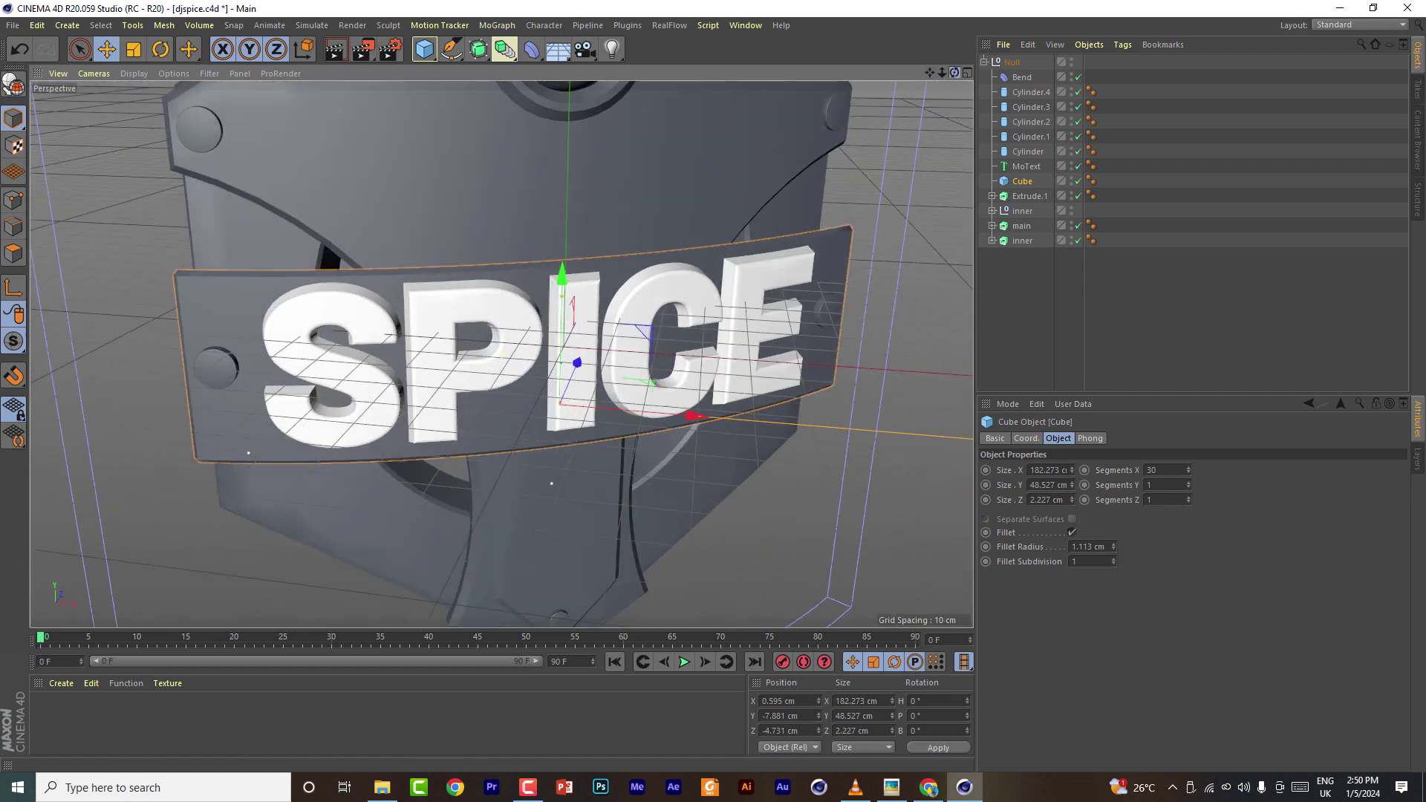
{"action": "left_click_drag", "start_coordinate": [943, 69], "coordinate": [636, 202]}
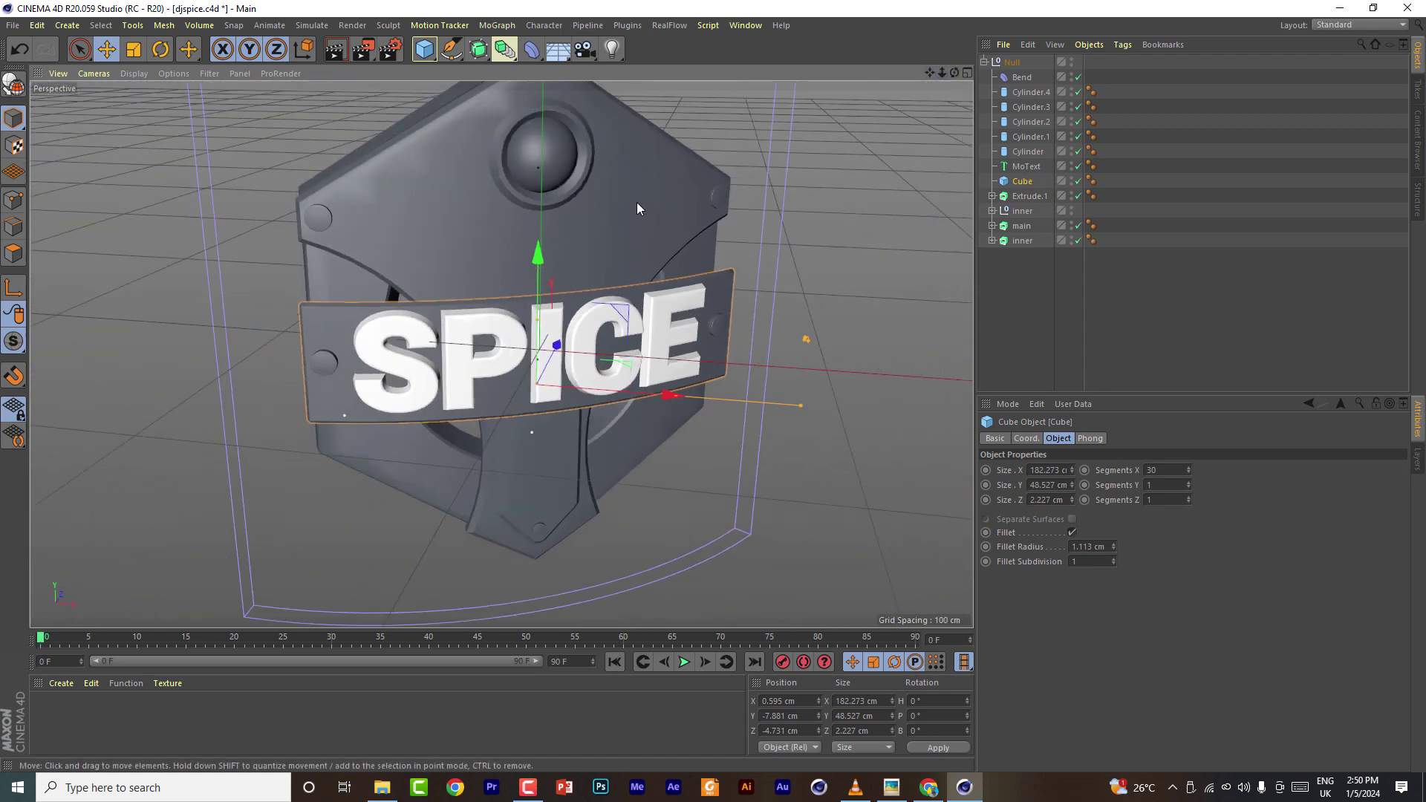
Set the cap's regular grid width to 18 cm on the badge's inner extrusion and save the project
{"action": "left_click", "coordinate": [636, 202]}
{"action": "left_click", "coordinate": [1154, 699]}
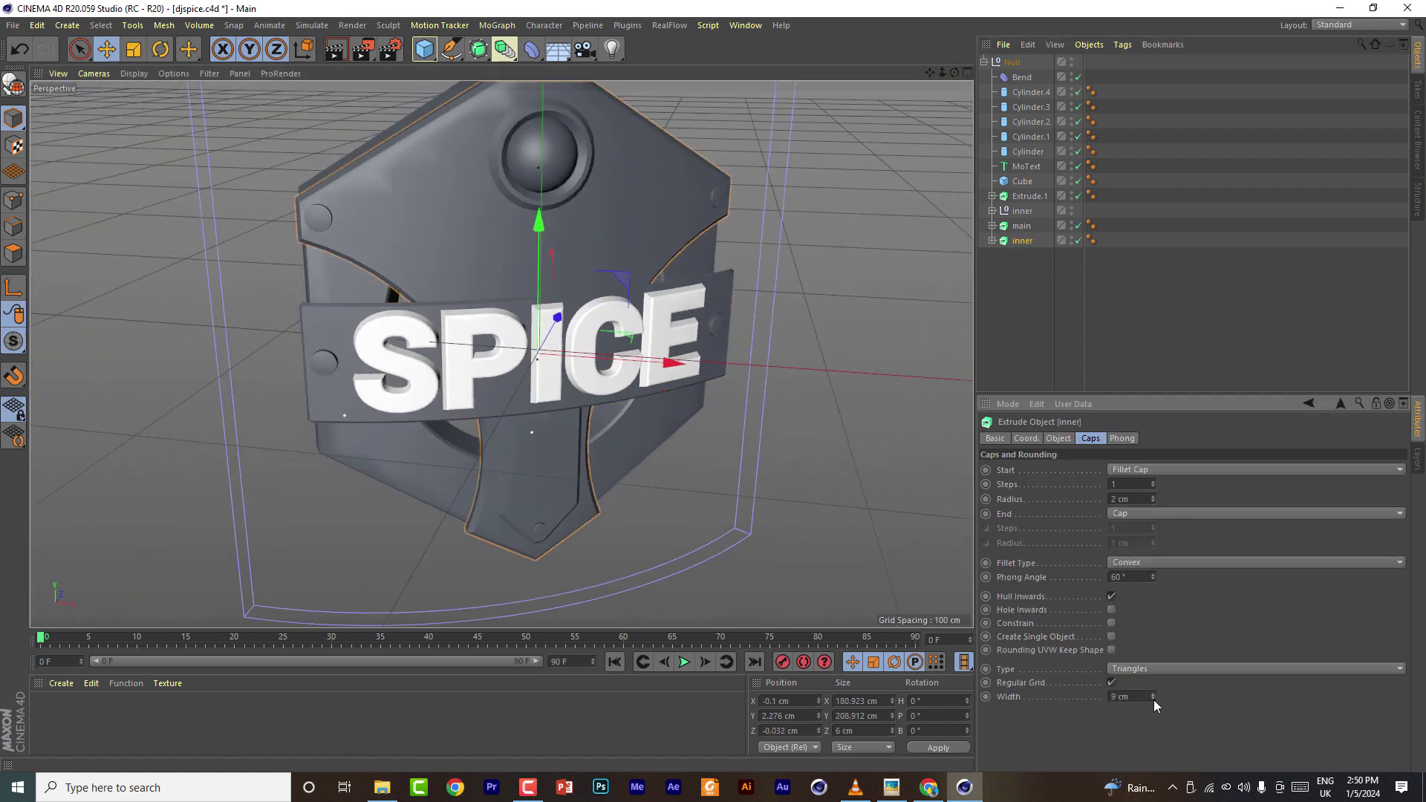
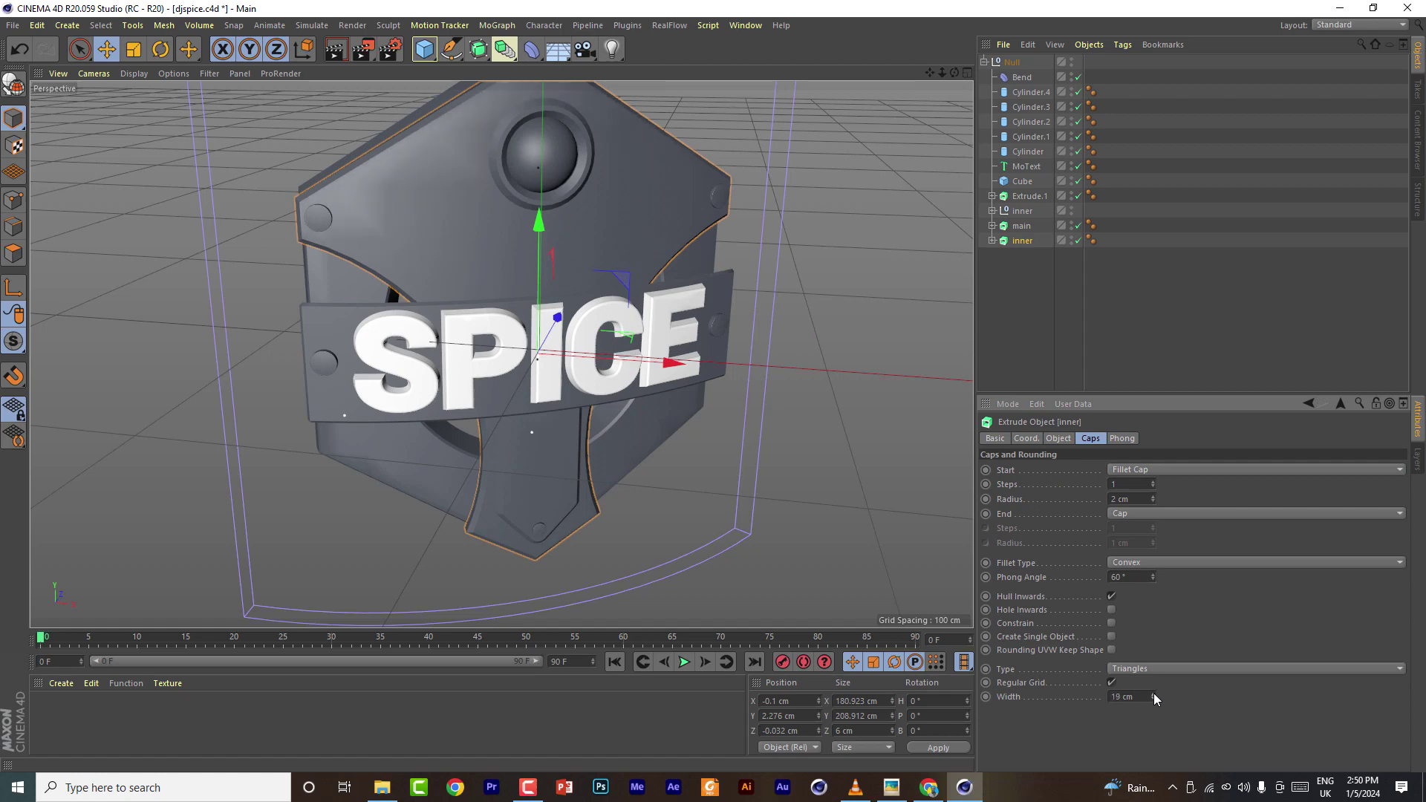
{"action": "left_click", "coordinate": [1153, 698]}
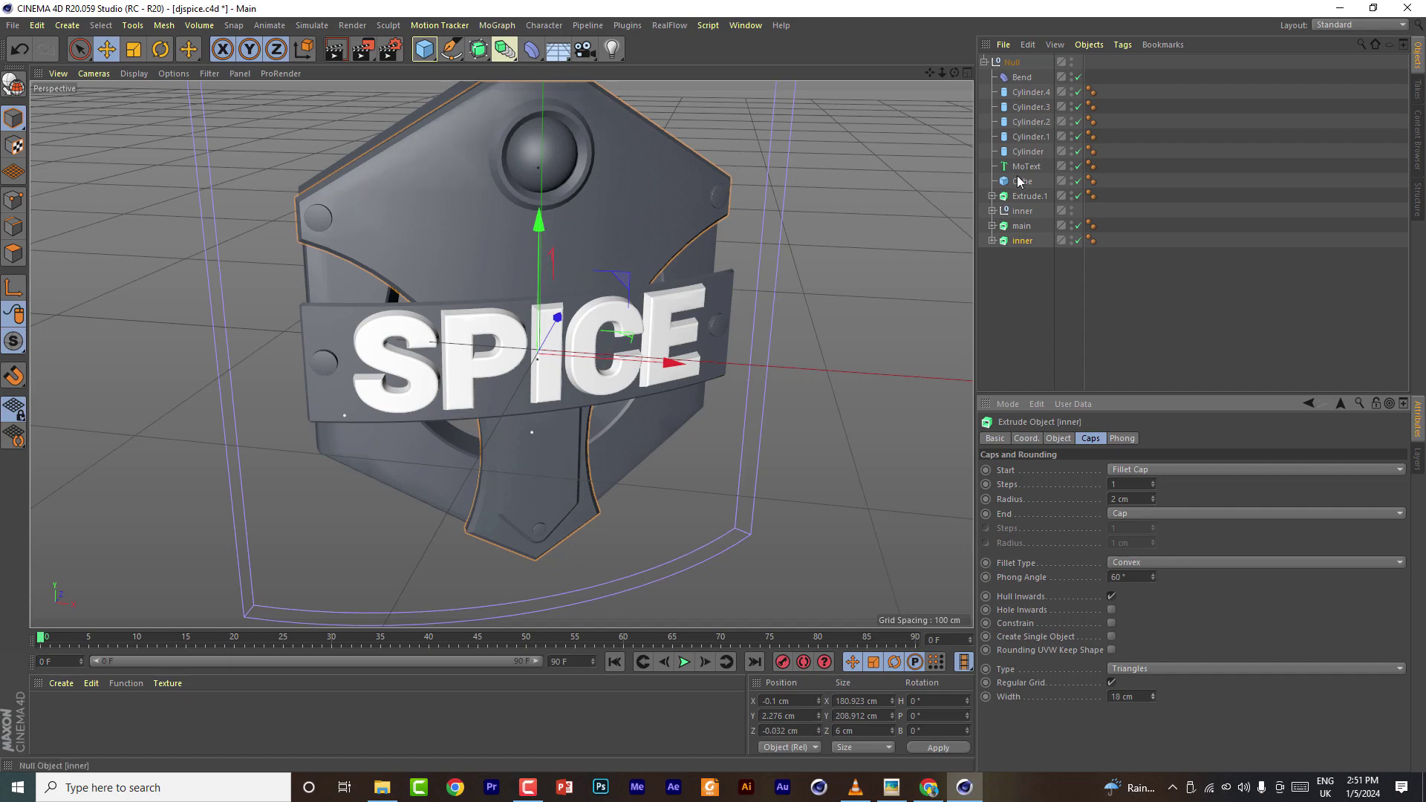
{"action": "left_click_drag", "start_coordinate": [955, 73], "coordinate": [914, 52]}
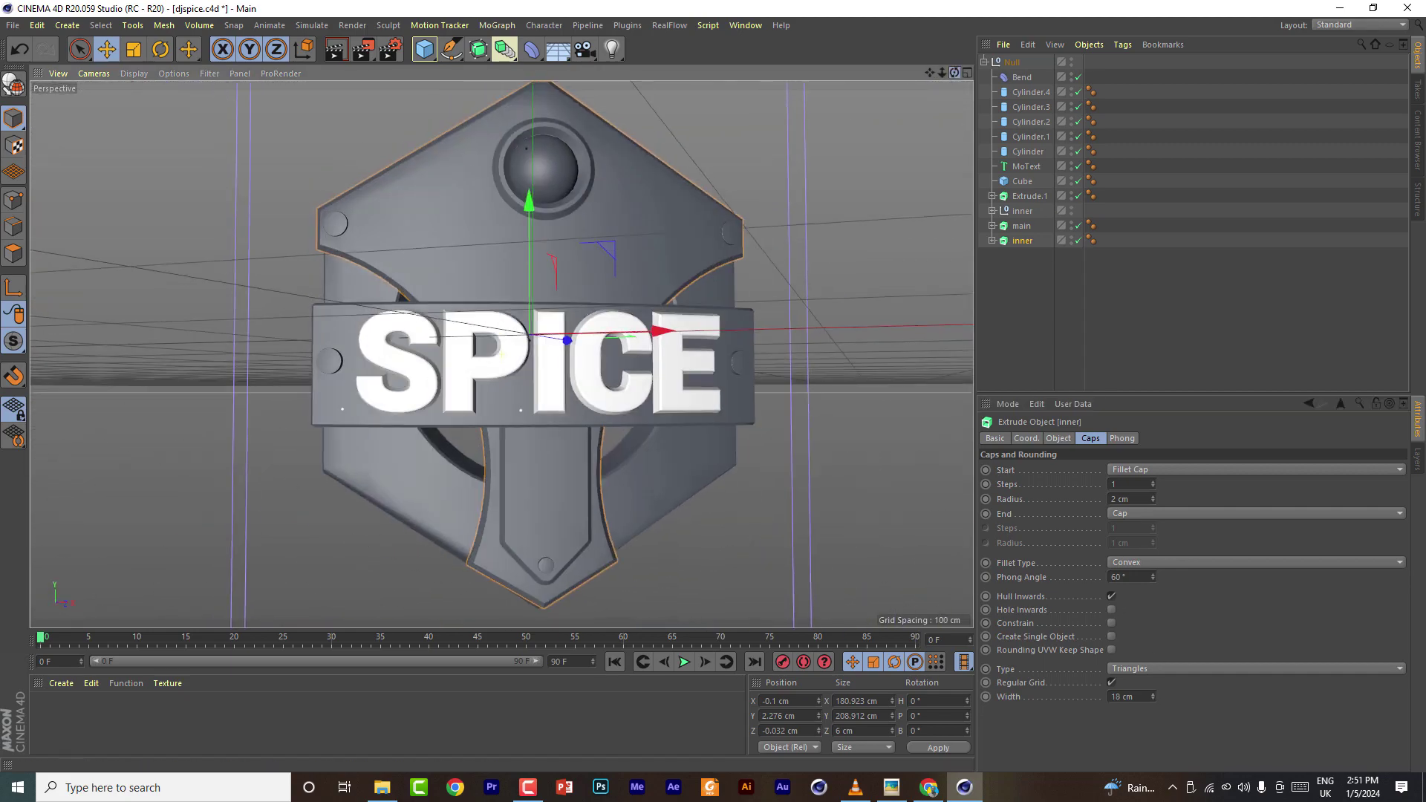
{"action": "left_click", "coordinate": [12, 25]}
{"action": "left_click", "coordinate": [40, 146]}
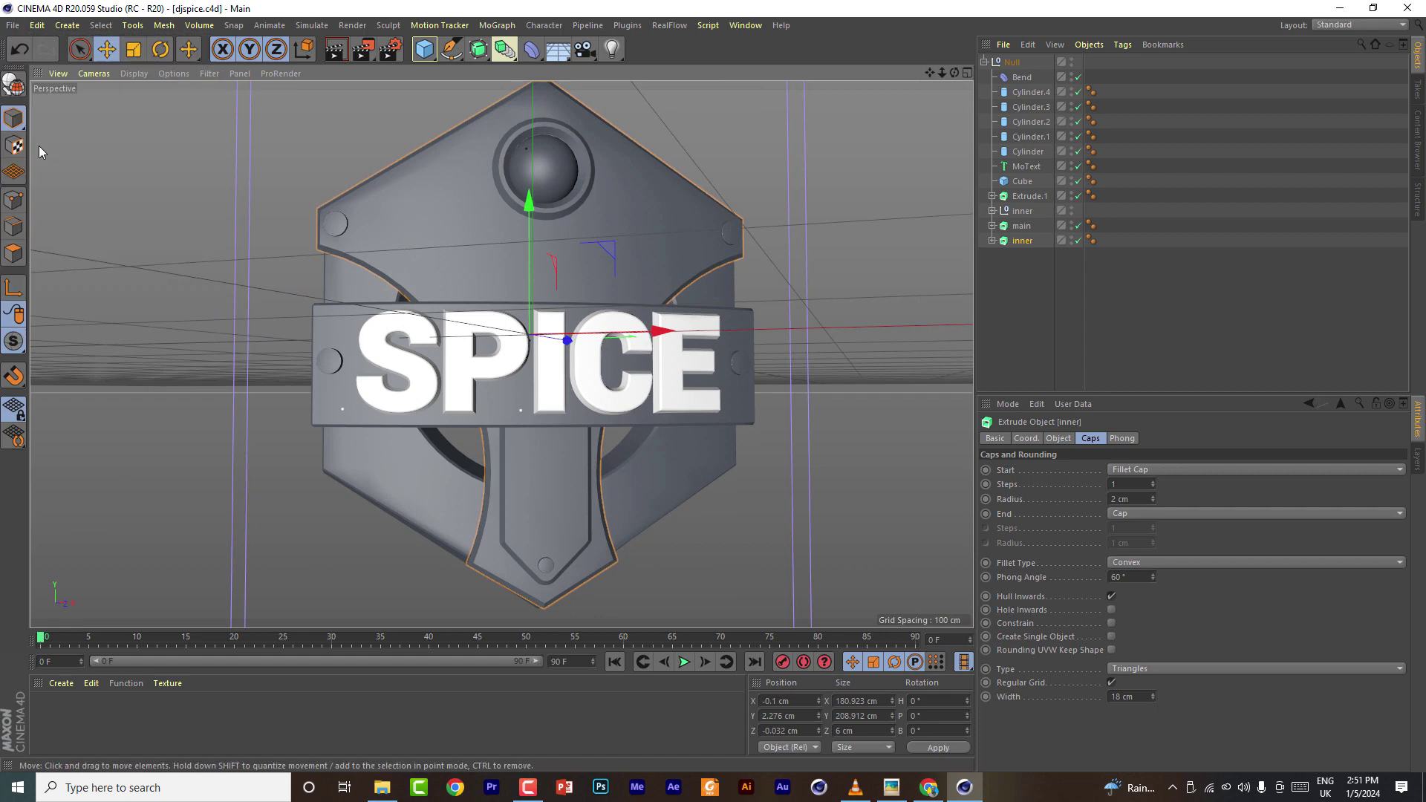
Duplicate the SPICE text above the original, and change the copy's height to 27 cm and its text to DEEJAY
{"action": "left_click", "coordinate": [1025, 168]}
{"action": "left_click_drag", "start_coordinate": [520, 278], "coordinate": [654, 327], "text": "alt"}
{"action": "left_click", "coordinate": [1057, 439]}
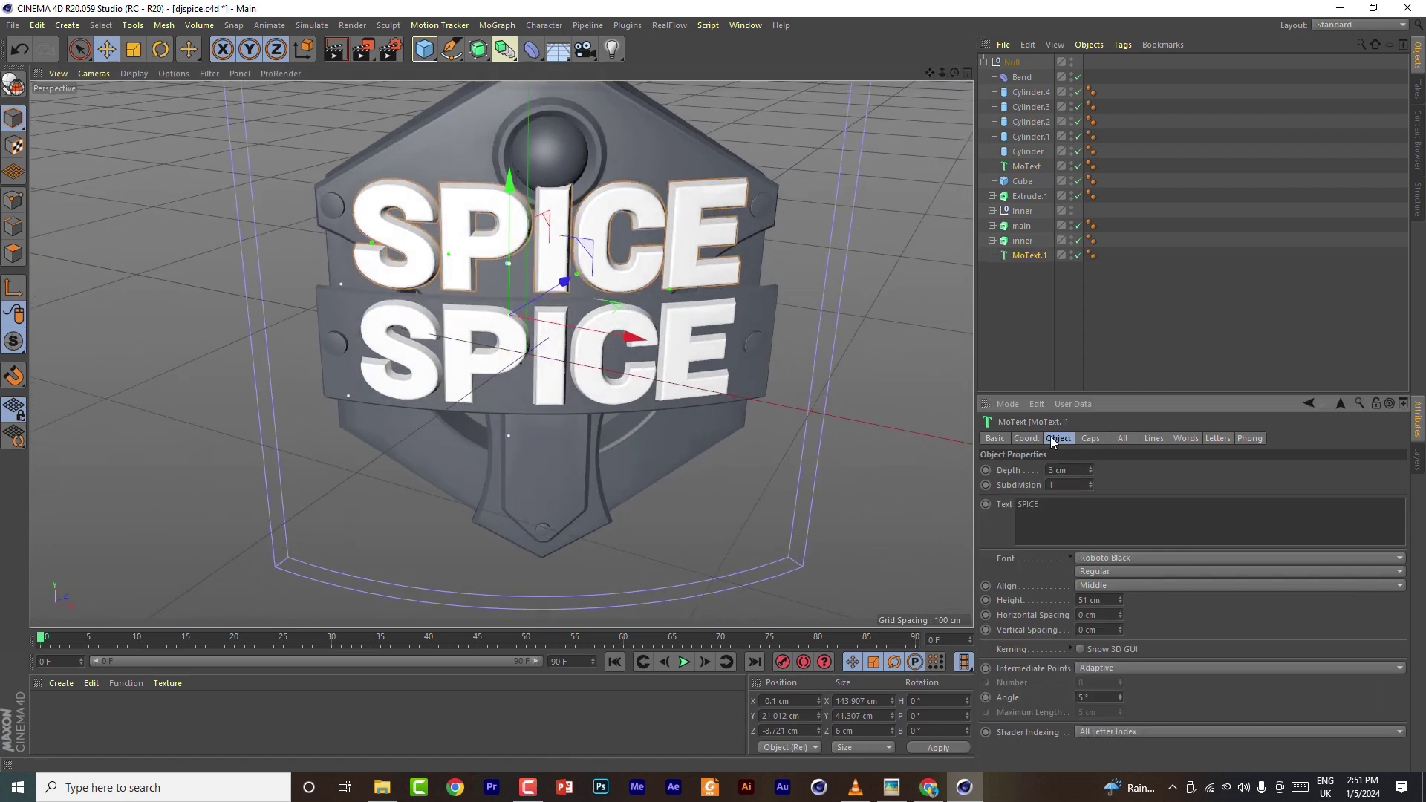
{"action": "scroll", "coordinate": [1092, 600], "scroll_direction": "down", "scroll_amount": 20}
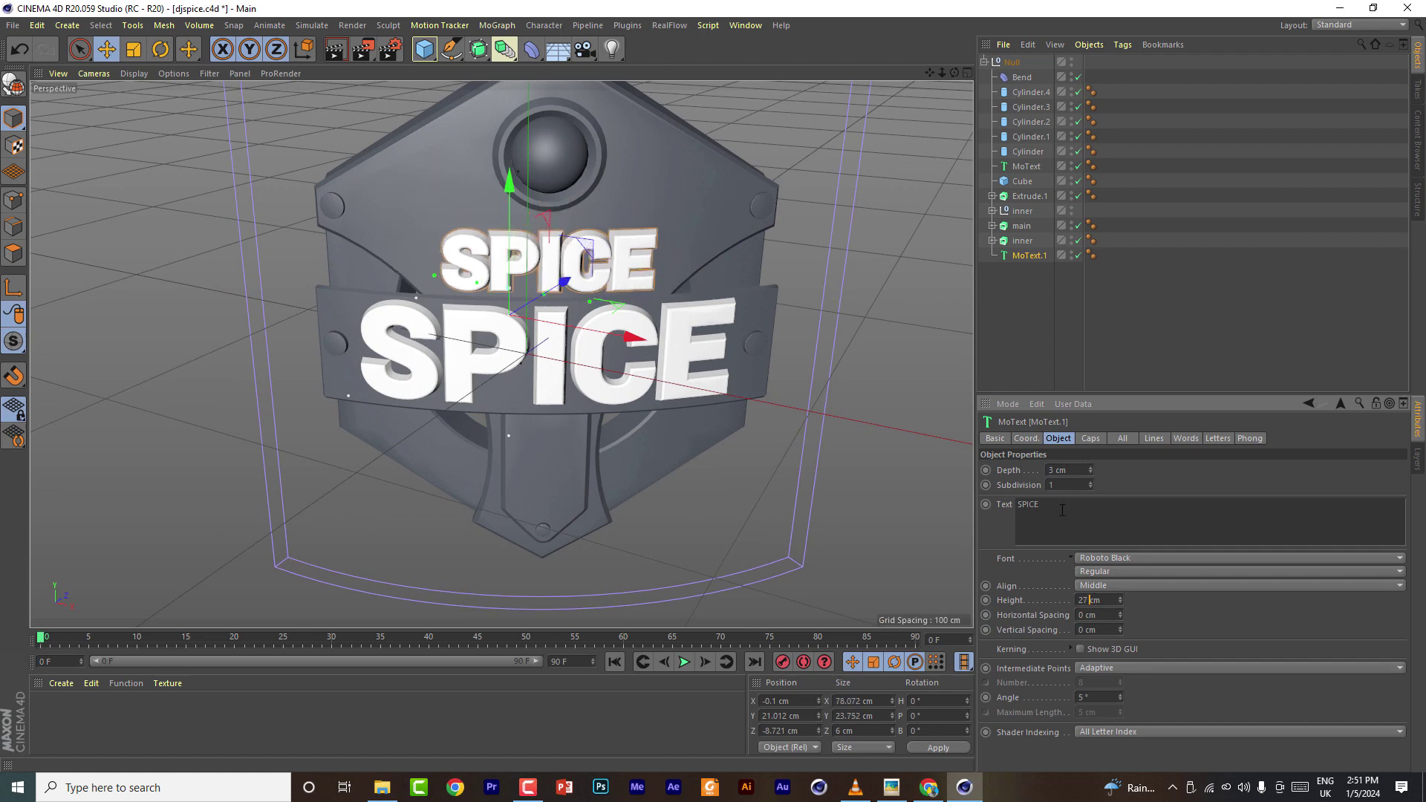
{"action": "type", "text": "DEEJAY"}
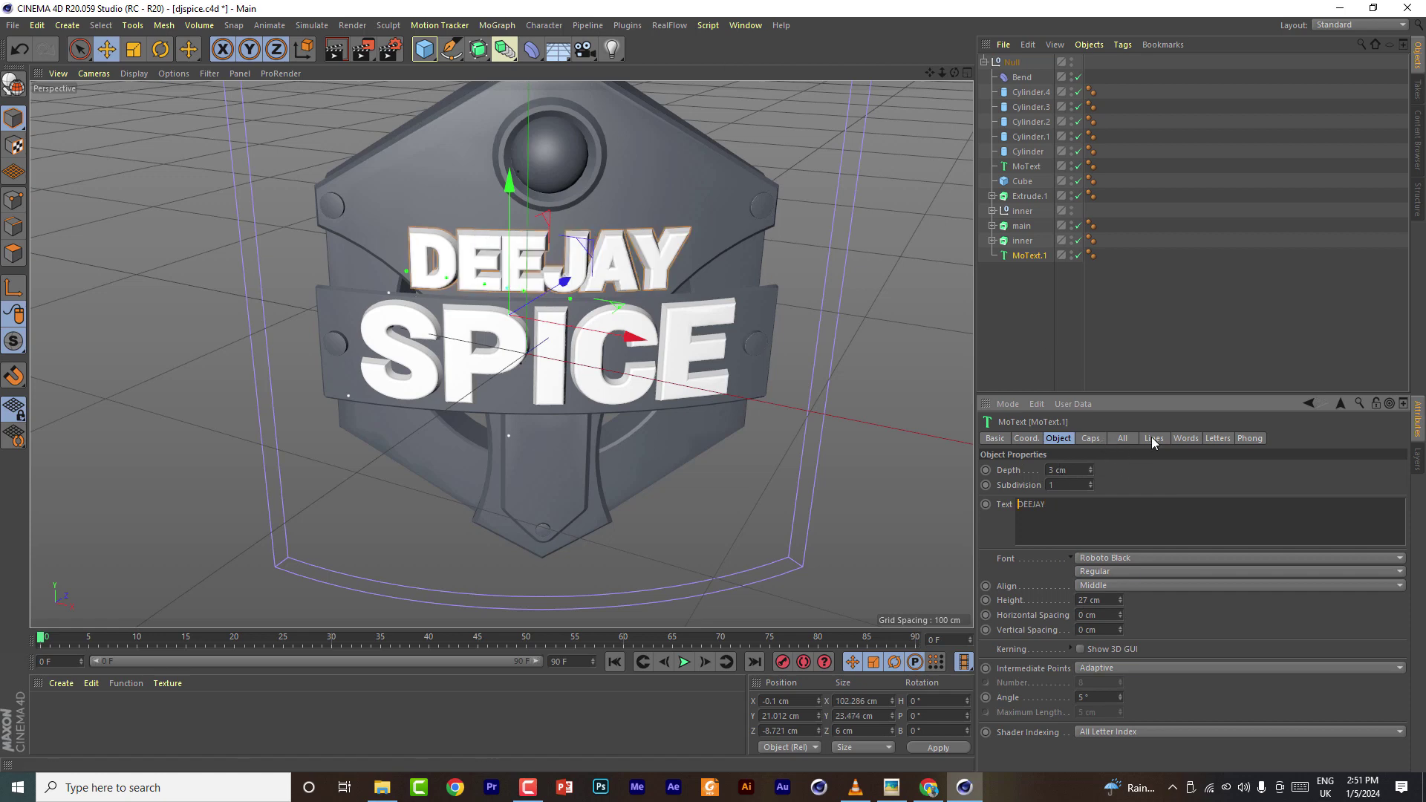
Change the font of the DEEJAY text to Roboto
{"action": "left_click", "coordinate": [1144, 557]}
{"action": "left_click", "coordinate": [1144, 557]}
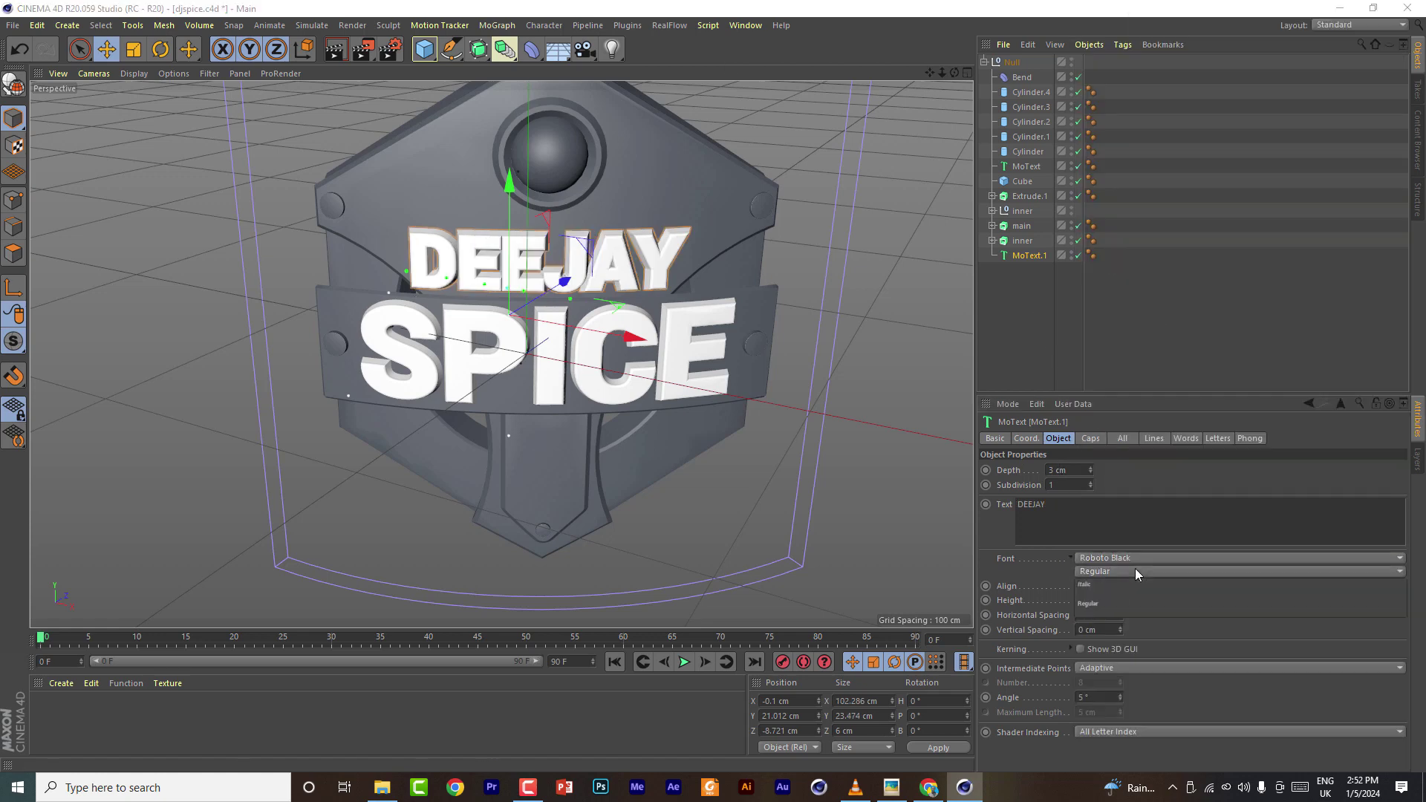
{"action": "left_click", "coordinate": [1135, 570]}
{"action": "left_click", "coordinate": [1134, 568]}
{"action": "left_click", "coordinate": [1134, 557]}
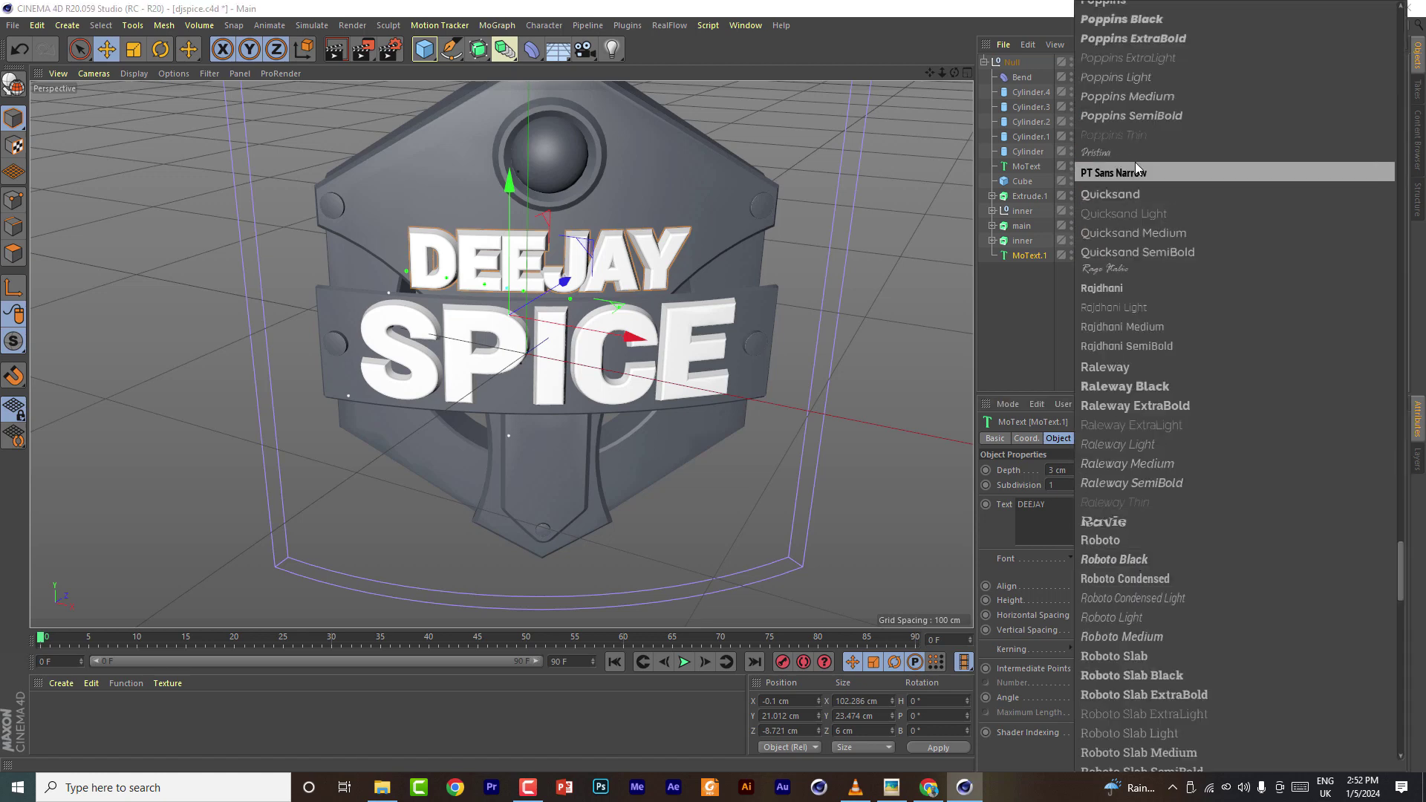
{"action": "left_click", "coordinate": [1089, 551]}
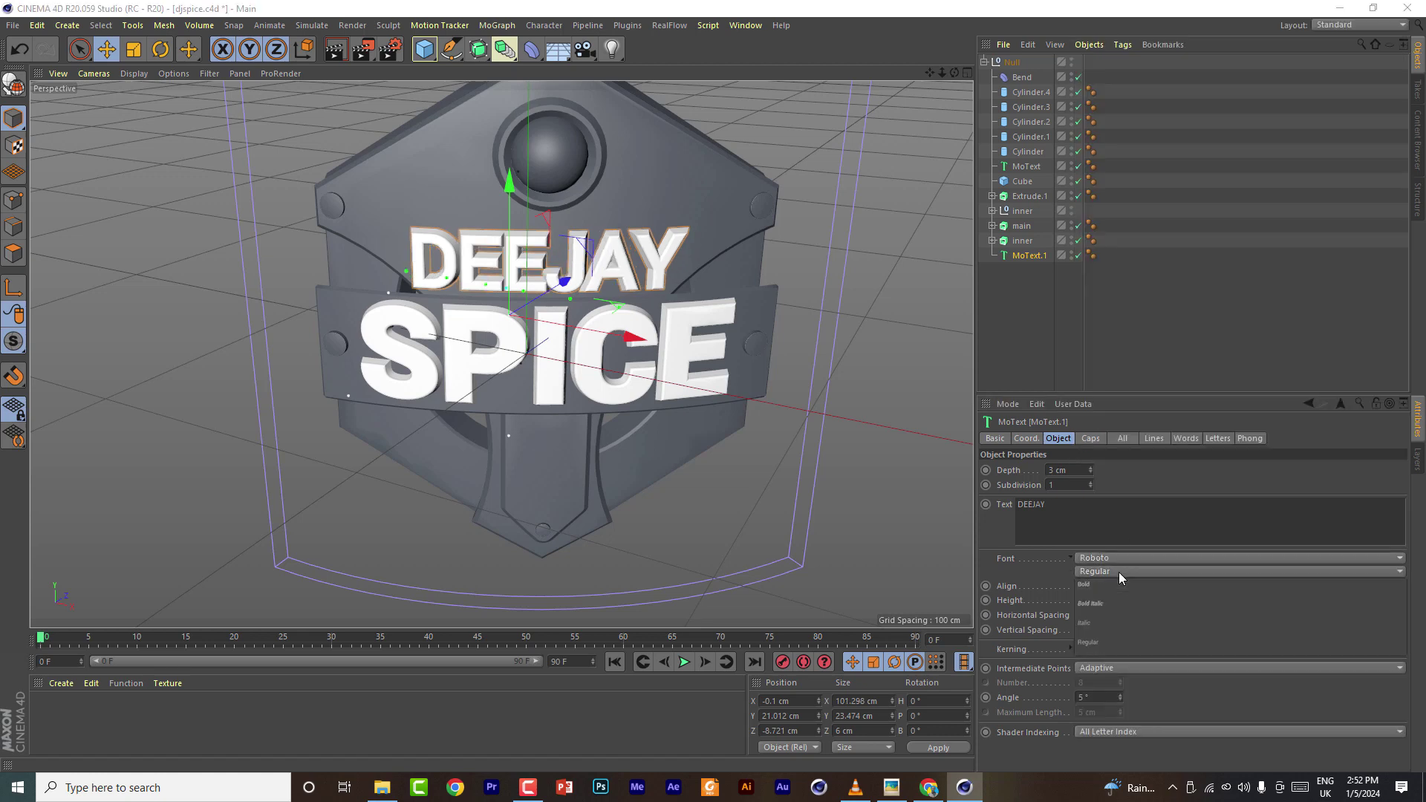
Set the DEEJAY text's end fillet radius to 0 cm and its end type to plain Cap
{"action": "left_click", "coordinate": [1091, 439]}
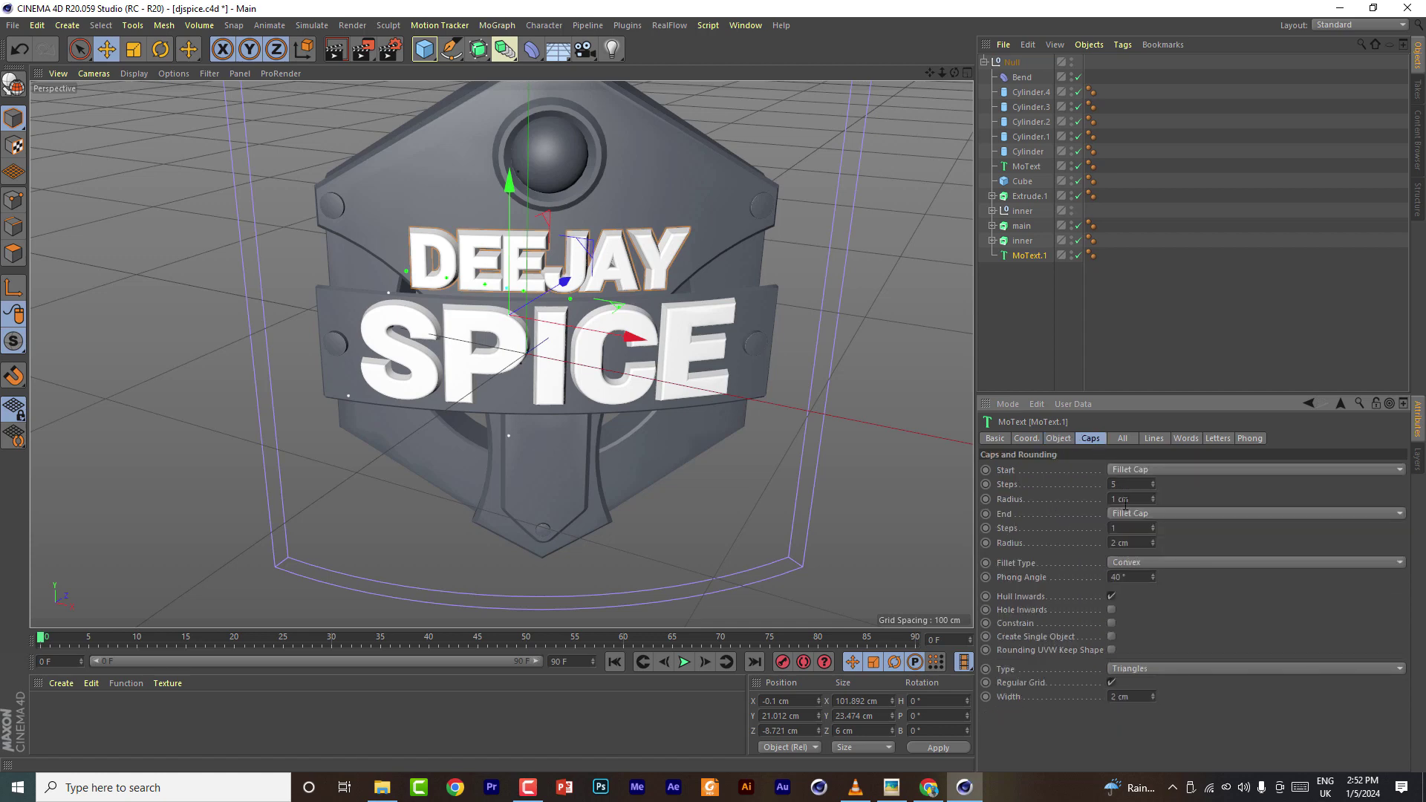
{"action": "double_click", "coordinate": [1114, 543]}
{"action": "type", "text": "0"}
{"action": "key", "text": "Return"}
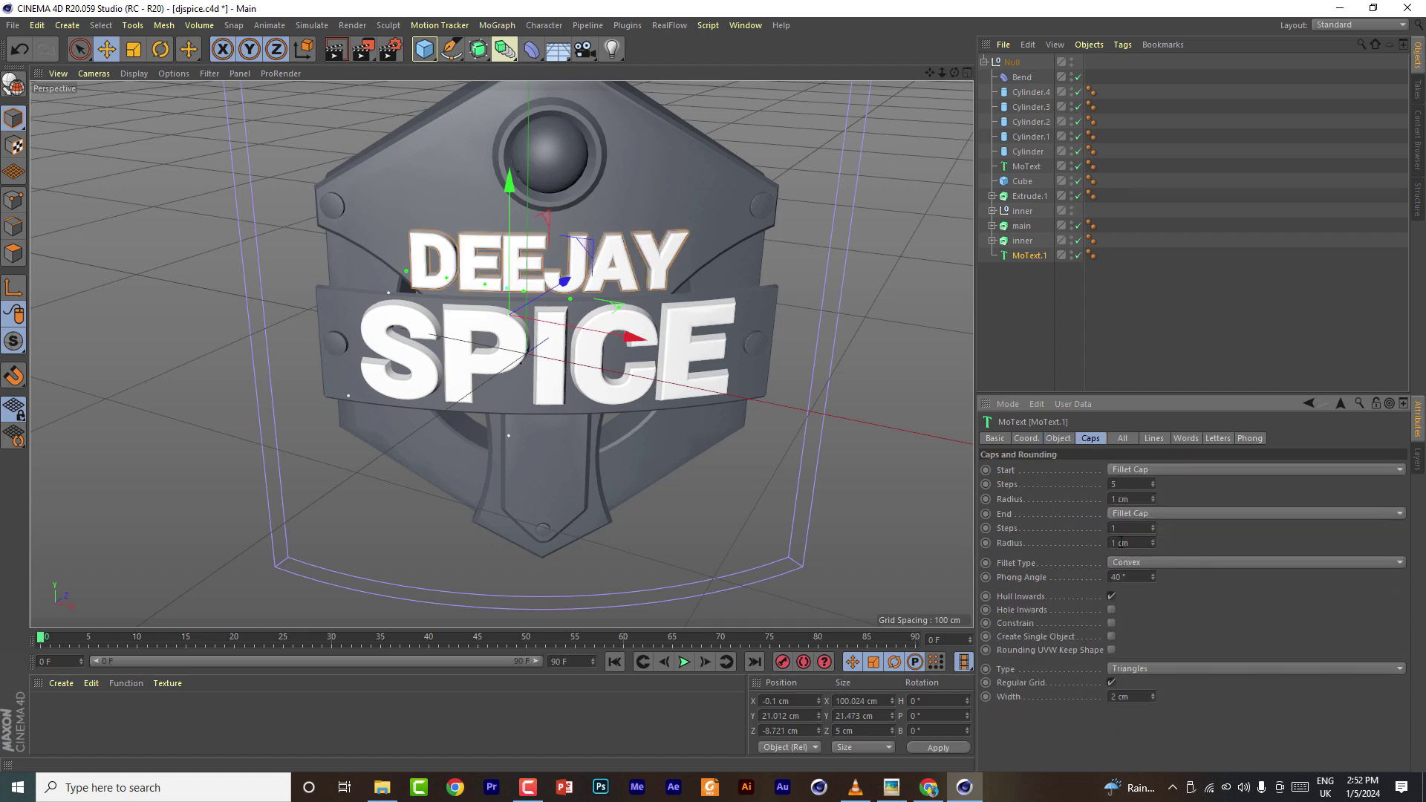
{"action": "left_click", "coordinate": [1134, 514]}
{"action": "left_click", "coordinate": [1132, 548]}
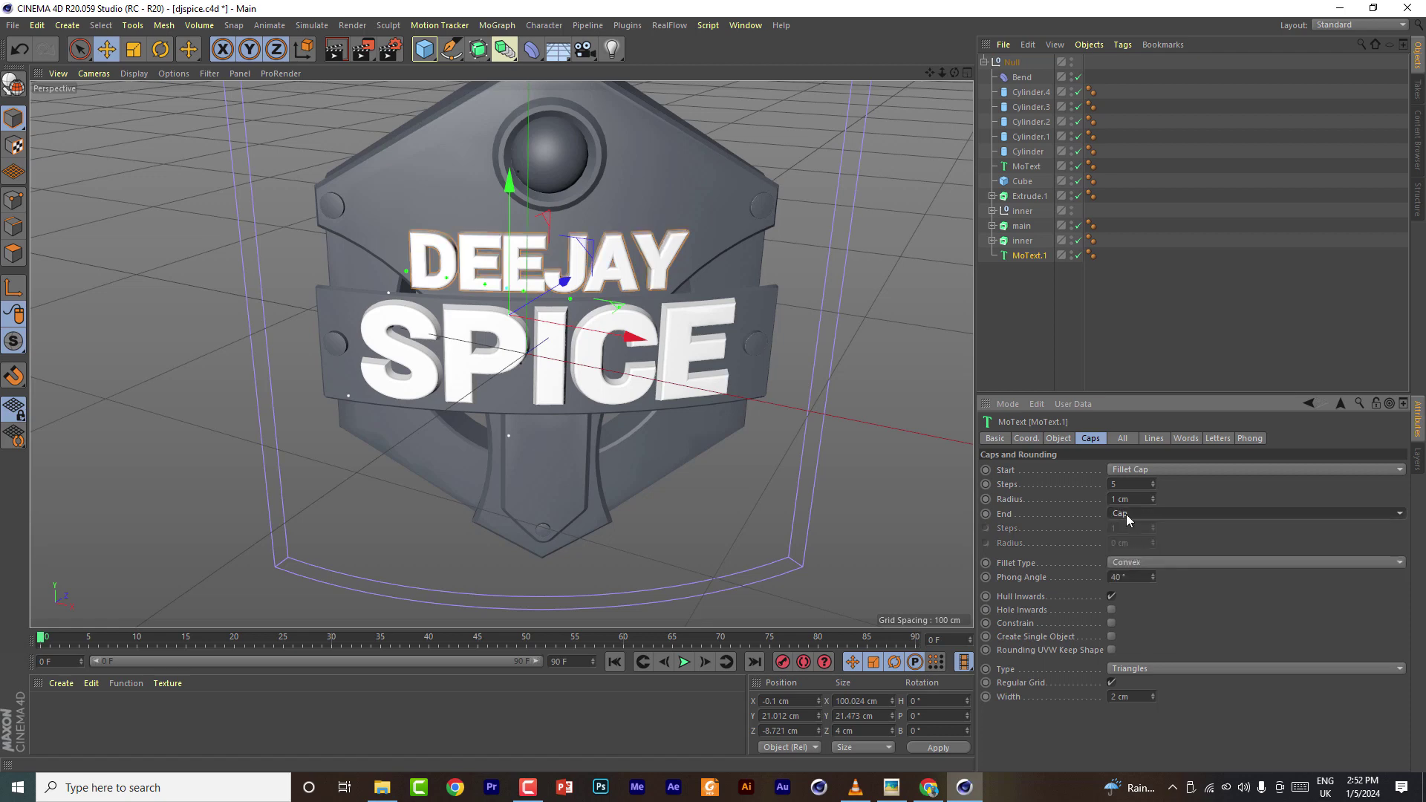
Set the DEEJAY text's start fillet cap to 1 step and a 0.2 cm radius
{"action": "double_click", "coordinate": [1125, 485]}
{"action": "type", "text": "2"}
{"action": "key", "text": "BackSpace"}
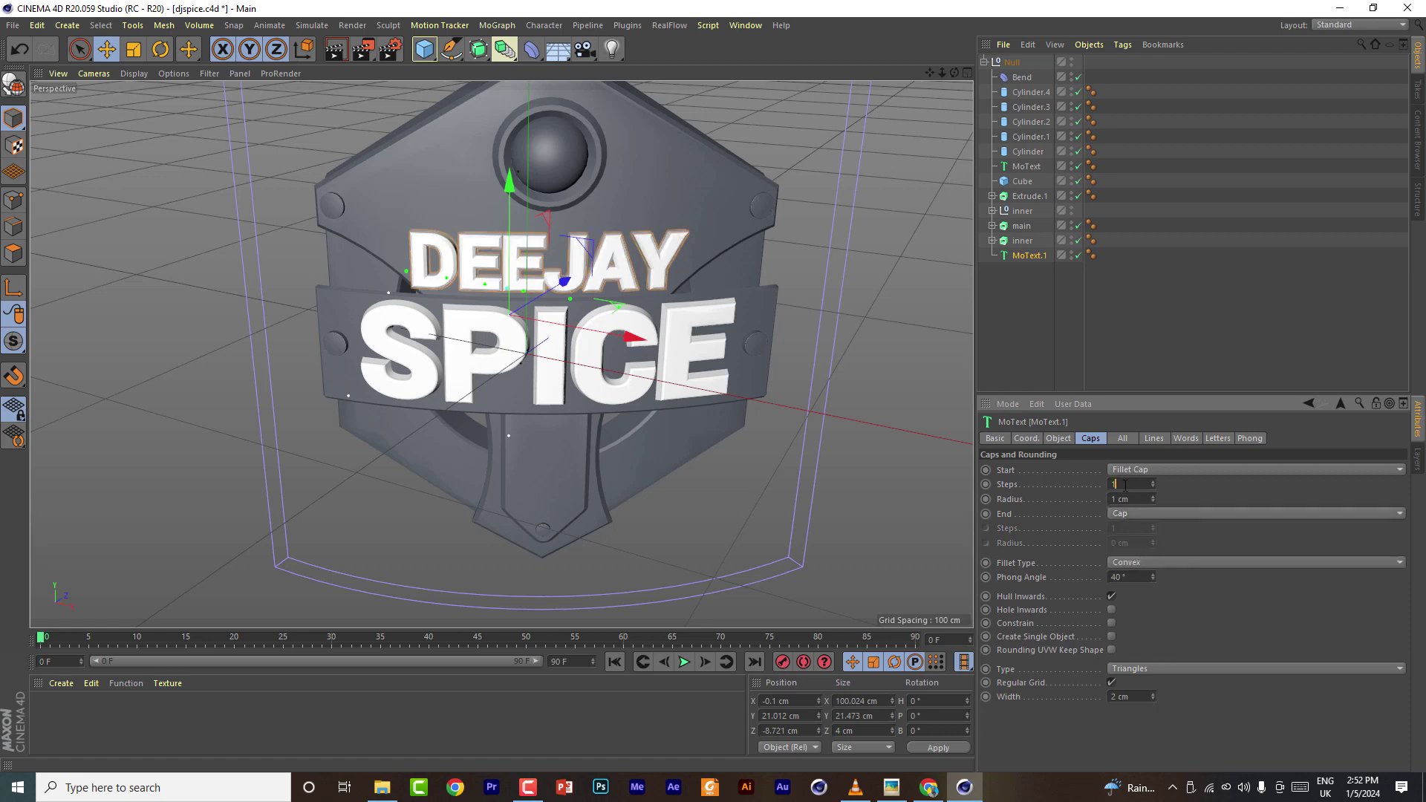
{"action": "type", "text": "1"}
{"action": "scroll", "coordinate": [567, 288], "scroll_direction": "up", "scroll_amount": 5}
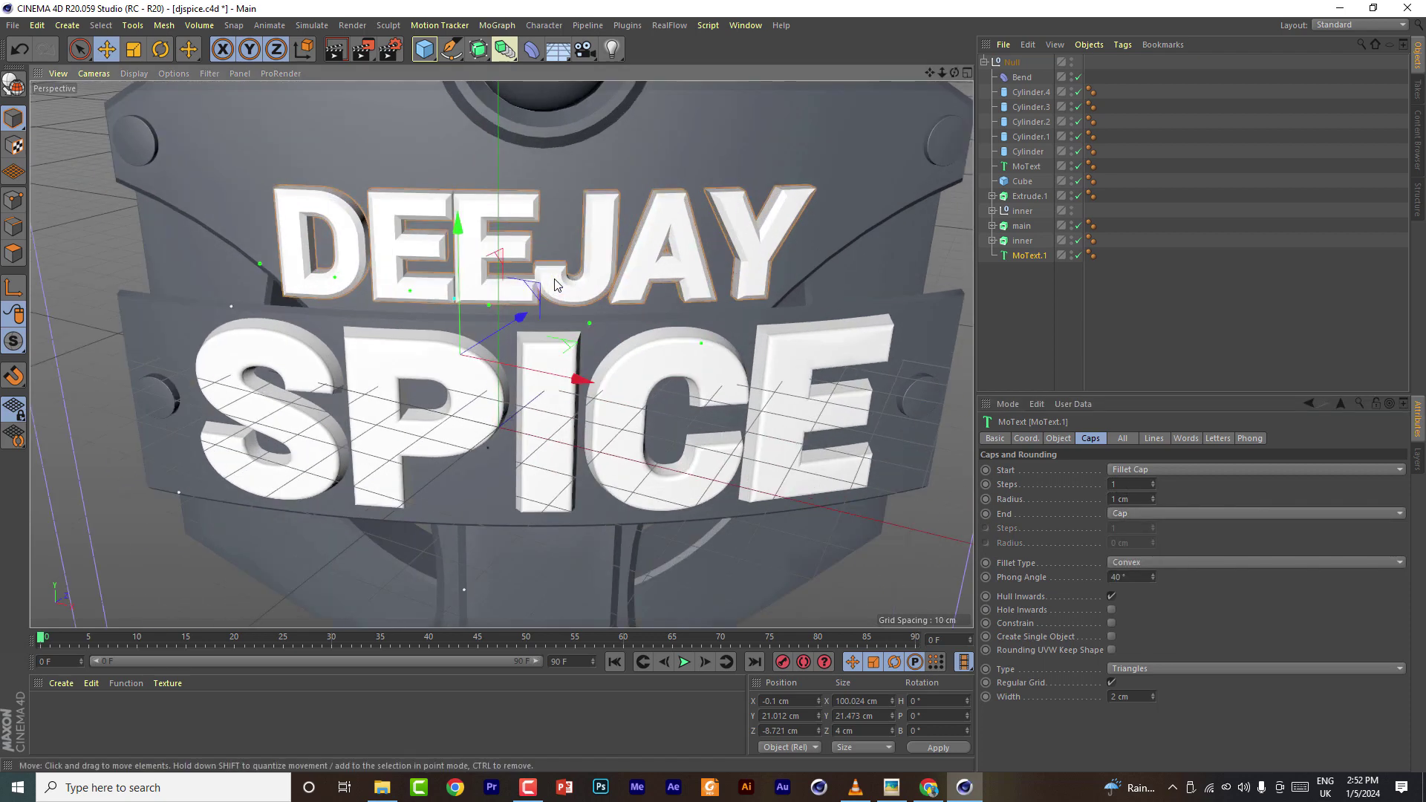
{"action": "double_click", "coordinate": [1118, 499]}
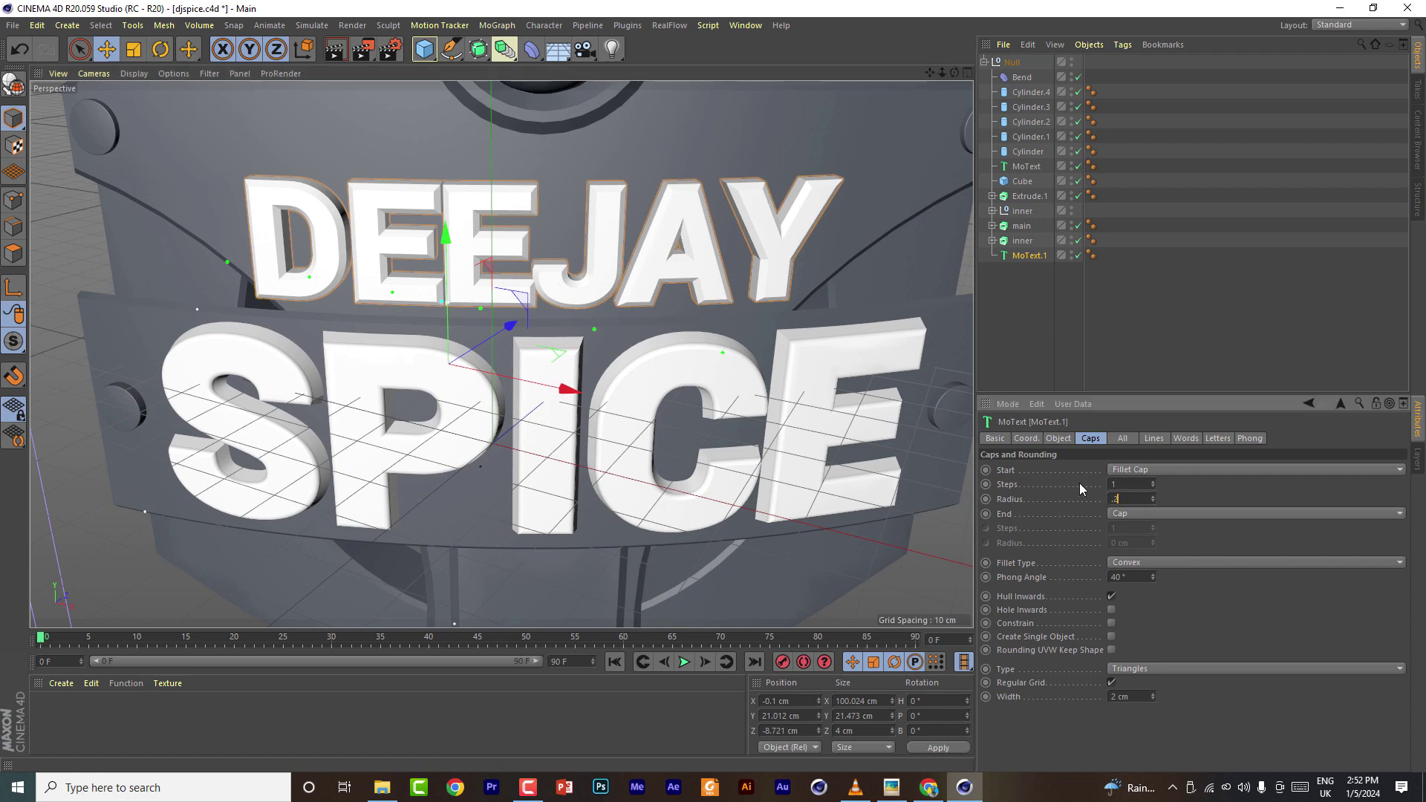
{"action": "type", "text": ".2"}
{"action": "left_click", "coordinate": [1126, 484]}
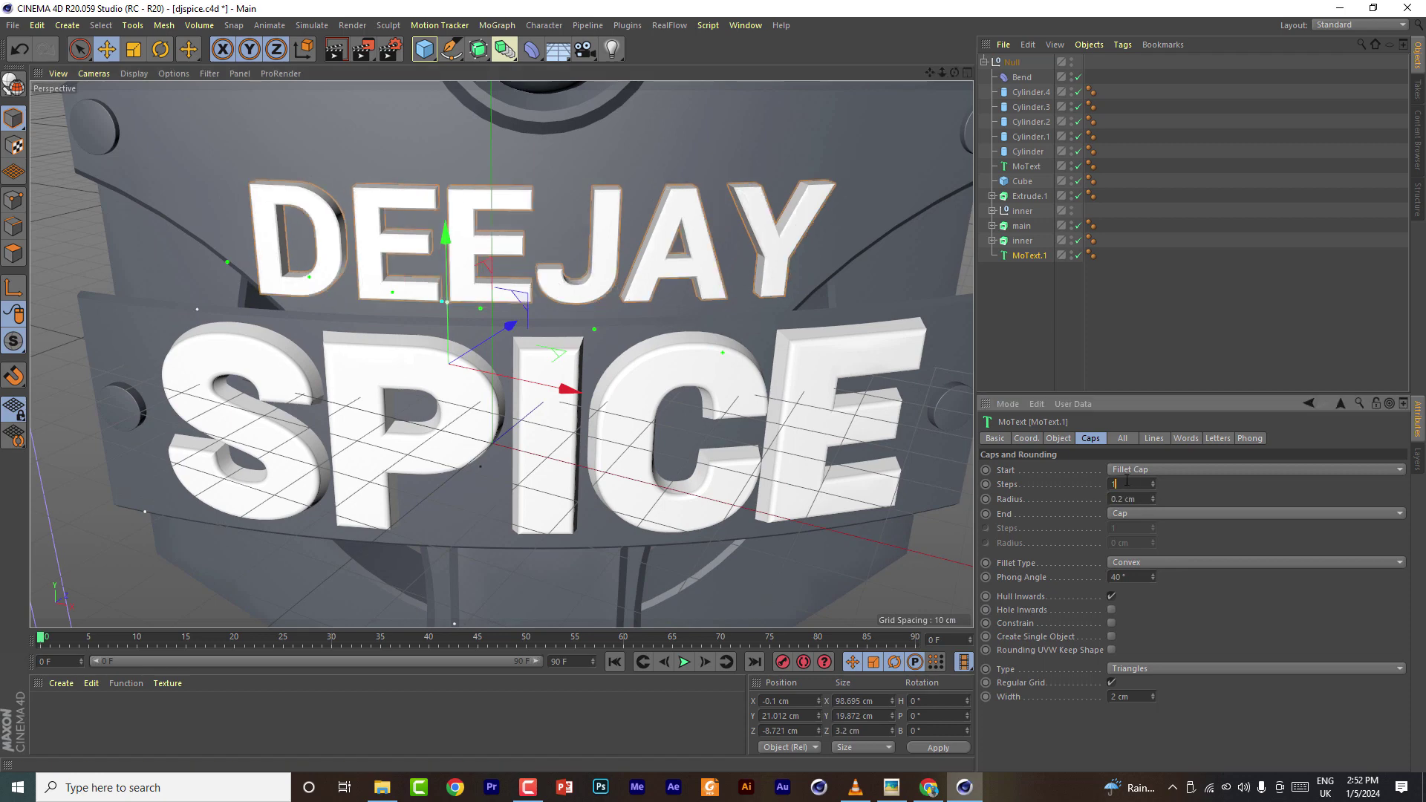
Disable the Bend deformer, move the DEEJAY text back toward the badge to about Z -4.88 cm, and re-enable the bend
{"action": "left_click_drag", "start_coordinate": [955, 72], "coordinate": [469, 290]}
{"action": "left_click_drag", "start_coordinate": [942, 71], "coordinate": [921, 74]}
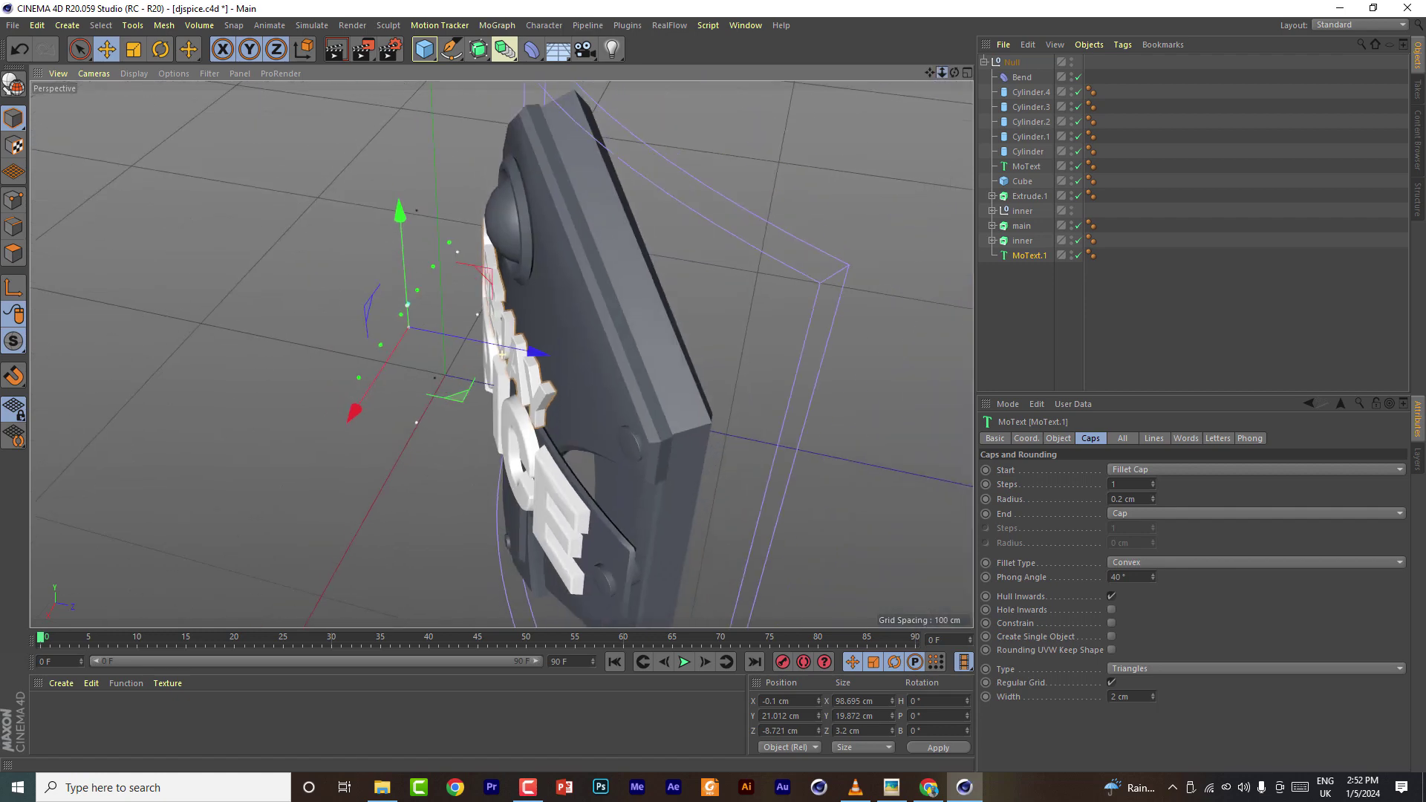
{"action": "left_click", "coordinate": [1078, 77]}
{"action": "left_click", "coordinate": [966, 72]}
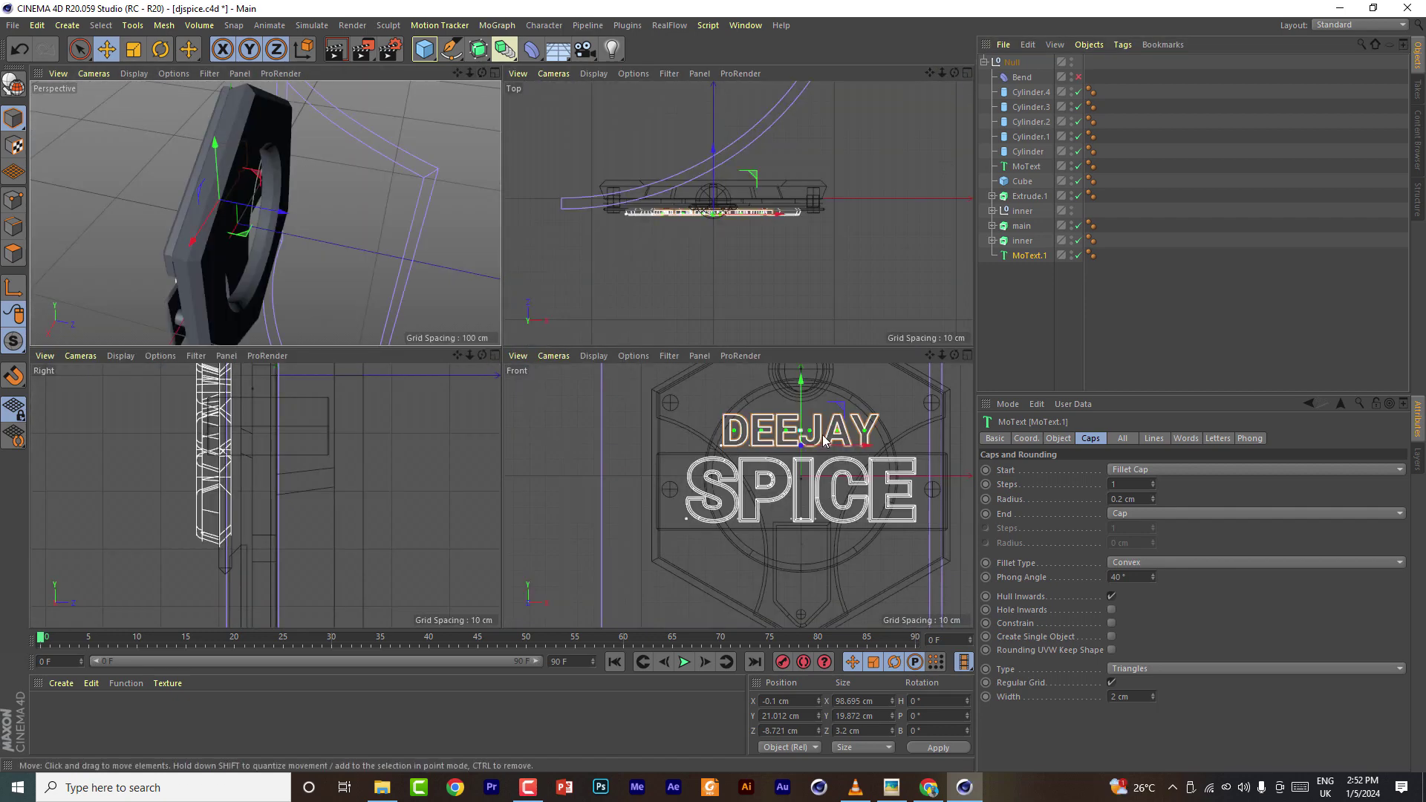
{"action": "scroll", "coordinate": [269, 463], "scroll_direction": "up", "scroll_amount": 3}
{"action": "scroll", "coordinate": [268, 463], "scroll_direction": "down", "scroll_amount": 6}
{"action": "middle_click_drag", "start_coordinate": [199, 523], "coordinate": [224, 631], "text": "alt"}
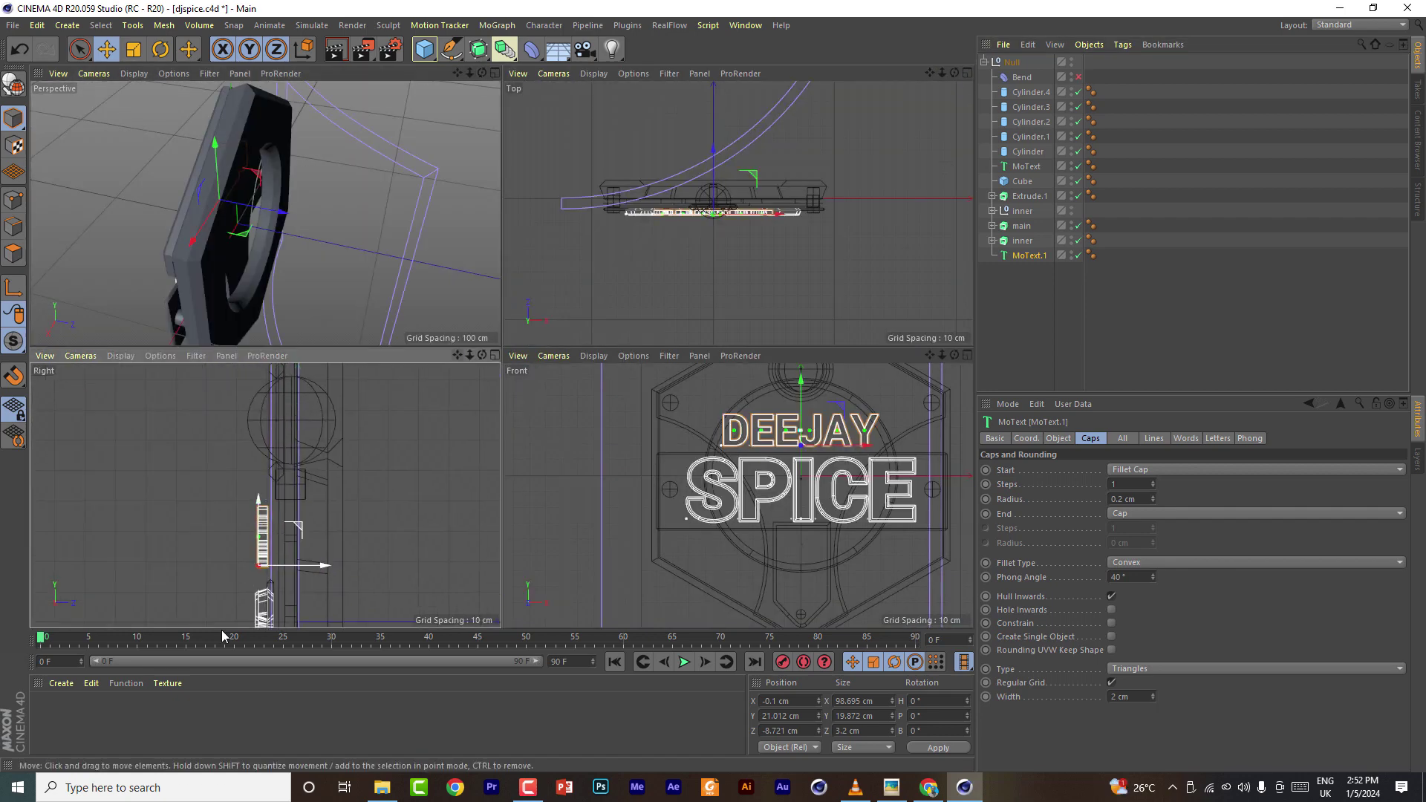
{"action": "scroll", "coordinate": [289, 536], "scroll_direction": "up", "scroll_amount": 4}
{"action": "left_click_drag", "start_coordinate": [318, 594], "coordinate": [343, 598]}
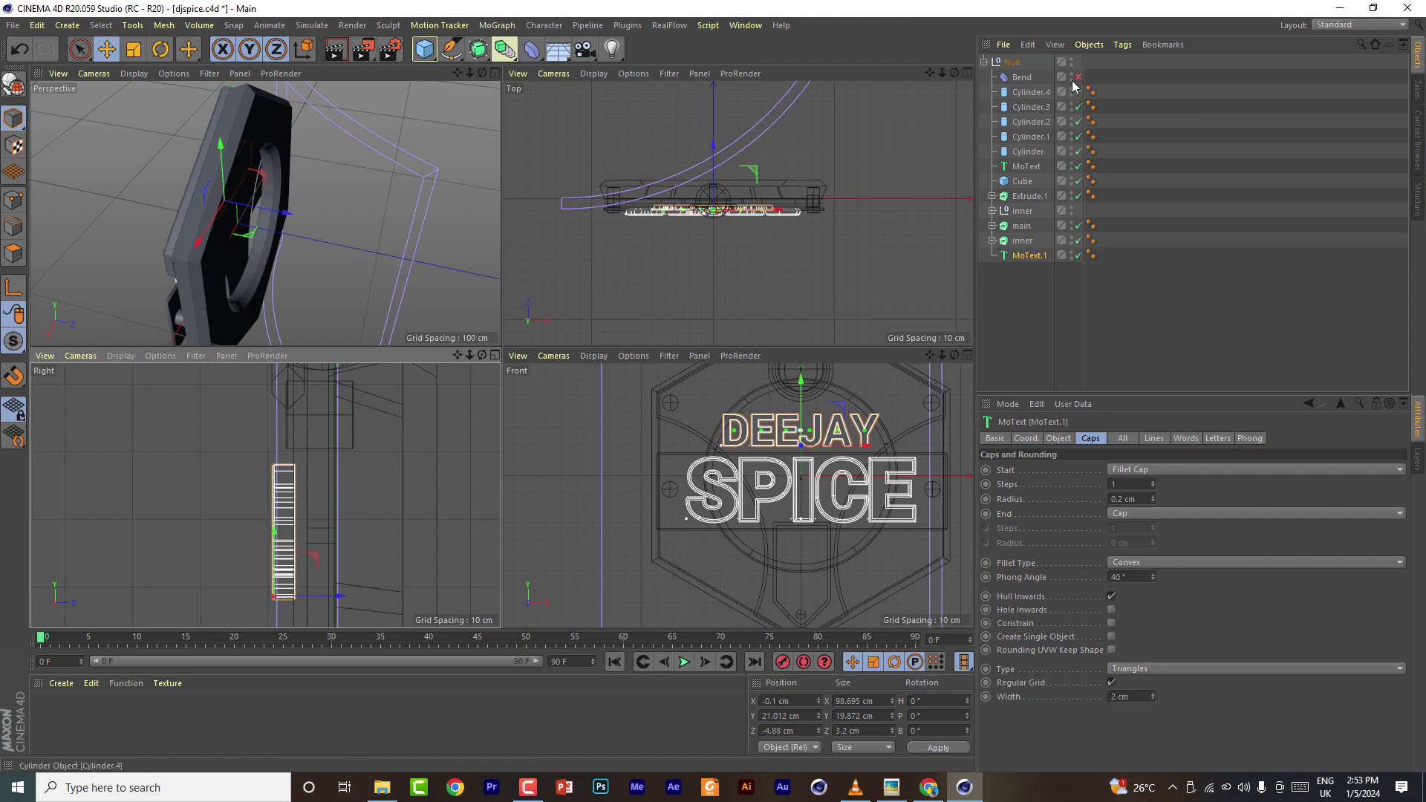
{"action": "left_click", "coordinate": [1079, 77]}
{"action": "left_click", "coordinate": [495, 73]}
{"action": "left_click_drag", "start_coordinate": [953, 69], "coordinate": [706, 104]}
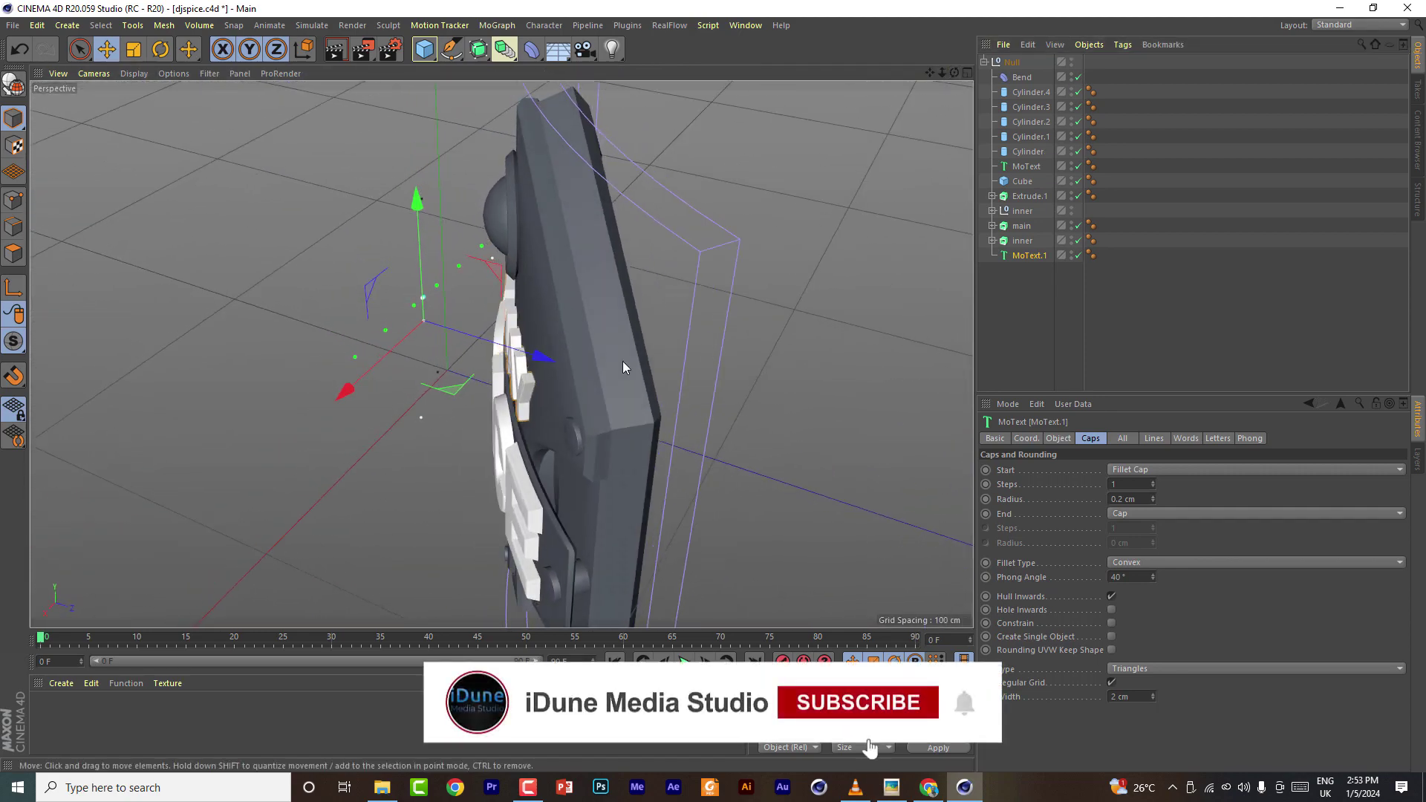
With the Bend deformer temporarily off, push the DEEJAY text closer against the badge, to about Z -3.26 cm
{"action": "left_click", "coordinate": [1079, 77]}
{"action": "left_click_drag", "start_coordinate": [955, 73], "coordinate": [1040, 76]}
{"action": "left_click_drag", "start_coordinate": [670, 304], "coordinate": [681, 304]}
{"action": "left_click", "coordinate": [1079, 77]}
{"action": "left_click_drag", "start_coordinate": [955, 73], "coordinate": [816, 159]}
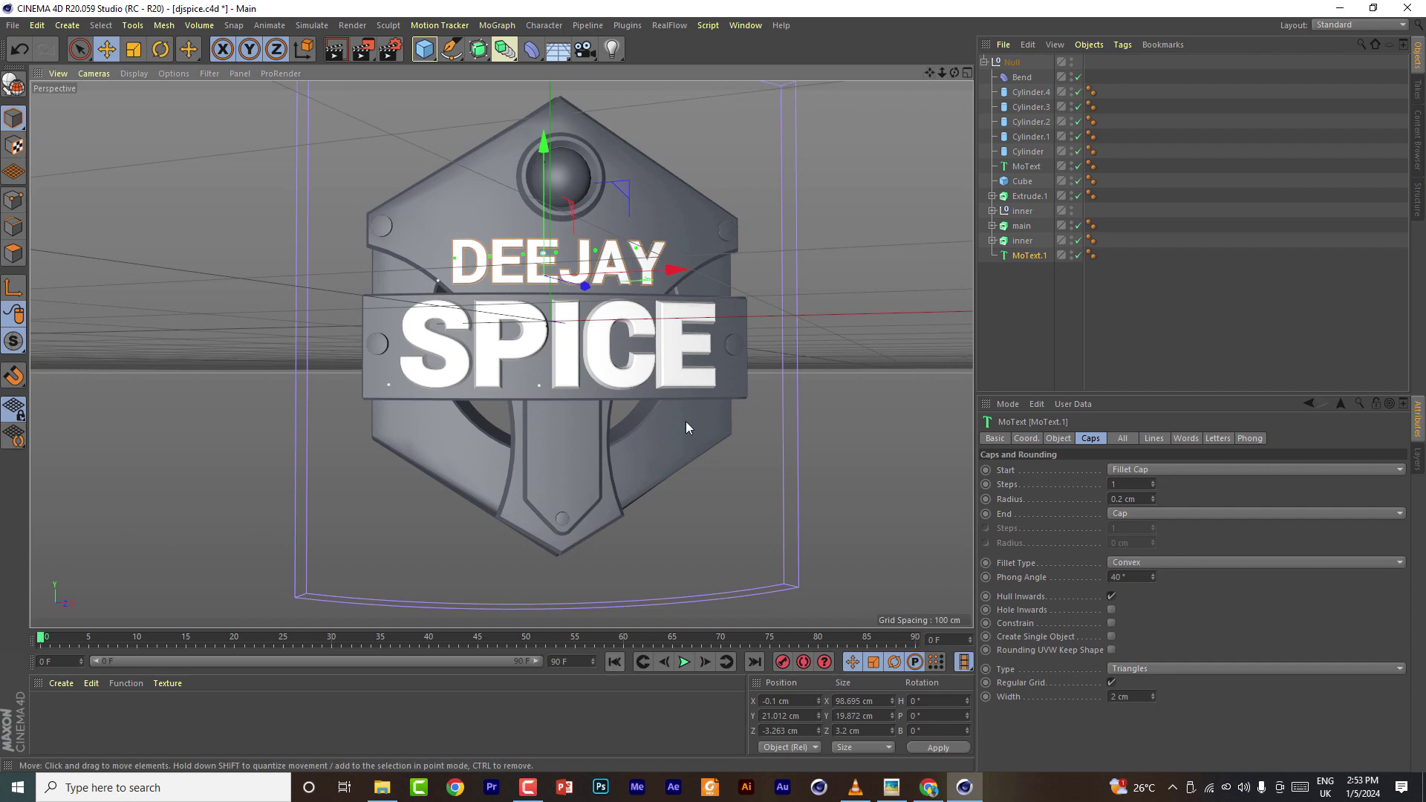
Set the SPICE text's start fillet cap to 1 step
{"action": "left_click", "coordinate": [672, 379]}
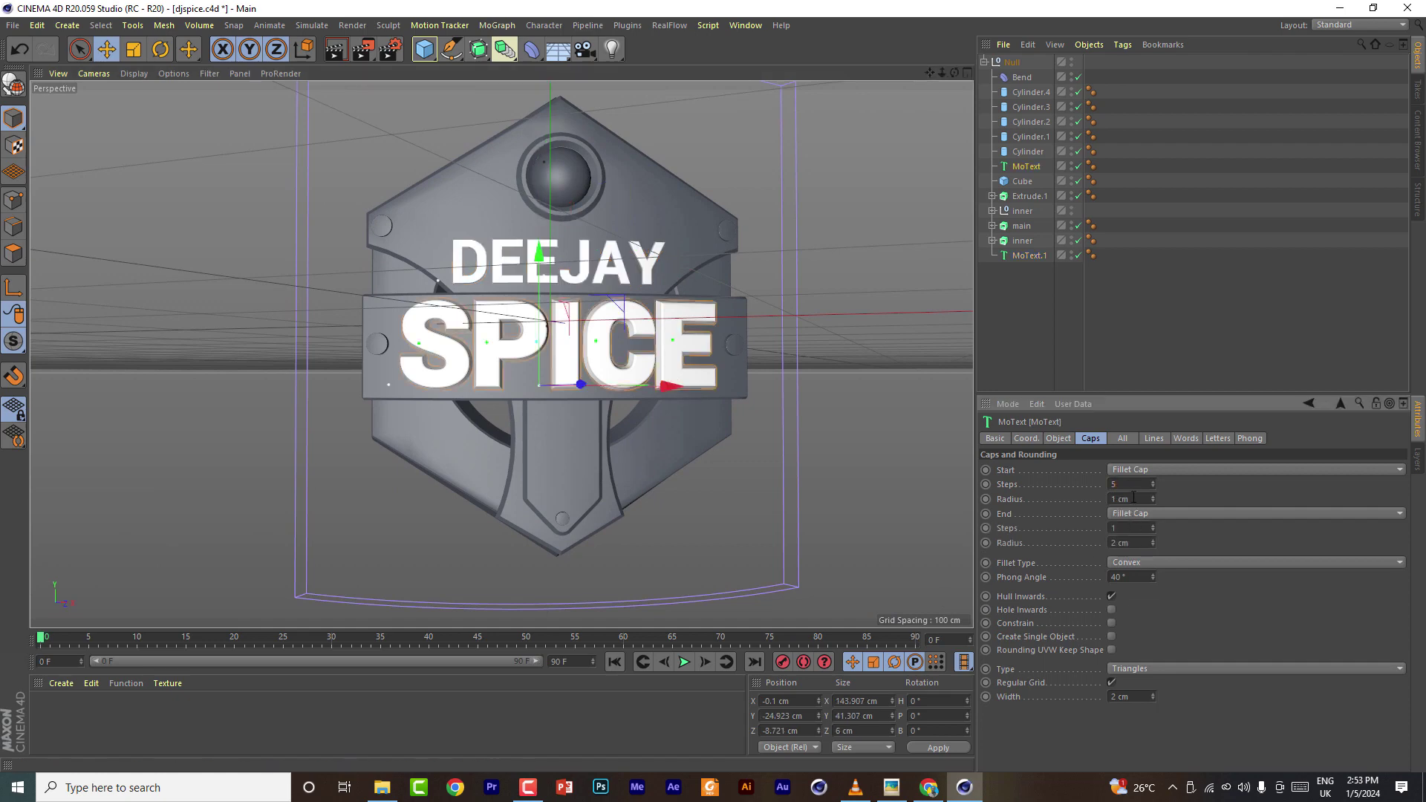
{"action": "type", "text": "3"}
{"action": "scroll", "coordinate": [706, 344], "scroll_direction": "up", "scroll_amount": 3}
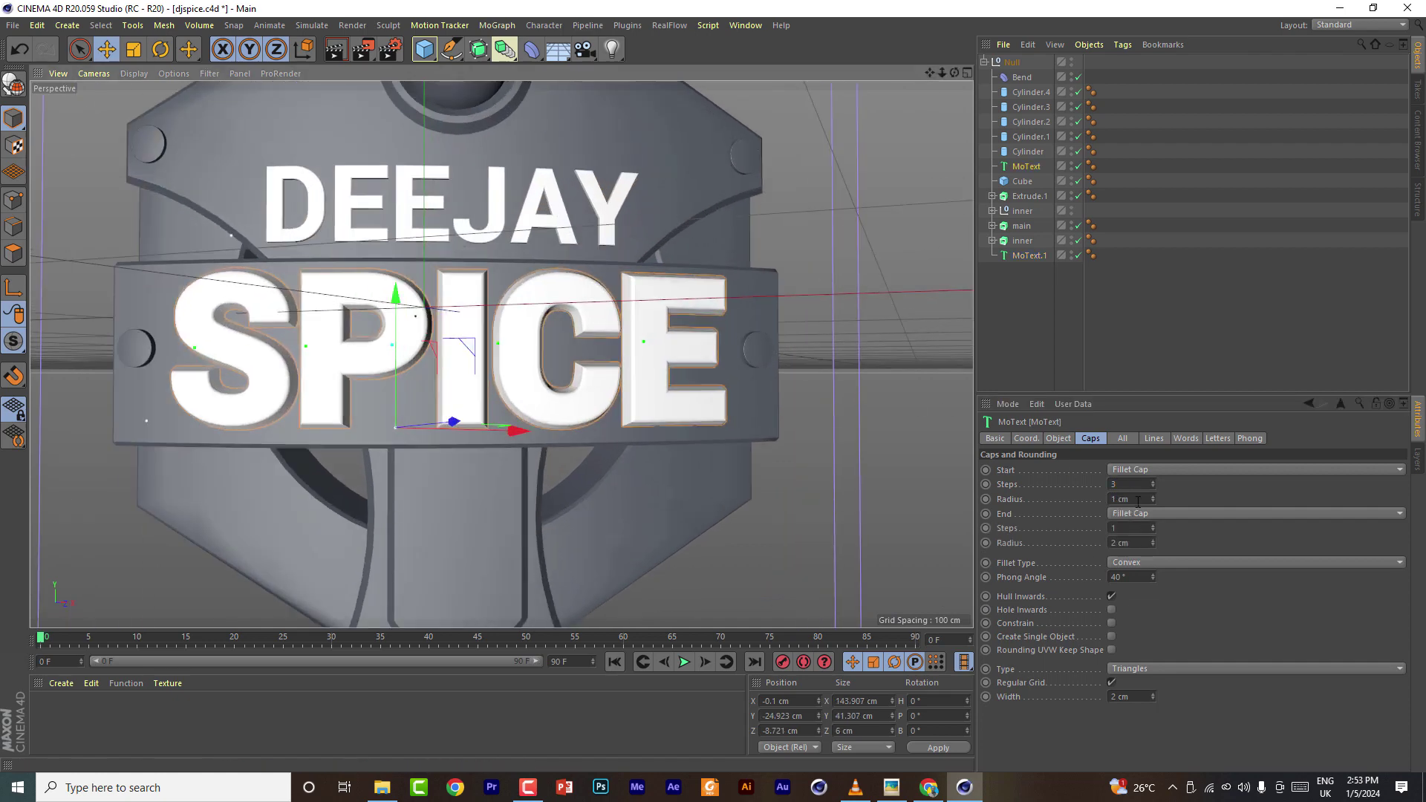
{"action": "double_click", "coordinate": [1128, 484]}
{"action": "type", "text": "1"}
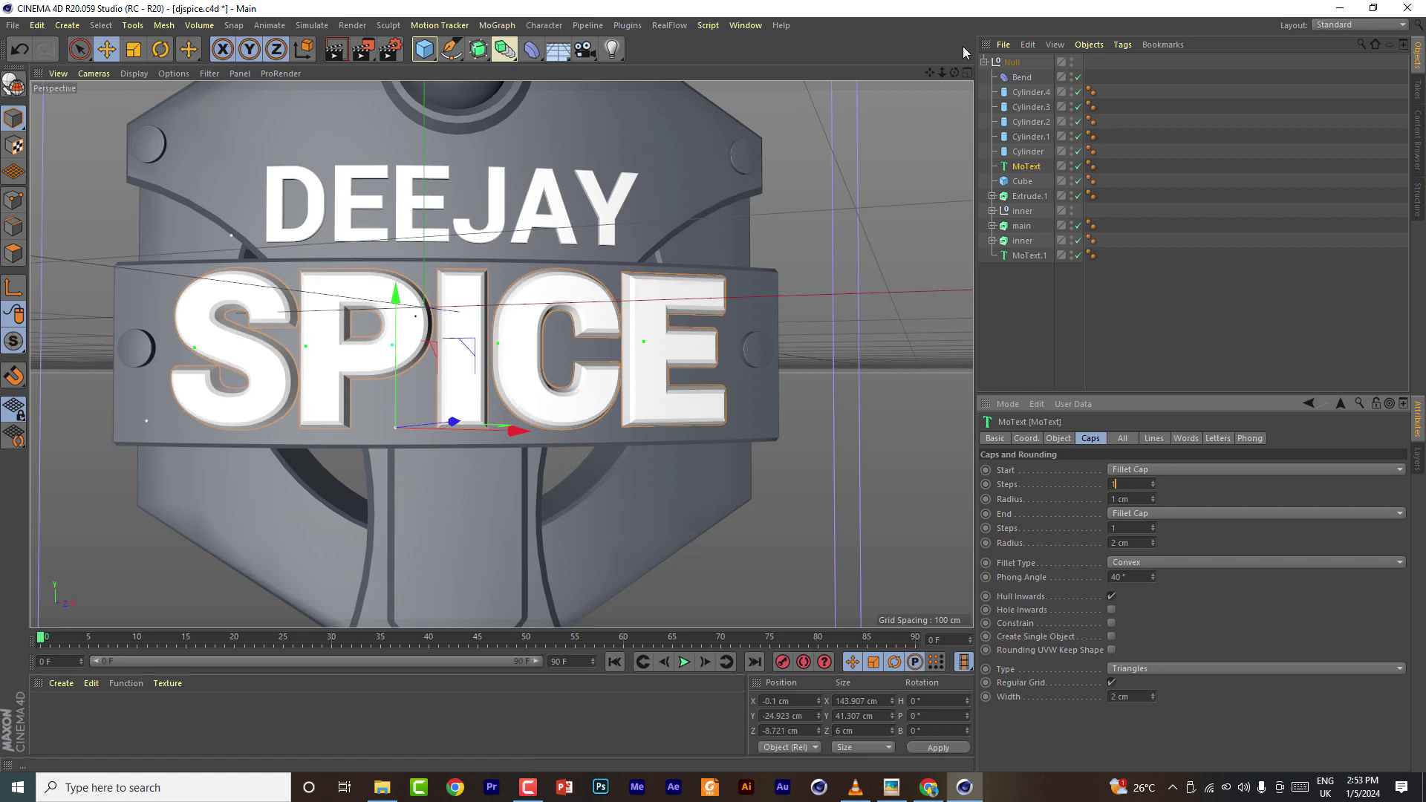
{"action": "mouse_move", "coordinate": [954, 73]}
{"action": "left_mouse_down"}
{"action": "mouse_move", "coordinate": [992, 88]}
{"action": "mouse_move", "coordinate": [964, 75]}
{"action": "left_mouse_up"}
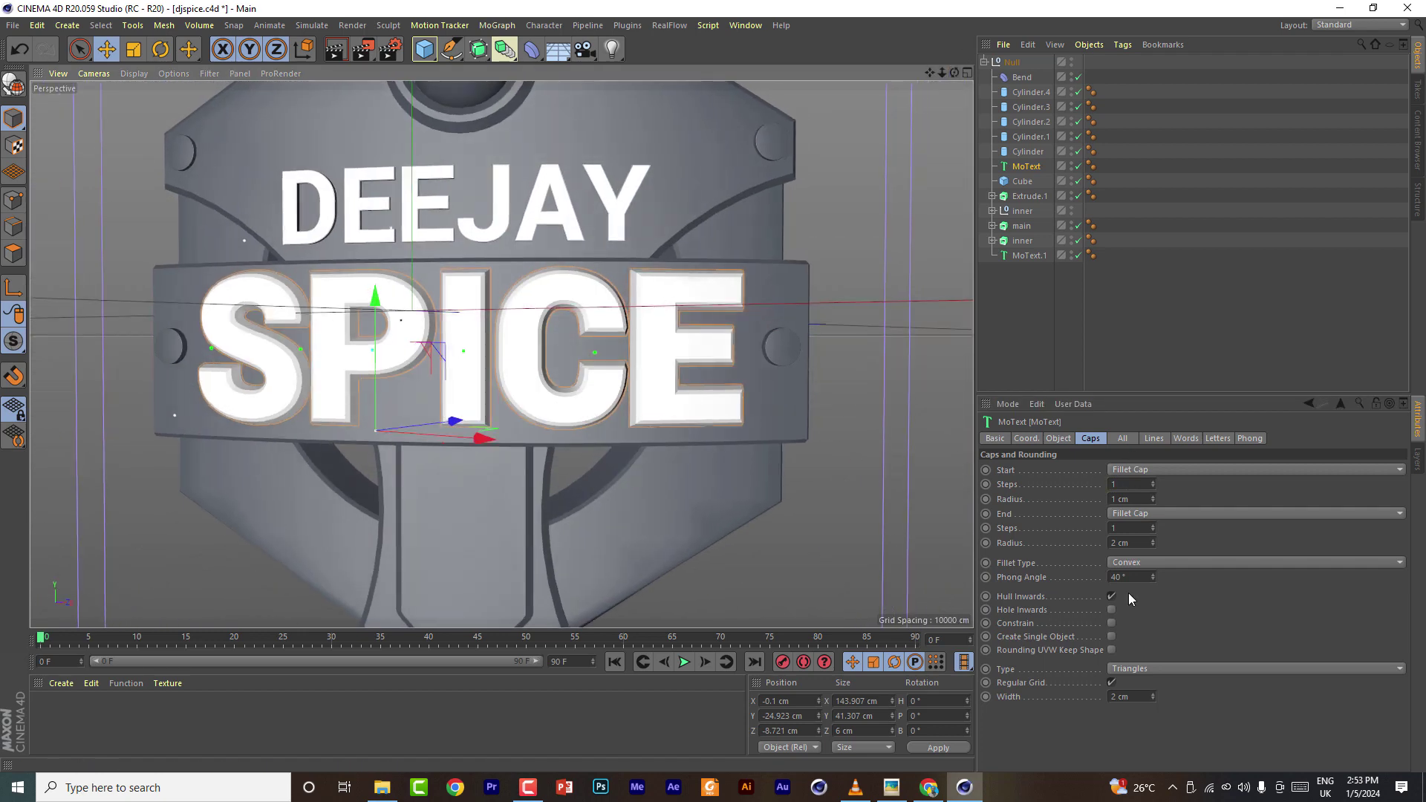
Increase the SPICE text's horizontal letter spacing to 2 cm
{"action": "left_click", "coordinate": [1058, 438]}
{"action": "scroll", "coordinate": [1103, 615], "scroll_direction": "up", "scroll_amount": 2}
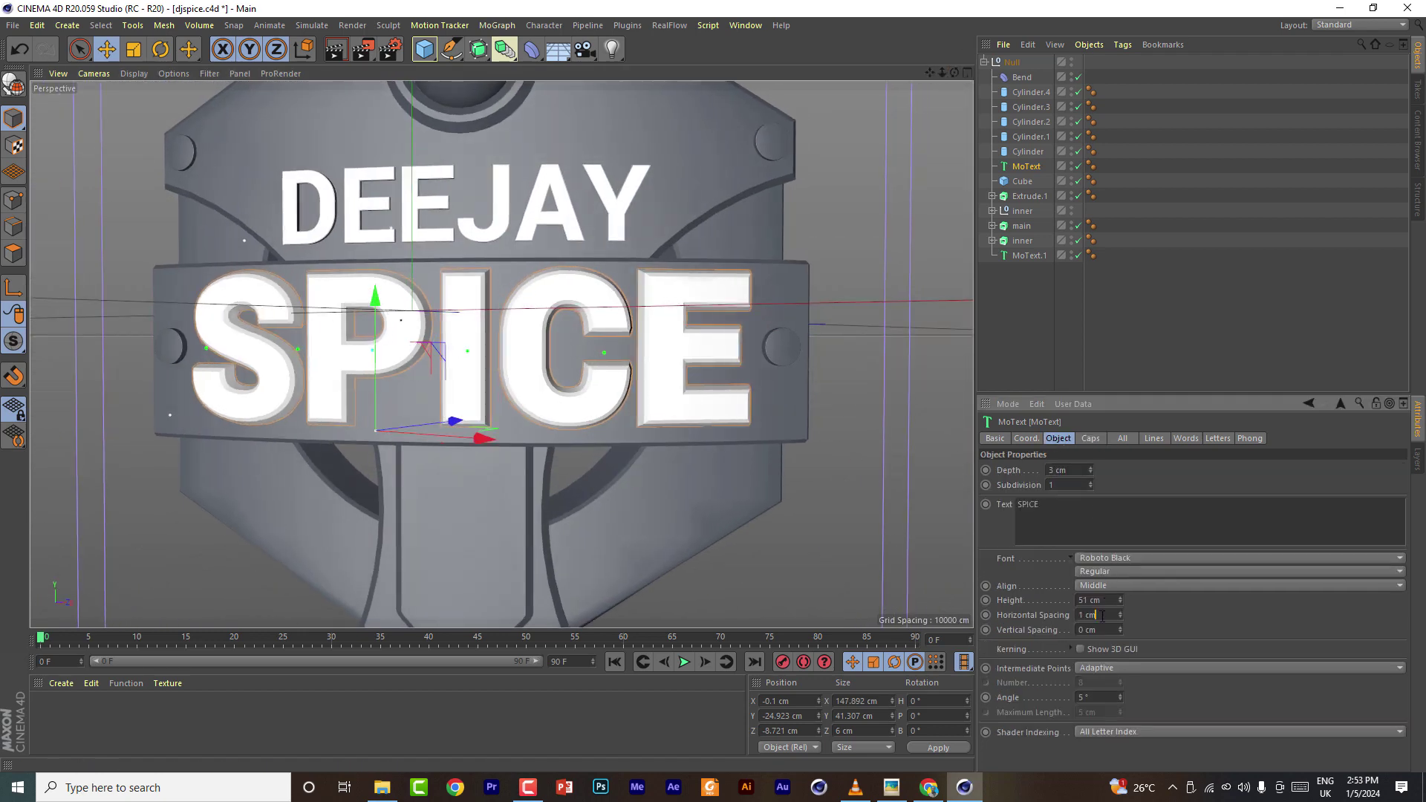
{"action": "mouse_move", "coordinate": [954, 73]}
{"action": "left_mouse_down"}
{"action": "mouse_move", "coordinate": [1059, 76]}
{"action": "mouse_move", "coordinate": [984, 160]}
{"action": "mouse_move", "coordinate": [917, 104]}
{"action": "mouse_move", "coordinate": [981, 72]}
{"action": "left_mouse_up"}
Rename the two MoText objects SPICE and DEJAY after the text each one holds
{"action": "double_click", "coordinate": [1029, 166]}
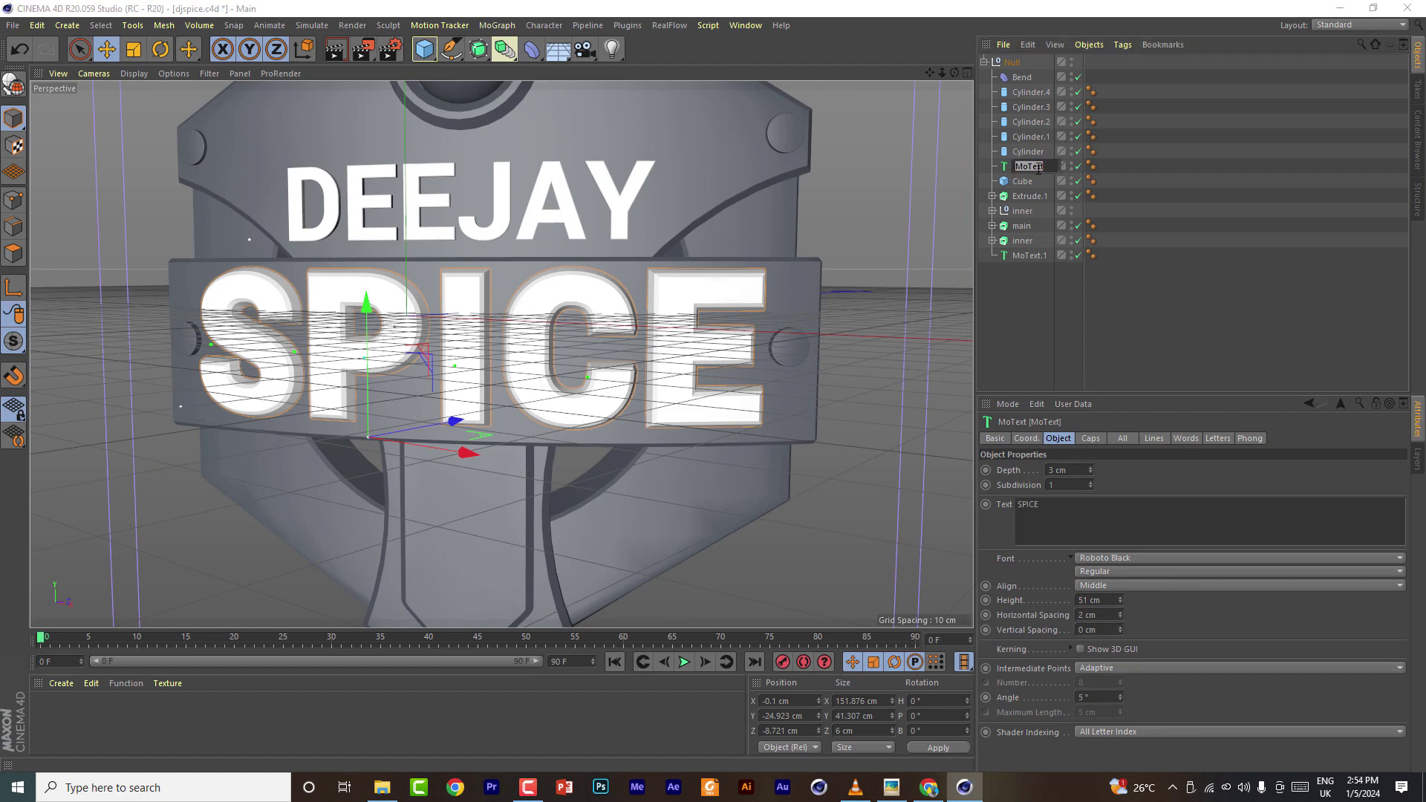
{"action": "double_click", "coordinate": [1030, 256]}
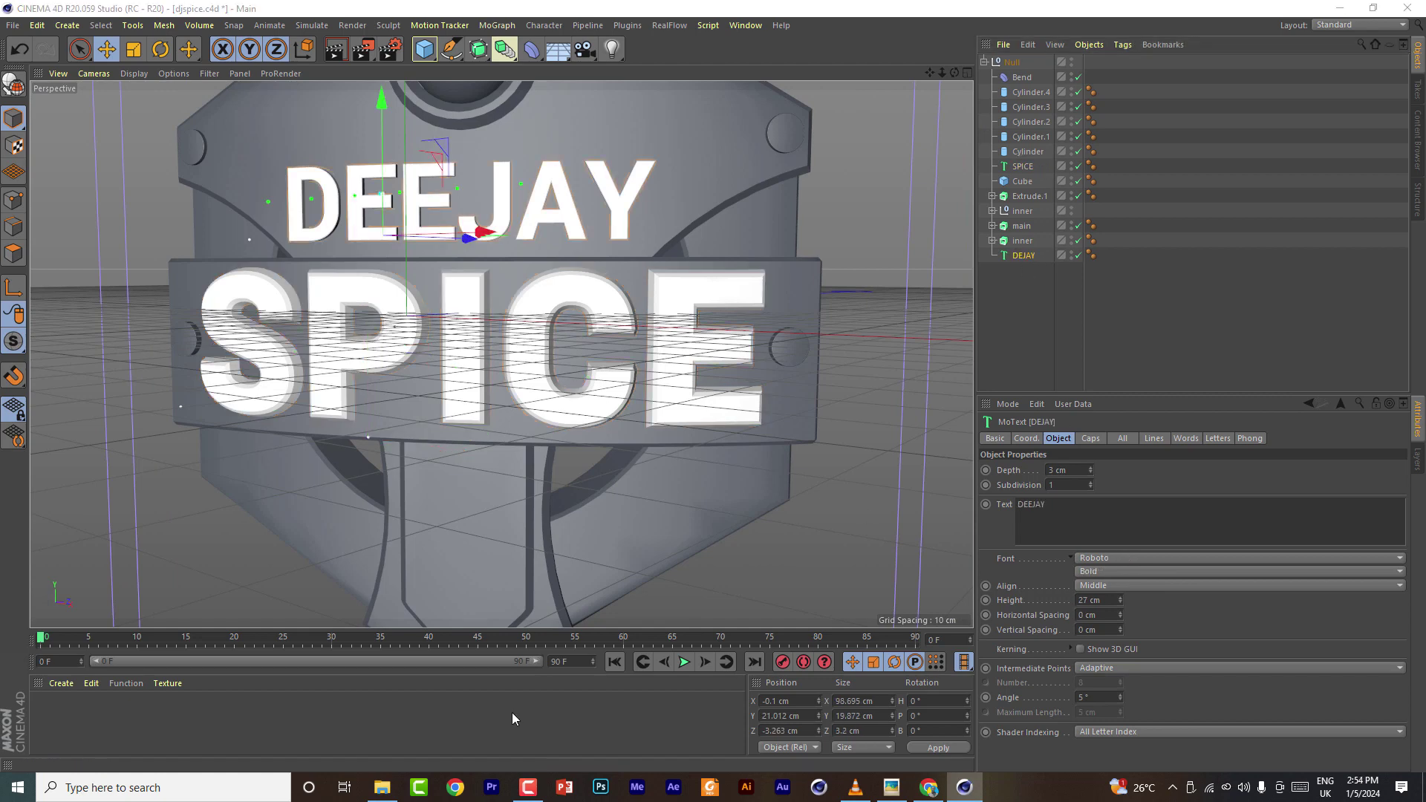
{"action": "left_click", "coordinate": [528, 787]}
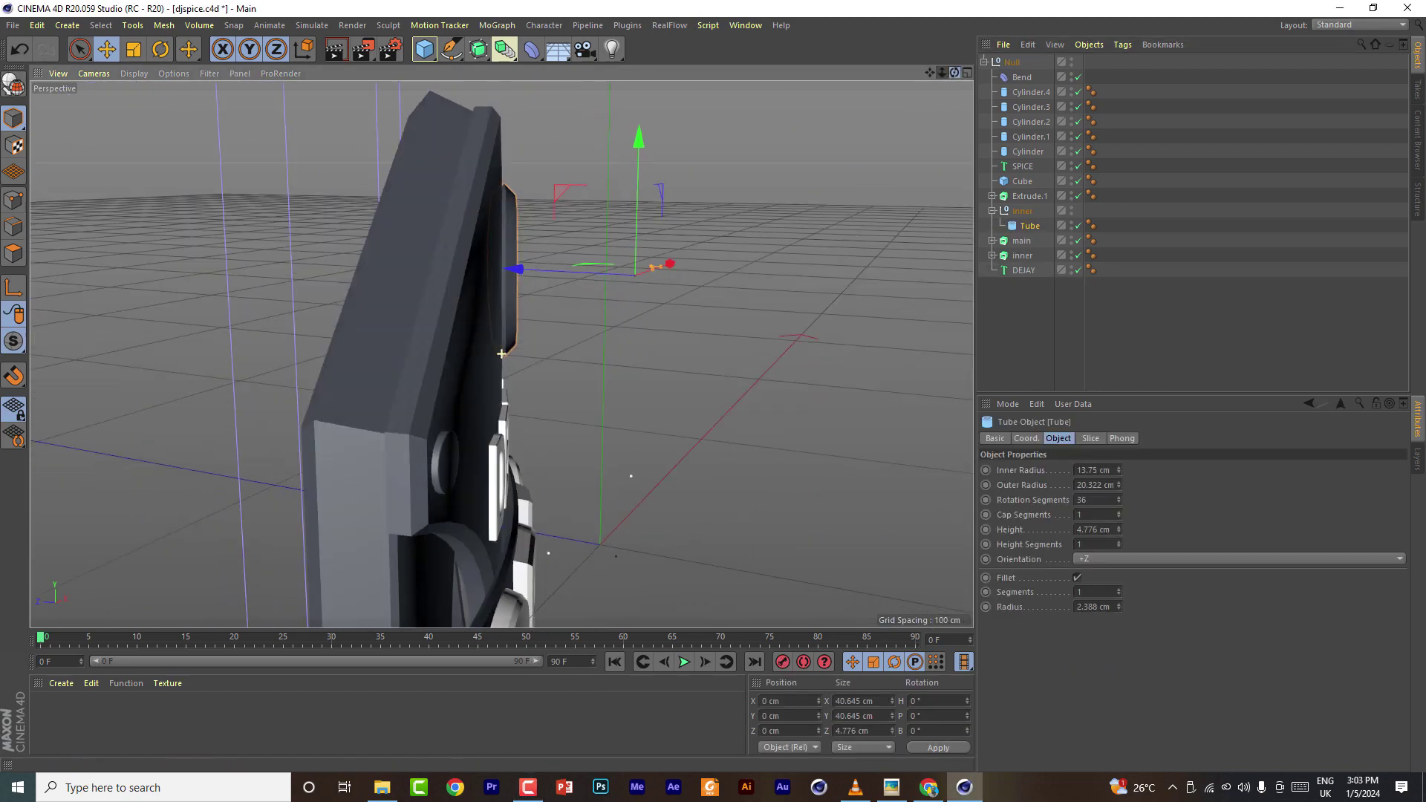
Increase the height of the tube around the badge's upper hole to 14.776 cm
{"action": "left_click_drag", "start_coordinate": [501, 353], "coordinate": [501, 354], "text": "alt"}
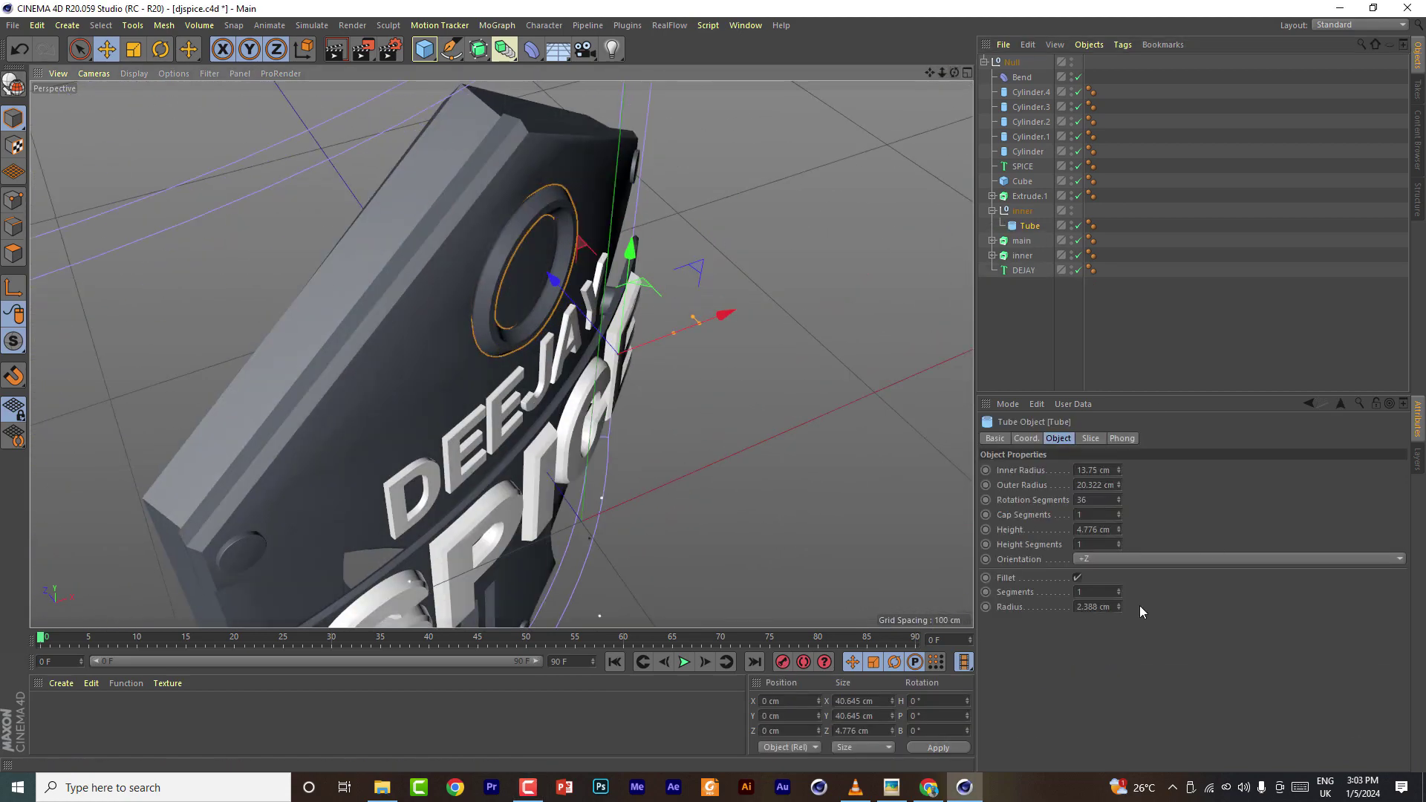
{"action": "scroll", "coordinate": [1096, 536], "scroll_direction": "up", "scroll_amount": 10}
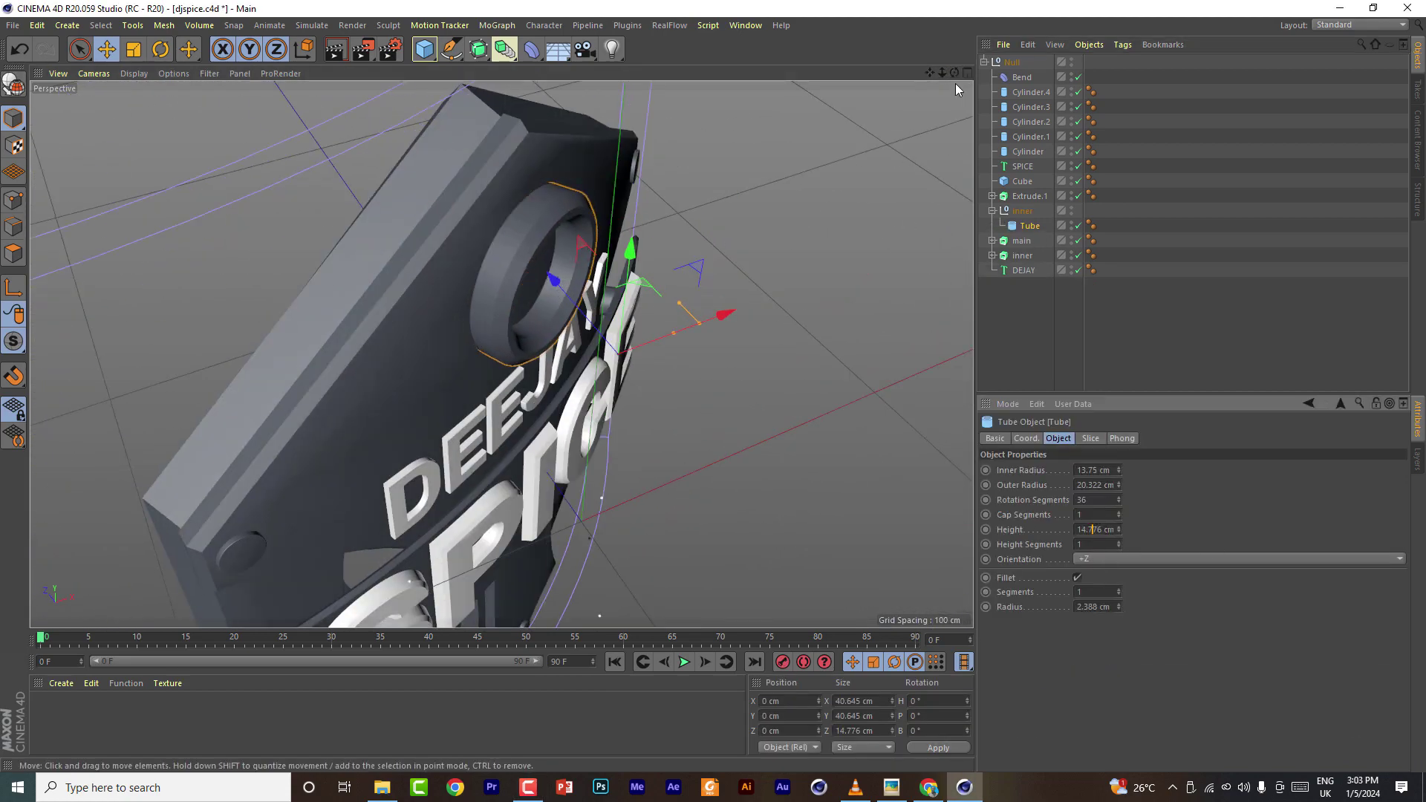
{"action": "left_click_drag", "start_coordinate": [502, 354], "coordinate": [501, 354], "text": "alt"}
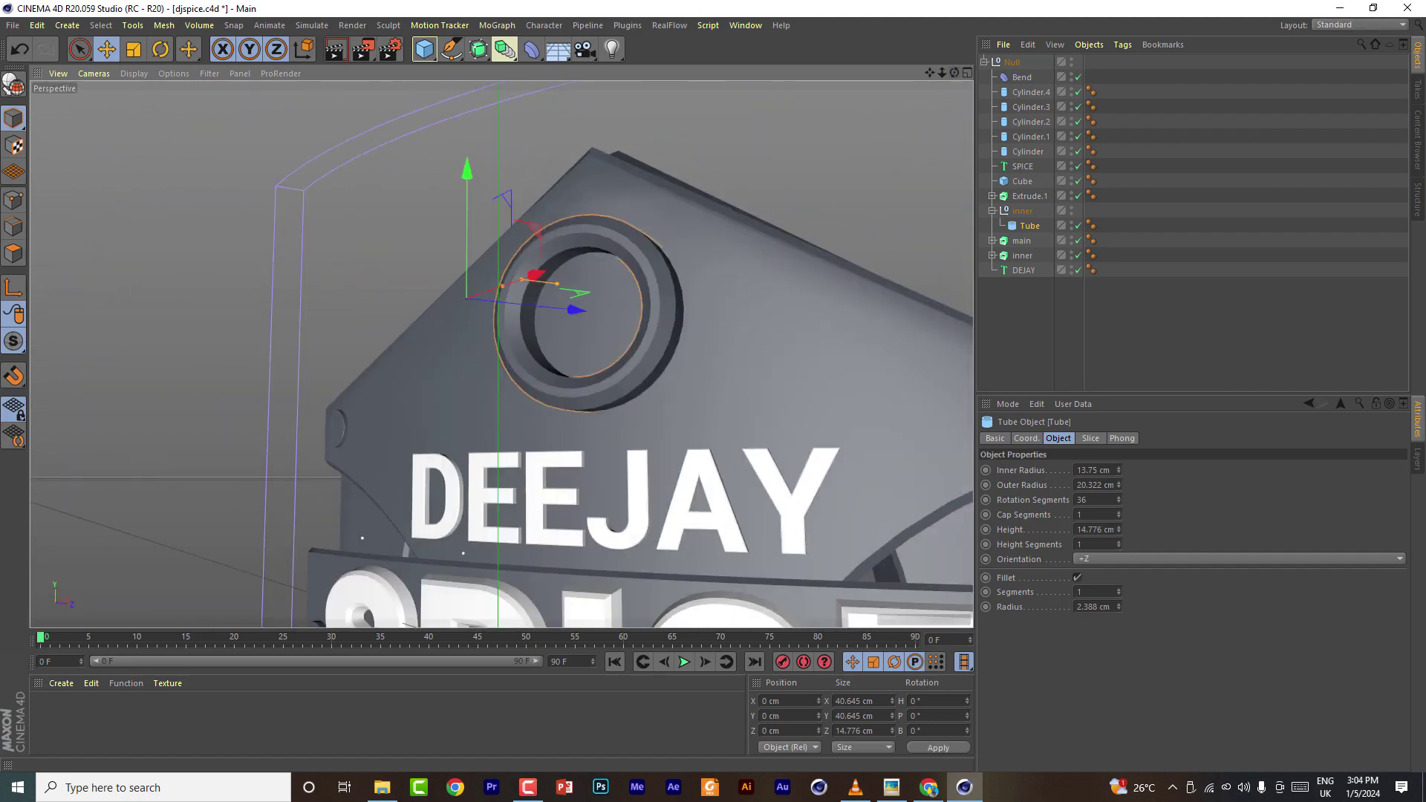
{"action": "scroll", "coordinate": [827, 215], "scroll_direction": "down", "scroll_amount": 7}
{"action": "left_click_drag", "start_coordinate": [929, 73], "coordinate": [780, 36]}
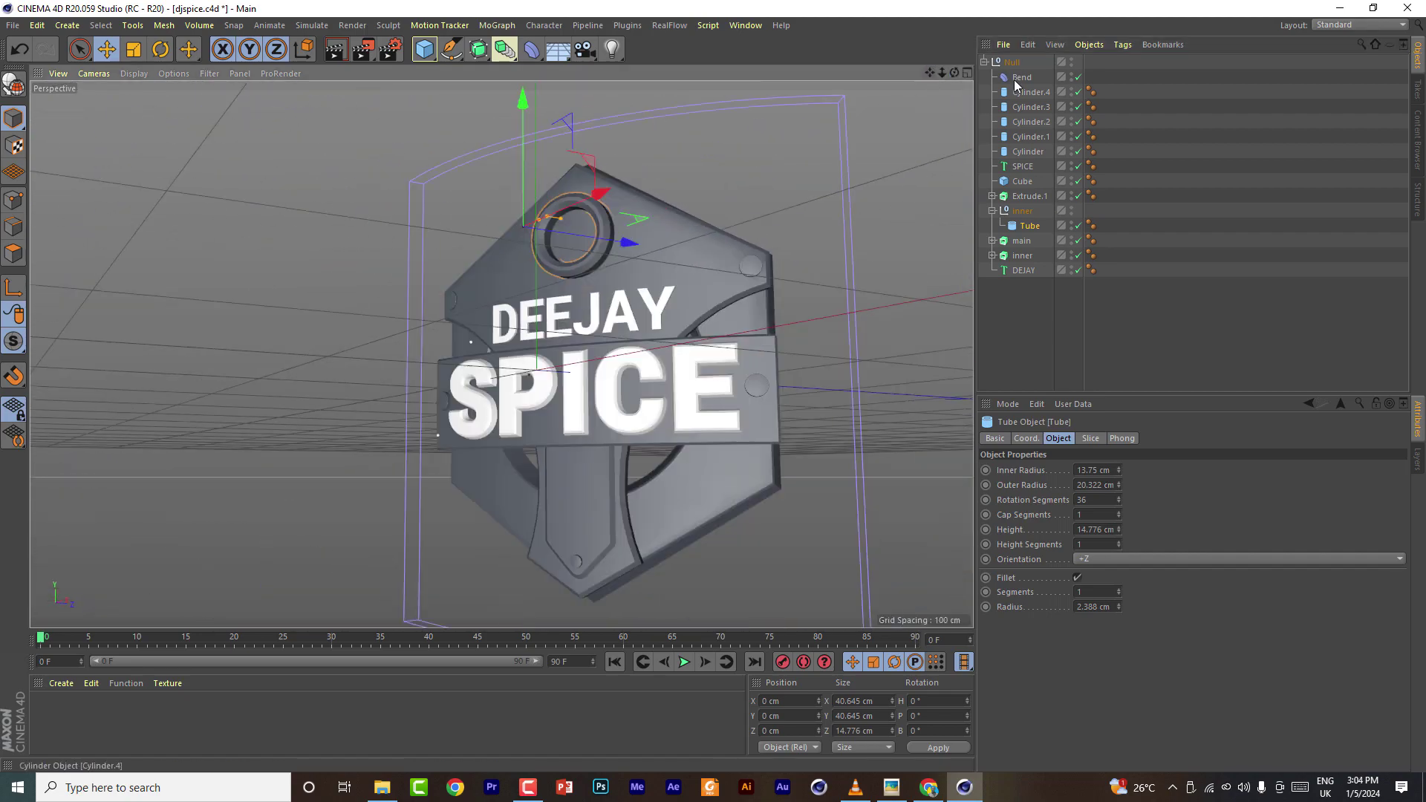
Hide the badge's null group and add a cube resized to about 5.8 × 41.7 × 200 cm as a blade
{"action": "left_click", "coordinate": [984, 62]}
{"action": "left_click", "coordinate": [1042, 60]}
{"action": "left_click", "coordinate": [424, 50]}
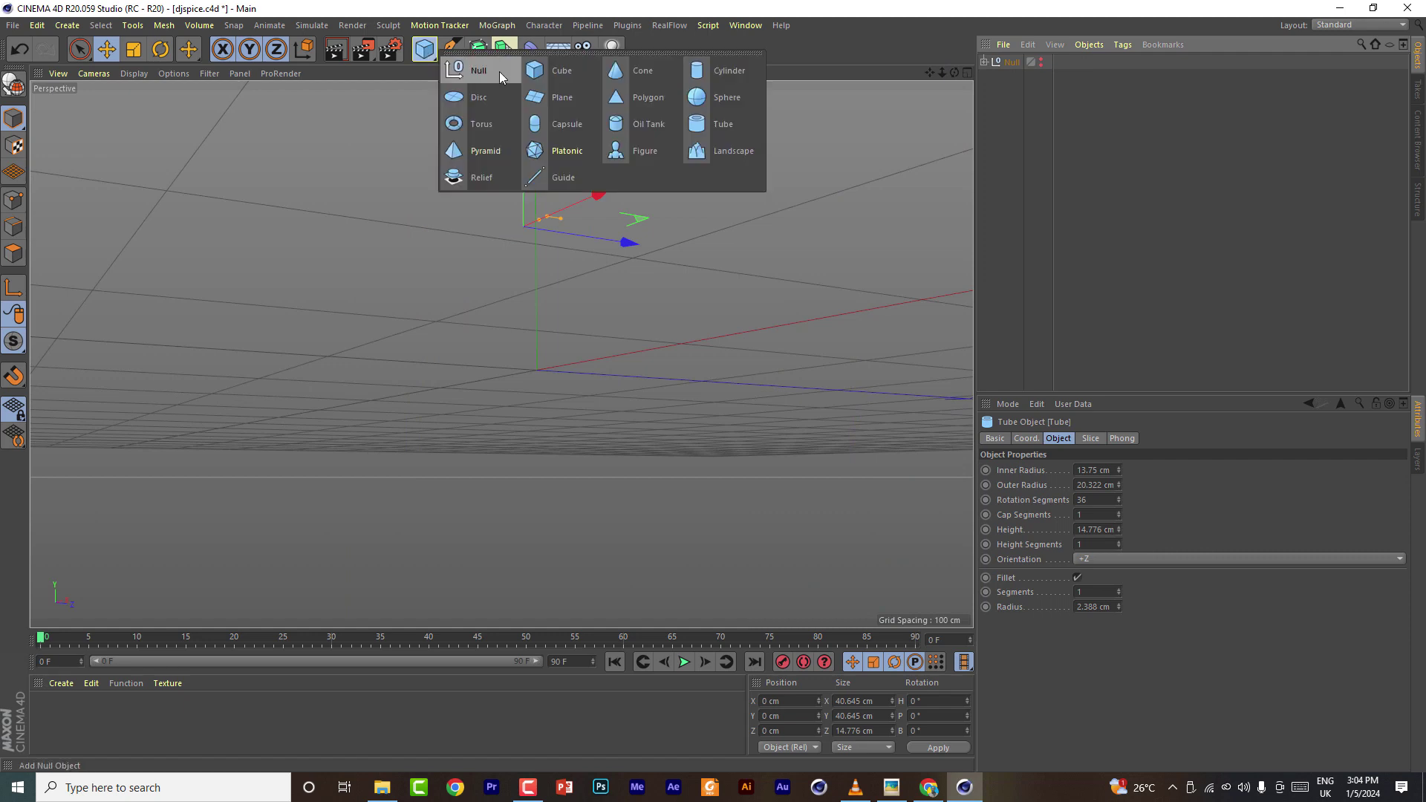
{"action": "left_click", "coordinate": [564, 75]}
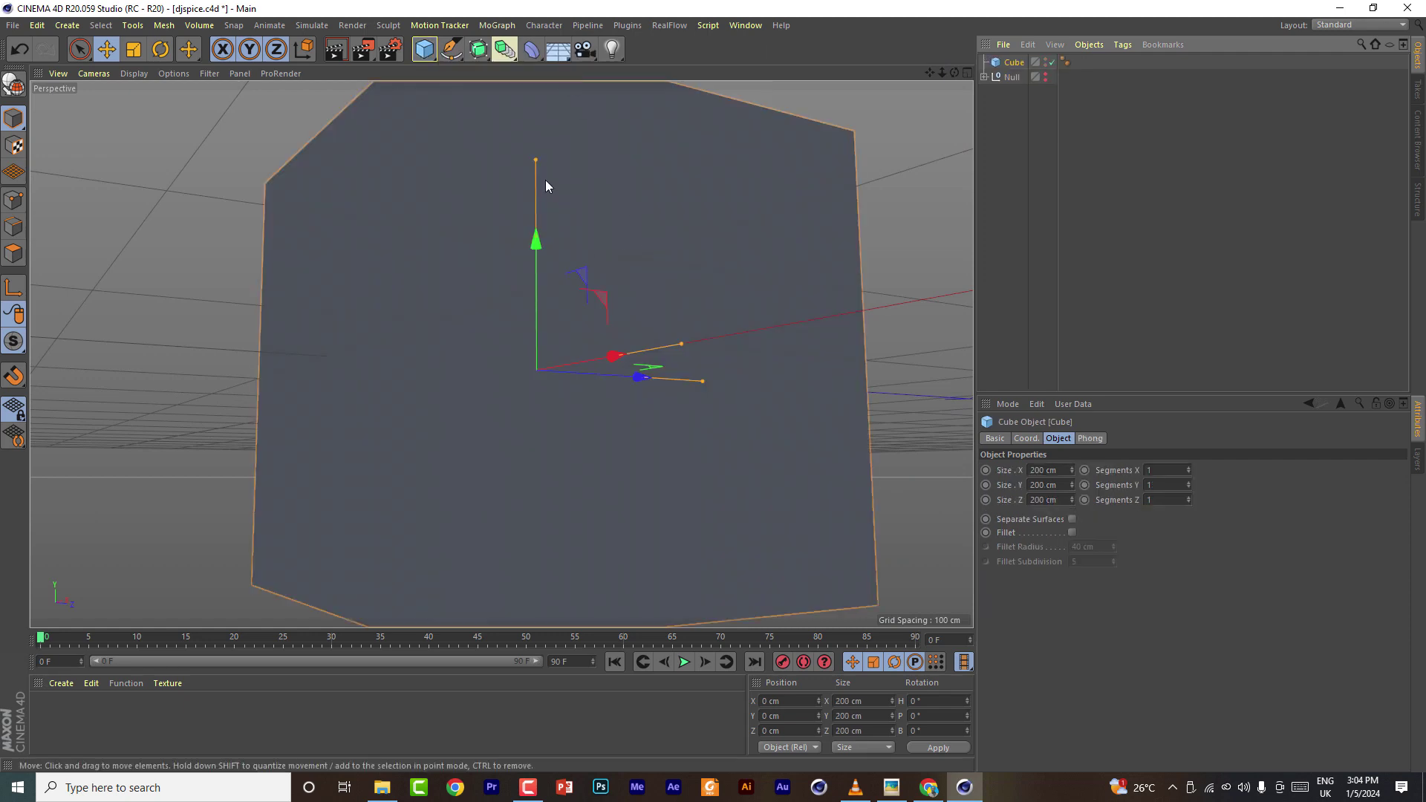
{"action": "left_click_drag", "start_coordinate": [545, 180], "coordinate": [536, 325]}
{"action": "left_click_drag", "start_coordinate": [684, 347], "coordinate": [550, 362]}
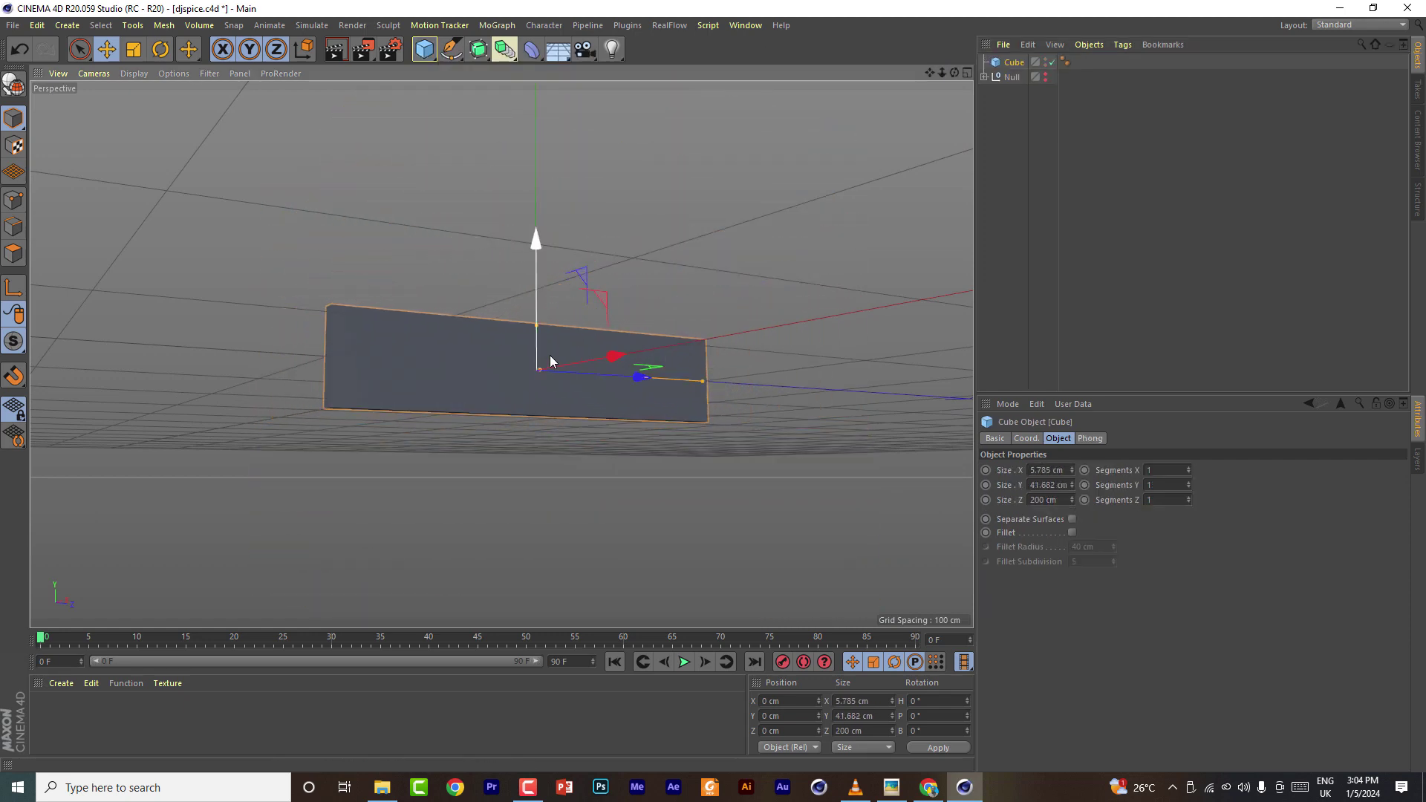
Show Gouraud Shading (Lines) in the viewport and divide the cube into 2 segments along Z, leaving 1 along X and Y
{"action": "left_click", "coordinate": [1189, 482]}
{"action": "left_click_drag", "start_coordinate": [954, 72], "coordinate": [1278, 320]}
{"action": "left_click", "coordinate": [1189, 487]}
{"action": "left_click", "coordinate": [1189, 497]}
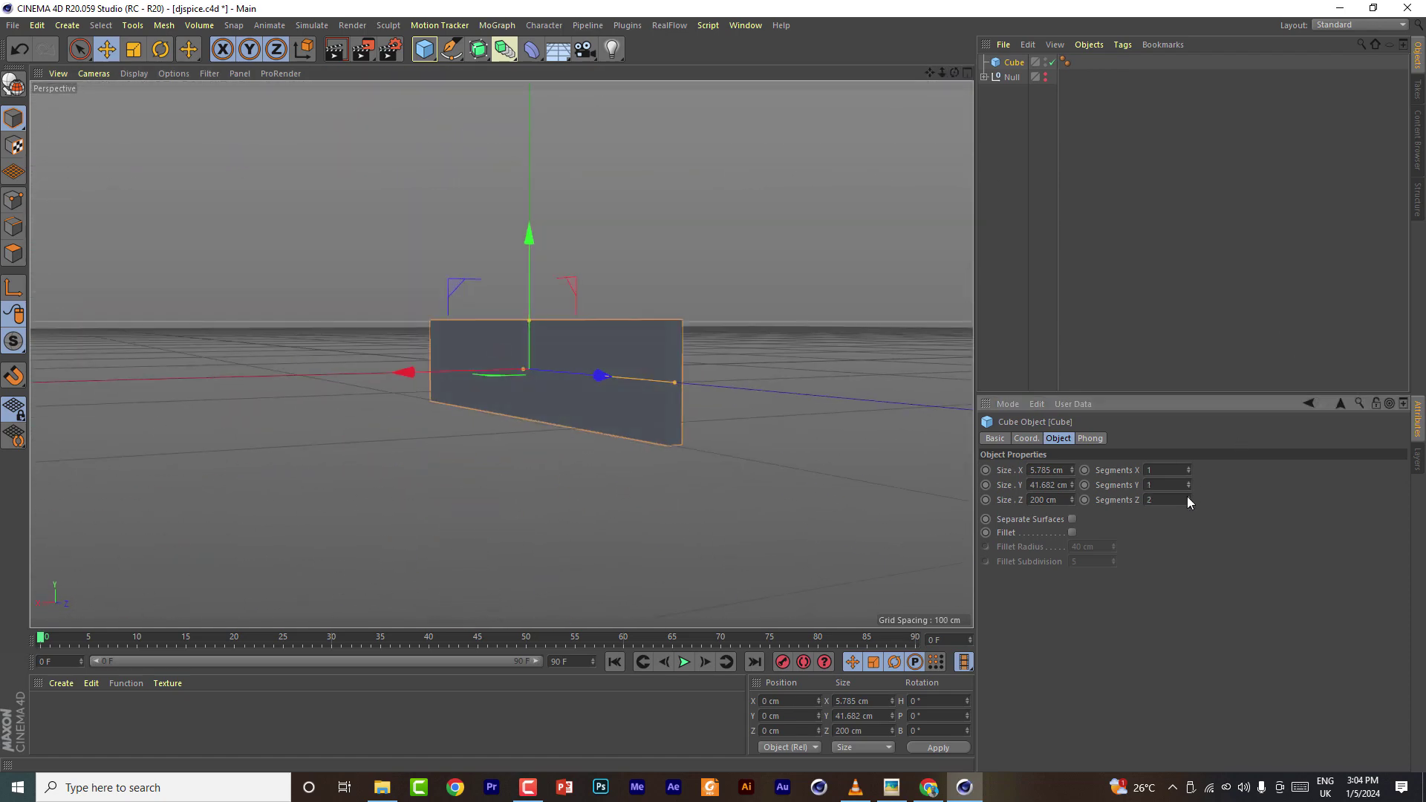
{"action": "mouse_move", "coordinate": [954, 72]}
{"action": "left_mouse_down"}
{"action": "mouse_move", "coordinate": [1040, 22]}
{"action": "mouse_move", "coordinate": [1118, 46]}
{"action": "left_mouse_up"}
{"action": "left_click", "coordinate": [132, 74]}
{"action": "left_click", "coordinate": [175, 110]}
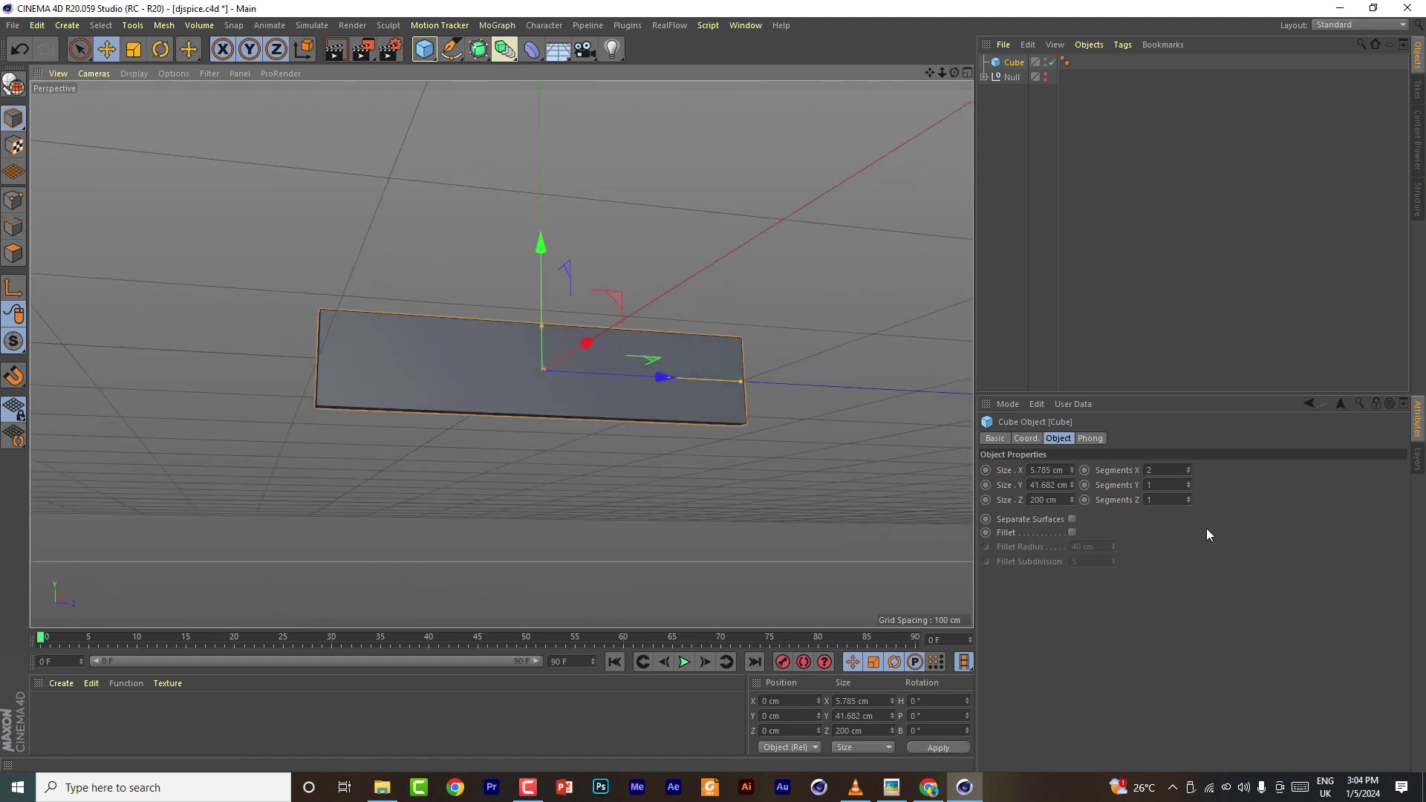
{"action": "left_click", "coordinate": [1188, 482]}
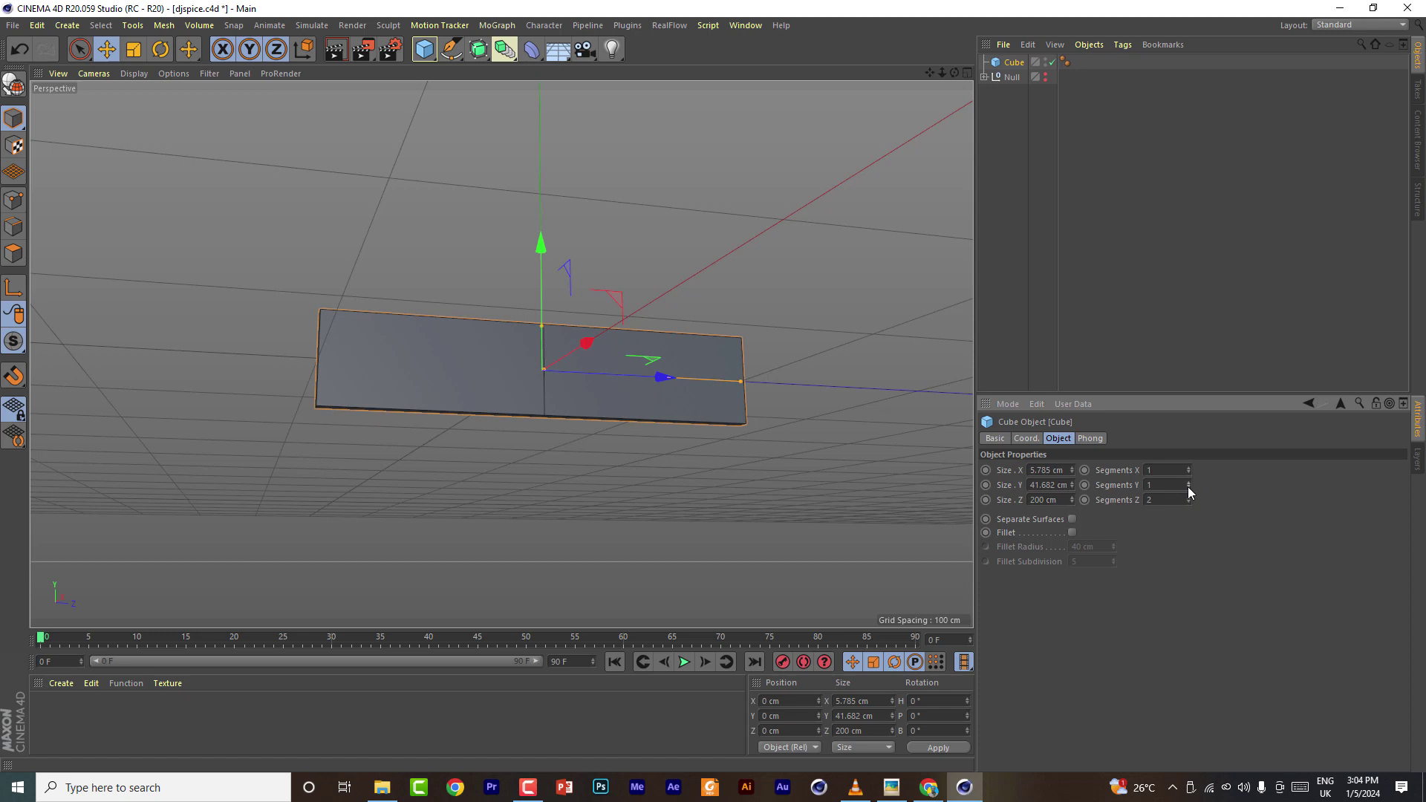
Make the cube editable and select its middle points for rectangle-based point editing
{"action": "key", "text": "c"}
{"action": "left_click_drag", "start_coordinate": [955, 72], "coordinate": [967, 102]}
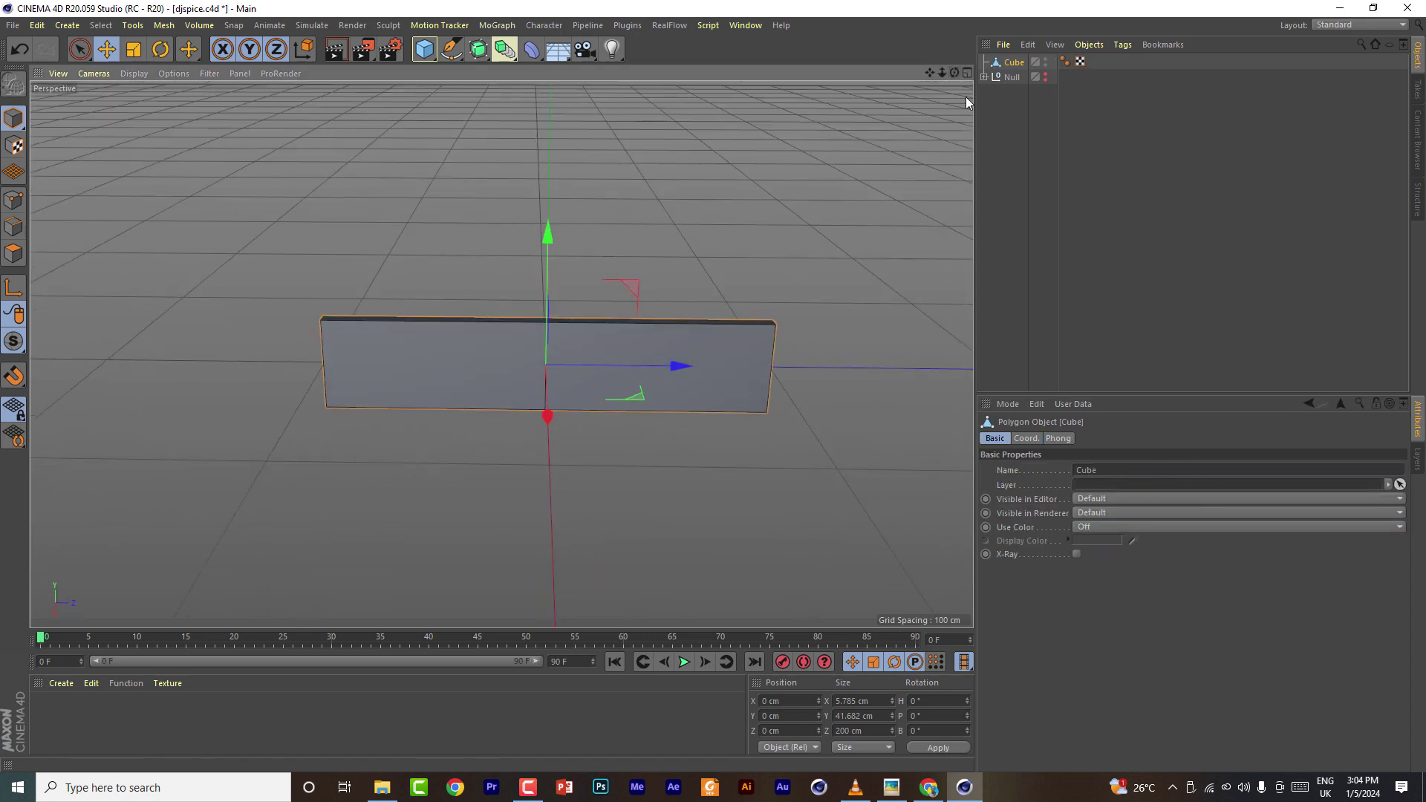
{"action": "left_click", "coordinate": [13, 200]}
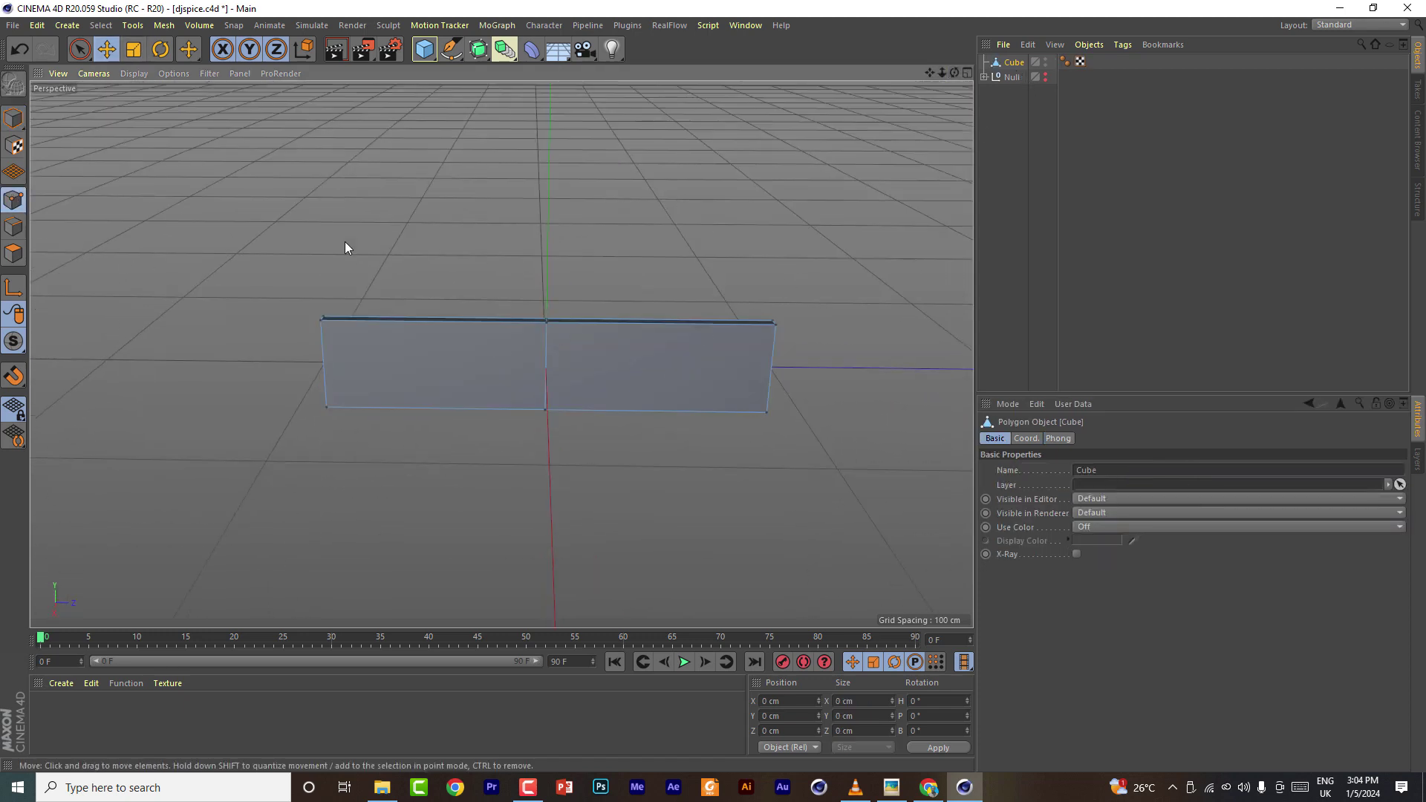
{"action": "left_click_drag", "start_coordinate": [81, 50], "coordinate": [112, 70]}
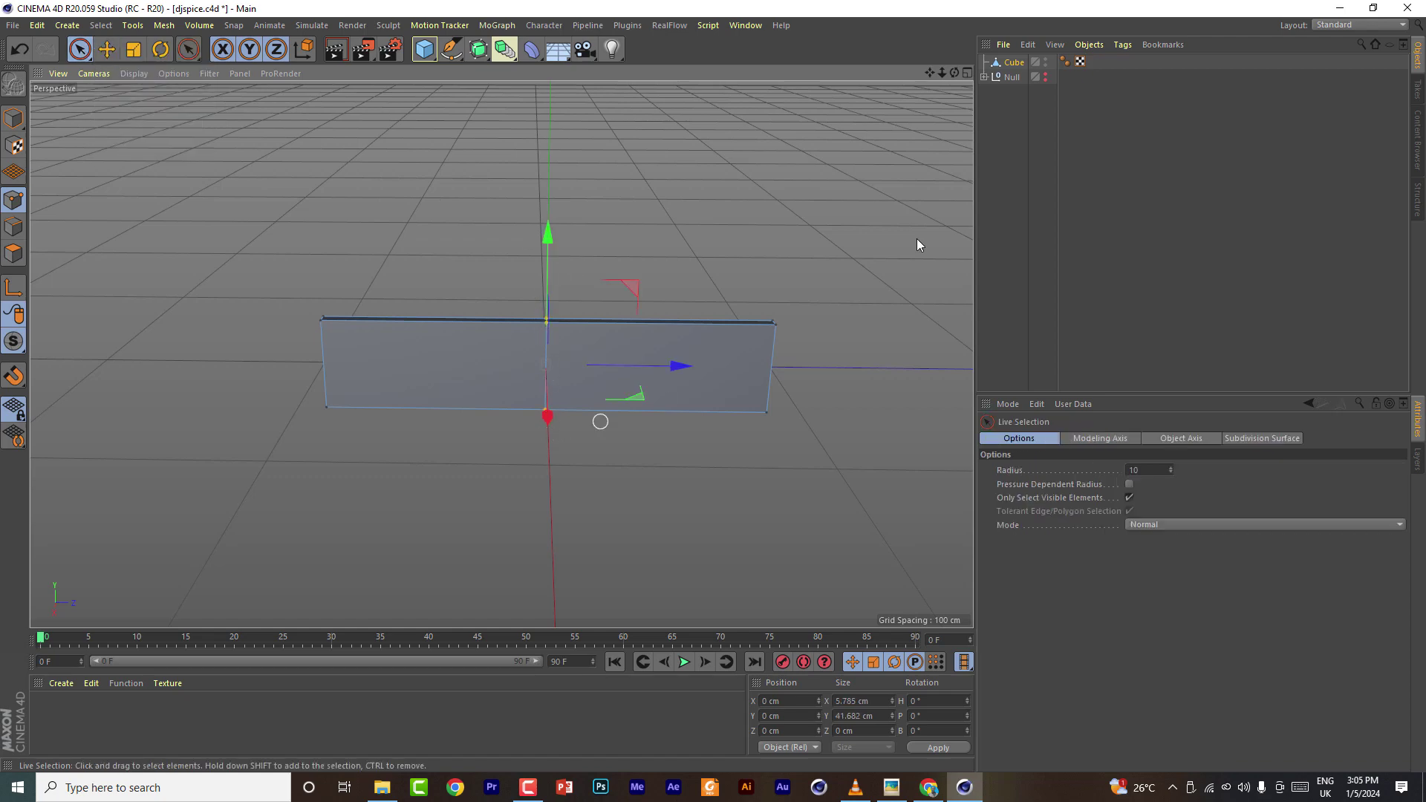
{"action": "left_click_drag", "start_coordinate": [955, 73], "coordinate": [234, 68]}
{"action": "left_click_drag", "start_coordinate": [80, 50], "coordinate": [149, 97]}
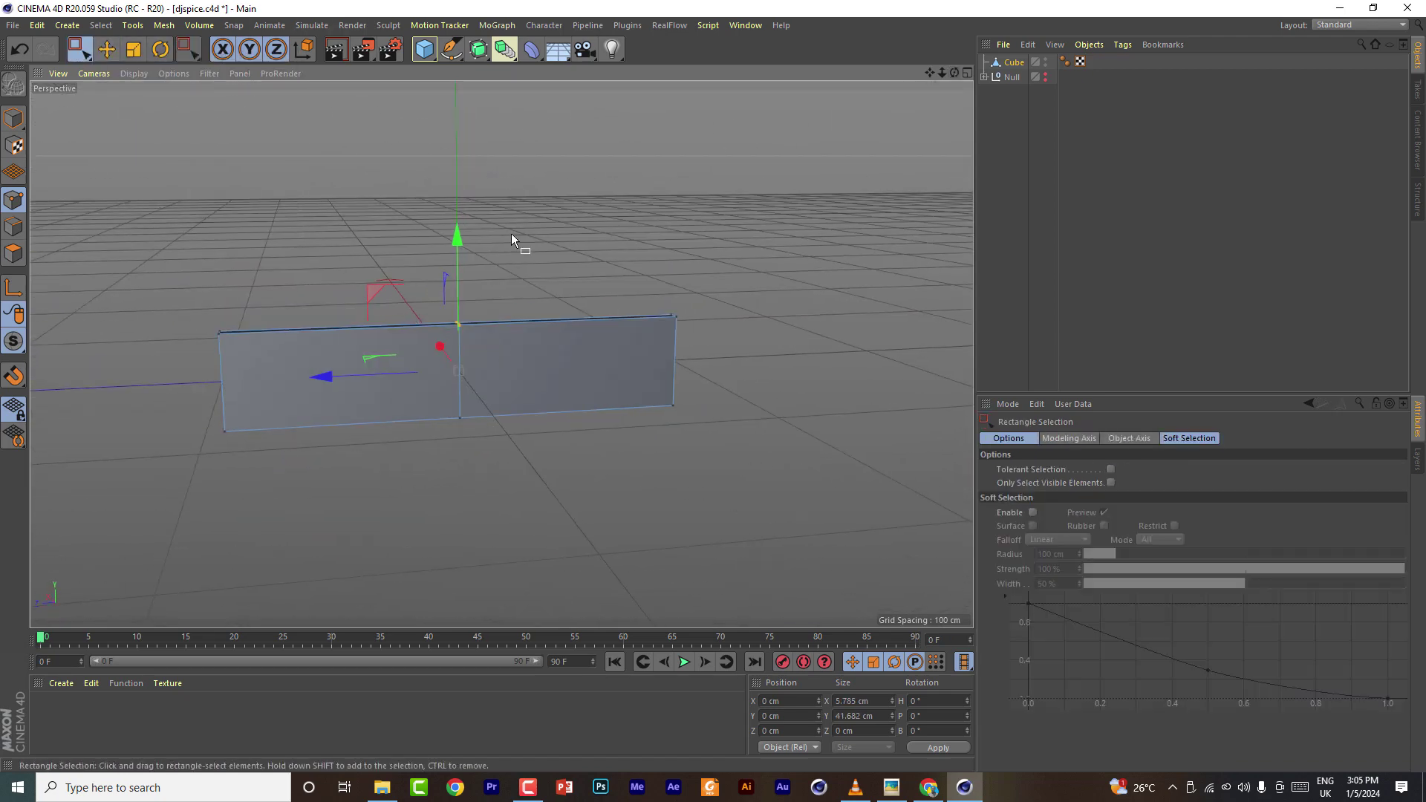
{"action": "left_click", "coordinate": [160, 49]}
{"action": "left_click_drag", "start_coordinate": [464, 297], "coordinate": [590, 285]}
{"action": "key", "text": "ctrl+z"}
{"action": "key", "text": "ctrl+z"}
Select all points at one end of the blade and rotate them about its length to twist it
{"action": "left_click", "coordinate": [80, 50]}
{"action": "left_click_drag", "start_coordinate": [537, 225], "coordinate": [691, 416]}
{"action": "left_click", "coordinate": [160, 49]}
{"action": "left_click_drag", "start_coordinate": [687, 349], "coordinate": [690, 234]}
{"action": "mouse_move", "coordinate": [954, 73]}
{"action": "left_mouse_down"}
{"action": "mouse_move", "coordinate": [944, 107]}
{"action": "mouse_move", "coordinate": [862, 134]}
{"action": "mouse_move", "coordinate": [955, 73]}
{"action": "left_mouse_up"}
Select the blade's middle points, including hidden ones, and rotate them about its length to even out the twist
{"action": "left_click", "coordinate": [80, 49]}
{"action": "left_click_drag", "start_coordinate": [481, 288], "coordinate": [433, 438]}
{"action": "left_click", "coordinate": [107, 49]}
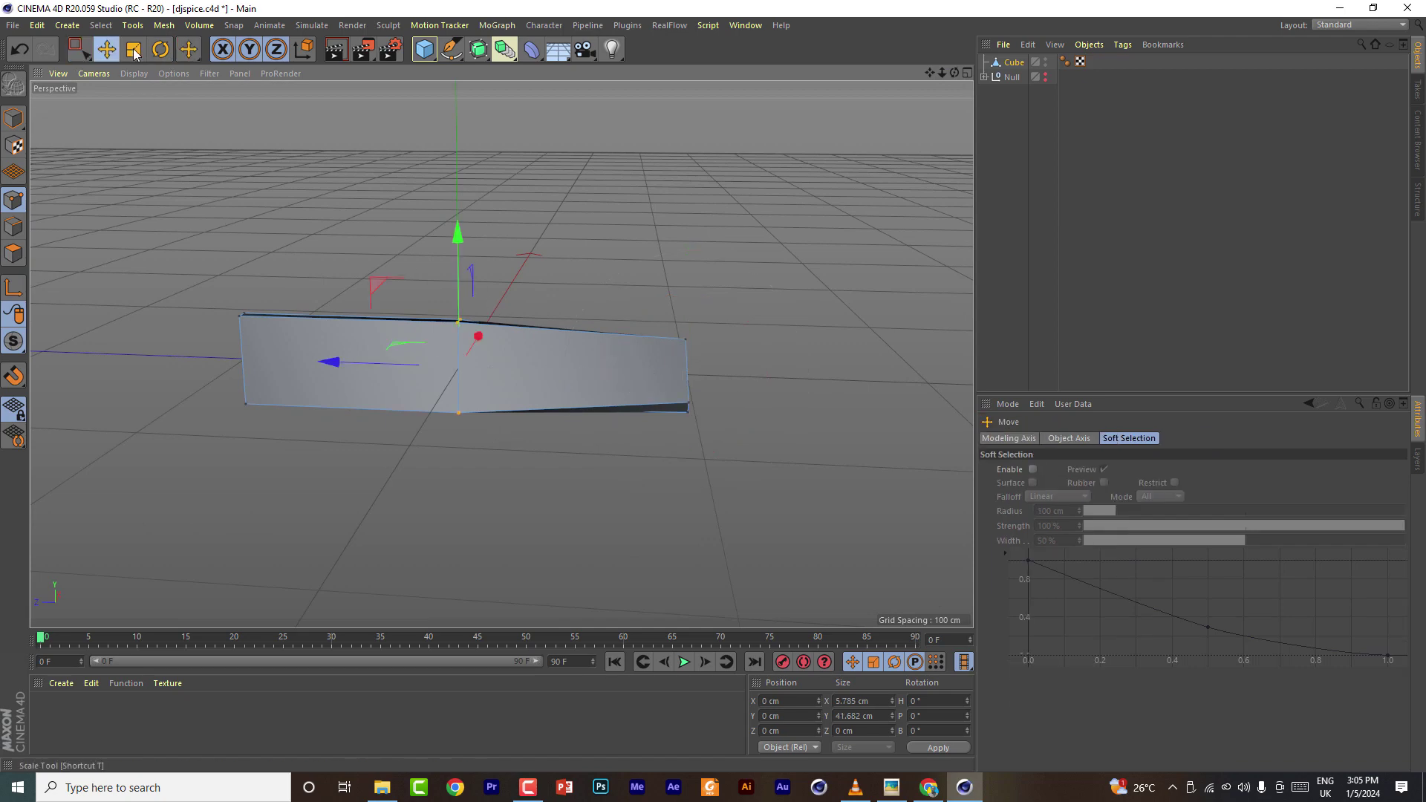
{"action": "left_click", "coordinate": [161, 50]}
{"action": "left_click_drag", "start_coordinate": [446, 326], "coordinate": [459, 230]}
{"action": "mouse_move", "coordinate": [954, 73]}
{"action": "left_mouse_down"}
{"action": "mouse_move", "coordinate": [888, 112]}
{"action": "mouse_move", "coordinate": [954, 72]}
{"action": "left_mouse_up"}
Add a MoGraph Cloner and make the twisted cube its child
{"action": "left_click", "coordinate": [1015, 63]}
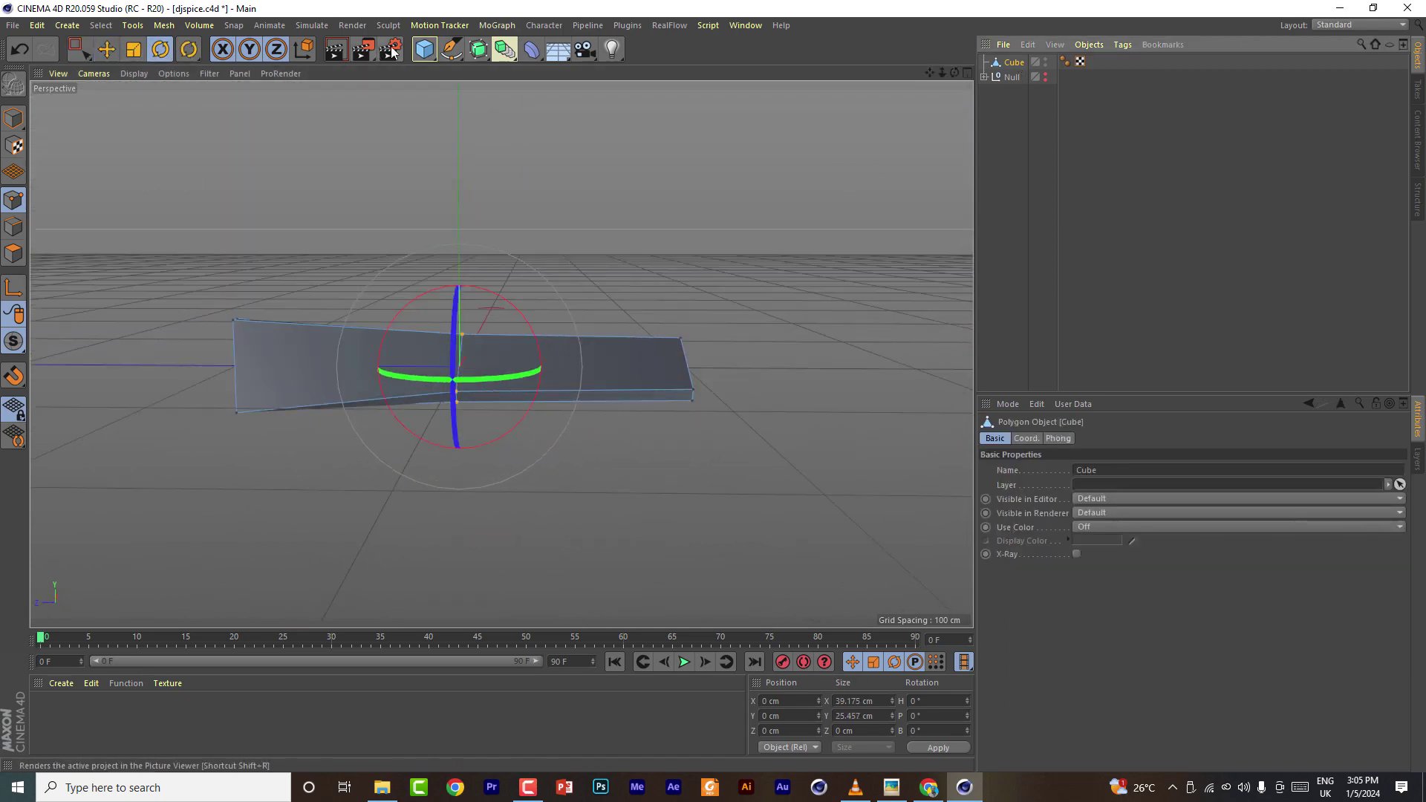
{"action": "left_click", "coordinate": [435, 25]}
{"action": "mouse_move", "coordinate": [272, 28]}
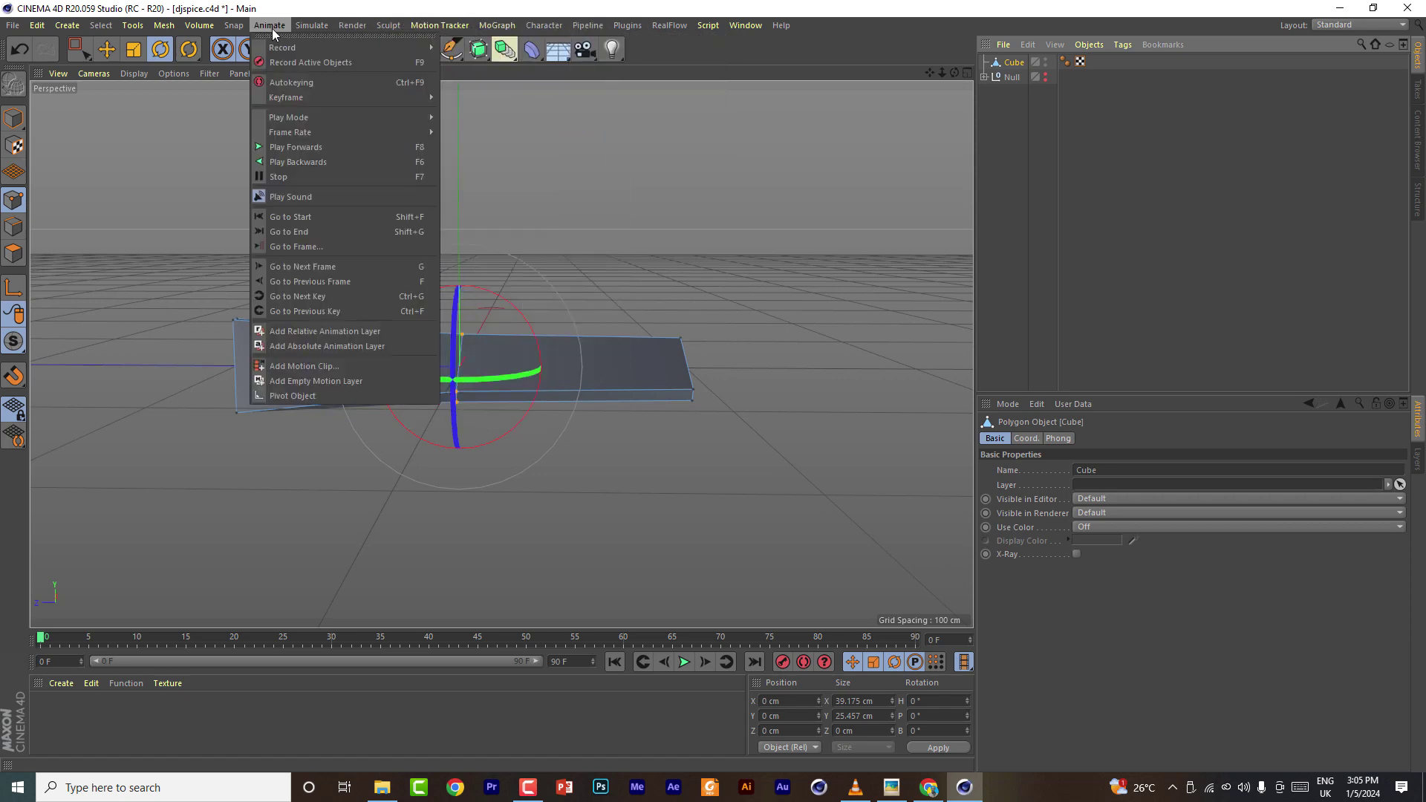
{"action": "left_click", "coordinate": [498, 26]}
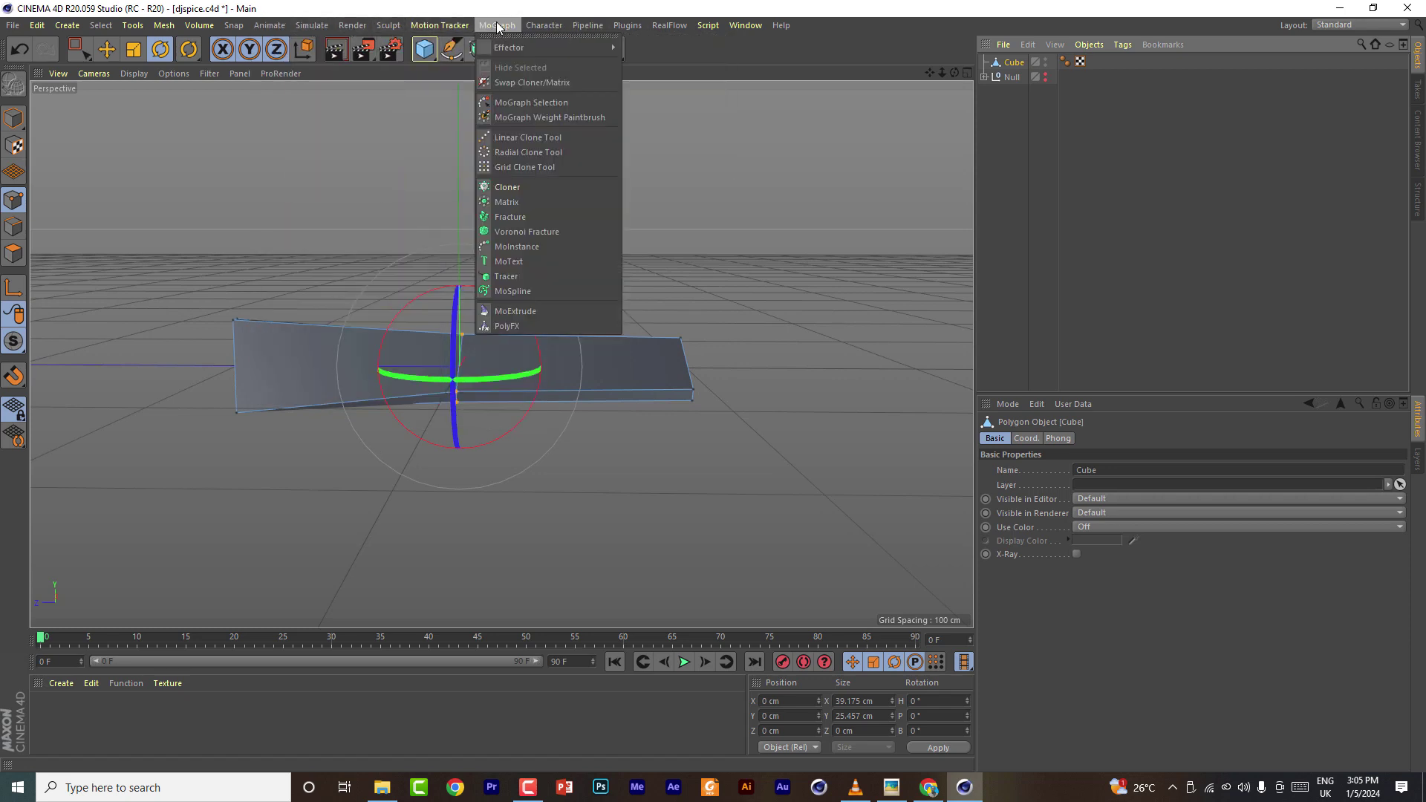
{"action": "left_click", "coordinate": [511, 187]}
{"action": "left_click_drag", "start_coordinate": [1021, 66], "coordinate": [1019, 64]}
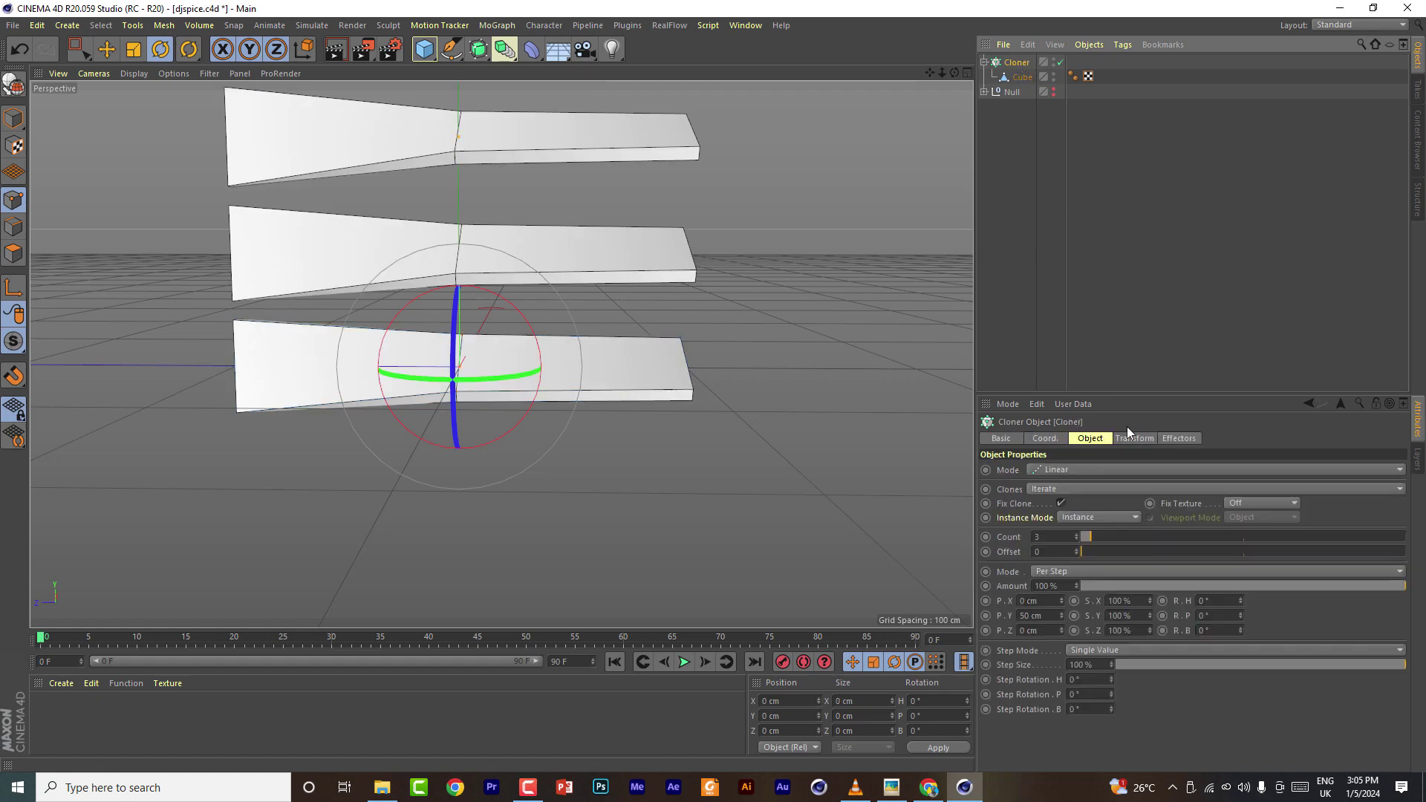
Set the cloner to Radial mode and its plane to ZY
{"action": "left_click", "coordinate": [1077, 469]}
{"action": "left_click", "coordinate": [1067, 511]}
{"action": "left_click", "coordinate": [1038, 566]}
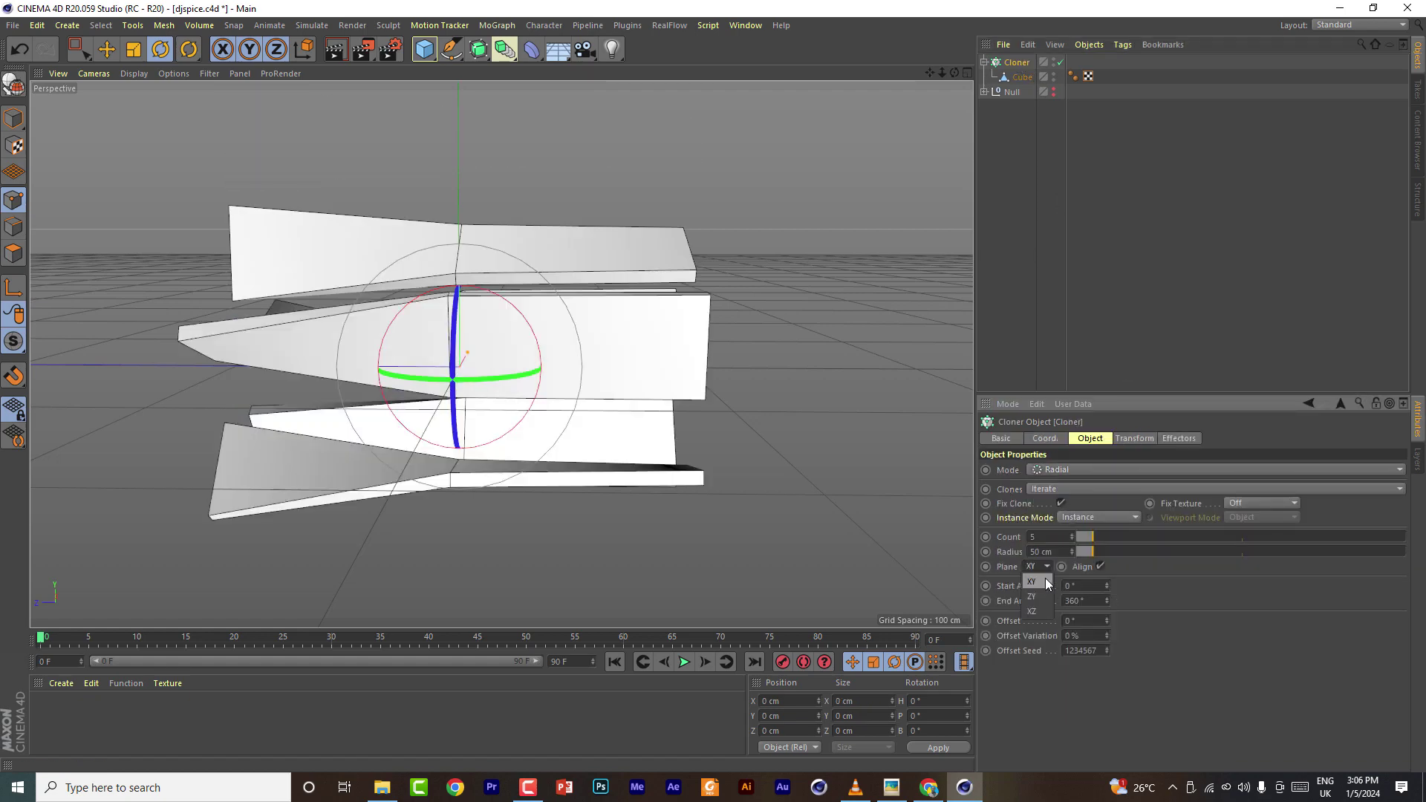
{"action": "left_click", "coordinate": [1038, 593]}
{"action": "left_click", "coordinate": [1041, 565]}
{"action": "left_click", "coordinate": [1040, 608]}
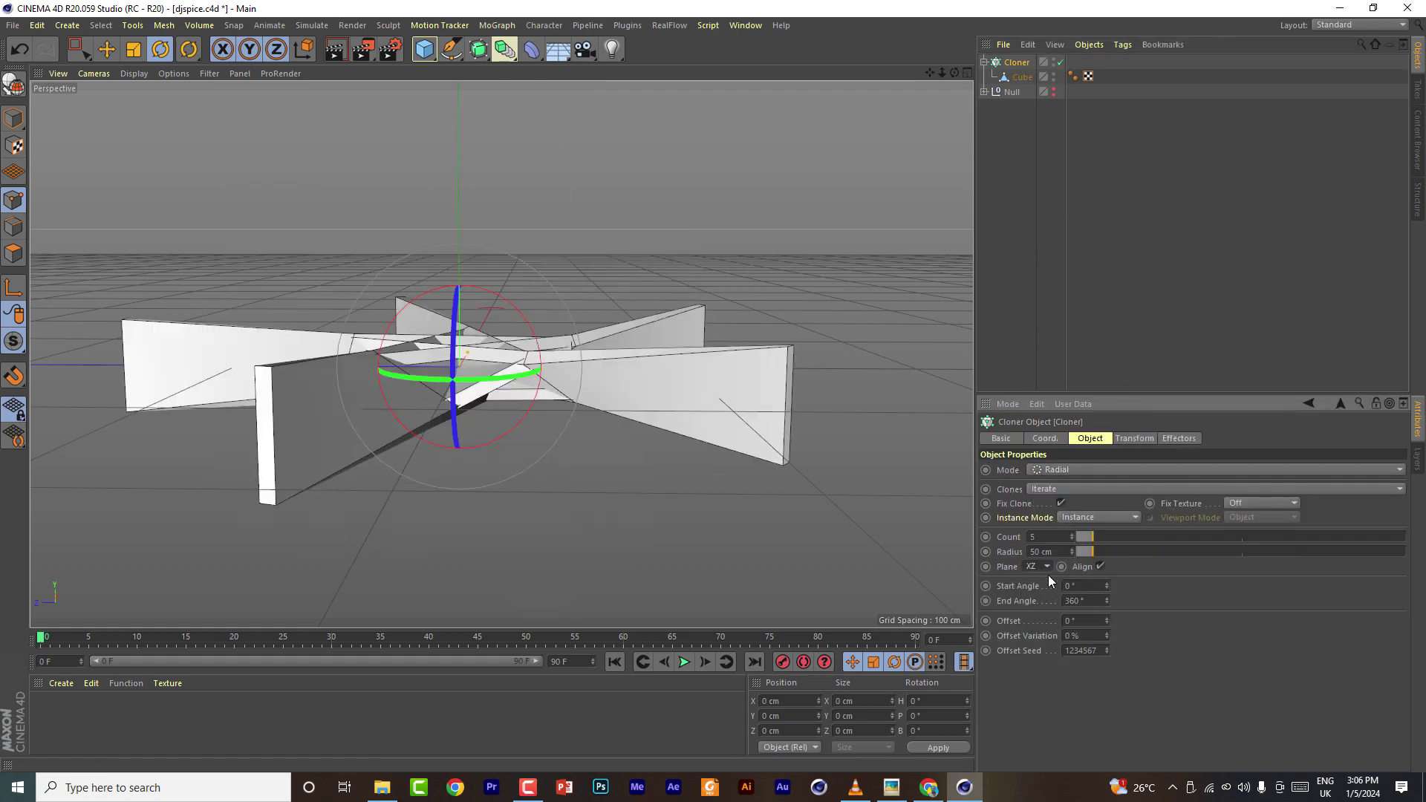
{"action": "left_click", "coordinate": [1044, 595]}
Pitch the clones so the blades radiate from the centre, and set the cloner radius to 100 cm
{"action": "mouse_move", "coordinate": [1086, 552]}
{"action": "left_mouse_down"}
{"action": "mouse_move", "coordinate": [1126, 558]}
{"action": "mouse_move", "coordinate": [1103, 559]}
{"action": "left_mouse_up"}
{"action": "left_click", "coordinate": [1141, 439]}
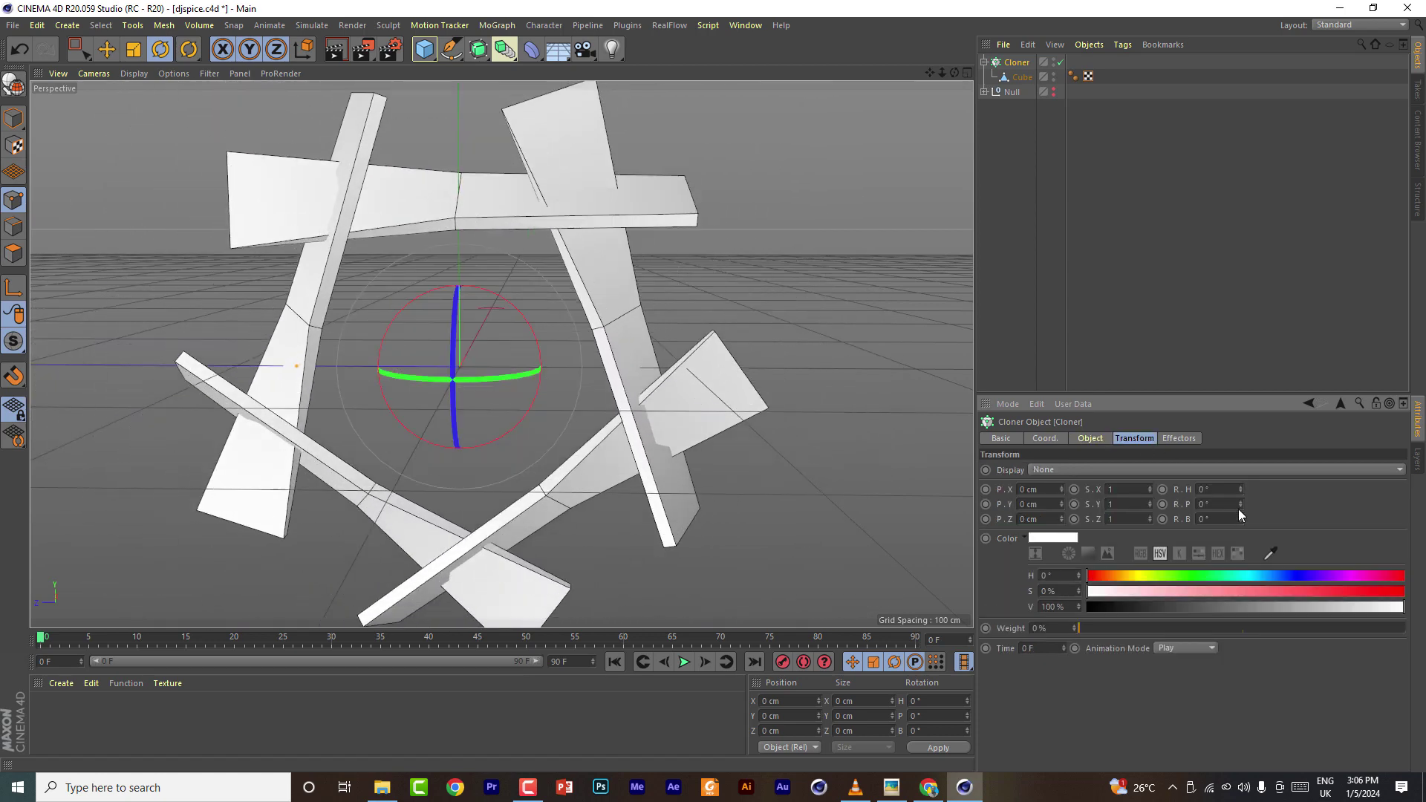
{"action": "left_click_drag", "start_coordinate": [1239, 506], "coordinate": [1240, 439]}
{"action": "left_click", "coordinate": [1092, 439]}
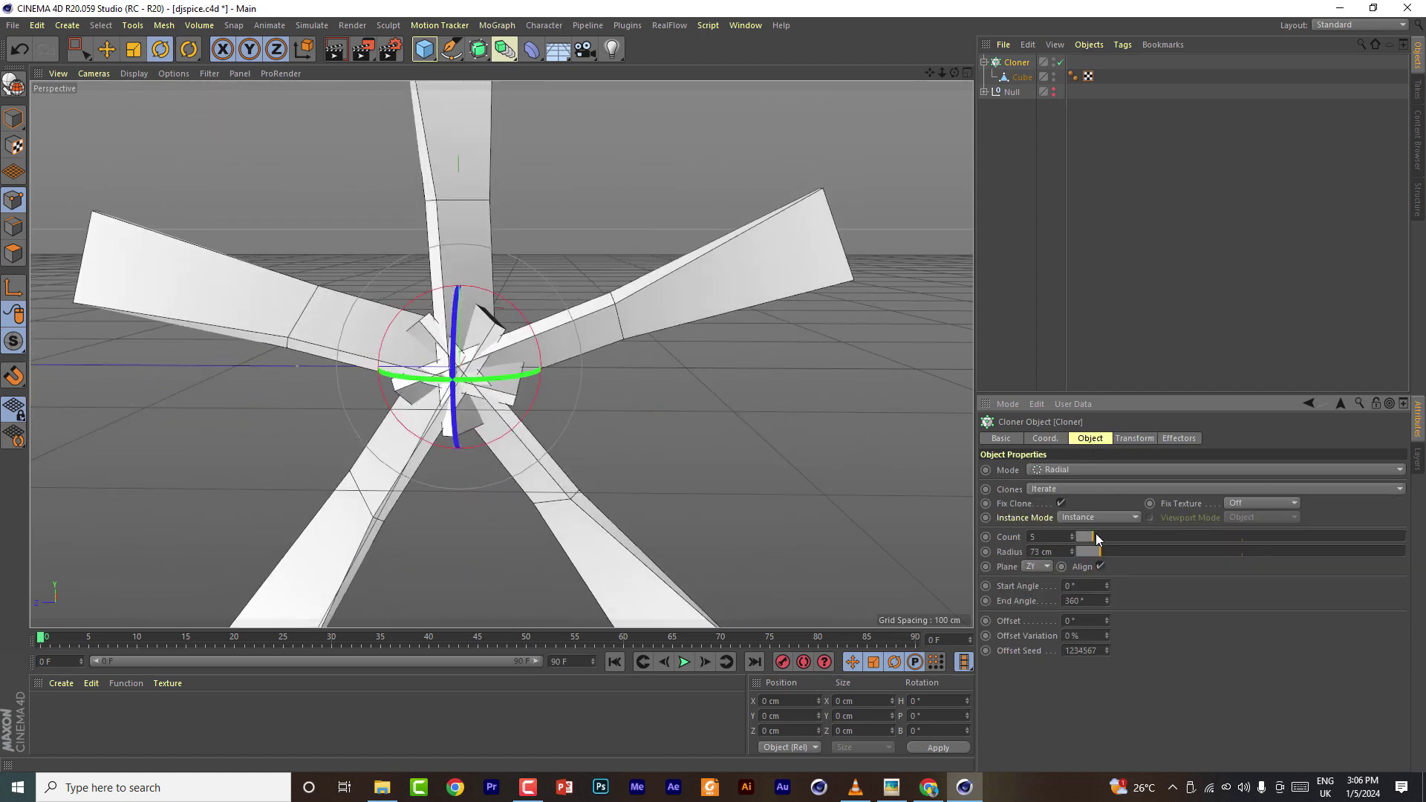
{"action": "left_click_drag", "start_coordinate": [1100, 552], "coordinate": [1112, 551]}
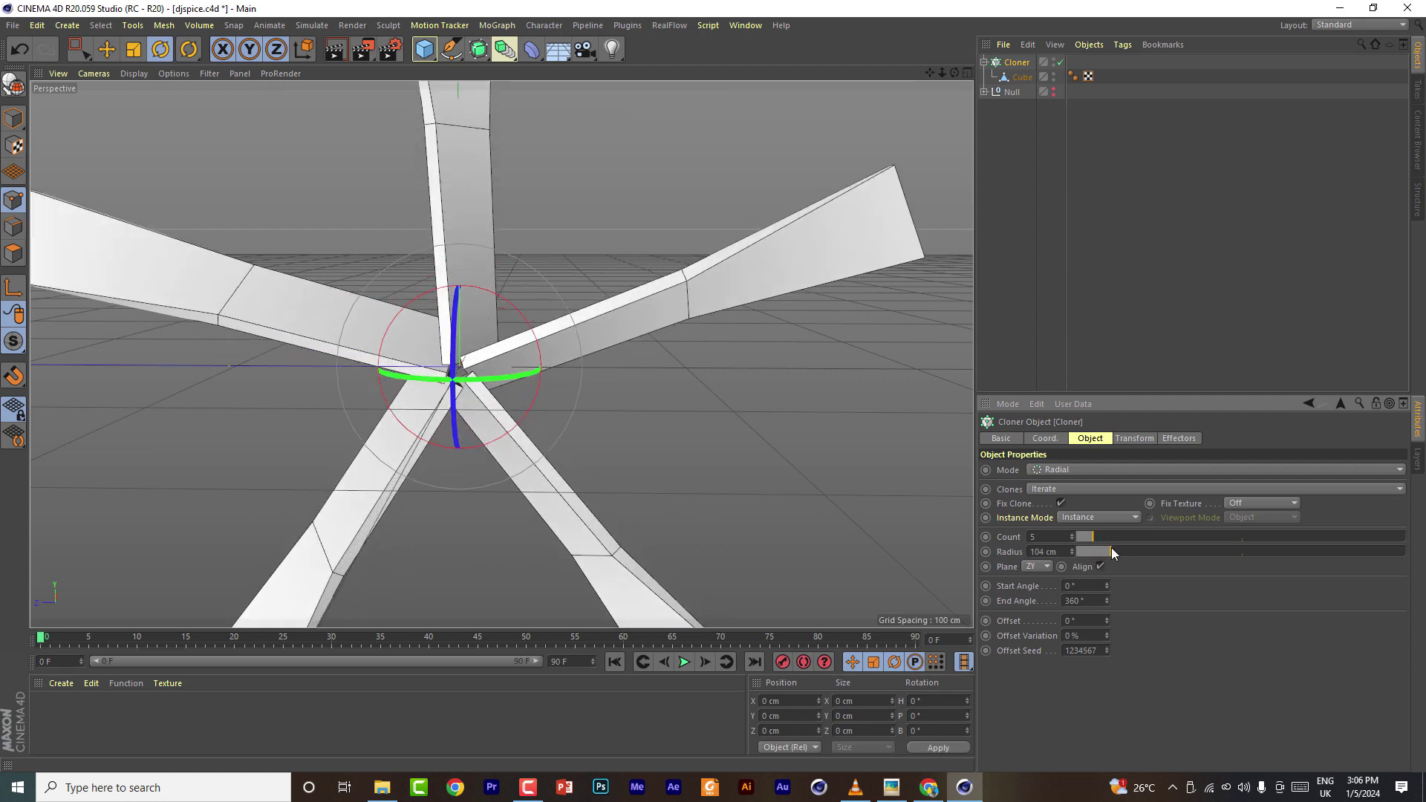
{"action": "left_click", "coordinate": [1071, 554]}
{"action": "left_click", "coordinate": [1071, 554]}
{"action": "left_click", "coordinate": [1071, 554]}
{"action": "left_click", "coordinate": [1071, 554]}
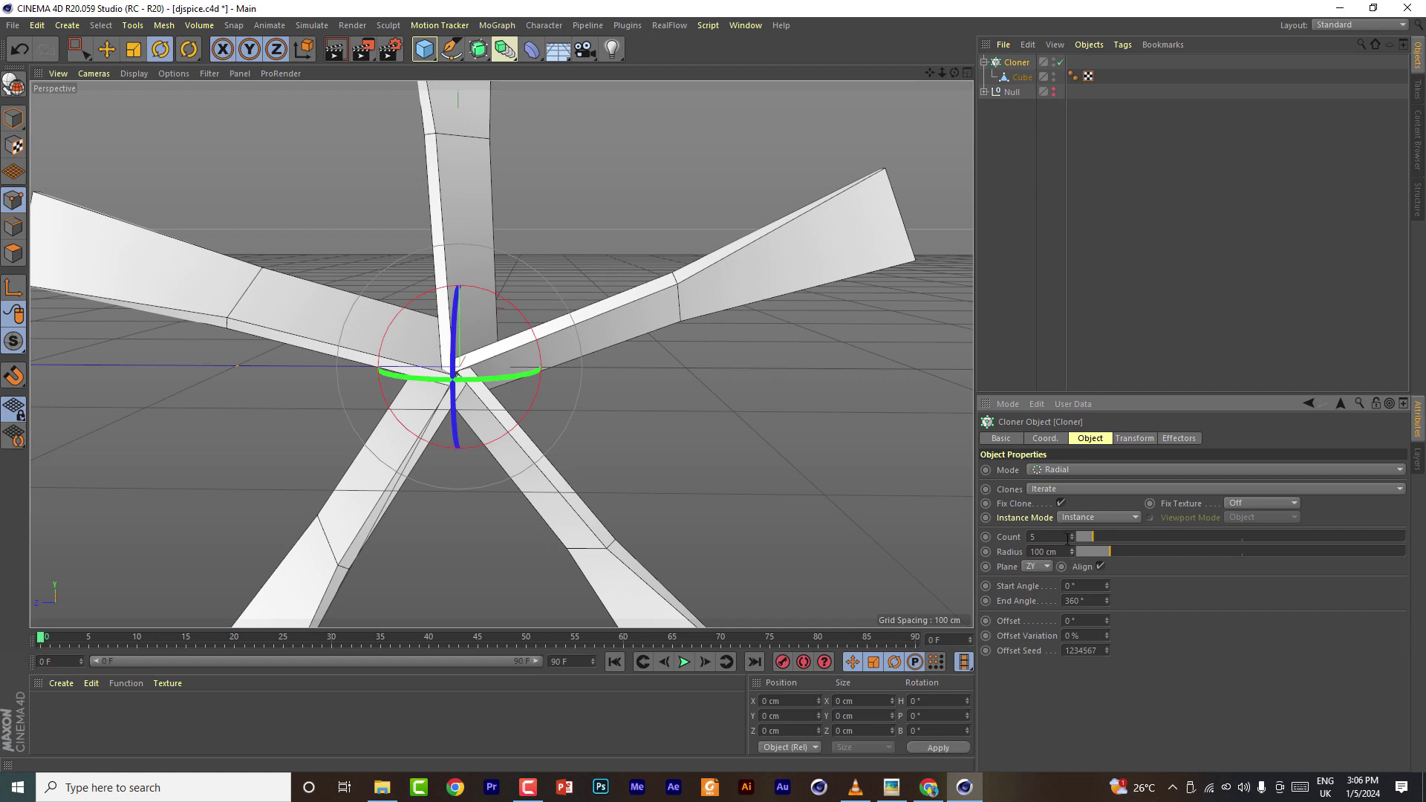
Set the cloner's count to 6 blades
{"action": "left_click", "coordinate": [1071, 540]}
{"action": "left_click", "coordinate": [1072, 534]}
{"action": "left_click", "coordinate": [1071, 534]}
{"action": "scroll", "coordinate": [585, 373], "scroll_direction": "down", "scroll_amount": 4}
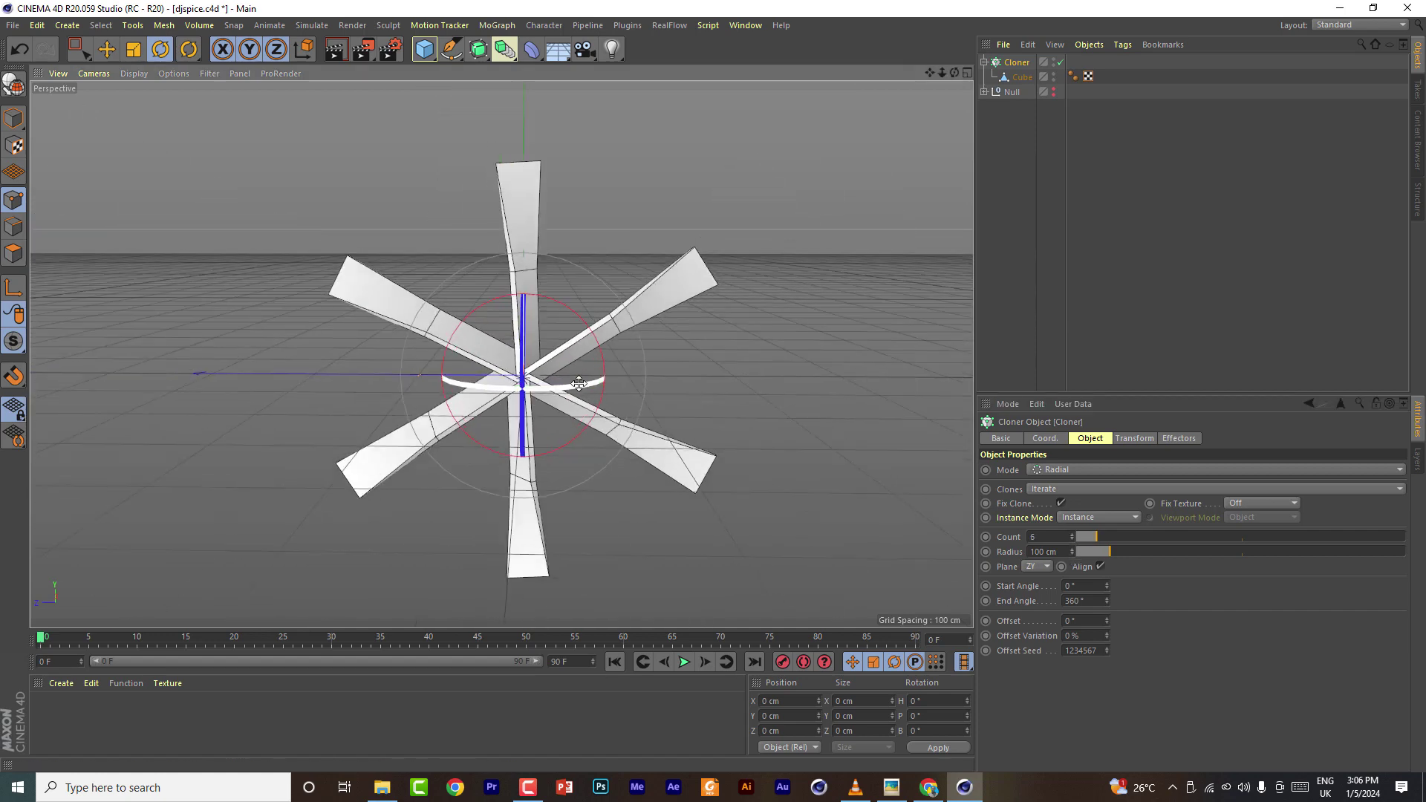
Add a capsule at the centre of the blades and orient it along +X
{"action": "left_click", "coordinate": [426, 50]}
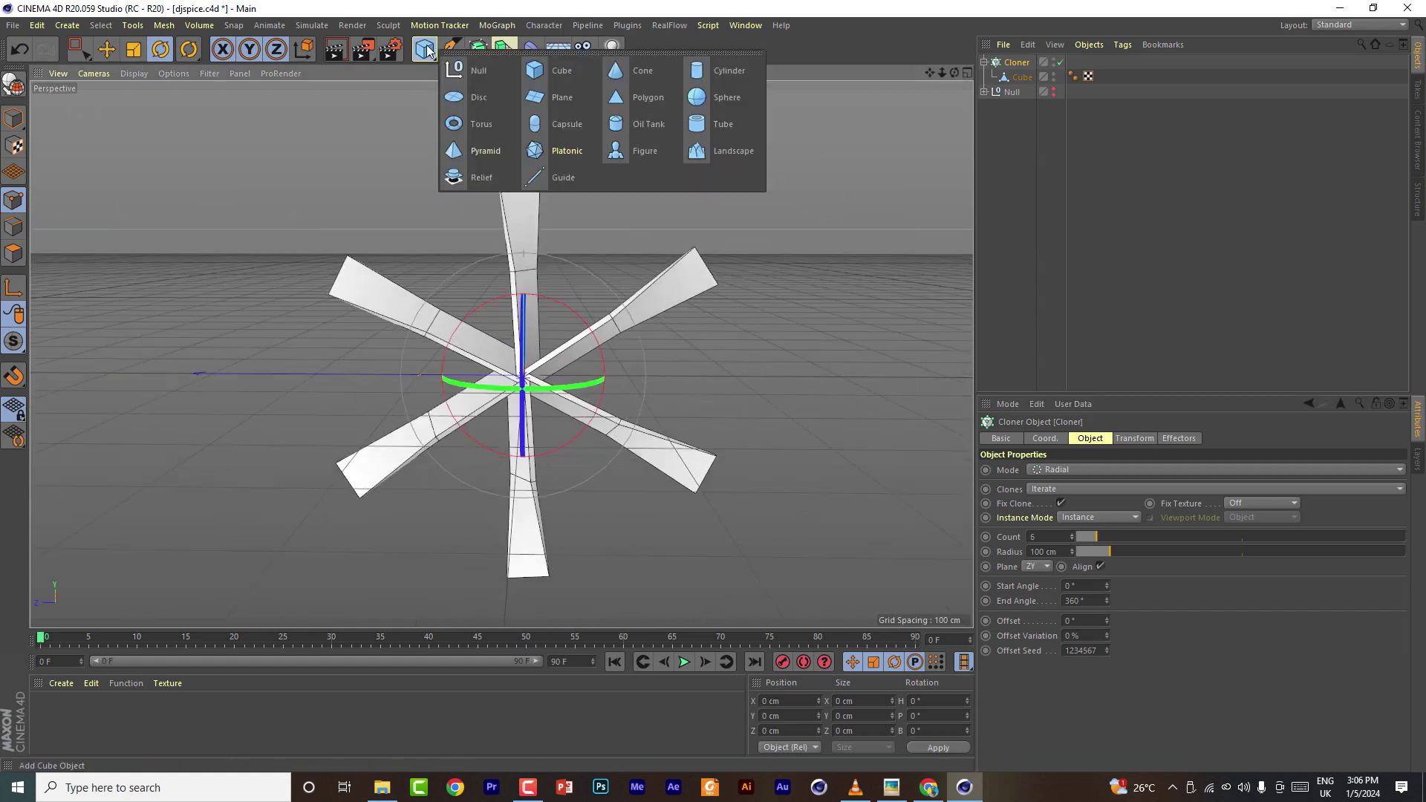
{"action": "left_click", "coordinate": [564, 124]}
{"action": "left_click", "coordinate": [1117, 546]}
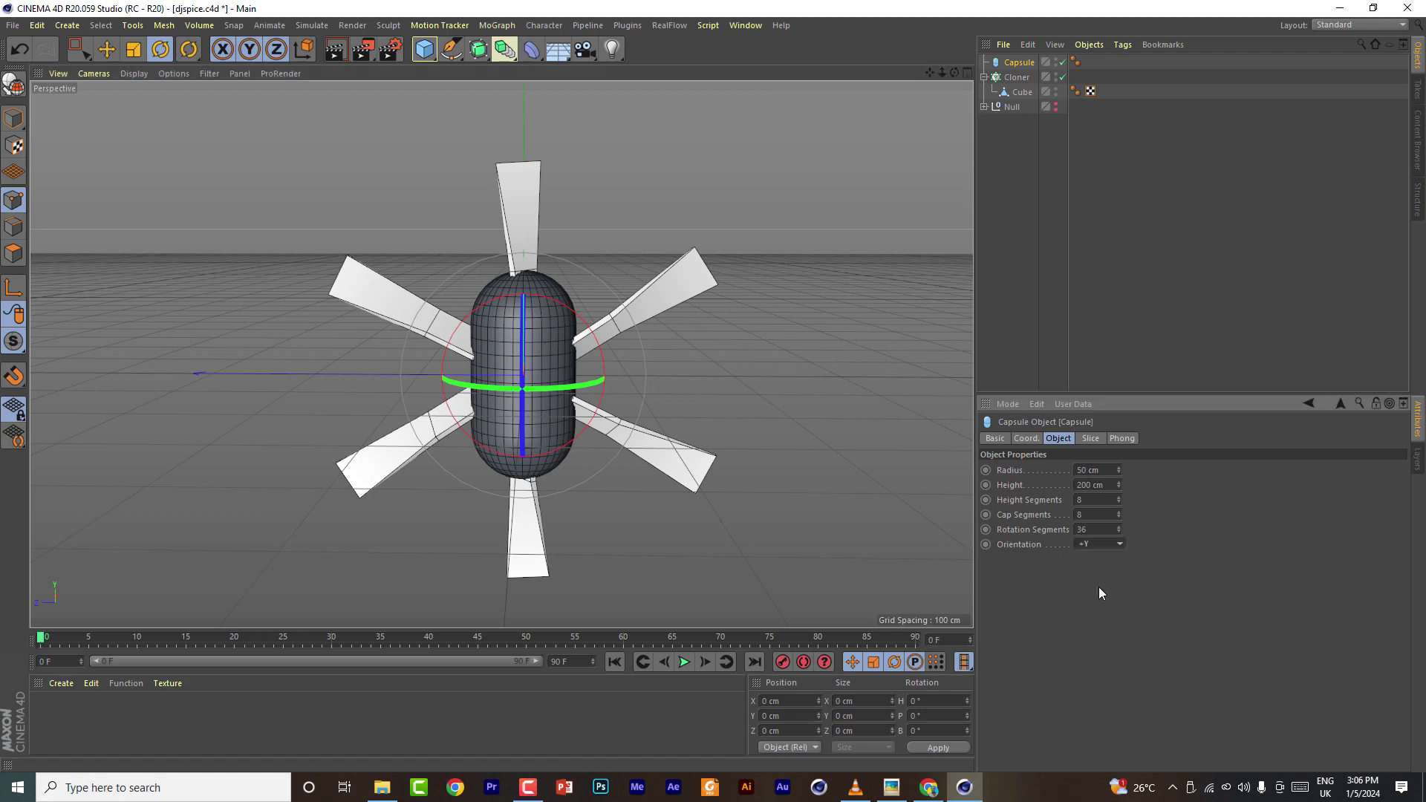
{"action": "left_click", "coordinate": [1103, 619]}
{"action": "left_click", "coordinate": [1110, 559]}
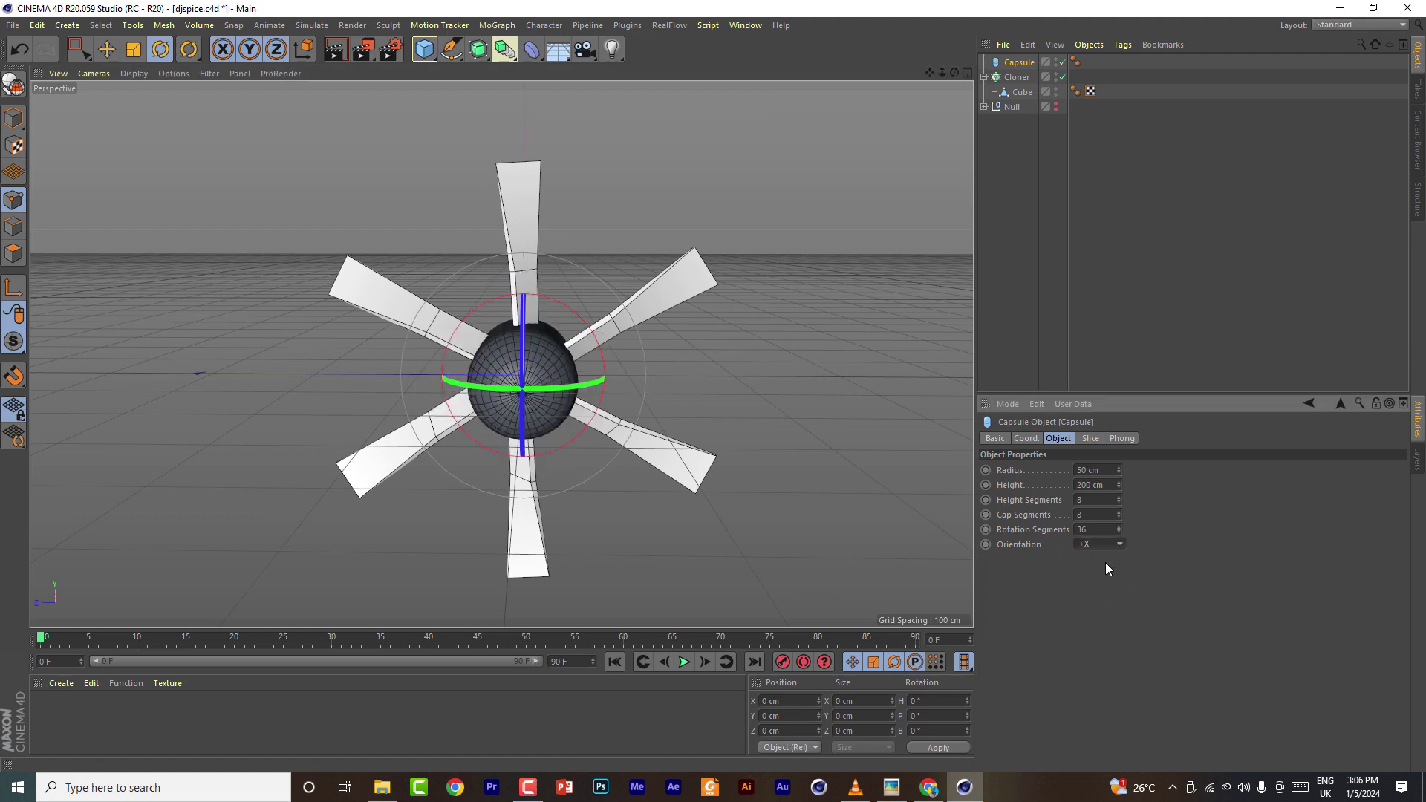
Switch the viewport to plain Gouraud Shading and reduce the capsule's radius to 18 cm
{"action": "left_click", "coordinate": [133, 72]}
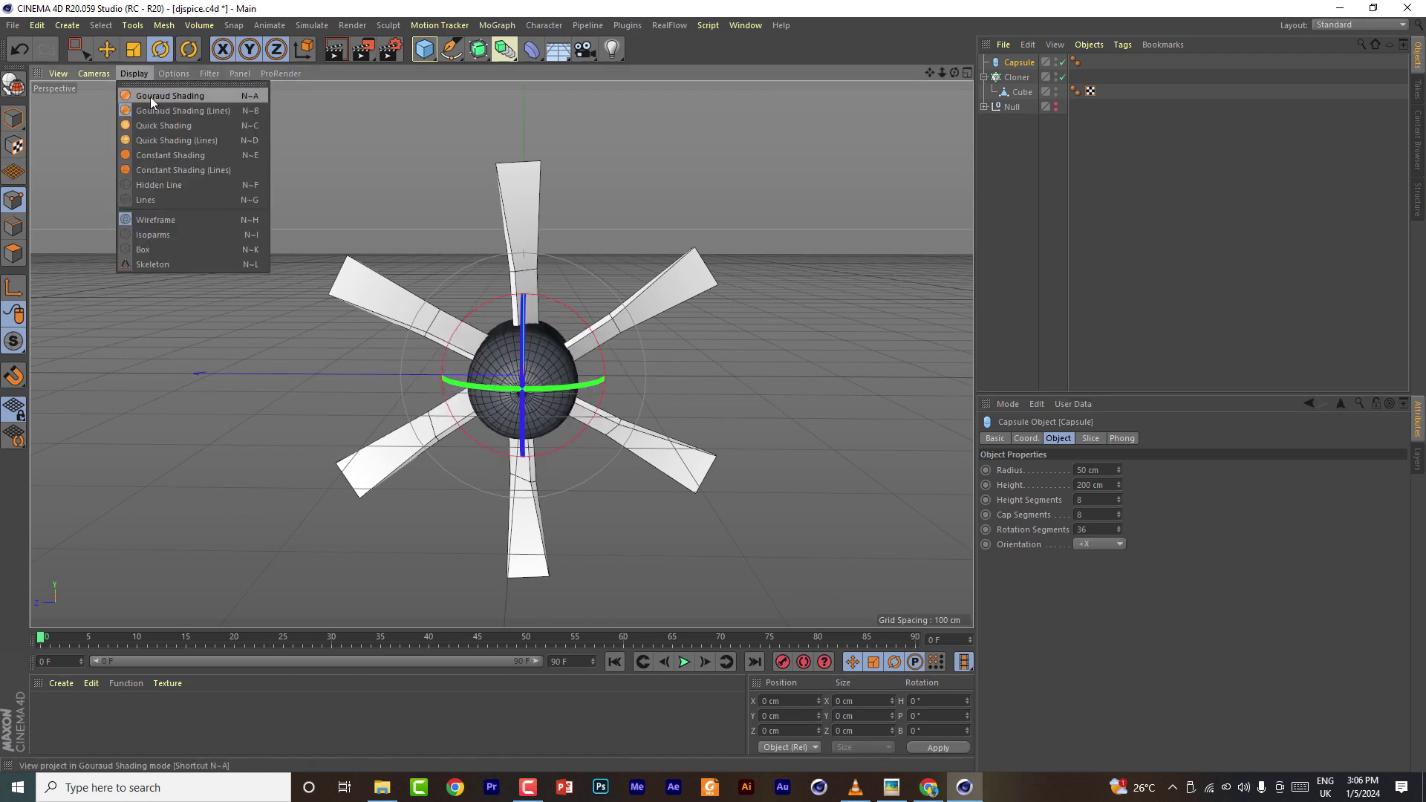
{"action": "left_click", "coordinate": [151, 94]}
{"action": "scroll", "coordinate": [1093, 474], "scroll_direction": "down", "scroll_amount": 20}
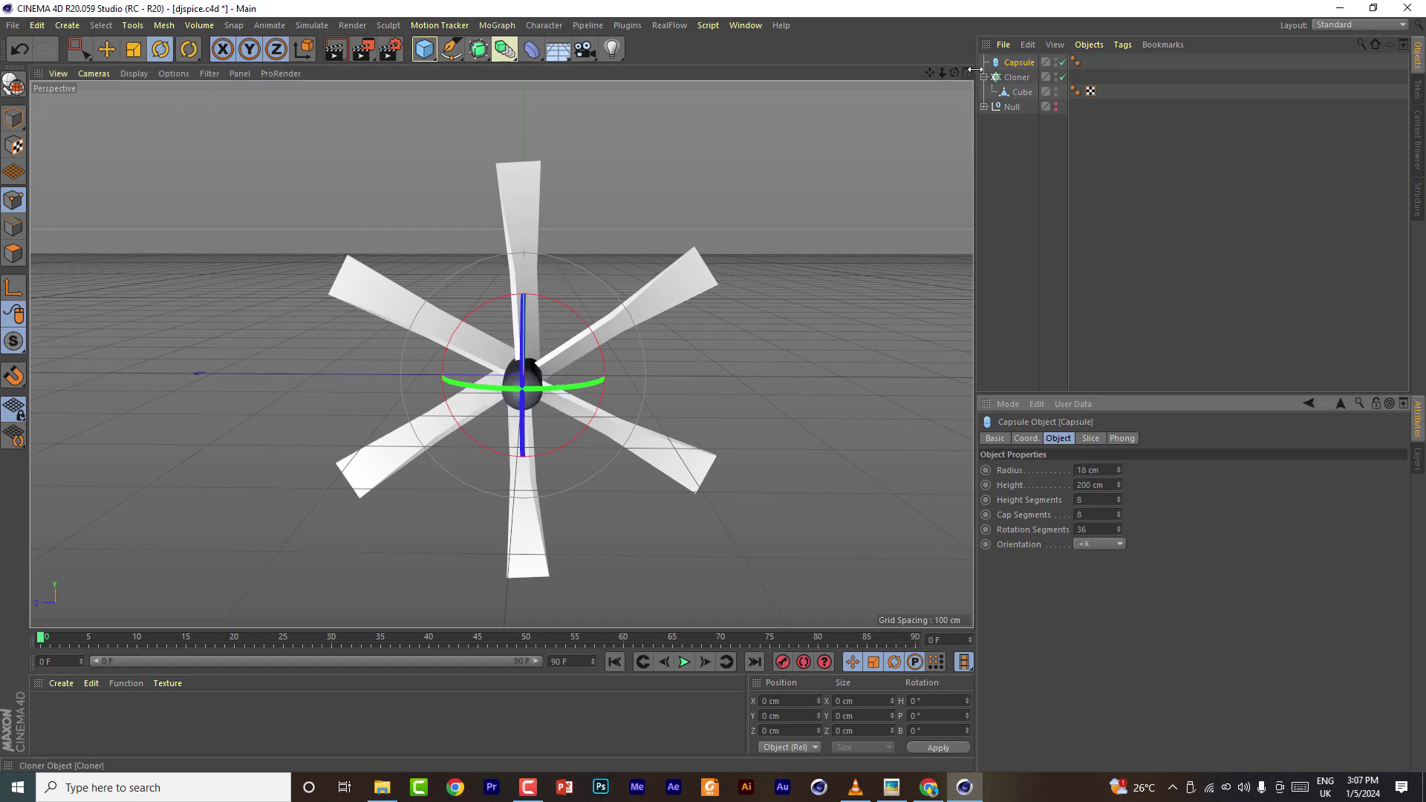
{"action": "left_click_drag", "start_coordinate": [955, 73], "coordinate": [439, 236]}
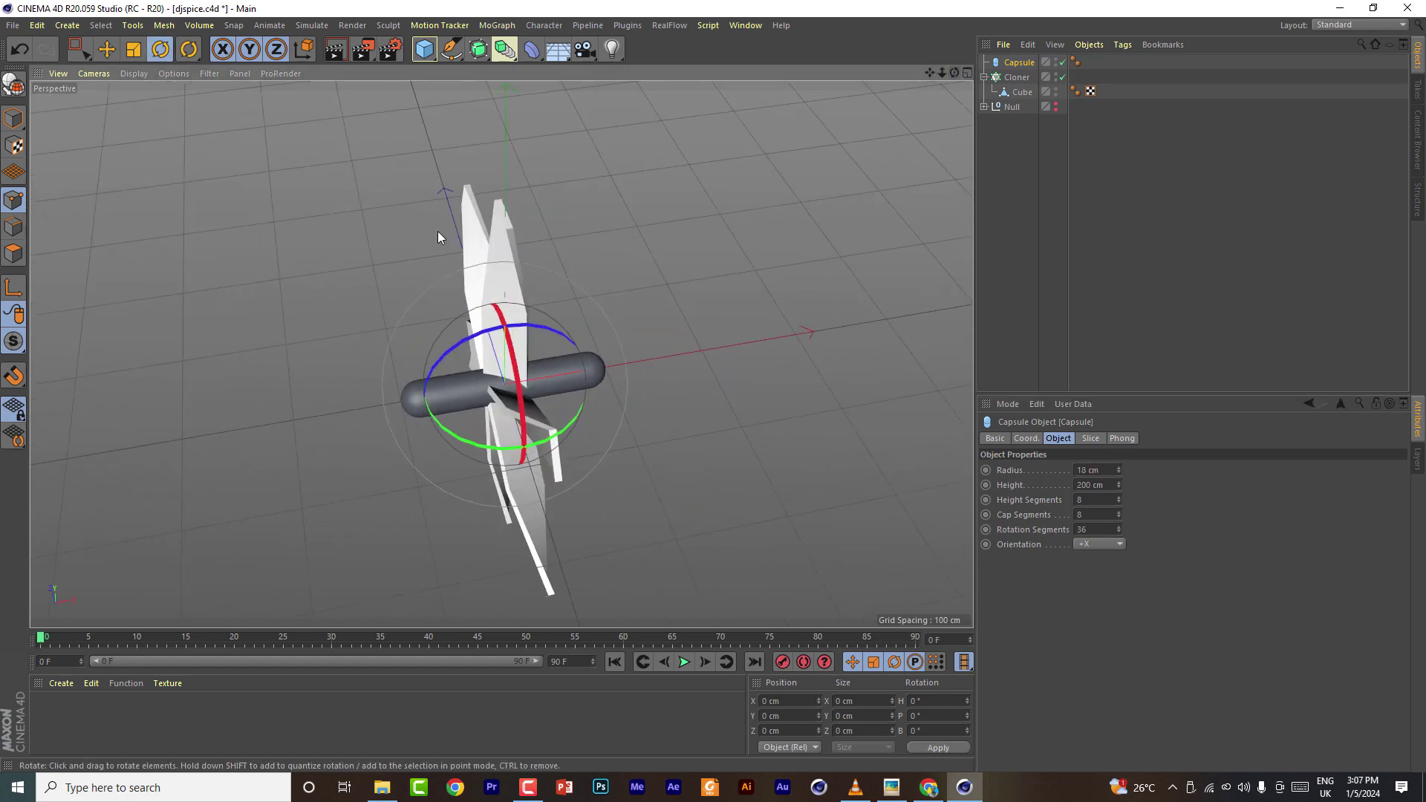
Move the capsule hub along the X axis relative to the blades
{"action": "left_click", "coordinate": [109, 53]}
{"action": "left_click_drag", "start_coordinate": [631, 363], "coordinate": [686, 361]}
{"action": "mouse_move", "coordinate": [955, 72]}
{"action": "left_mouse_down"}
{"action": "mouse_move", "coordinate": [1084, 30]}
{"action": "mouse_move", "coordinate": [958, 71]}
{"action": "left_mouse_up"}
{"action": "left_click", "coordinate": [424, 50]}
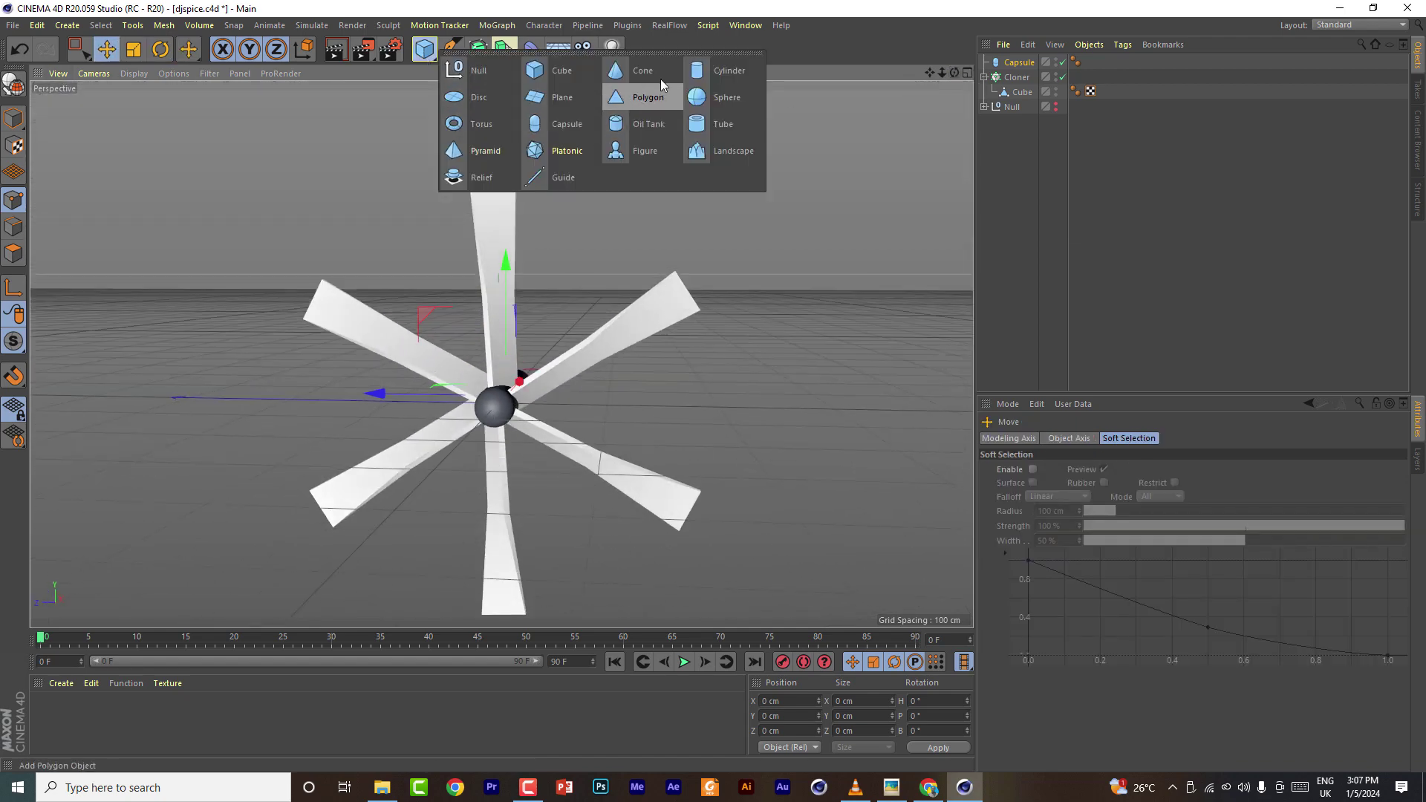
{"action": "left_click", "coordinate": [1018, 64]}
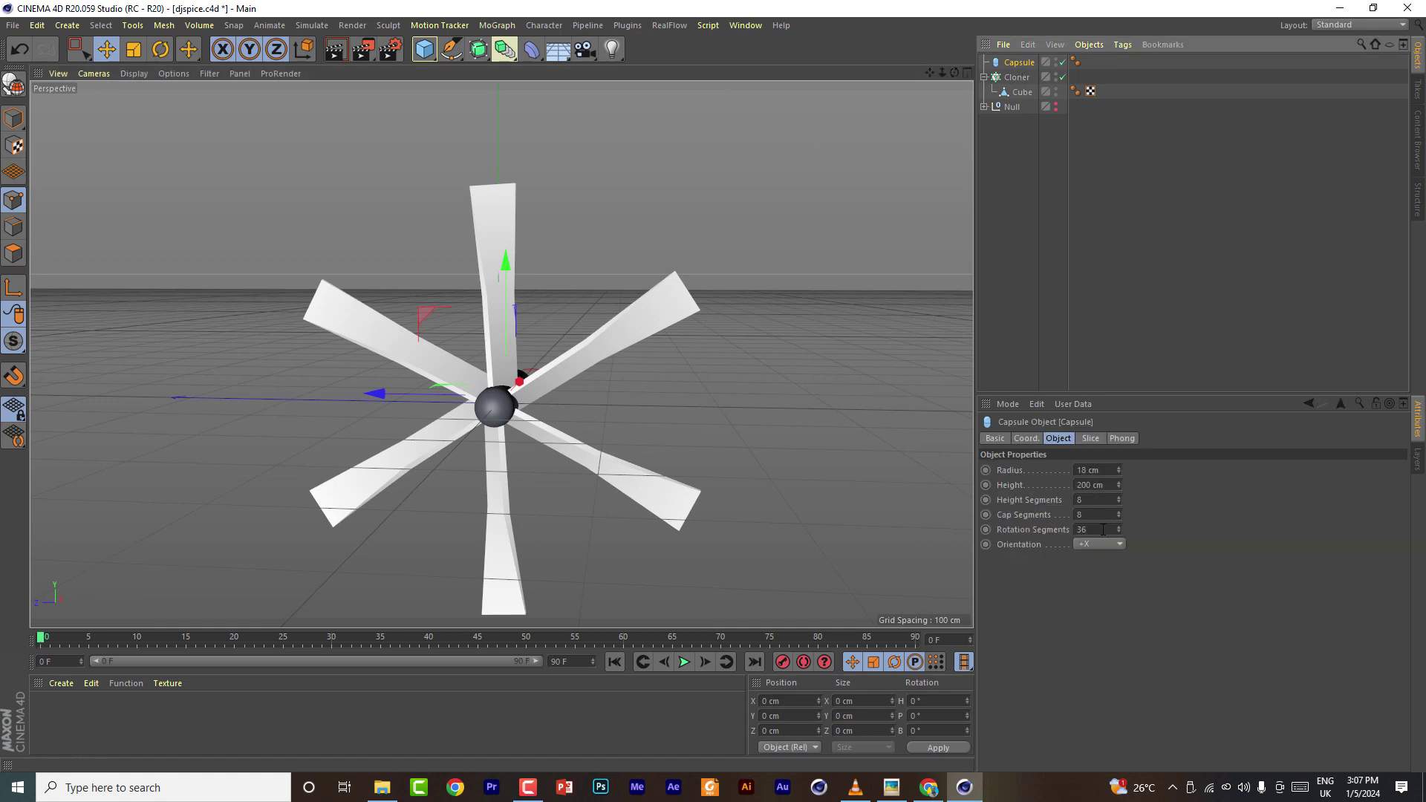
Group the capsule and the cloner into a null and name it FUN
{"action": "left_click", "coordinate": [984, 78]}
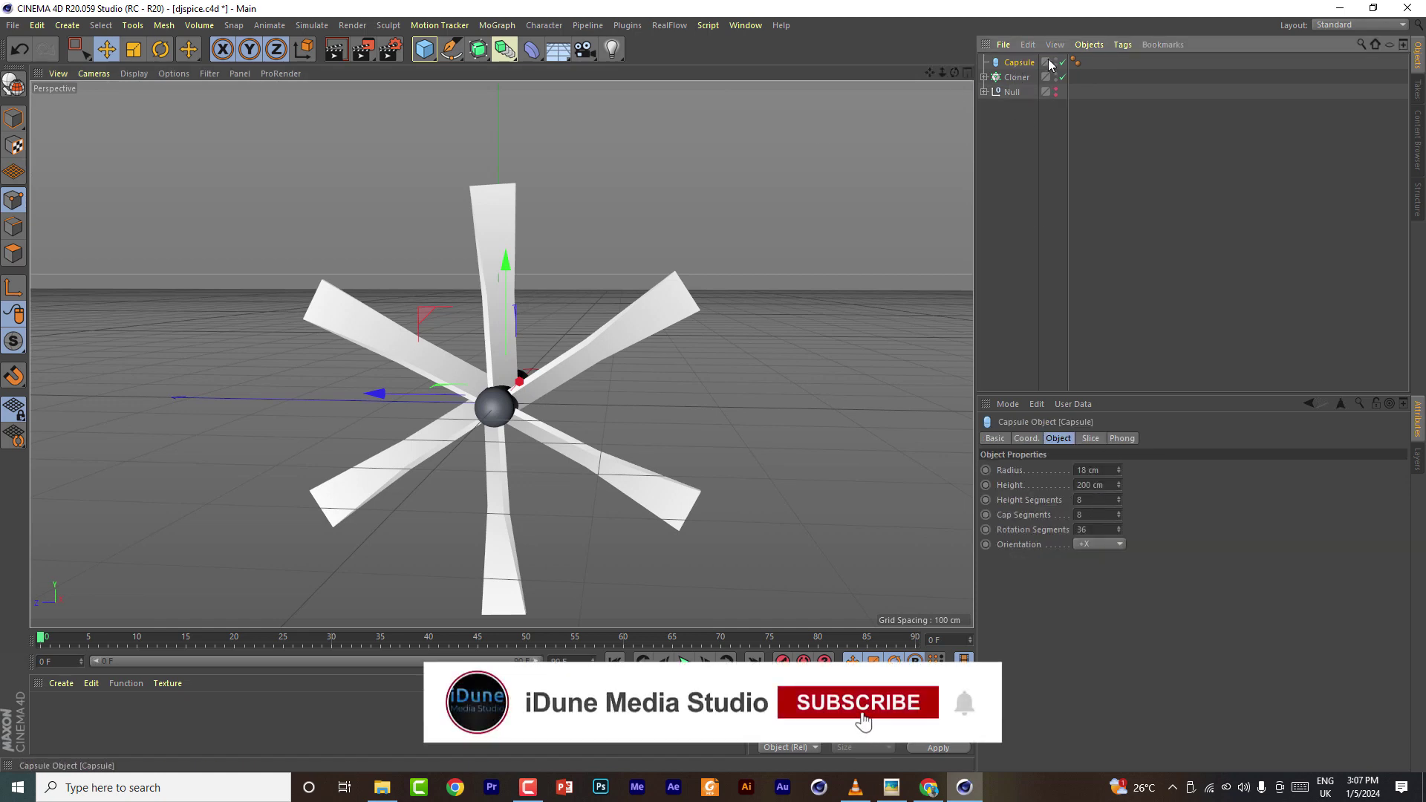
{"action": "left_click", "coordinate": [1024, 79], "text": "ctrl"}
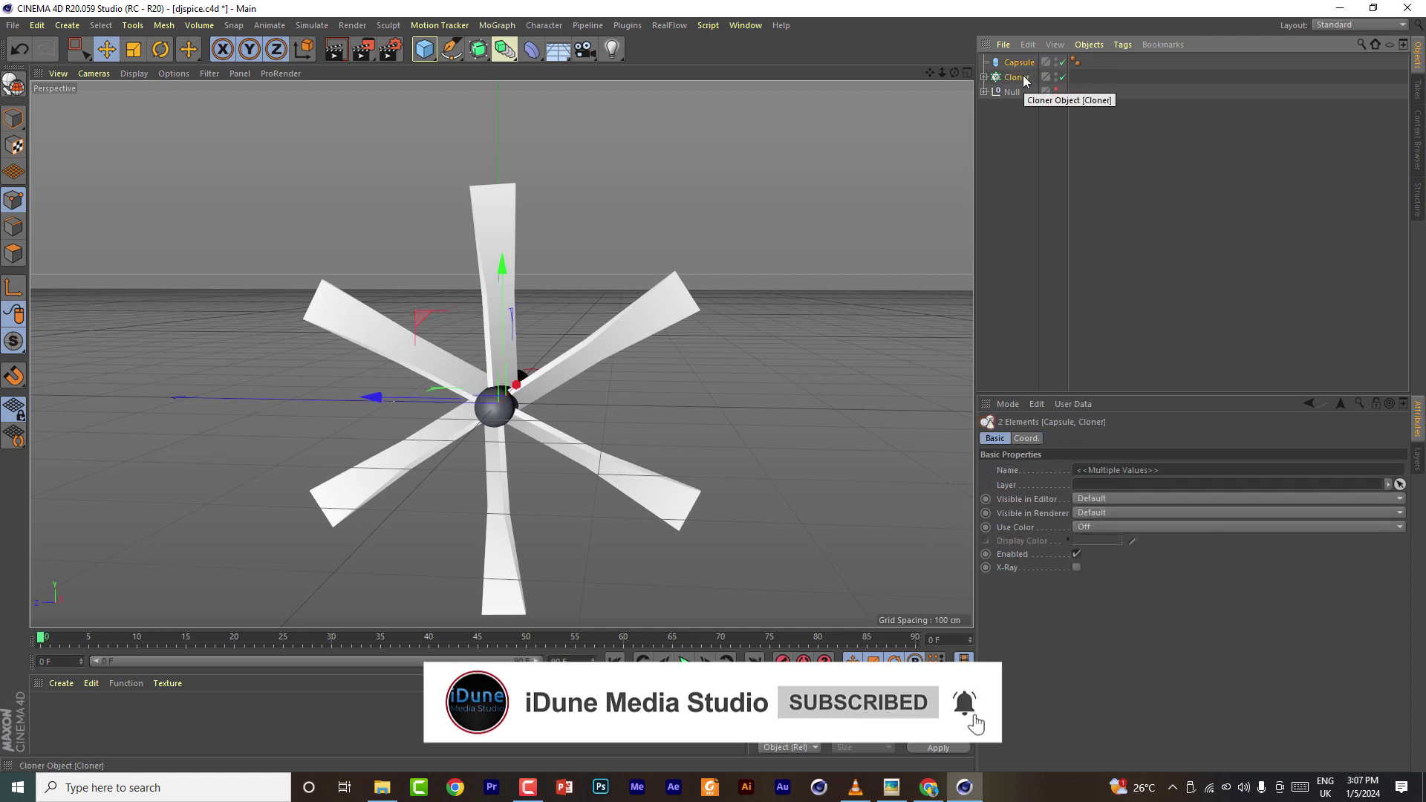
{"action": "key", "text": "alt+g"}
{"action": "double_click", "coordinate": [1015, 63]}
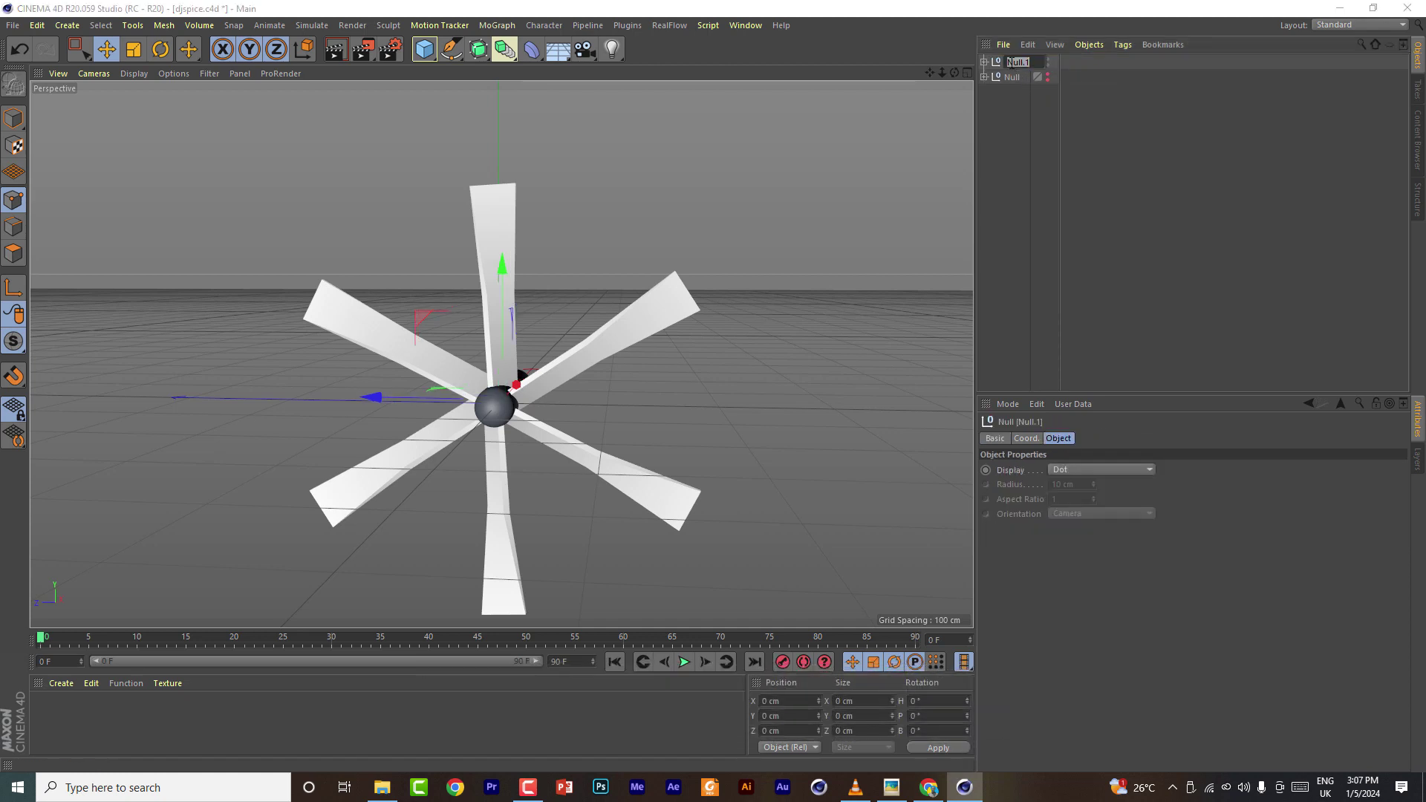
Nest the FUN group inside the badge's Null below the cylinders and make the Null visible in the viewport
{"action": "left_click", "coordinate": [983, 77]}
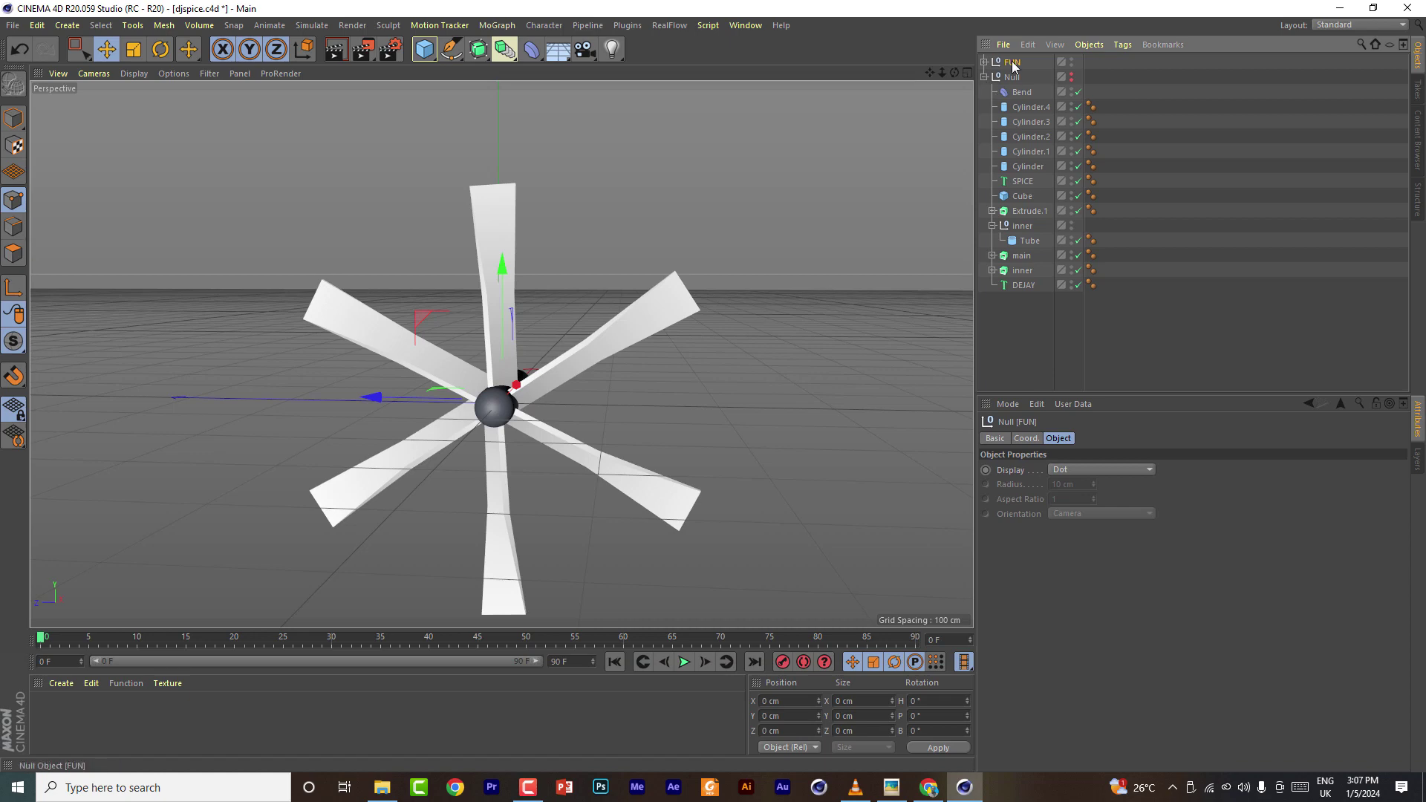
{"action": "left_click_drag", "start_coordinate": [1033, 172], "coordinate": [1032, 171]}
{"action": "scroll", "coordinate": [638, 484], "scroll_direction": "down", "scroll_amount": 5}
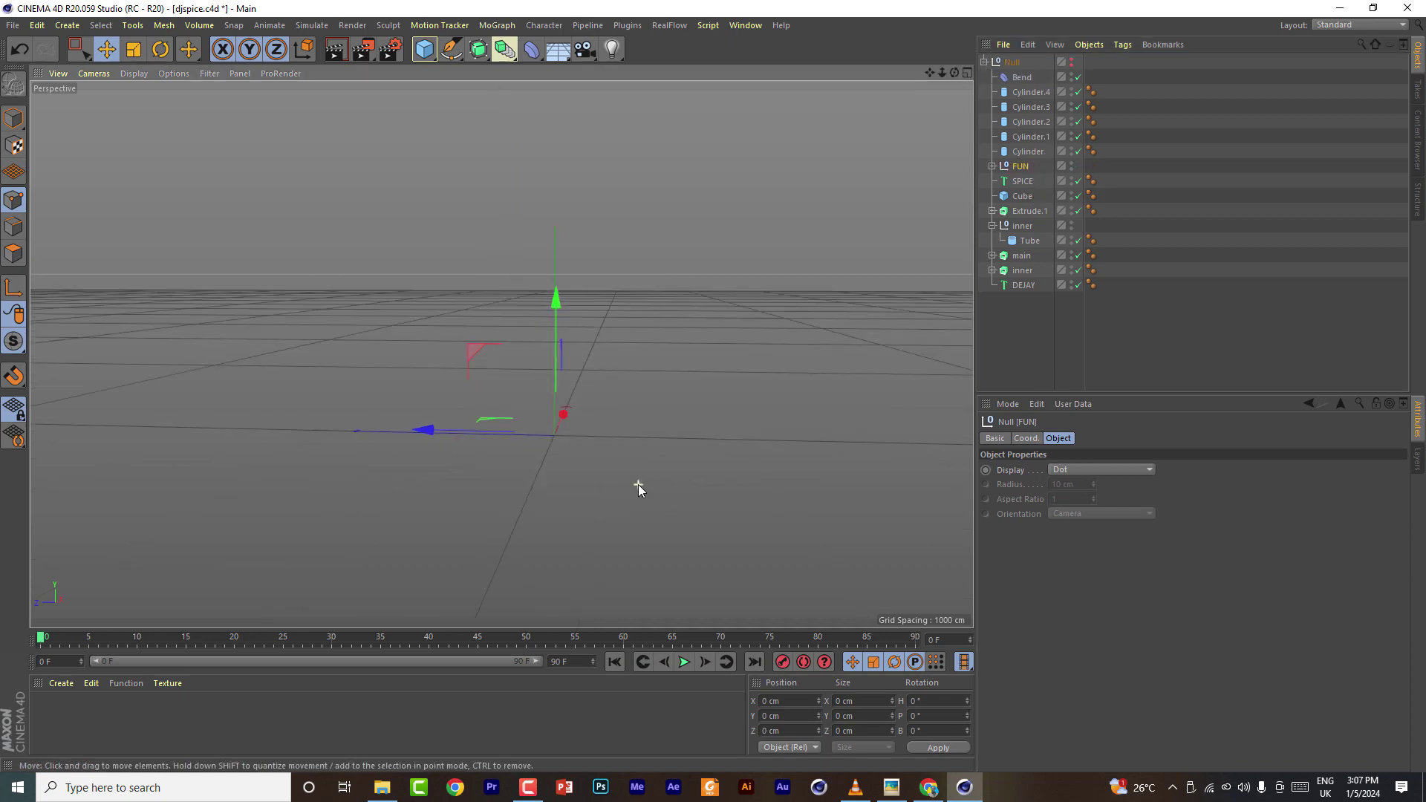
{"action": "left_click", "coordinate": [1071, 60]}
{"action": "left_click_drag", "start_coordinate": [955, 73], "coordinate": [758, 91]}
{"action": "left_click", "coordinate": [992, 166]}
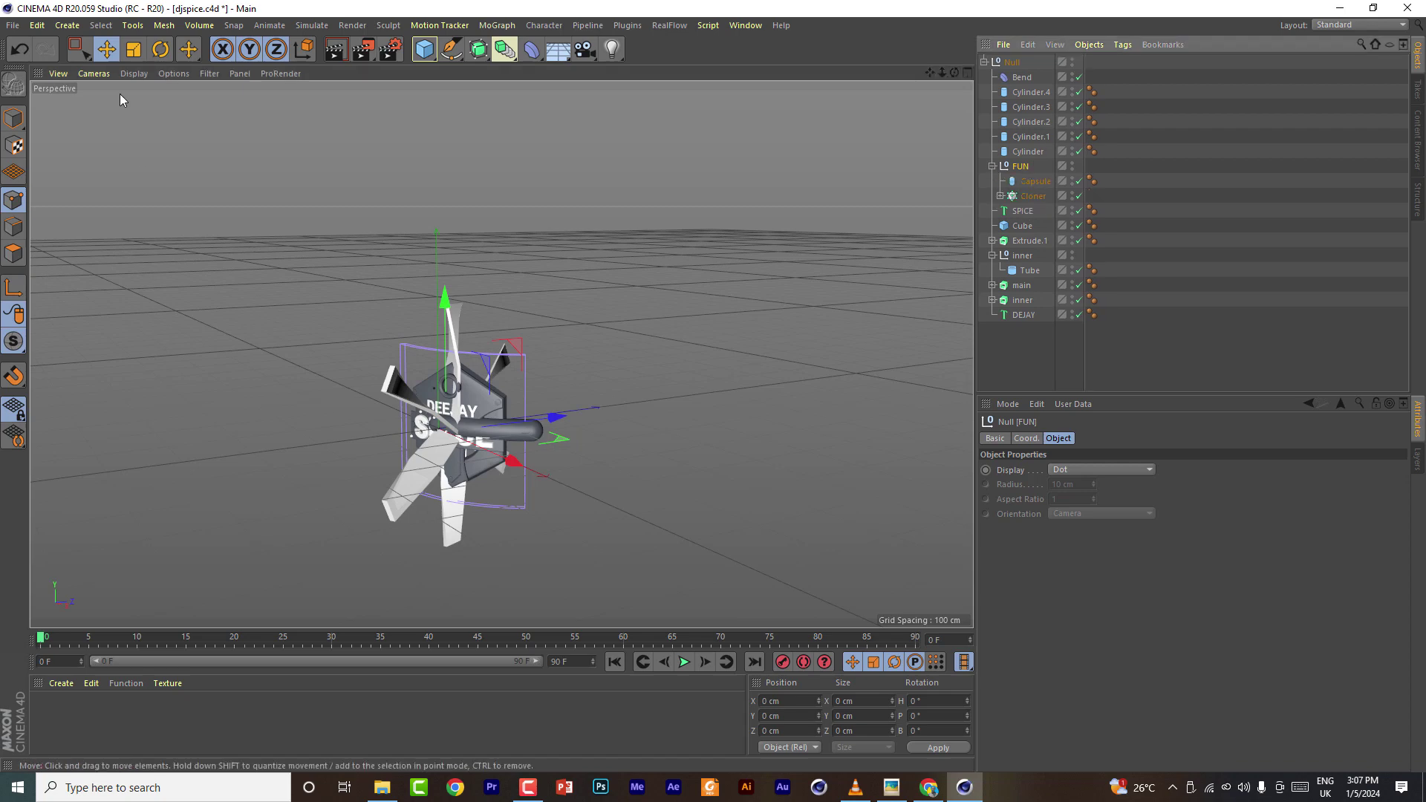
Rotate the FUN group to a heading of about 100° so the propeller faces the badge's front, and scale it down
{"action": "left_click", "coordinate": [161, 49]}
{"action": "left_click_drag", "start_coordinate": [435, 459], "coordinate": [725, 436]}
{"action": "left_click_drag", "start_coordinate": [955, 73], "coordinate": [153, 34]}
{"action": "left_click", "coordinate": [134, 49]}
{"action": "left_click_drag", "start_coordinate": [631, 429], "coordinate": [160, 466]}
{"action": "scroll", "coordinate": [468, 450], "scroll_direction": "up", "scroll_amount": 10}
Disable the Bend deformer and move the propeller in the Front view onto the ring above the DEEJAY text
{"action": "middle_click", "coordinate": [942, 153]}
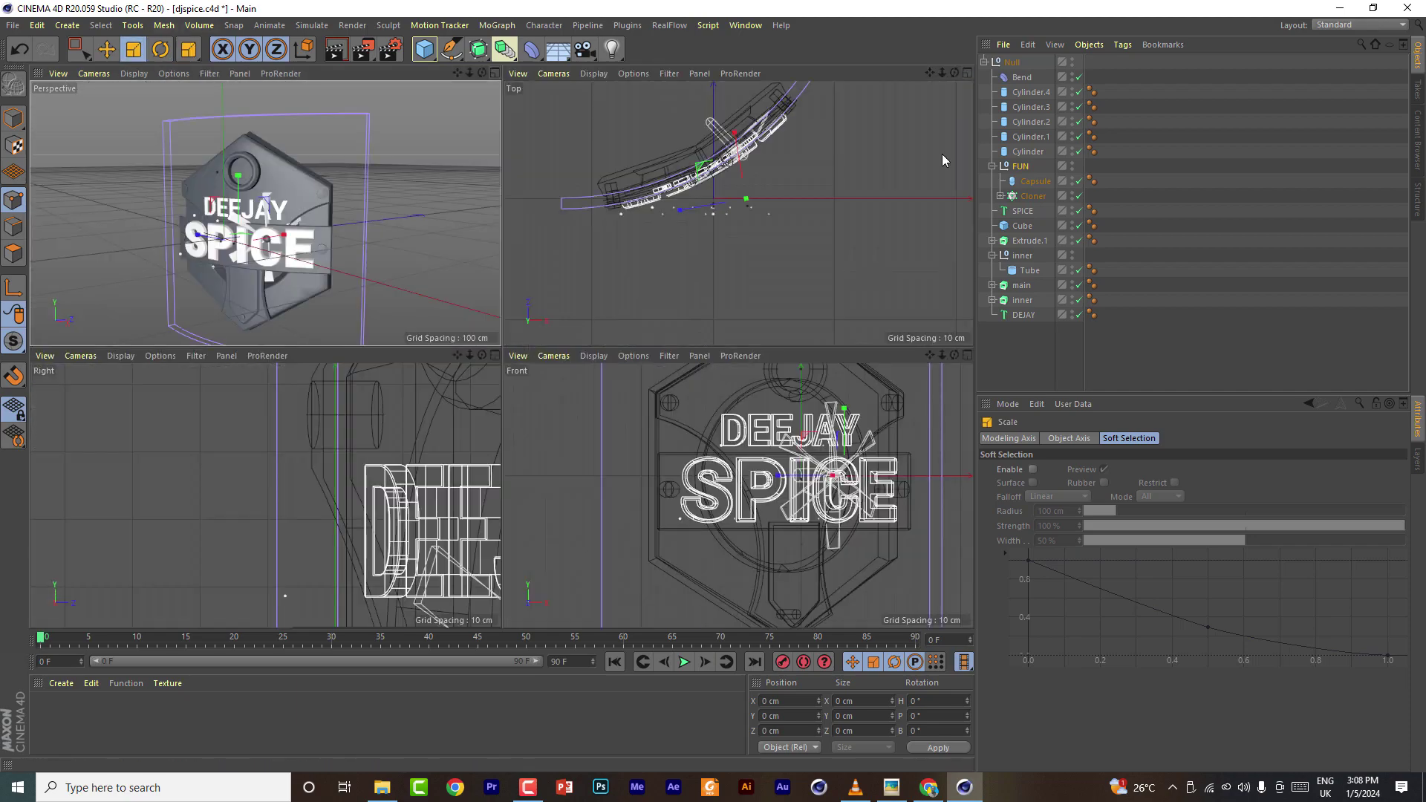
{"action": "left_click", "coordinate": [967, 355]}
{"action": "scroll", "coordinate": [895, 107], "scroll_direction": "down", "scroll_amount": 5}
{"action": "left_click", "coordinate": [105, 48]}
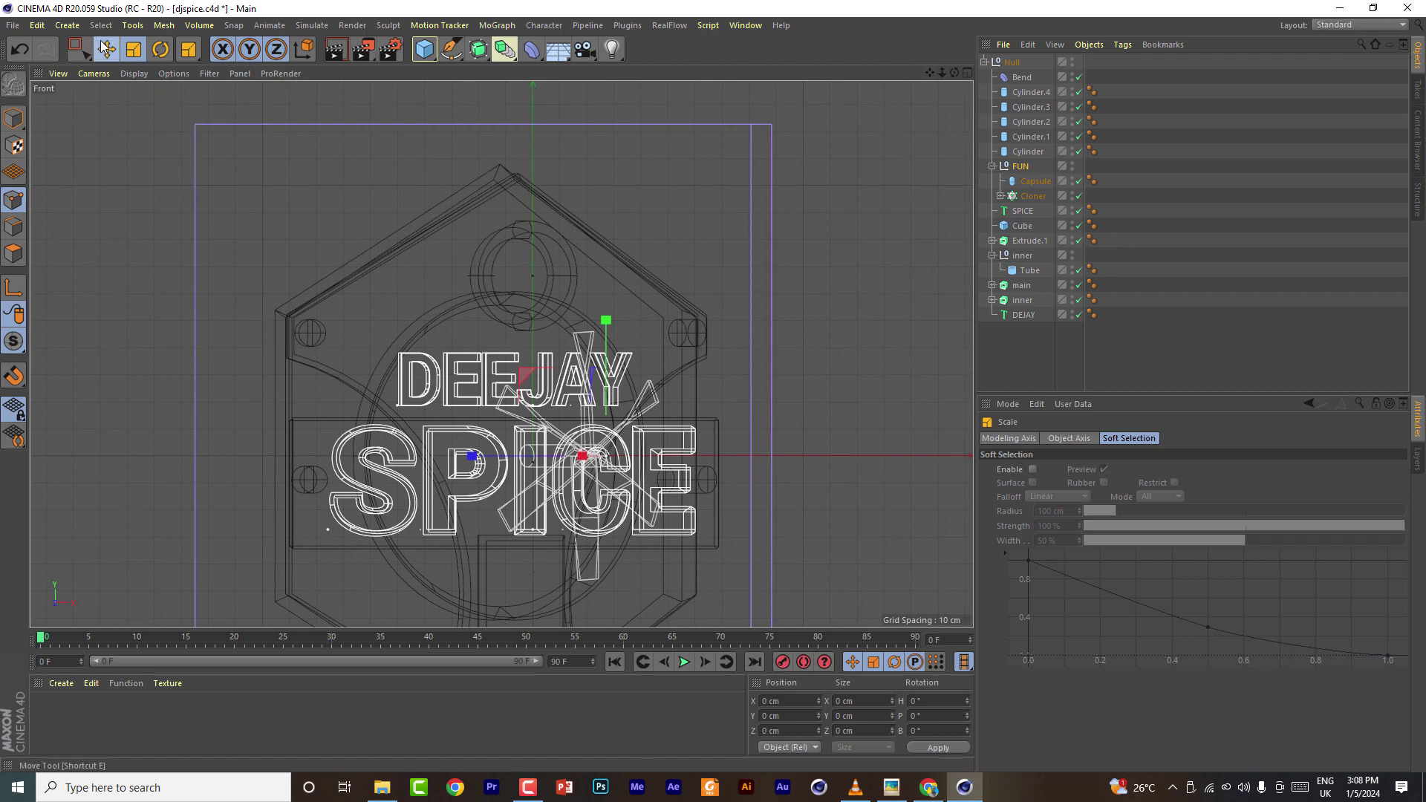
{"action": "left_click", "coordinate": [106, 48]}
{"action": "left_click", "coordinate": [1079, 78]}
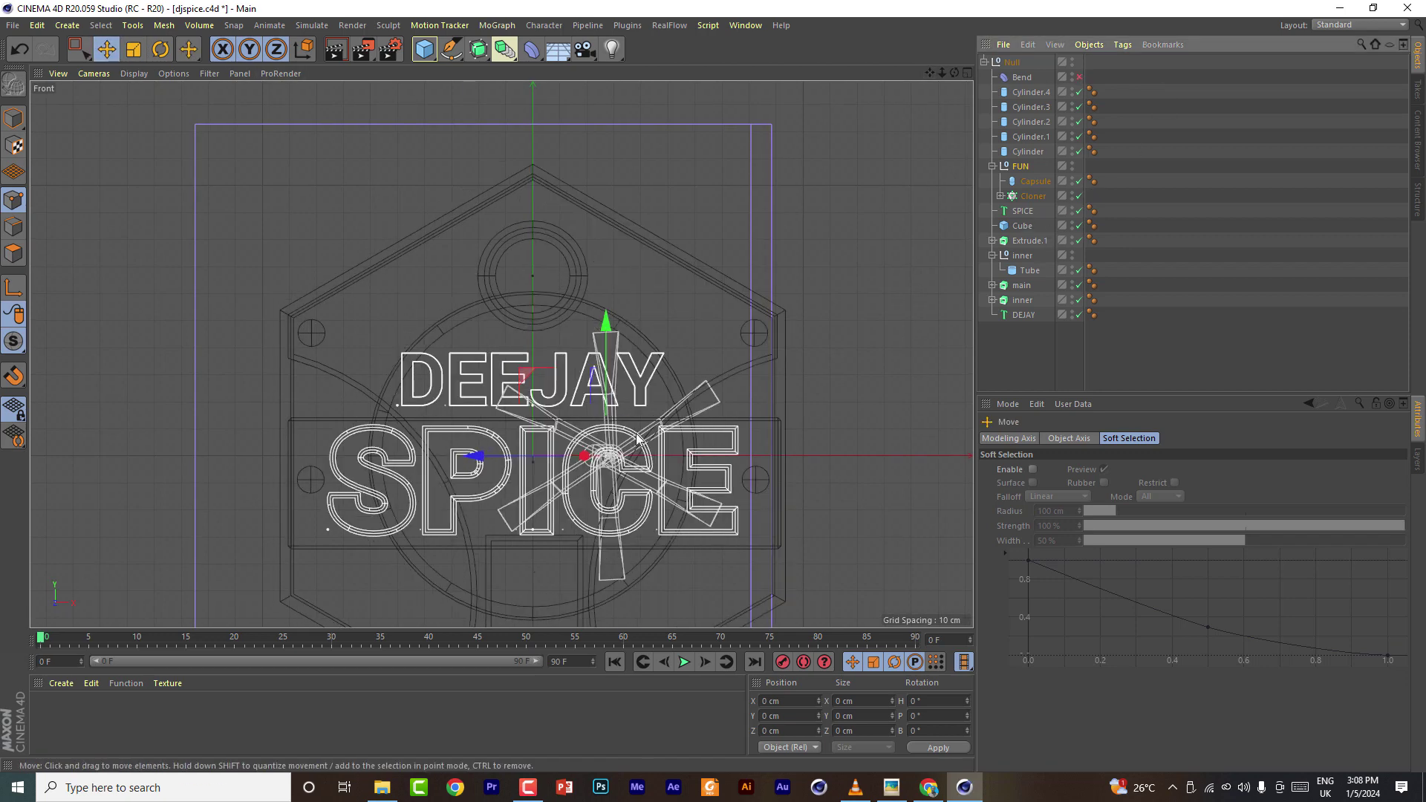
{"action": "left_click_drag", "start_coordinate": [637, 436], "coordinate": [450, 194]}
{"action": "scroll", "coordinate": [530, 273], "scroll_direction": "up", "scroll_amount": 5}
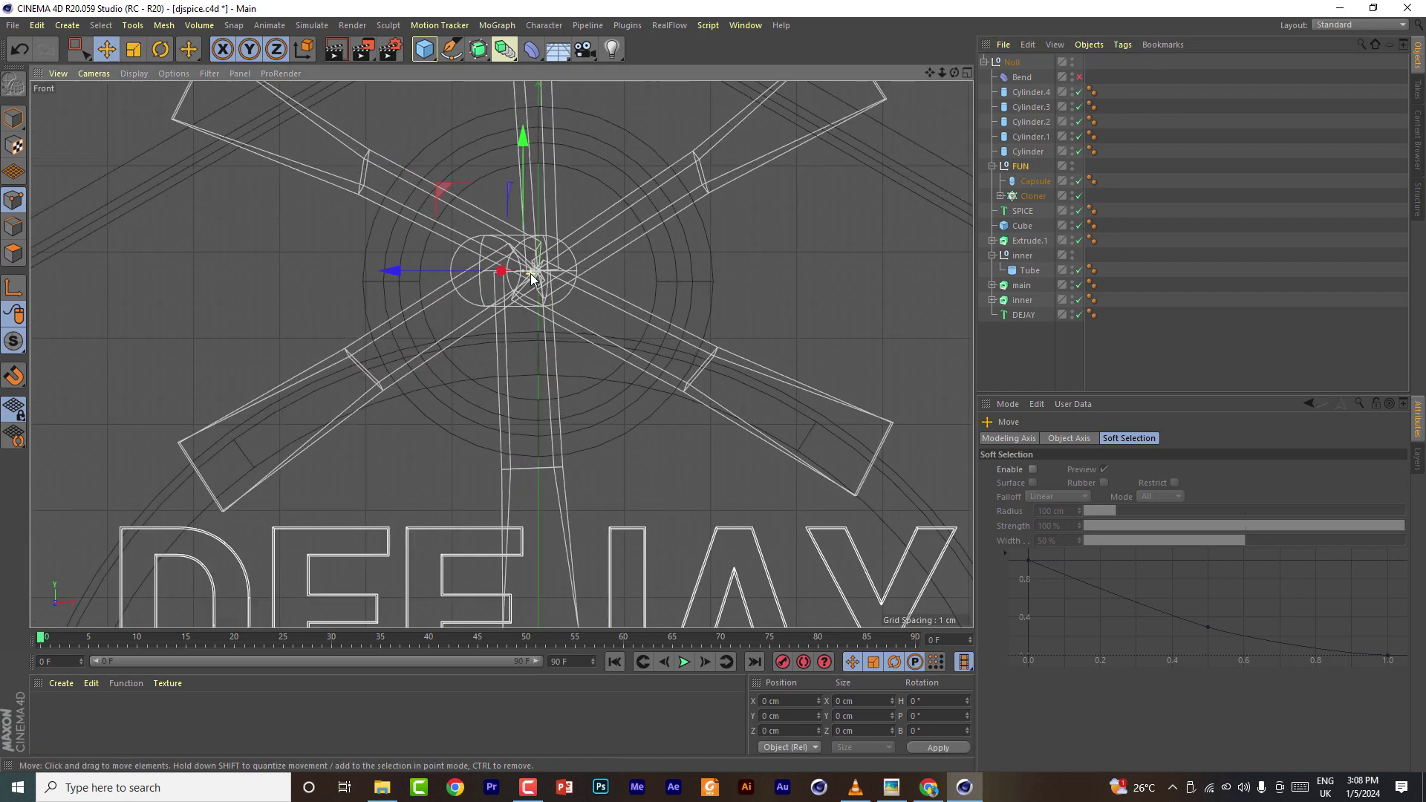
Scale the propeller down so it fits inside the ring above the DEEJAY text
{"action": "left_click", "coordinate": [134, 48]}
{"action": "left_click_drag", "start_coordinate": [705, 265], "coordinate": [113, 283]}
{"action": "key", "text": "ctrl+z"}
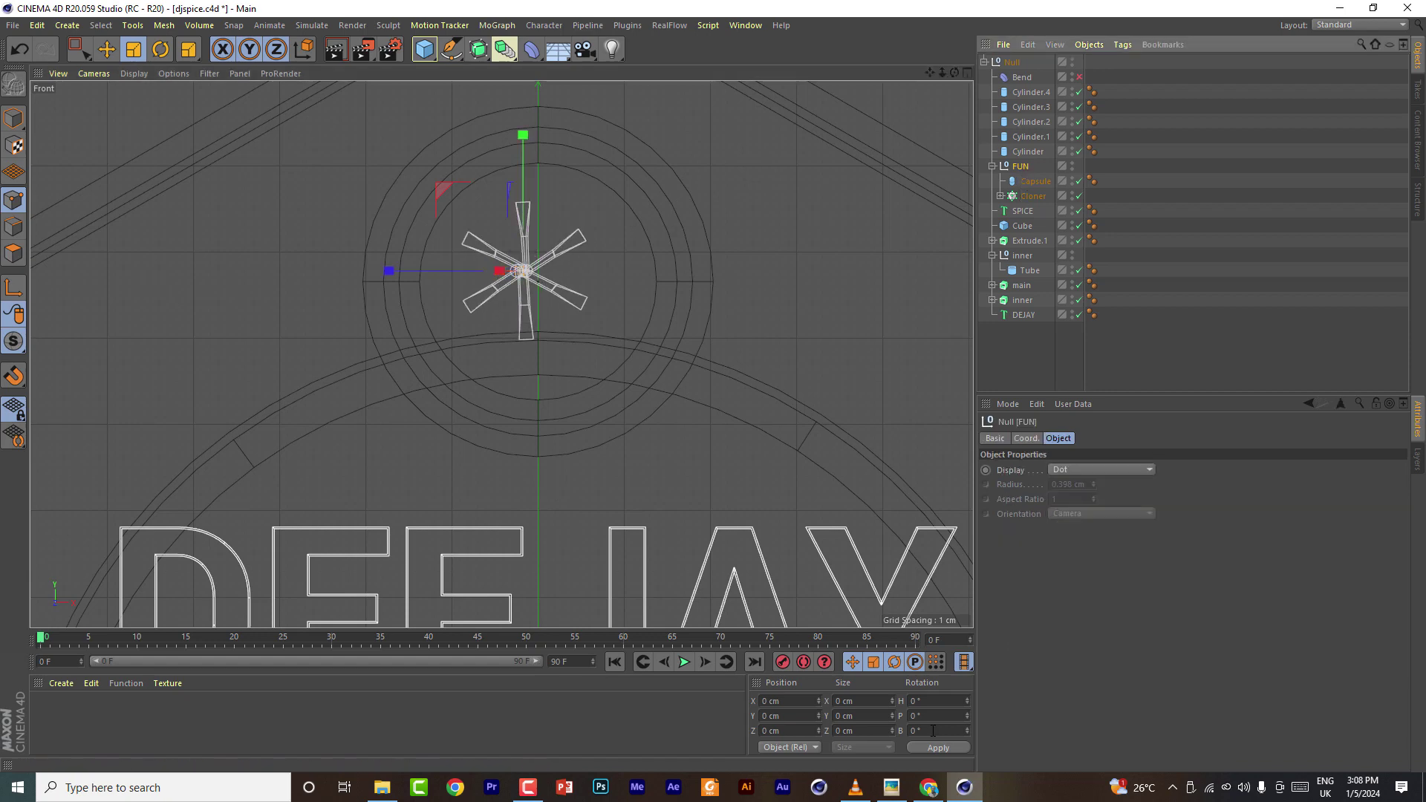
Set the FUN group's heading rotation to 90° so the propeller lies square to the badge
{"action": "left_click", "coordinate": [968, 73]}
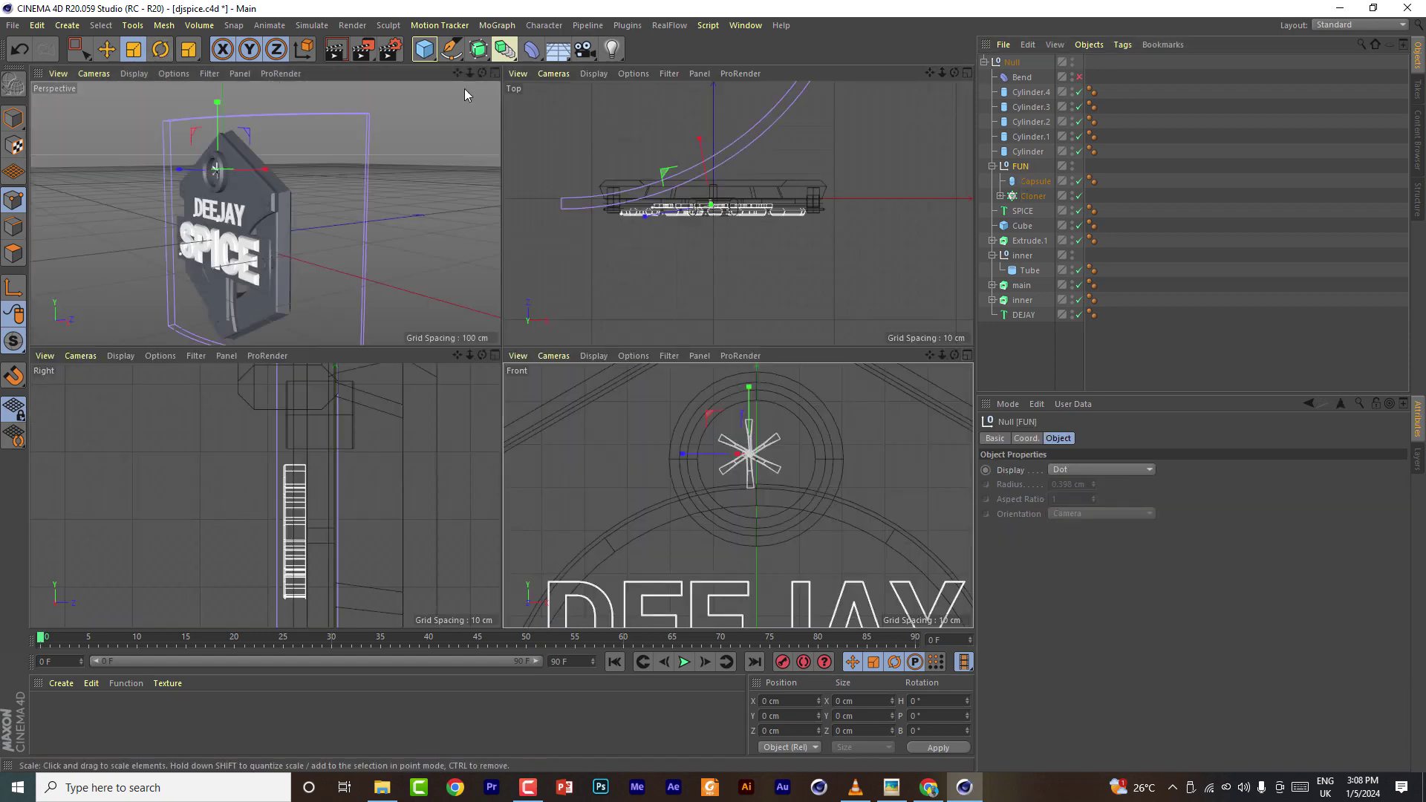
{"action": "left_click", "coordinate": [494, 73]}
{"action": "scroll", "coordinate": [433, 273], "scroll_direction": "up", "scroll_amount": 6}
{"action": "left_click_drag", "start_coordinate": [954, 73], "coordinate": [1020, 74]}
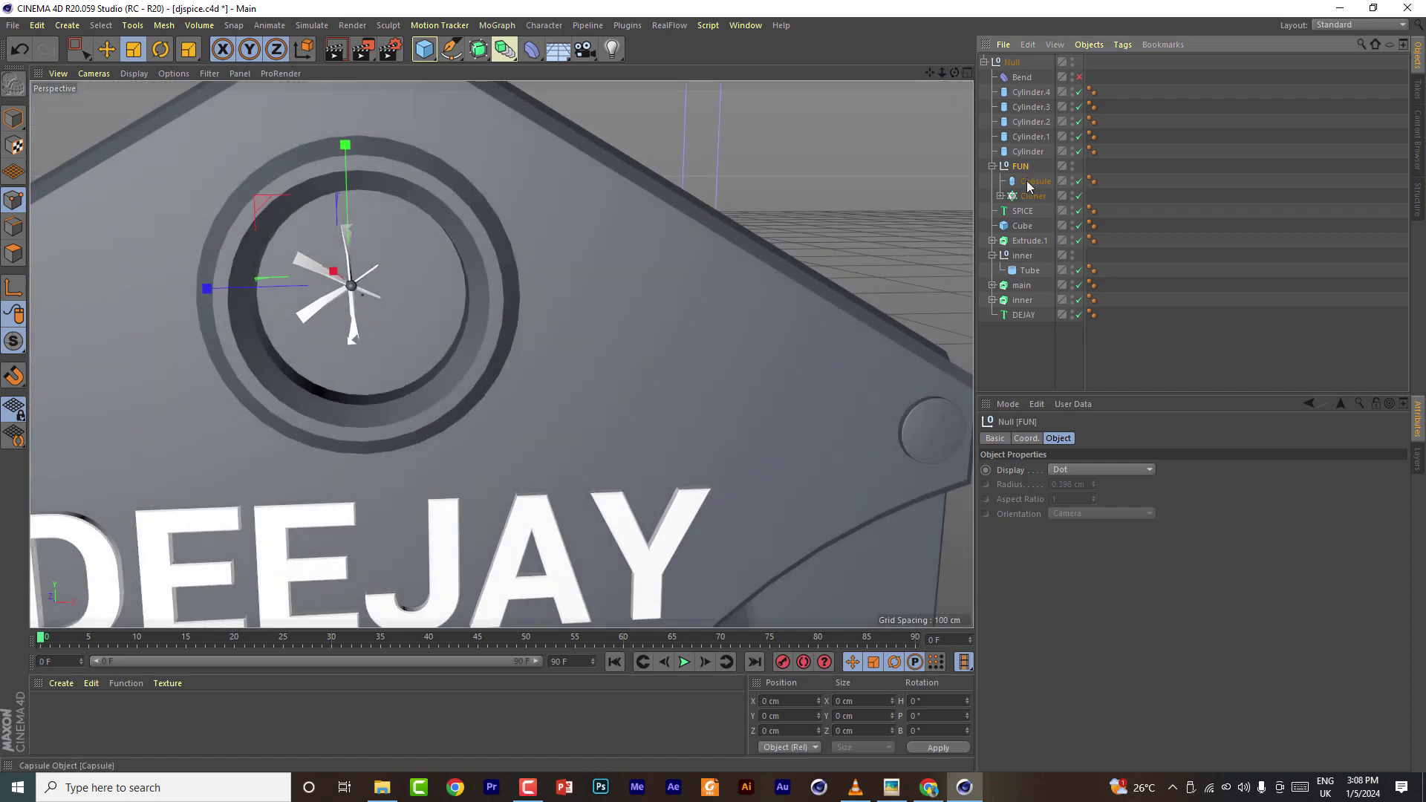
{"action": "left_click", "coordinate": [1027, 438]}
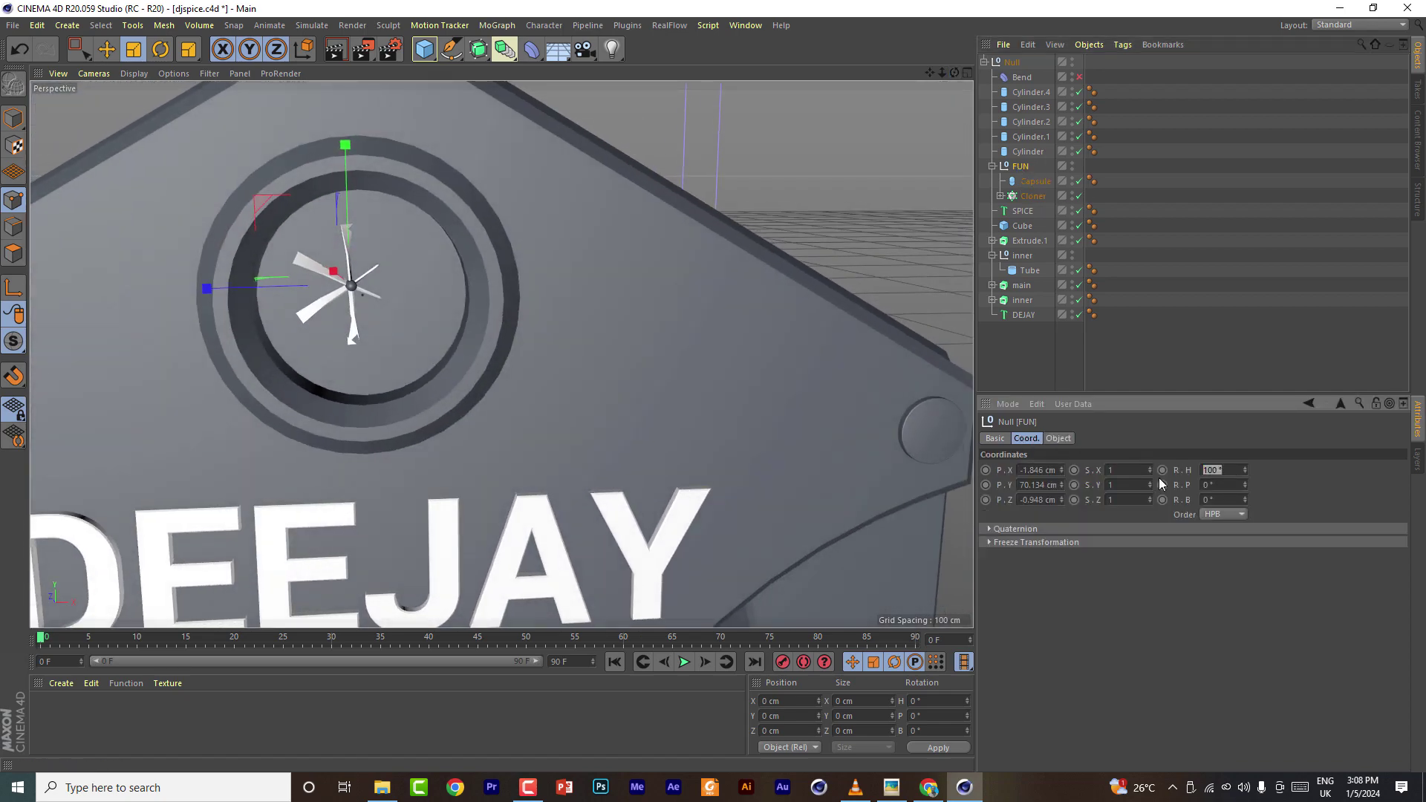
{"action": "type", "text": "0"}
{"action": "left_click", "coordinate": [1223, 485]}
{"action": "type", "text": "90"}
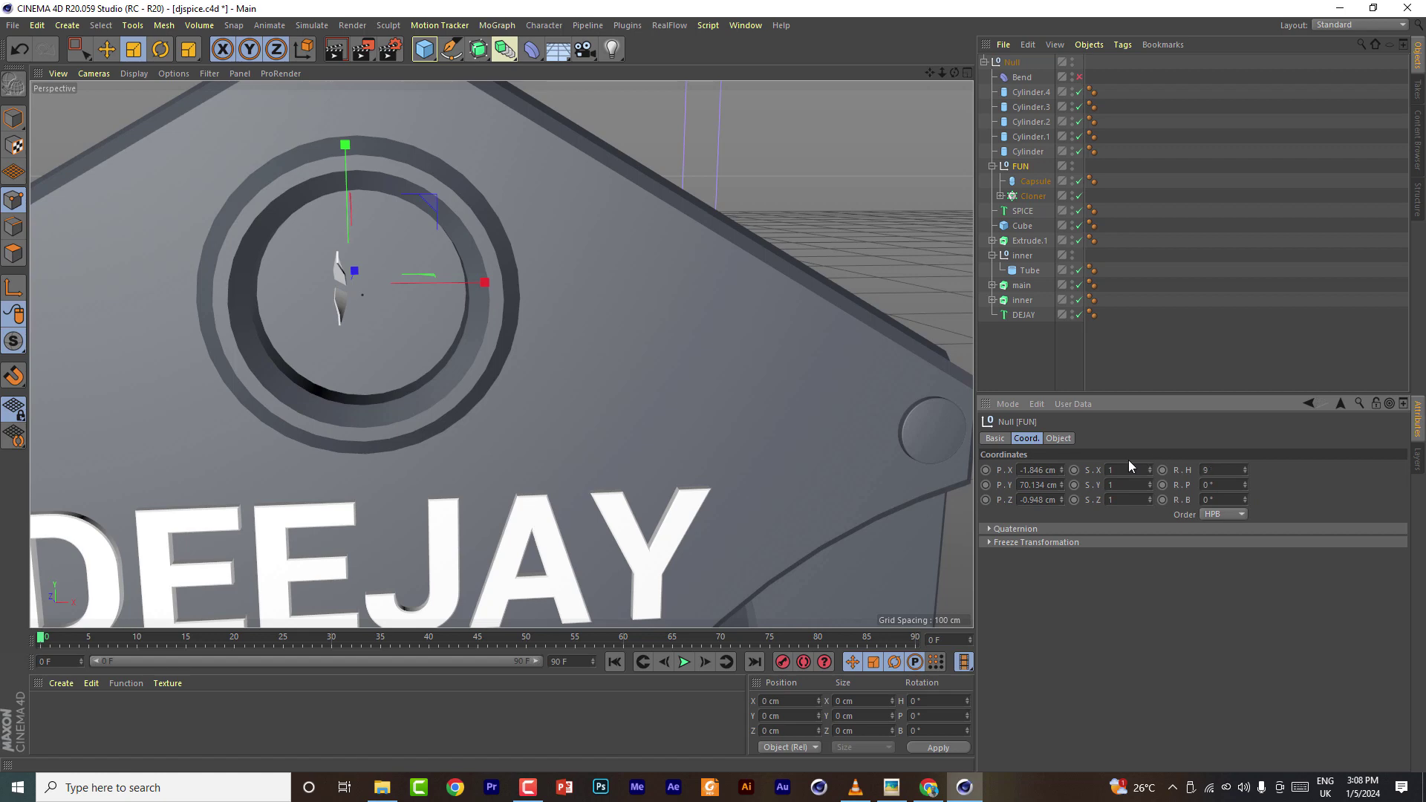
{"action": "key", "text": "Return"}
Centre the propeller in the ring in the Front view and scale it up to nearly fill the opening
{"action": "left_click", "coordinate": [966, 72]}
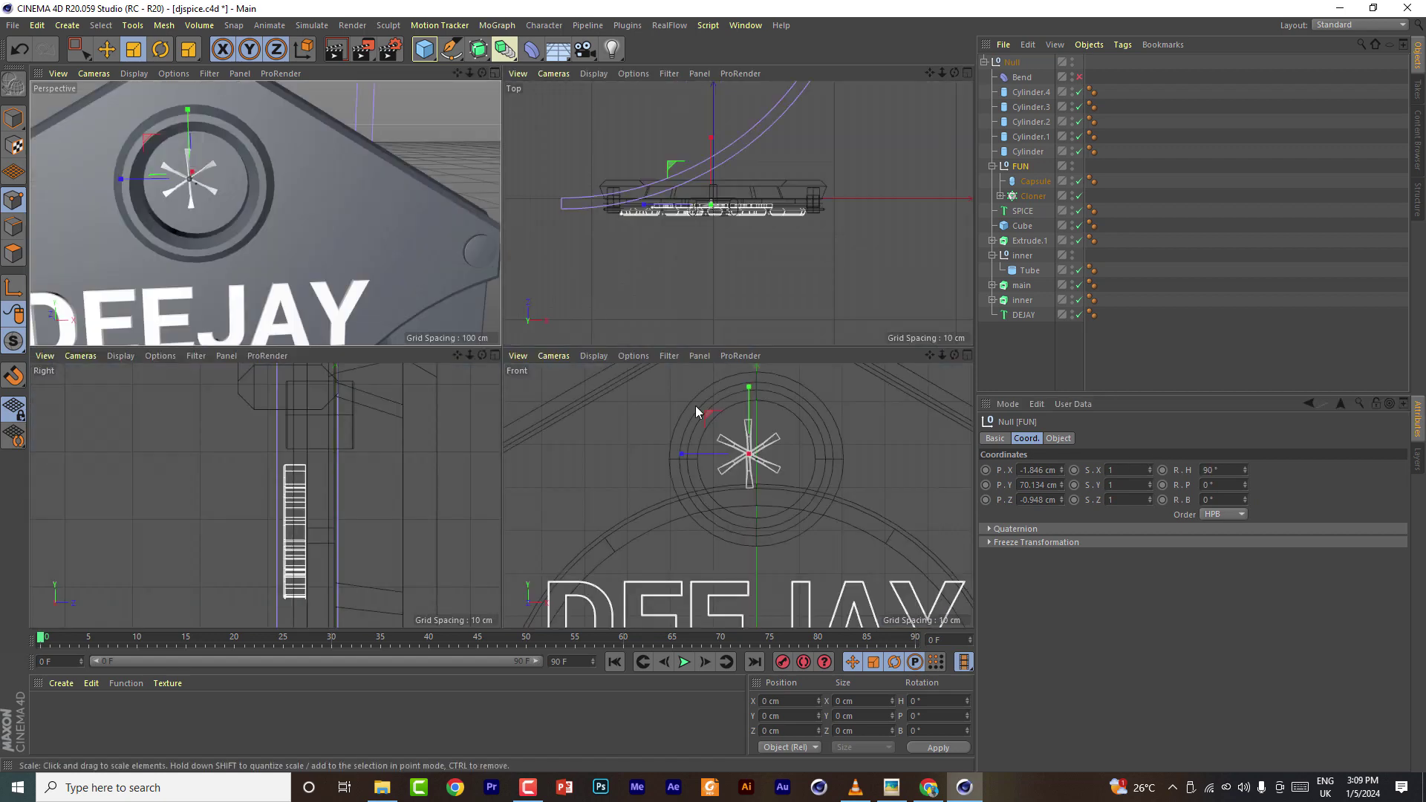
{"action": "left_click", "coordinate": [967, 355]}
{"action": "left_click", "coordinate": [106, 49]}
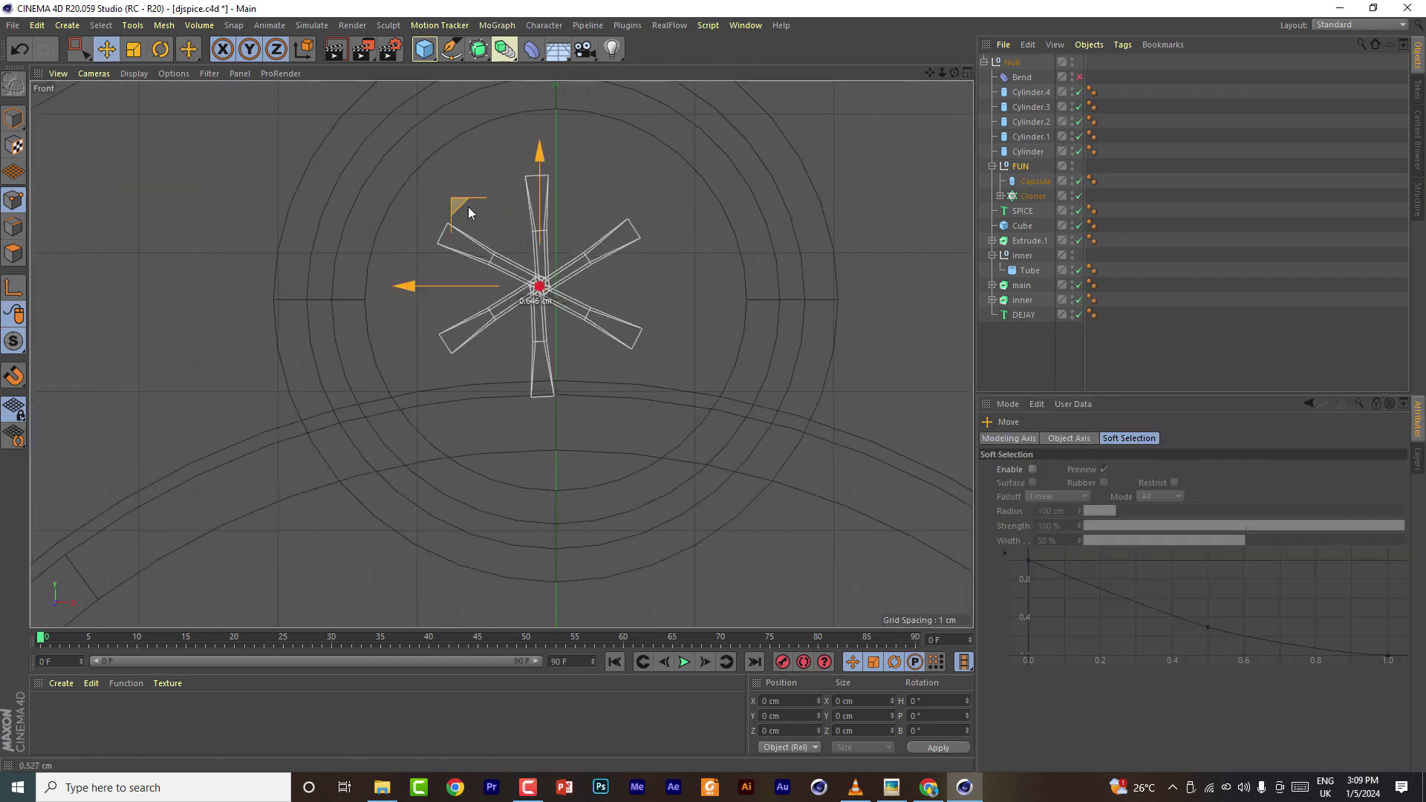
{"action": "key", "text": "t"}
{"action": "left_click_drag", "start_coordinate": [906, 197], "coordinate": [956, 194]}
Nudge the propeller along its depth in the Top view and scale it to about 96%
{"action": "left_click", "coordinate": [967, 72]}
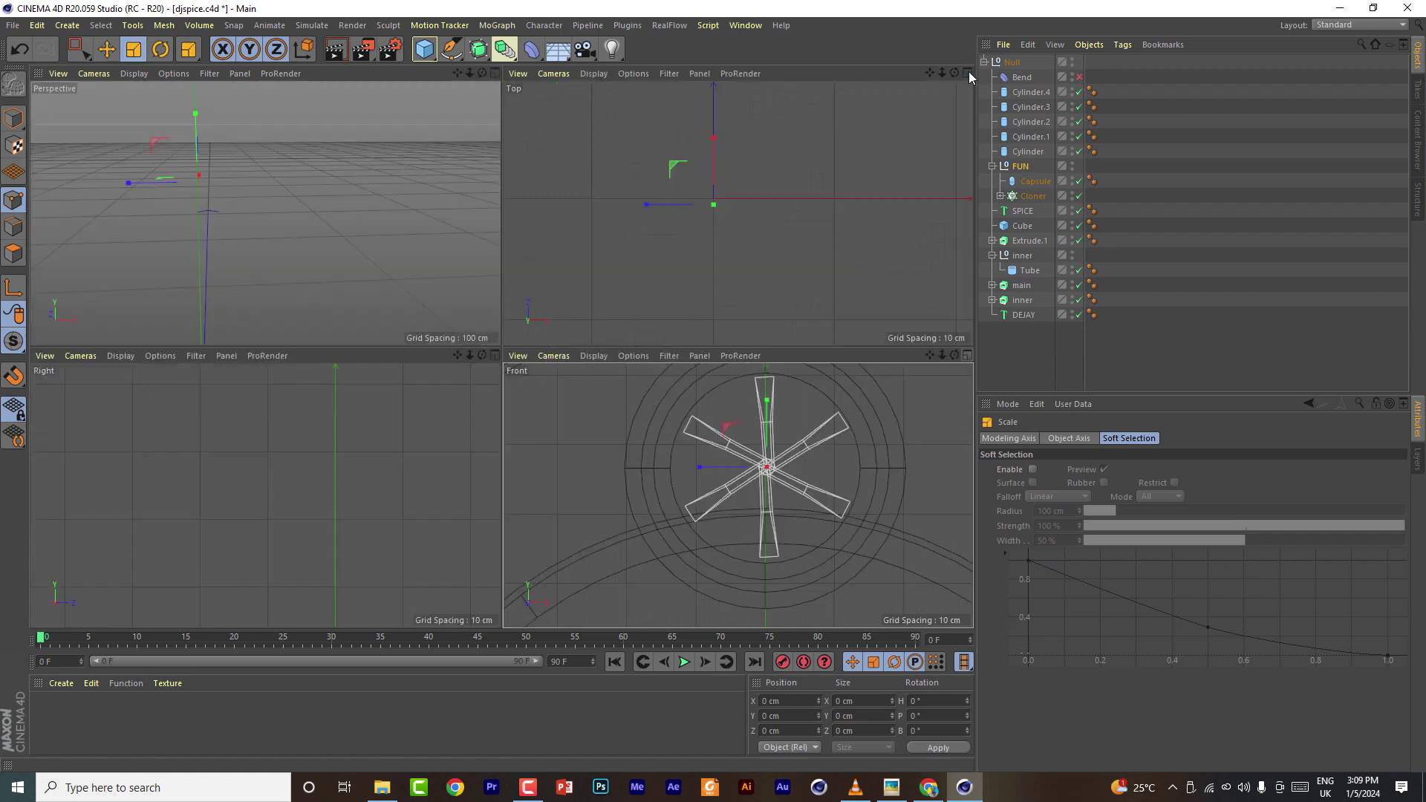
{"action": "left_click", "coordinate": [106, 49]}
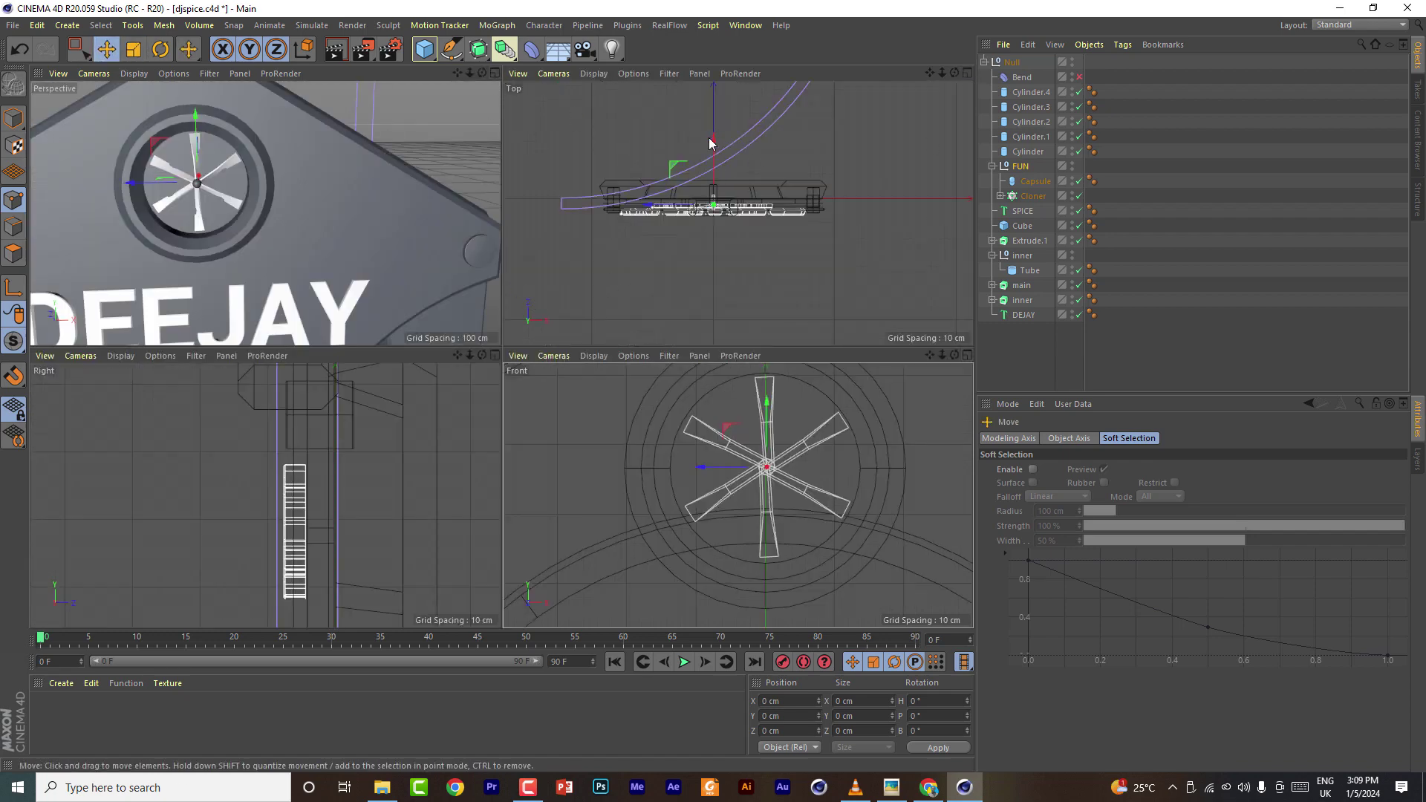
{"action": "left_click_drag", "start_coordinate": [713, 146], "coordinate": [714, 149]}
{"action": "key", "text": "t"}
{"action": "left_click_drag", "start_coordinate": [213, 130], "coordinate": [199, 164]}
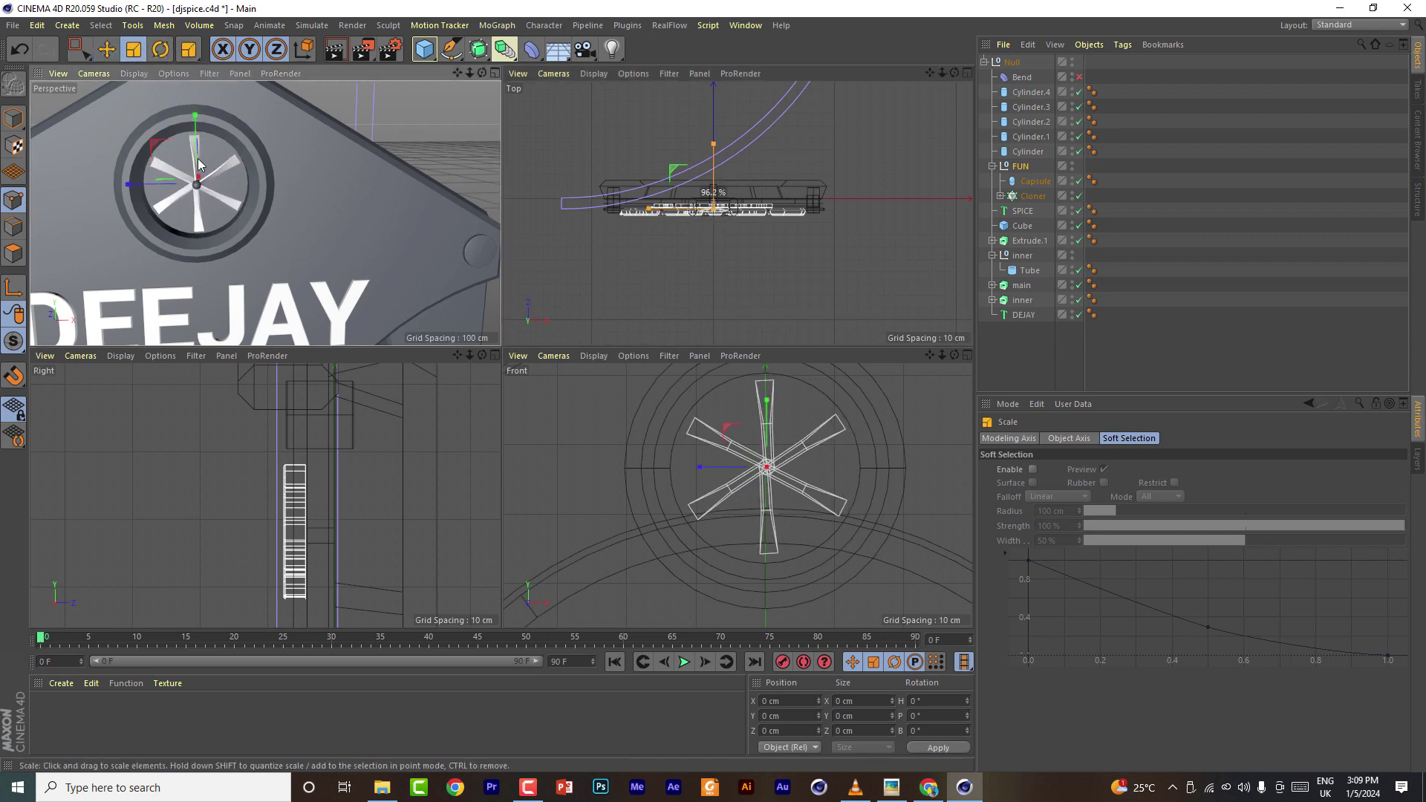
Widen the propeller blades by scaling the cloner's Cube in Model mode to about 4.6 cm along Y
{"action": "left_click", "coordinate": [1001, 195]}
{"action": "left_click", "coordinate": [1038, 210]}
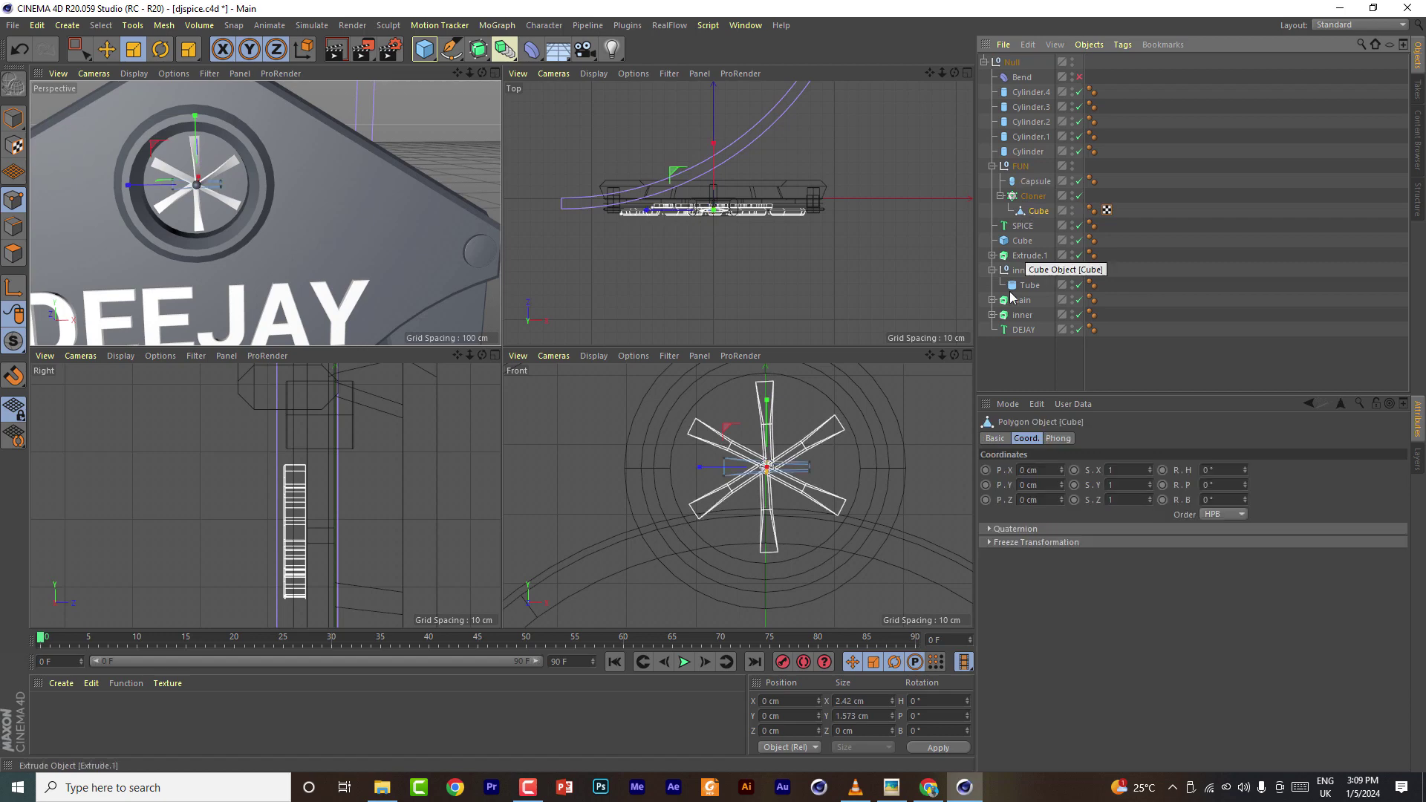
{"action": "scroll", "coordinate": [754, 475], "scroll_direction": "up", "scroll_amount": 5}
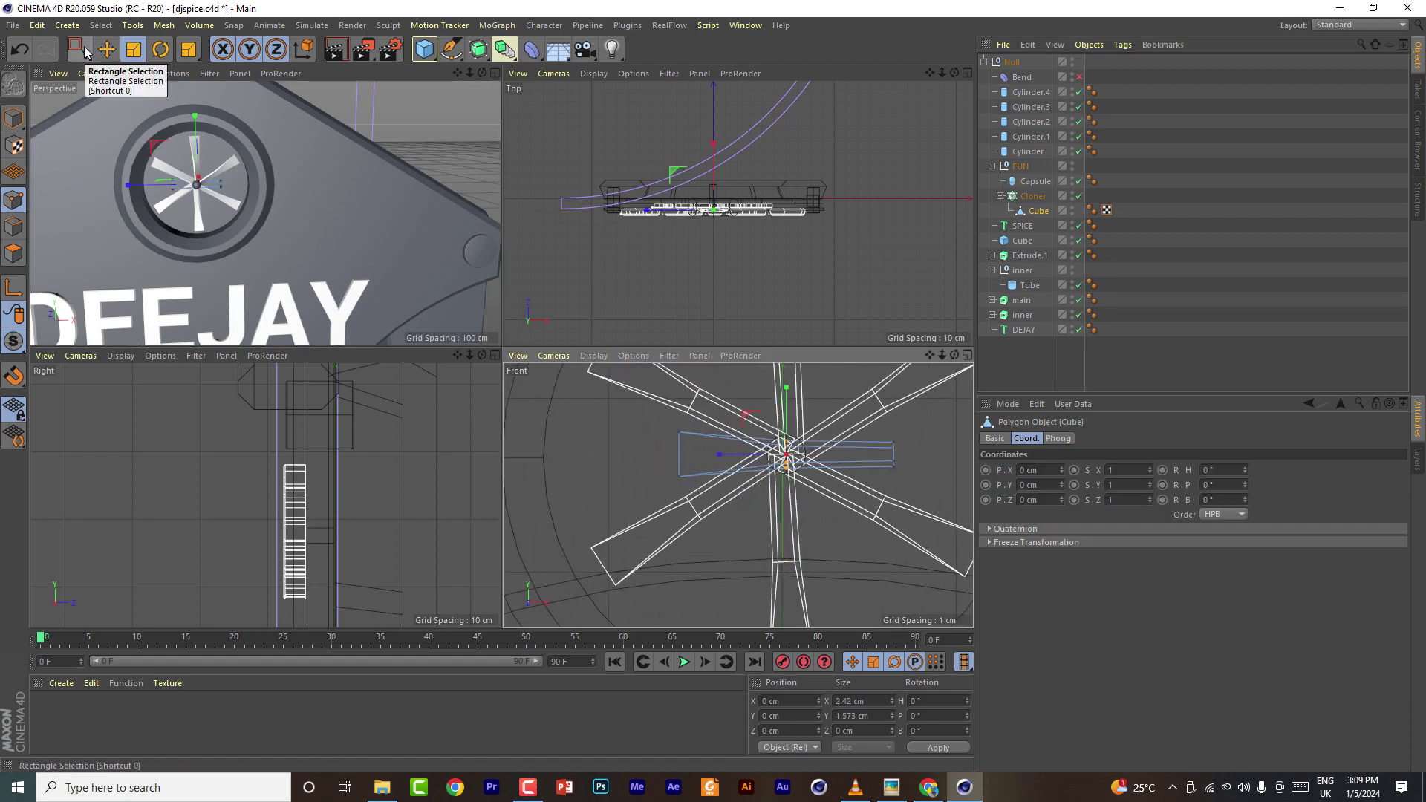
{"action": "left_click", "coordinate": [13, 119]}
{"action": "left_click_drag", "start_coordinate": [787, 389], "coordinate": [789, 365]}
{"action": "scroll", "coordinate": [191, 181], "scroll_direction": "up", "scroll_amount": 5}
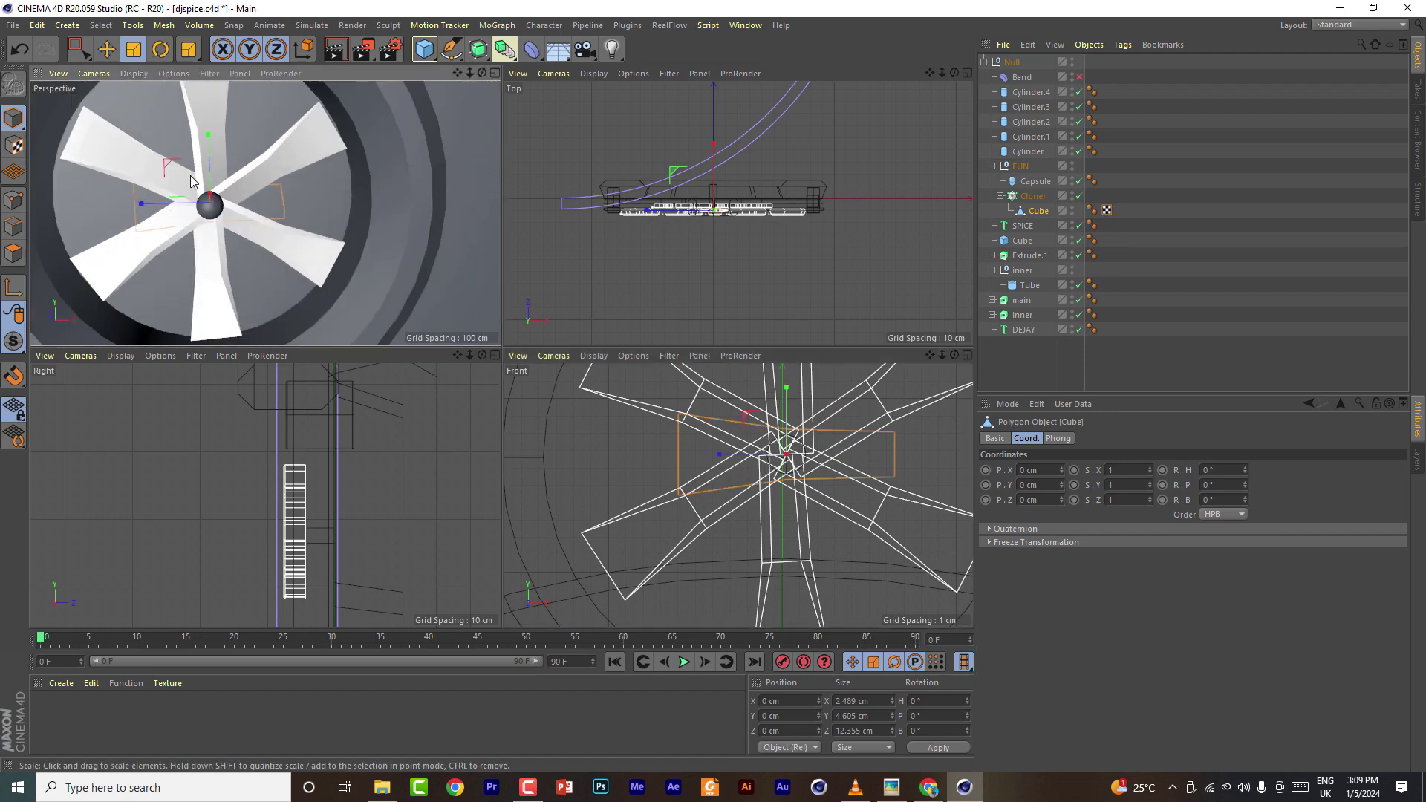
Check the widened blades from another angle and save the project
{"action": "left_click_drag", "start_coordinate": [482, 73], "coordinate": [401, 93]}
{"action": "mouse_move", "coordinate": [482, 73]}
{"action": "left_mouse_down"}
{"action": "mouse_move", "coordinate": [587, 52]}
{"action": "mouse_move", "coordinate": [497, 74]}
{"action": "left_mouse_up"}
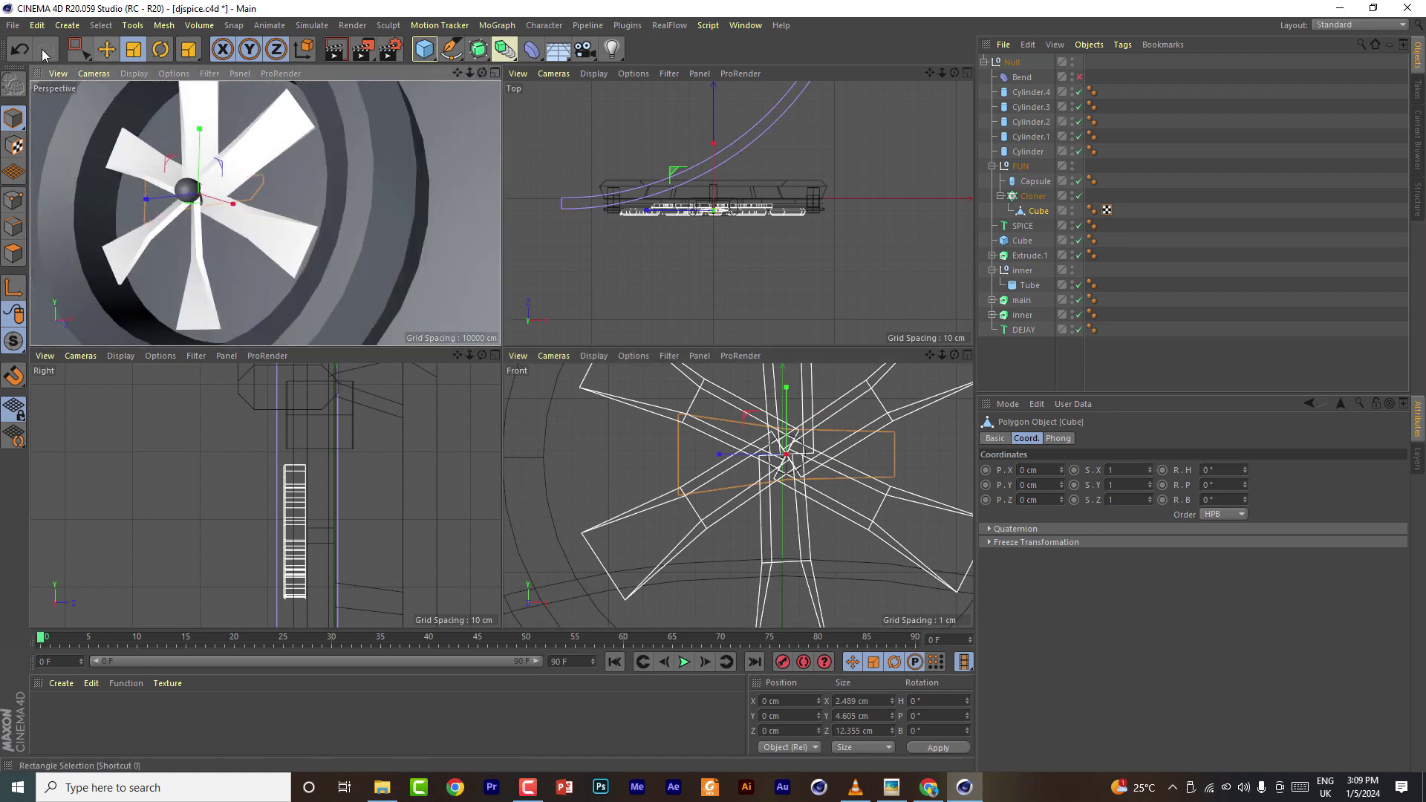
{"action": "left_click", "coordinate": [13, 25]}
{"action": "left_click", "coordinate": [37, 147]}
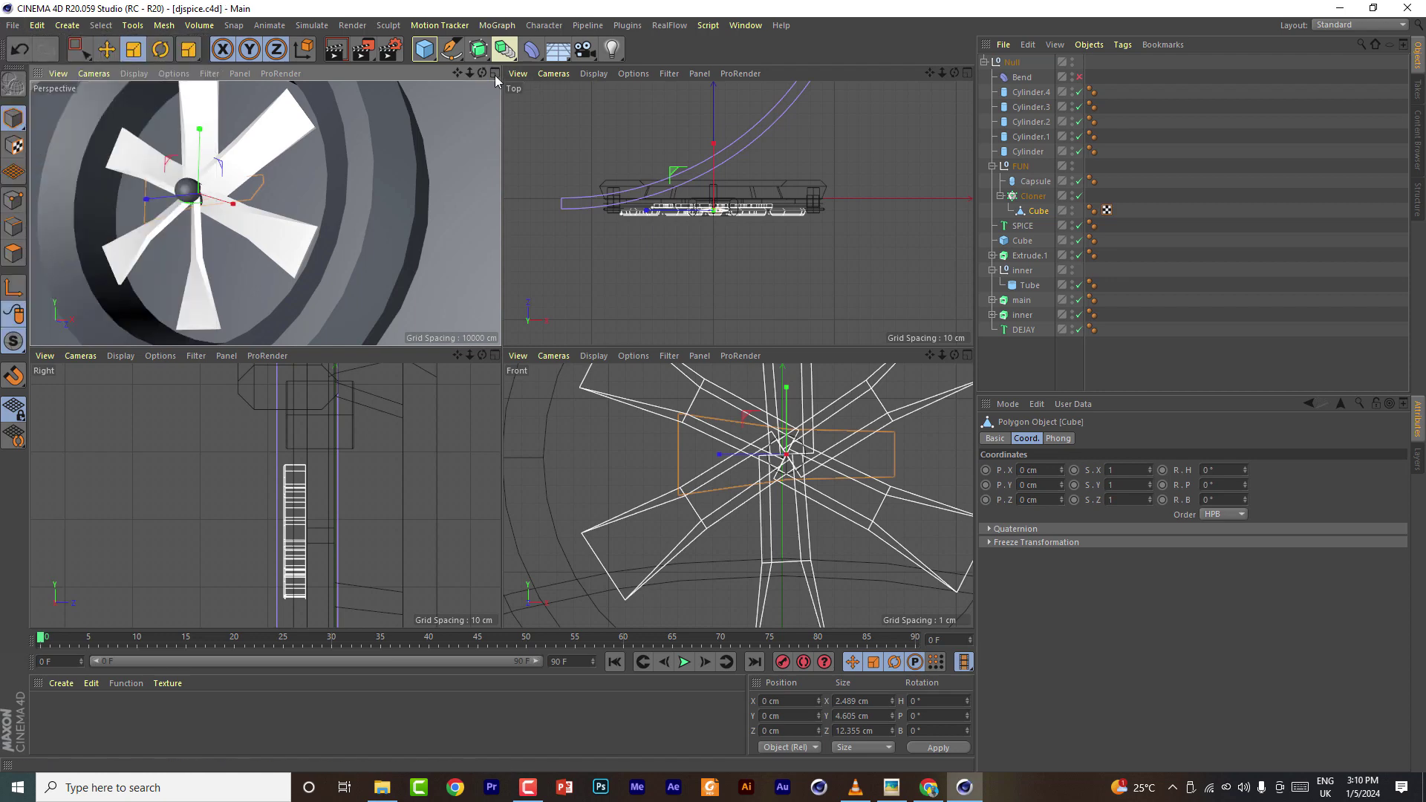
Re-enable the Bend deformer and review the whole curved badge with the propeller in place
{"action": "left_click", "coordinate": [495, 74]}
{"action": "mouse_move", "coordinate": [941, 72]}
{"action": "left_mouse_down"}
{"action": "mouse_move", "coordinate": [913, 75]}
{"action": "mouse_move", "coordinate": [956, 74]}
{"action": "left_mouse_up"}
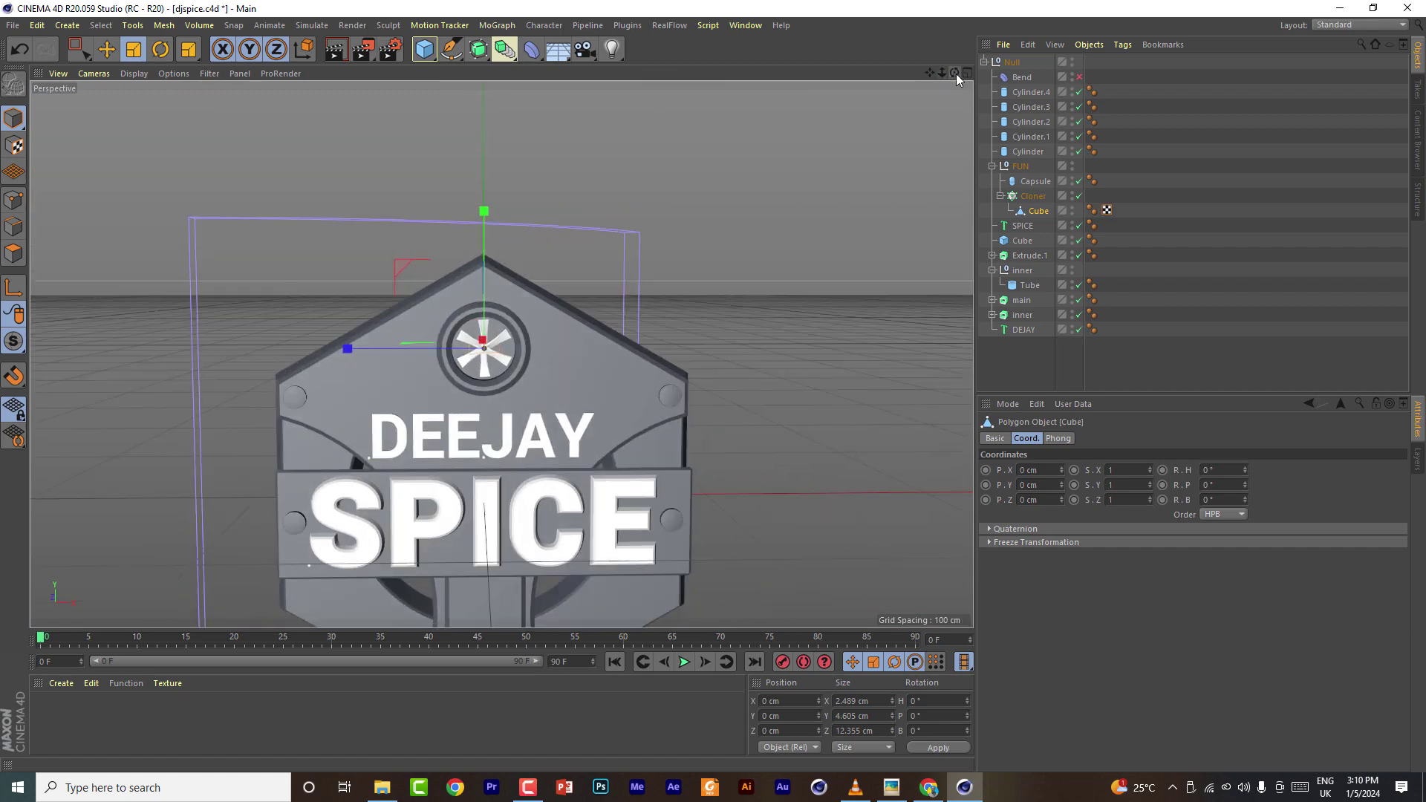
{"action": "left_click", "coordinate": [1079, 77]}
{"action": "mouse_move", "coordinate": [956, 73]}
{"action": "left_mouse_down"}
{"action": "mouse_move", "coordinate": [984, 80]}
{"action": "mouse_move", "coordinate": [962, 79]}
{"action": "left_mouse_up"}
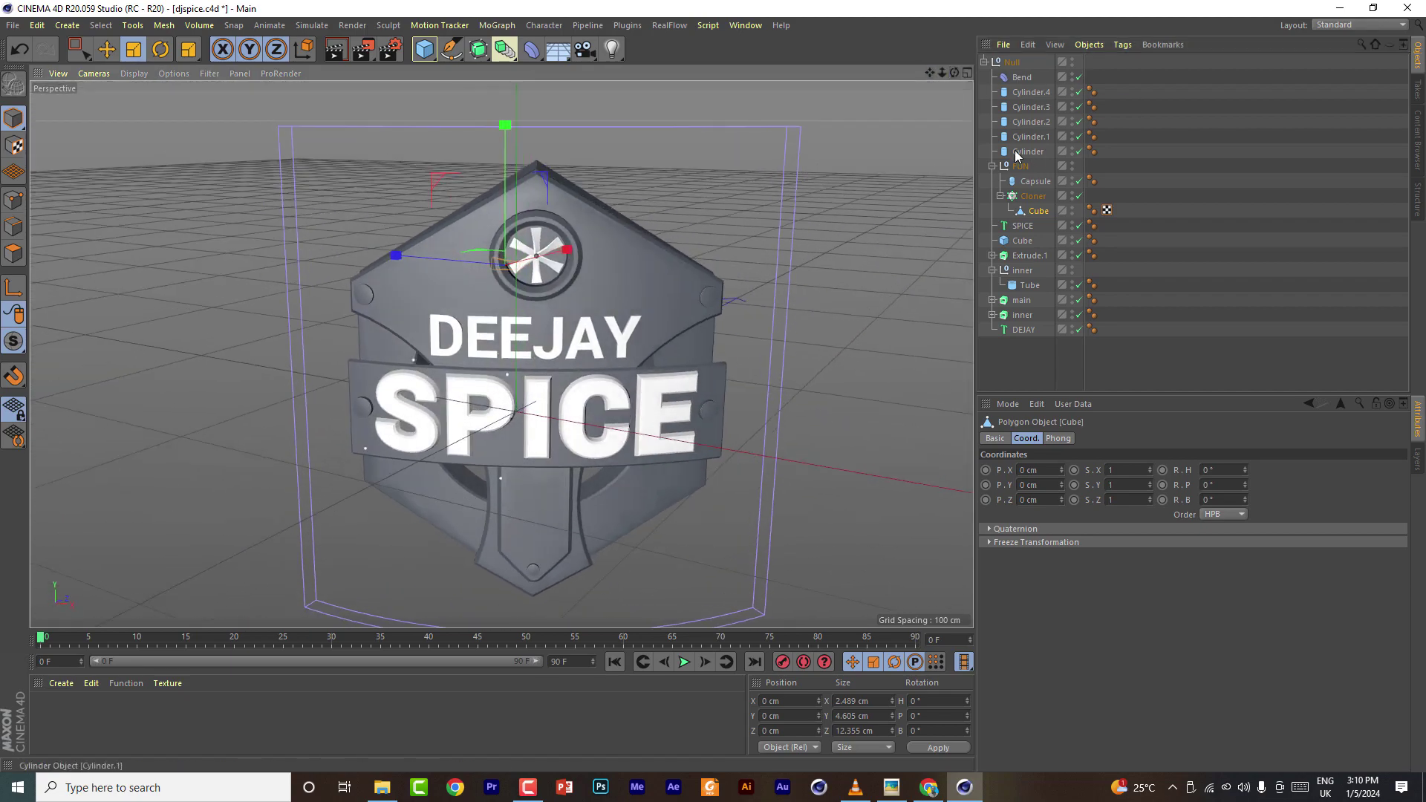
{"action": "left_click", "coordinate": [1019, 166]}
{"action": "left_click", "coordinate": [984, 62]}
{"action": "left_click", "coordinate": [996, 149]}
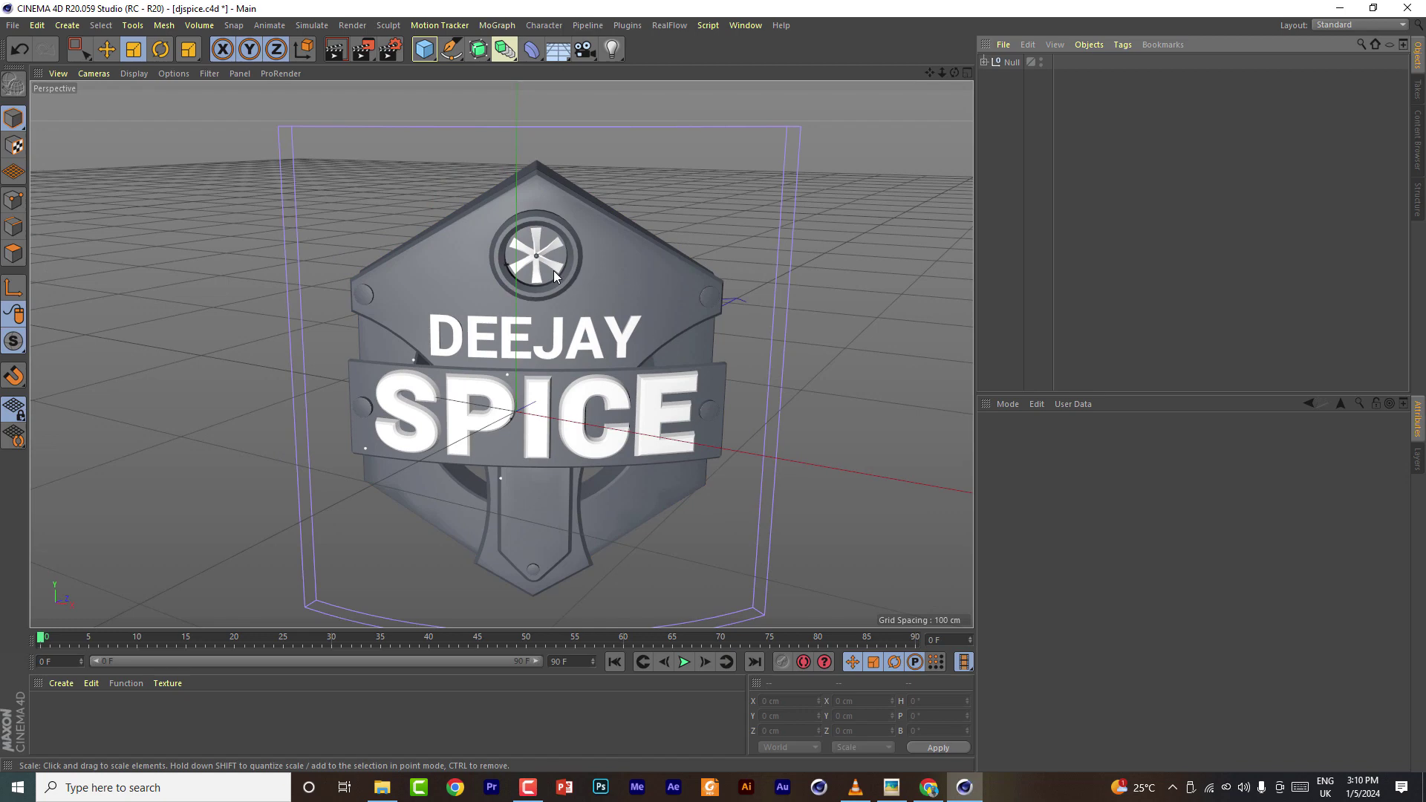
{"action": "left_click", "coordinate": [984, 62]}
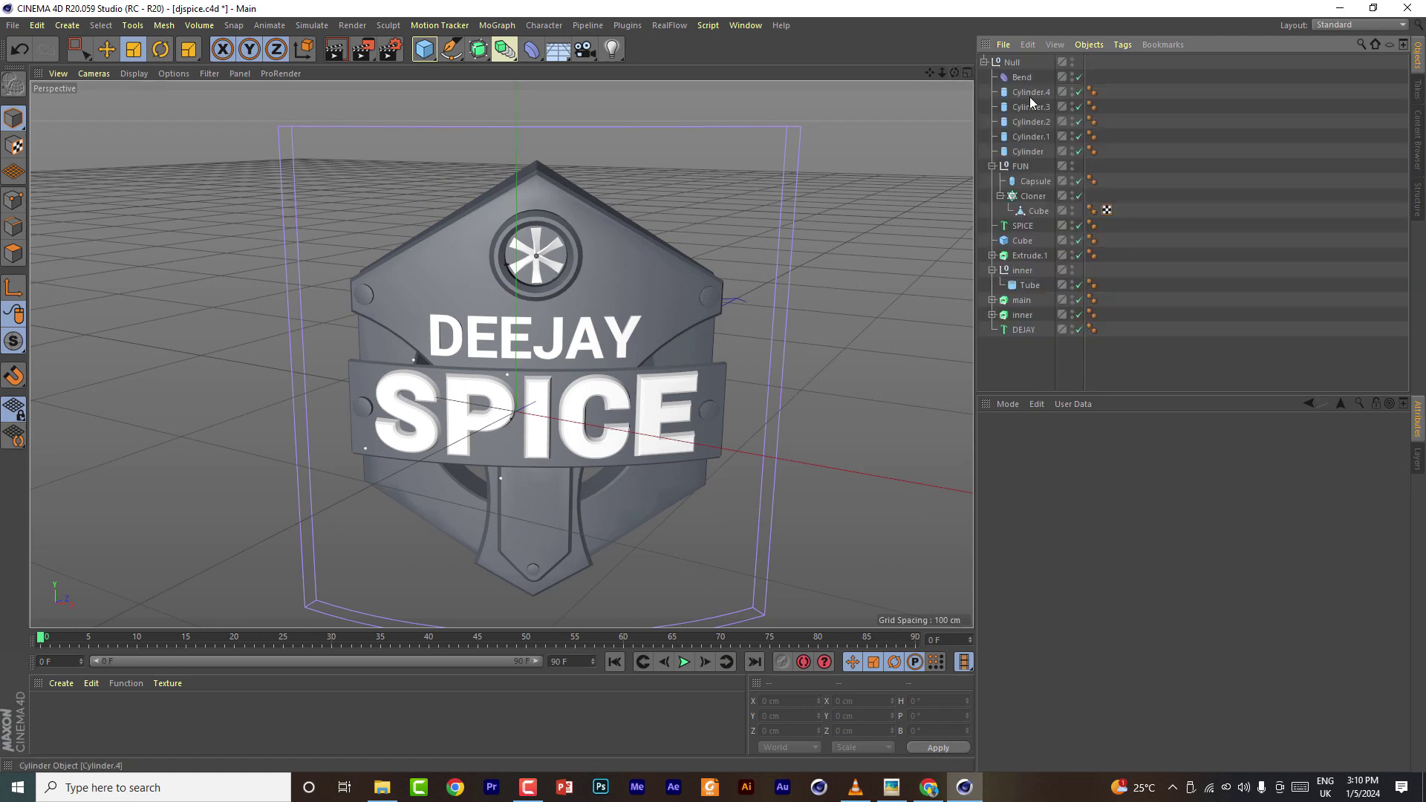
Disable the Bend deformer and add a plane inside the FUN group, oriented to +Z and 87.2 cm square
{"action": "left_click", "coordinate": [1079, 78]}
{"action": "left_click", "coordinate": [430, 55]}
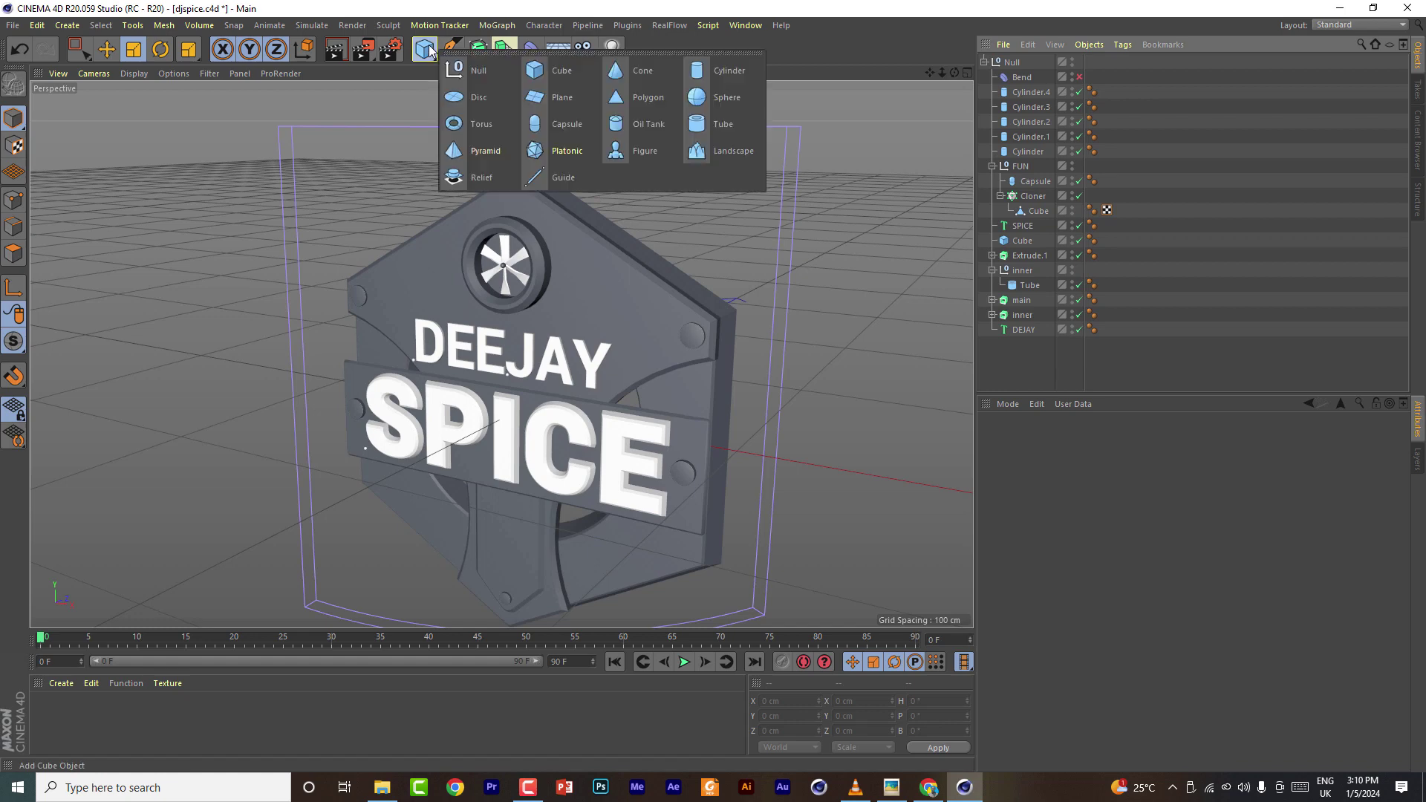
{"action": "left_click", "coordinate": [548, 89]}
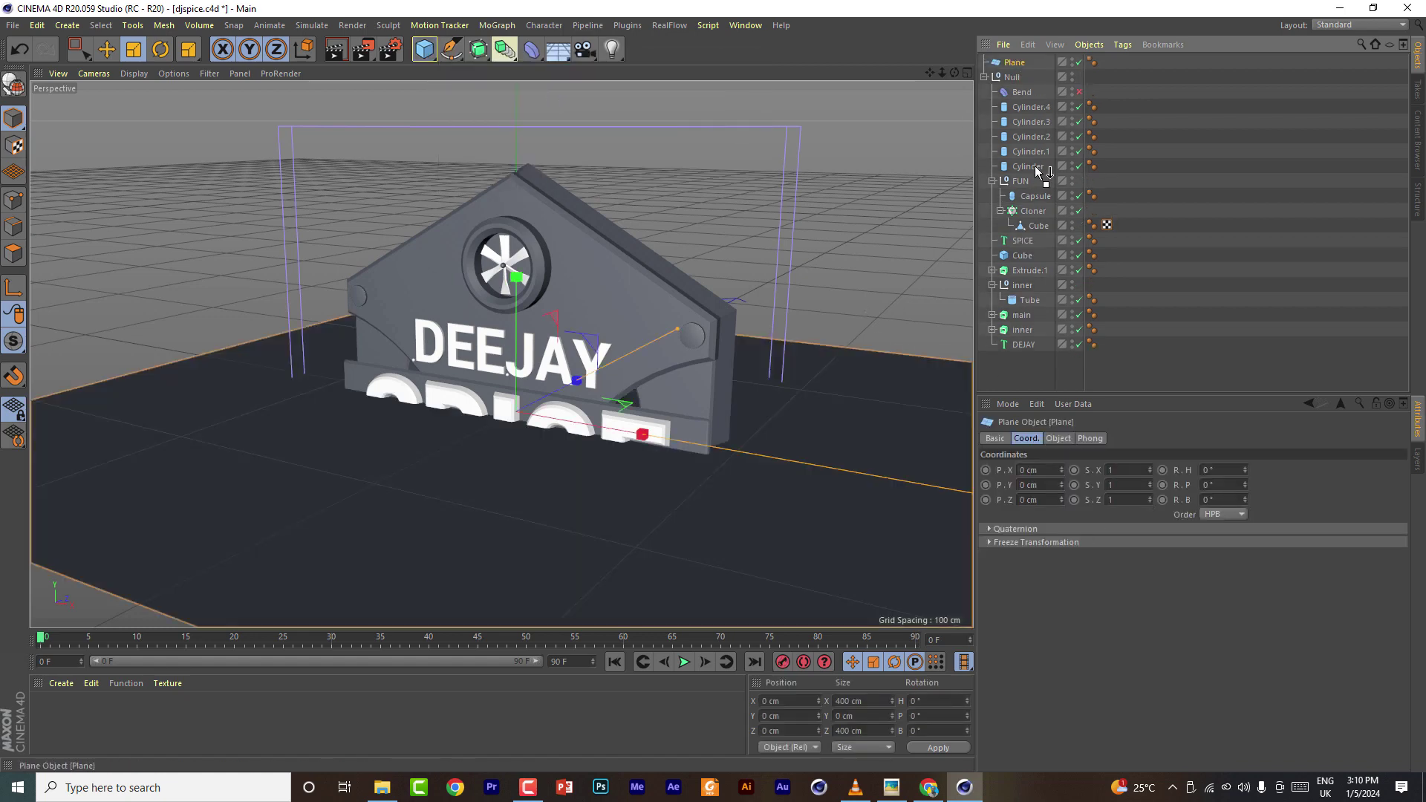
{"action": "left_click_drag", "start_coordinate": [1035, 166], "coordinate": [1035, 189]}
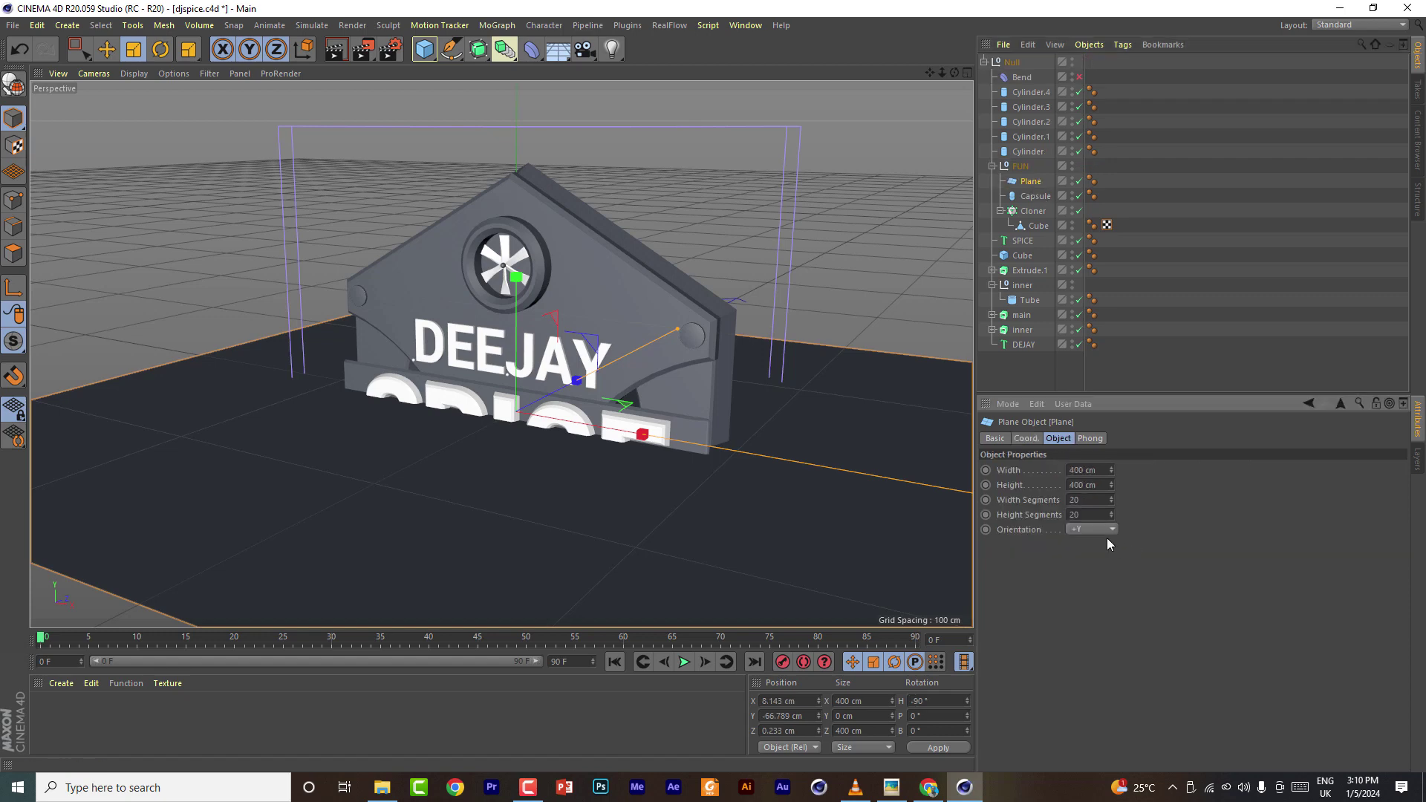
{"action": "left_click", "coordinate": [1094, 607]}
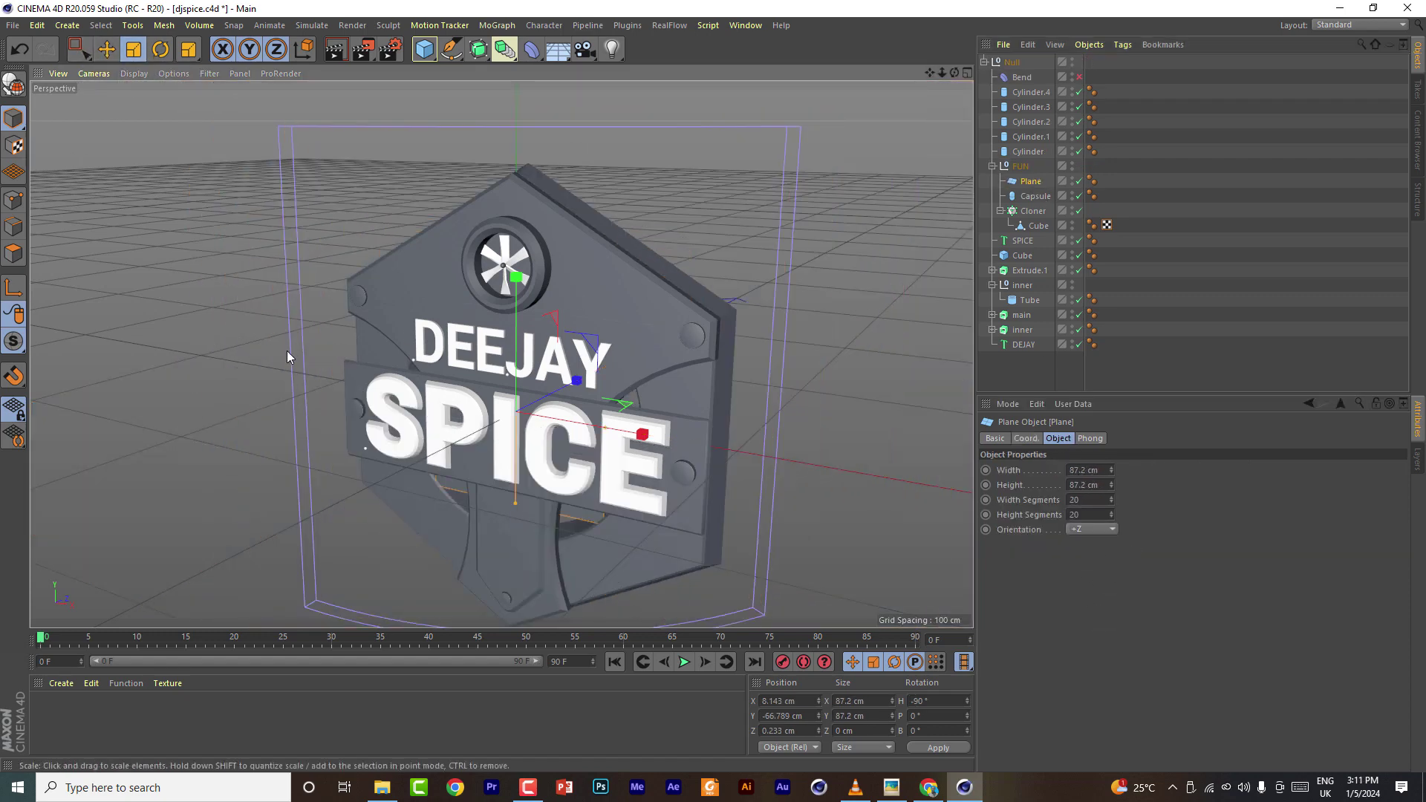
In the Front view, raise the plane over the propeller and scale it down to about 24.4 cm square
{"action": "scroll", "coordinate": [513, 277], "scroll_direction": "up", "scroll_amount": 3}
{"action": "scroll", "coordinate": [513, 273], "scroll_direction": "up", "scroll_amount": 3}
{"action": "left_click", "coordinate": [967, 73]}
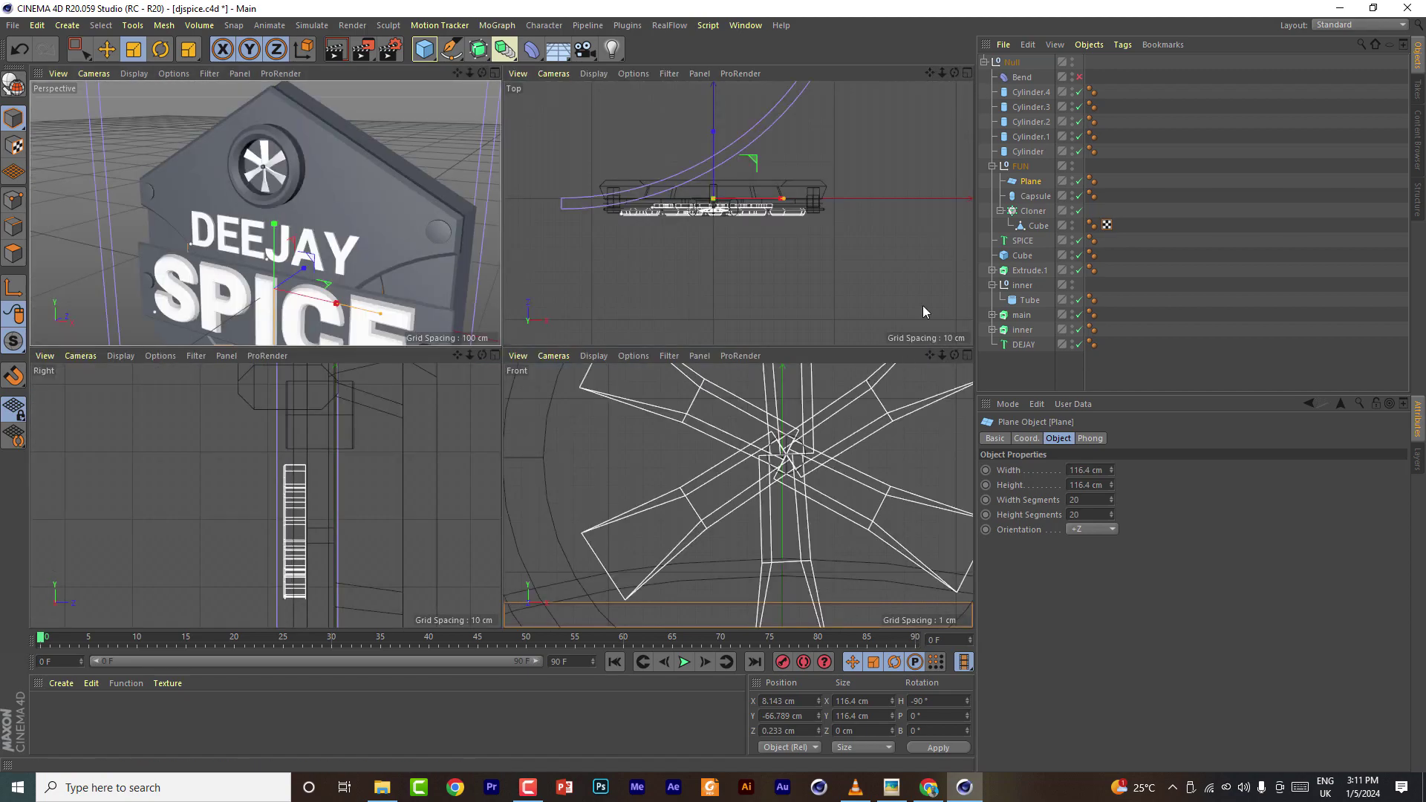
{"action": "left_click", "coordinate": [967, 355]}
{"action": "scroll", "coordinate": [728, 346], "scroll_direction": "down", "scroll_amount": 5}
{"action": "left_click_drag", "start_coordinate": [930, 73], "coordinate": [644, 39]}
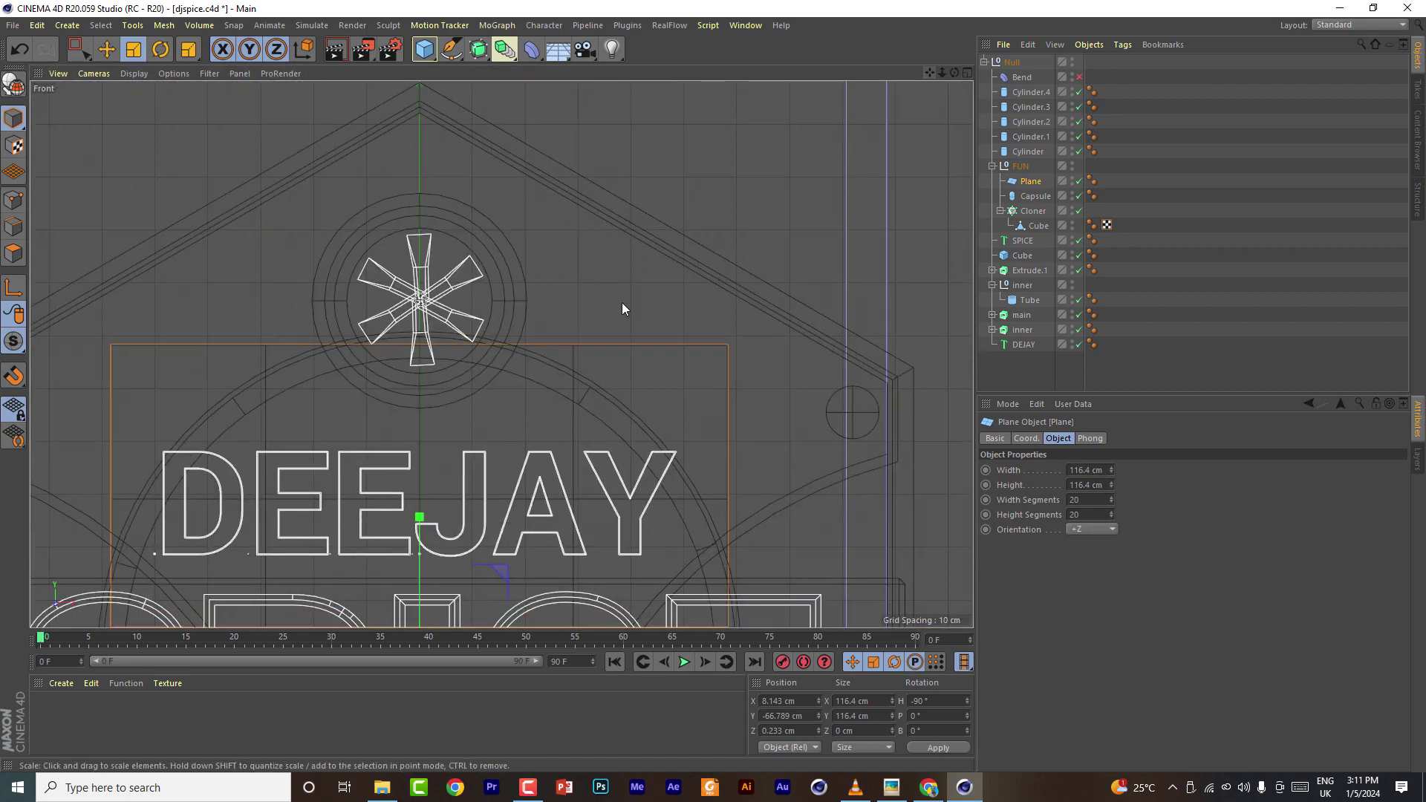
{"action": "left_click_drag", "start_coordinate": [513, 371], "coordinate": [259, 453]}
{"action": "left_click", "coordinate": [107, 49]}
{"action": "left_click_drag", "start_coordinate": [420, 522], "coordinate": [448, 157]}
{"action": "key", "text": "t"}
{"action": "left_click_drag", "start_coordinate": [557, 346], "coordinate": [251, 332]}
{"action": "scroll", "coordinate": [367, 275], "scroll_direction": "up", "scroll_amount": 3}
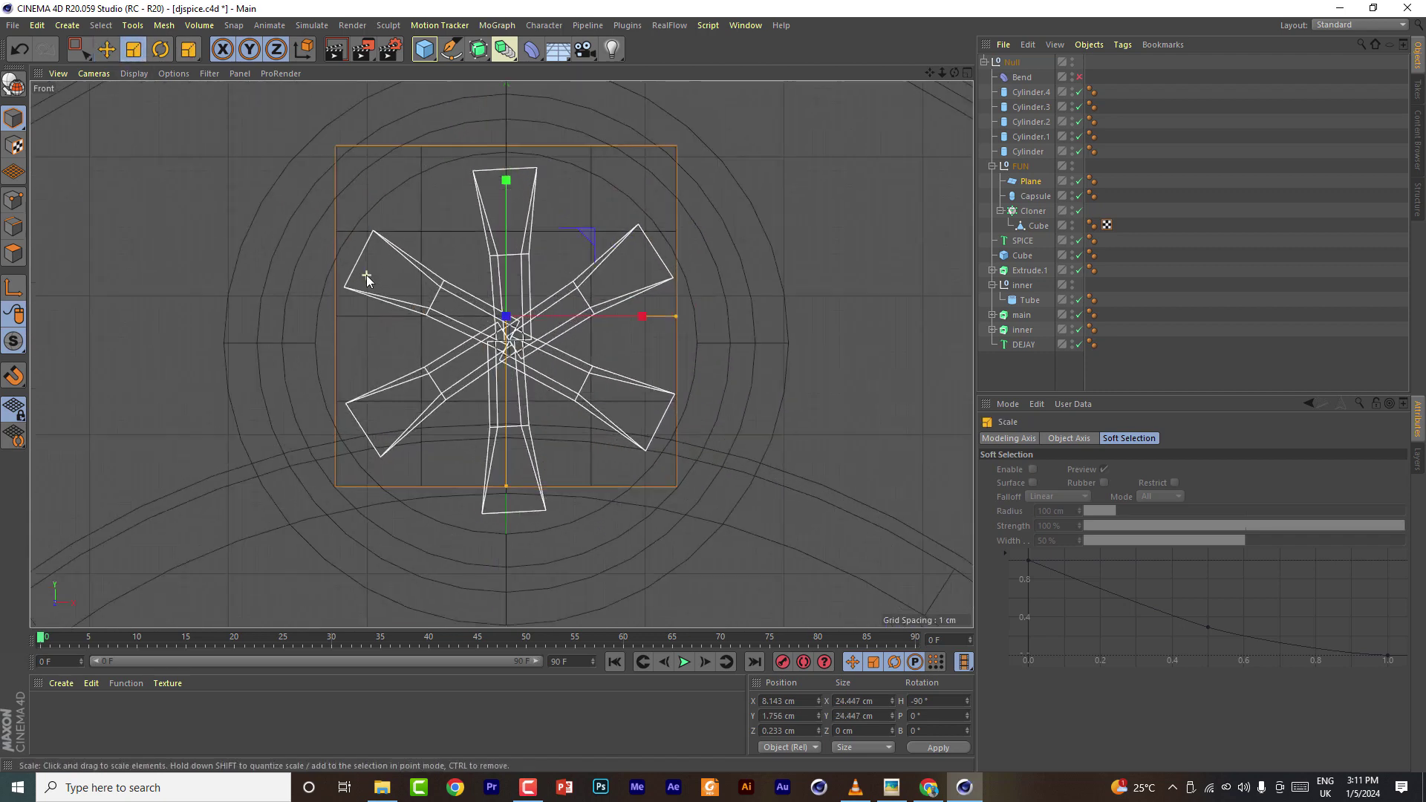
Centre the plane on the propeller and scale it up to about 28.3 cm square, spanning the ring's opening
{"action": "key", "text": "e"}
{"action": "left_click_drag", "start_coordinate": [589, 239], "coordinate": [592, 269]}
{"action": "key", "text": "t"}
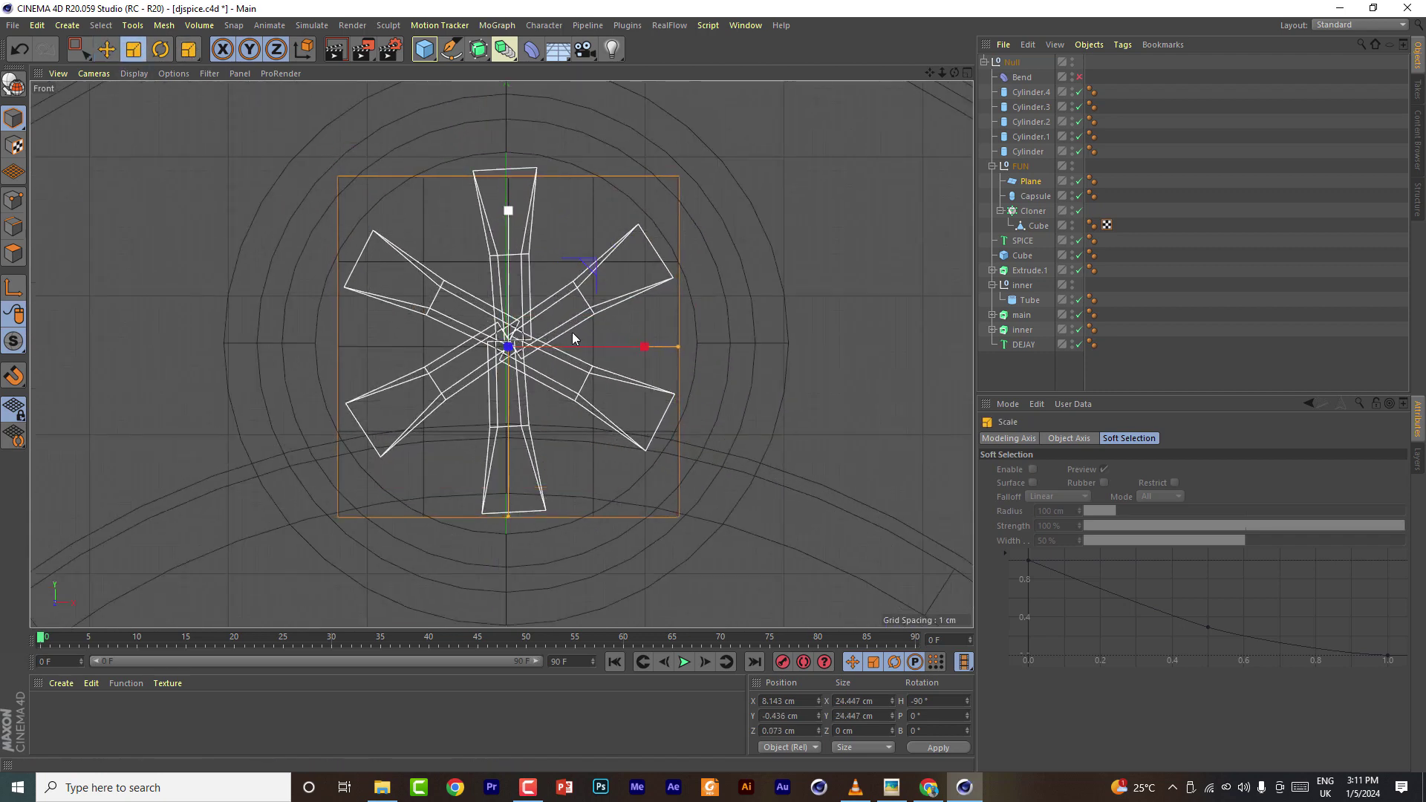
{"action": "left_click_drag", "start_coordinate": [729, 322], "coordinate": [859, 340]}
{"action": "key", "text": "e"}
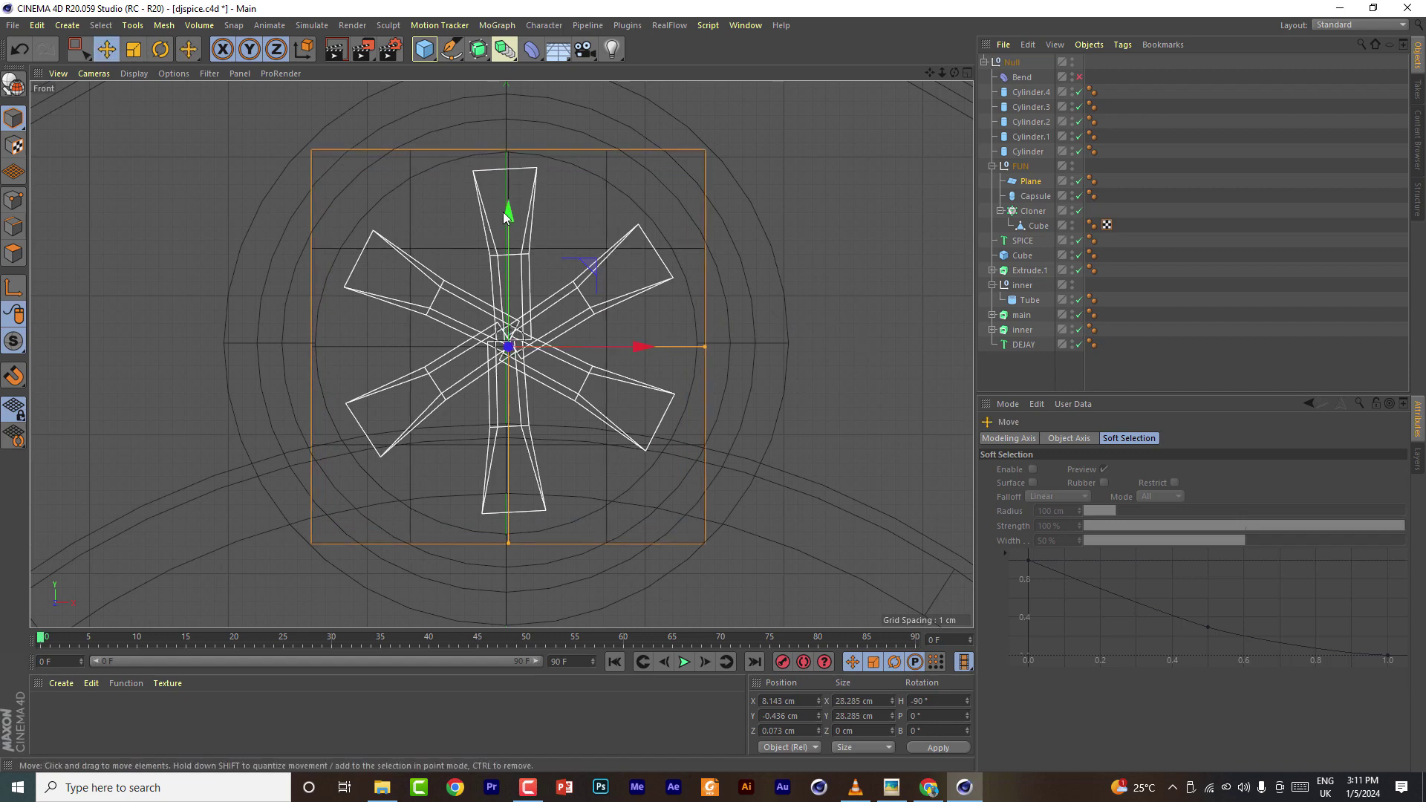
{"action": "left_click_drag", "start_coordinate": [502, 212], "coordinate": [509, 209]}
Move the plane forward in the Top view so it sits in front of the propeller, at about X -5.3 cm
{"action": "left_click", "coordinate": [967, 73]}
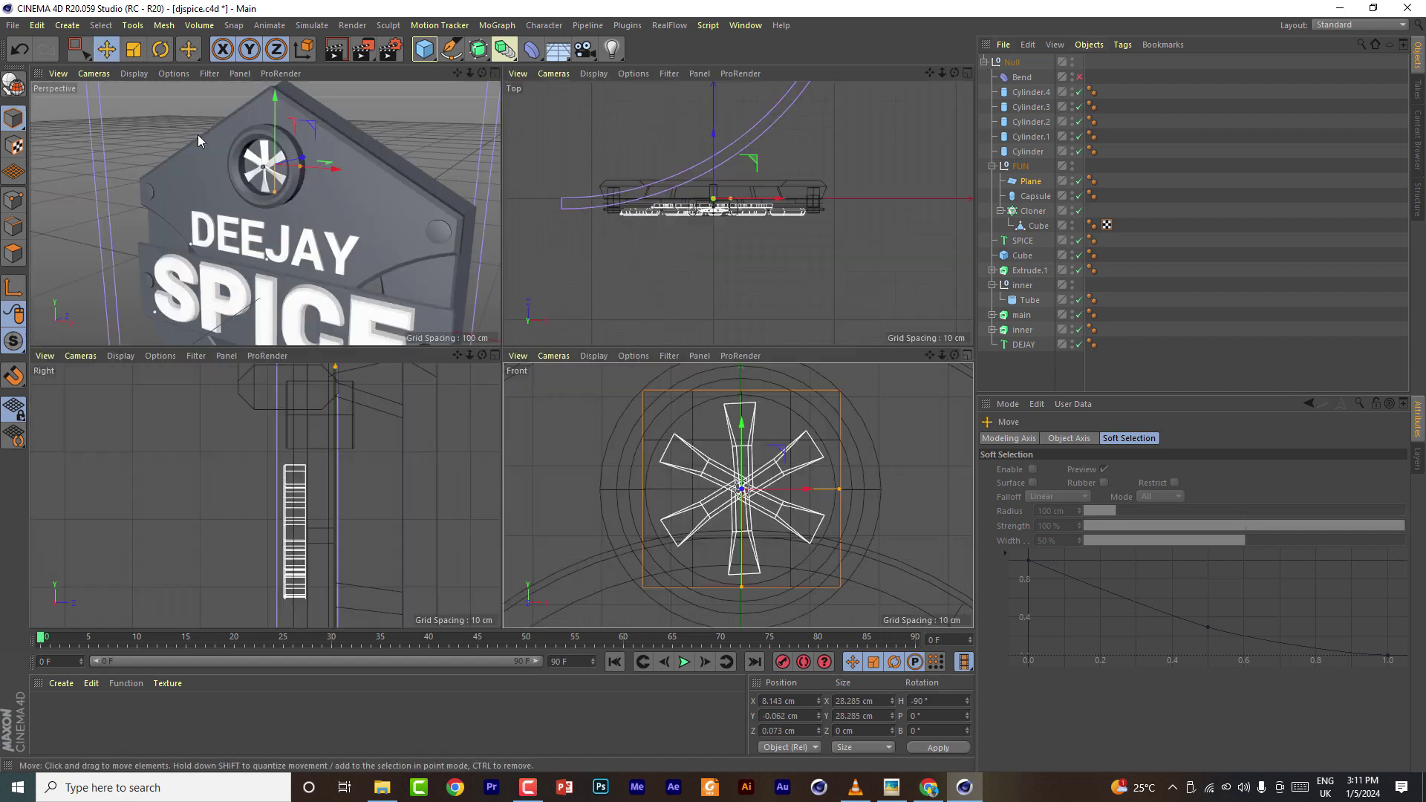
{"action": "left_click_drag", "start_coordinate": [713, 141], "coordinate": [712, 150]}
{"action": "left_click", "coordinate": [495, 73]}
{"action": "scroll", "coordinate": [503, 229], "scroll_direction": "up", "scroll_amount": 2}
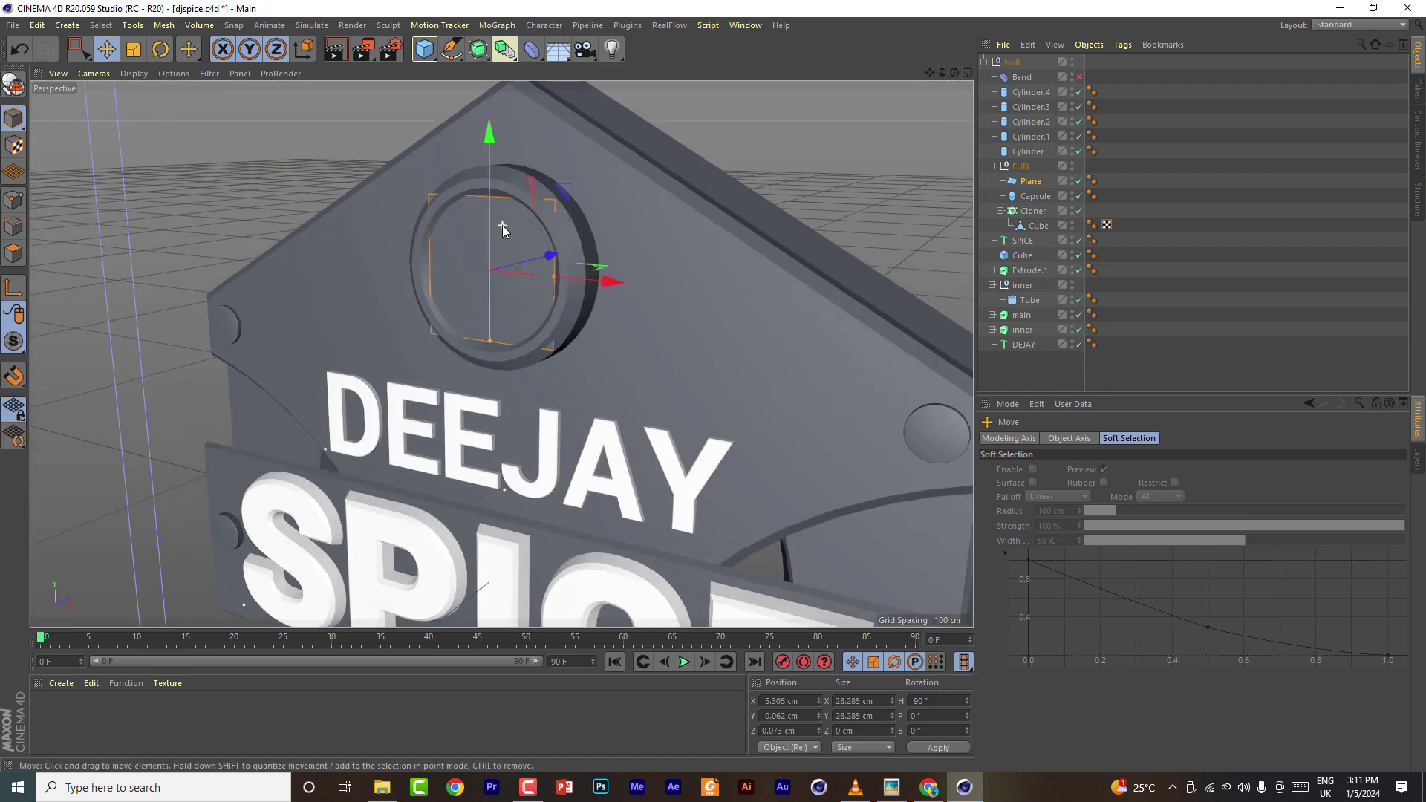
{"action": "scroll", "coordinate": [503, 229], "scroll_direction": "up", "scroll_amount": 2}
{"action": "left_click_drag", "start_coordinate": [955, 73], "coordinate": [914, 104]}
Show the perspective view in Gouraud Shading (Lines) and widen the plane to about 33.3 cm
{"action": "left_click", "coordinate": [136, 73]}
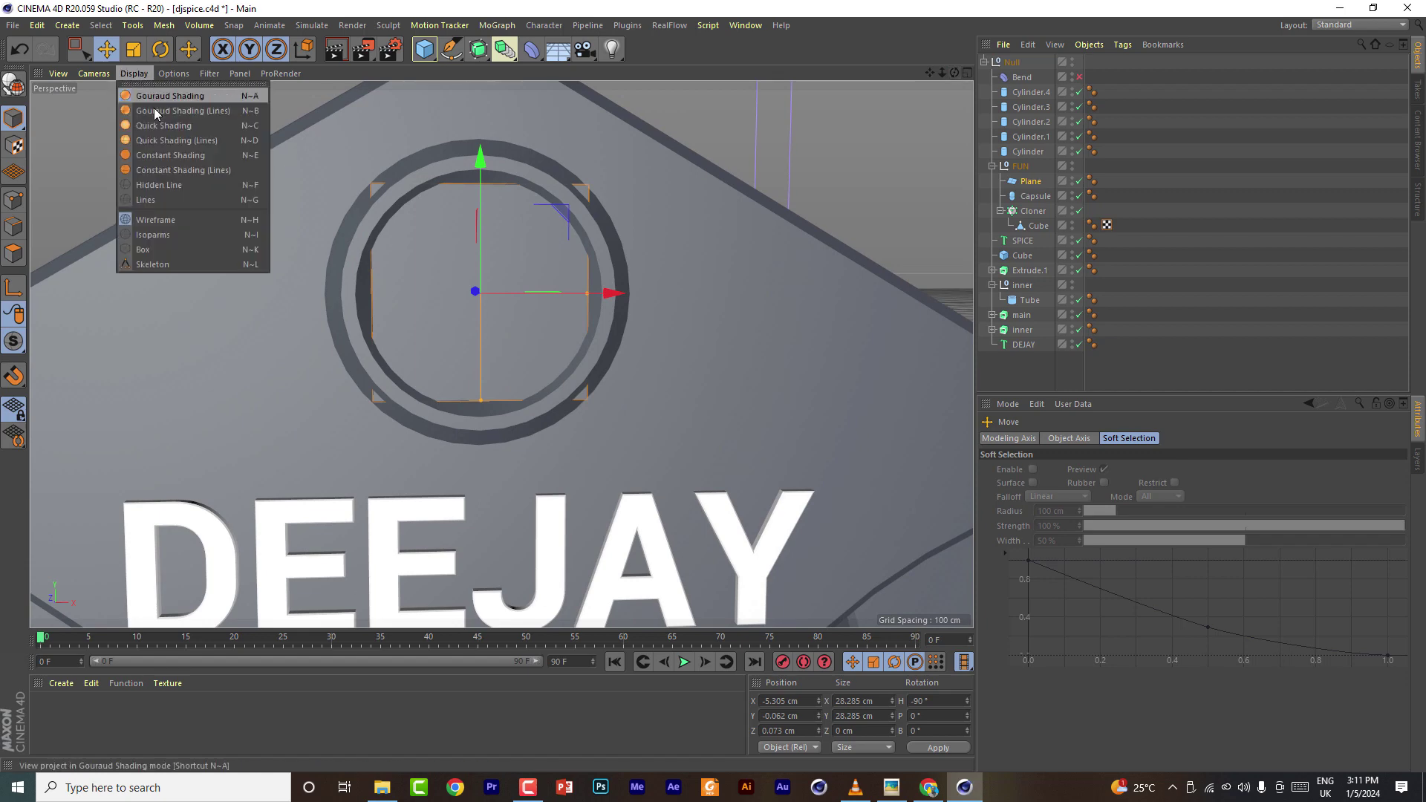
{"action": "left_click", "coordinate": [154, 110]}
{"action": "left_click_drag", "start_coordinate": [586, 294], "coordinate": [606, 294]}
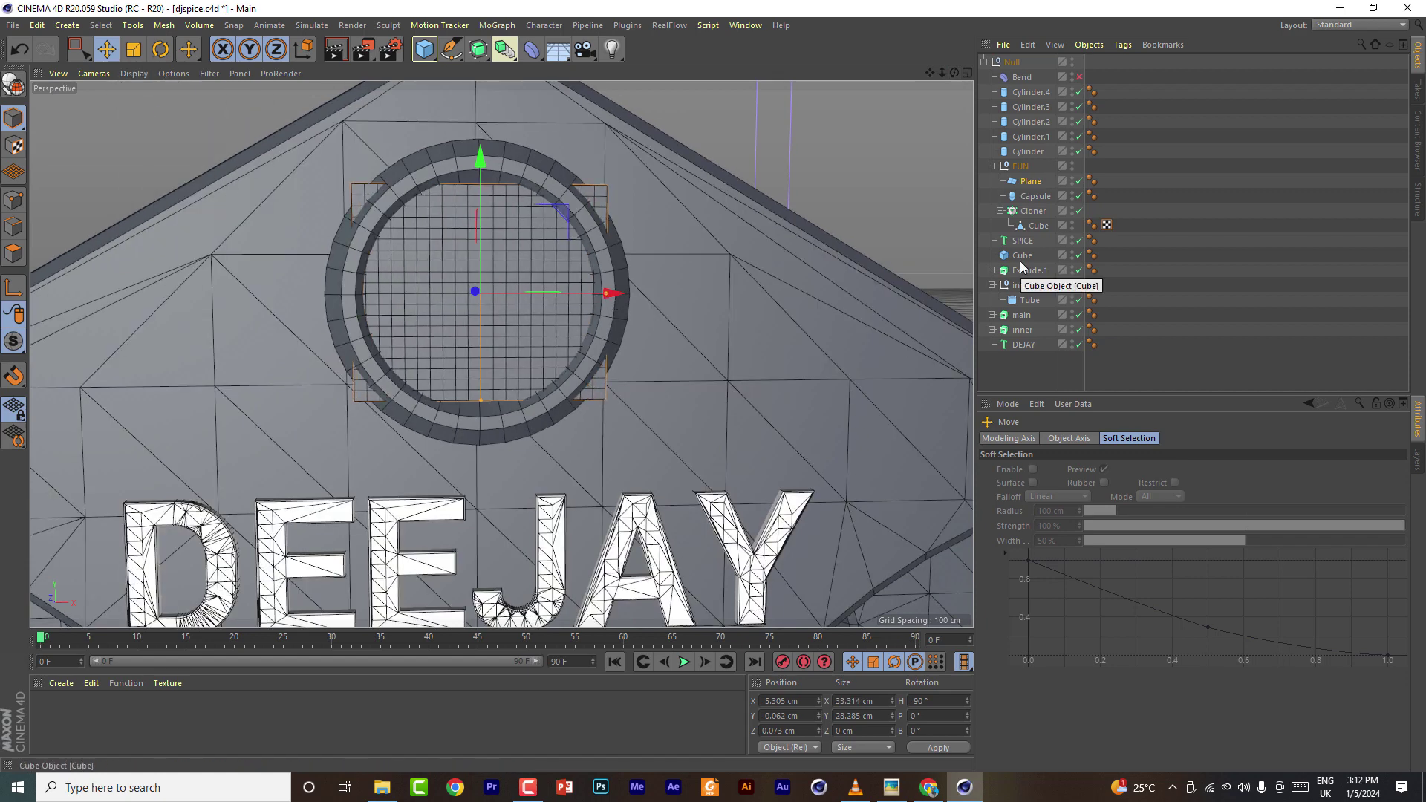
Enlarge the ring Tube's outer radius to about 23.2 cm and increase the plane's height to about 32.7 cm
{"action": "left_click", "coordinate": [1029, 300]}
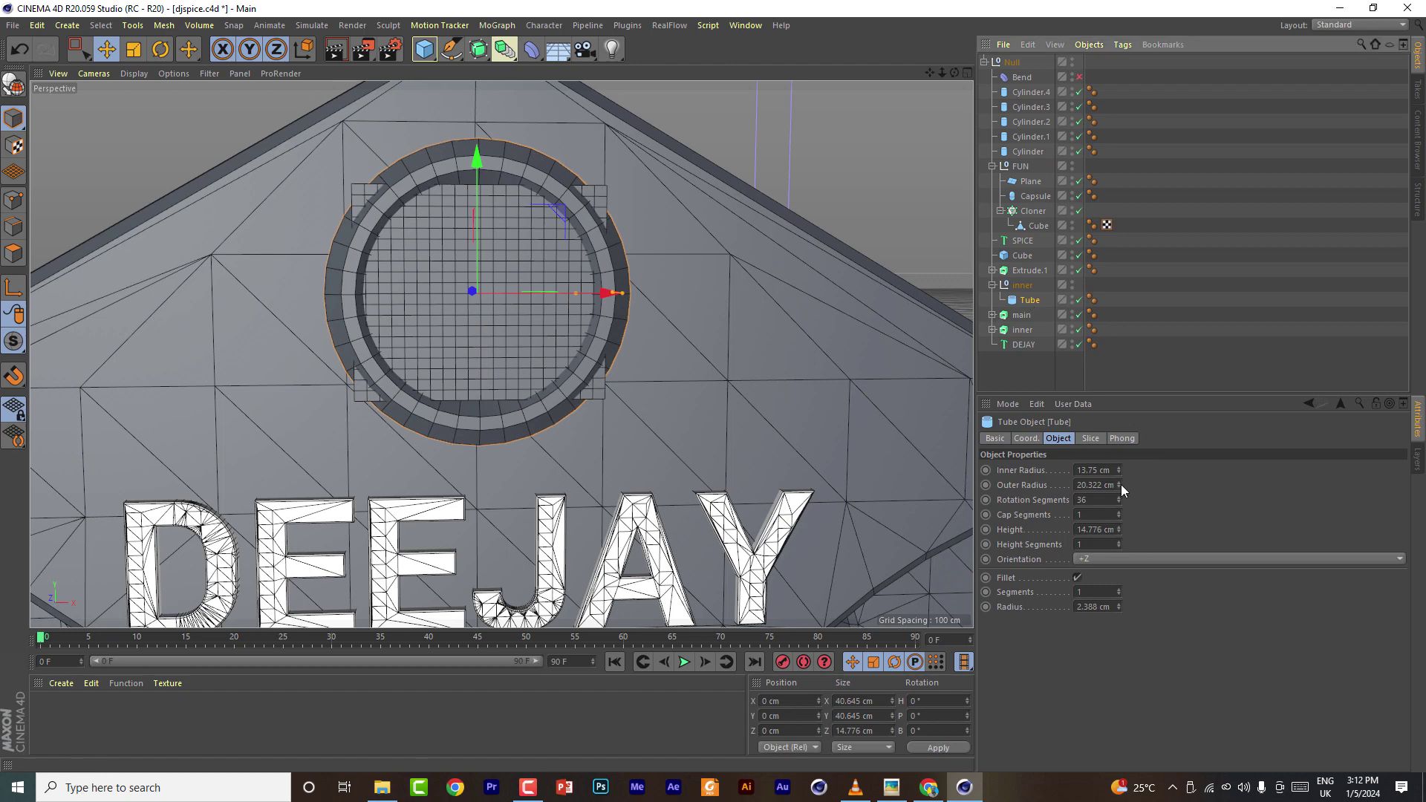
{"action": "mouse_move", "coordinate": [625, 294]}
{"action": "left_mouse_down"}
{"action": "mouse_move", "coordinate": [643, 292]}
{"action": "mouse_move", "coordinate": [635, 303]}
{"action": "left_mouse_up"}
{"action": "left_click", "coordinate": [1031, 181]}
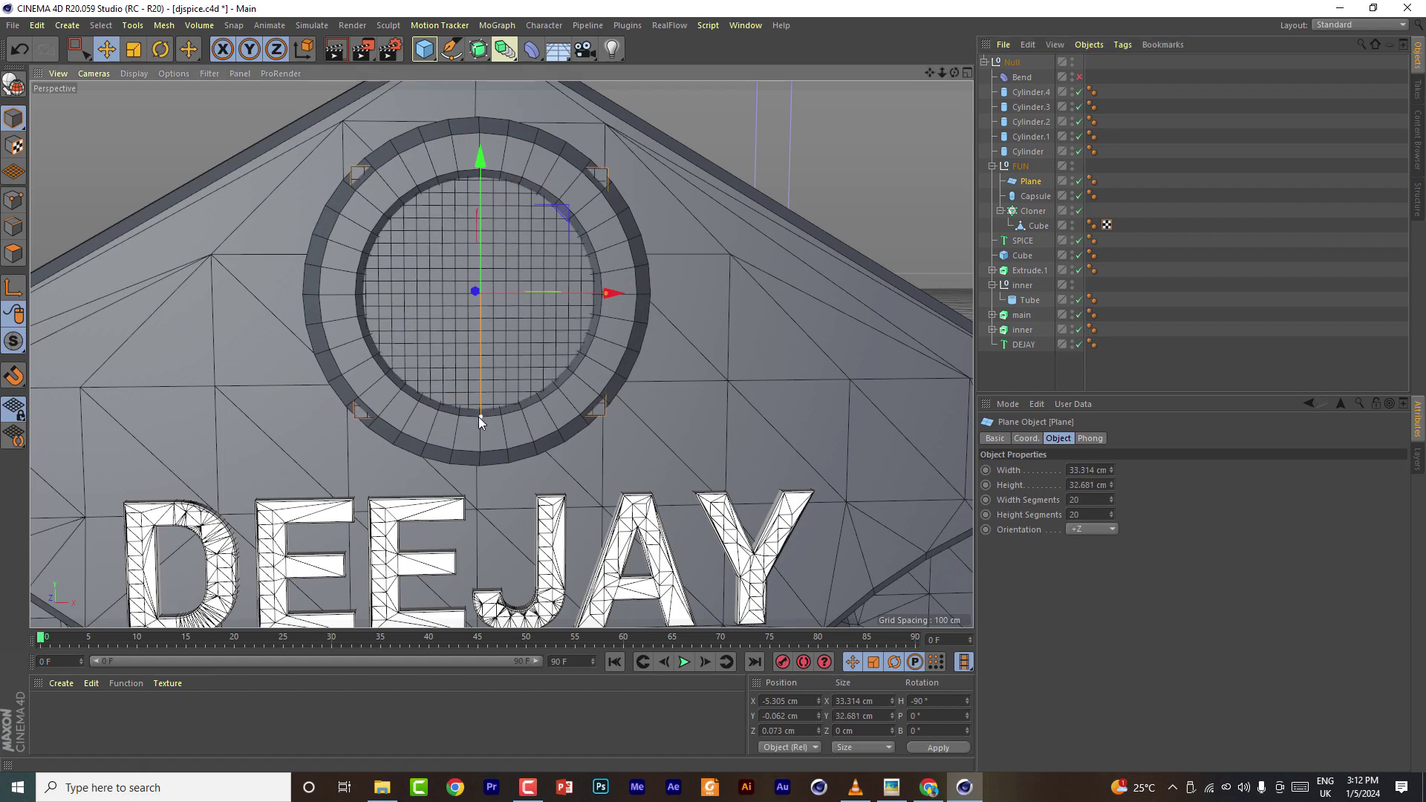
Set the plane's width and height segments to 10 each
{"action": "left_click", "coordinate": [967, 73]}
{"action": "left_click", "coordinate": [495, 74]}
{"action": "left_click_drag", "start_coordinate": [942, 73], "coordinate": [502, 325]}
{"action": "scroll", "coordinate": [501, 325], "scroll_direction": "up", "scroll_amount": 9}
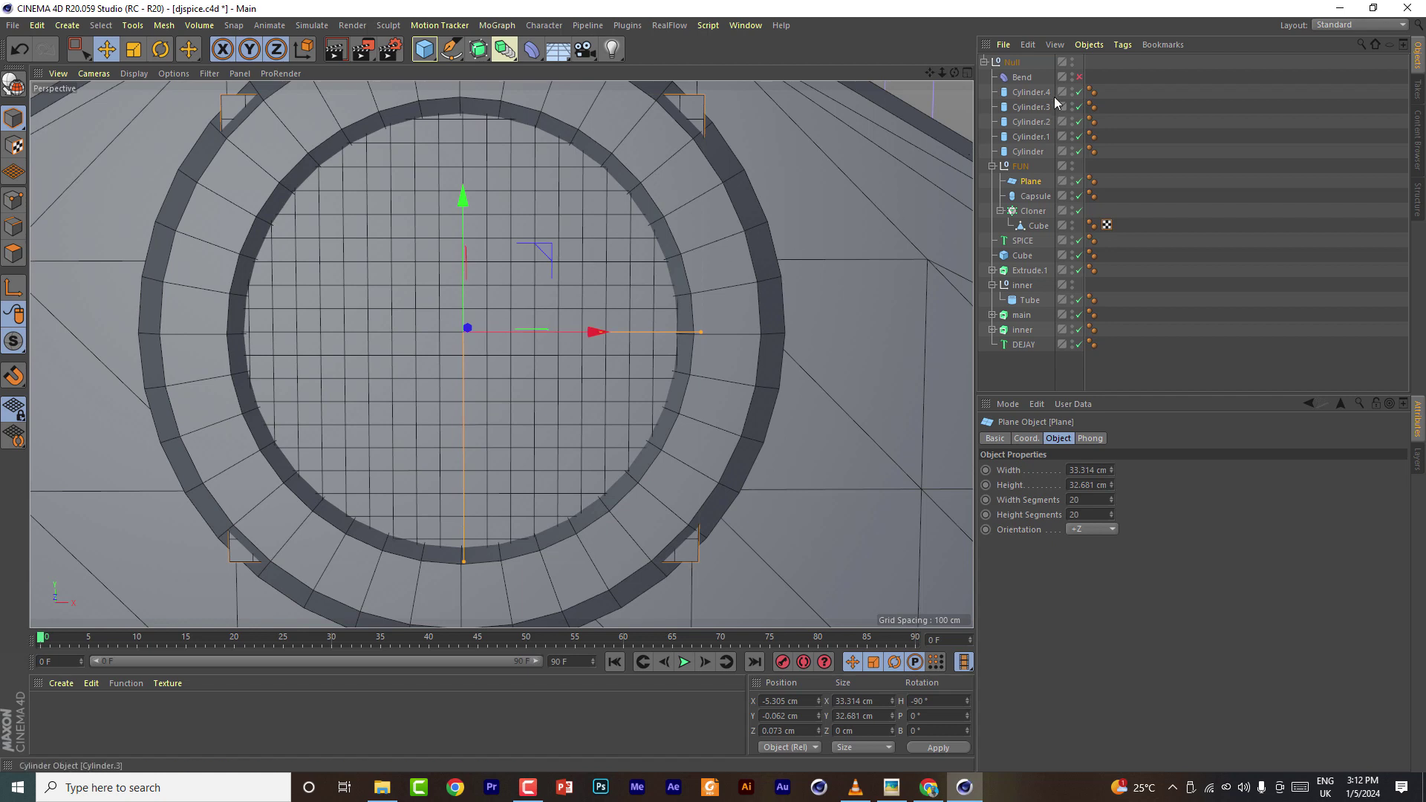
{"action": "left_click", "coordinate": [1097, 501]}
{"action": "scroll", "coordinate": [1096, 501], "scroll_direction": "down", "scroll_amount": 9}
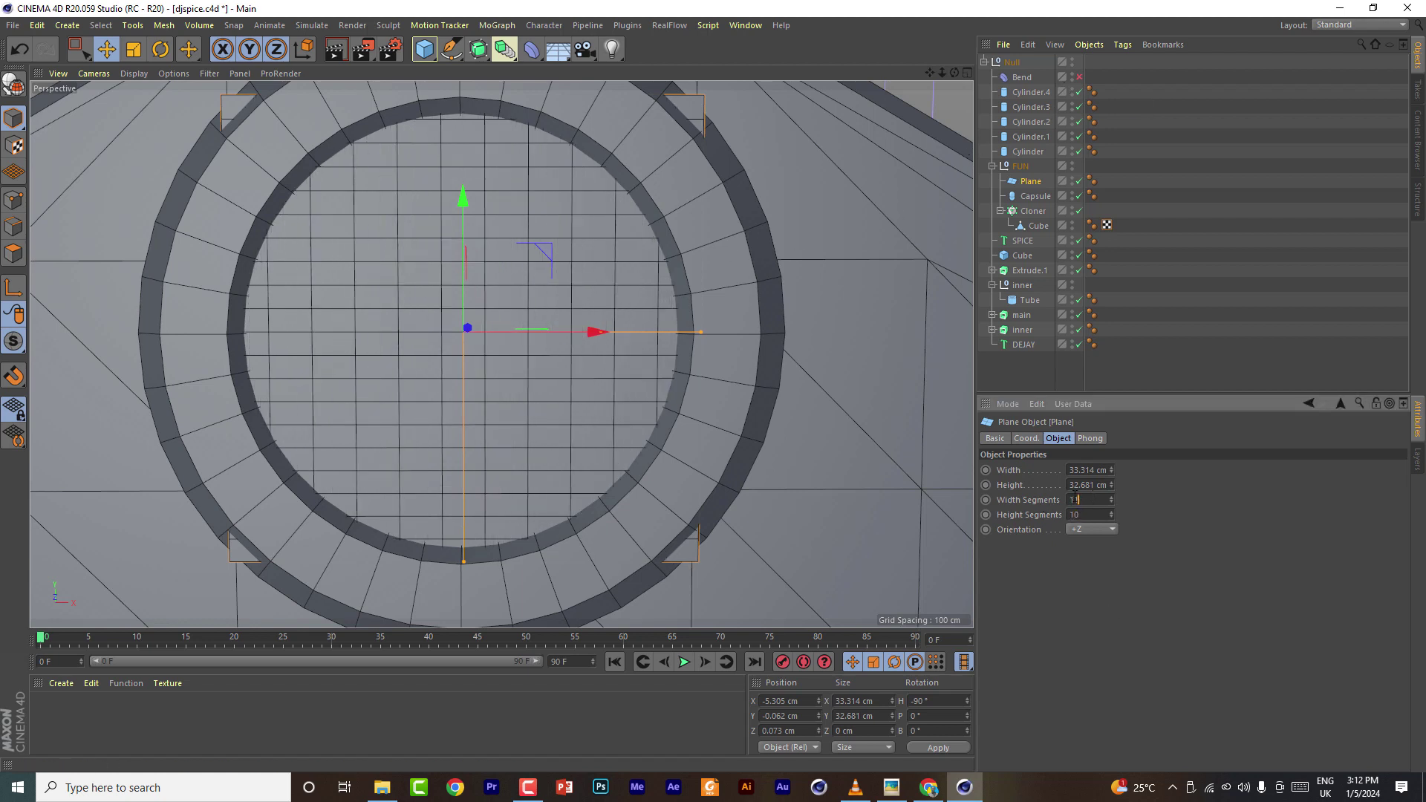
{"action": "key", "text": "BackSpace"}
Add an Atom Array to the FUN group and nest the plane inside it
{"action": "left_click_drag", "start_coordinate": [475, 40], "coordinate": [498, 3]}
{"action": "left_click", "coordinate": [532, 49]}
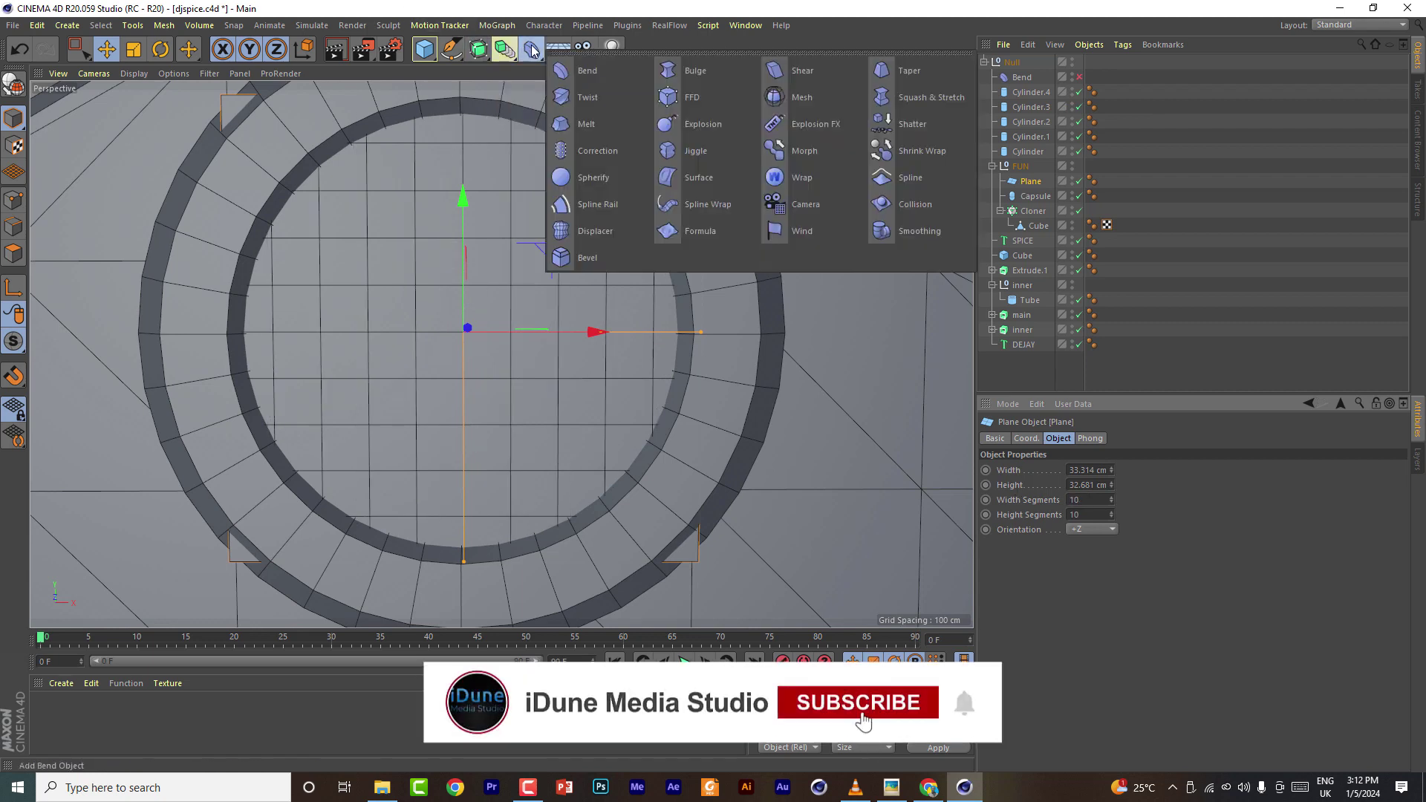
{"action": "left_click", "coordinate": [471, 36]}
{"action": "left_click", "coordinate": [505, 49]}
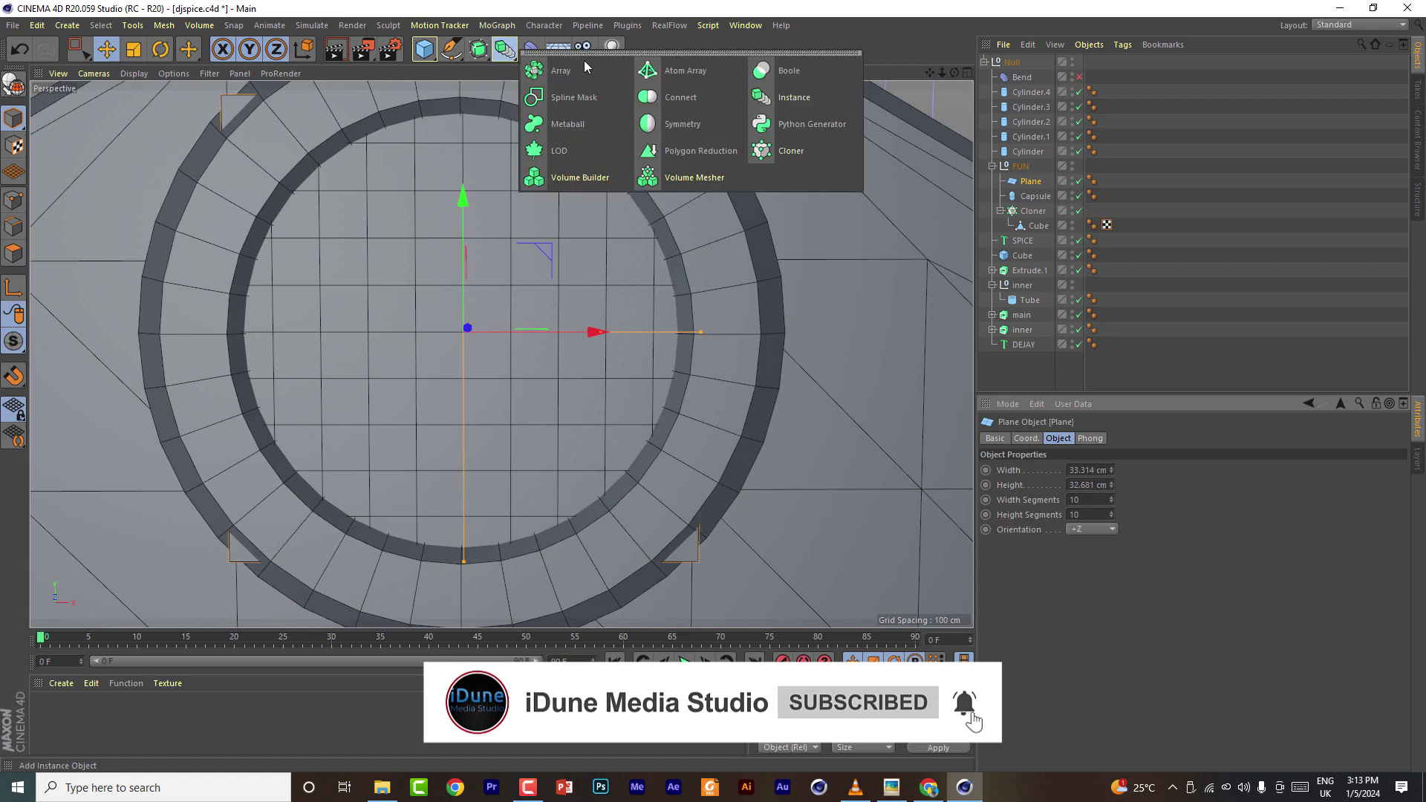
{"action": "left_click", "coordinate": [652, 71], "text": "alt"}
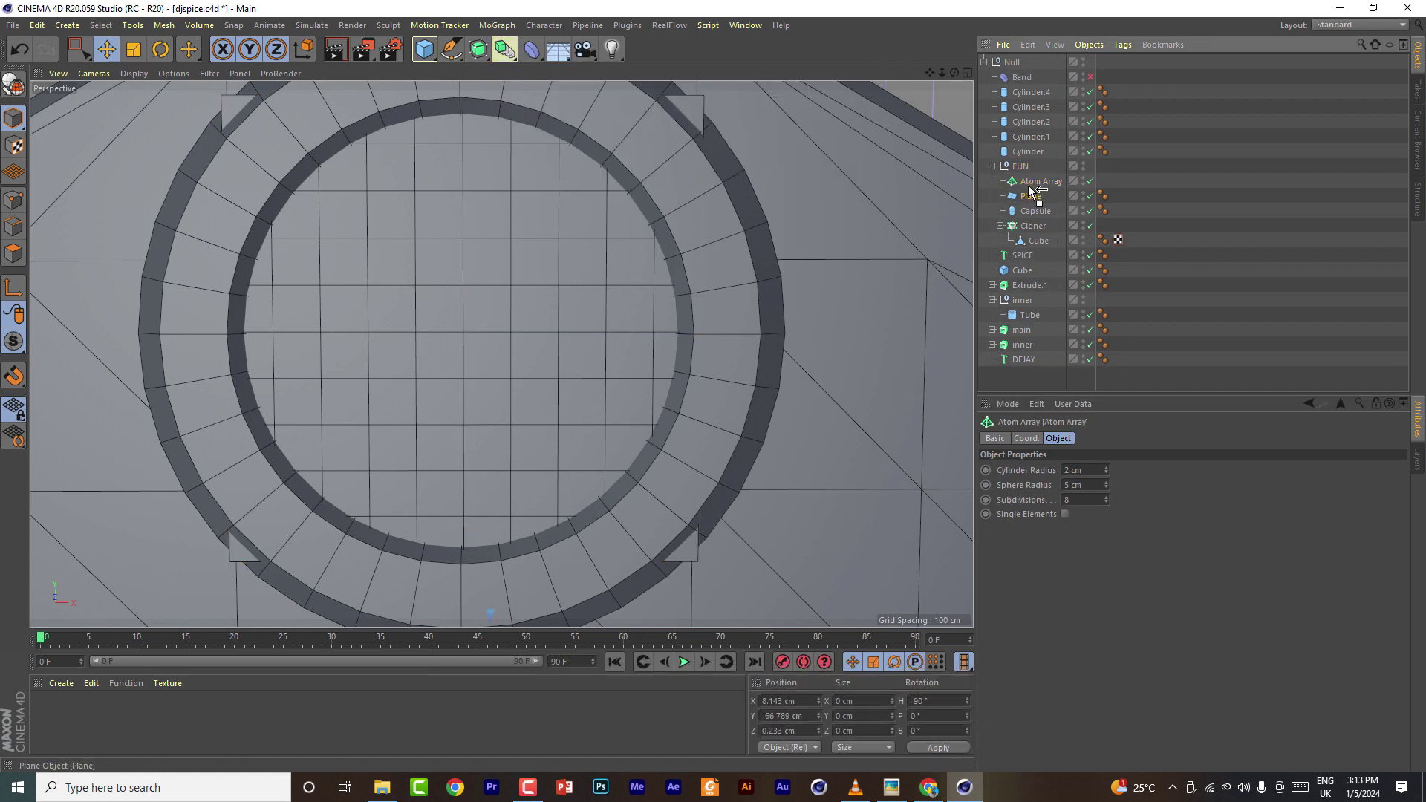
{"action": "left_click", "coordinate": [1034, 182]}
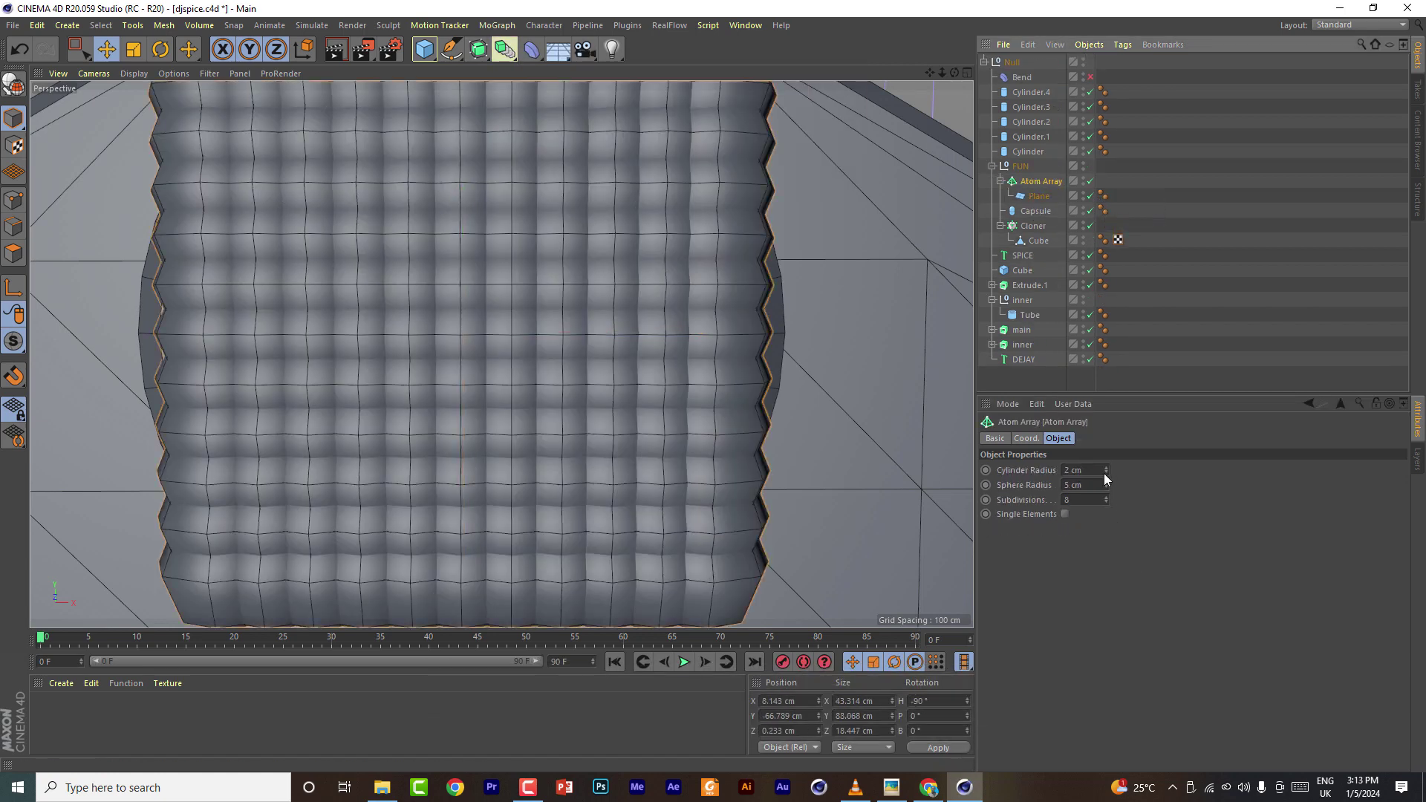
Reduce the Atom Array's cylinder and sphere radii to 1 cm, shrink them towards 0.01 cm, and fine-tune them into a thin wire grille
{"action": "left_click_drag", "start_coordinate": [1104, 474], "coordinate": [1105, 471]}
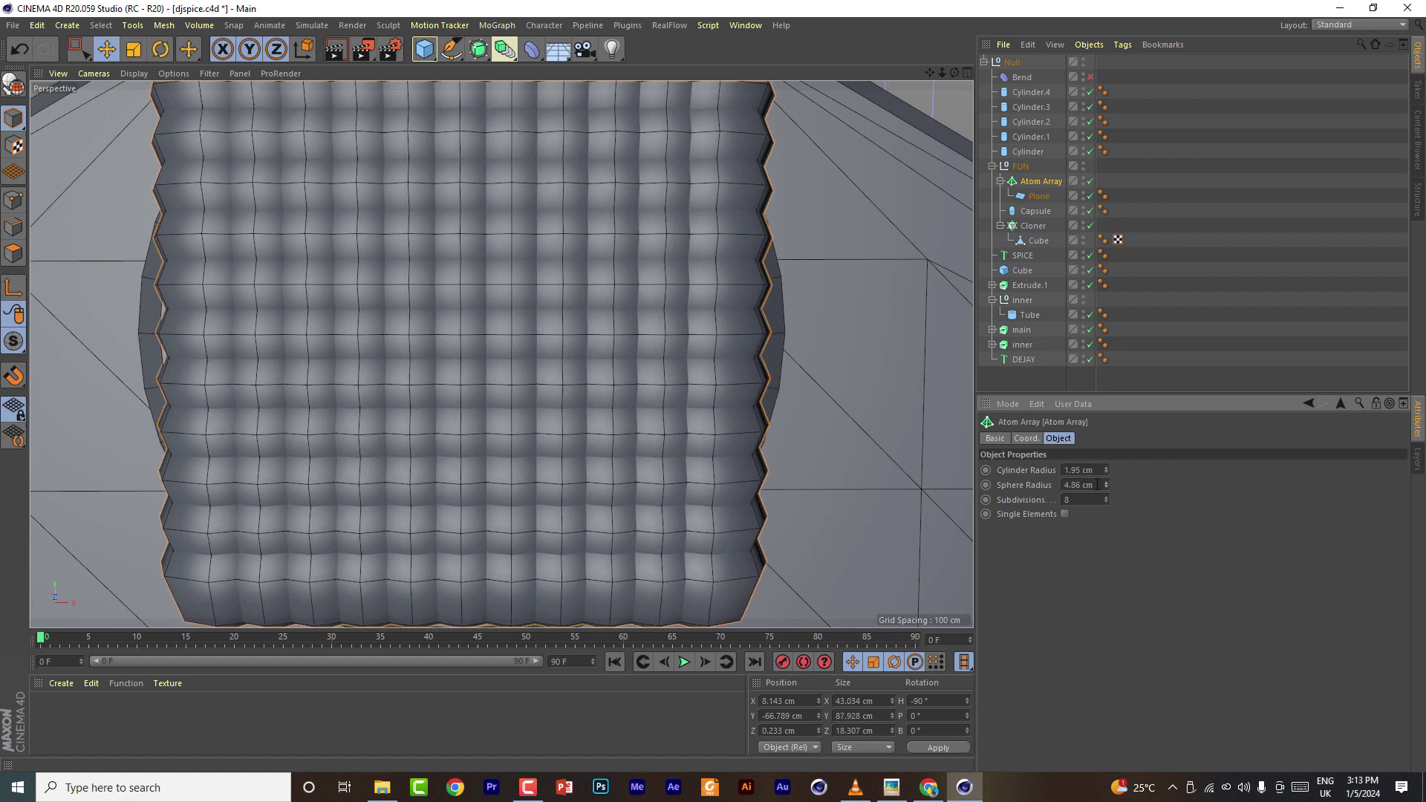
{"action": "double_click", "coordinate": [1080, 485]}
{"action": "type", "text": "1"}
{"action": "key", "text": "Return"}
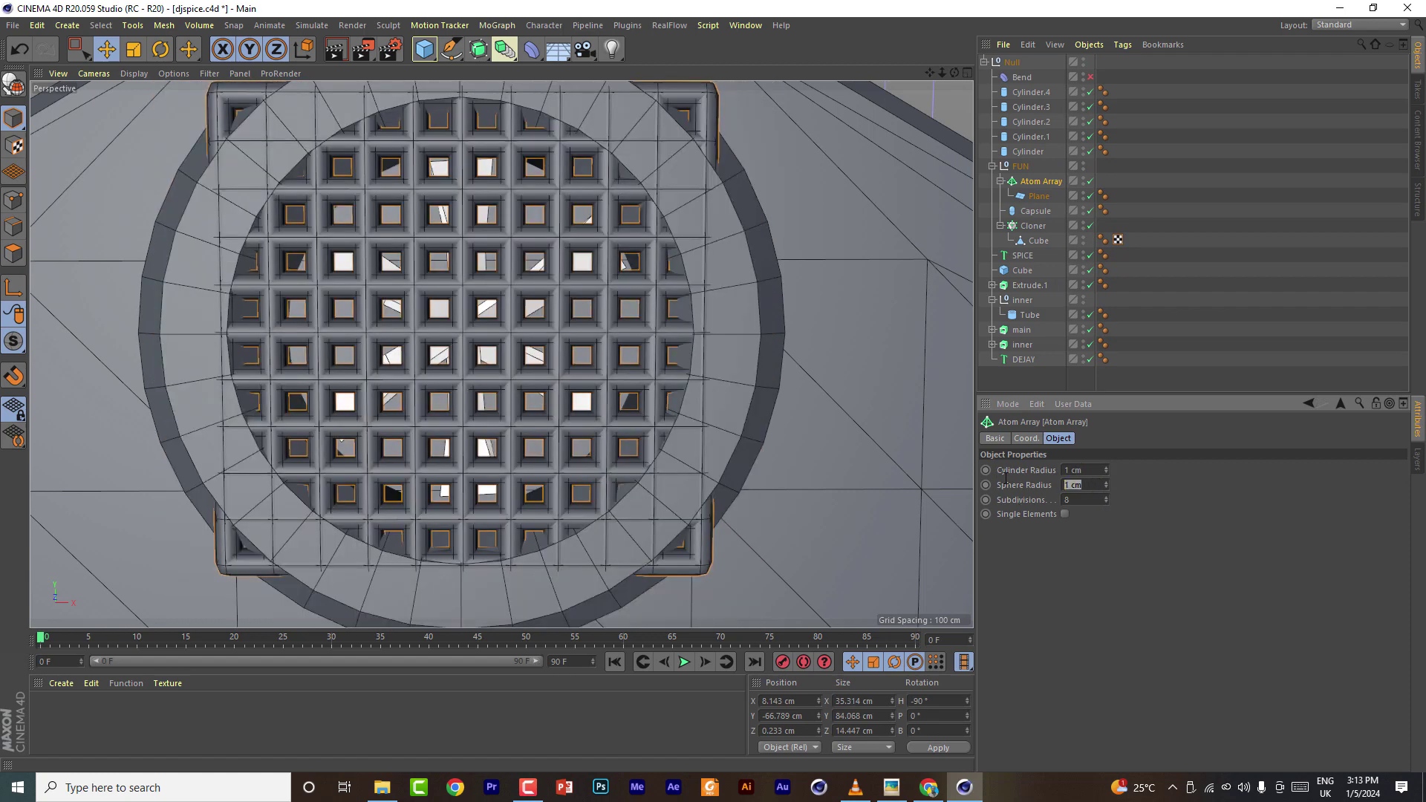
{"action": "type", "text": ".01"}
{"action": "key", "text": "Return"}
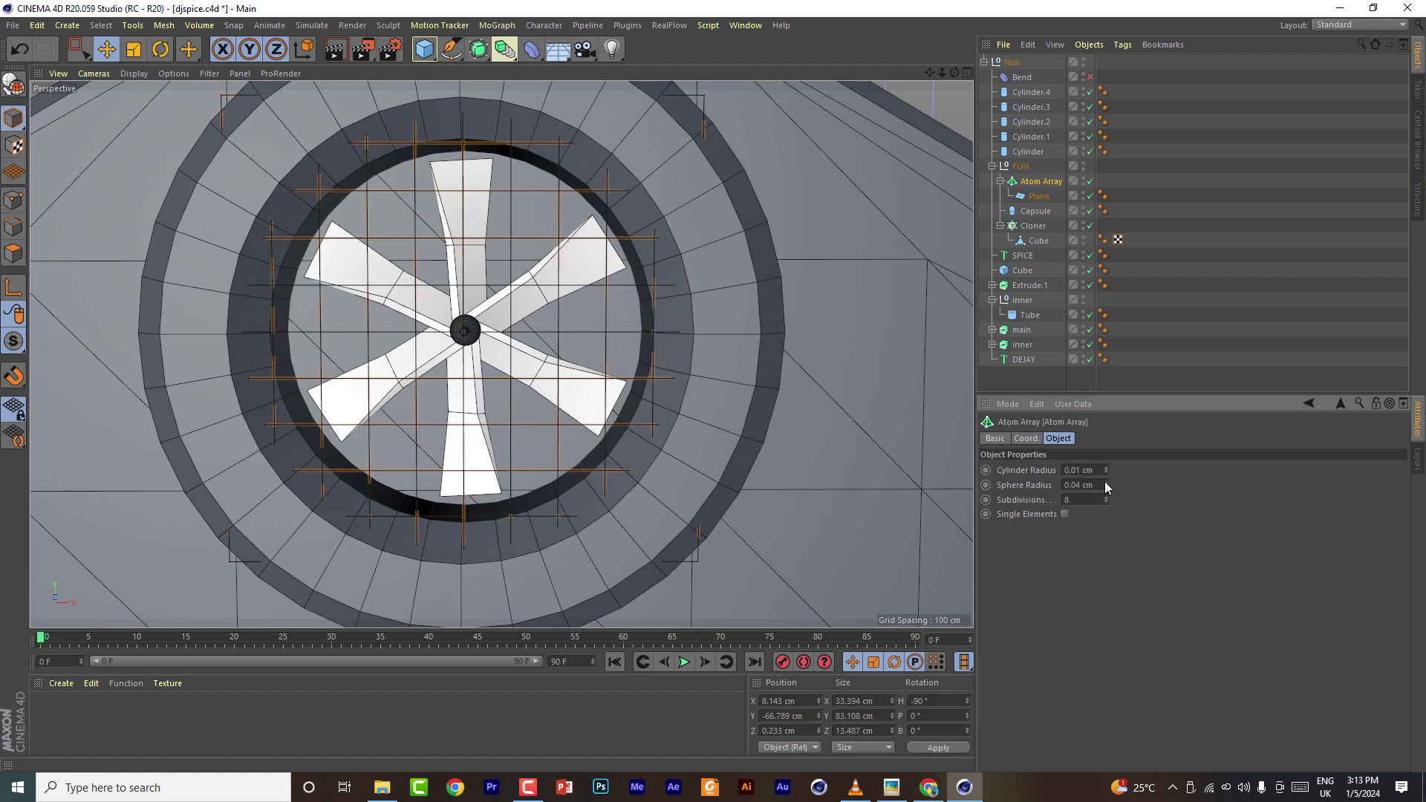
{"action": "left_click_drag", "start_coordinate": [1106, 468], "coordinate": [1112, 509]}
Set the plane's width and height segments to 20 each and return the view to plain Gouraud Shading
{"action": "left_click", "coordinate": [1039, 196]}
{"action": "left_click", "coordinate": [1075, 500]}
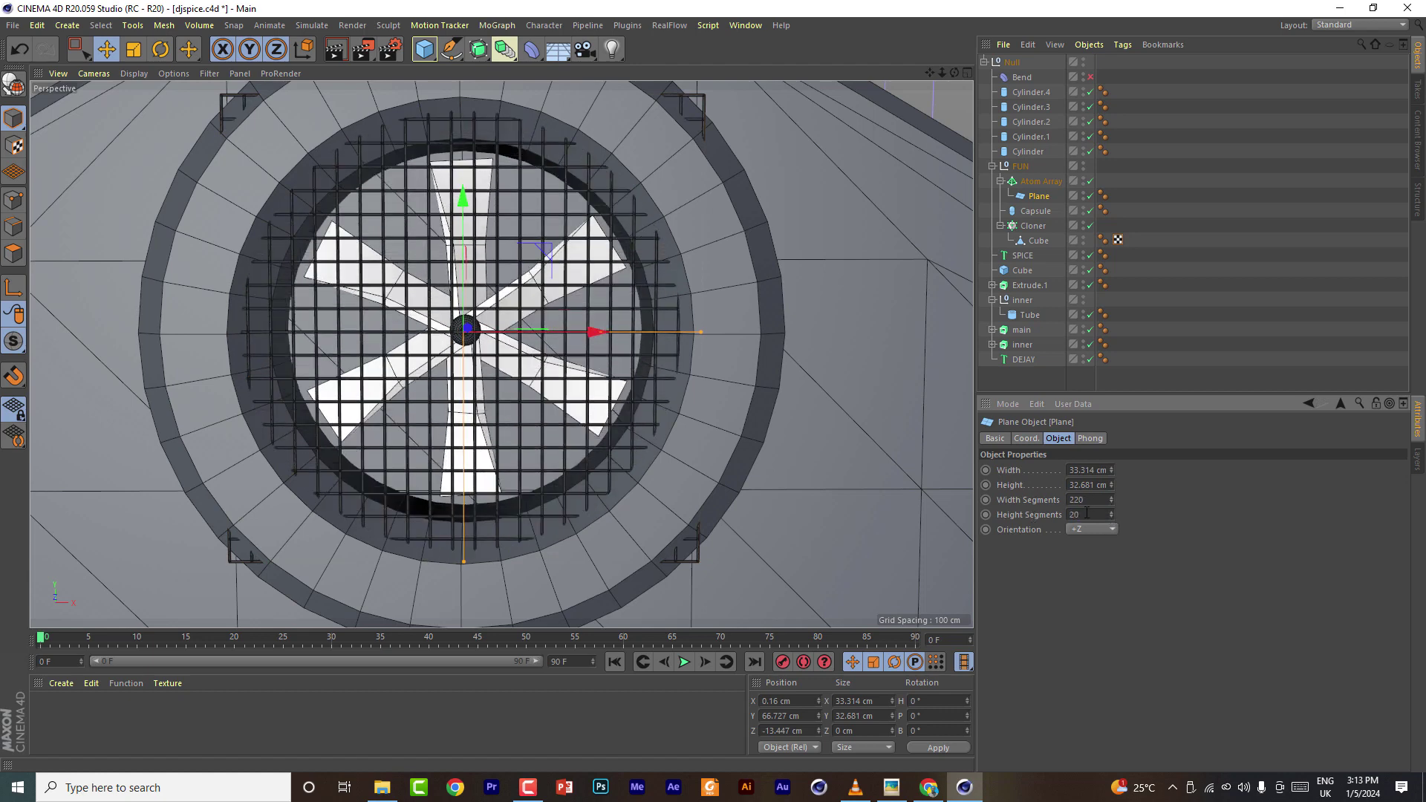
{"action": "key", "text": "Return"}
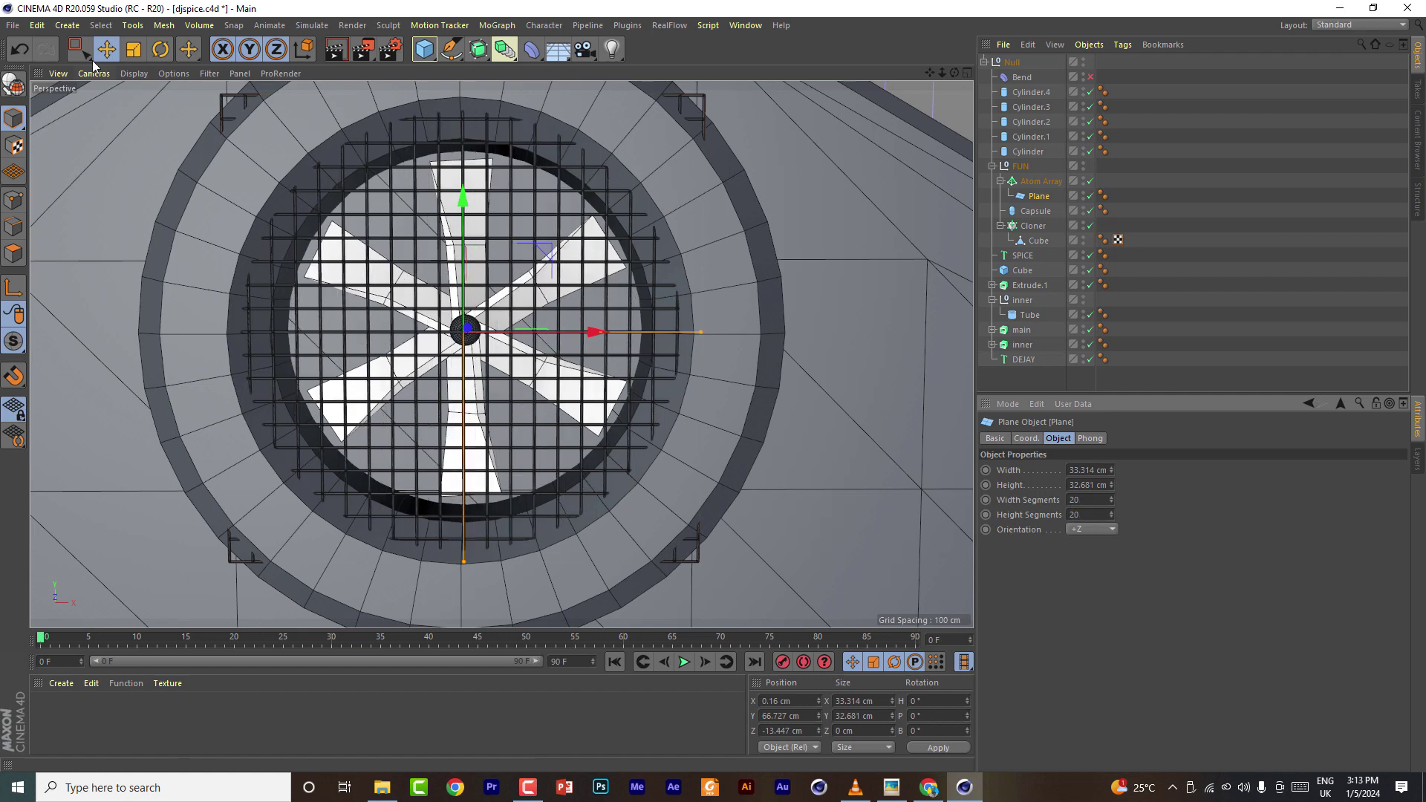
{"action": "left_click", "coordinate": [134, 72]}
{"action": "left_click", "coordinate": [171, 95]}
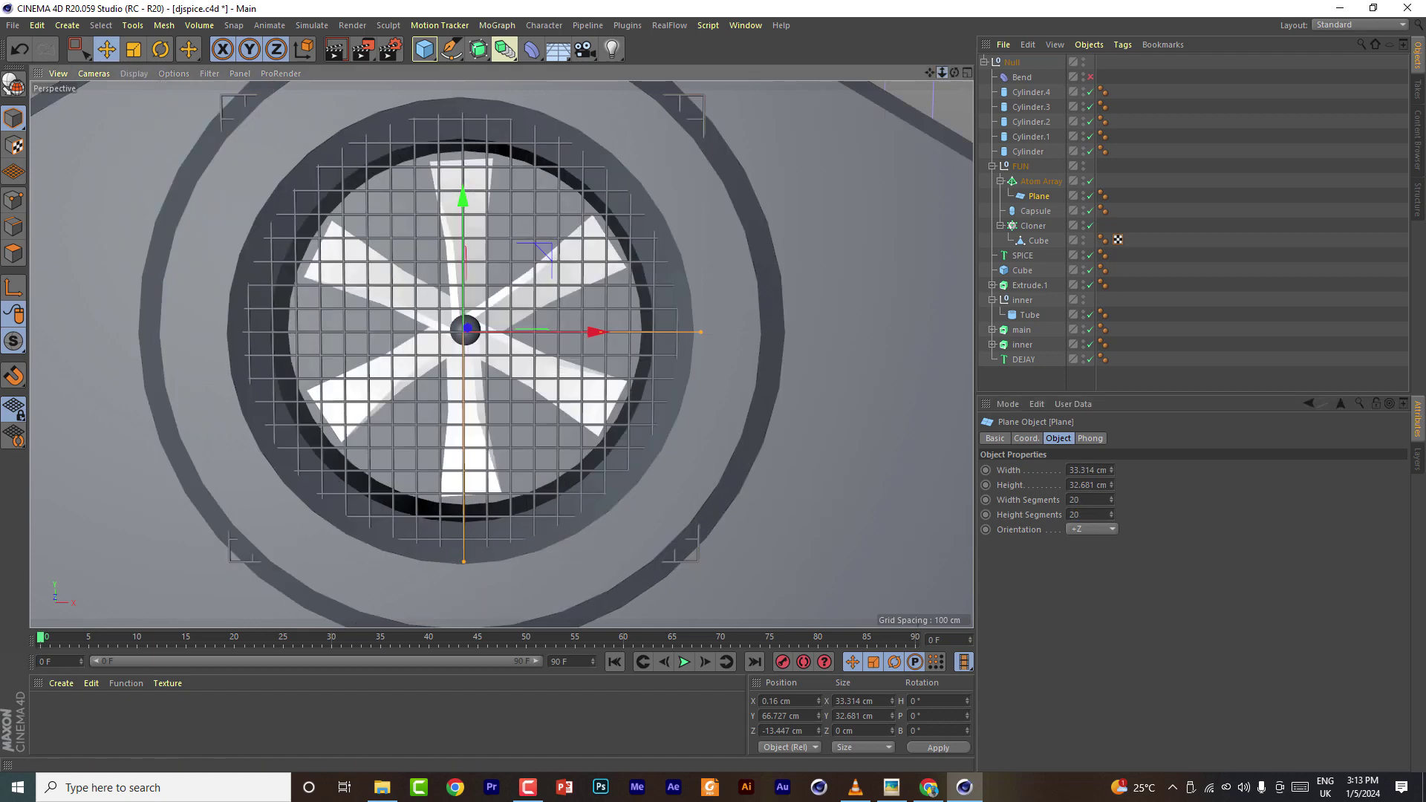
Shrink the grille's plane to about 30.4 cm wide and 29.6 cm high
{"action": "left_click_drag", "start_coordinate": [942, 72], "coordinate": [921, 72]}
{"action": "left_click_drag", "start_coordinate": [648, 337], "coordinate": [624, 350]}
{"action": "left_click_drag", "start_coordinate": [474, 502], "coordinate": [474, 488]}
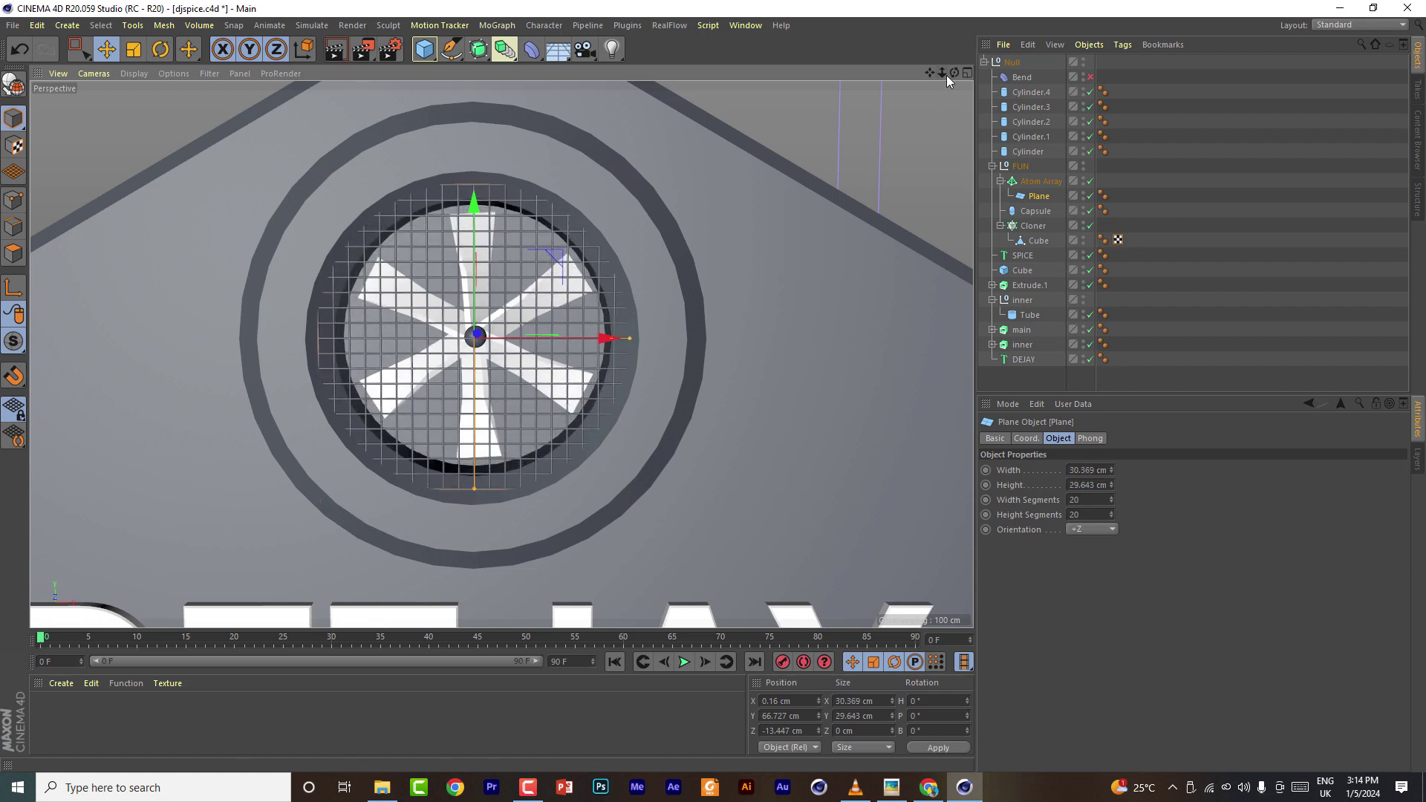
Duplicate the ring Tube and resize the copy to about 11.3 cm inner radius, 16 cm outer radius and 4.8 cm height
{"action": "left_click_drag", "start_coordinate": [1030, 315], "coordinate": [1022, 329]}
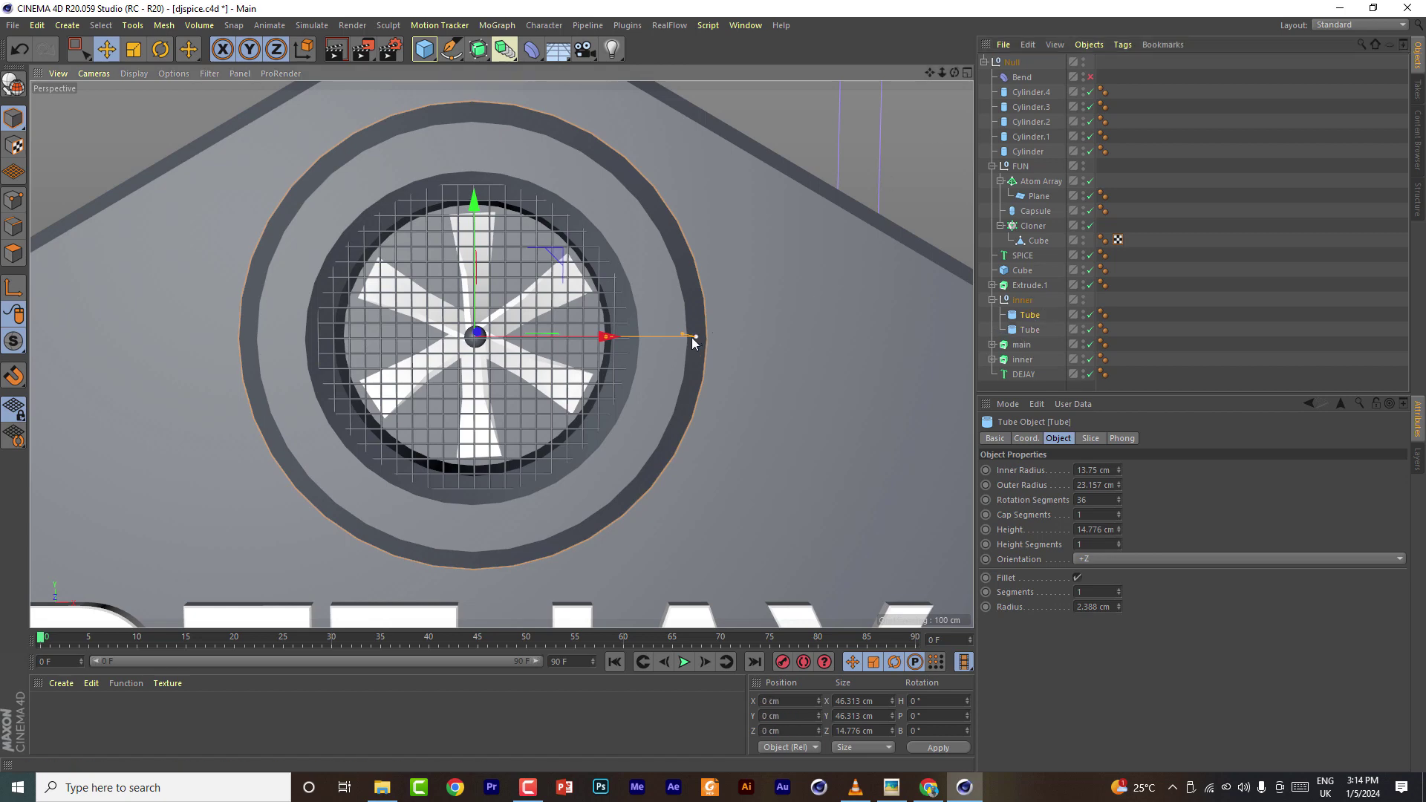
{"action": "left_click_drag", "start_coordinate": [954, 73], "coordinate": [832, 186]}
{"action": "left_click_drag", "start_coordinate": [633, 342], "coordinate": [661, 330]}
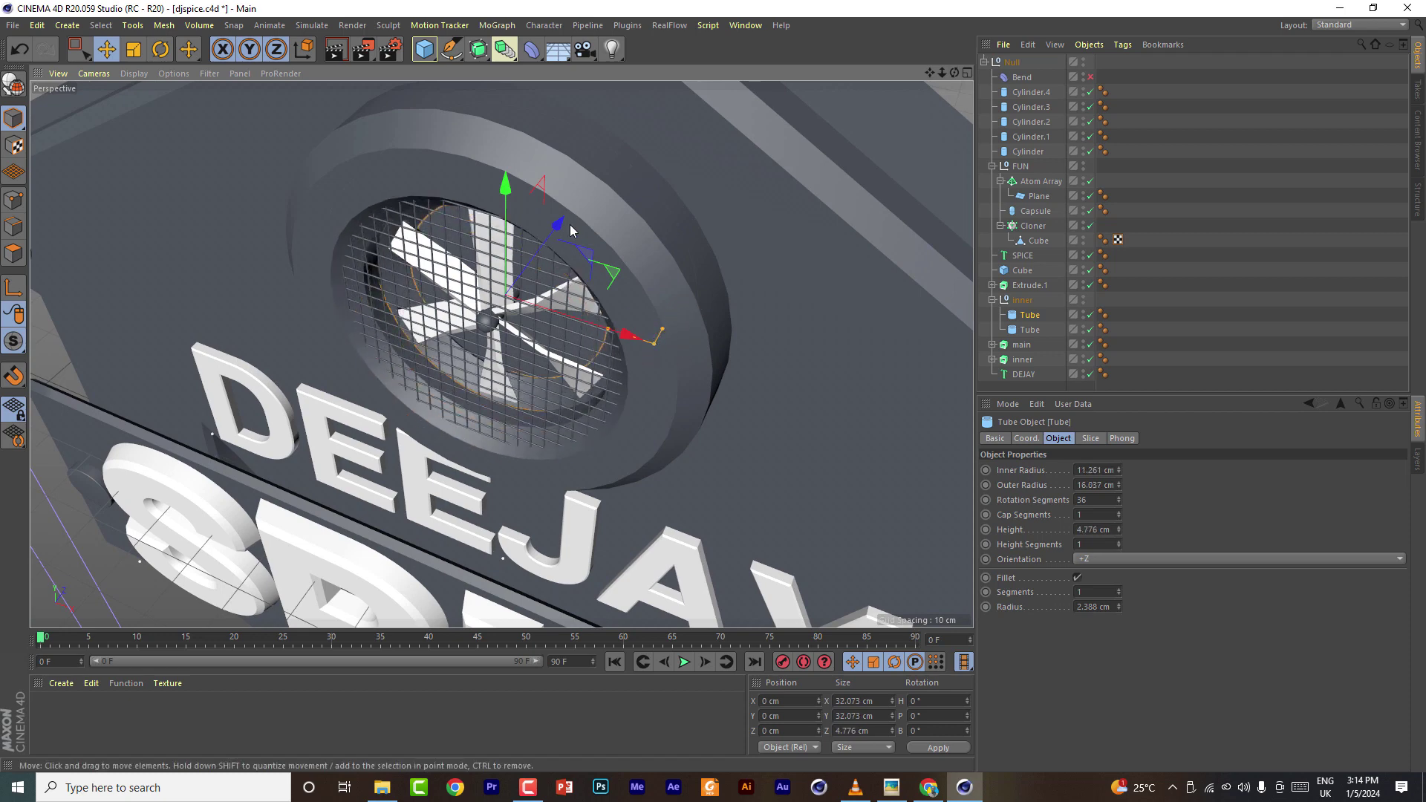
Move the smaller tube forward to about Z -6.3 cm, in front of the grille, and set its fillet segments to 10
{"action": "left_click_drag", "start_coordinate": [562, 222], "coordinate": [532, 256]}
{"action": "left_click_drag", "start_coordinate": [955, 72], "coordinate": [1058, 11]}
{"action": "double_click", "coordinate": [1094, 591]}
{"action": "type", "text": "82"}
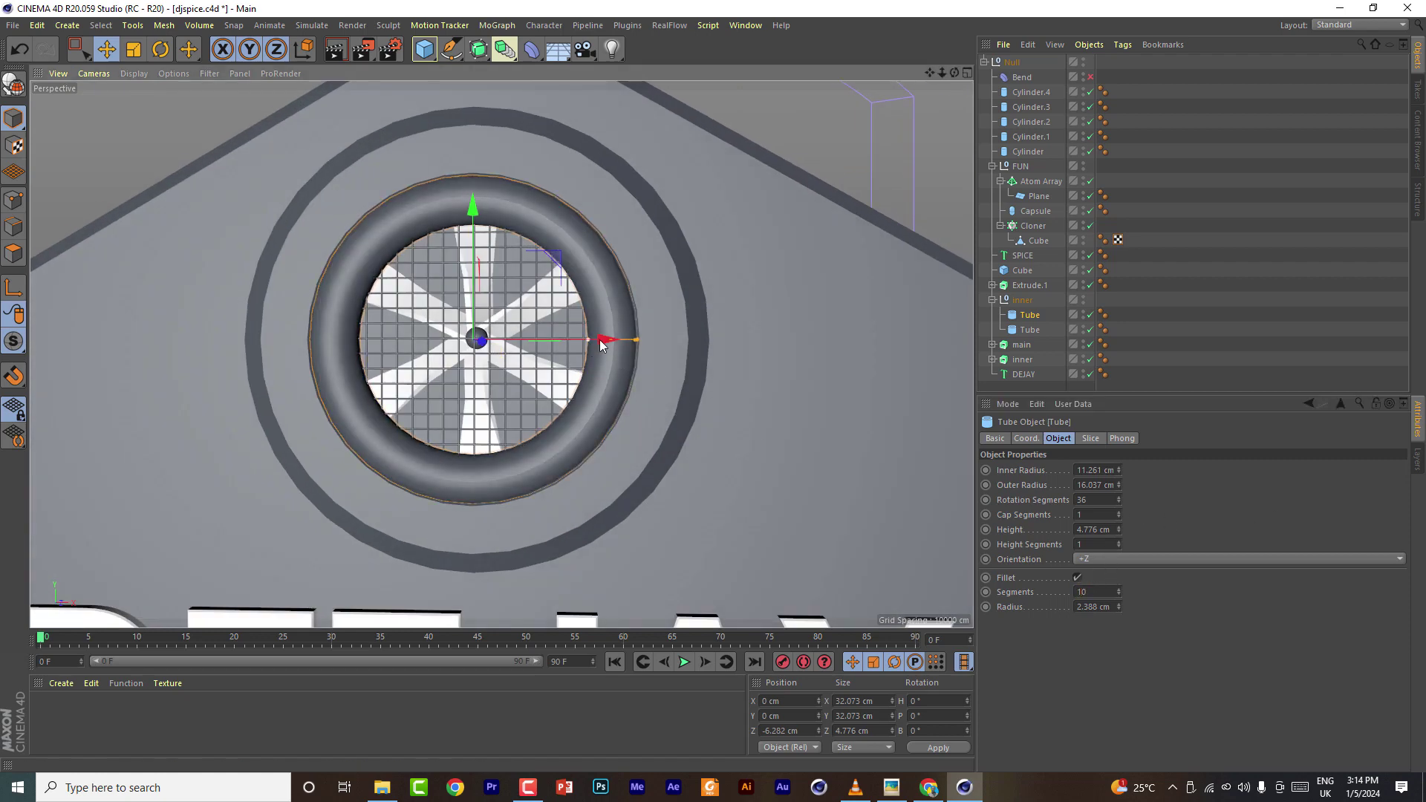
Reduce the smaller tube's fillet radius to 1 cm and widen its inner radius to about 13.6 cm
{"action": "left_click_drag", "start_coordinate": [635, 340], "coordinate": [594, 342]}
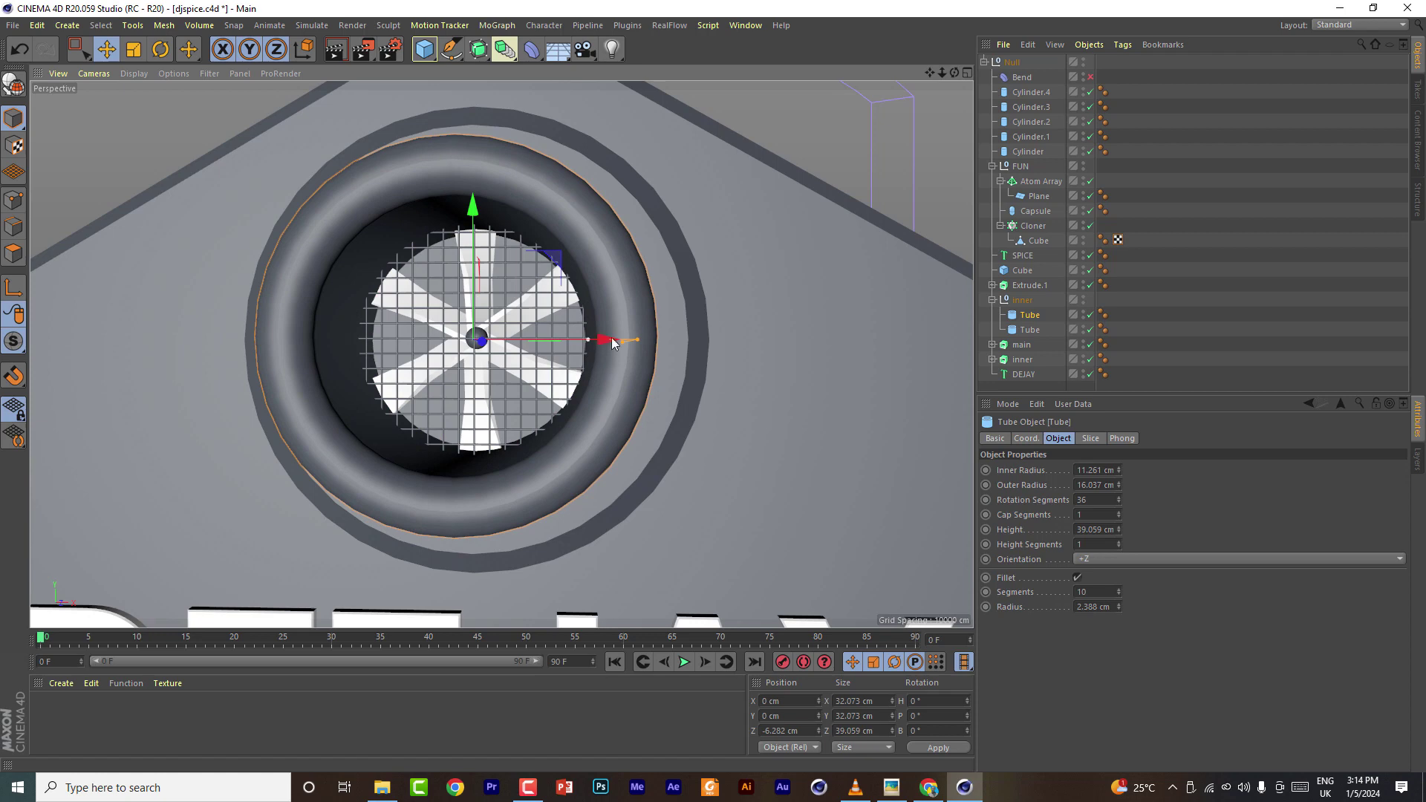
{"action": "left_click_drag", "start_coordinate": [954, 74], "coordinate": [862, 144]}
{"action": "left_click_drag", "start_coordinate": [690, 297], "coordinate": [637, 360]}
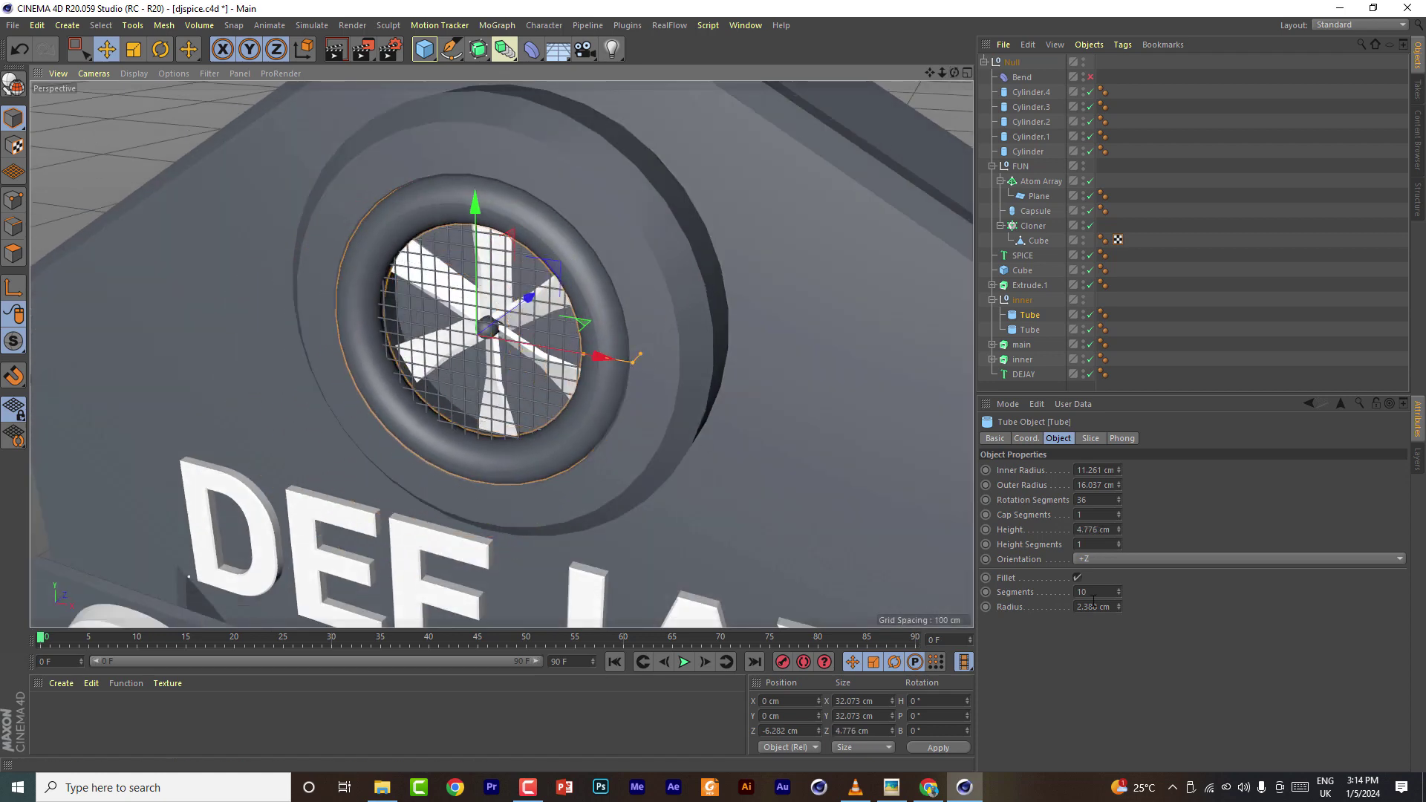
{"action": "left_click_drag", "start_coordinate": [1118, 607], "coordinate": [1118, 613]}
{"action": "left_click_drag", "start_coordinate": [584, 361], "coordinate": [608, 367]}
Re-enable the Bend deformer and review the curved badge and its framed propeller grille up close
{"action": "left_click_drag", "start_coordinate": [953, 73], "coordinate": [987, 89]}
{"action": "scroll", "coordinate": [626, 448], "scroll_direction": "down", "scroll_amount": 8}
{"action": "left_click", "coordinate": [694, 452]}
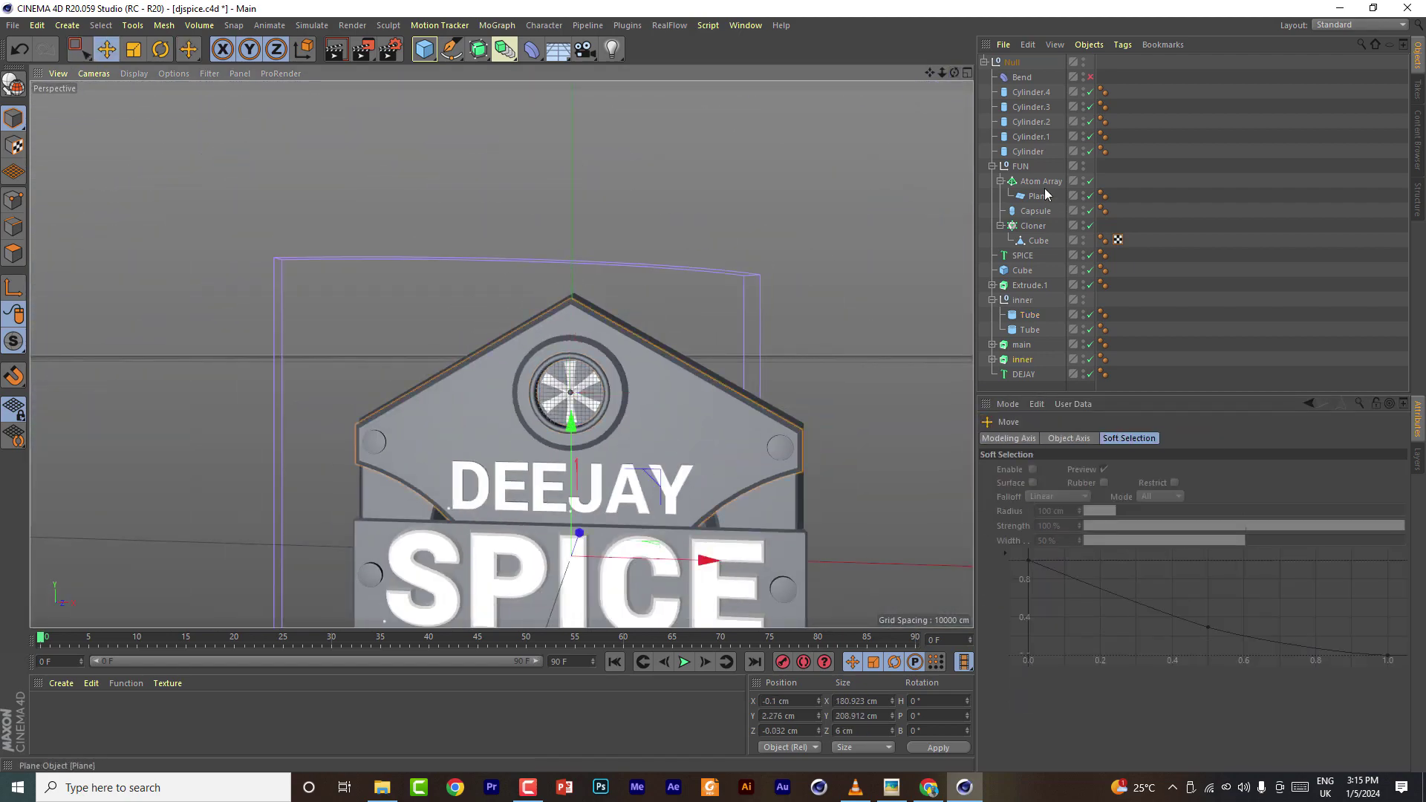
{"action": "left_click", "coordinate": [1090, 77]}
{"action": "left_click_drag", "start_coordinate": [954, 73], "coordinate": [876, 100]}
{"action": "scroll", "coordinate": [469, 417], "scroll_direction": "up", "scroll_amount": 8}
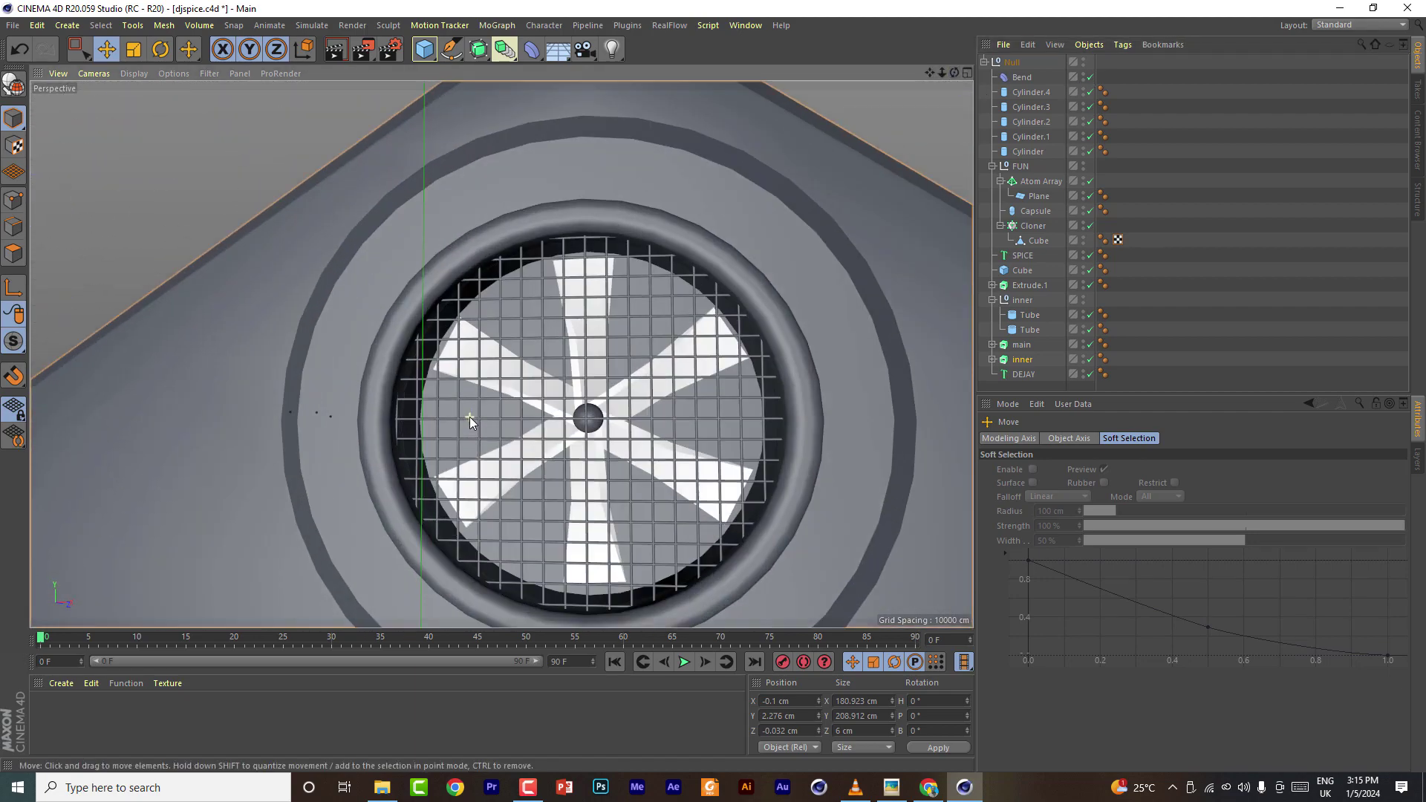
{"action": "scroll", "coordinate": [470, 417], "scroll_direction": "down", "scroll_amount": 4}
Set the rotation segments of both ring tubes to 72, deselect everything and save the project
{"action": "left_click", "coordinate": [1031, 316]}
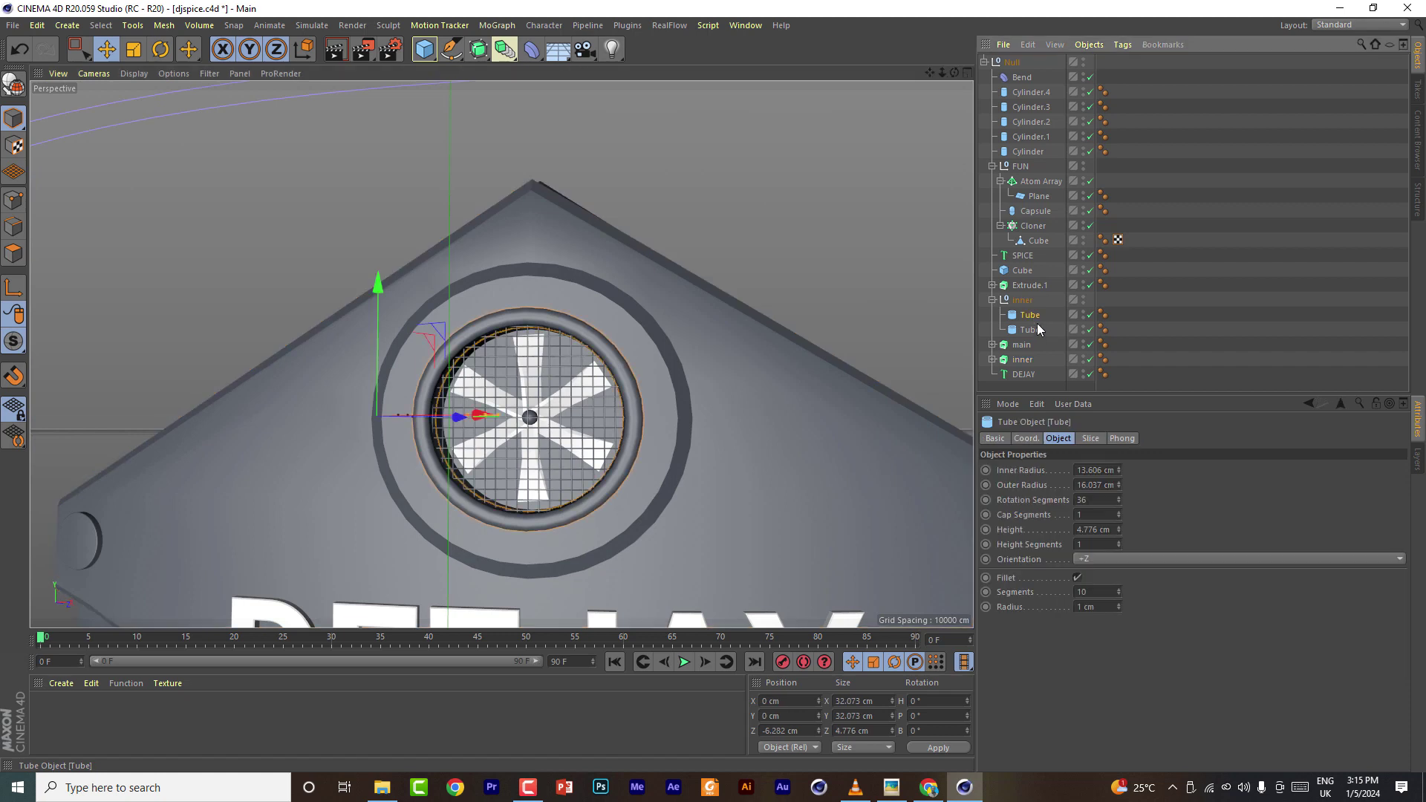
{"action": "left_click", "coordinate": [1033, 328], "text": "shift"}
{"action": "left_click_drag", "start_coordinate": [1093, 503], "coordinate": [1020, 493]}
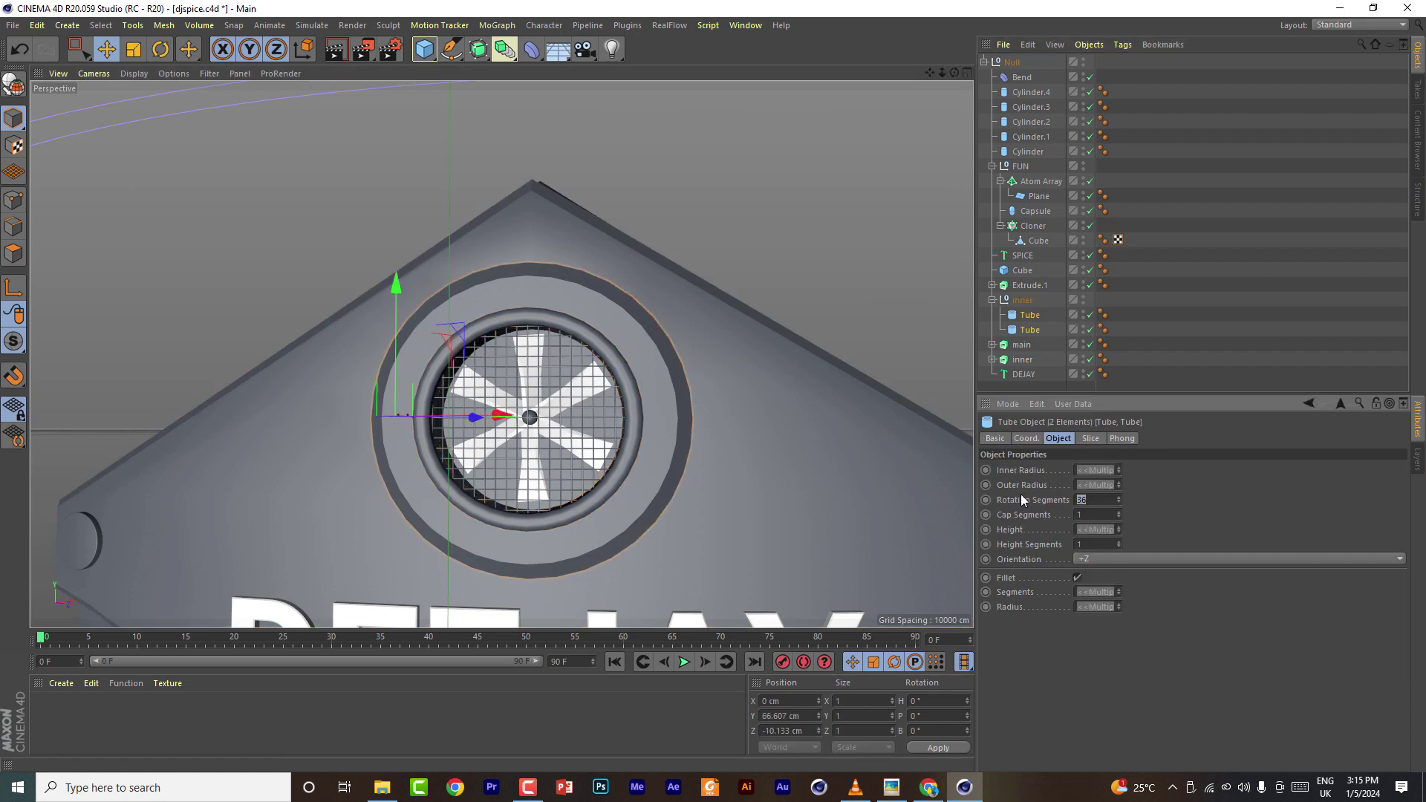
{"action": "type", "text": "72"}
{"action": "left_click", "coordinate": [1105, 514]}
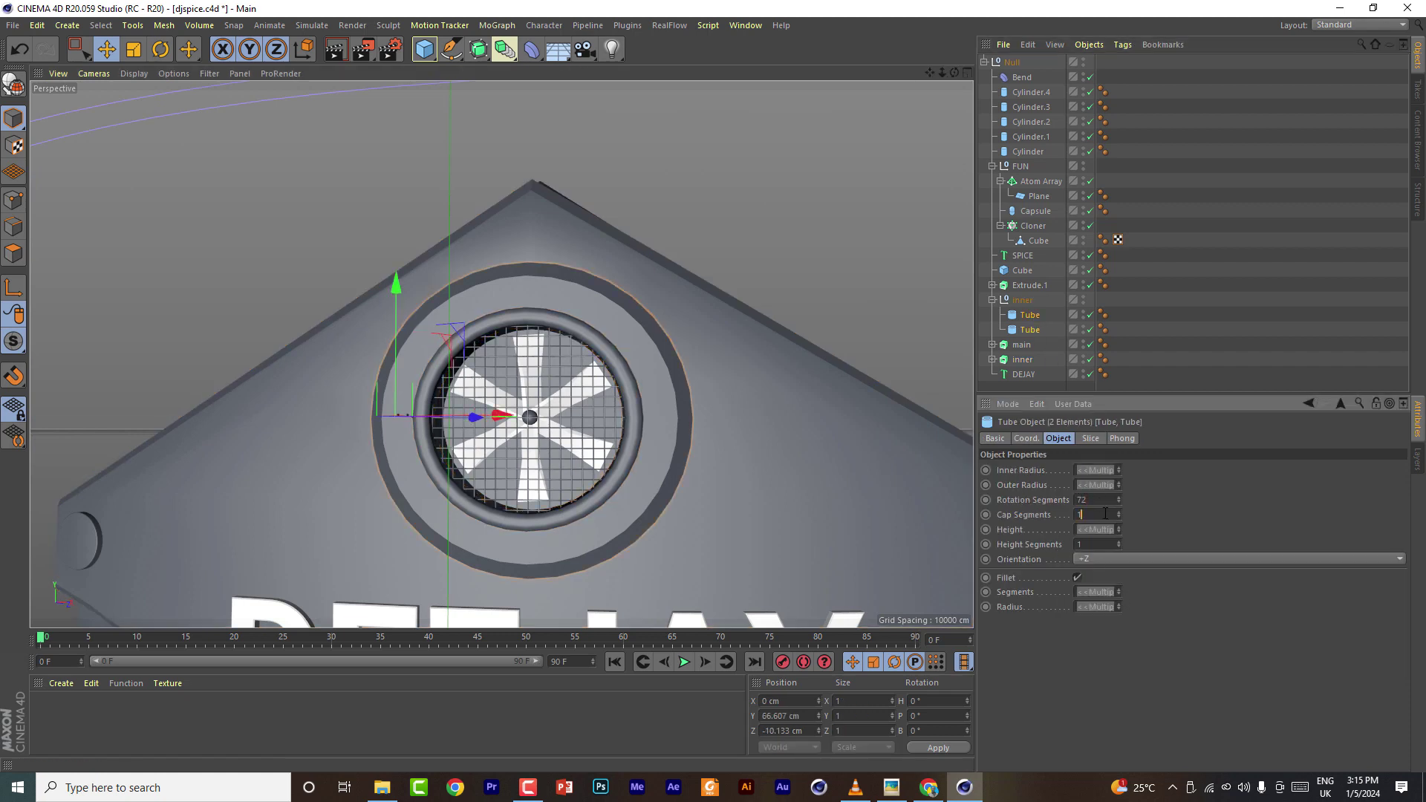
{"action": "left_click", "coordinate": [37, 25]}
{"action": "left_click", "coordinate": [38, 149]}
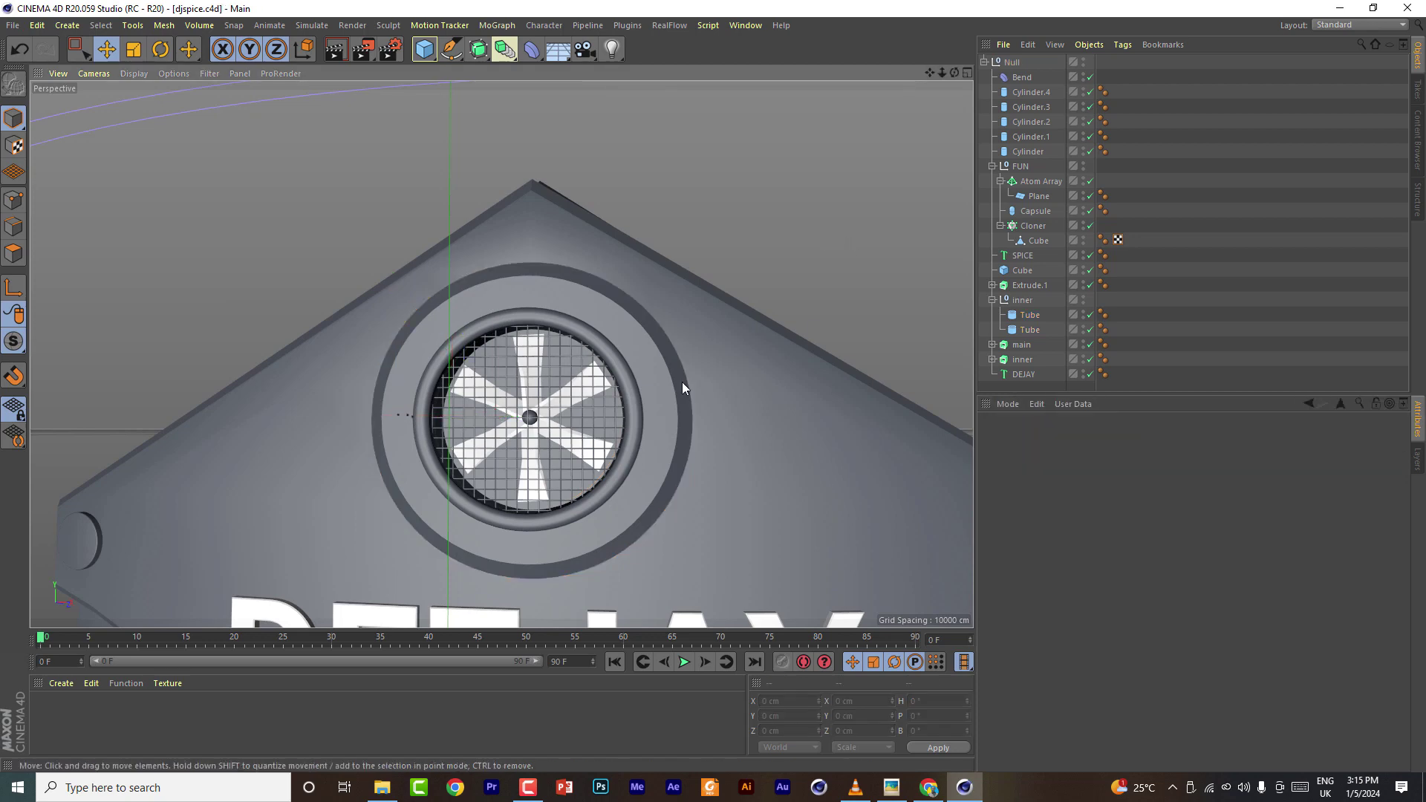
Disable the Bend deformer and show the whole flat badge in a full-size Front view
{"action": "left_click_drag", "start_coordinate": [941, 73], "coordinate": [817, 73]}
{"action": "left_click_drag", "start_coordinate": [929, 73], "coordinate": [929, 4]}
{"action": "left_click", "coordinate": [985, 64]}
{"action": "key", "text": "F5"}
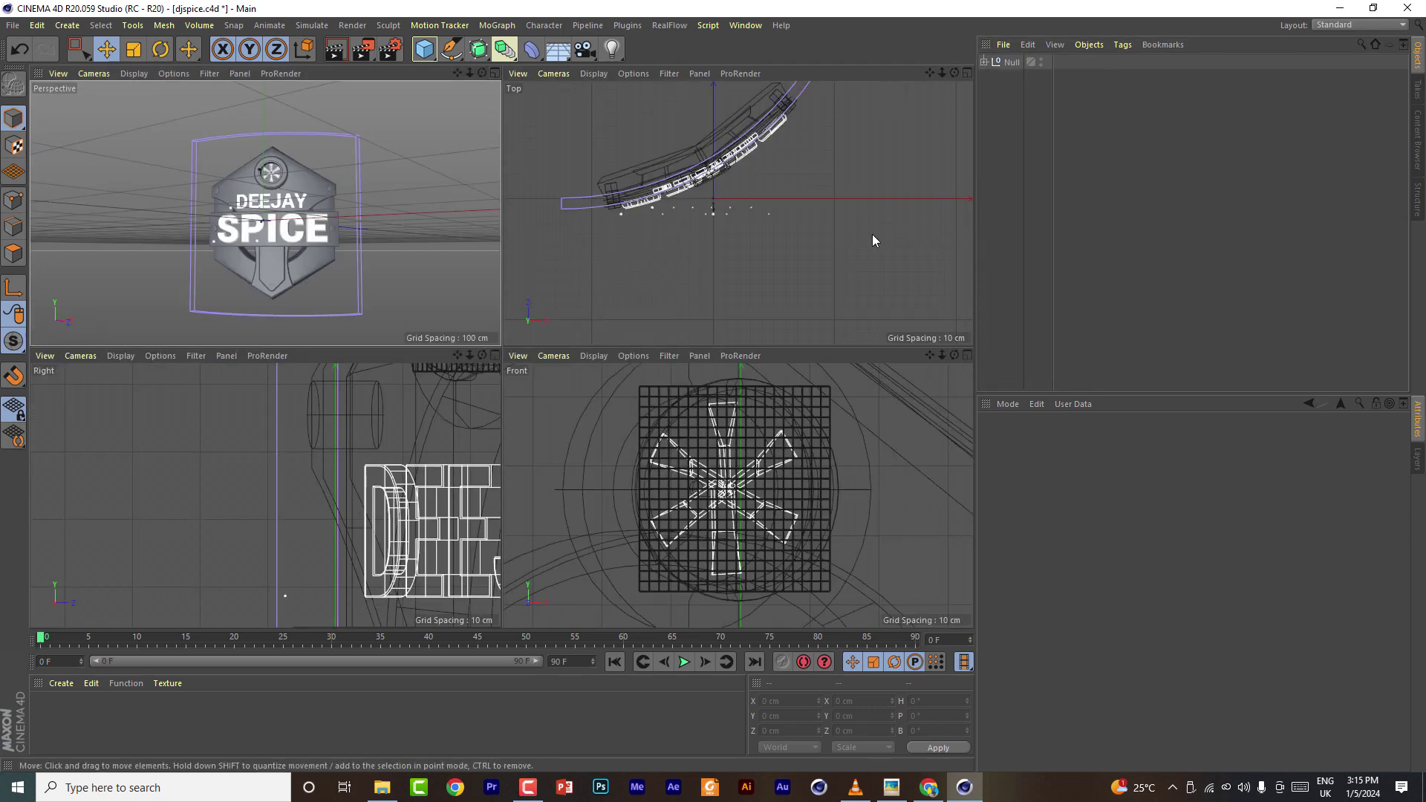
{"action": "left_click", "coordinate": [967, 353]}
{"action": "left_click_drag", "start_coordinate": [942, 73], "coordinate": [862, 73]}
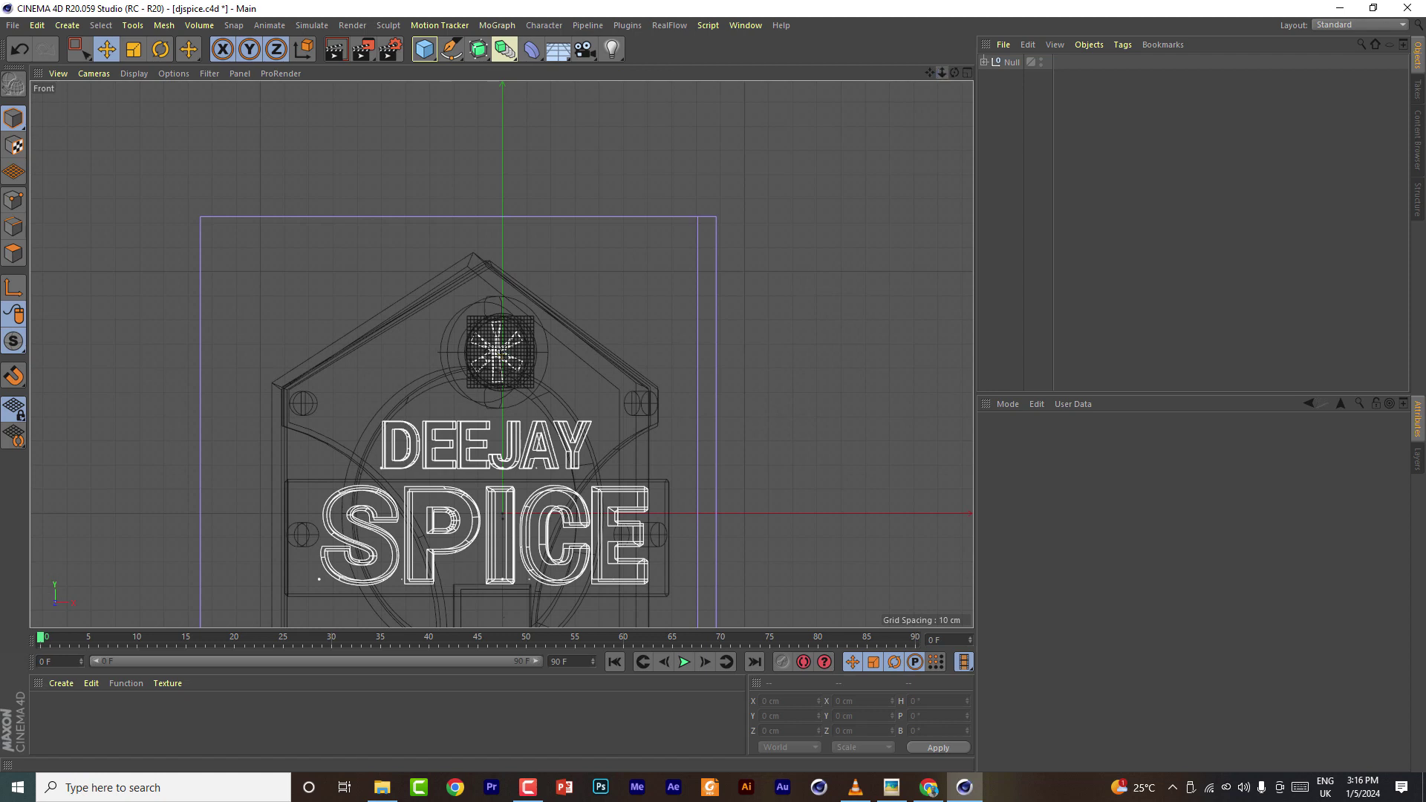
{"action": "left_click", "coordinate": [984, 62]}
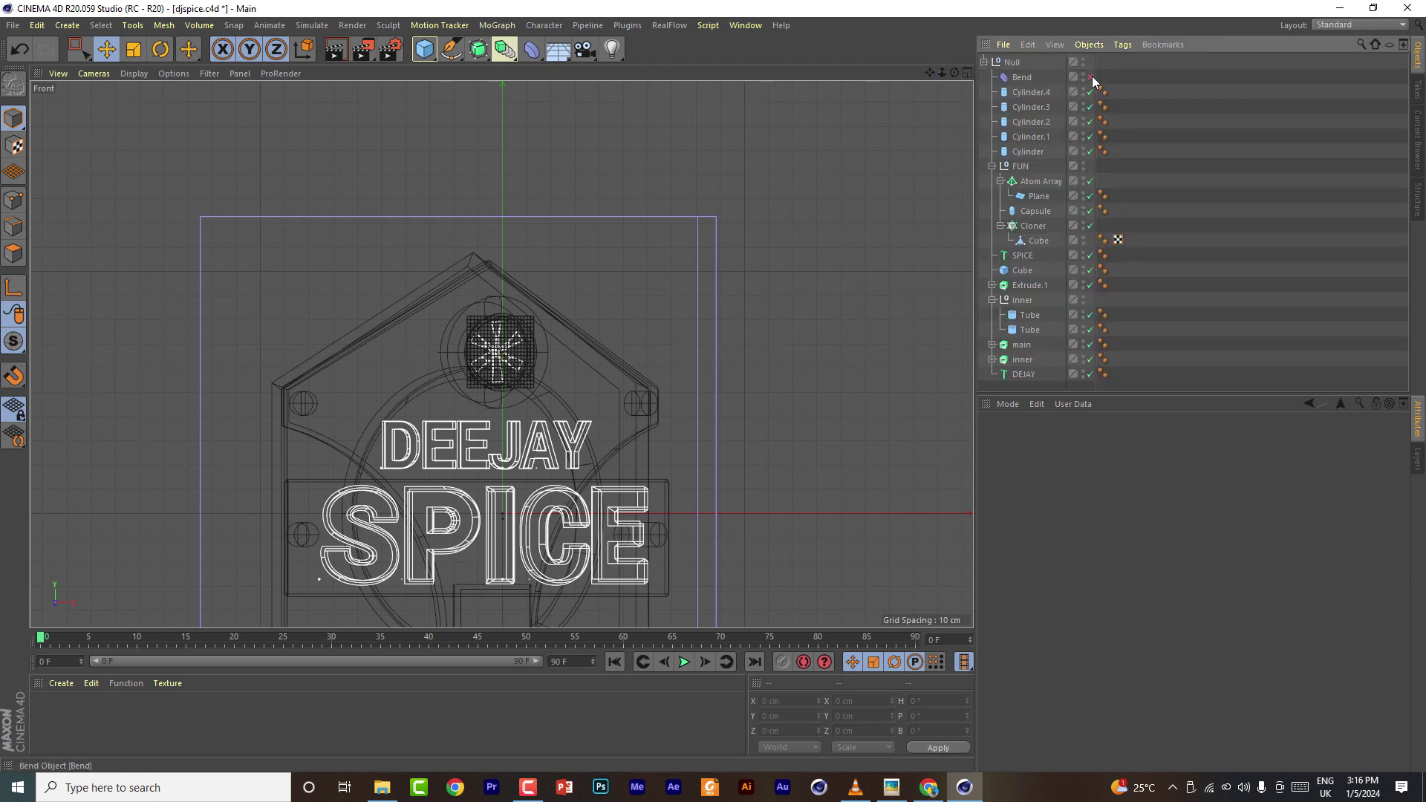
{"action": "left_click_drag", "start_coordinate": [930, 72], "coordinate": [929, 0]}
Draw a wavy Bezier spline with the Pen tool from the propeller ring down to the right end of the SPICE plate
{"action": "left_click", "coordinate": [450, 49]}
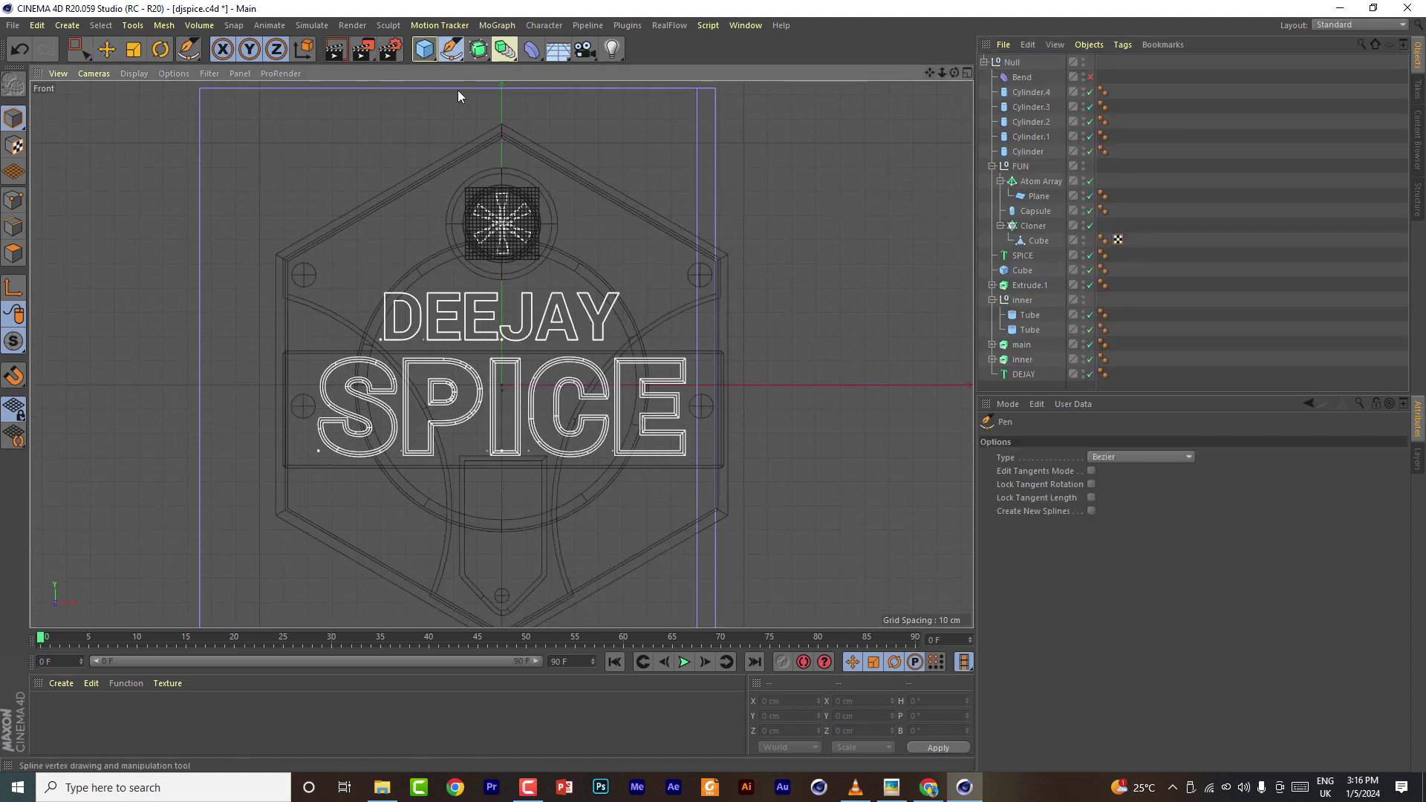
{"action": "left_click", "coordinate": [557, 223]}
{"action": "left_click_drag", "start_coordinate": [617, 239], "coordinate": [641, 266]}
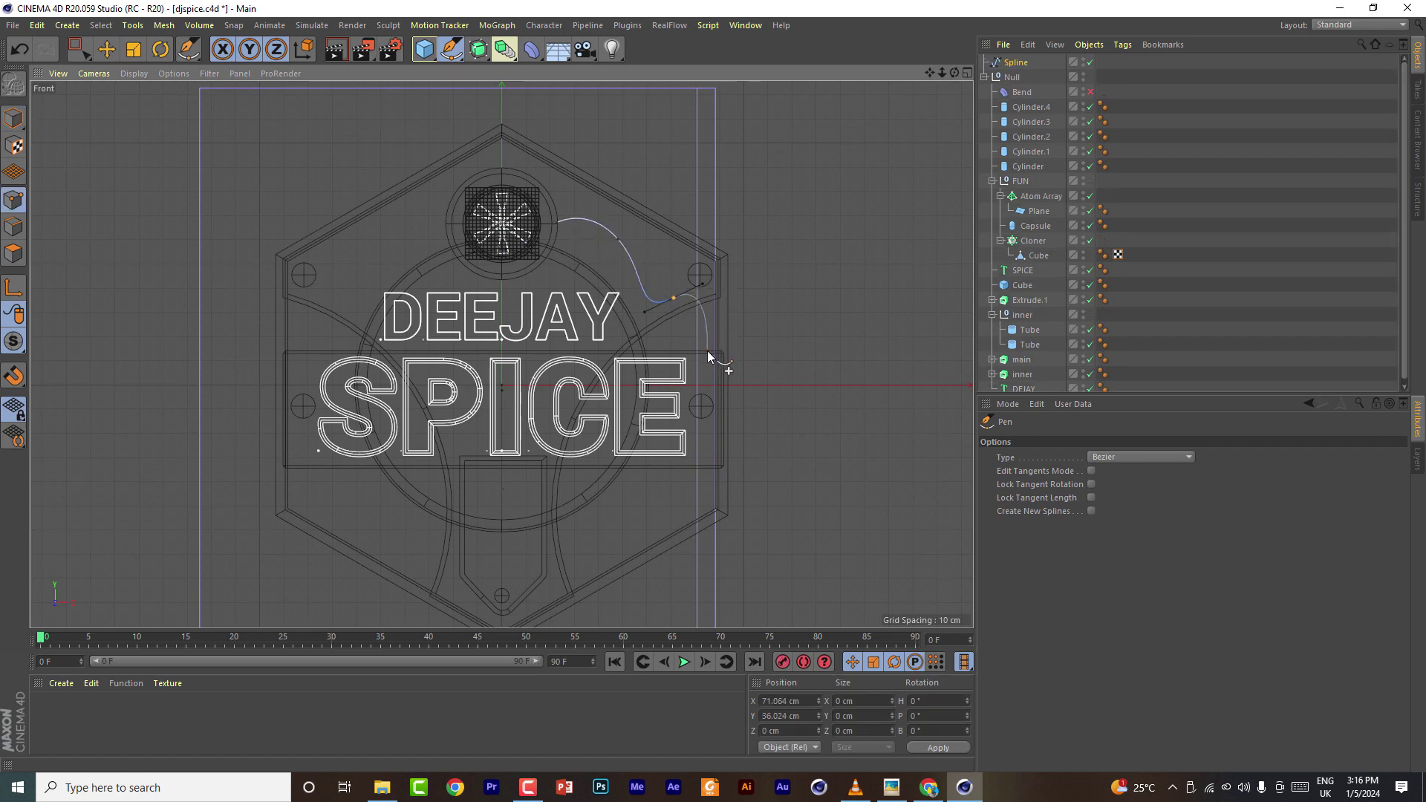
{"action": "left_click", "coordinate": [108, 47]}
{"action": "left_click", "coordinate": [965, 74]}
{"action": "key", "text": "F1"}
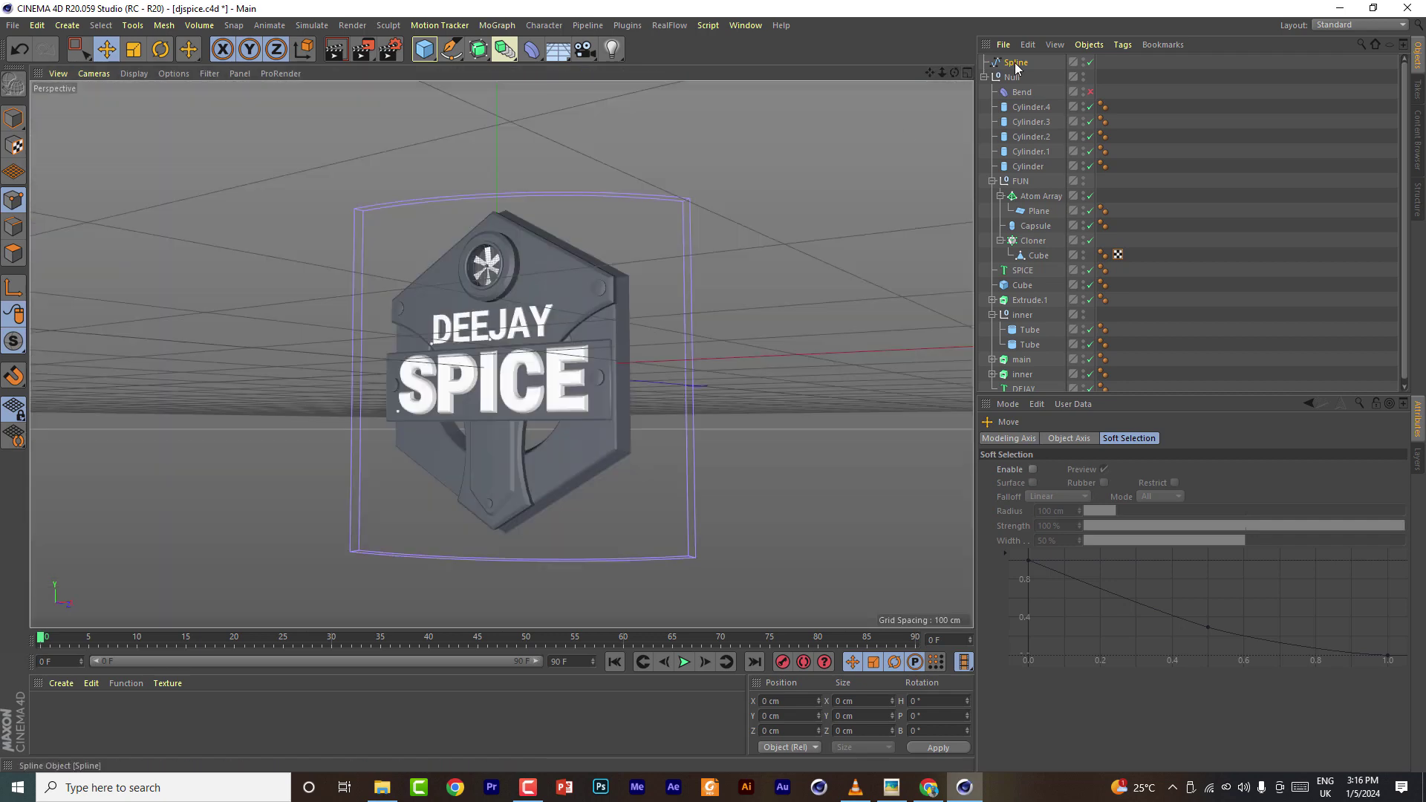
Place the spline inside the FUN group and move only its axis to the centre of the curve
{"action": "left_click_drag", "start_coordinate": [1016, 63], "coordinate": [1034, 187]}
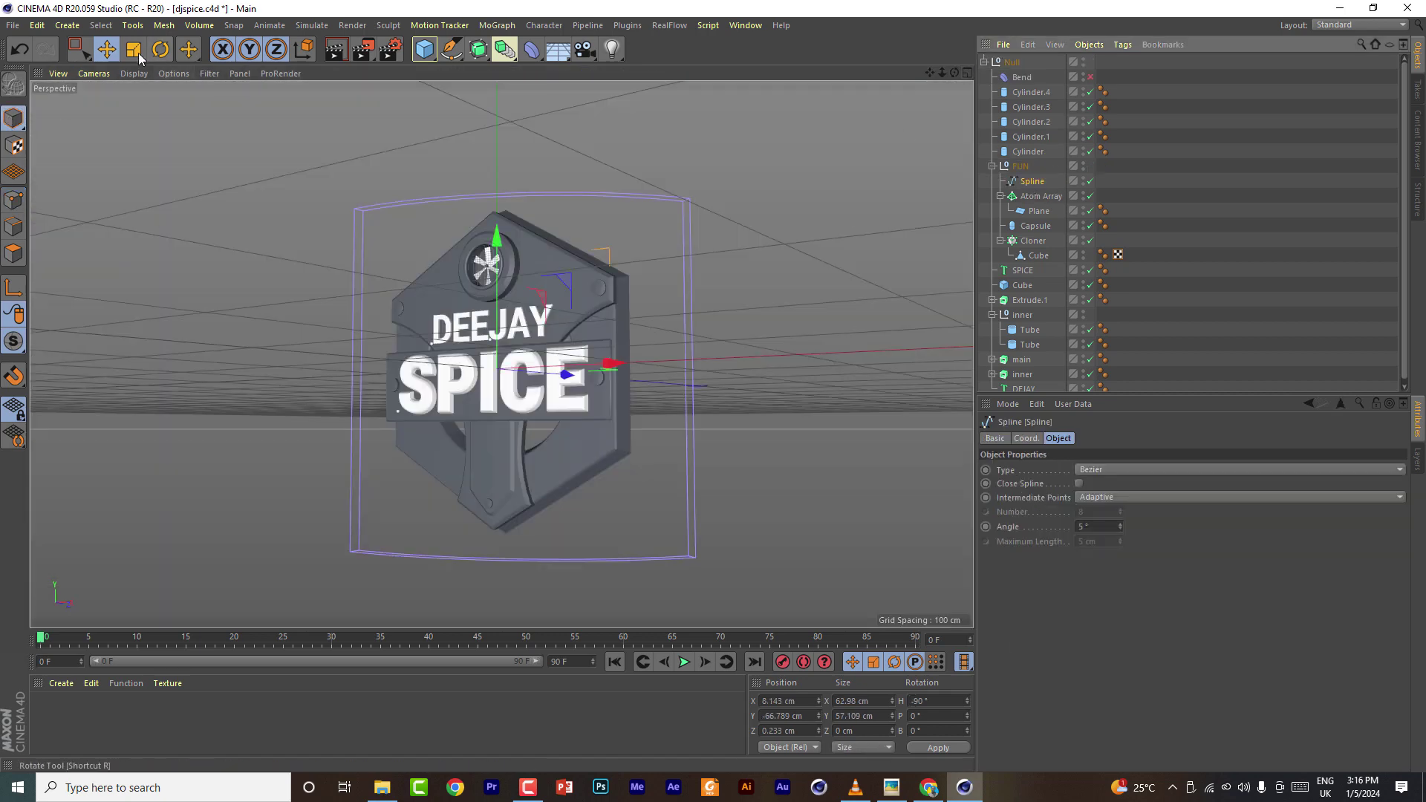
{"action": "left_click", "coordinate": [968, 73]}
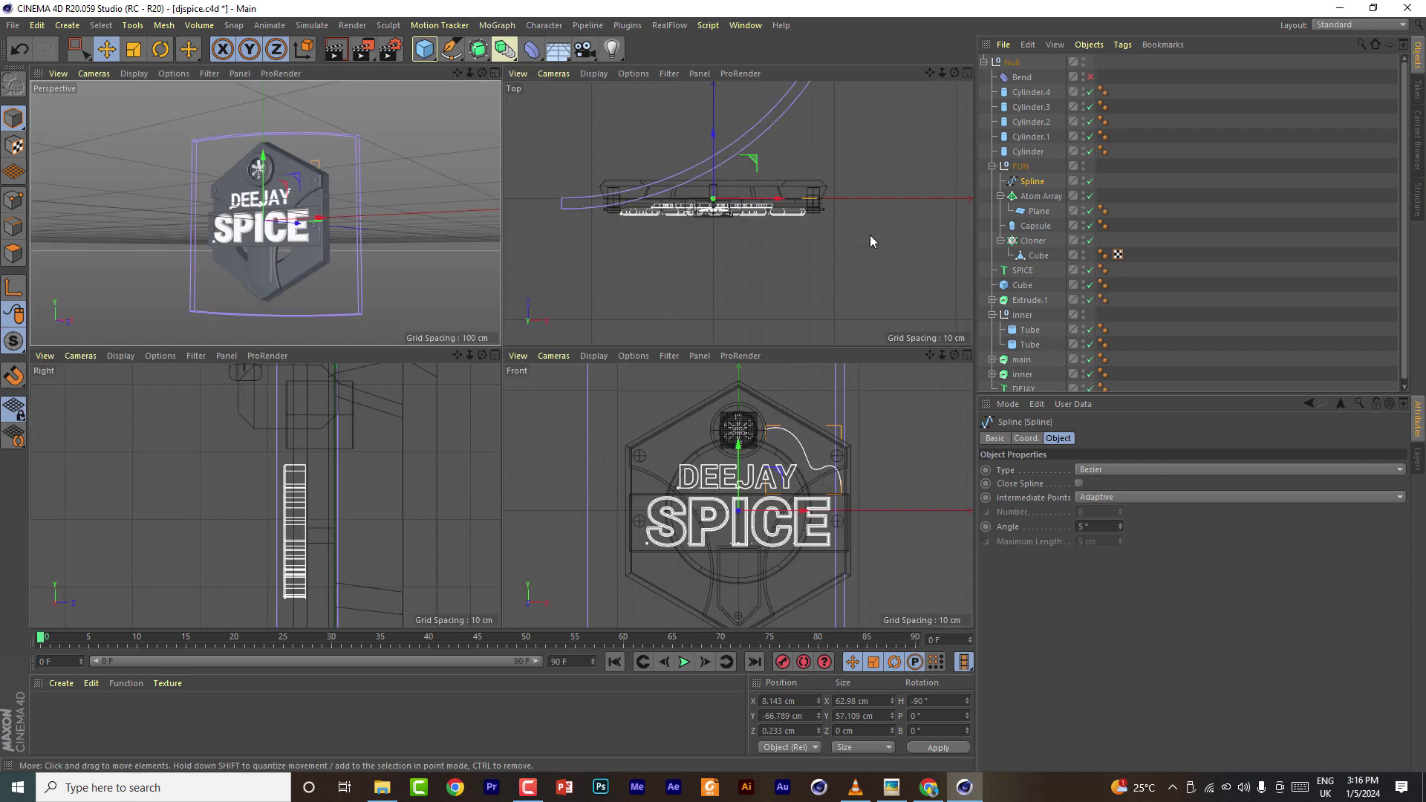
{"action": "left_click", "coordinate": [14, 287]}
{"action": "left_click_drag", "start_coordinate": [777, 469], "coordinate": [841, 408]}
{"action": "left_click", "coordinate": [496, 73]}
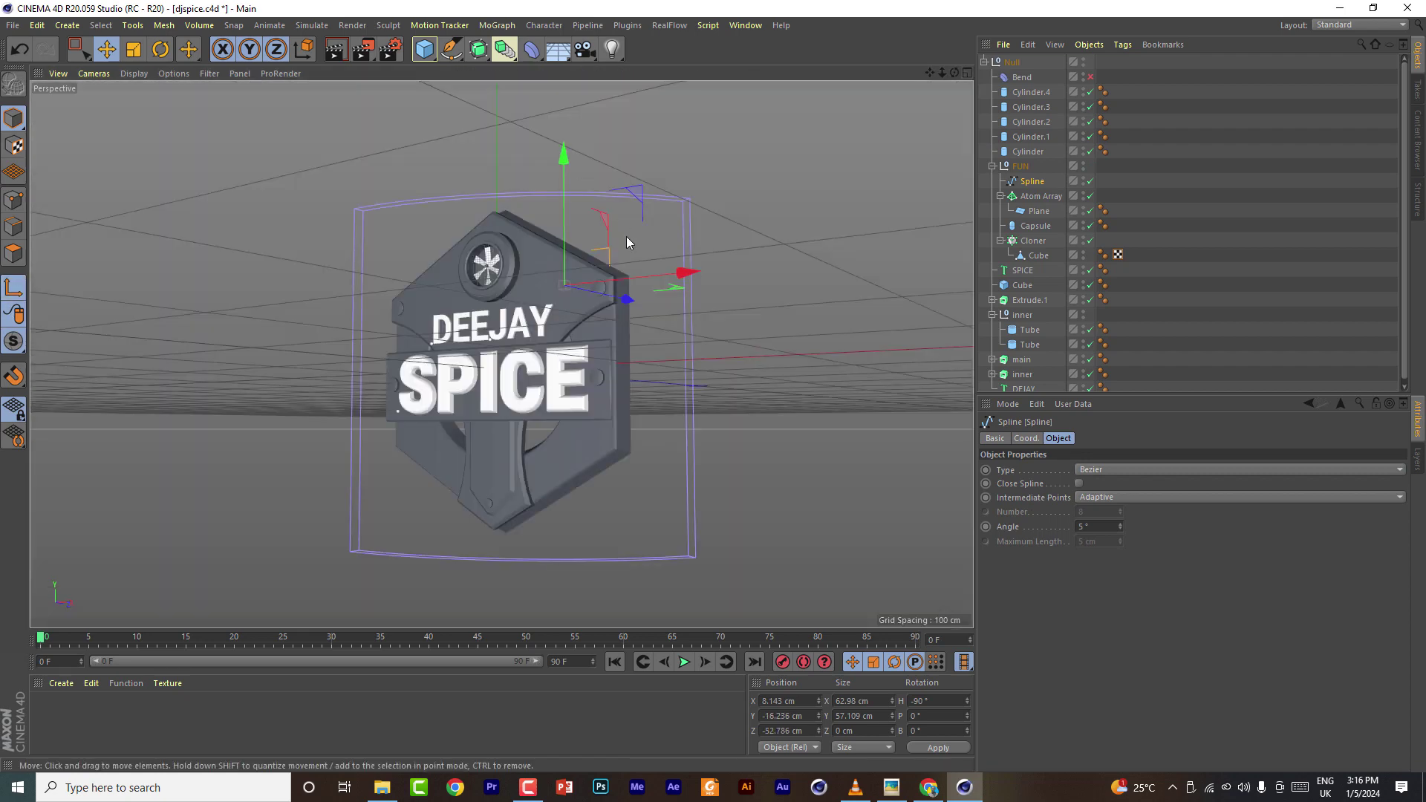
Move the spline forward to about X -1.5 cm so it lies in front of the badge face
{"action": "left_click", "coordinate": [14, 287]}
{"action": "left_click_drag", "start_coordinate": [628, 307], "coordinate": [618, 306]}
{"action": "scroll", "coordinate": [516, 253], "scroll_direction": "up", "scroll_amount": 10}
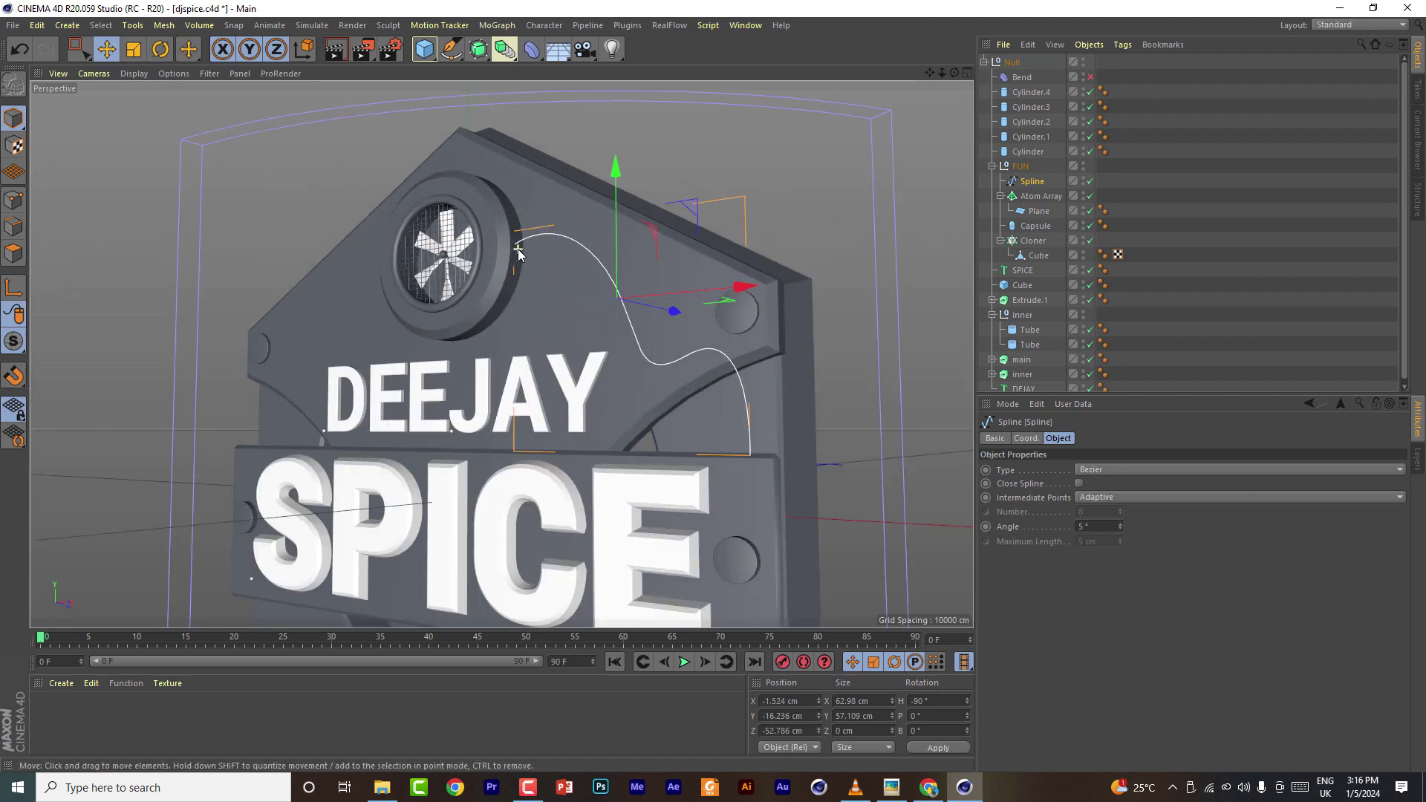
{"action": "left_click_drag", "start_coordinate": [954, 74], "coordinate": [475, 8]}
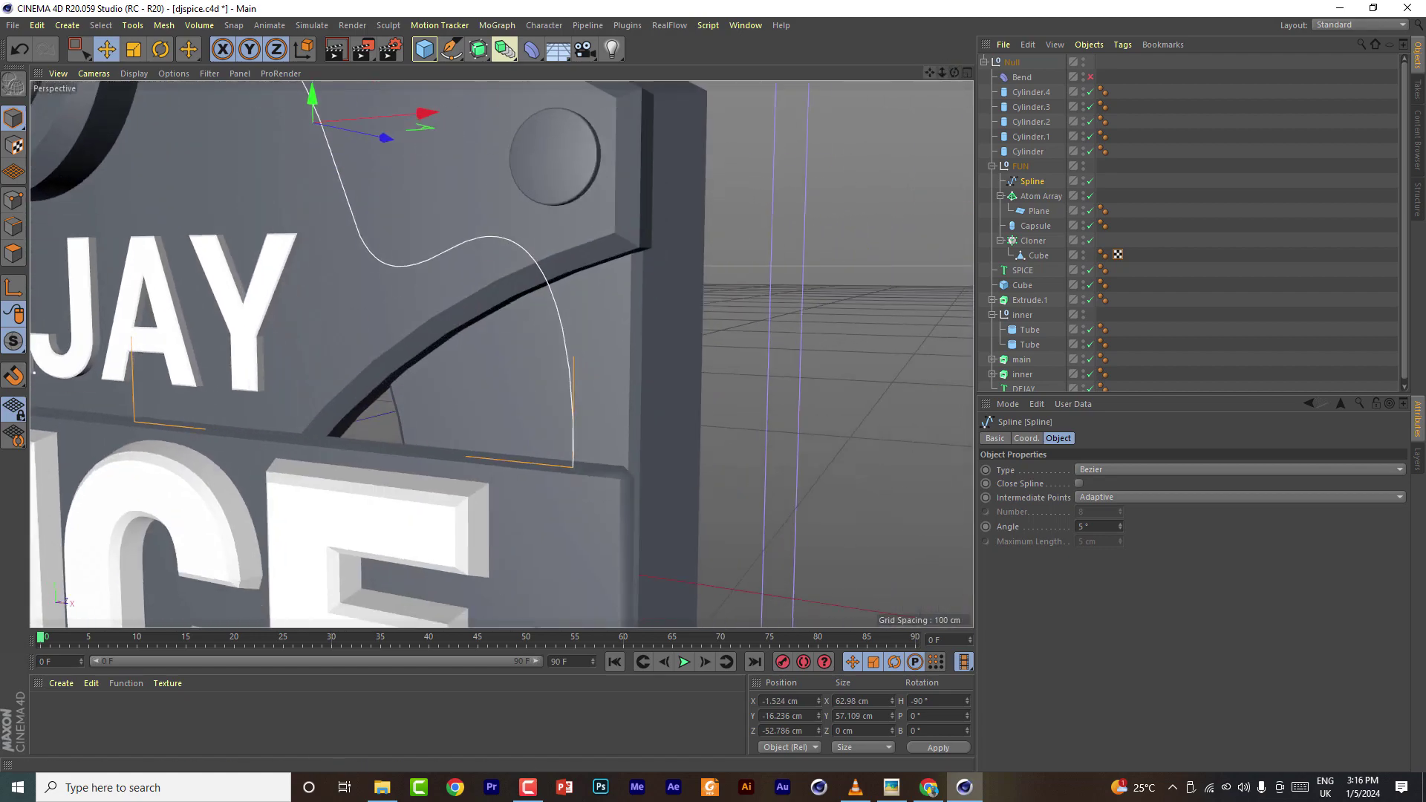
Tuck the spline's lower end point behind the SPICE plate at about X 27.1, Y -55.2, Z 4.6 cm
{"action": "left_click", "coordinate": [14, 199]}
{"action": "left_click", "coordinate": [573, 467]}
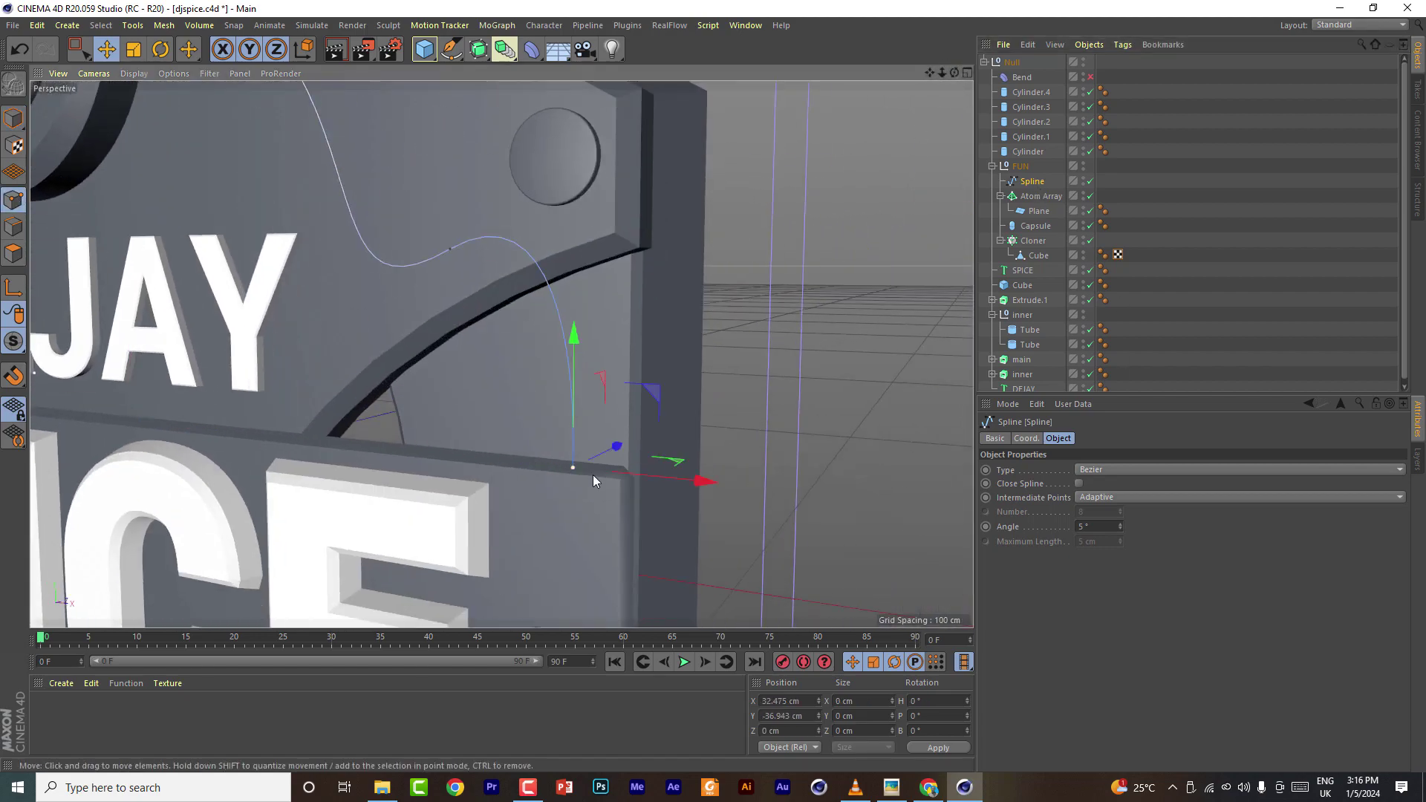
{"action": "left_click_drag", "start_coordinate": [930, 73], "coordinate": [895, 95]}
{"action": "left_click_drag", "start_coordinate": [573, 499], "coordinate": [605, 488], "text": "alt"}
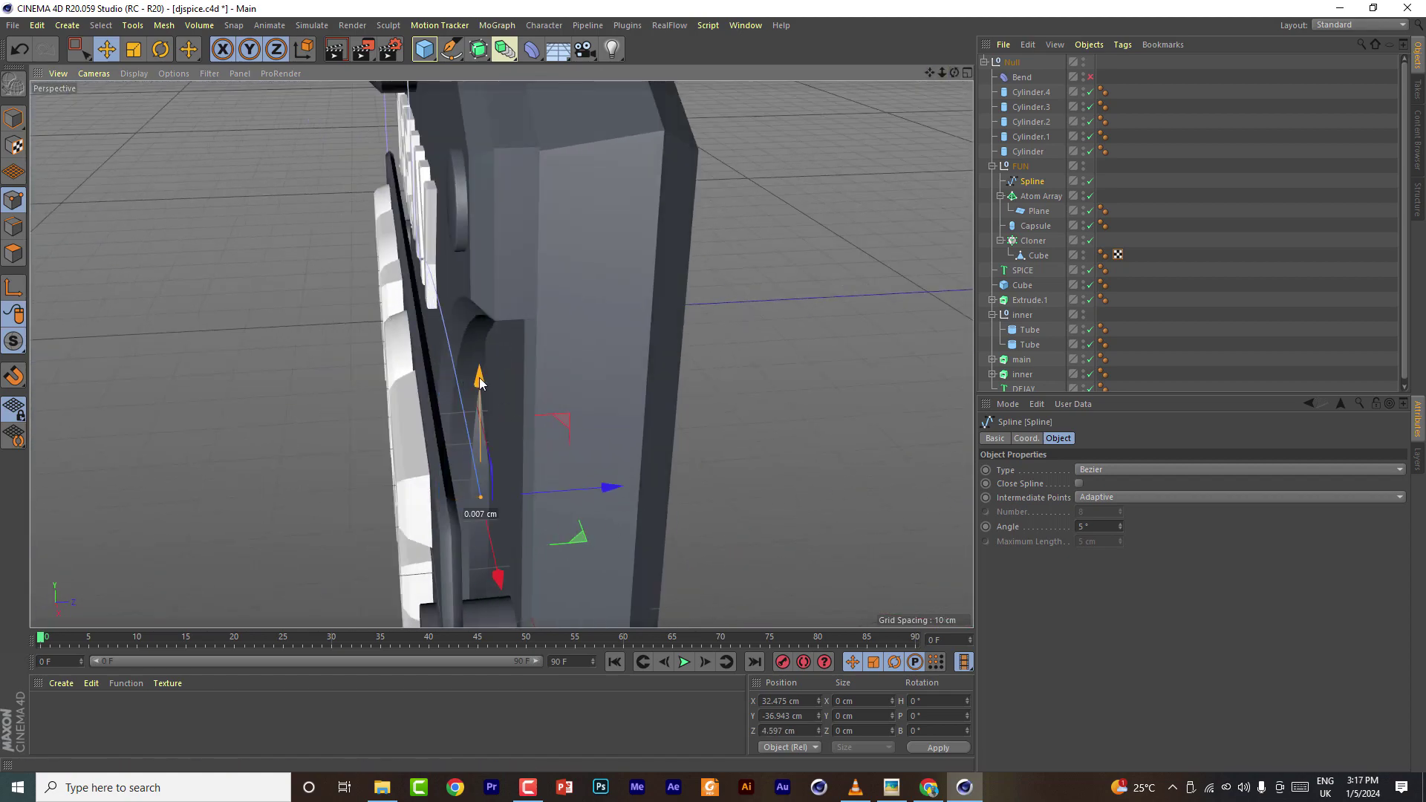
{"action": "left_click_drag", "start_coordinate": [477, 376], "coordinate": [495, 502]}
{"action": "left_click_drag", "start_coordinate": [955, 72], "coordinate": [1010, 85]}
{"action": "left_click_drag", "start_coordinate": [600, 384], "coordinate": [584, 394]}
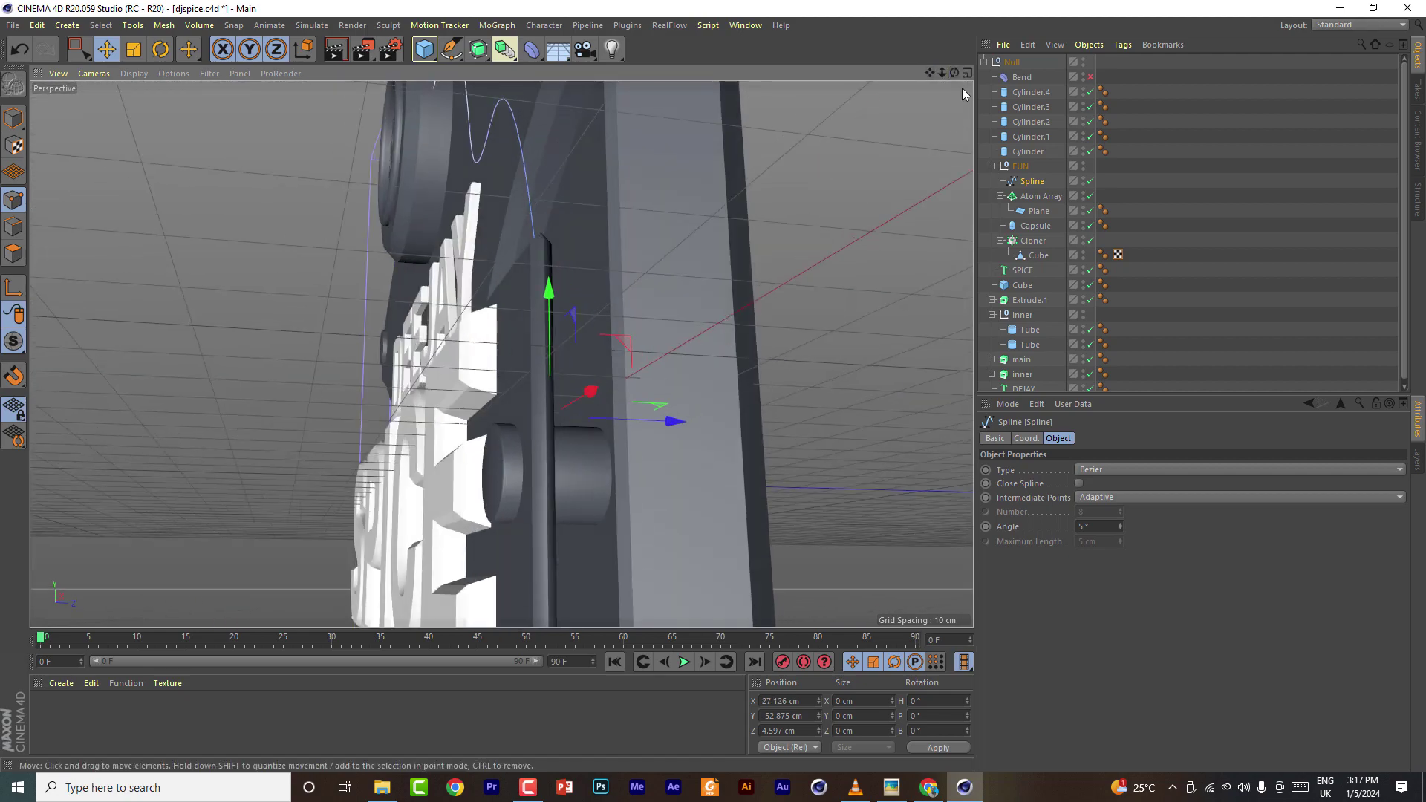
{"action": "left_click_drag", "start_coordinate": [955, 73], "coordinate": [493, 376]}
{"action": "left_click_drag", "start_coordinate": [550, 291], "coordinate": [554, 309]}
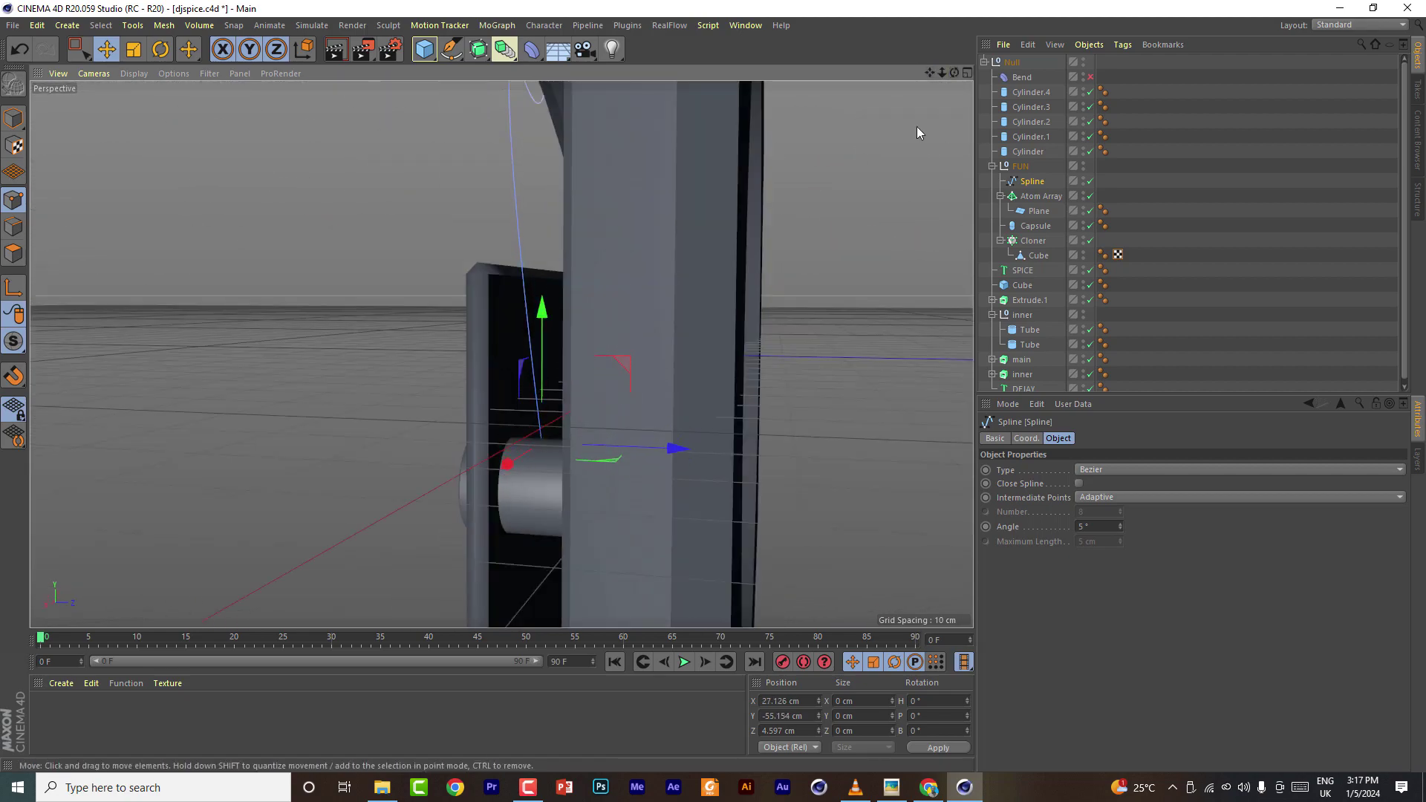
{"action": "left_click_drag", "start_coordinate": [954, 73], "coordinate": [586, 340]}
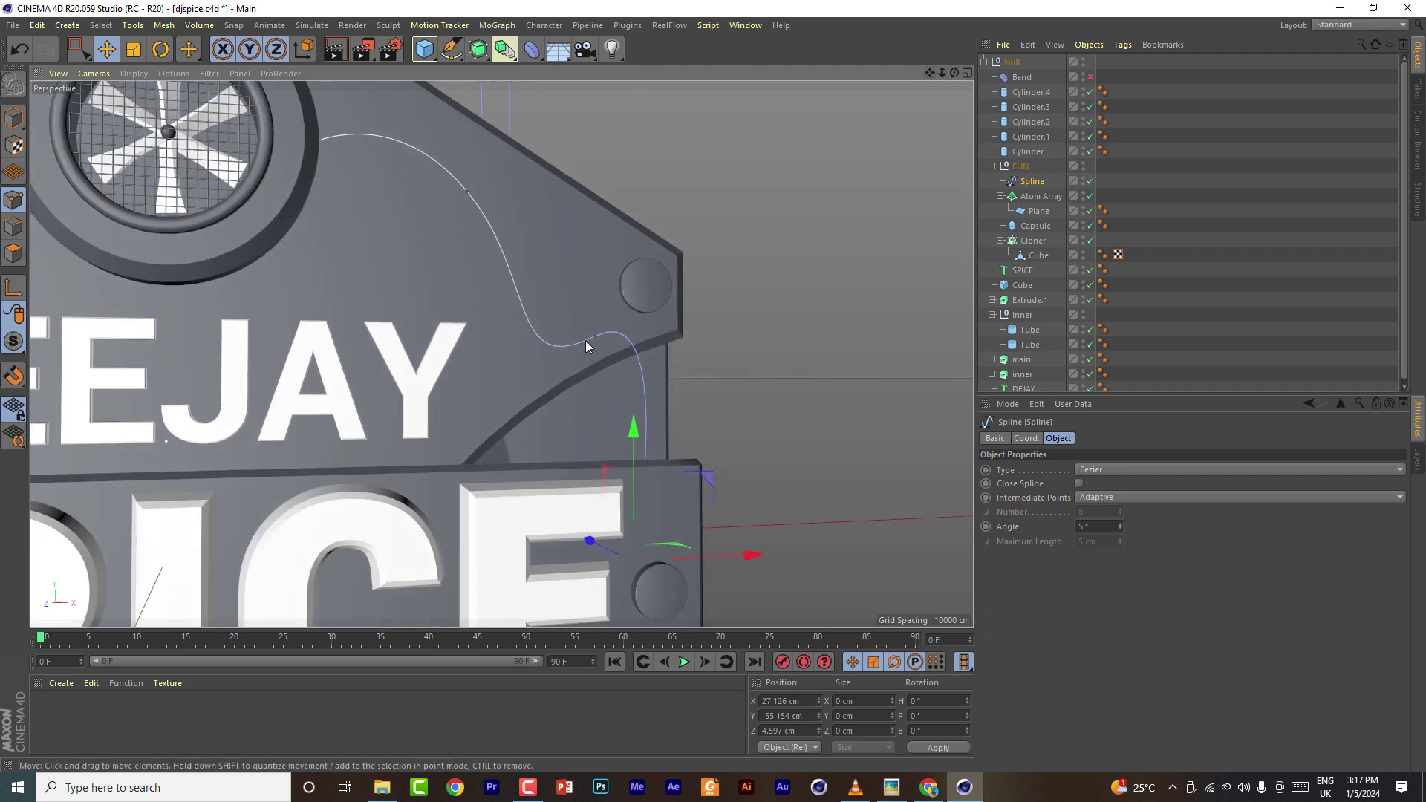
Reshape the tangents of the spline's two middle points into a smoother S-shaped curve and save the project
{"action": "left_click", "coordinate": [593, 337]}
{"action": "left_click_drag", "start_coordinate": [665, 304], "coordinate": [674, 358]}
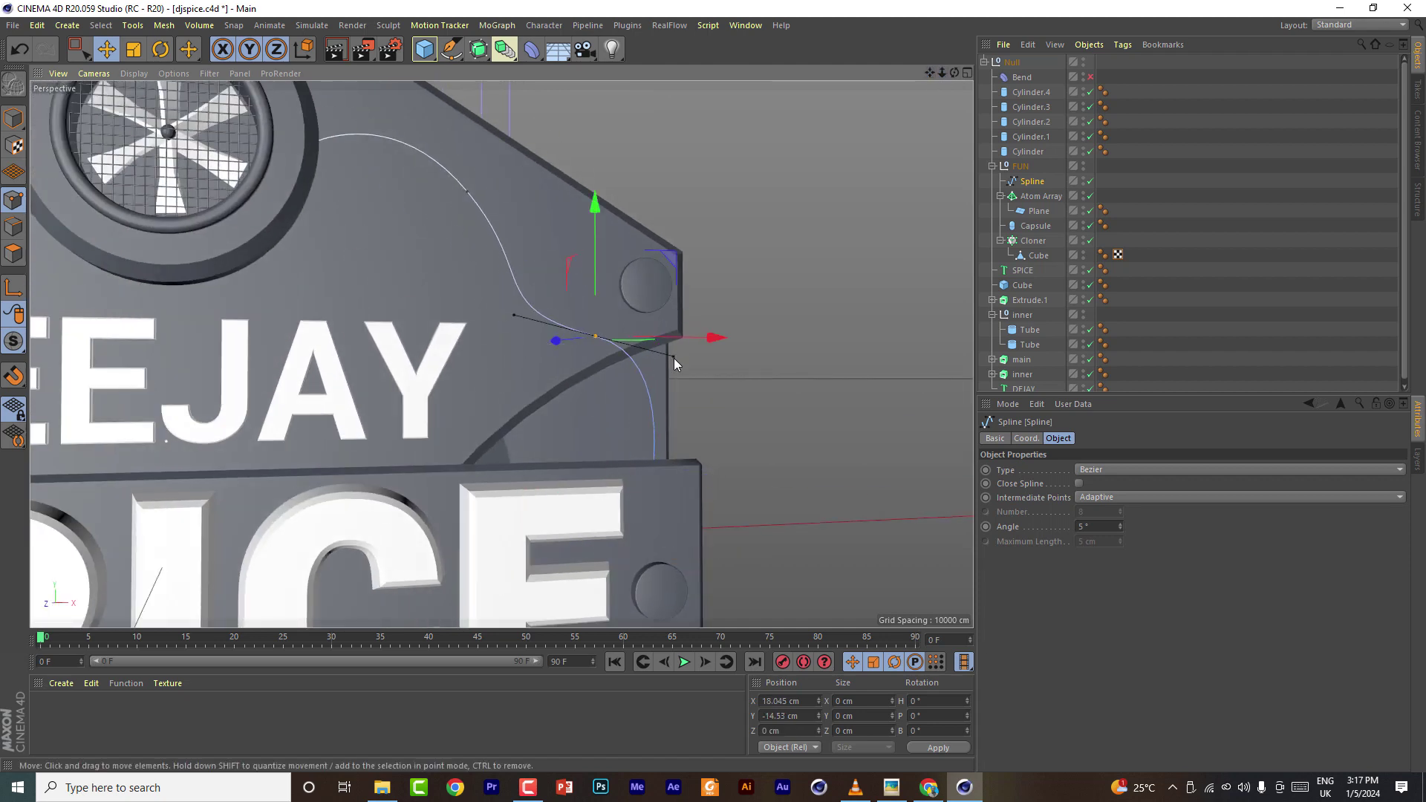
{"action": "left_click", "coordinate": [465, 192]}
{"action": "left_click_drag", "start_coordinate": [523, 254], "coordinate": [480, 241]}
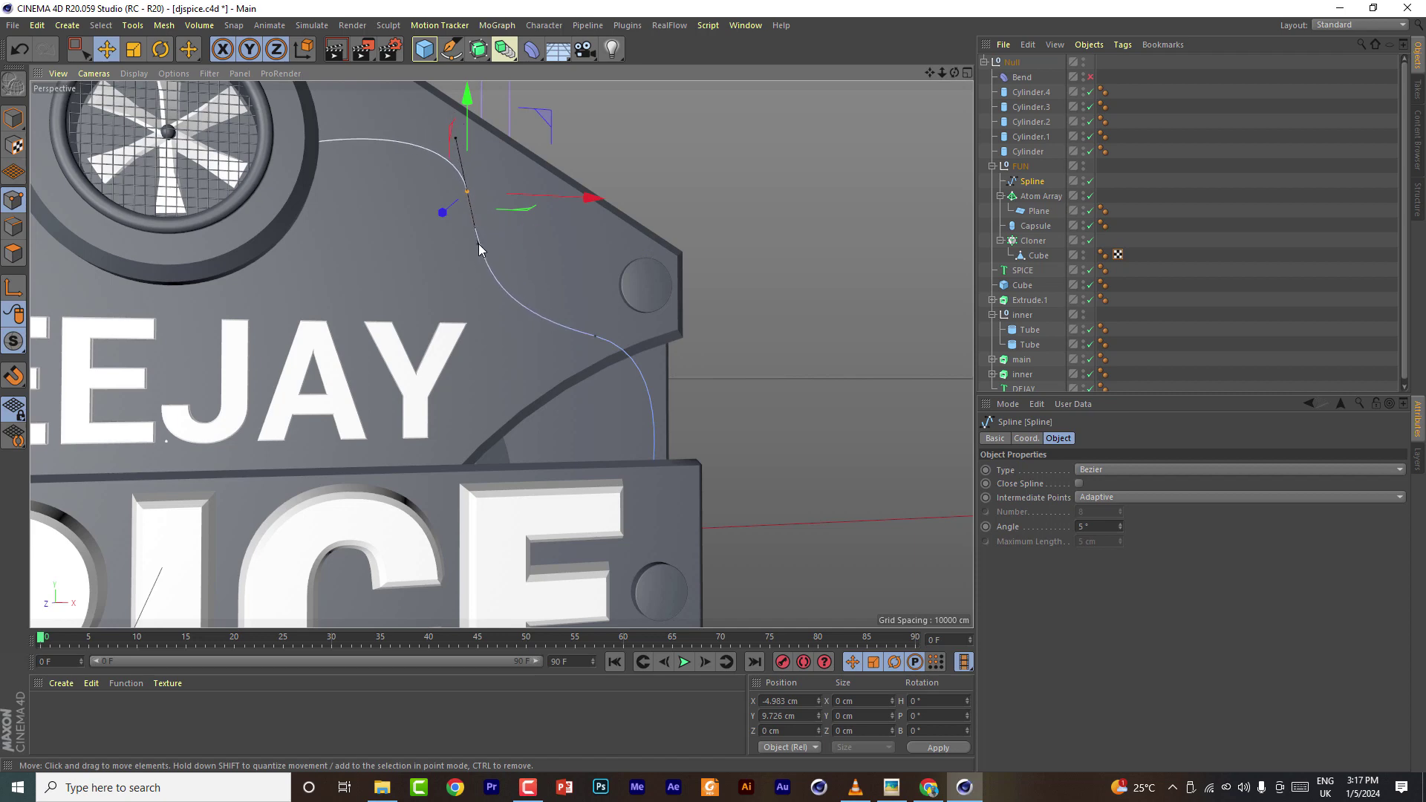
{"action": "left_click", "coordinate": [13, 26]}
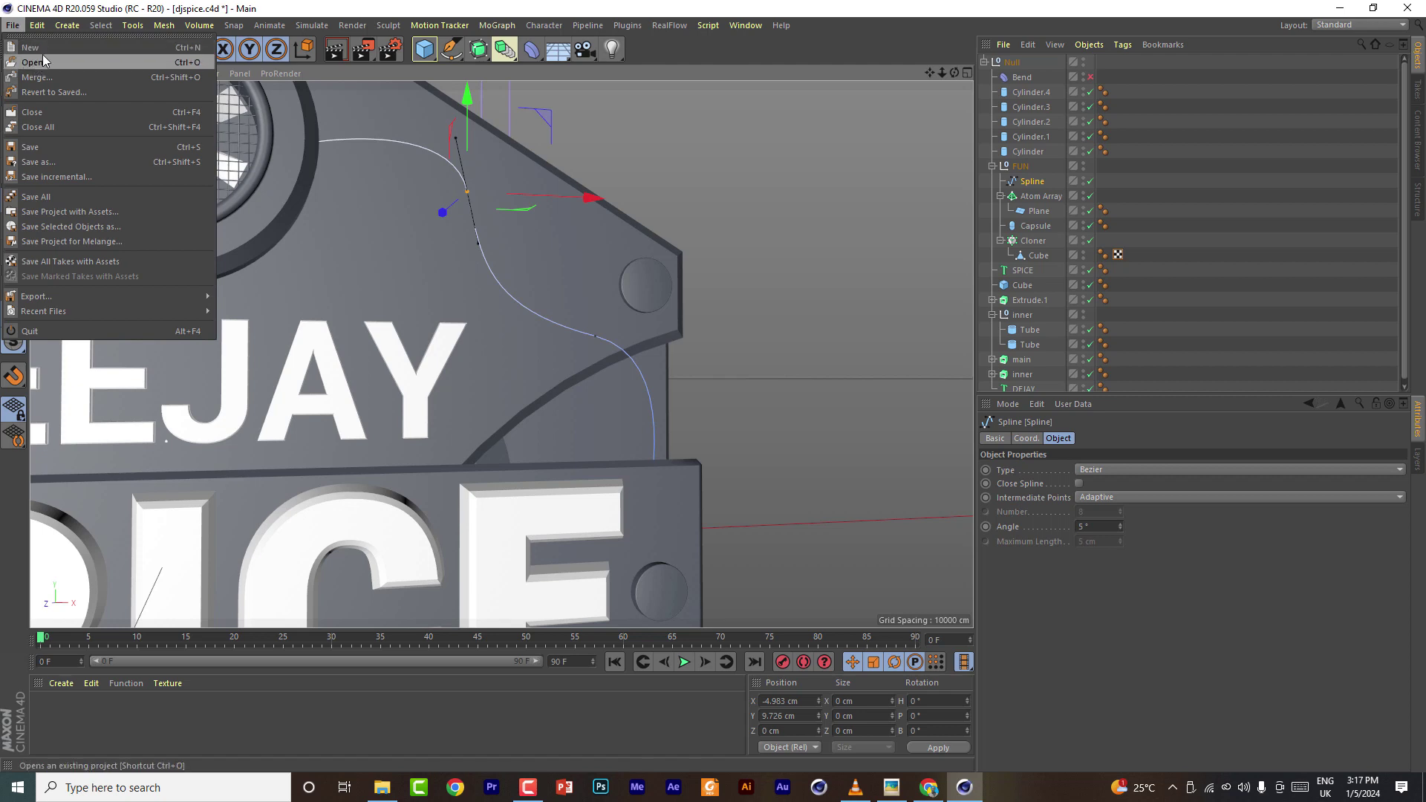
{"action": "left_click", "coordinate": [30, 147]}
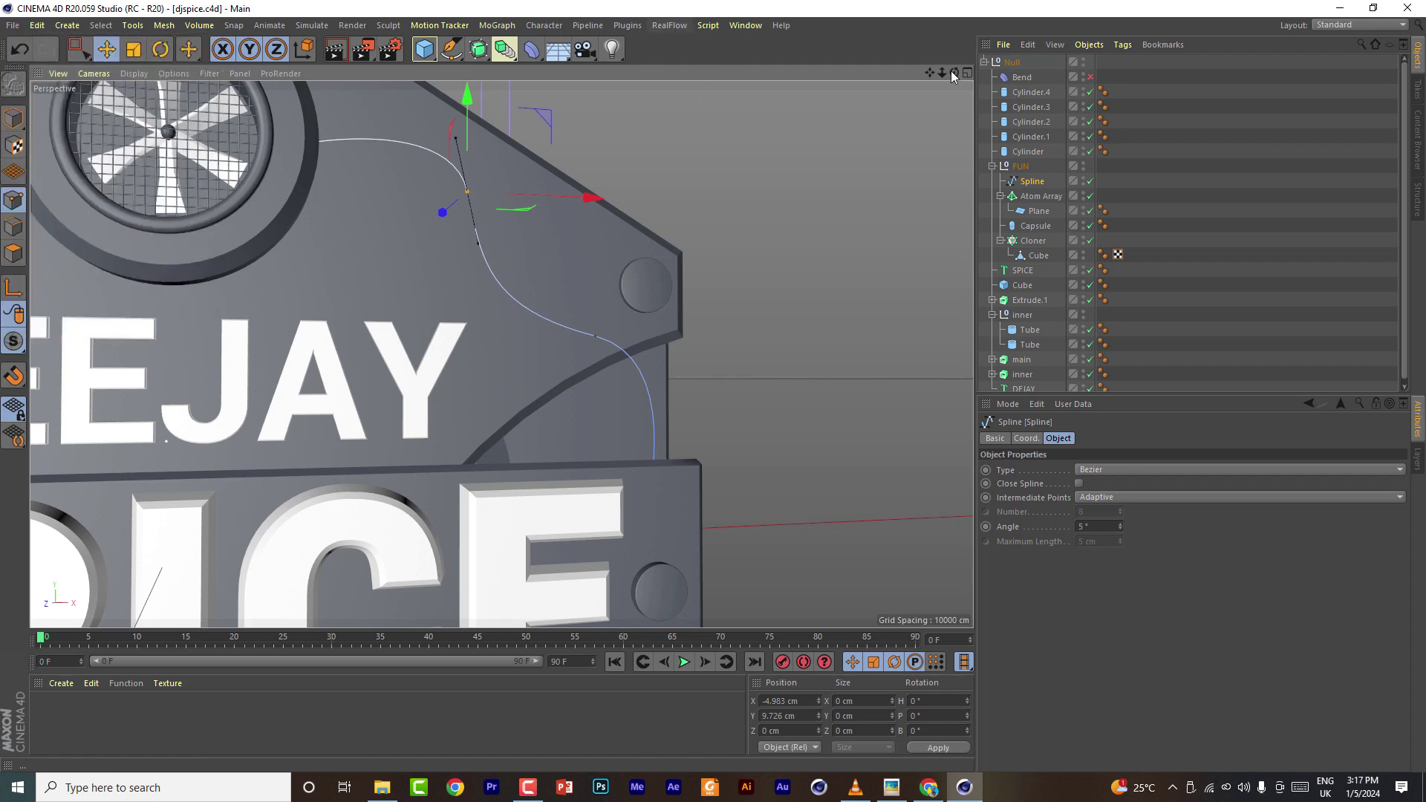
Add a Reeper 2.07 rope object inside the FUN group and make the spline its child
{"action": "left_click", "coordinate": [668, 25]}
{"action": "mouse_move", "coordinate": [639, 128]}
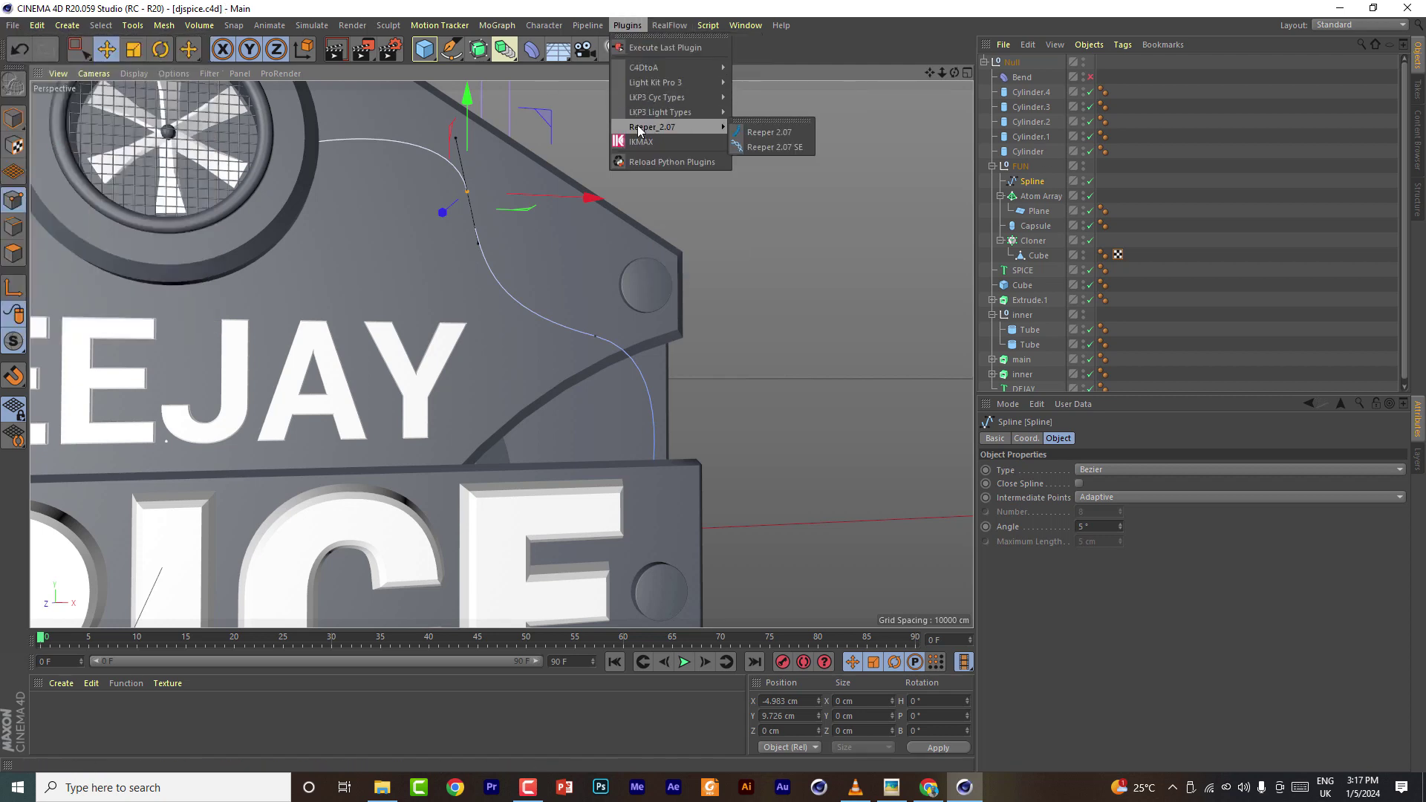
{"action": "left_click", "coordinate": [769, 132]}
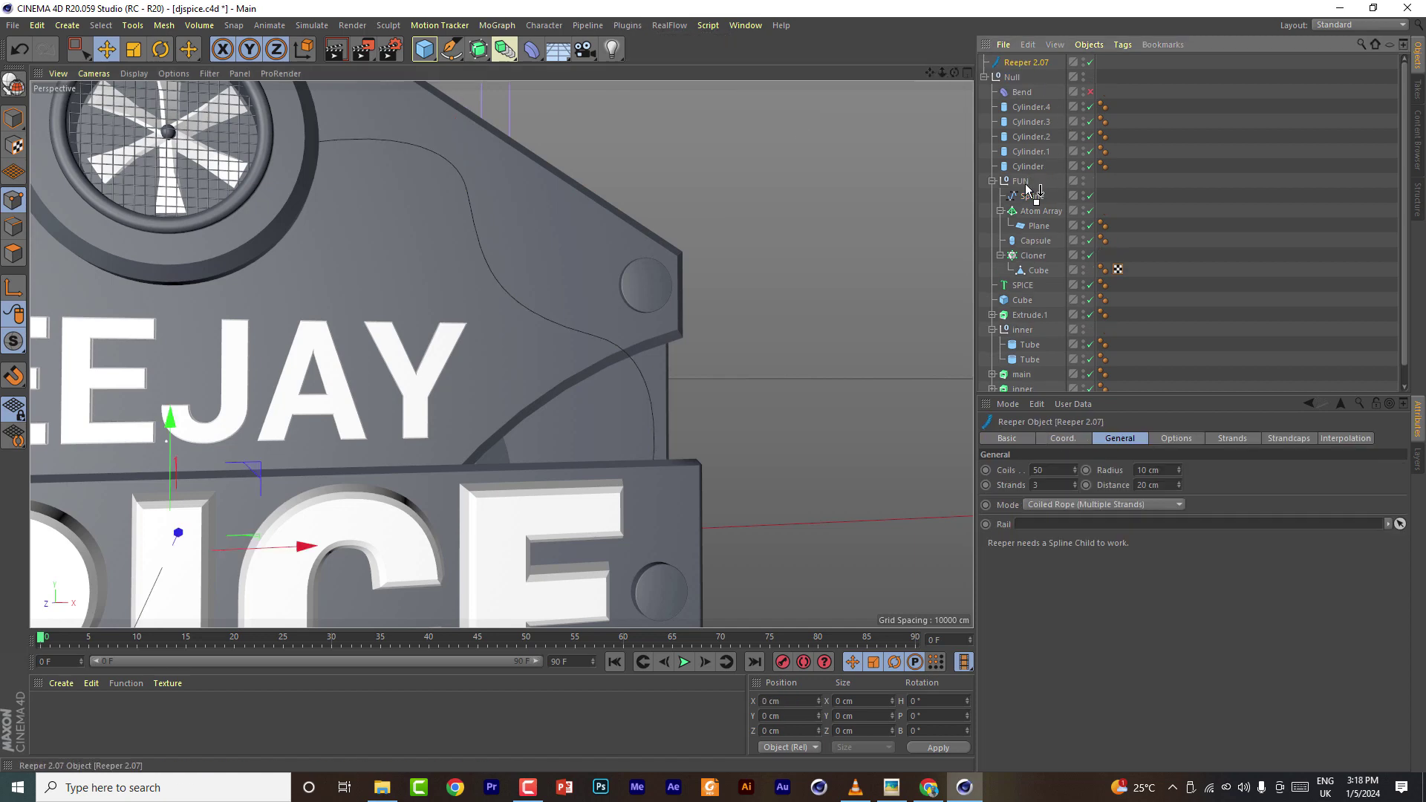
{"action": "left_click_drag", "start_coordinate": [1026, 185], "coordinate": [1039, 186]}
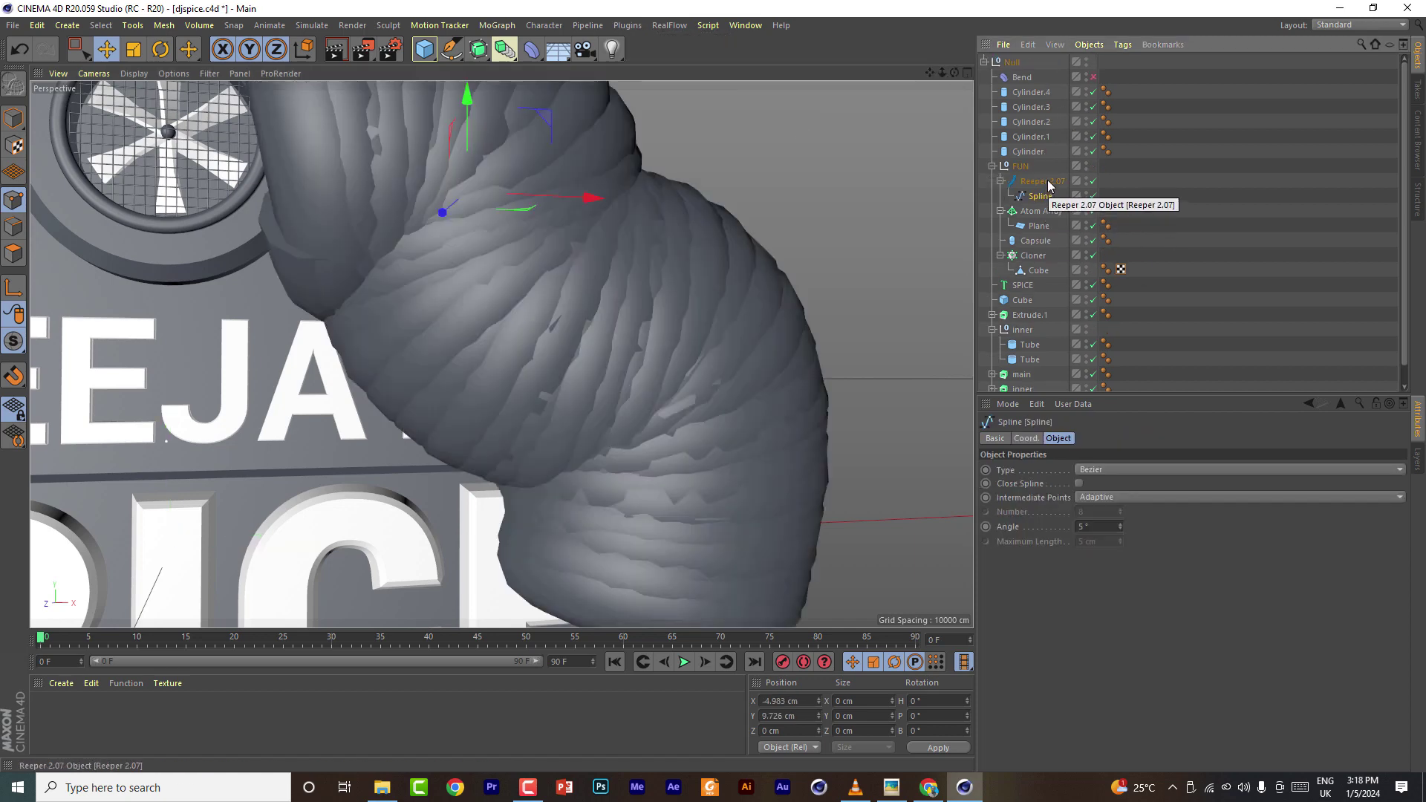
Set the Reeper rope to 101 coils, a 0.5 cm radius and a 1 cm distance
{"action": "scroll", "coordinate": [1159, 471], "scroll_direction": "down", "scroll_amount": 10}
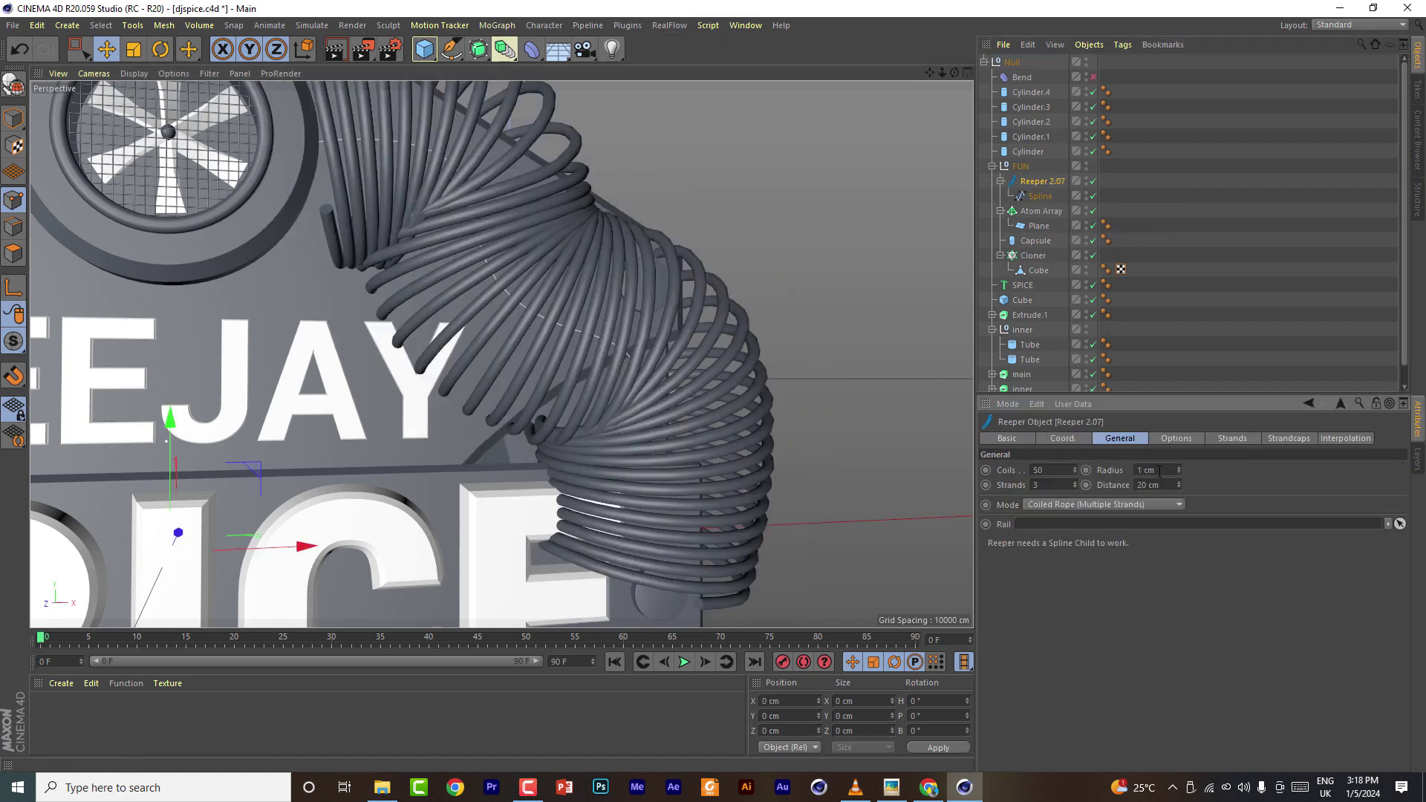
{"action": "scroll", "coordinate": [1160, 471], "scroll_direction": "up", "scroll_amount": 1}
{"action": "scroll", "coordinate": [1153, 485], "scroll_direction": "down", "scroll_amount": 18}
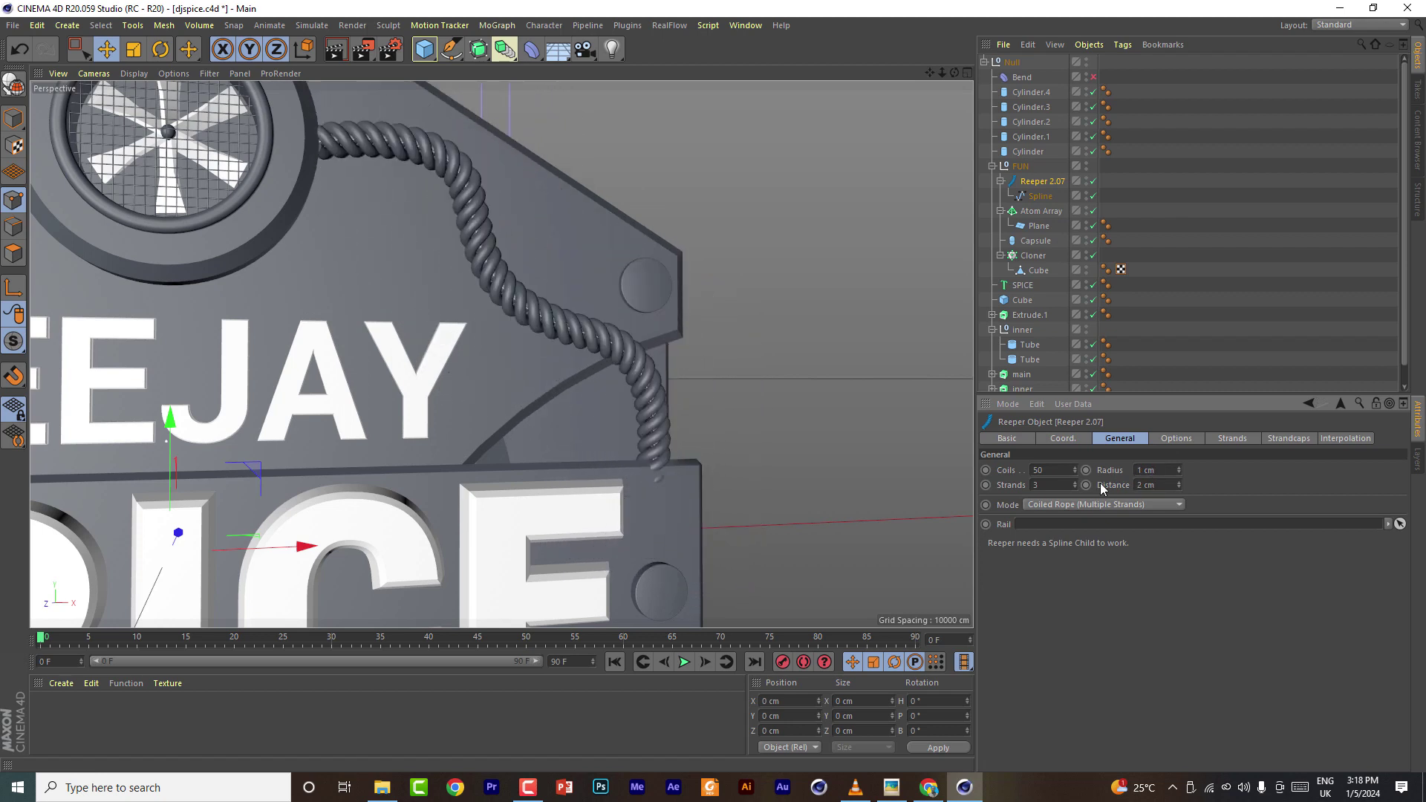
{"action": "scroll", "coordinate": [1052, 470], "scroll_direction": "down", "scroll_amount": 2}
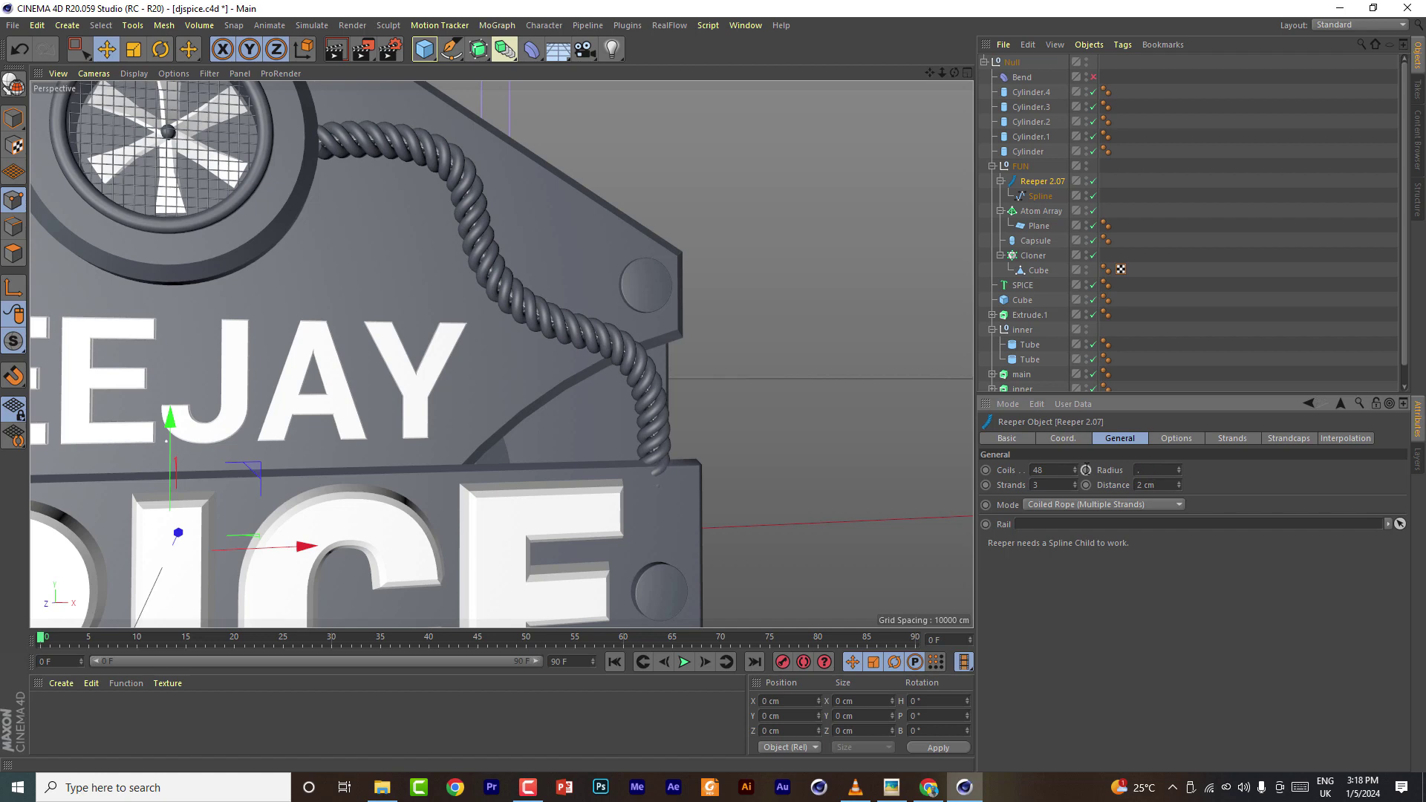
{"action": "scroll", "coordinate": [1147, 484], "scroll_direction": "down", "scroll_amount": 1}
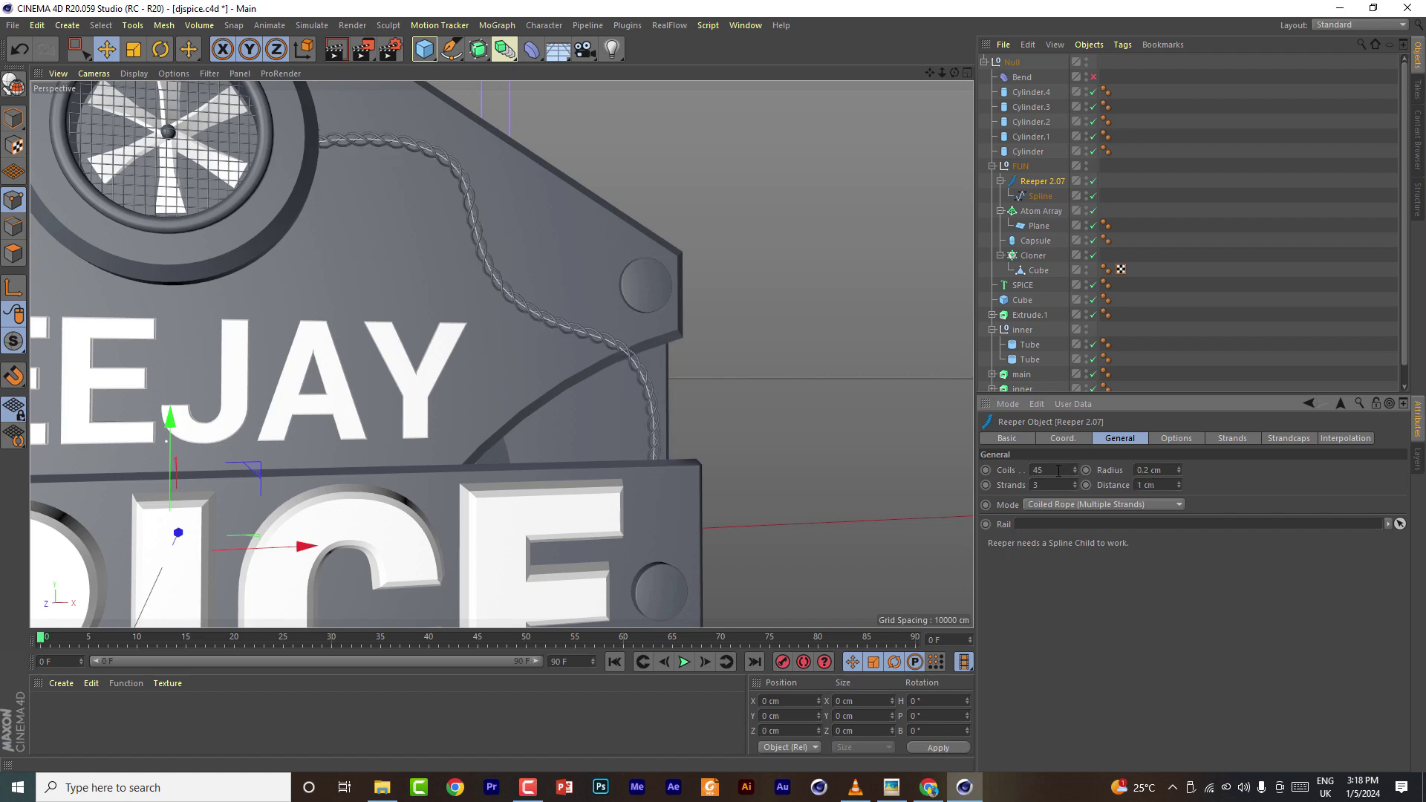
{"action": "scroll", "coordinate": [1058, 470], "scroll_direction": "down", "scroll_amount": 13}
{"action": "scroll", "coordinate": [1058, 470], "scroll_direction": "up", "scroll_amount": 20}
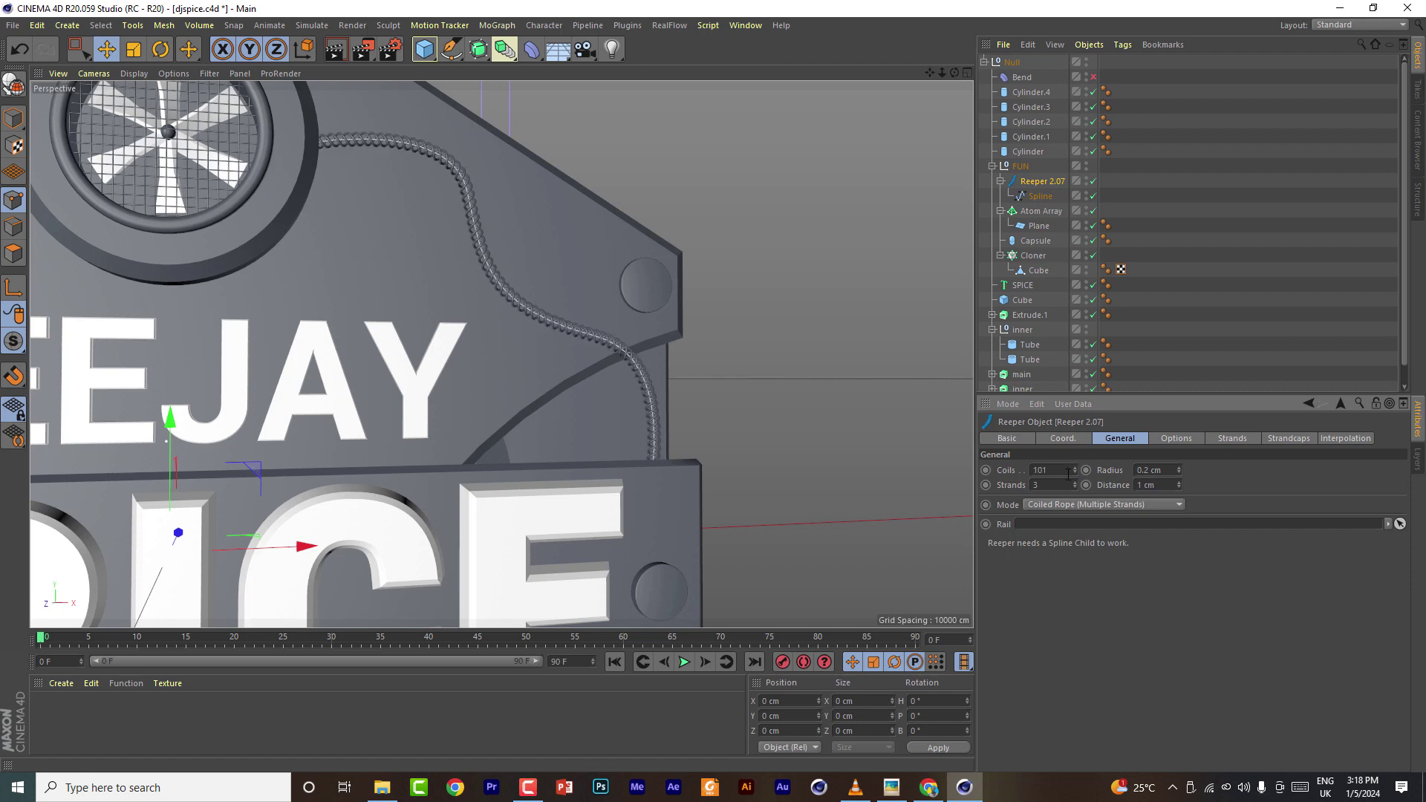
{"action": "left_click", "coordinate": [1163, 484]}
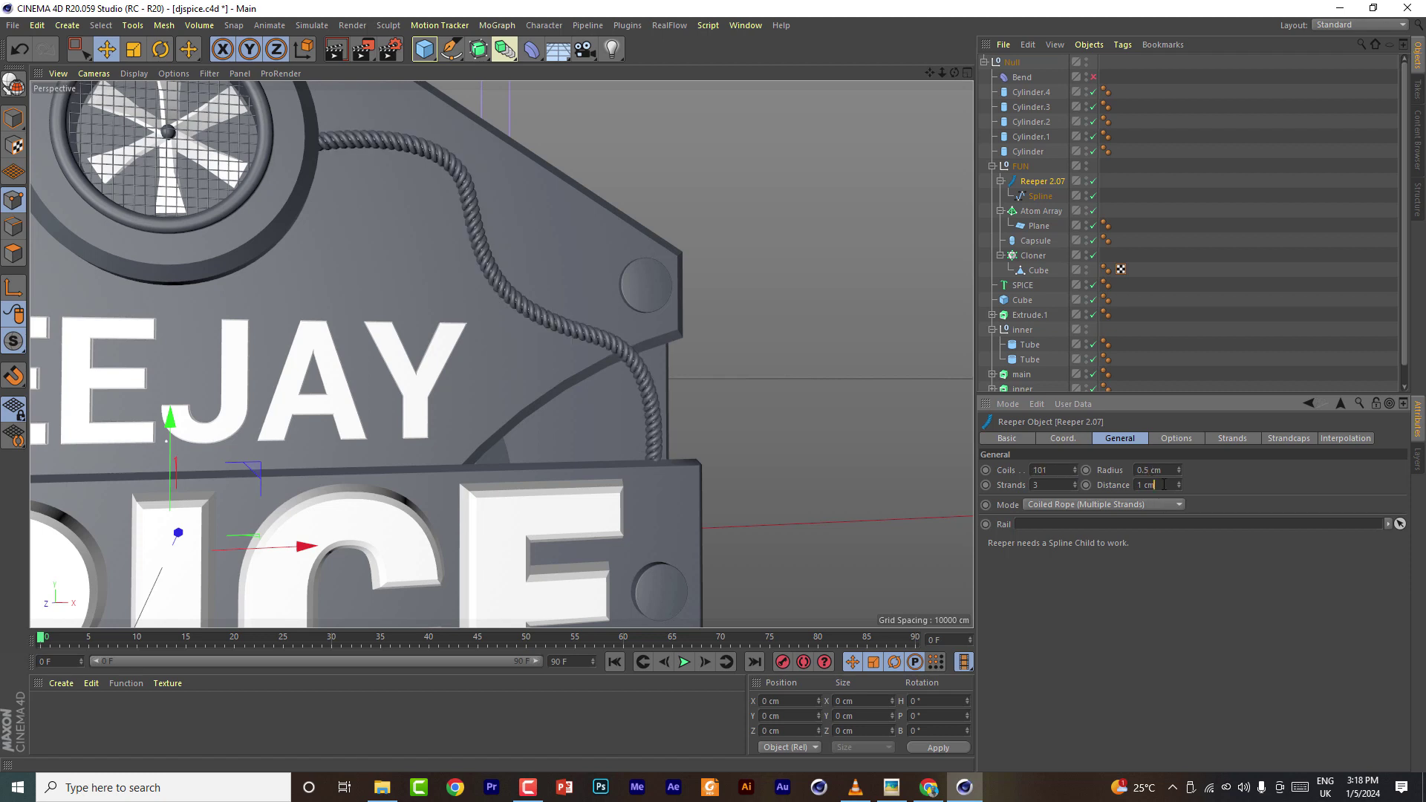
Move the rope spline's upper middle point outward toward the badge's right edge
{"action": "left_click_drag", "start_coordinate": [500, 354], "coordinate": [405, 402], "text": "alt"}
{"action": "left_click", "coordinate": [1040, 196]}
{"action": "mouse_move", "coordinate": [445, 133]}
{"action": "left_mouse_down"}
{"action": "mouse_move", "coordinate": [442, 230]}
{"action": "mouse_move", "coordinate": [441, 143]}
{"action": "left_mouse_up"}
{"action": "left_click_drag", "start_coordinate": [585, 239], "coordinate": [642, 238]}
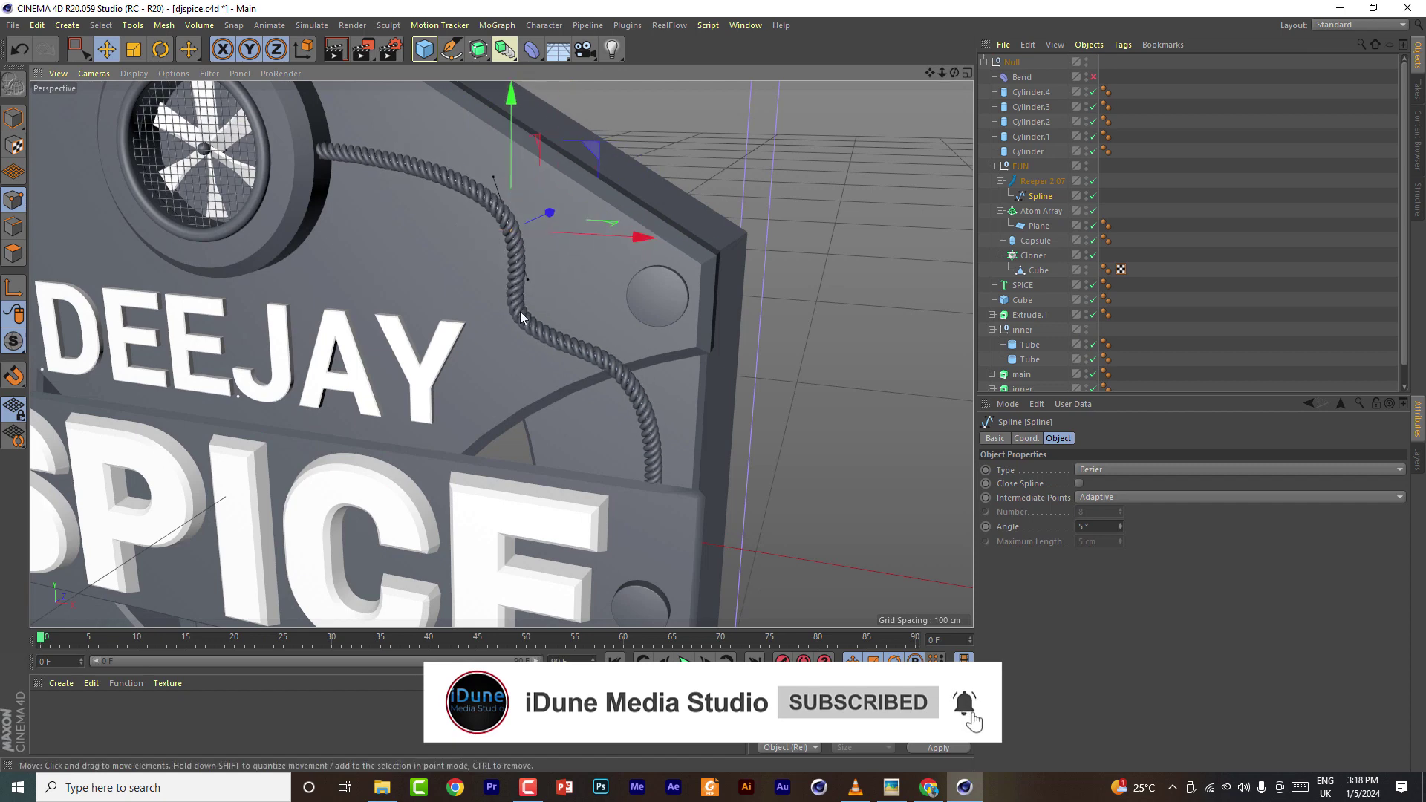
Try to select the spline around the rope's middle bend with Live Selection
{"action": "left_click", "coordinate": [516, 313]}
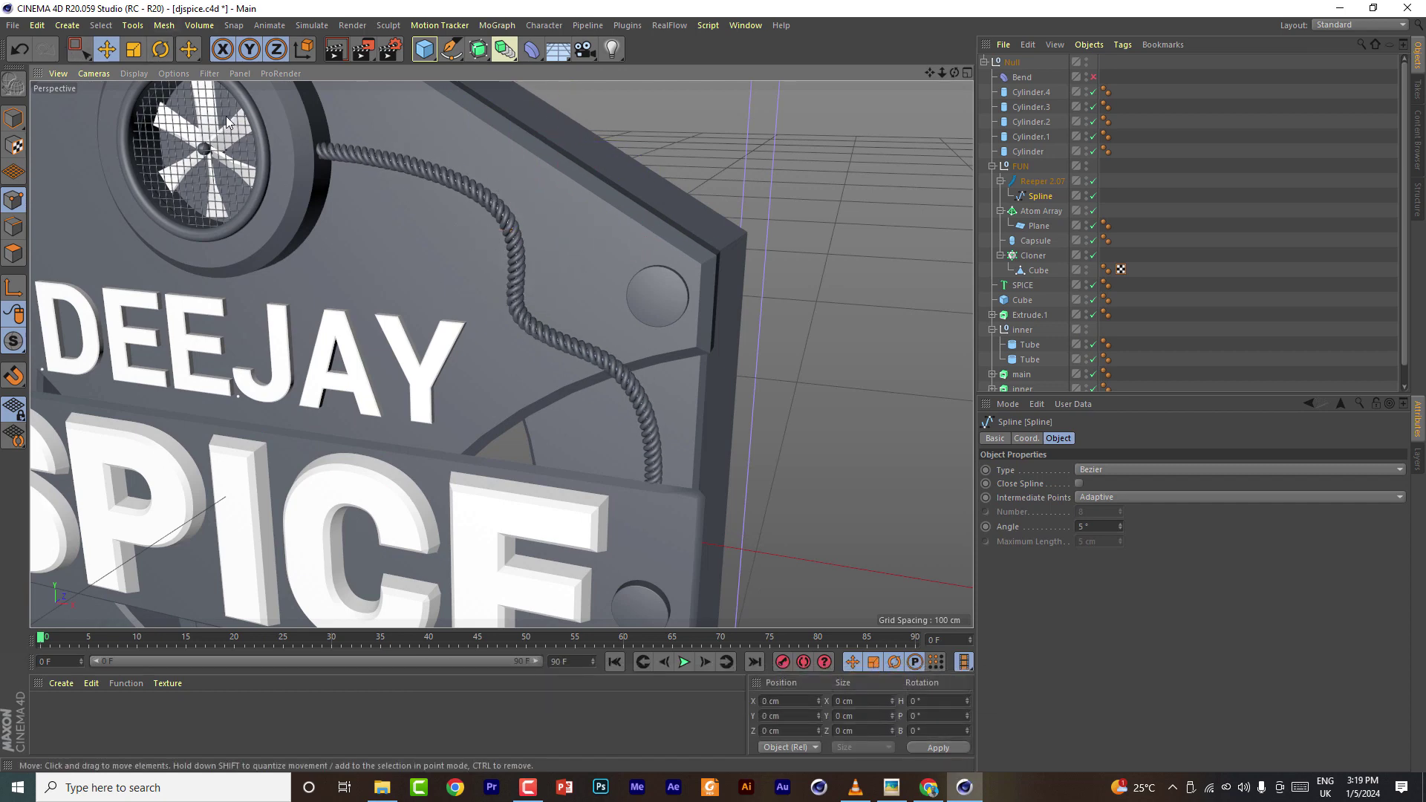
{"action": "key", "text": "0"}
{"action": "left_click_drag", "start_coordinate": [79, 50], "coordinate": [133, 70]}
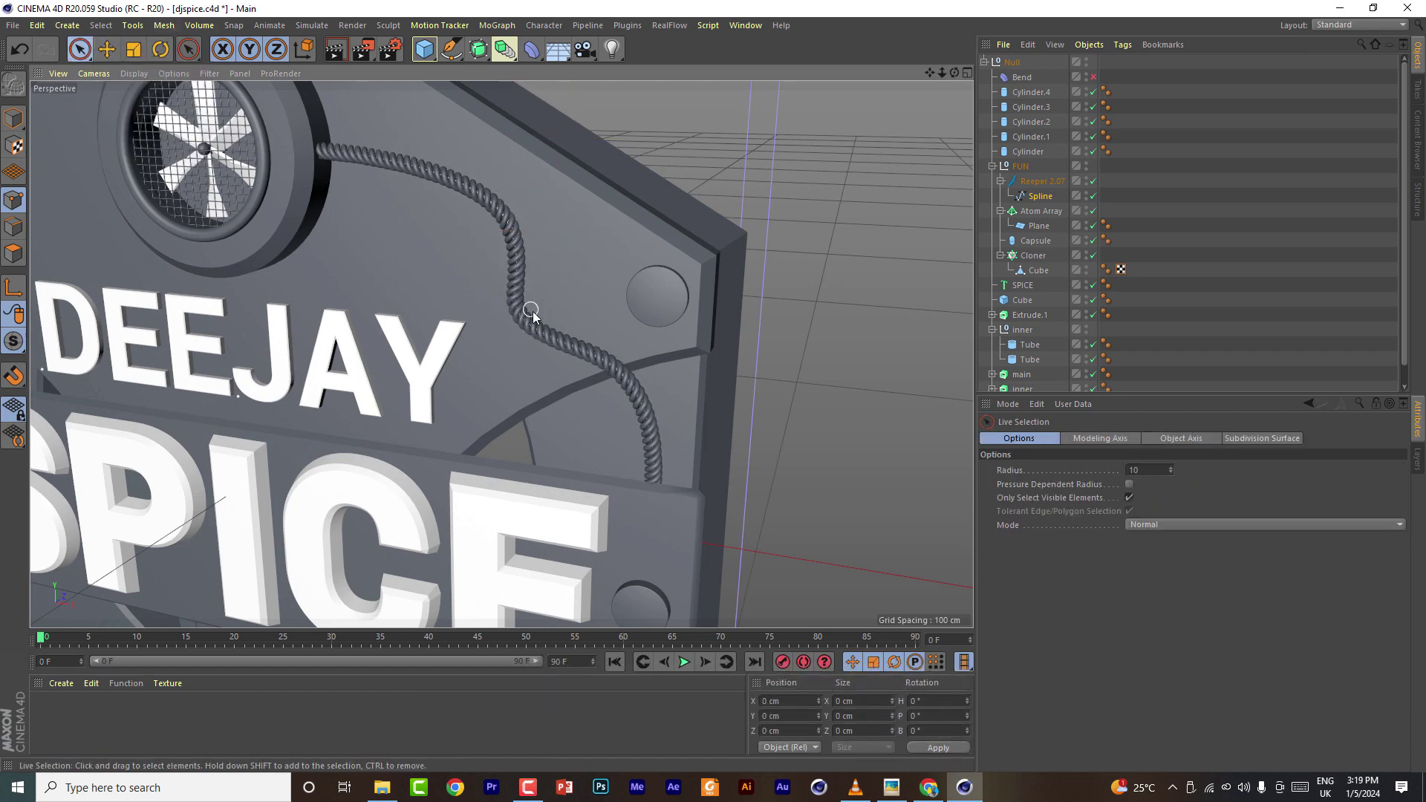
{"action": "left_click", "coordinate": [1043, 197]}
{"action": "left_click", "coordinate": [526, 331]}
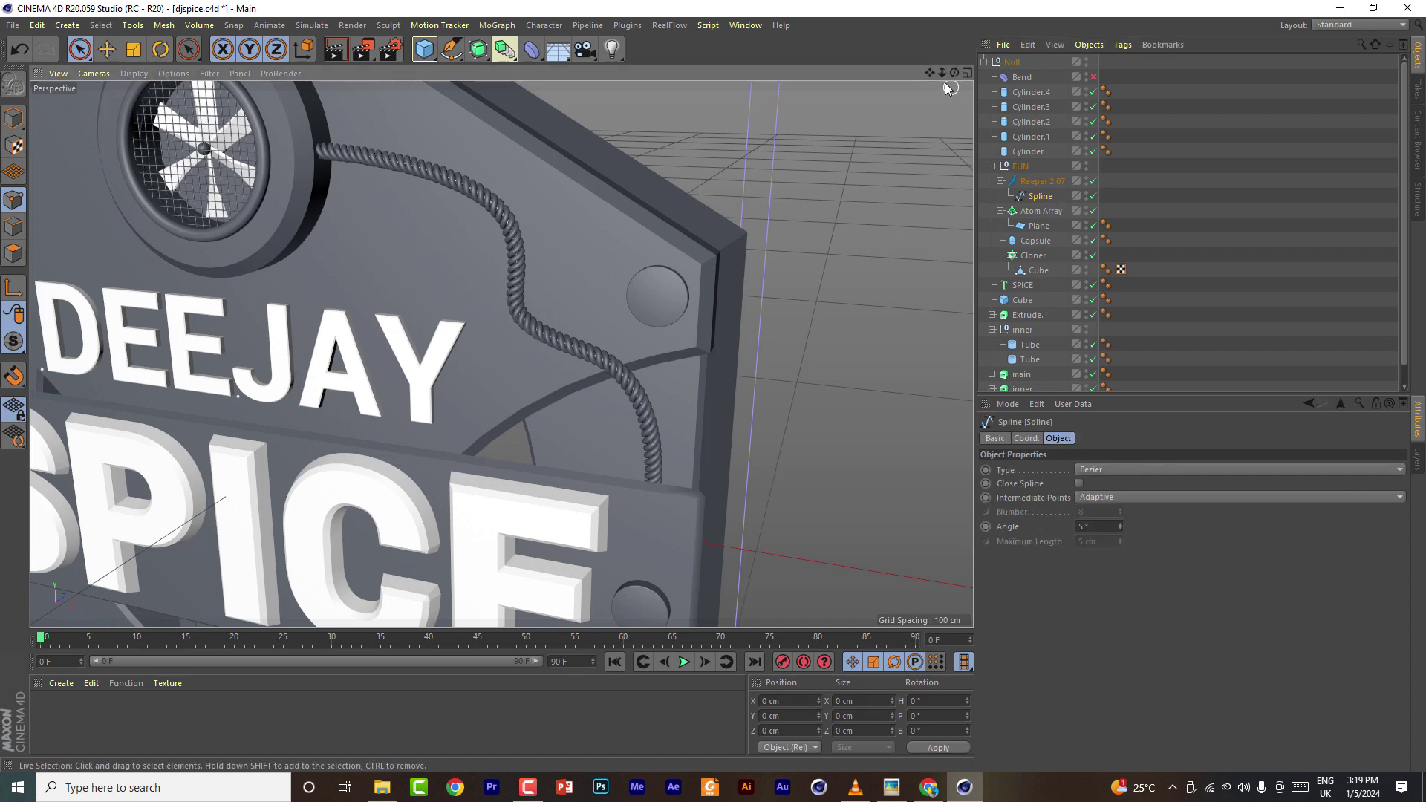
{"action": "left_click_drag", "start_coordinate": [942, 73], "coordinate": [915, 83]}
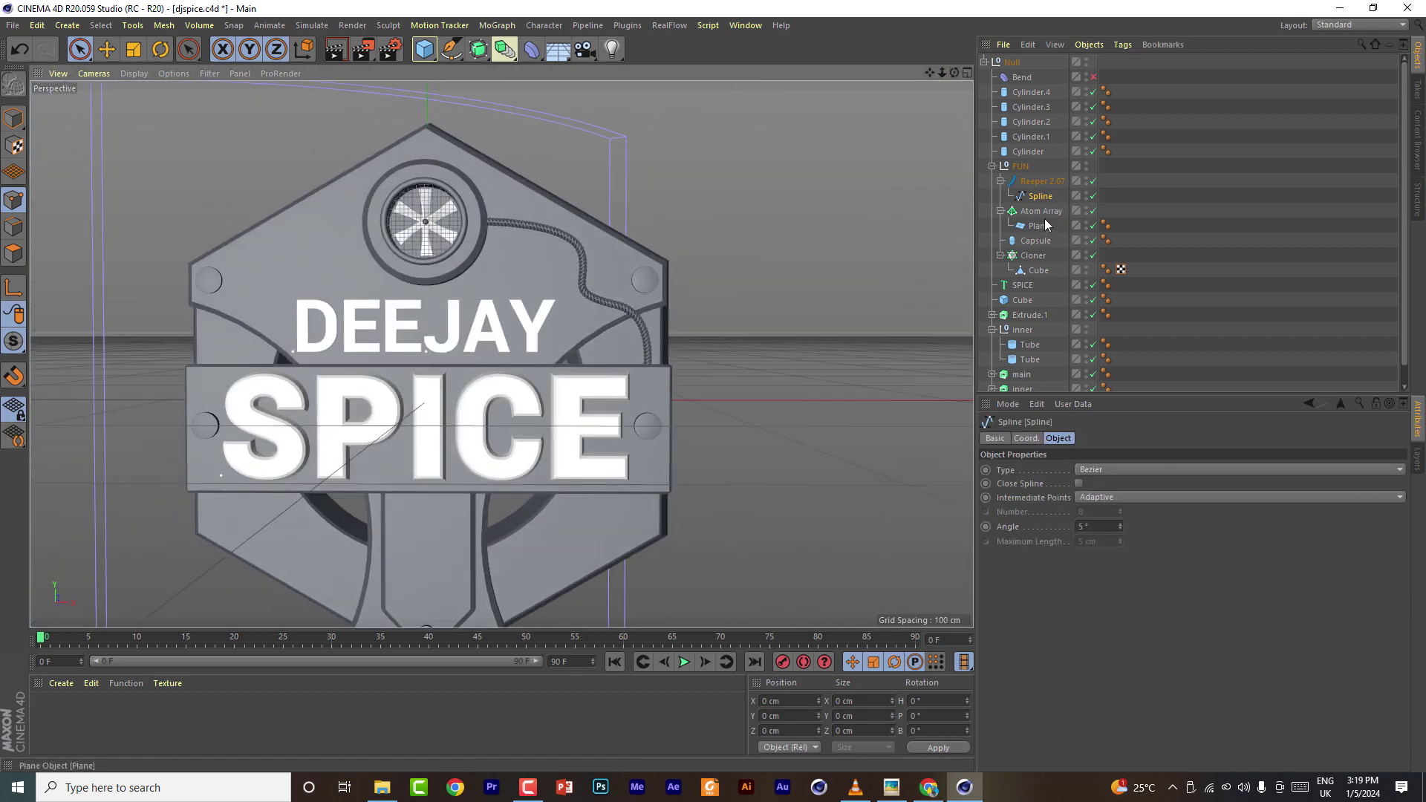
{"action": "left_click", "coordinate": [1000, 182]}
{"action": "left_click", "coordinate": [967, 72]}
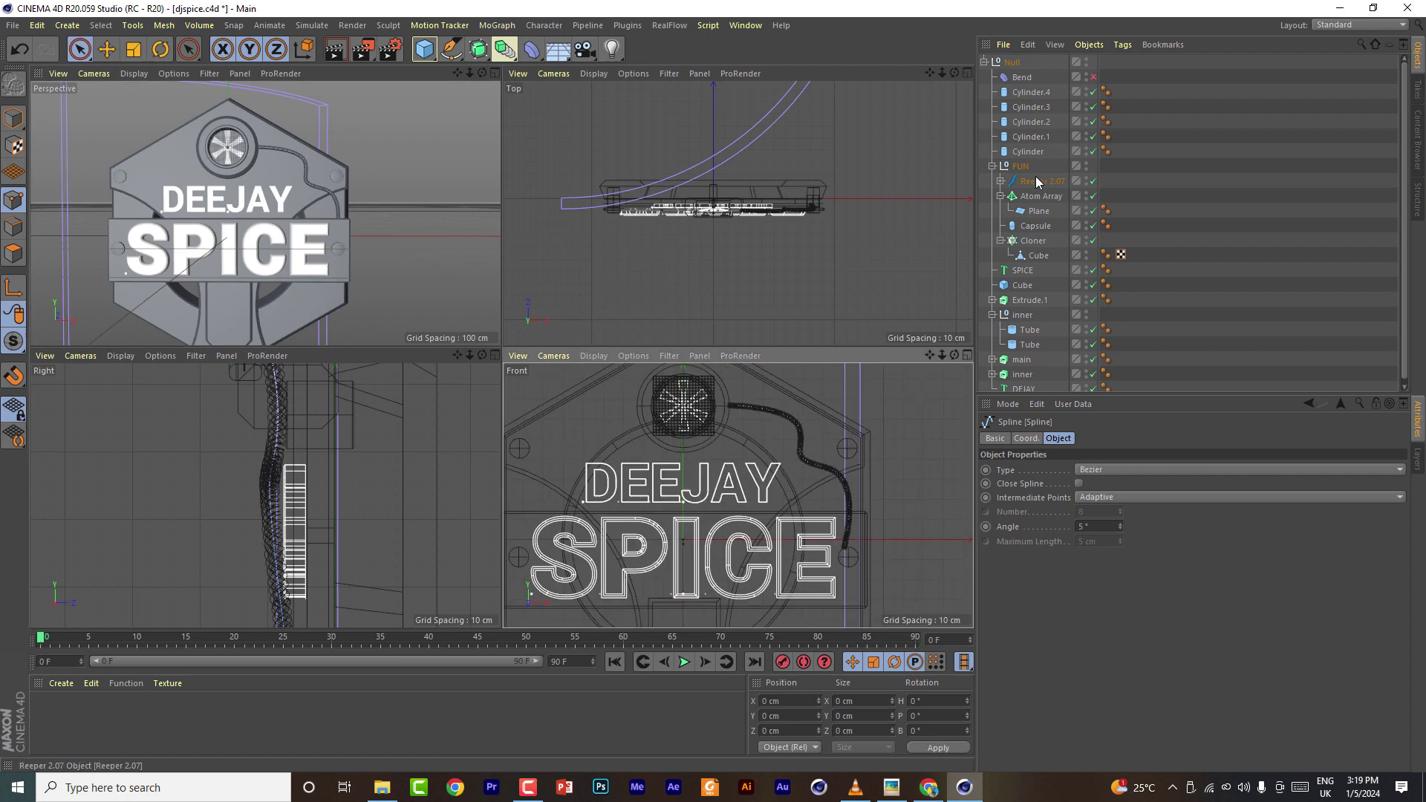
{"action": "left_click", "coordinate": [1001, 182]}
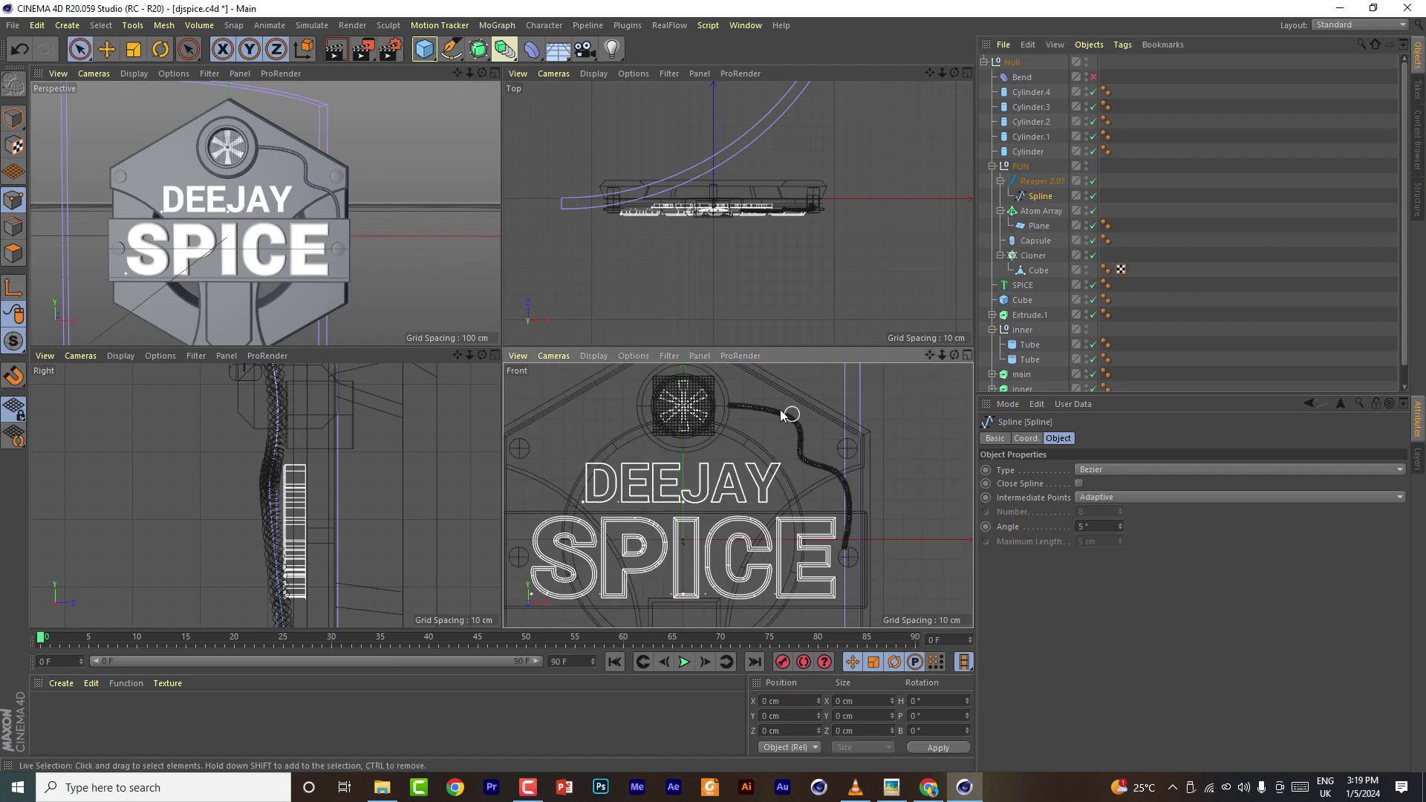
{"action": "left_click", "coordinate": [823, 469]}
{"action": "left_click_drag", "start_coordinate": [861, 428], "coordinate": [898, 438]}
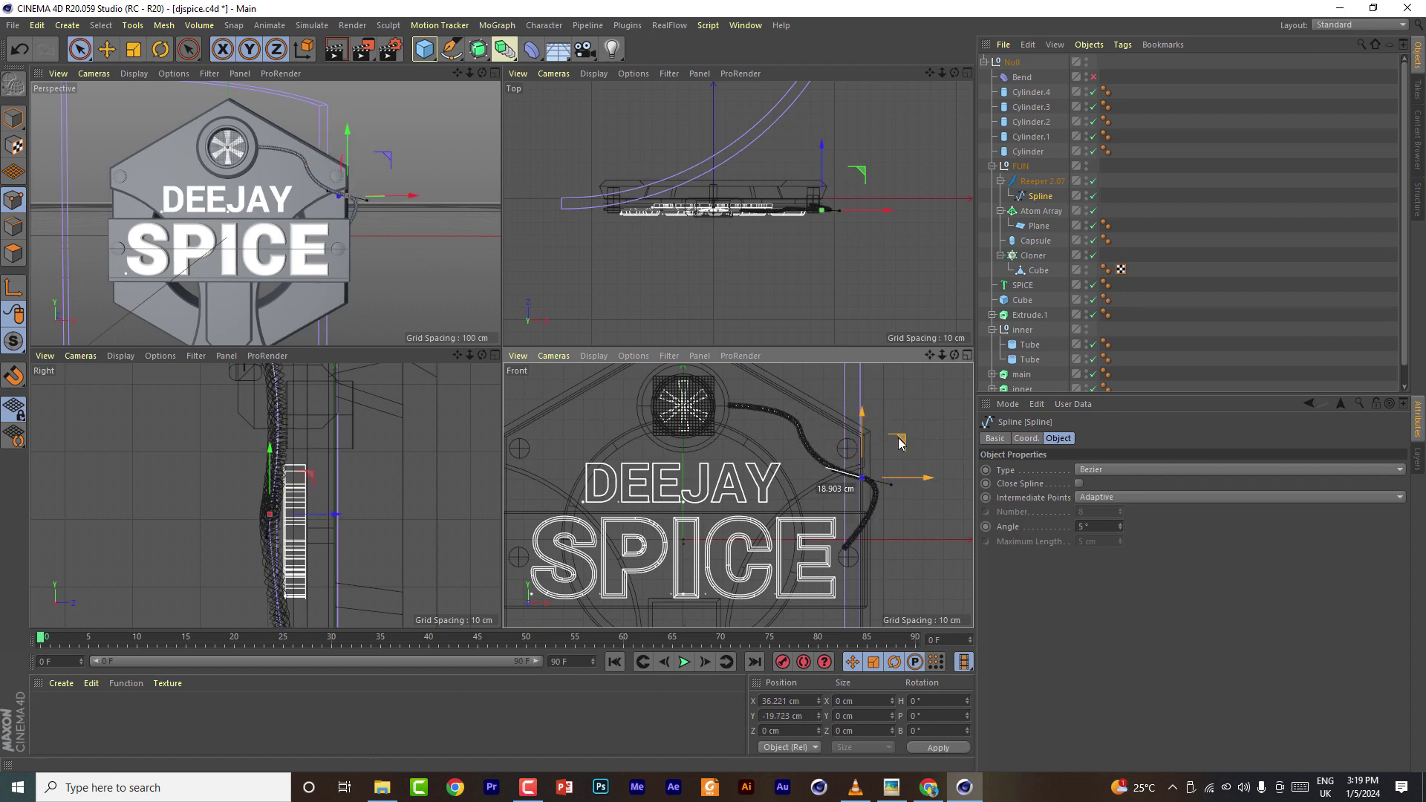
{"action": "key", "text": "r"}
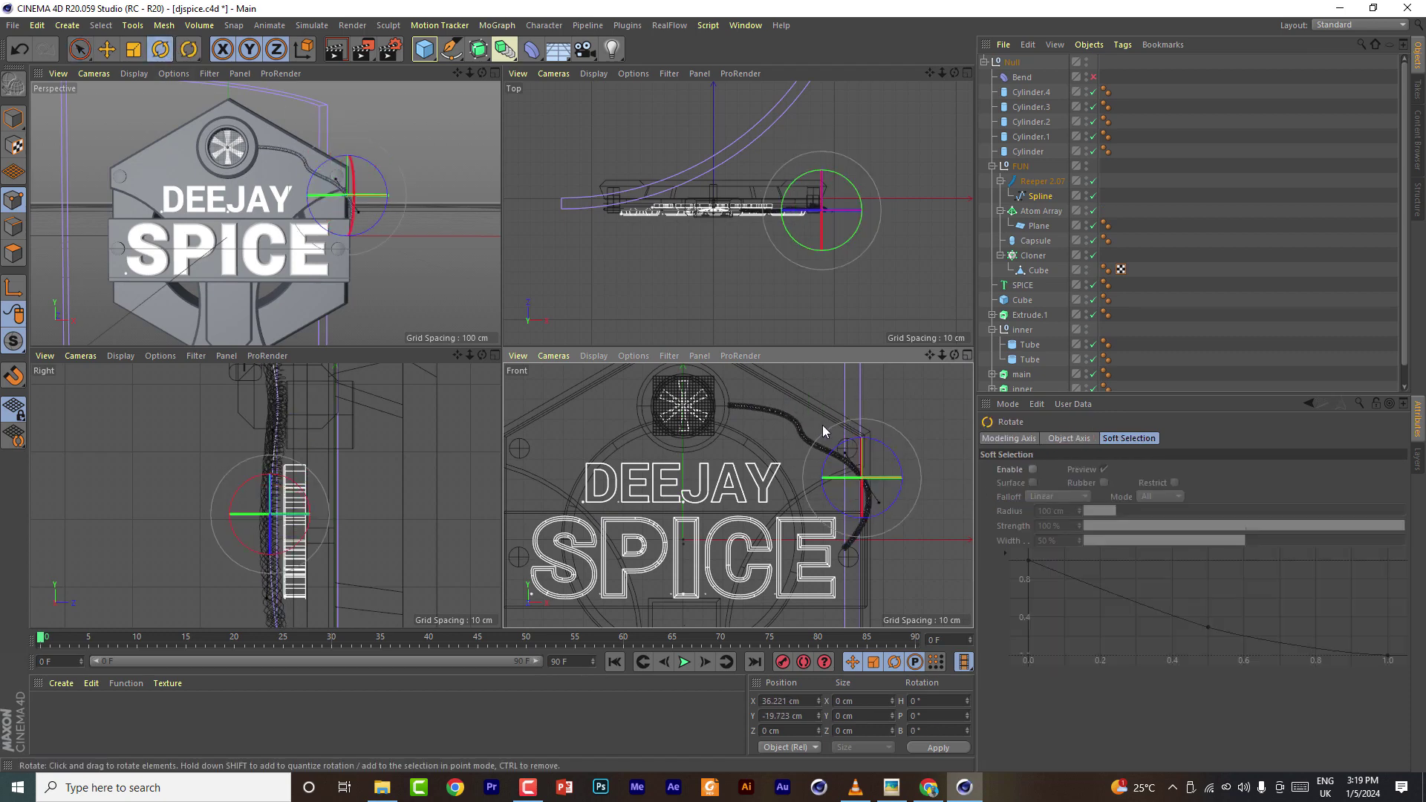
{"action": "left_click", "coordinate": [824, 430]}
{"action": "left_click_drag", "start_coordinate": [817, 394], "coordinate": [906, 519]}
{"action": "key", "text": "e"}
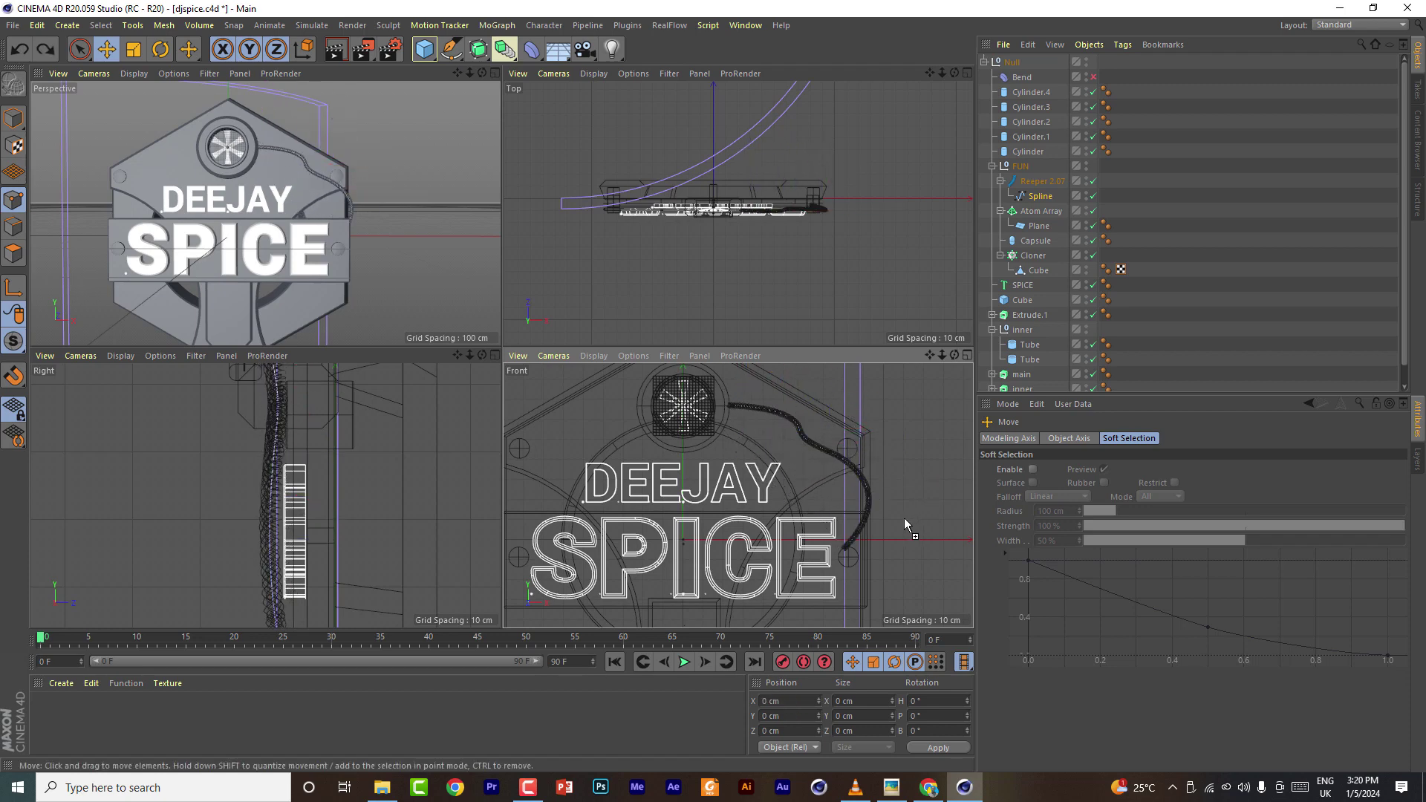
{"action": "key", "text": "ctrl+z"}
{"action": "key", "text": "ctrl+z"}
{"action": "key", "text": "ctrl+z"}
{"action": "key", "text": "ctrl+z"}
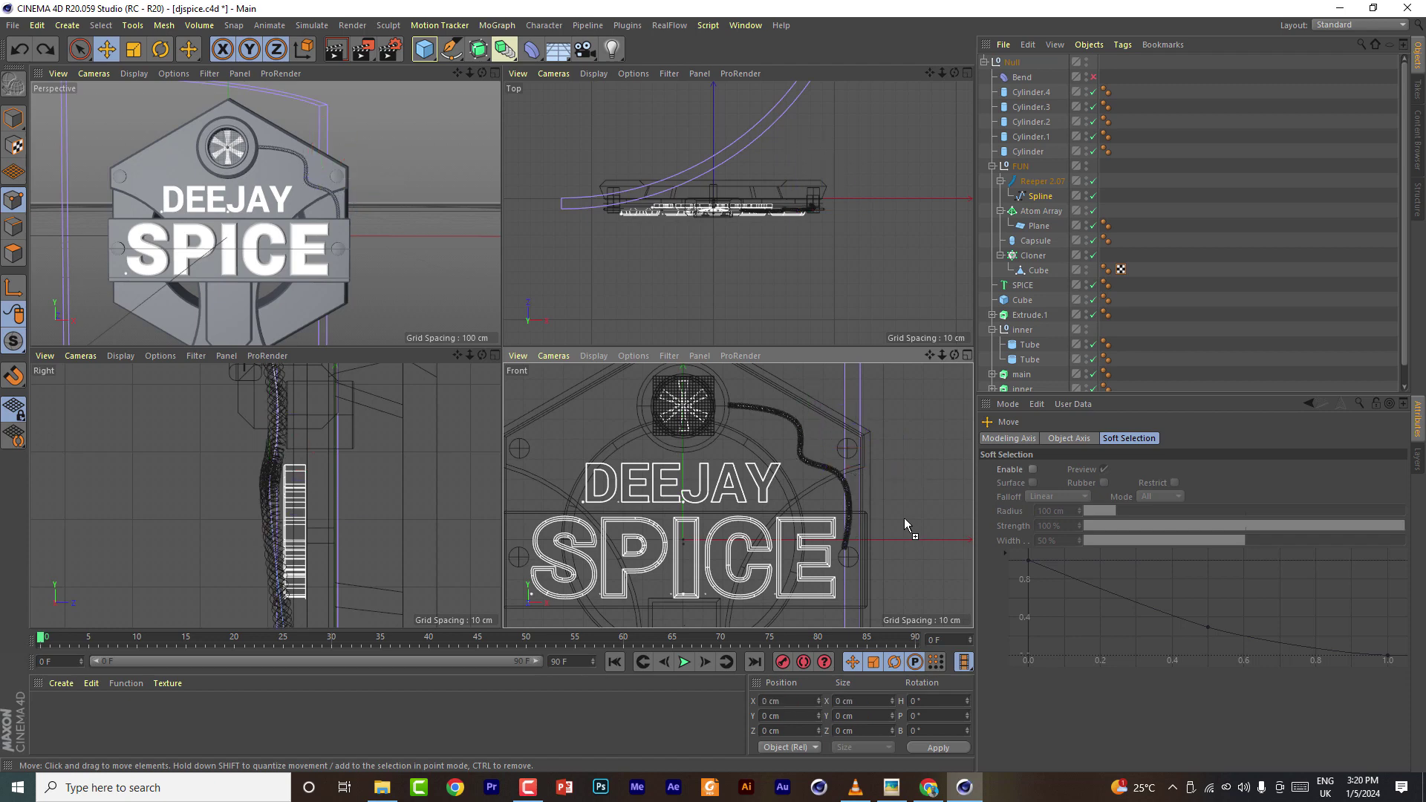
Move the rope spline's upper bend point horizontally inward toward the propeller ring by about 9.6 cm
{"action": "left_click_drag", "start_coordinate": [801, 429], "coordinate": [780, 429]}
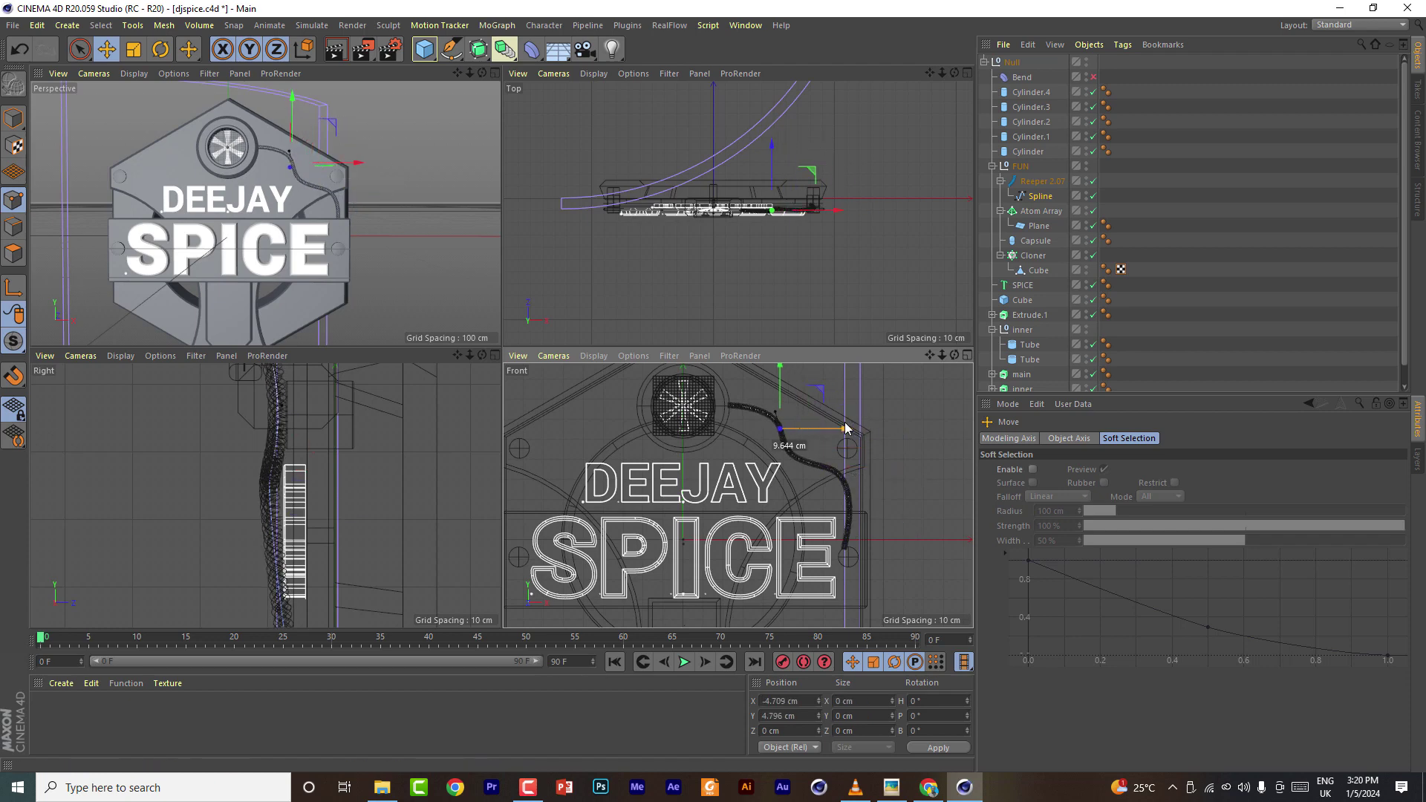
{"action": "left_click", "coordinate": [495, 72]}
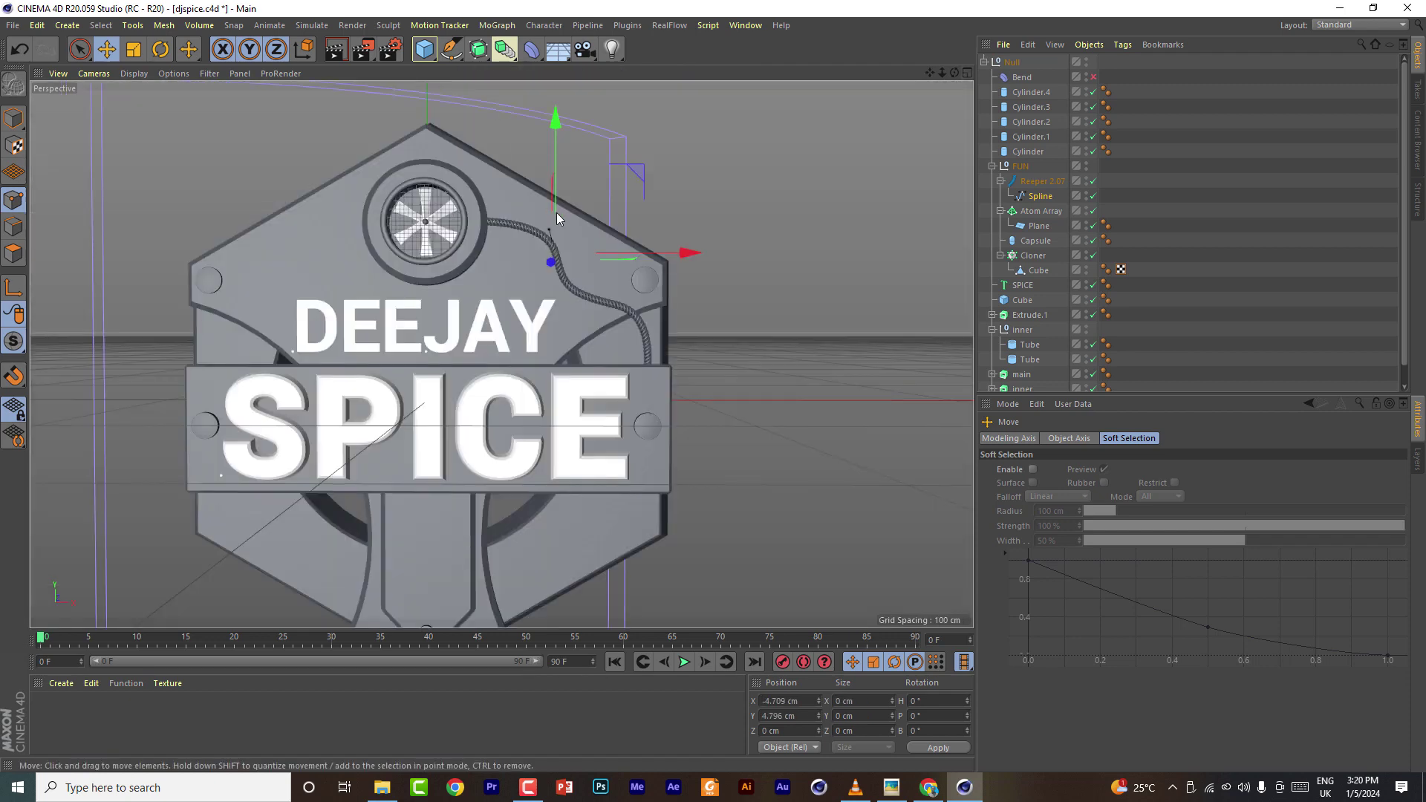
Set the Reeper rope to a 1 cm radius, a 2 cm distance and 61 coils
{"action": "left_click", "coordinate": [1040, 182]}
{"action": "double_click", "coordinate": [1150, 470]}
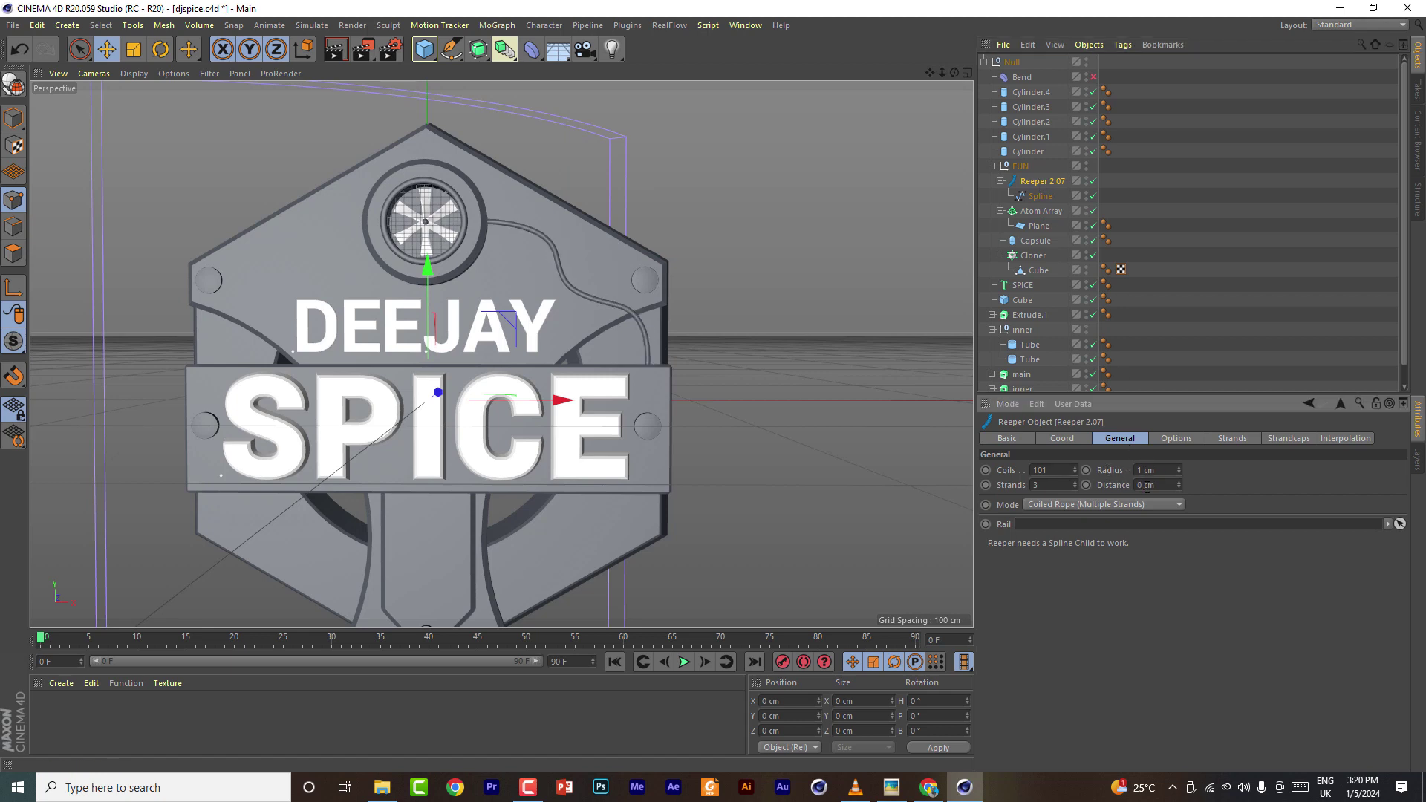
{"action": "scroll", "coordinate": [1147, 488], "scroll_direction": "up", "scroll_amount": 3}
{"action": "scroll", "coordinate": [1147, 487], "scroll_direction": "down", "scroll_amount": 1}
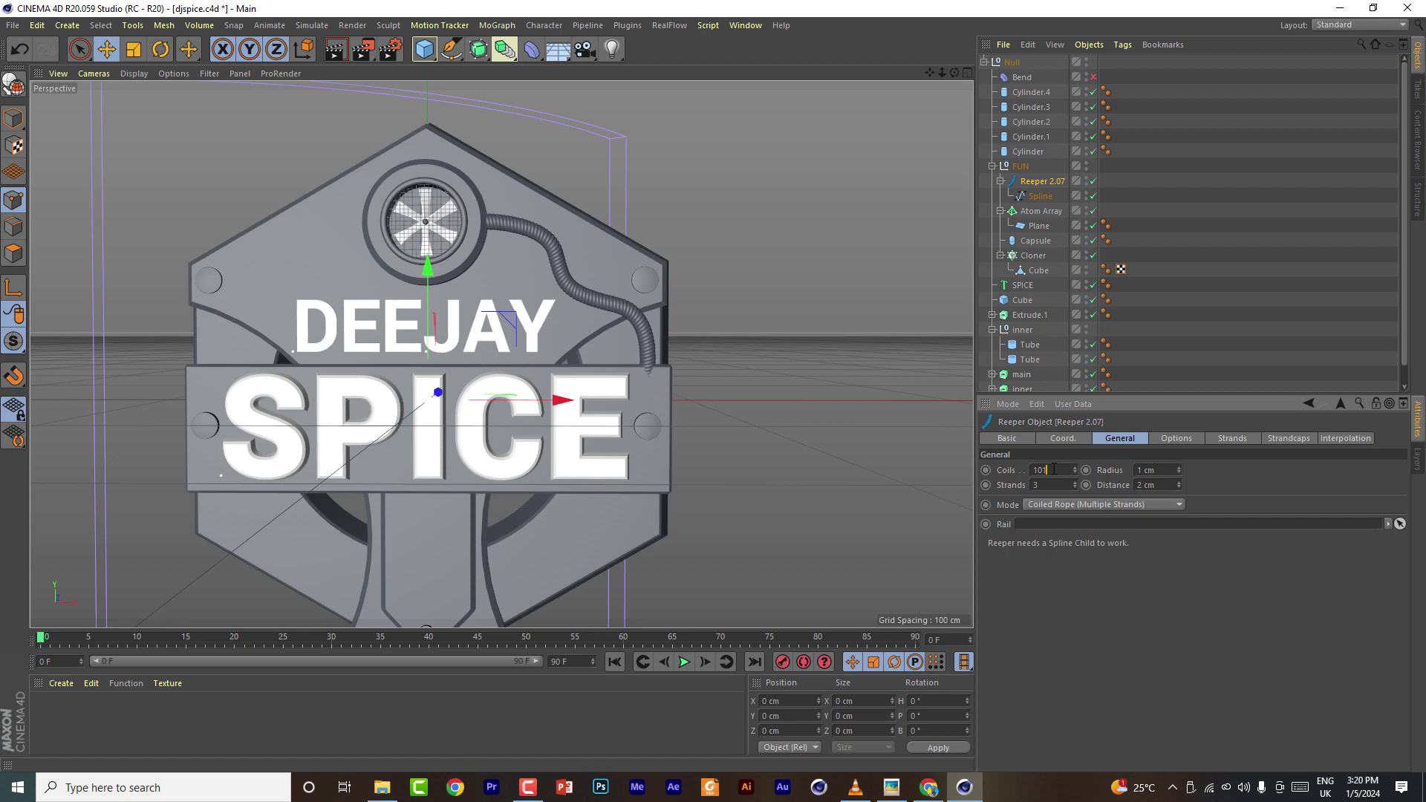
{"action": "scroll", "coordinate": [1051, 469], "scroll_direction": "up", "scroll_amount": 20}
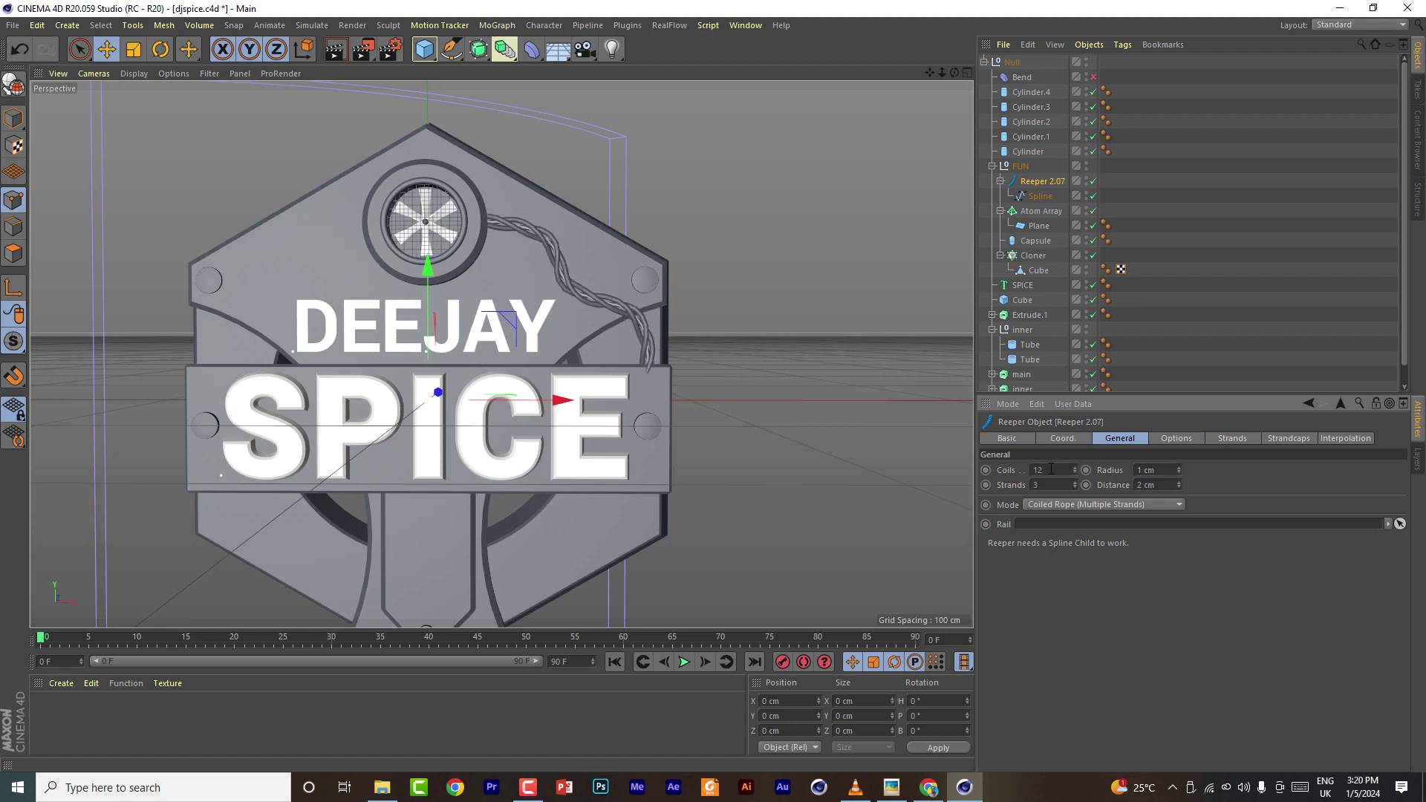
{"action": "scroll", "coordinate": [1051, 469], "scroll_direction": "up", "scroll_amount": 20}
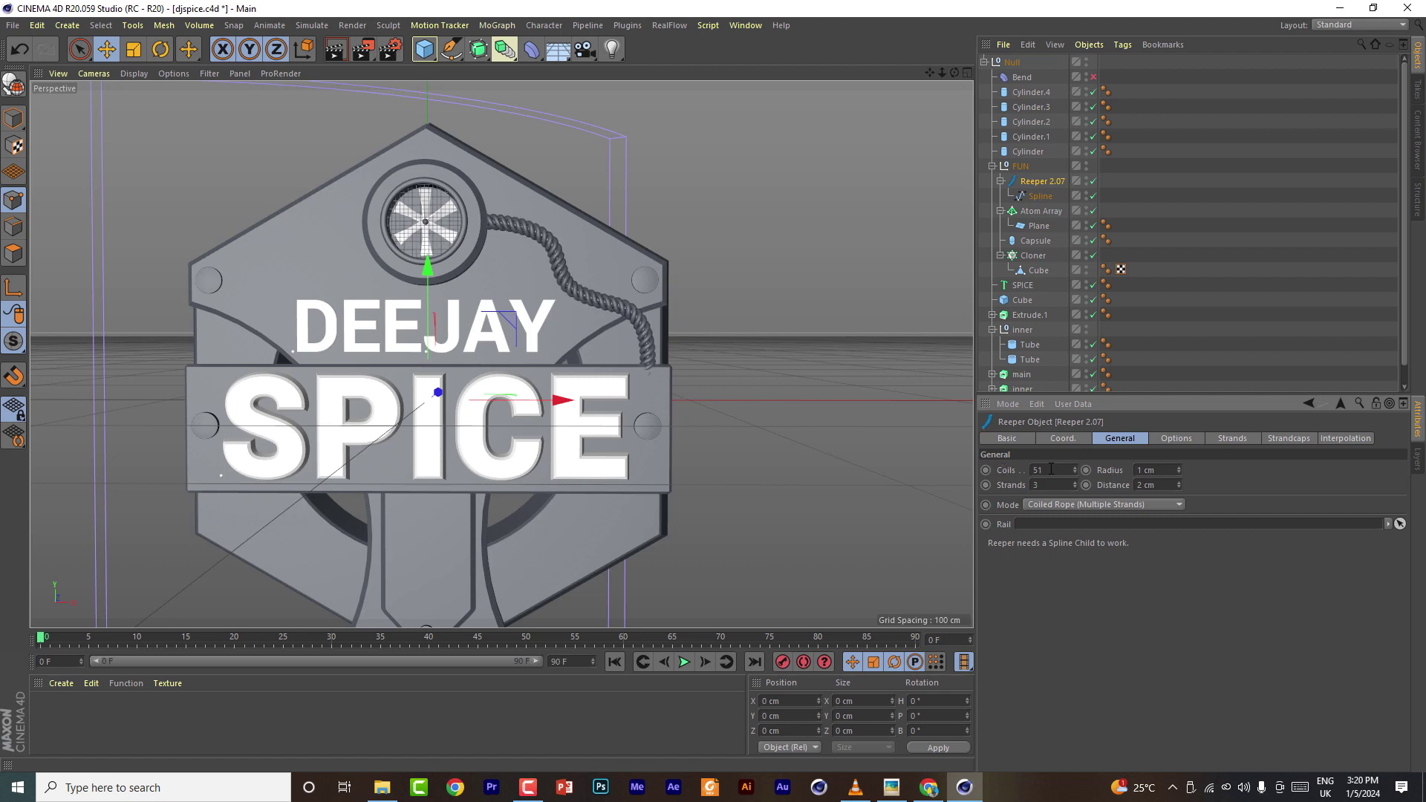
Shift the rope spline's middle bend point in depth to about -0.5 cm in Z, rotate its tangent, and save the scene
{"action": "left_click", "coordinate": [1038, 197]}
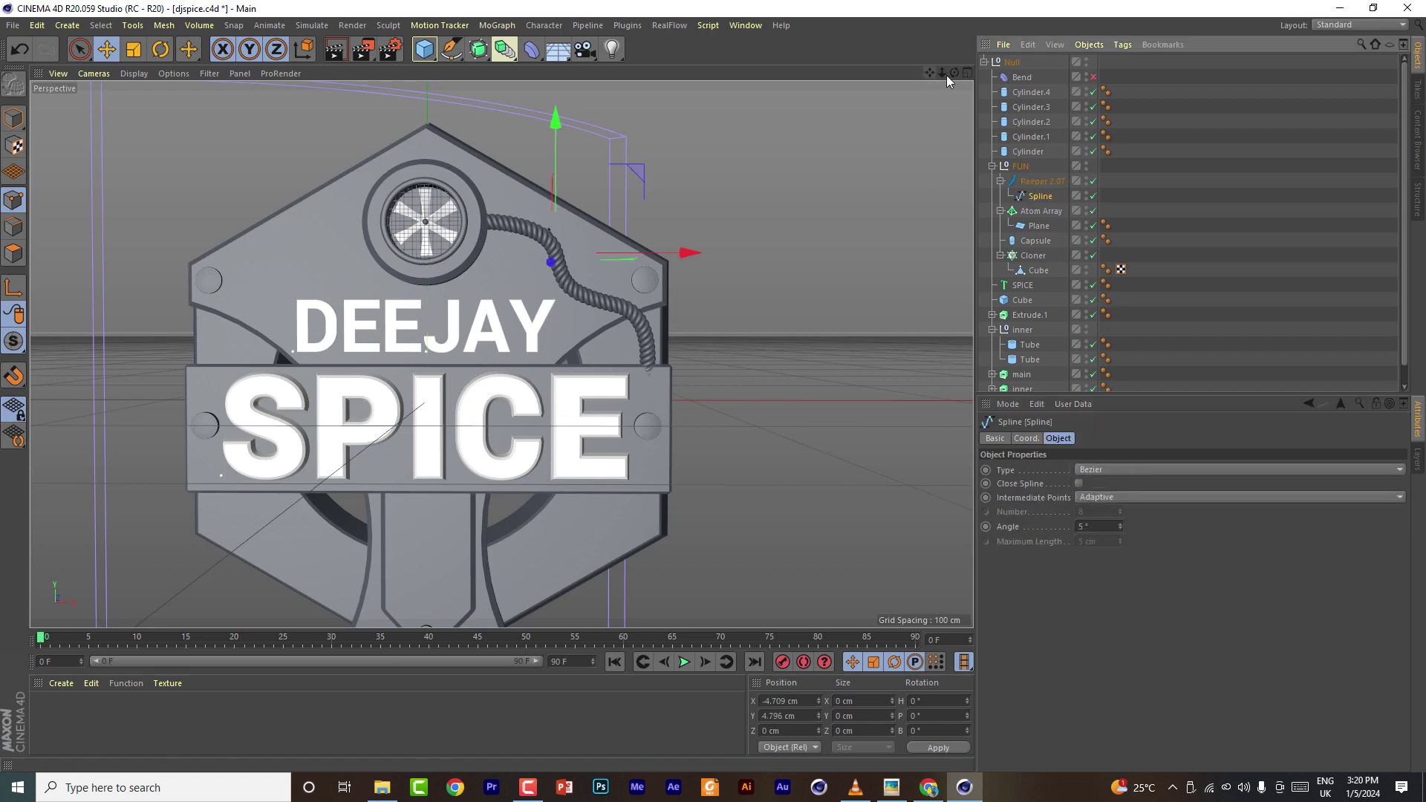
{"action": "left_click_drag", "start_coordinate": [954, 73], "coordinate": [919, 135]}
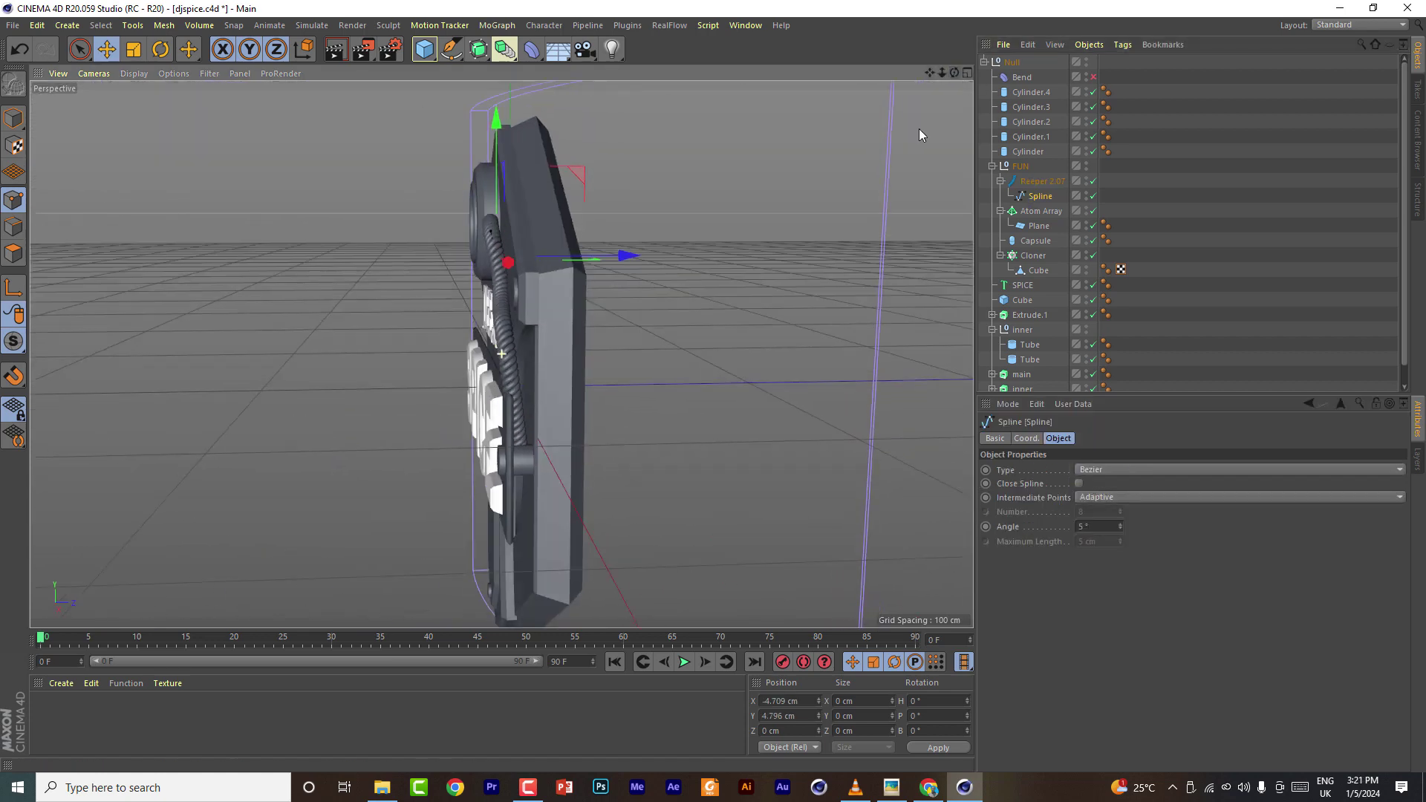
{"action": "left_click", "coordinate": [77, 51]}
{"action": "left_click", "coordinate": [522, 479]}
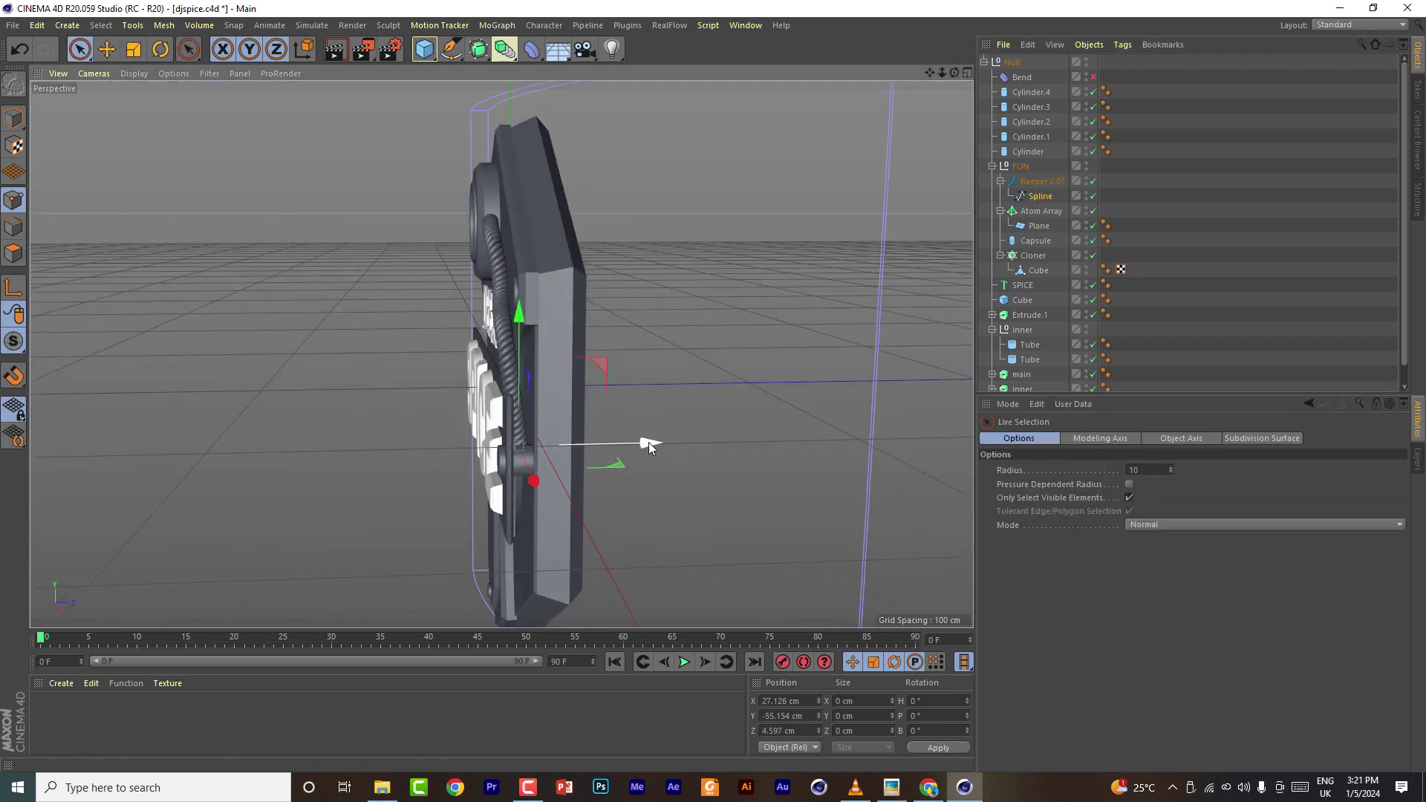
{"action": "left_click", "coordinate": [160, 49]}
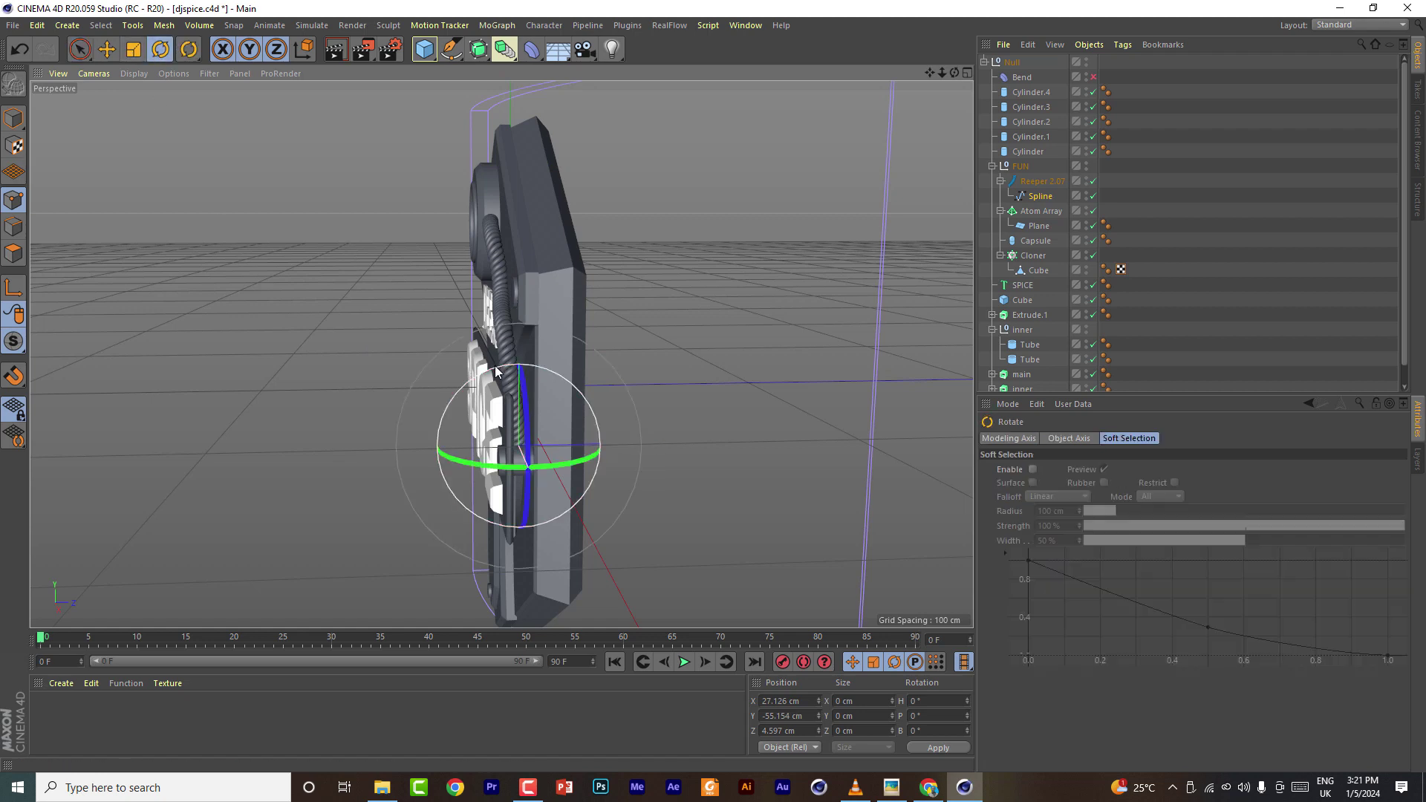
{"action": "key", "text": "space"}
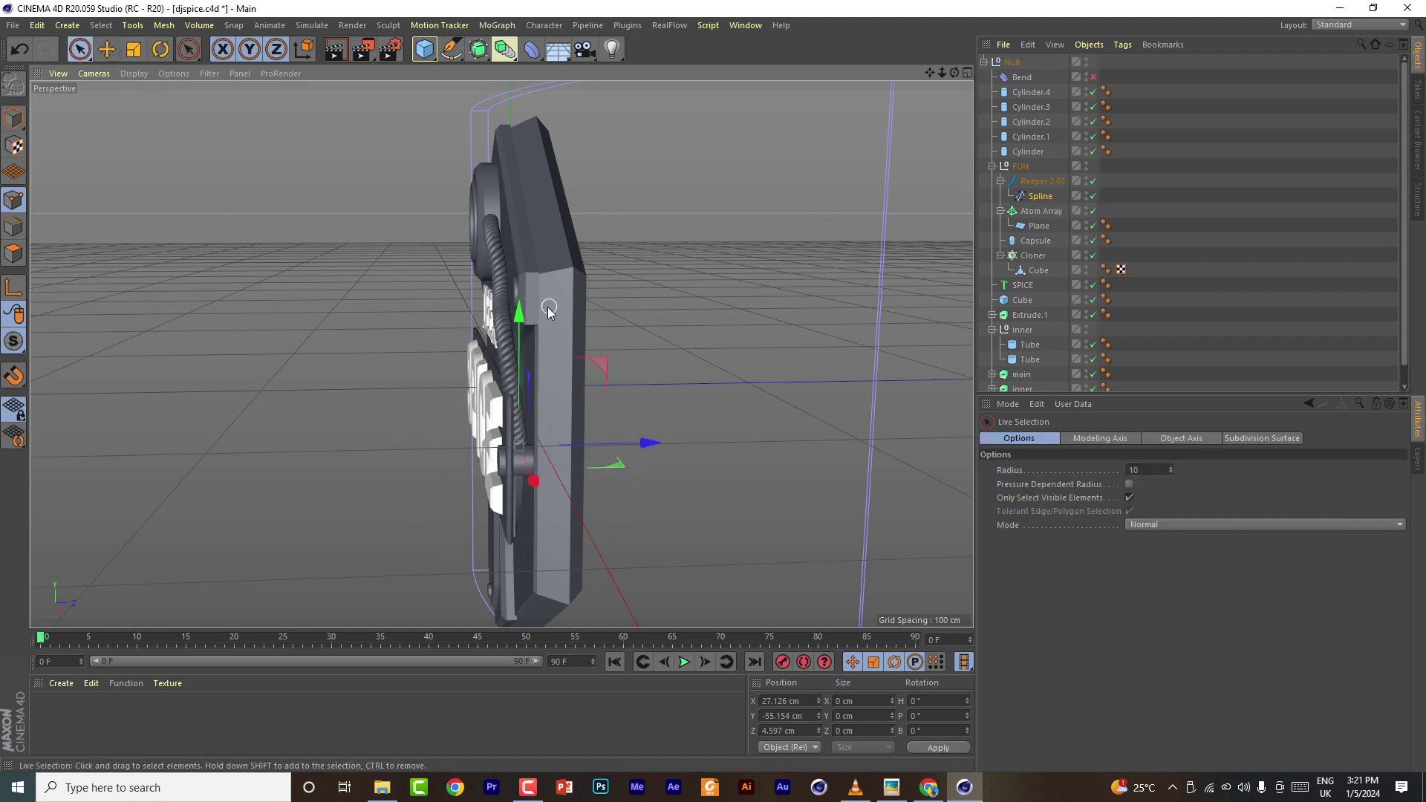
{"action": "left_click", "coordinate": [502, 335]}
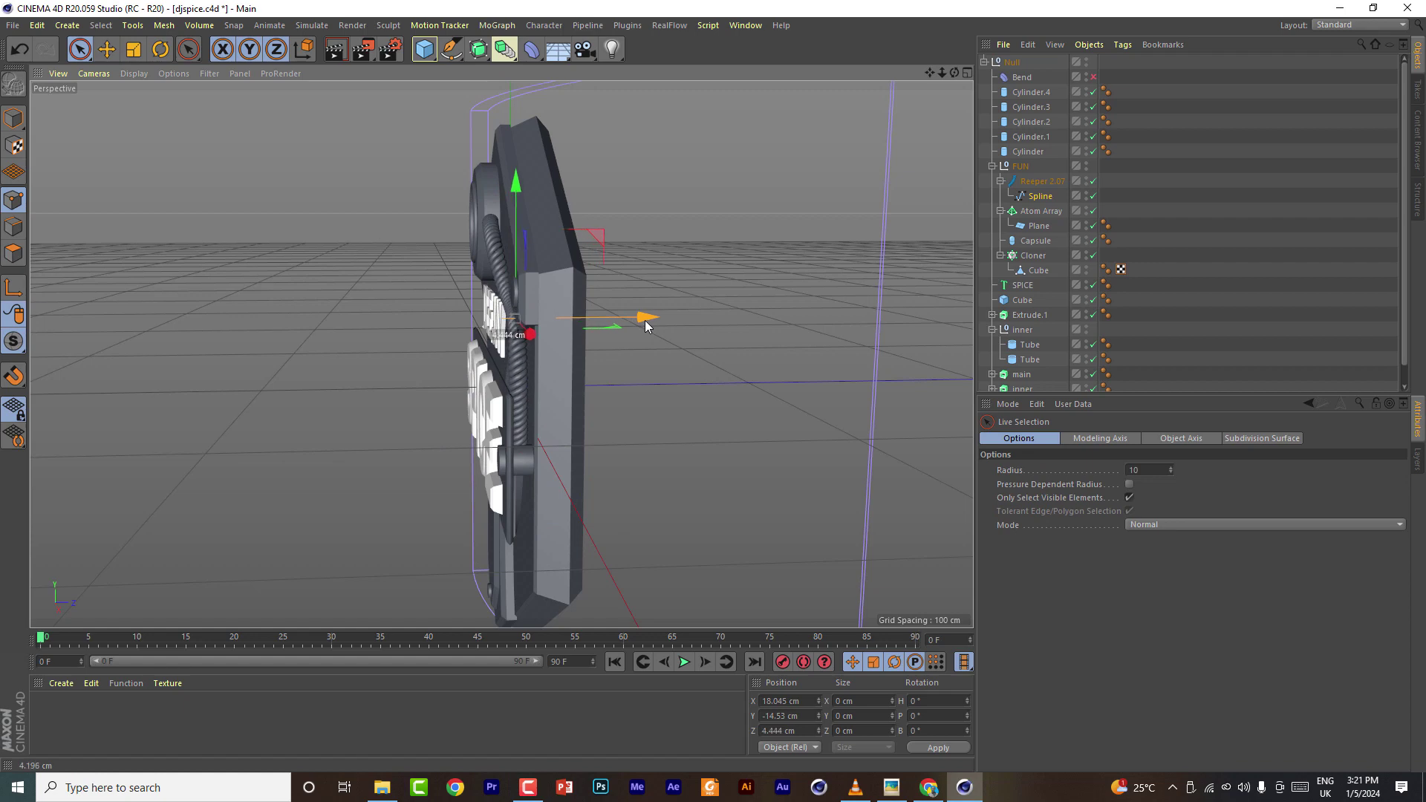
{"action": "key", "text": "space"}
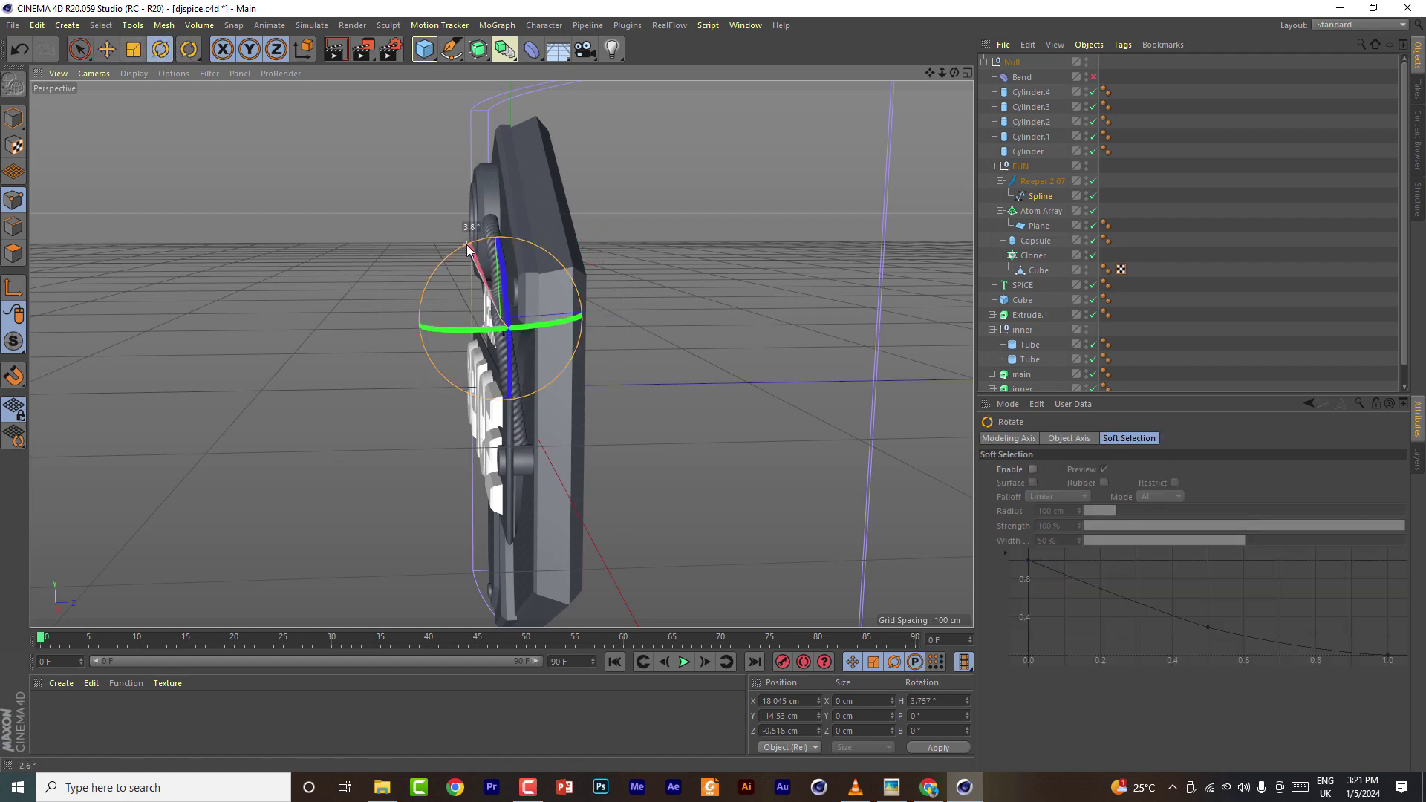
{"action": "left_click_drag", "start_coordinate": [466, 244], "coordinate": [302, 375]}
{"action": "left_click_drag", "start_coordinate": [955, 72], "coordinate": [424, 97]}
{"action": "left_click", "coordinate": [13, 24]}
{"action": "left_click", "coordinate": [45, 147]}
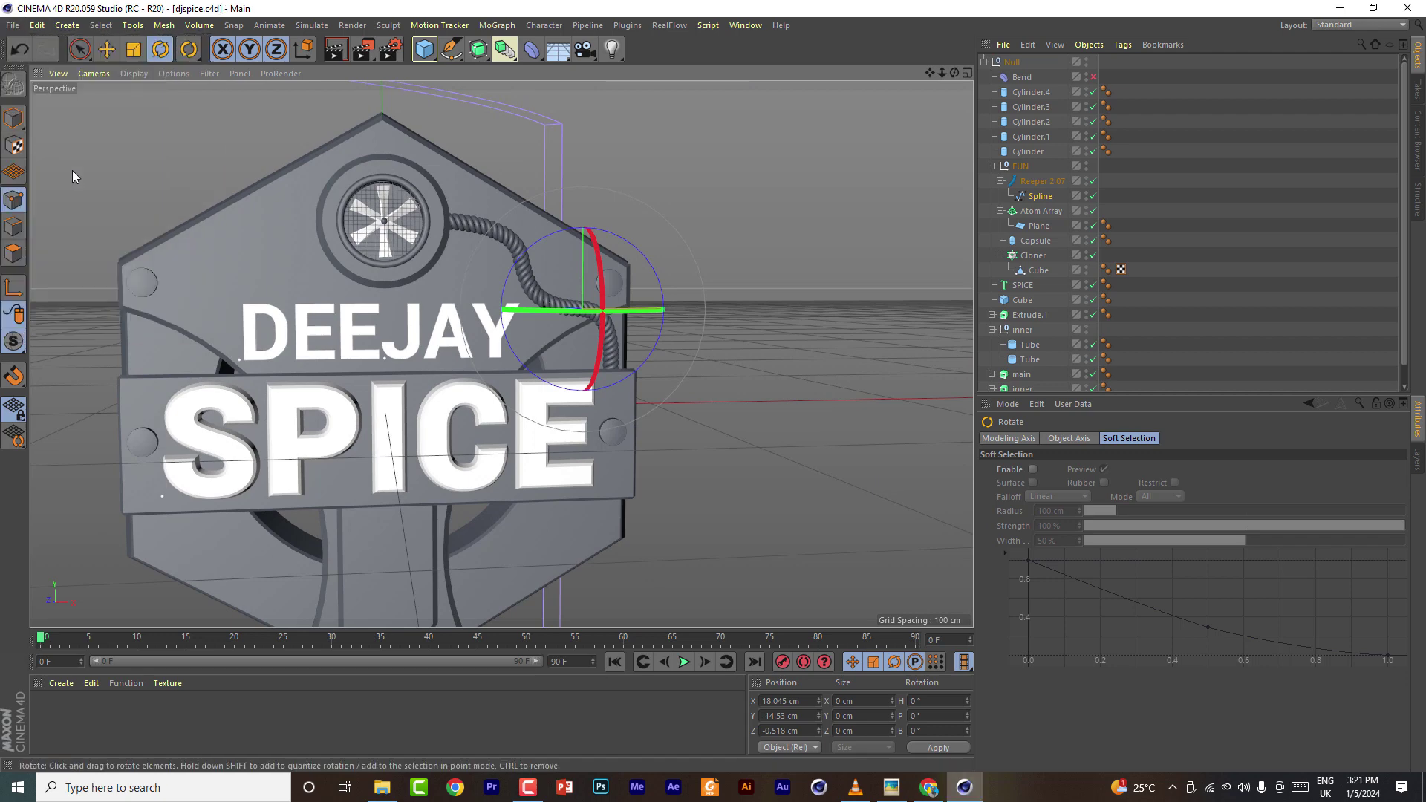
Mirror the Reeper rope with a Symmetry object inside the FUN group and save the scene
{"action": "left_click", "coordinate": [1001, 181]}
{"action": "left_click", "coordinate": [1026, 186]}
{"action": "left_click_drag", "start_coordinate": [479, 49], "coordinate": [726, 121]}
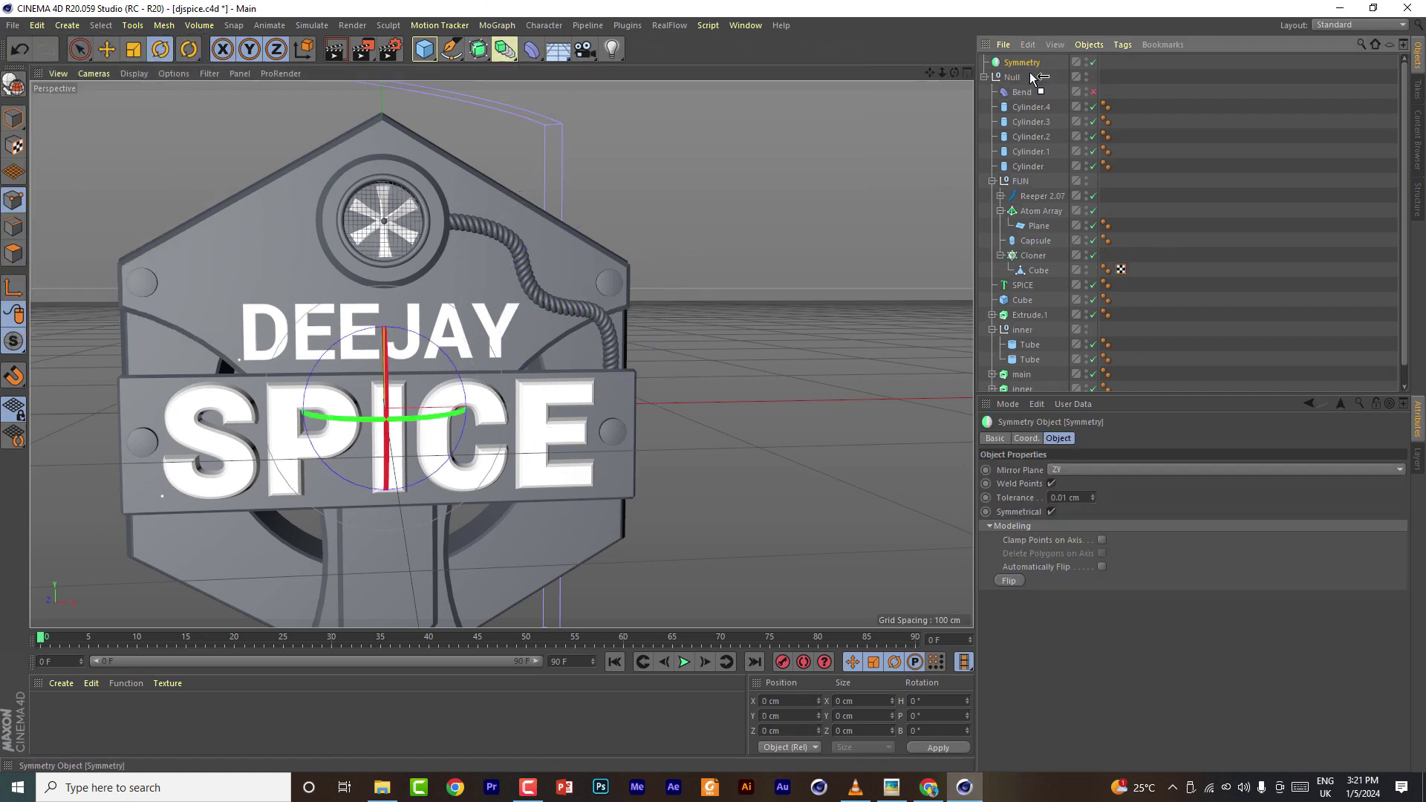
{"action": "left_click_drag", "start_coordinate": [1042, 187], "coordinate": [1036, 186]}
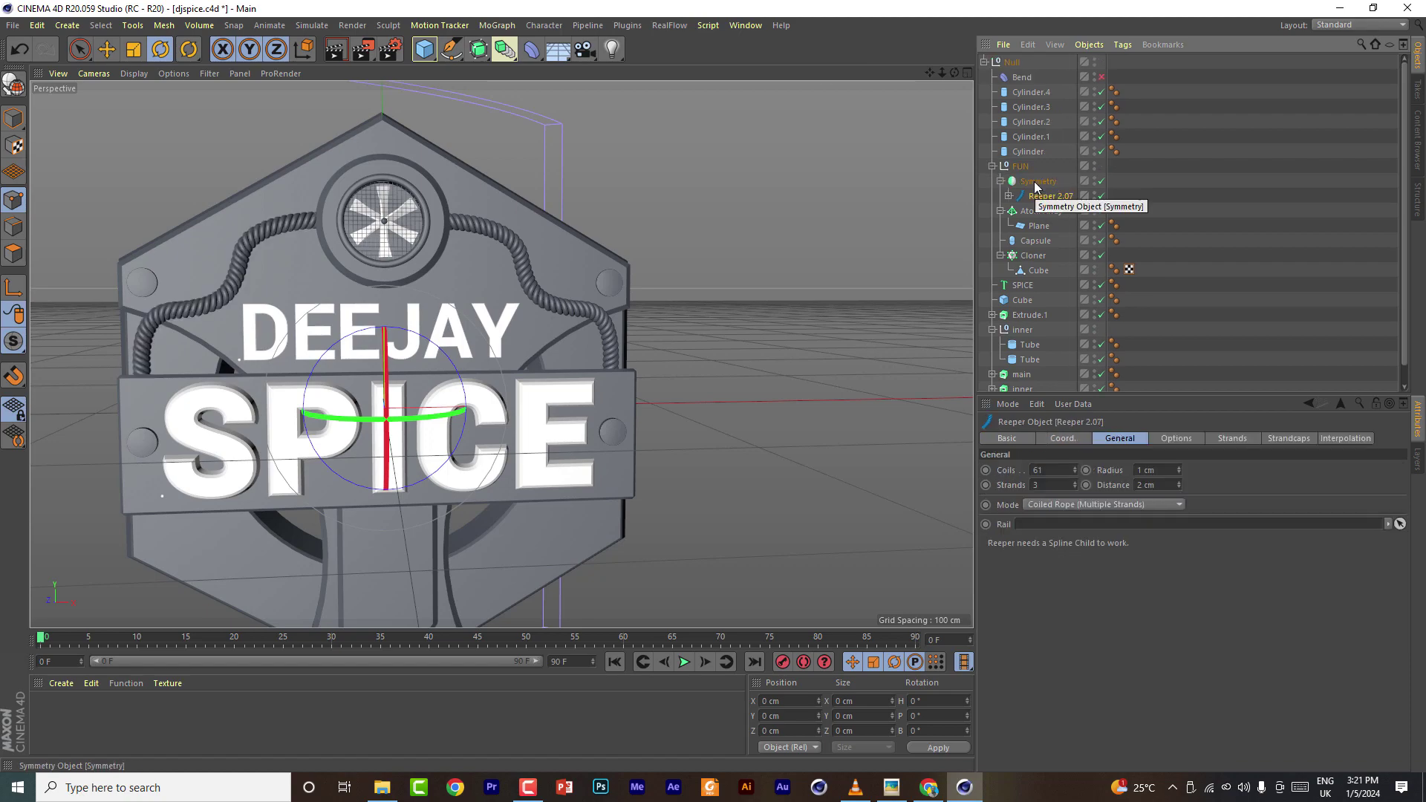
{"action": "left_click", "coordinate": [13, 25]}
{"action": "left_click", "coordinate": [45, 148]}
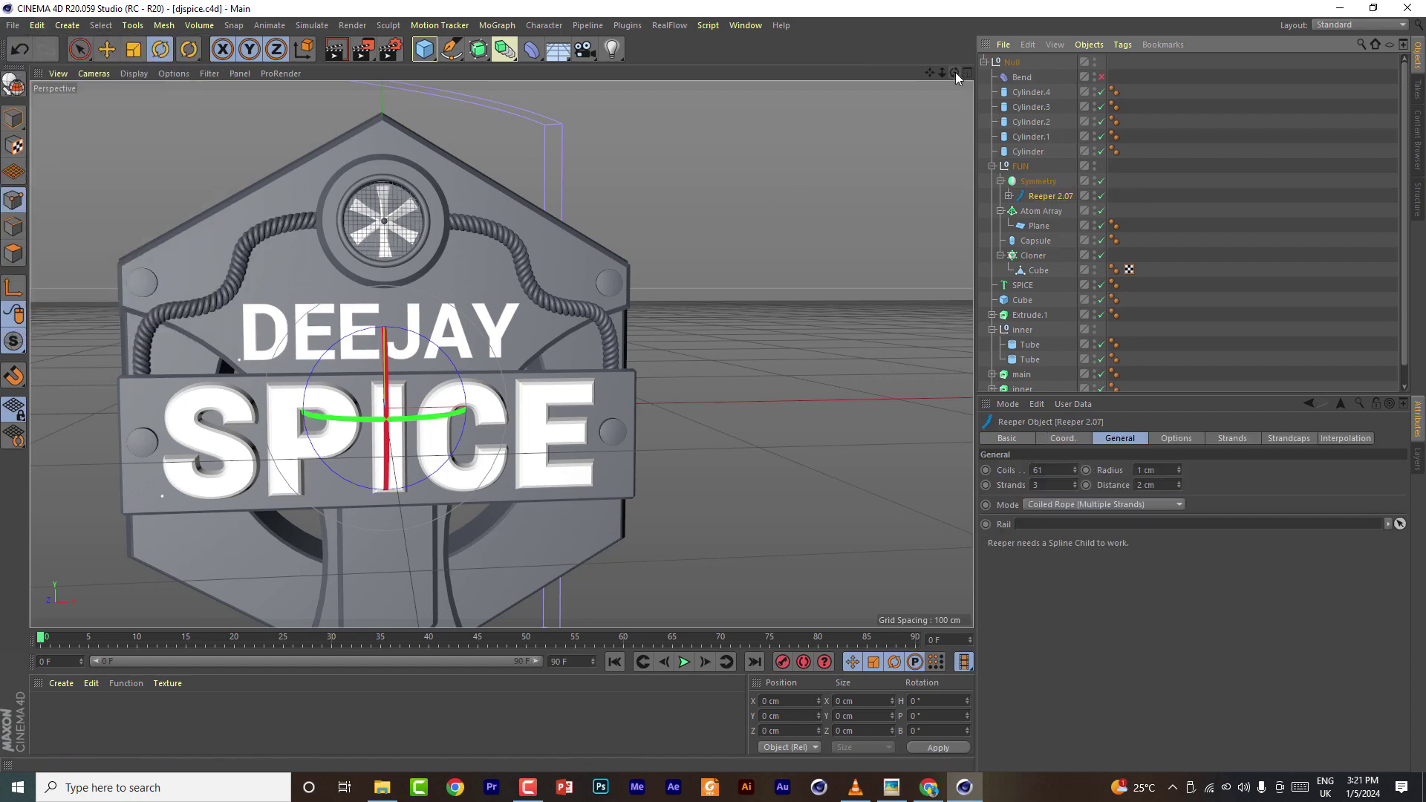
Add a cylinder oriented along -X and give its caps a fillet with a 4 cm radius
{"action": "left_click_drag", "start_coordinate": [955, 73], "coordinate": [902, 130]}
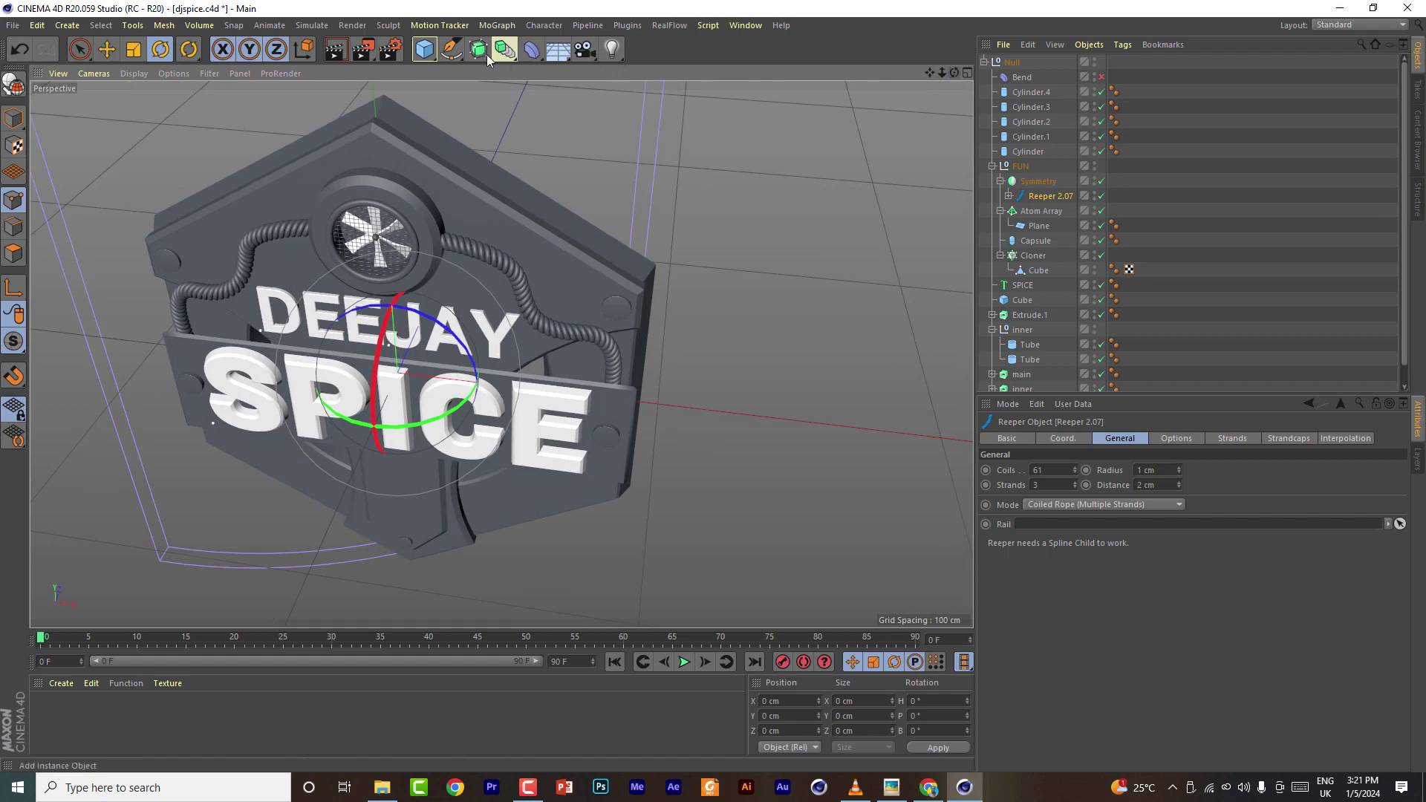
{"action": "left_click", "coordinate": [426, 50]}
{"action": "left_click", "coordinate": [706, 72]}
{"action": "left_click", "coordinate": [1104, 530]}
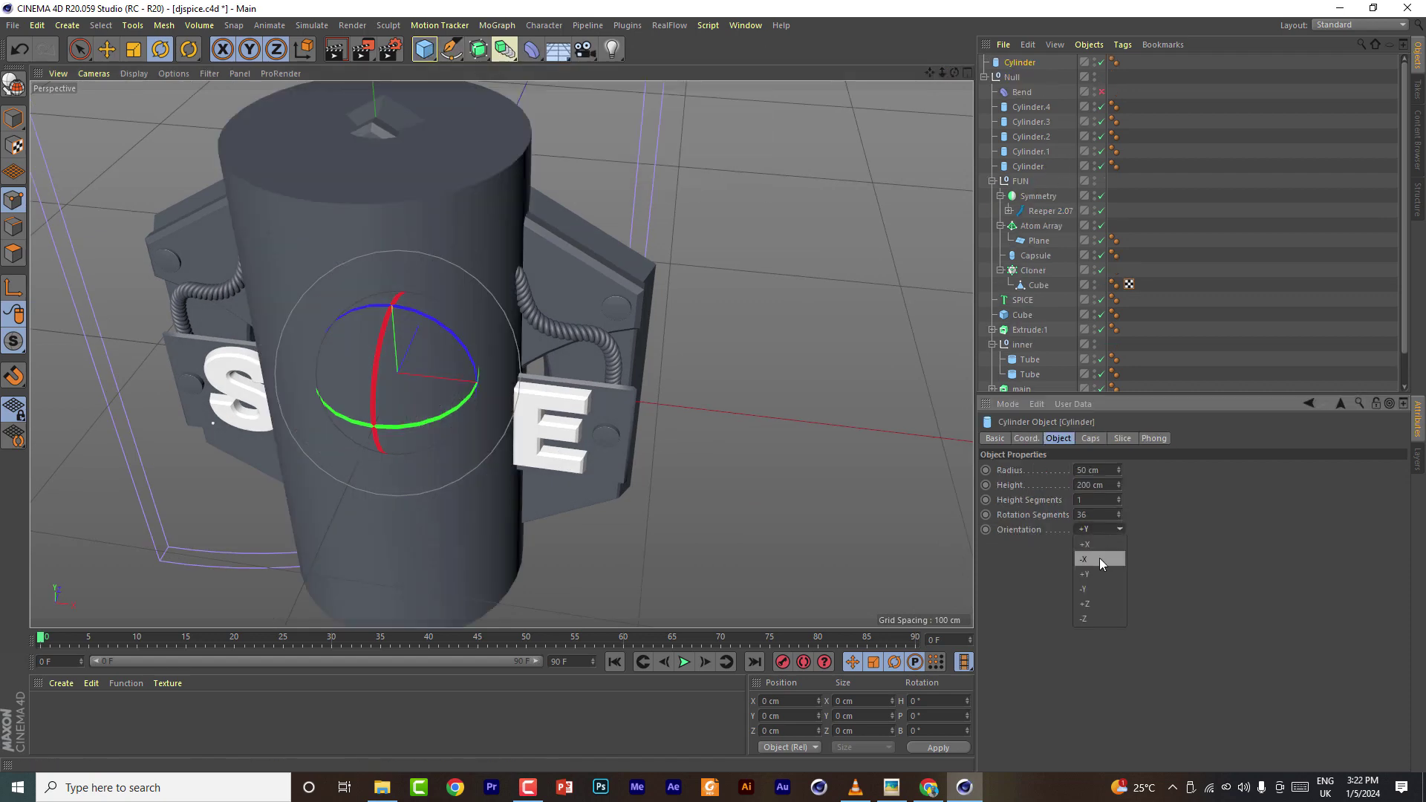
{"action": "left_click", "coordinate": [1100, 560]}
{"action": "left_click", "coordinate": [1091, 438]}
{"action": "left_click", "coordinate": [1041, 502]}
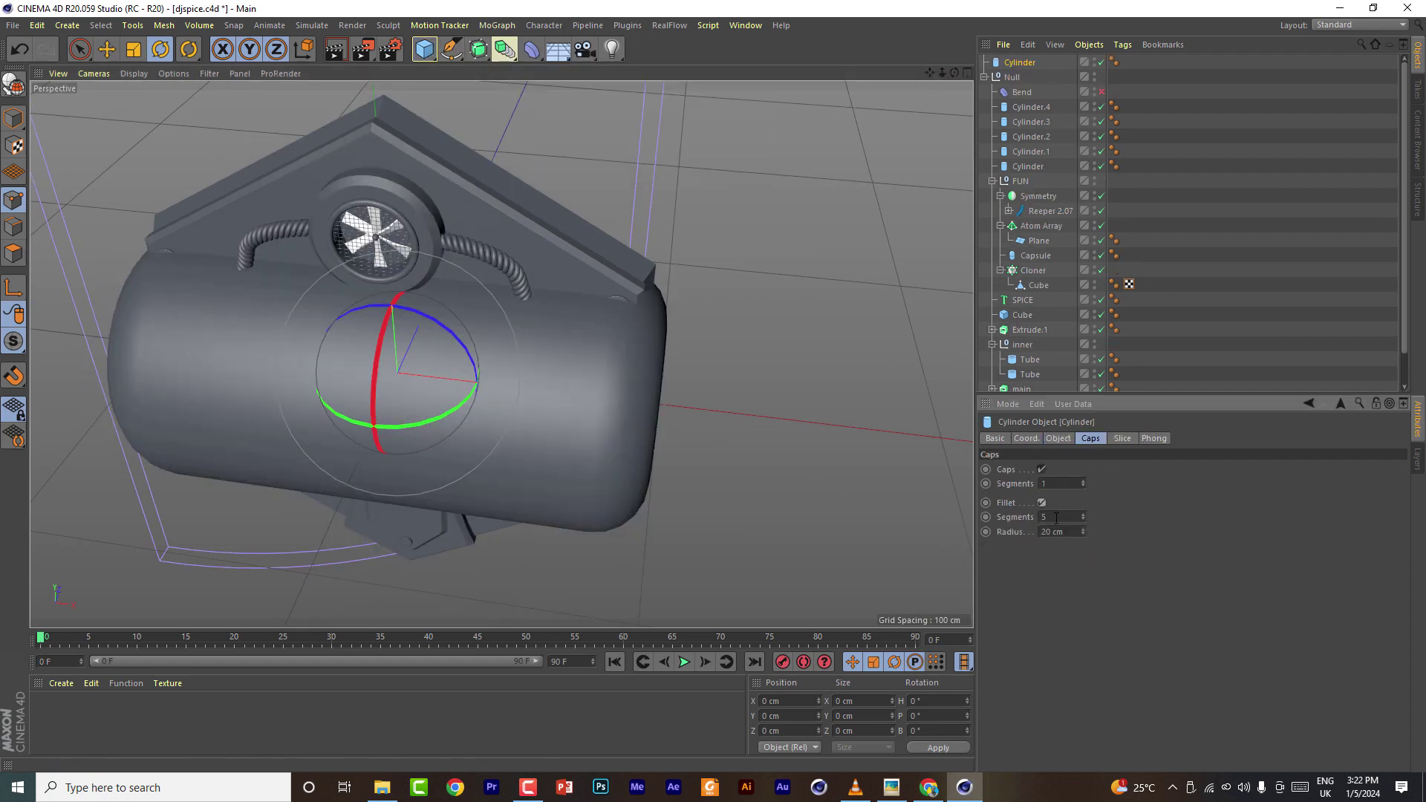
{"action": "left_click_drag", "start_coordinate": [1083, 534], "coordinate": [1083, 549]}
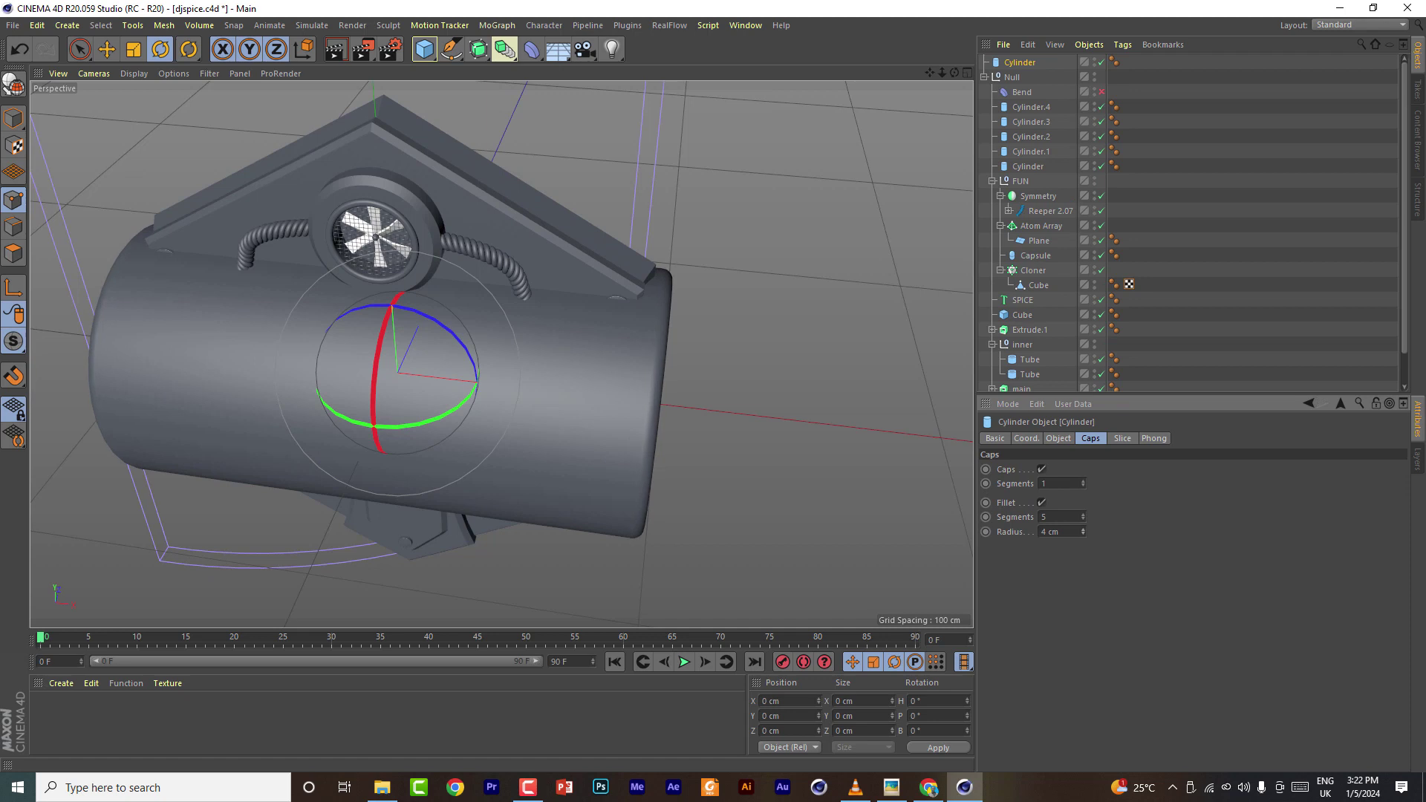
Set the cylinder's radius to 10 cm and height to 35 cm, and move it up to where the right rope leaves the ring
{"action": "left_click", "coordinate": [1058, 439]}
{"action": "left_click_drag", "start_coordinate": [1120, 472], "coordinate": [1120, 520]}
{"action": "left_click", "coordinate": [109, 51]}
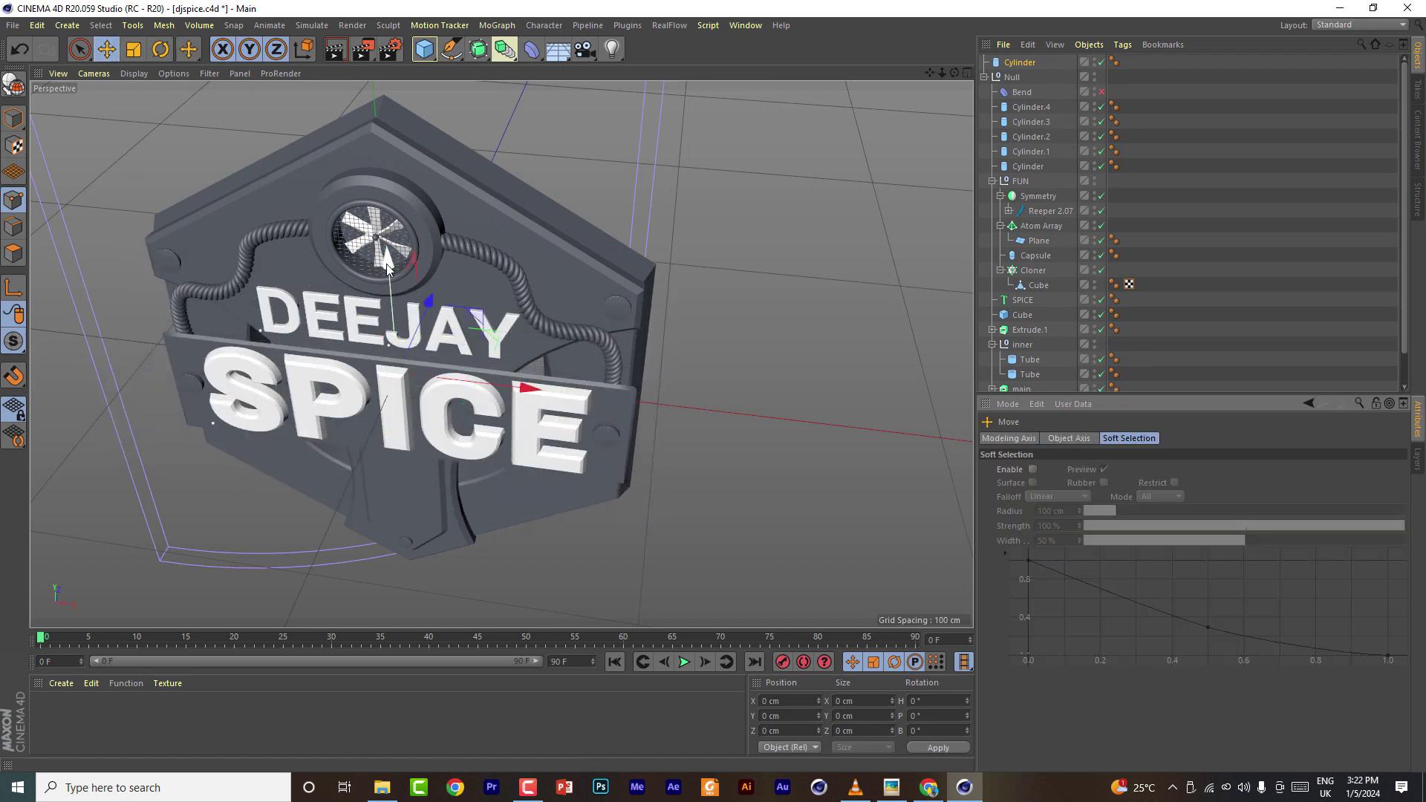
{"action": "left_click_drag", "start_coordinate": [386, 251], "coordinate": [371, 102]}
{"action": "left_click_drag", "start_coordinate": [511, 239], "coordinate": [574, 246]}
{"action": "left_click_drag", "start_coordinate": [467, 177], "coordinate": [477, 214]}
Adjust the cylinder's position so it lines up with the start of the rope at the ring
{"action": "scroll", "coordinate": [418, 216], "scroll_direction": "up", "scroll_amount": 8}
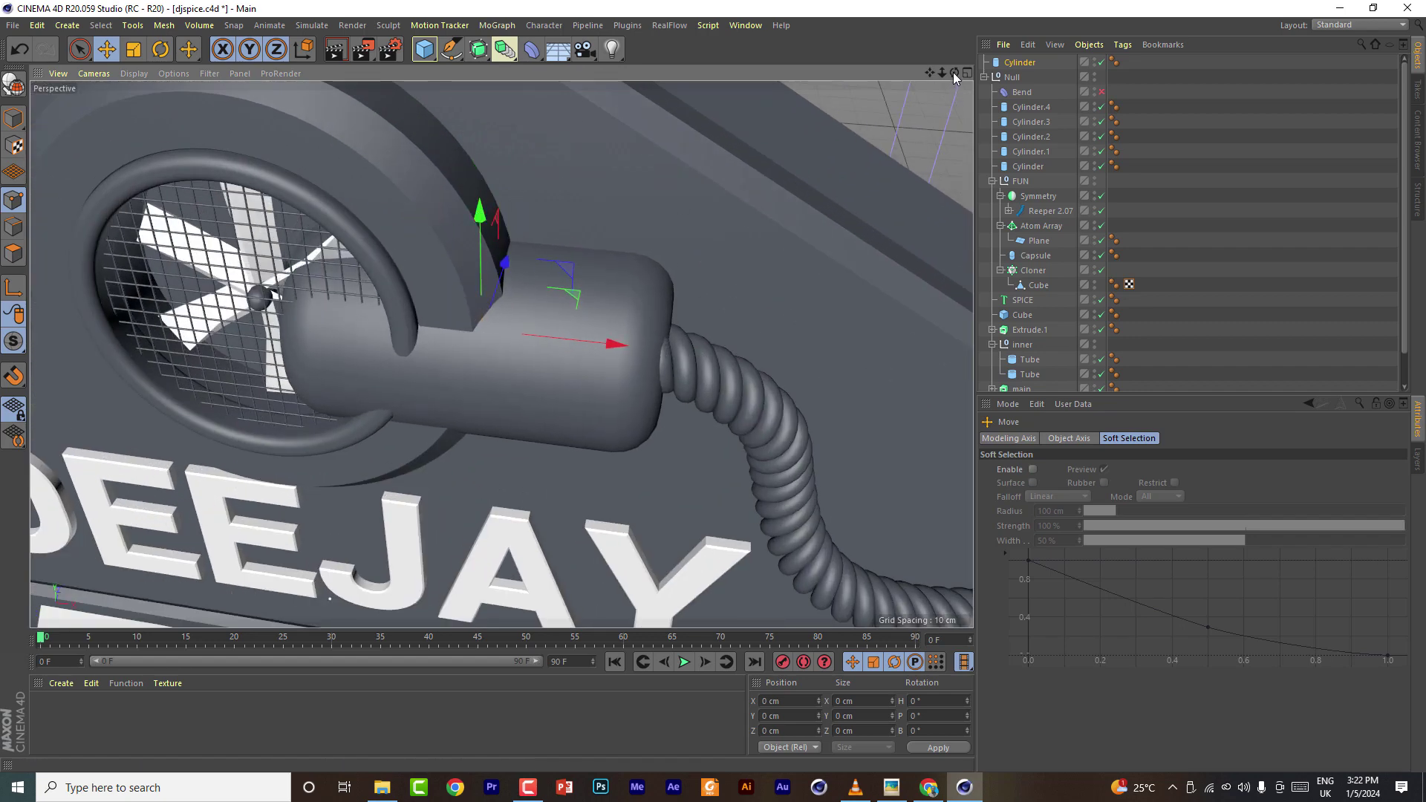
{"action": "left_click_drag", "start_coordinate": [954, 73], "coordinate": [769, 261]}
{"action": "left_click_drag", "start_coordinate": [698, 342], "coordinate": [650, 350]}
{"action": "left_click_drag", "start_coordinate": [533, 248], "coordinate": [536, 226]}
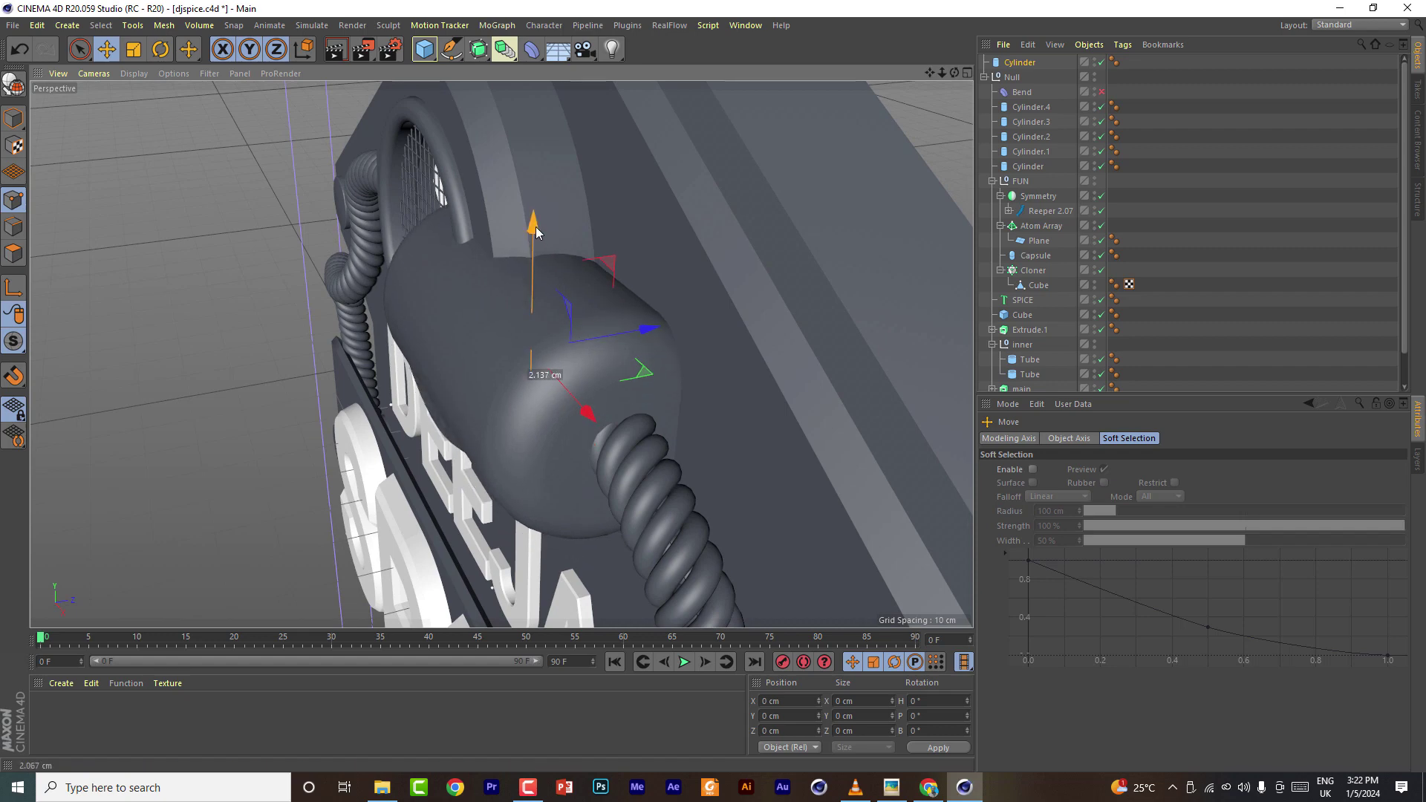
Place the cylinder in the Symmetry object above the Reeper rope, shorten it to 16 cm and reduce its radius
{"action": "left_click_drag", "start_coordinate": [1023, 68], "coordinate": [1032, 202]}
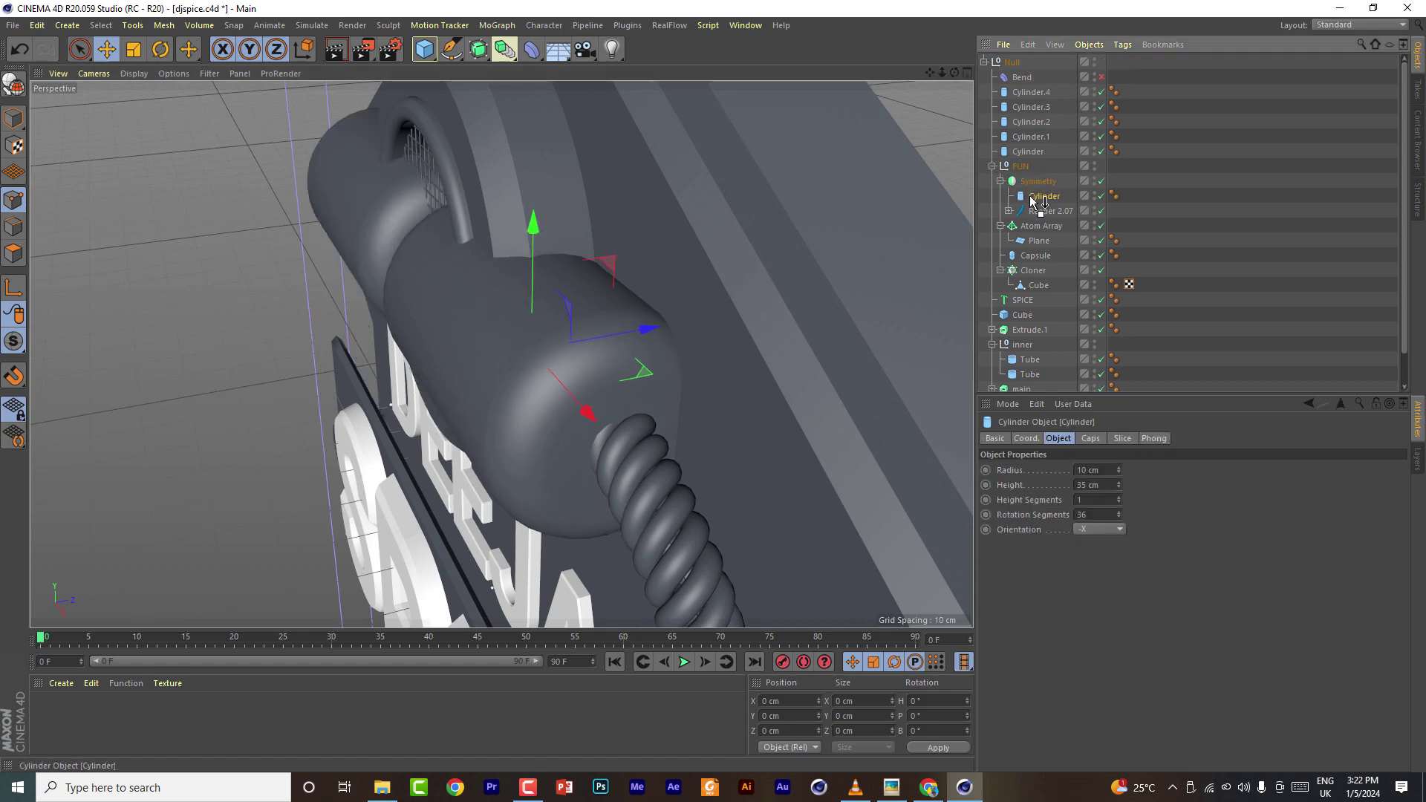
{"action": "scroll", "coordinate": [1086, 485], "scroll_direction": "down", "scroll_amount": 19}
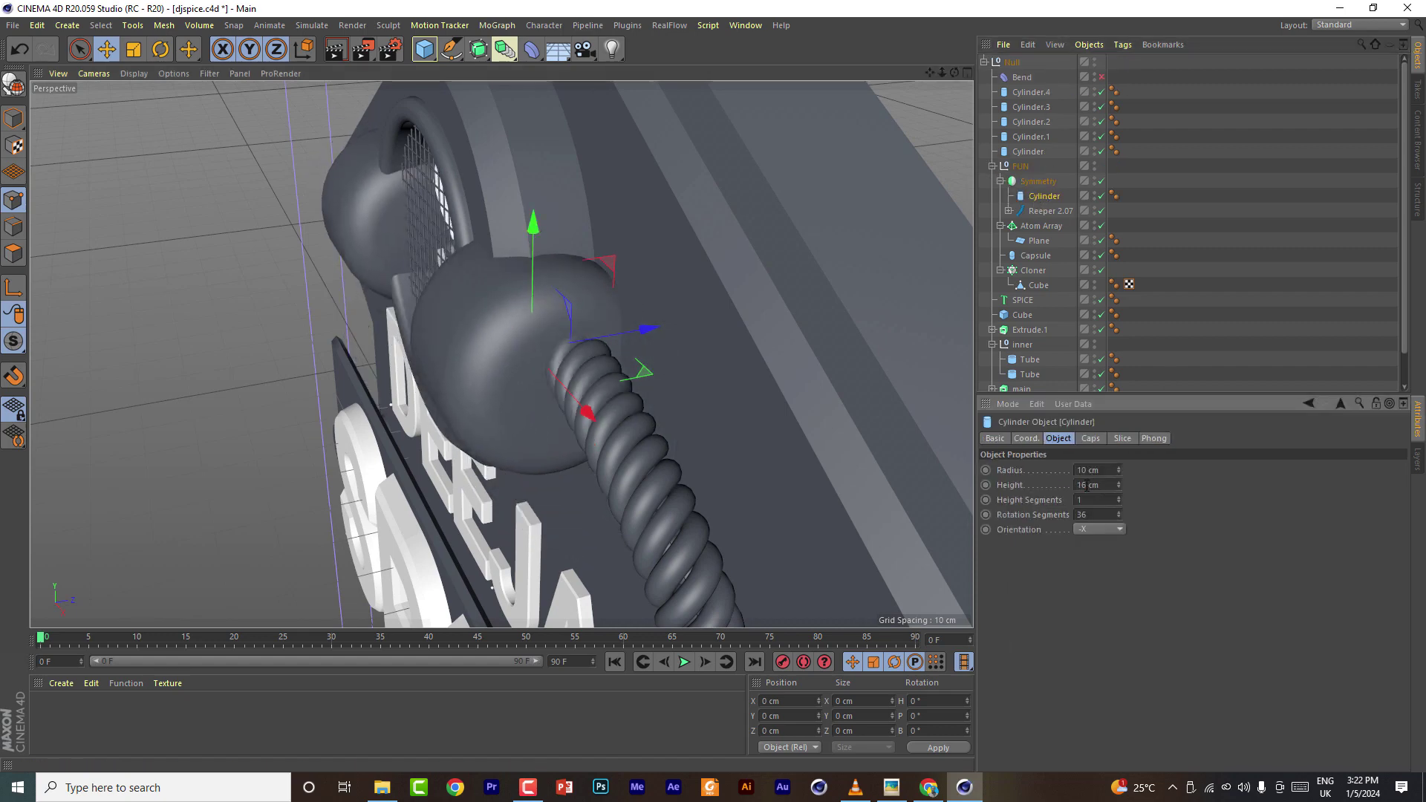
{"action": "scroll", "coordinate": [1084, 471], "scroll_direction": "down", "scroll_amount": 3}
Reduce the mirrored cylinder's cap fillet radius to 1 cm and turn the fillet off
{"action": "left_click", "coordinate": [1091, 438]}
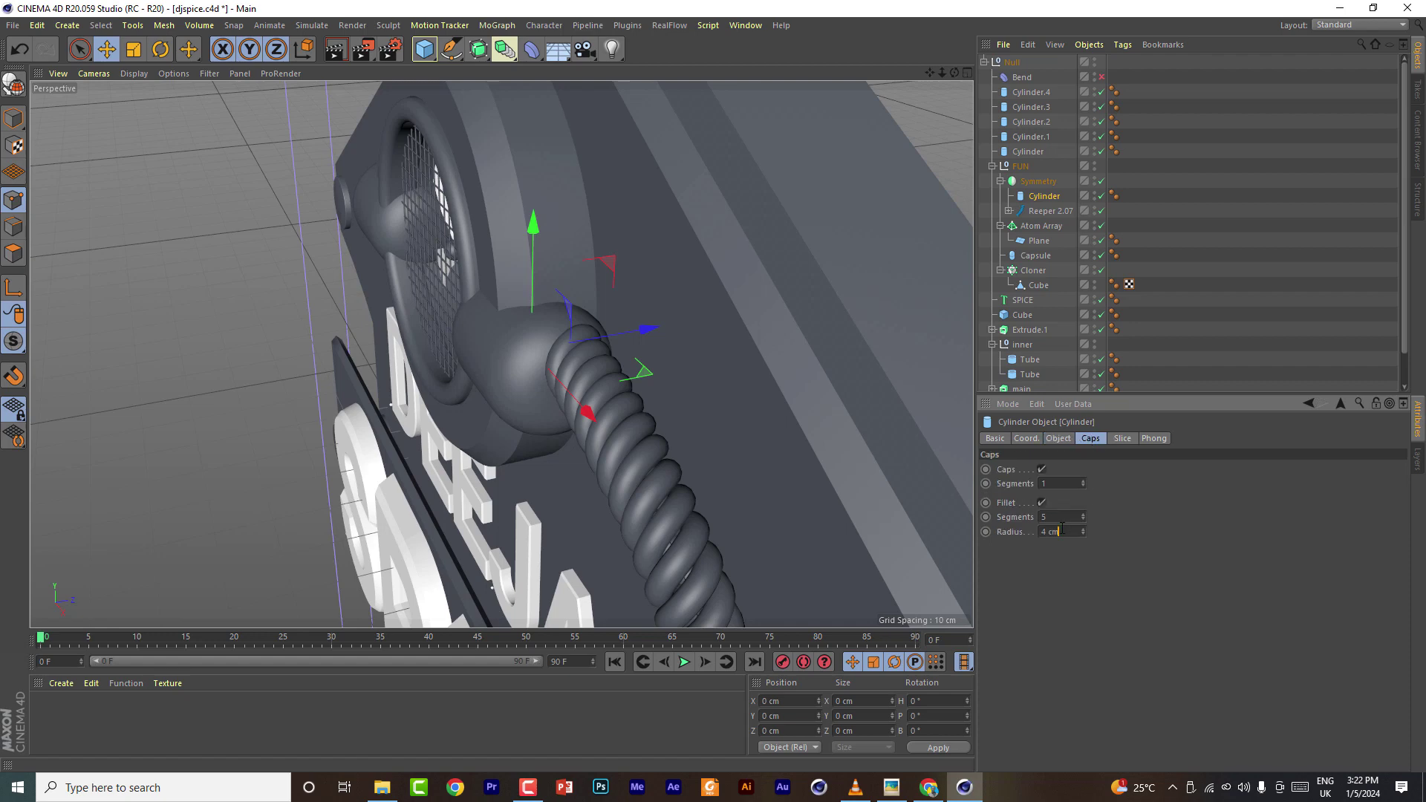
{"action": "scroll", "coordinate": [1062, 528], "scroll_direction": "down", "scroll_amount": 3}
{"action": "left_click", "coordinate": [1042, 502]}
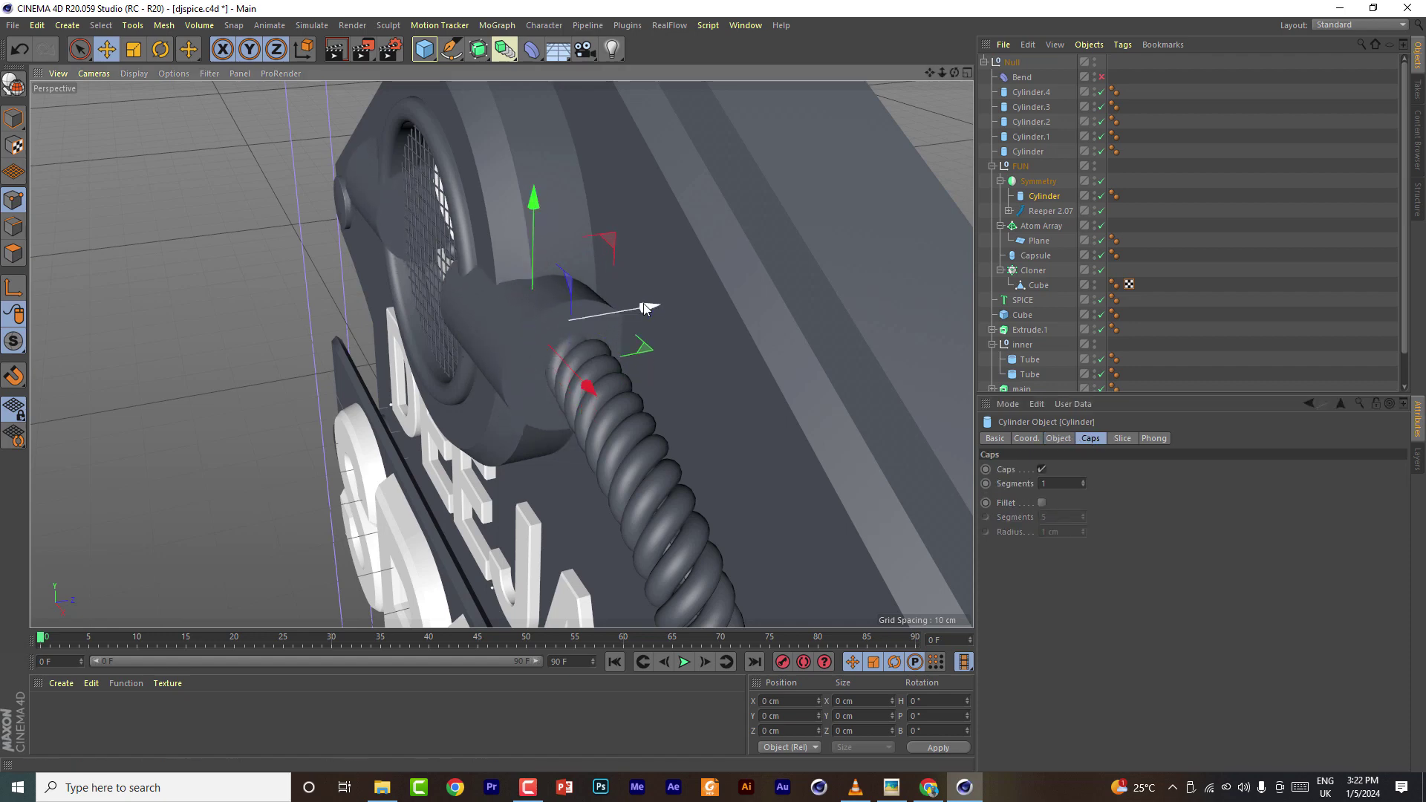
Move the connector cylinder deeper along Z, shorten it to 6 cm and reduce its radius to about 3.8 cm
{"action": "left_click_drag", "start_coordinate": [644, 309], "coordinate": [656, 307]}
{"action": "left_click", "coordinate": [1059, 438]}
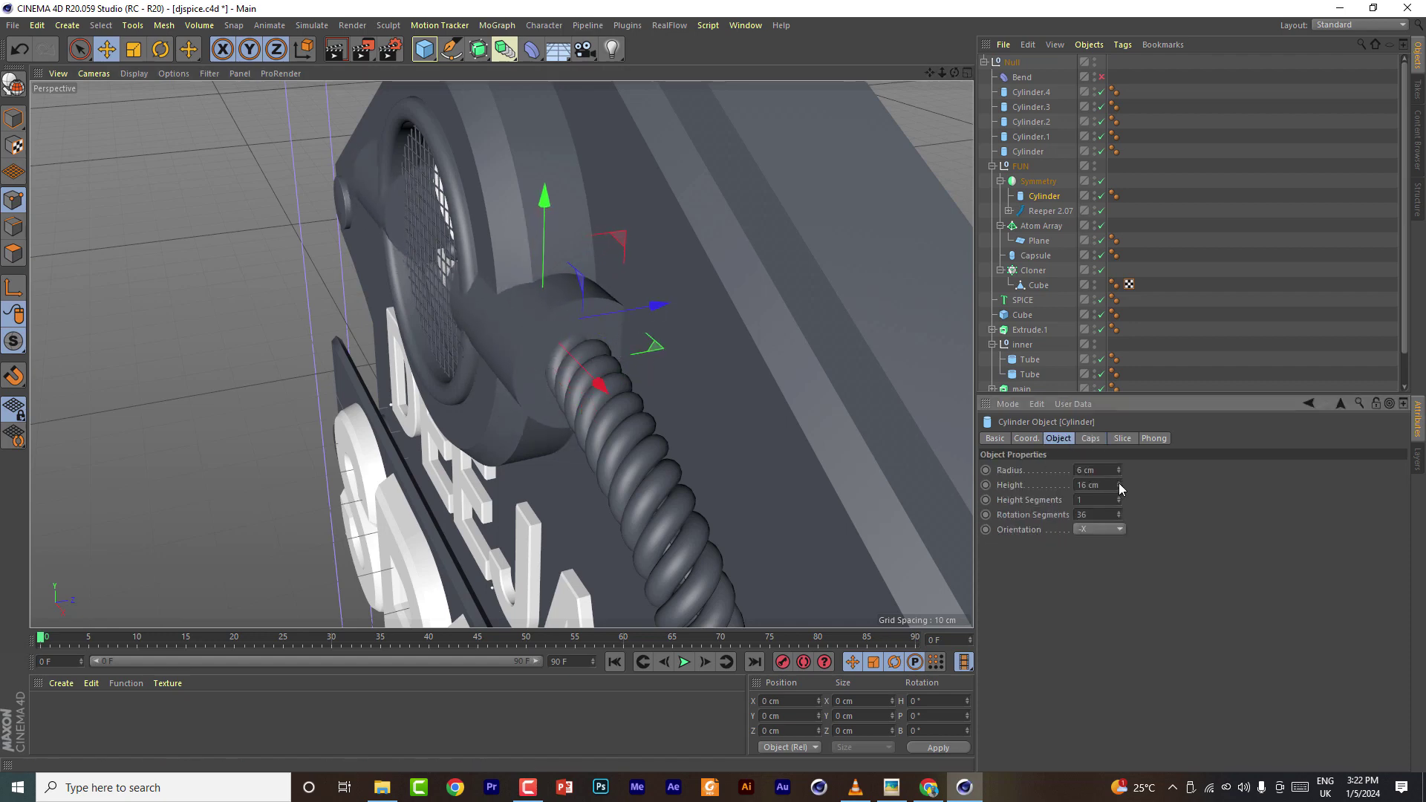
{"action": "scroll", "coordinate": [1119, 488], "scroll_direction": "down", "scroll_amount": 10}
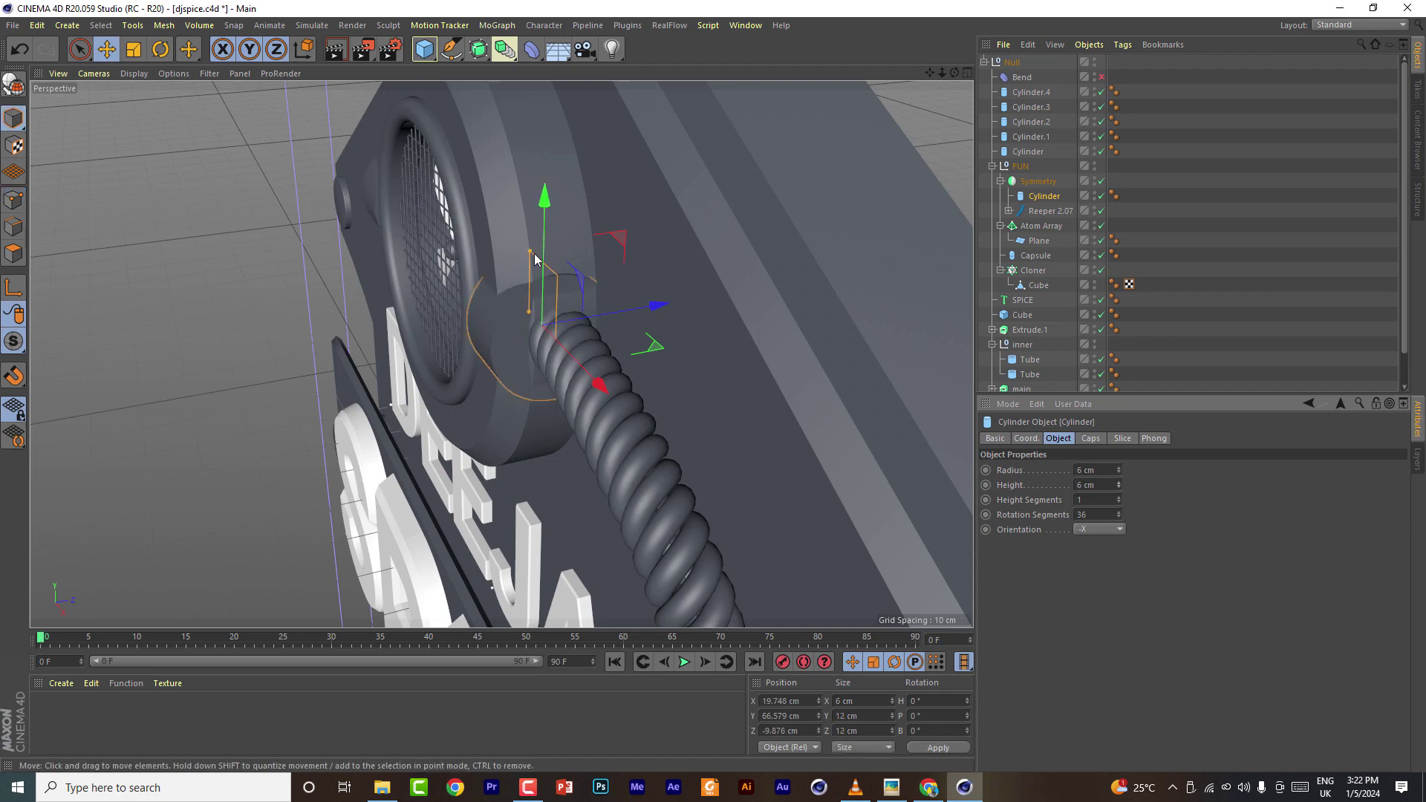
{"action": "left_click_drag", "start_coordinate": [535, 256], "coordinate": [532, 276]}
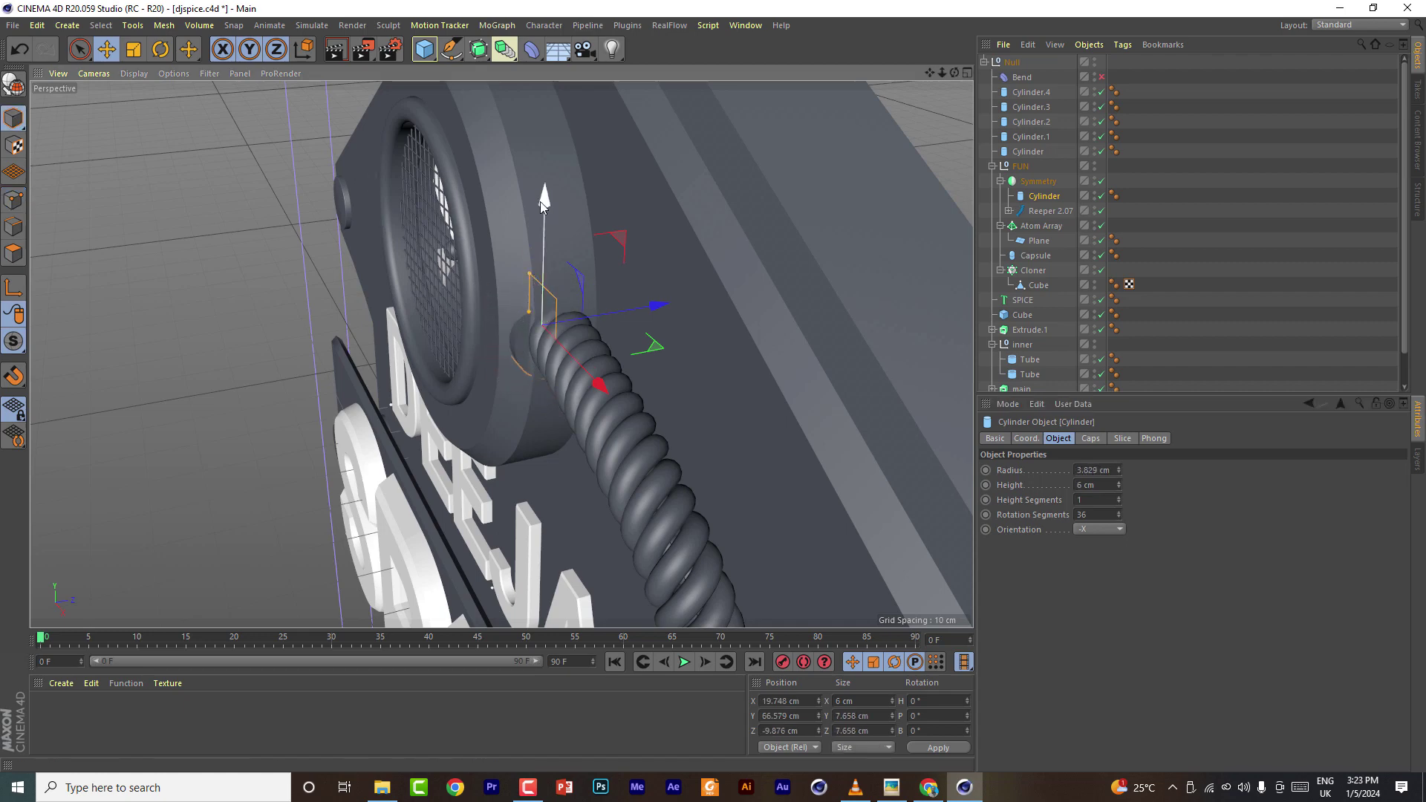
Align the connector cylinder with the rope's start at the ring and fit its radius to about 3.79 cm
{"action": "left_click_drag", "start_coordinate": [541, 202], "coordinate": [541, 192]}
{"action": "left_click_drag", "start_coordinate": [600, 372], "coordinate": [615, 389]}
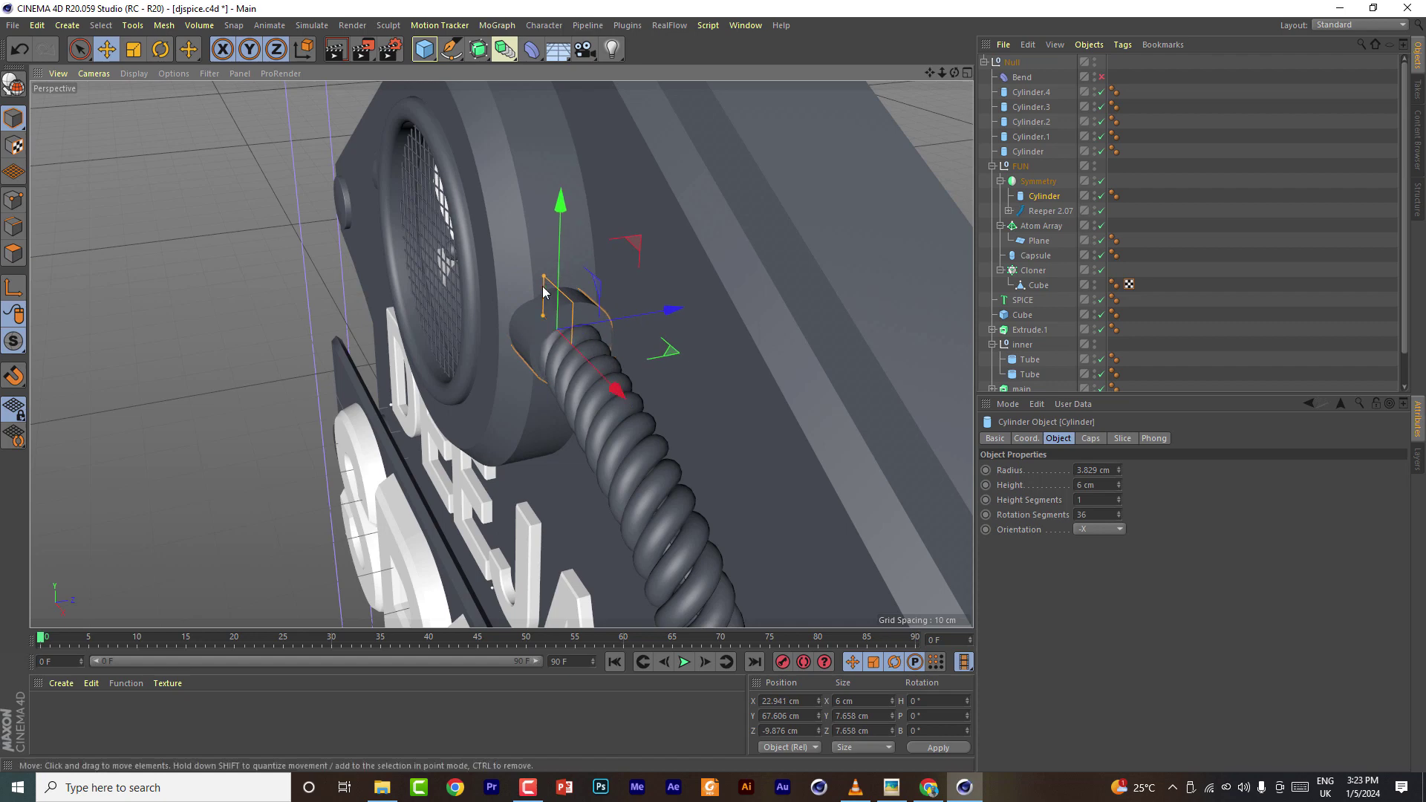
{"action": "left_click_drag", "start_coordinate": [544, 278], "coordinate": [543, 286]}
{"action": "left_click_drag", "start_coordinate": [666, 311], "coordinate": [659, 312]}
{"action": "left_click_drag", "start_coordinate": [558, 205], "coordinate": [558, 209]}
{"action": "left_click_drag", "start_coordinate": [500, 352], "coordinate": [631, 315], "text": "alt"}
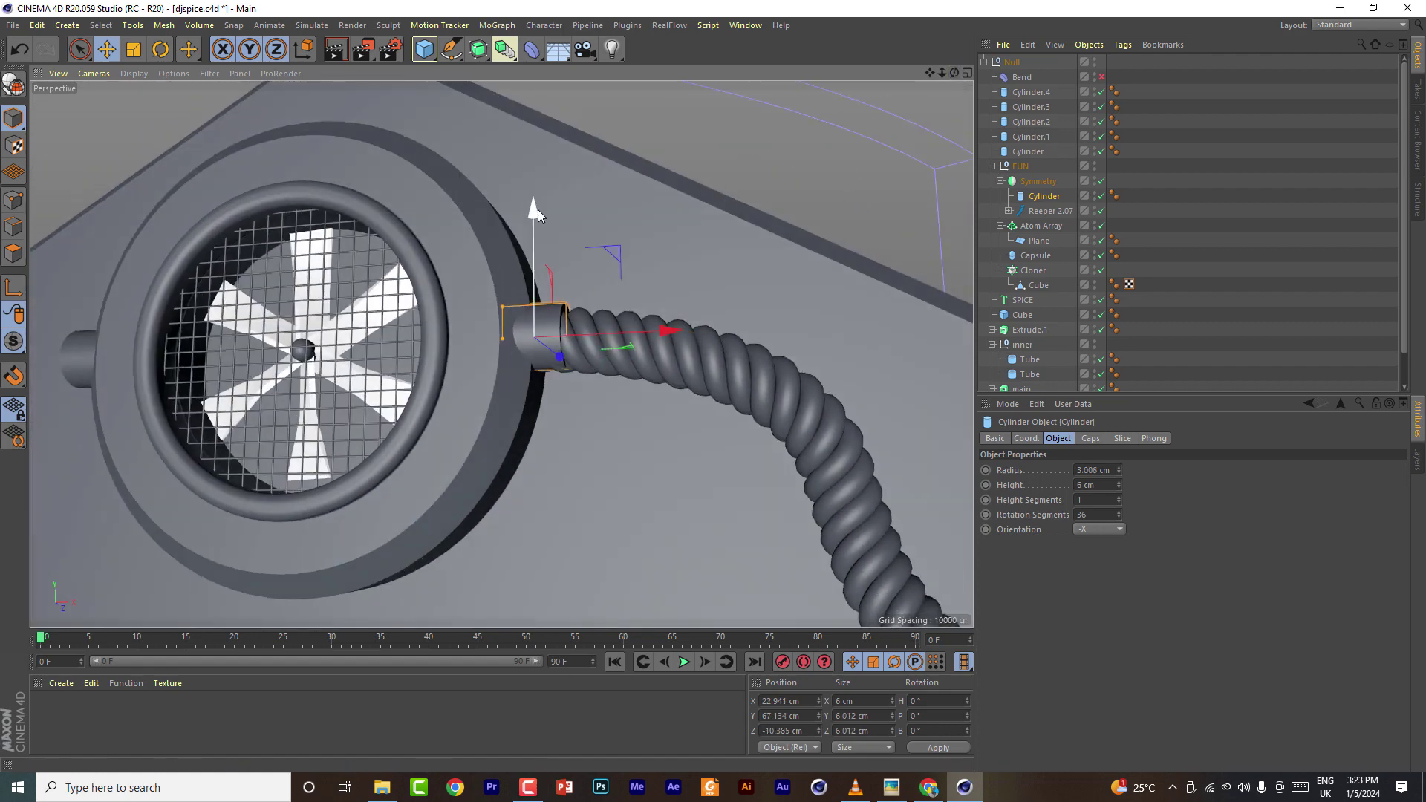
{"action": "left_click_drag", "start_coordinate": [538, 210], "coordinate": [537, 212]}
{"action": "left_click_drag", "start_coordinate": [503, 311], "coordinate": [500, 301]}
{"action": "left_click_drag", "start_coordinate": [558, 360], "coordinate": [565, 368]}
With the connector cylinder temporarily disabled, select the rope spline's end point at the ring and move it to Z 1.373 cm
{"action": "left_click", "coordinate": [1101, 197]}
{"action": "left_click", "coordinate": [1009, 211]}
{"action": "left_click", "coordinate": [1048, 226]}
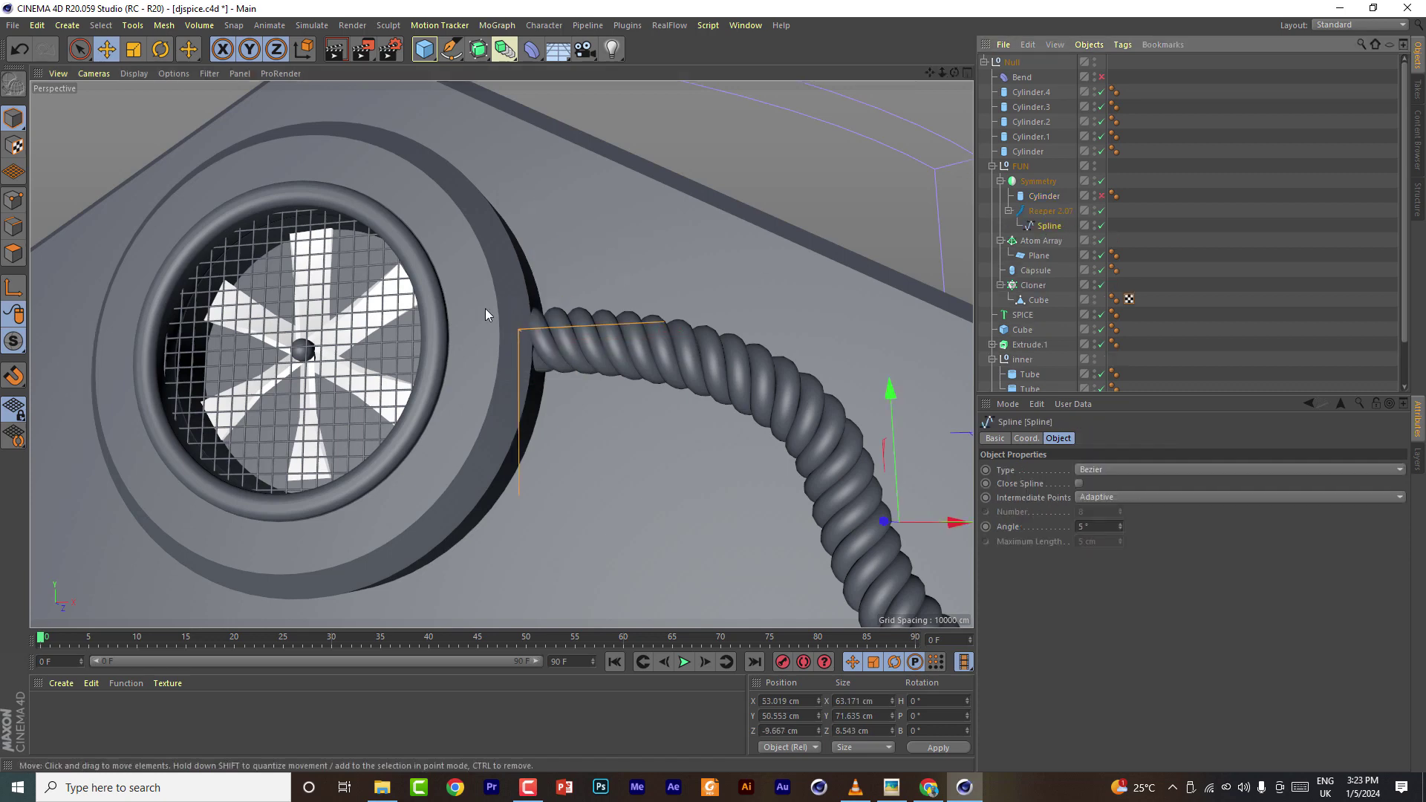
{"action": "left_click", "coordinate": [13, 200]}
{"action": "left_click", "coordinate": [80, 50]}
{"action": "left_click", "coordinate": [519, 327]}
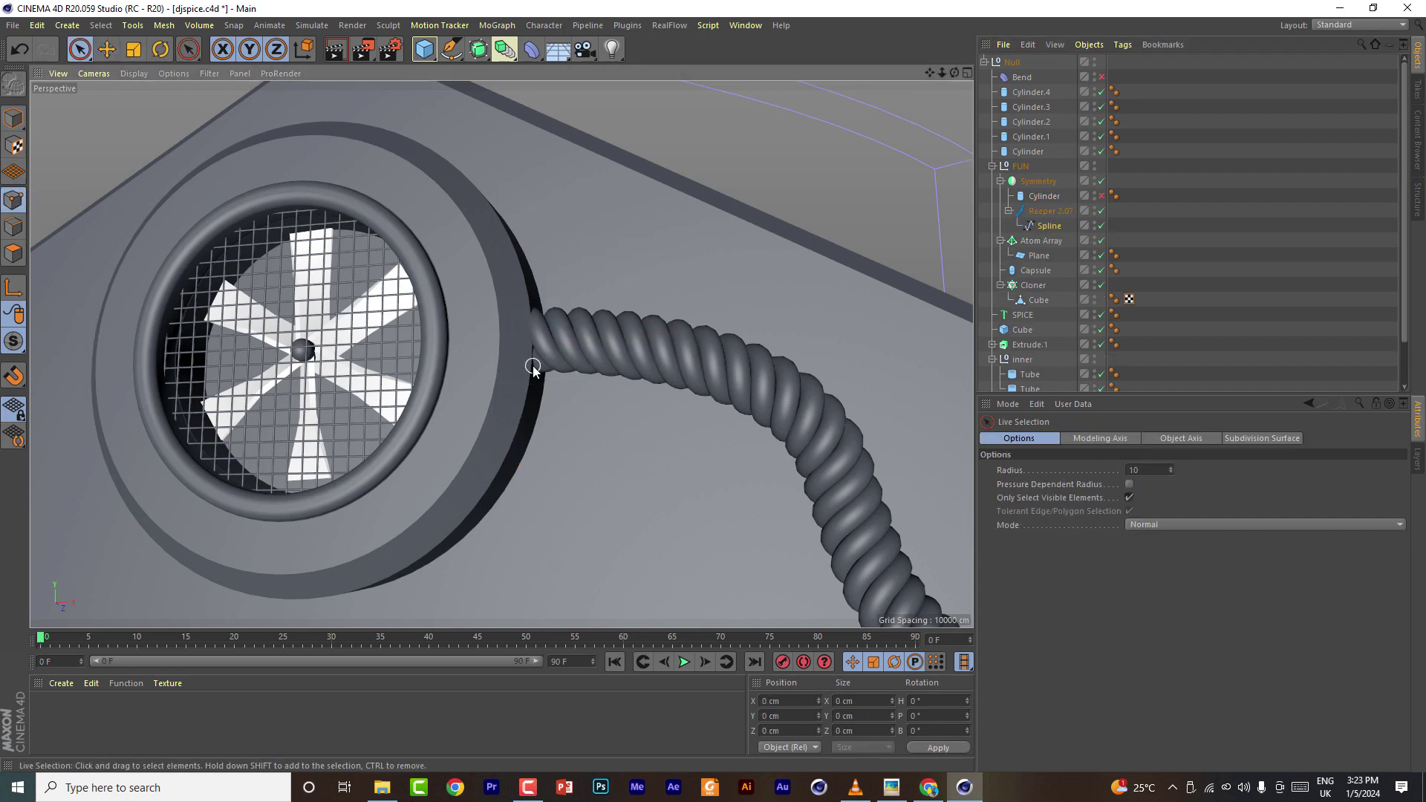
{"action": "left_click", "coordinate": [528, 325]}
{"action": "key", "text": "s"}
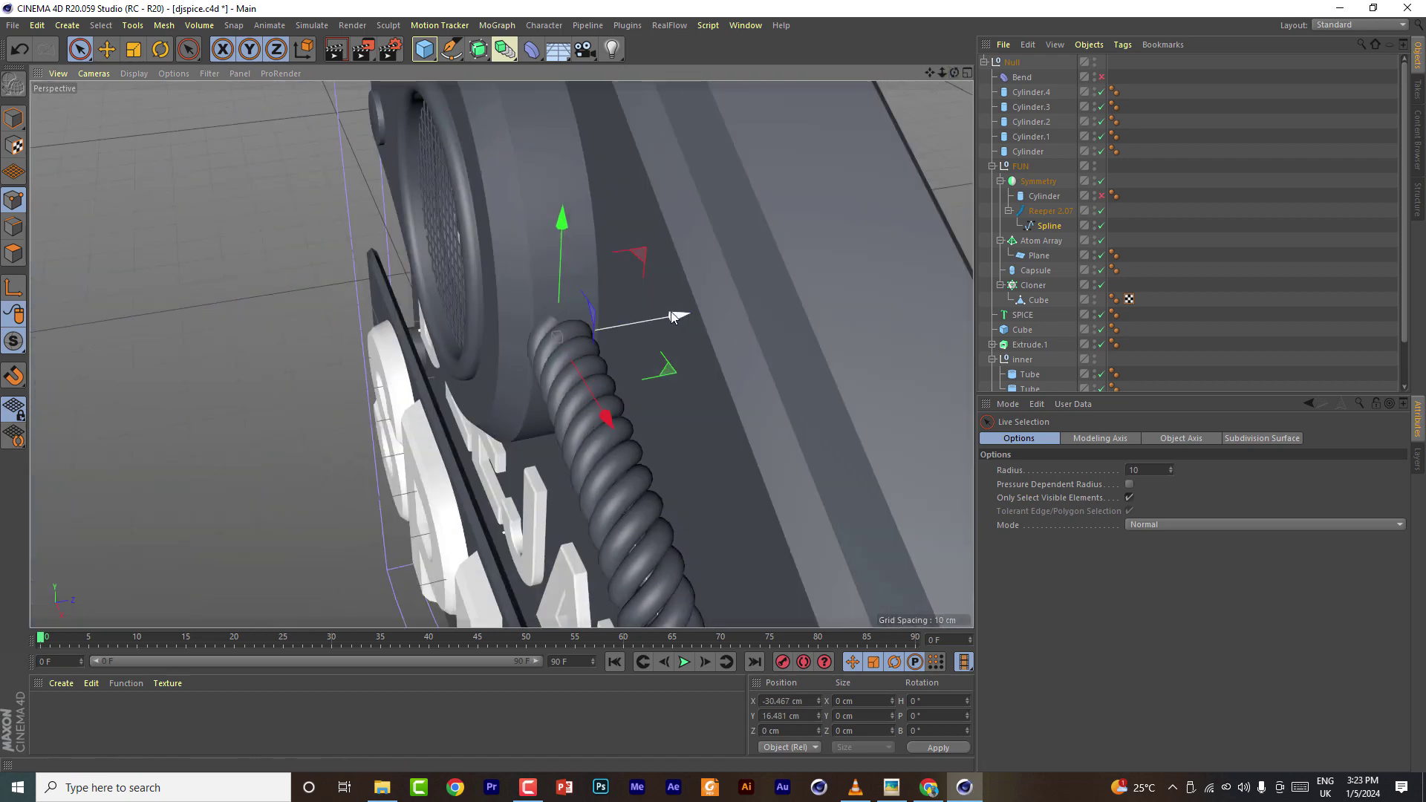
{"action": "left_click_drag", "start_coordinate": [679, 318], "coordinate": [686, 316]}
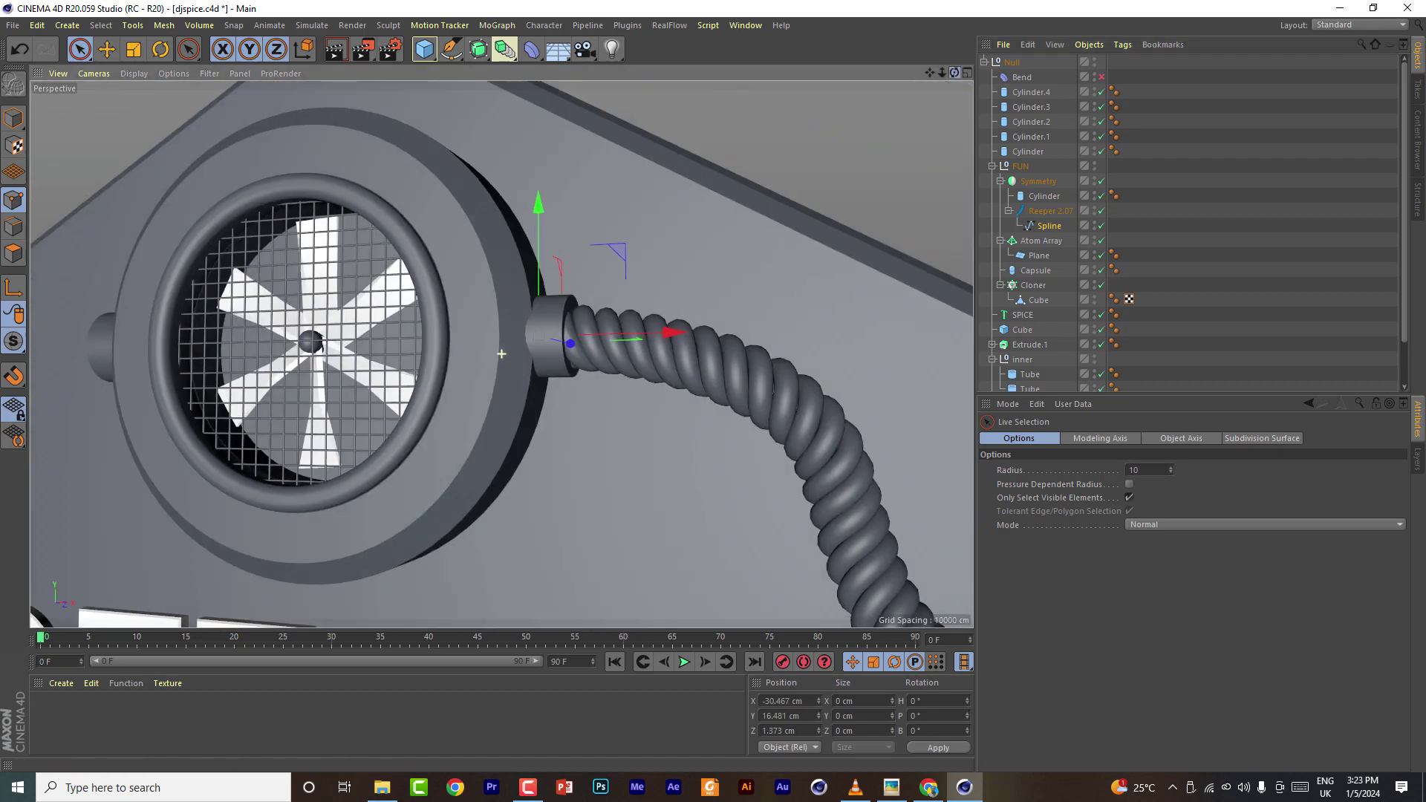
{"action": "left_click_drag", "start_coordinate": [662, 315], "coordinate": [648, 334], "text": "alt"}
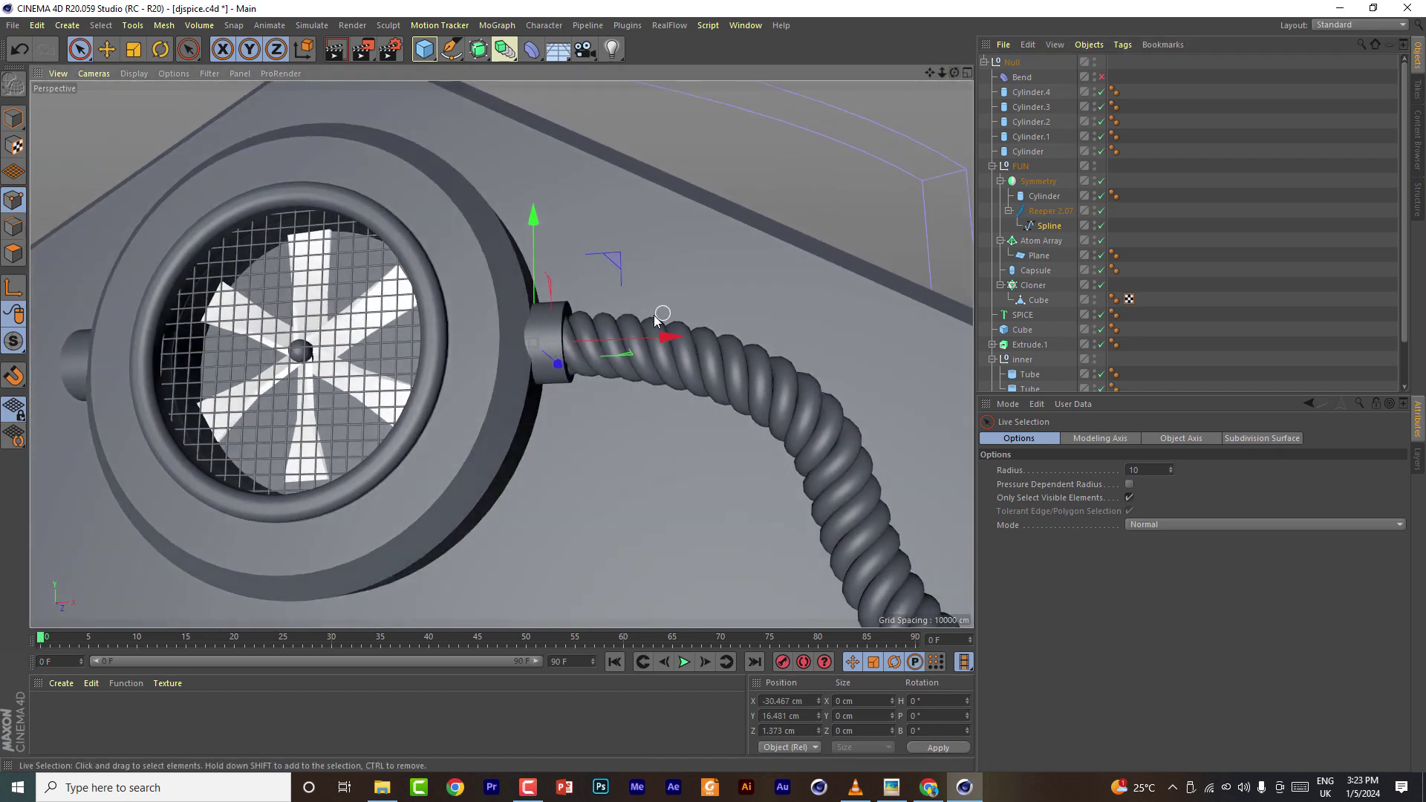
Shift the connector cylinder outward over the rope and fillet its caps with 6 segments and a 0.2 cm radius
{"action": "left_click", "coordinate": [561, 368]}
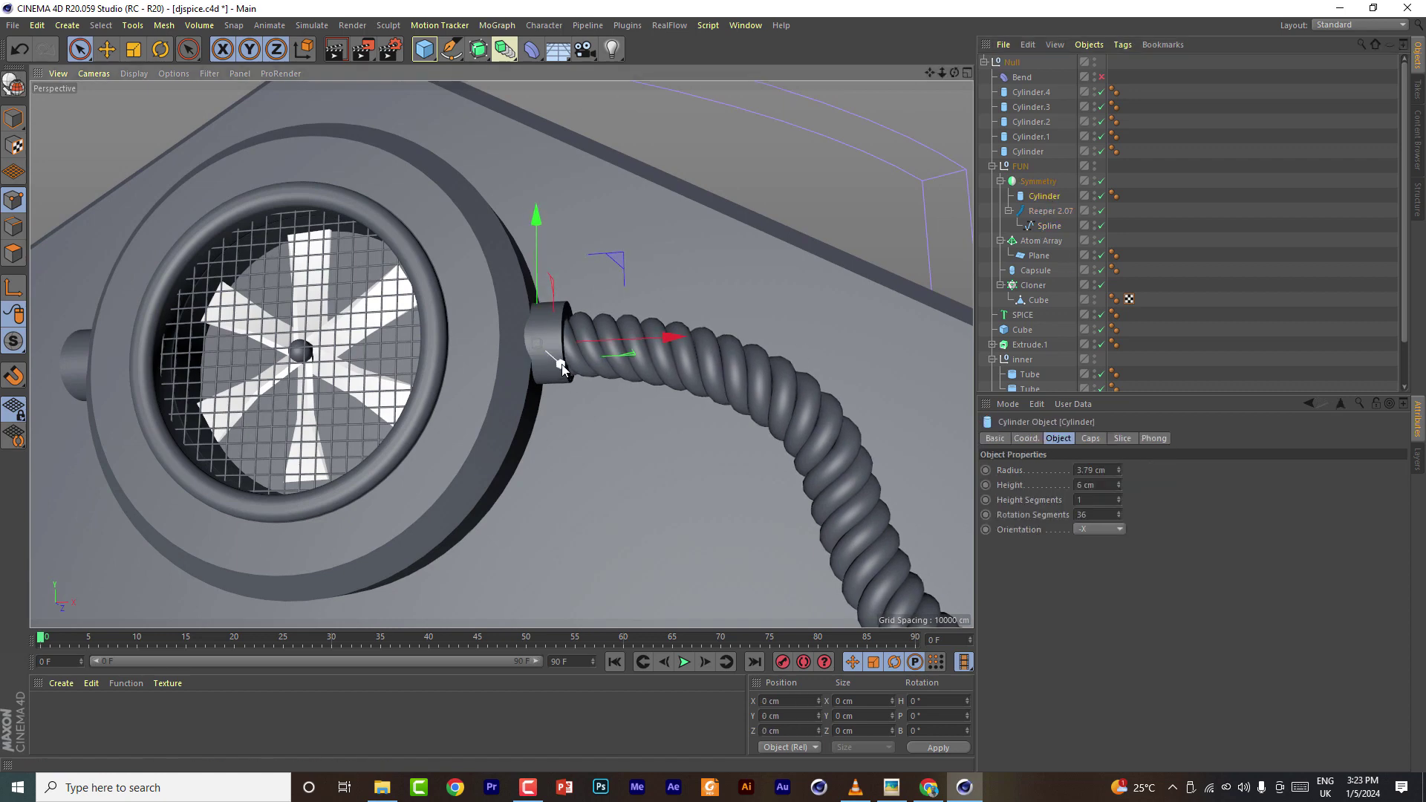
{"action": "left_click_drag", "start_coordinate": [562, 364], "coordinate": [565, 365]}
{"action": "left_click_drag", "start_coordinate": [674, 340], "coordinate": [689, 340]}
{"action": "left_click", "coordinate": [1090, 438]}
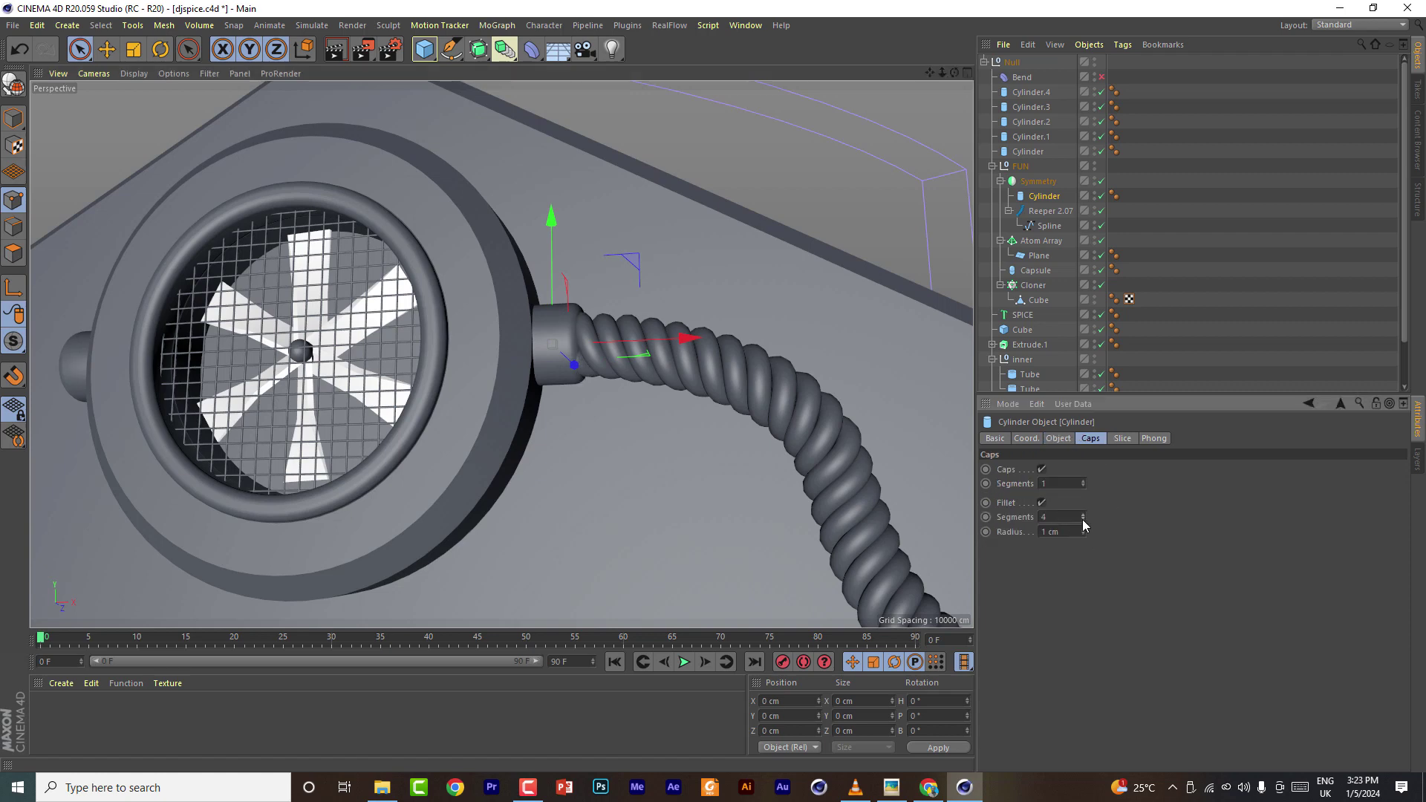
{"action": "left_click", "coordinate": [1082, 514]}
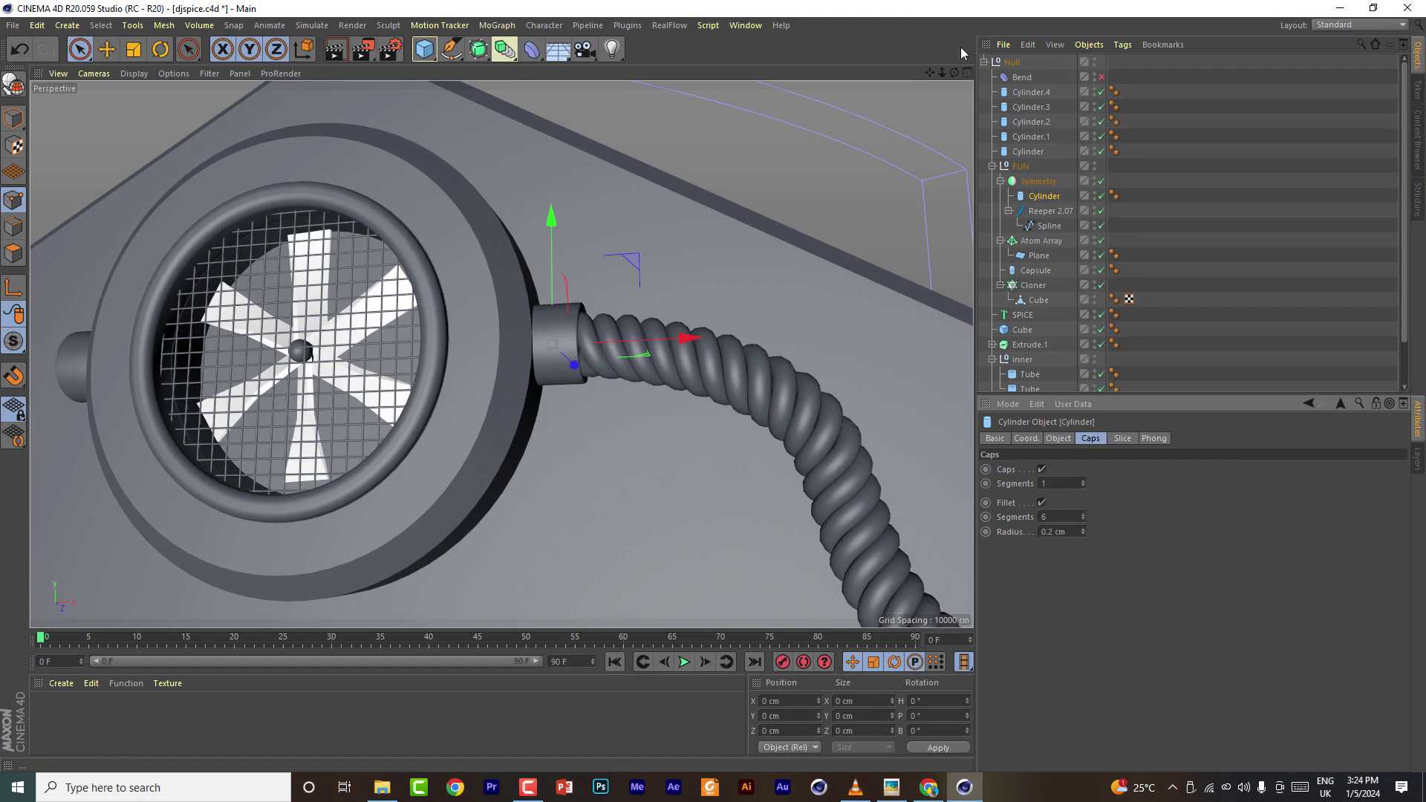
Group the connector cylinder and the Reeper rope into one null inside the Symmetry object
{"action": "left_click_drag", "start_coordinate": [954, 73], "coordinate": [1037, 208]}
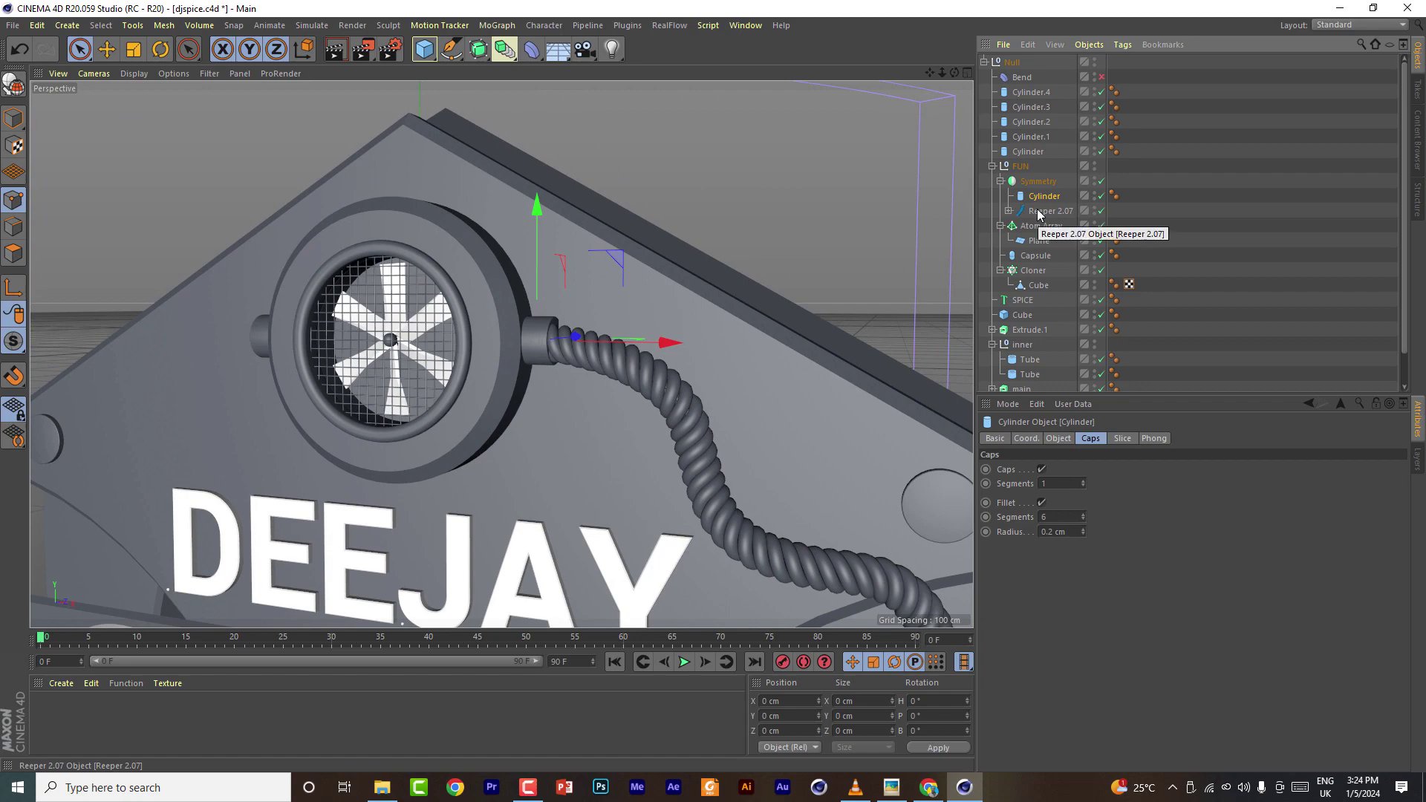
{"action": "left_click", "coordinate": [1038, 211], "text": "ctrl"}
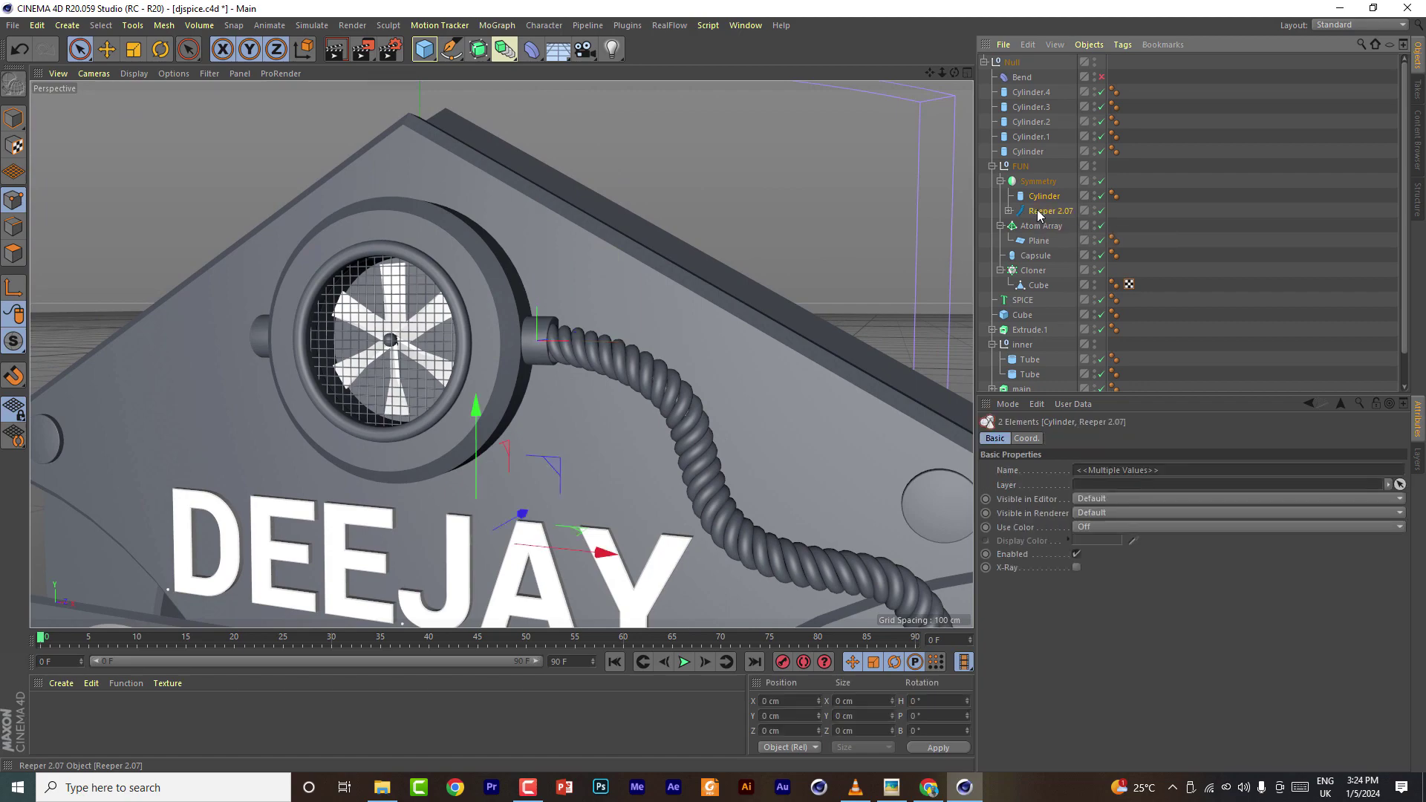
{"action": "key", "text": "alt+g"}
Render the whole badge from the front, and enable the Bend deformer for a second render
{"action": "left_click_drag", "start_coordinate": [942, 72], "coordinate": [869, 84]}
{"action": "left_click_drag", "start_coordinate": [929, 73], "coordinate": [959, 97]}
{"action": "left_click_drag", "start_coordinate": [942, 73], "coordinate": [942, 74]}
{"action": "left_click_drag", "start_coordinate": [930, 72], "coordinate": [954, 30]}
{"action": "left_click", "coordinate": [332, 50]}
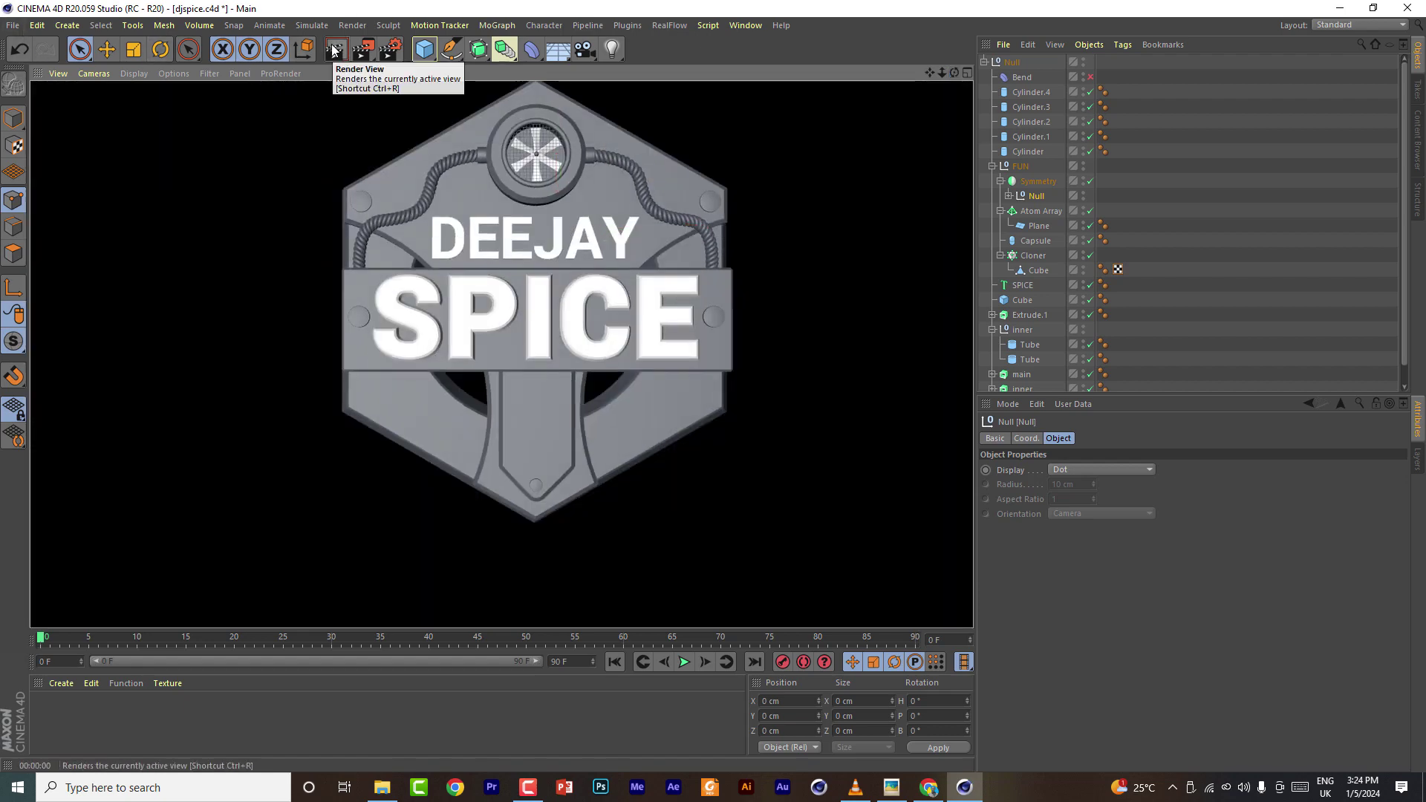
{"action": "left_click", "coordinate": [1091, 77]}
{"action": "left_click", "coordinate": [333, 51]}
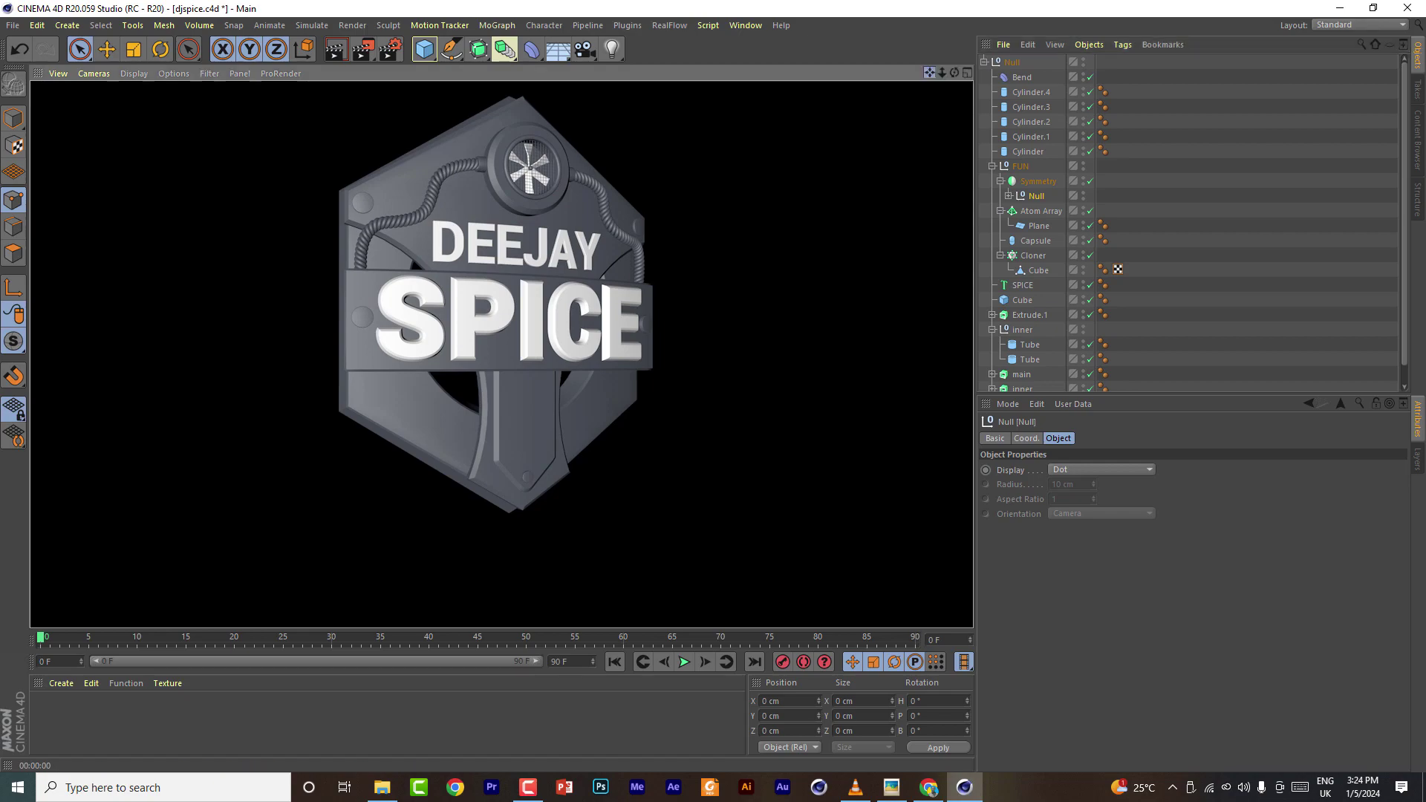